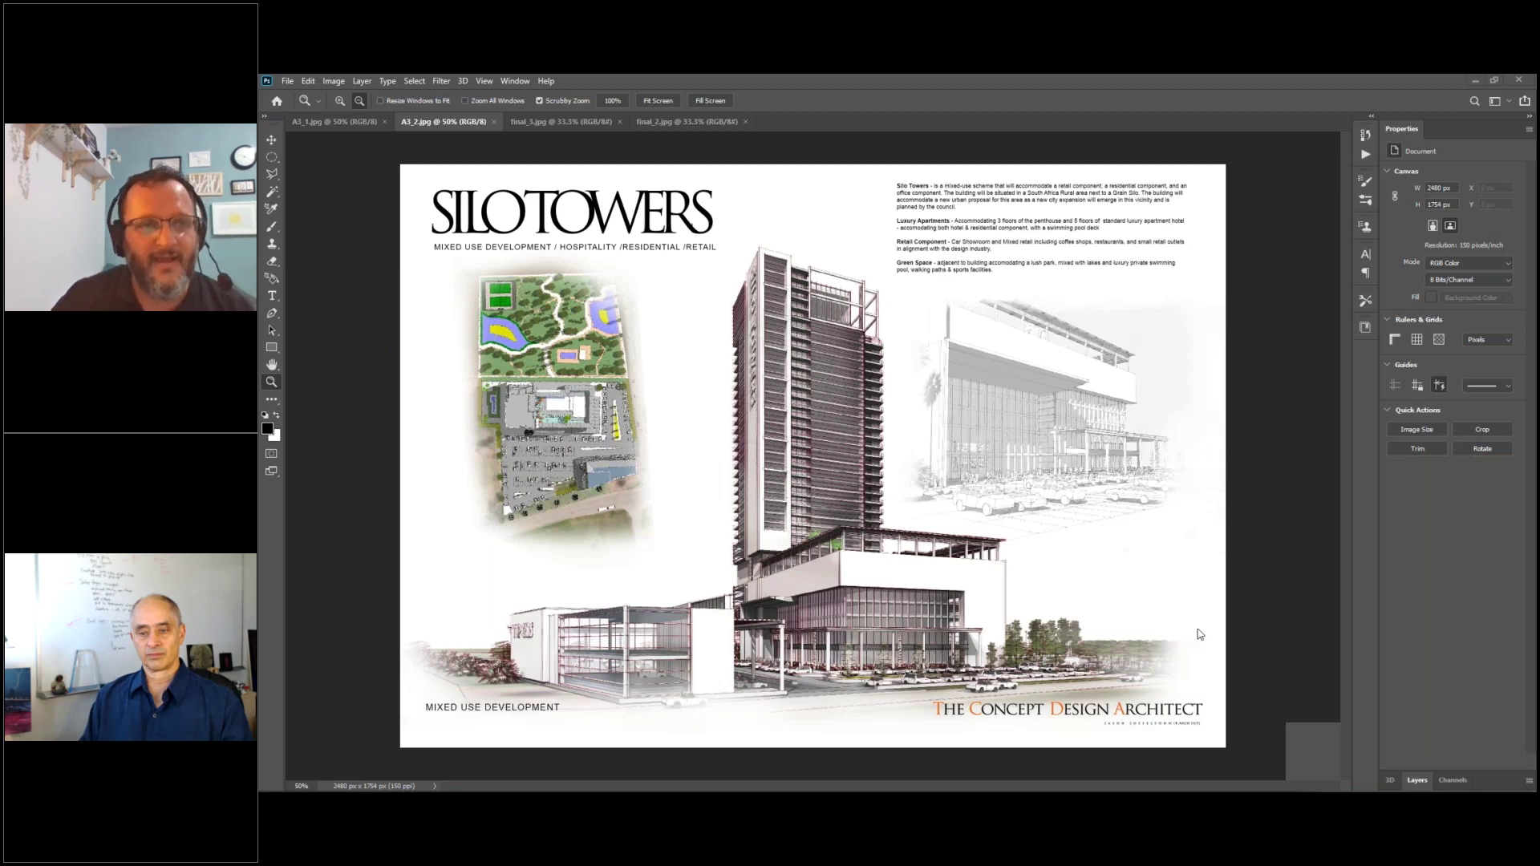
- View the presentation boards A3_1.jpg and A3_2.jpg, and open the aerial render with the Top Cars building in front
{"action": "left_click", "coordinate": [335, 122]}
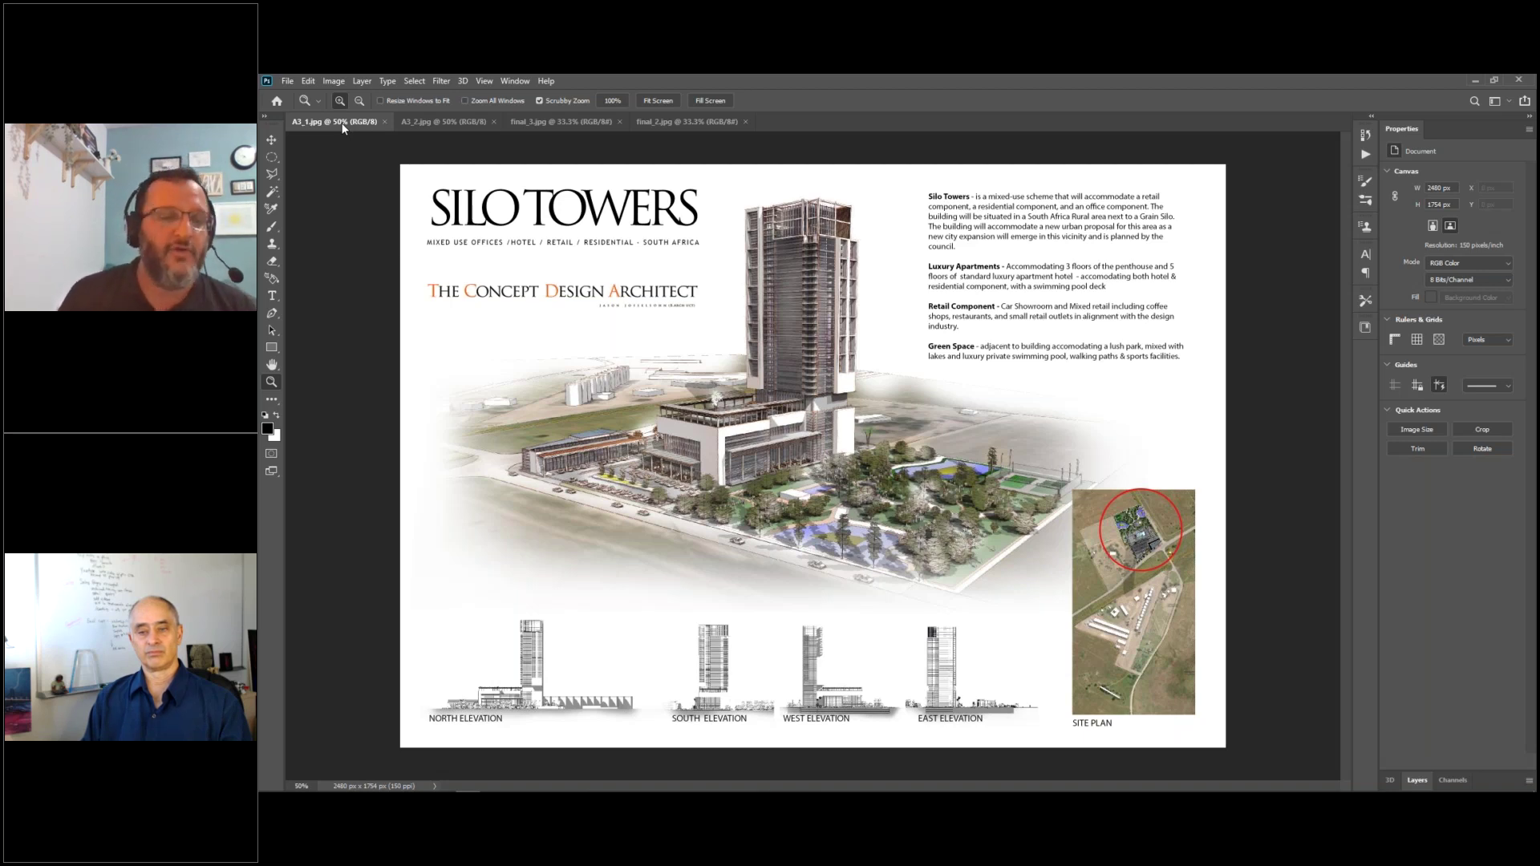
{"action": "left_click", "coordinate": [438, 126]}
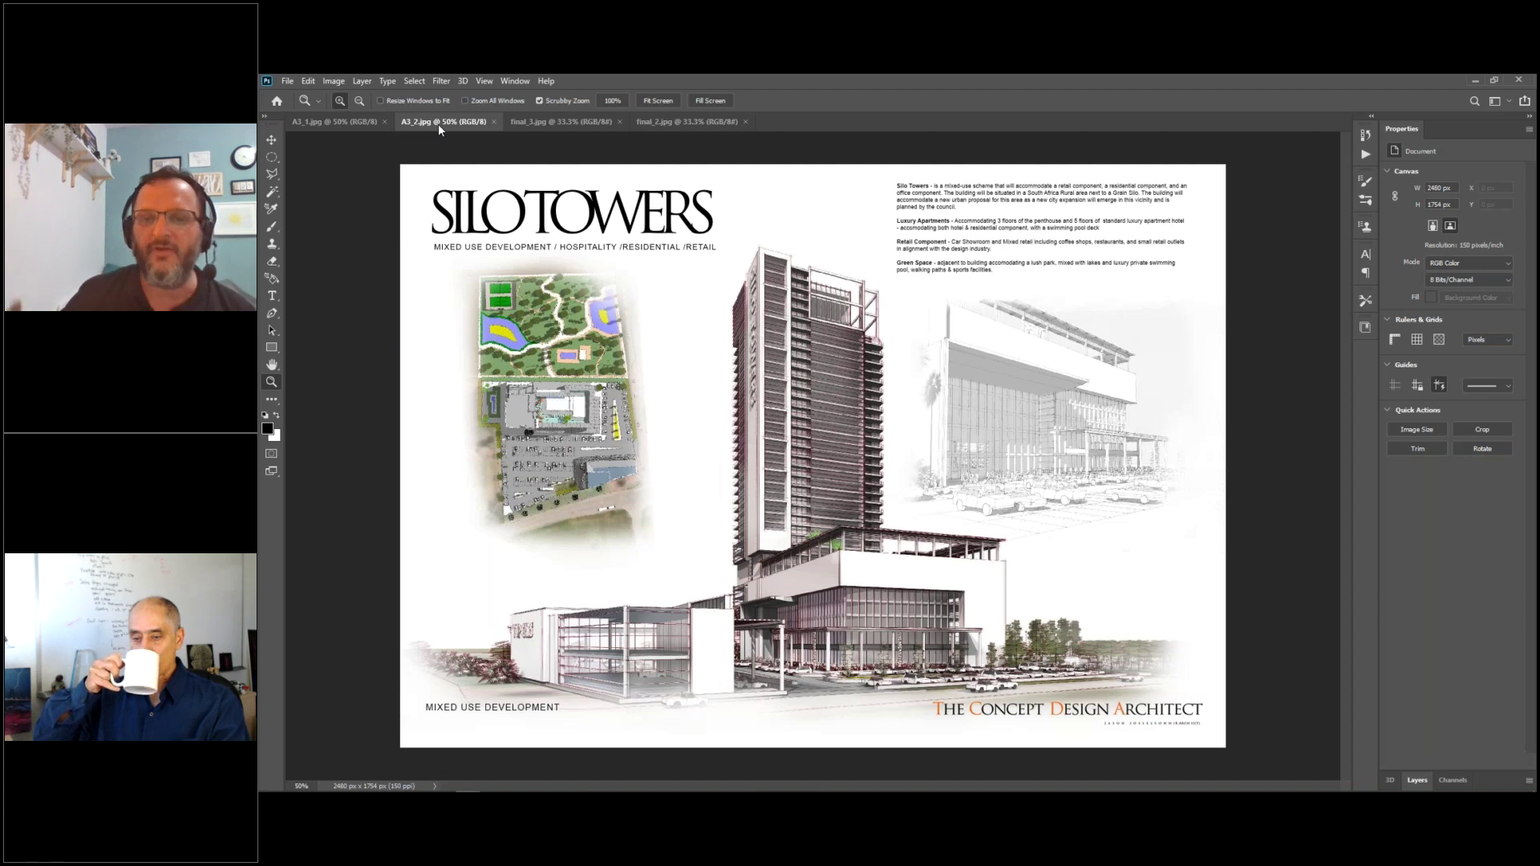
{"action": "left_click", "coordinate": [521, 122]}
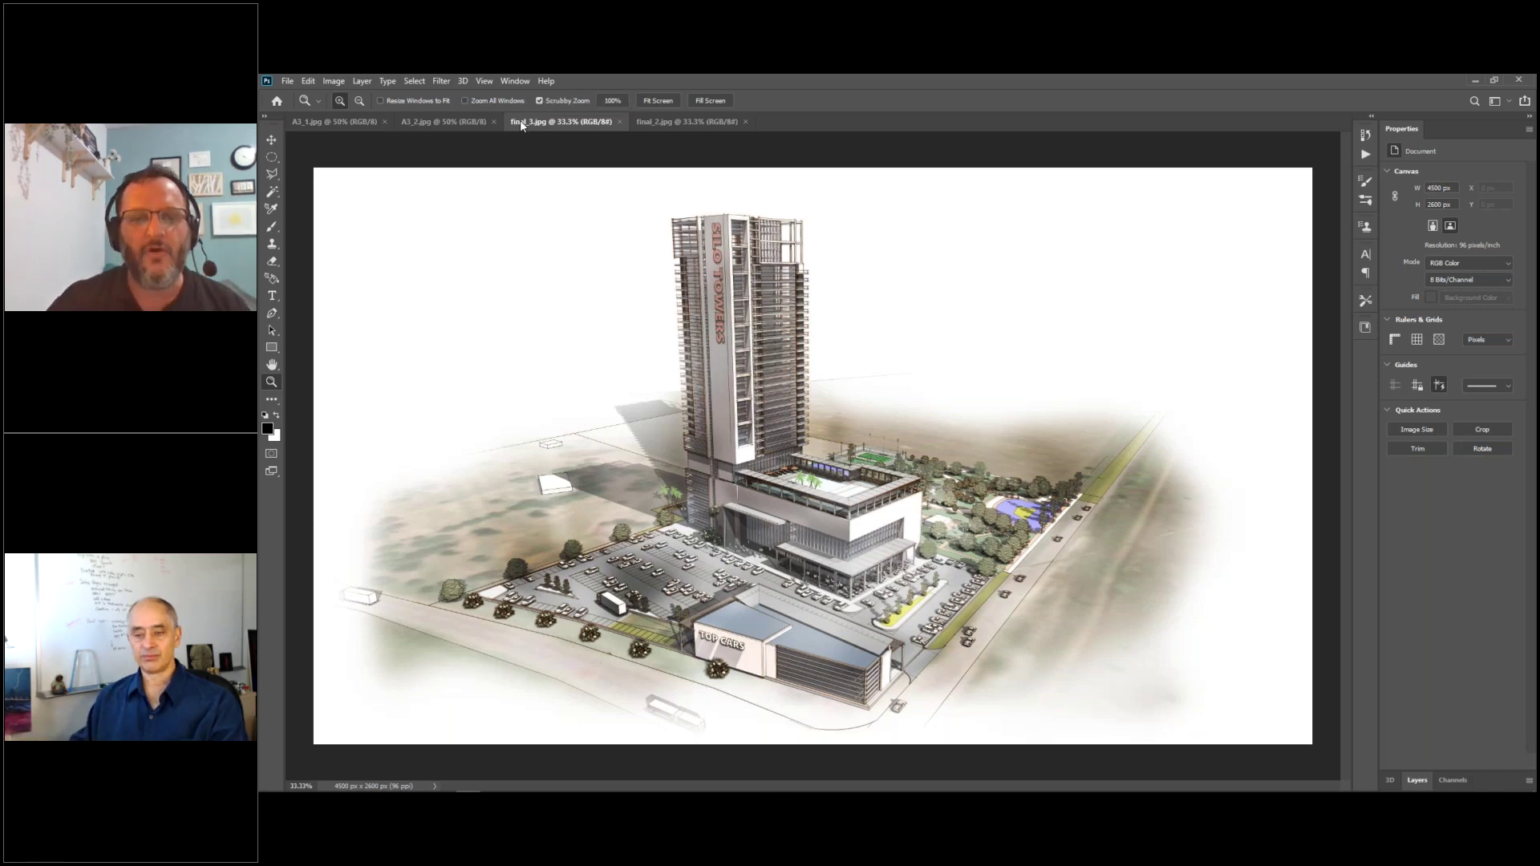
- Examine the bakery, podium, car park and park of the aerial render up close at 100% and 200%
{"action": "left_click_drag", "start_coordinate": [850, 594], "coordinate": [885, 580]}
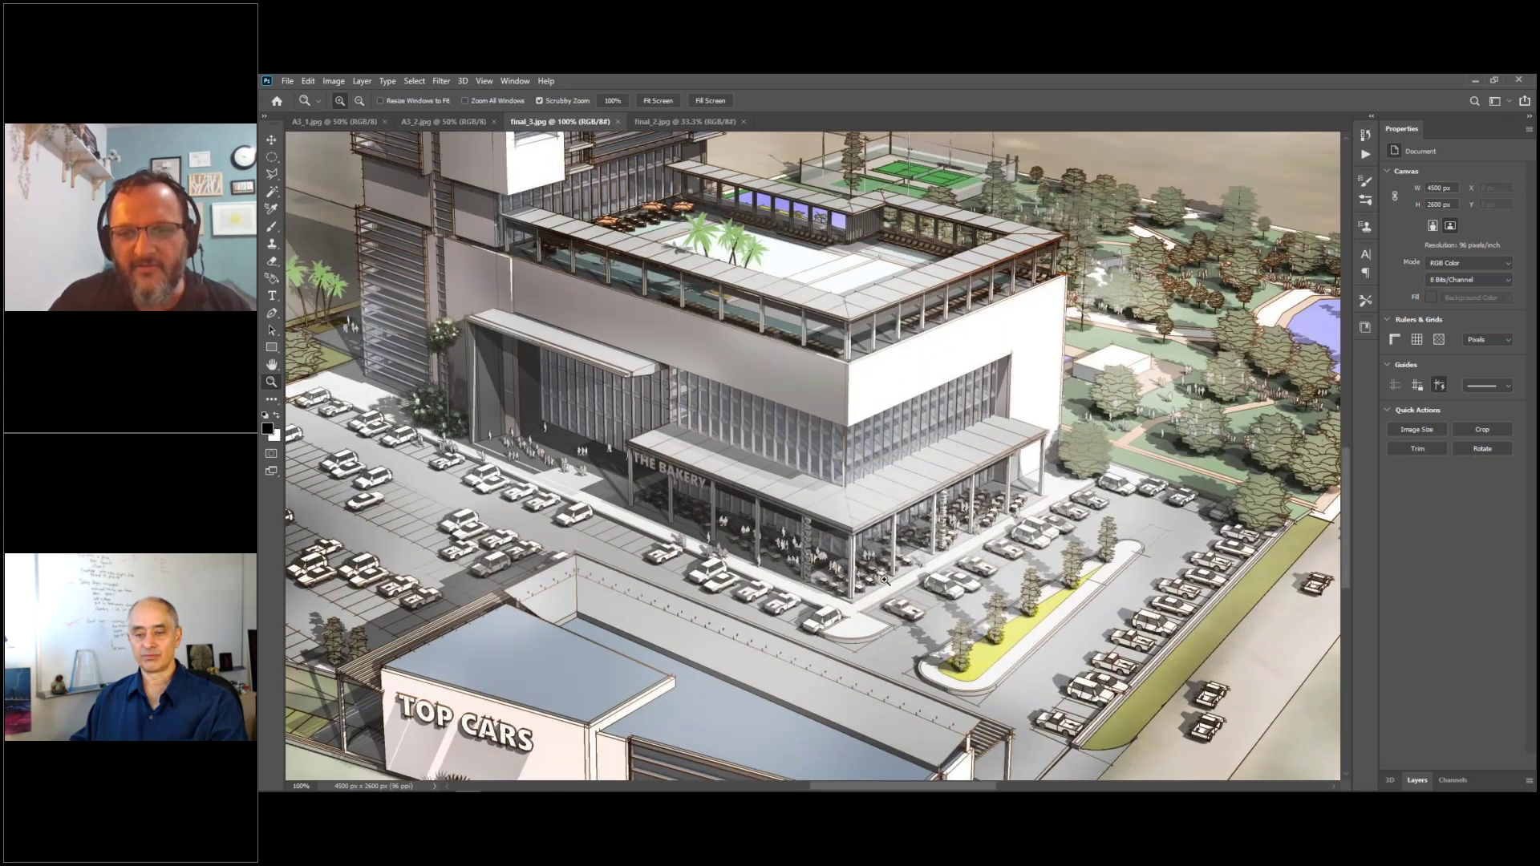
{"action": "left_click", "coordinate": [903, 572]}
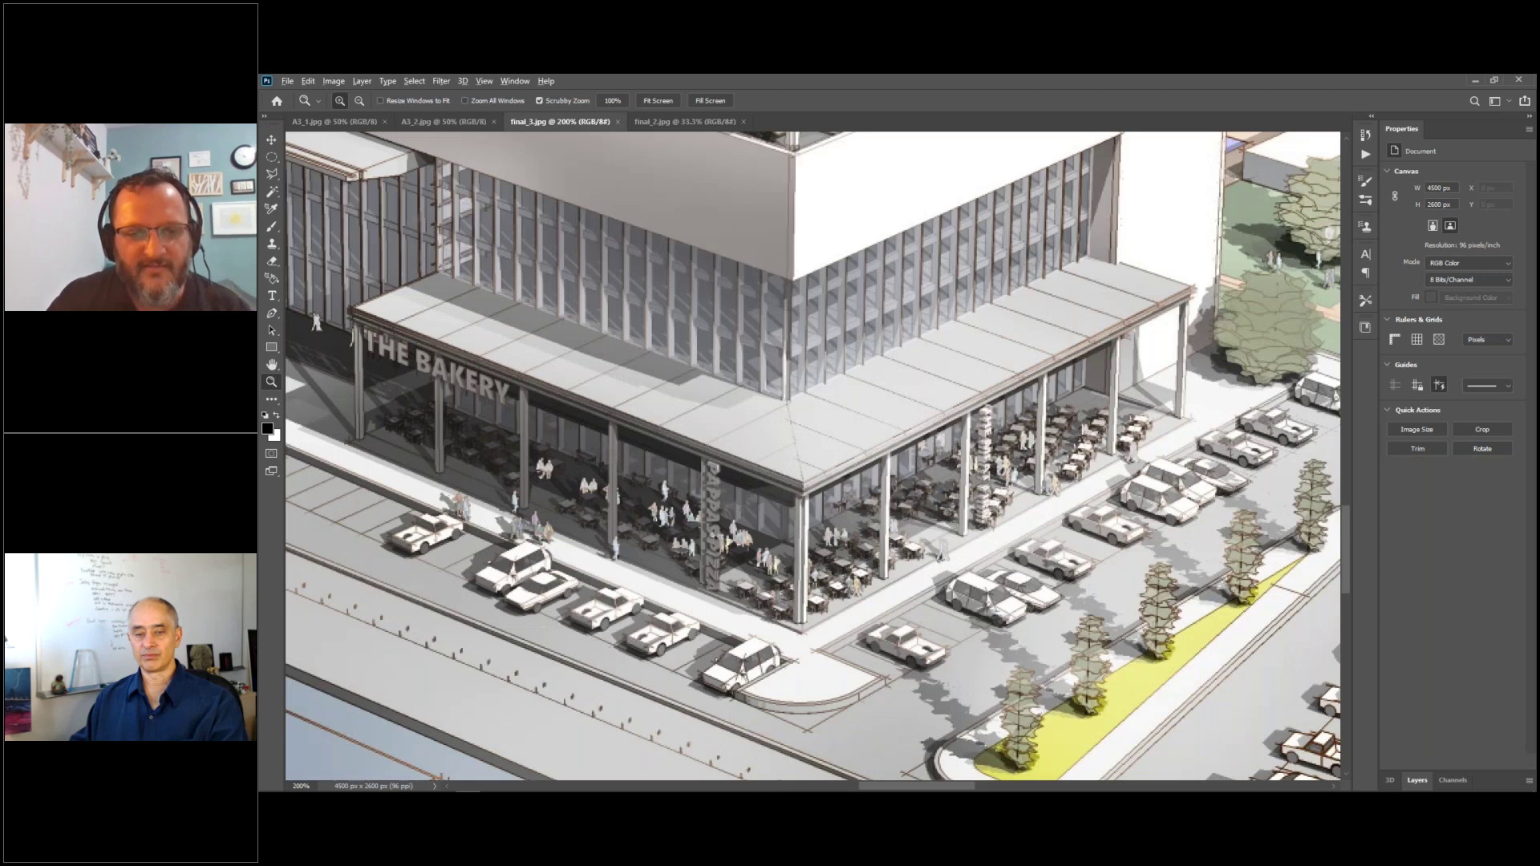
{"action": "left_click", "coordinate": [644, 470], "text": "alt"}
{"action": "left_click", "coordinate": [272, 365]}
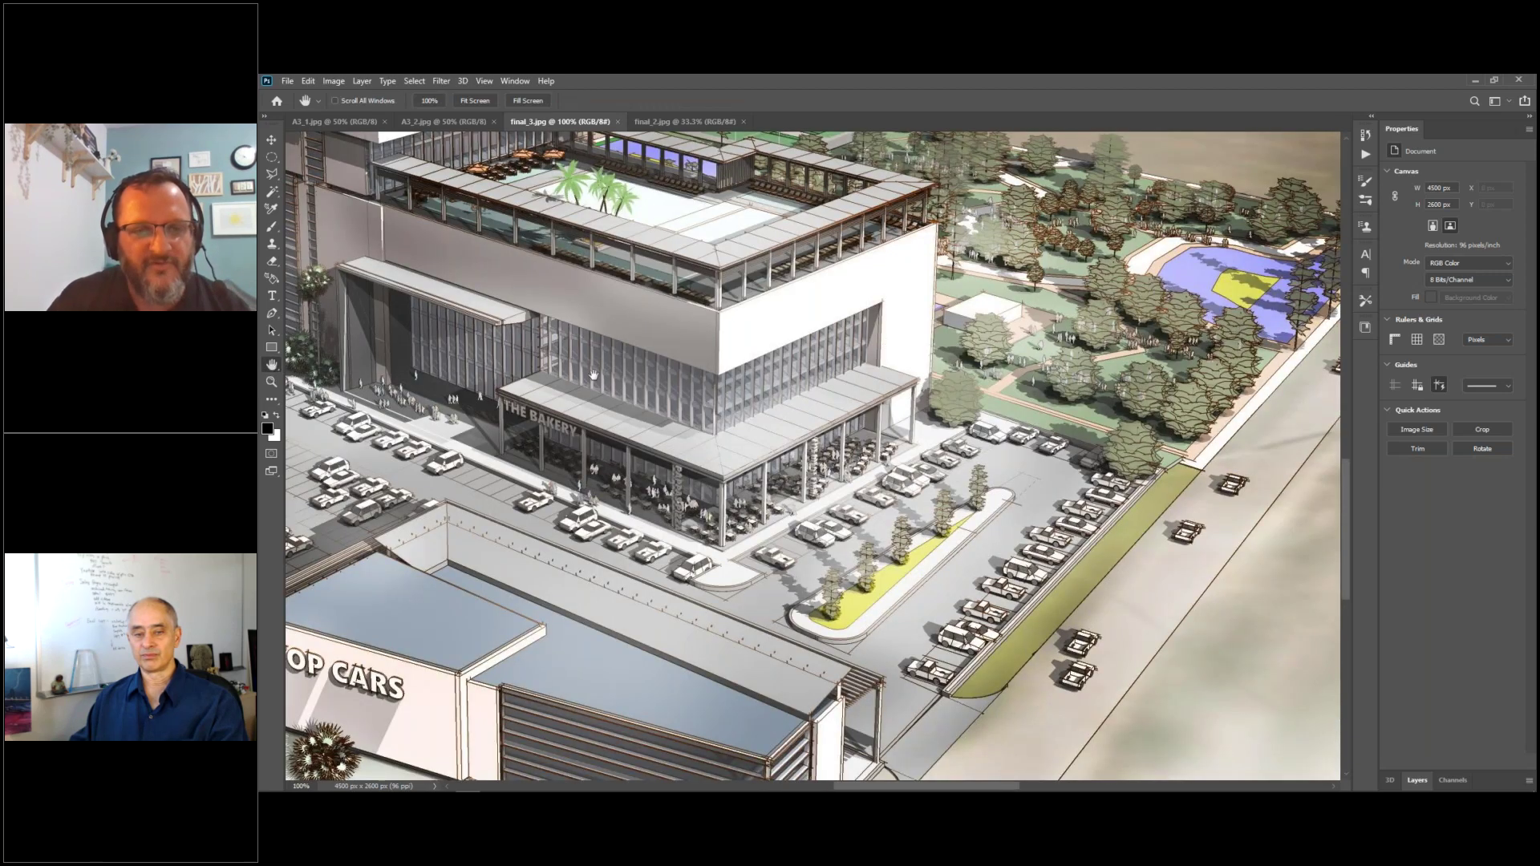
{"action": "left_click_drag", "start_coordinate": [604, 385], "coordinate": [726, 465]}
{"action": "left_click_drag", "start_coordinate": [526, 273], "coordinate": [564, 353]}
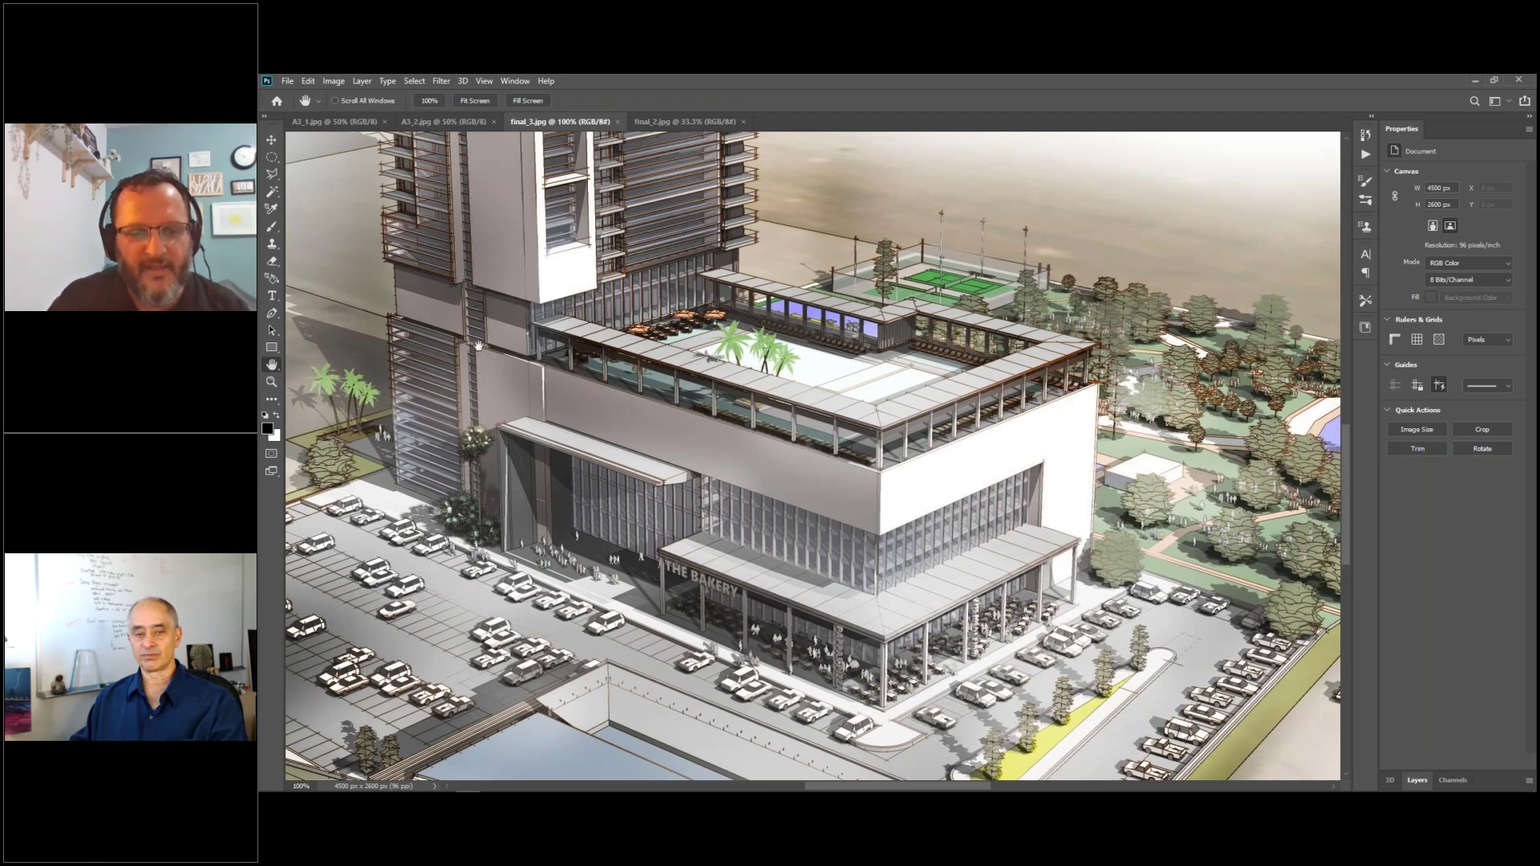
{"action": "left_click_drag", "start_coordinate": [859, 667], "coordinate": [817, 601]}
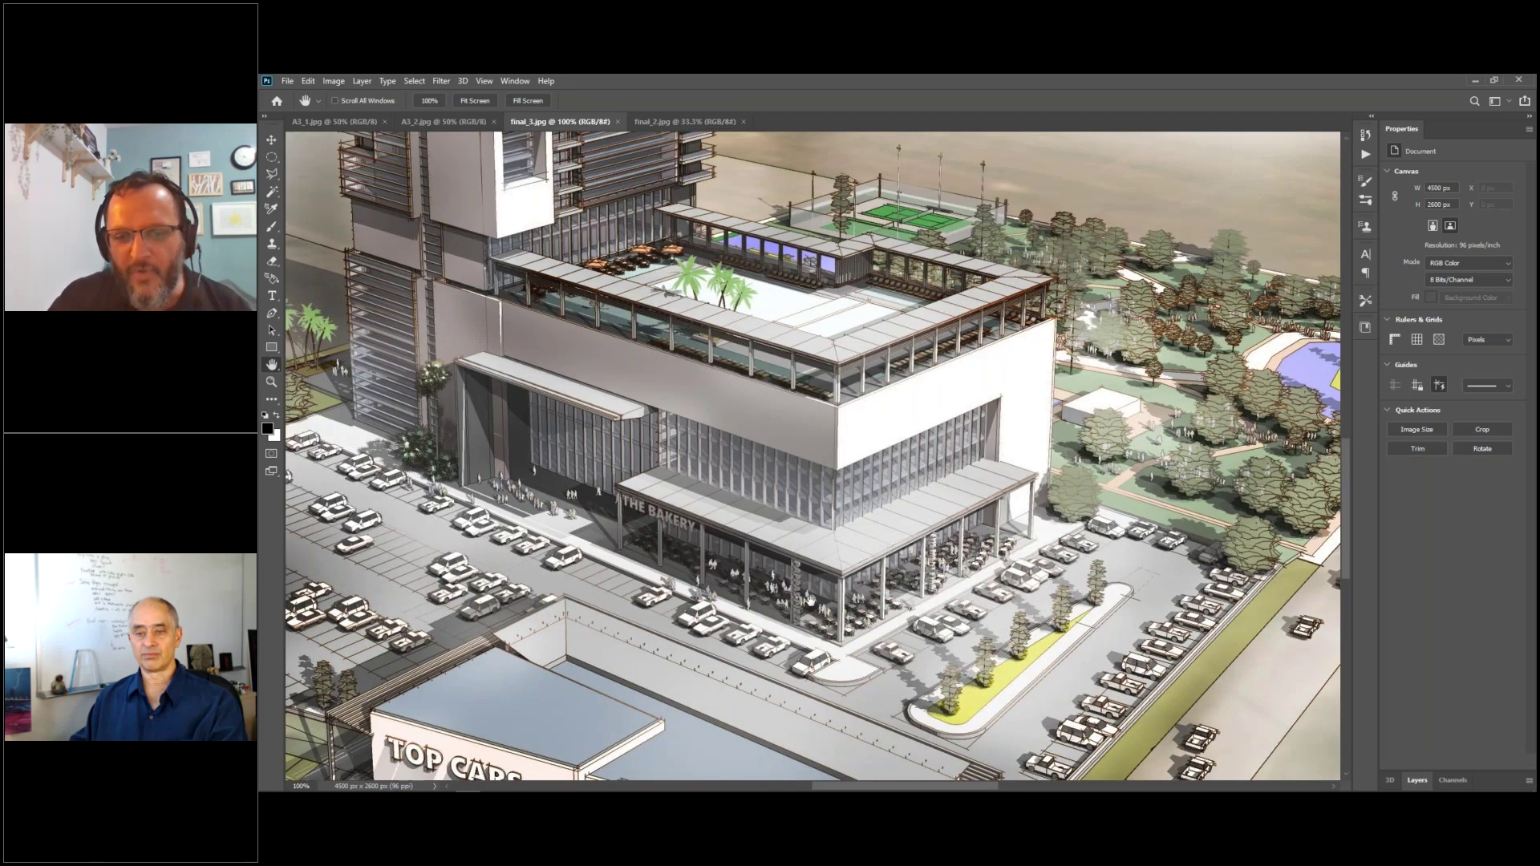
{"action": "left_click_drag", "start_coordinate": [1155, 590], "coordinate": [1131, 591]}
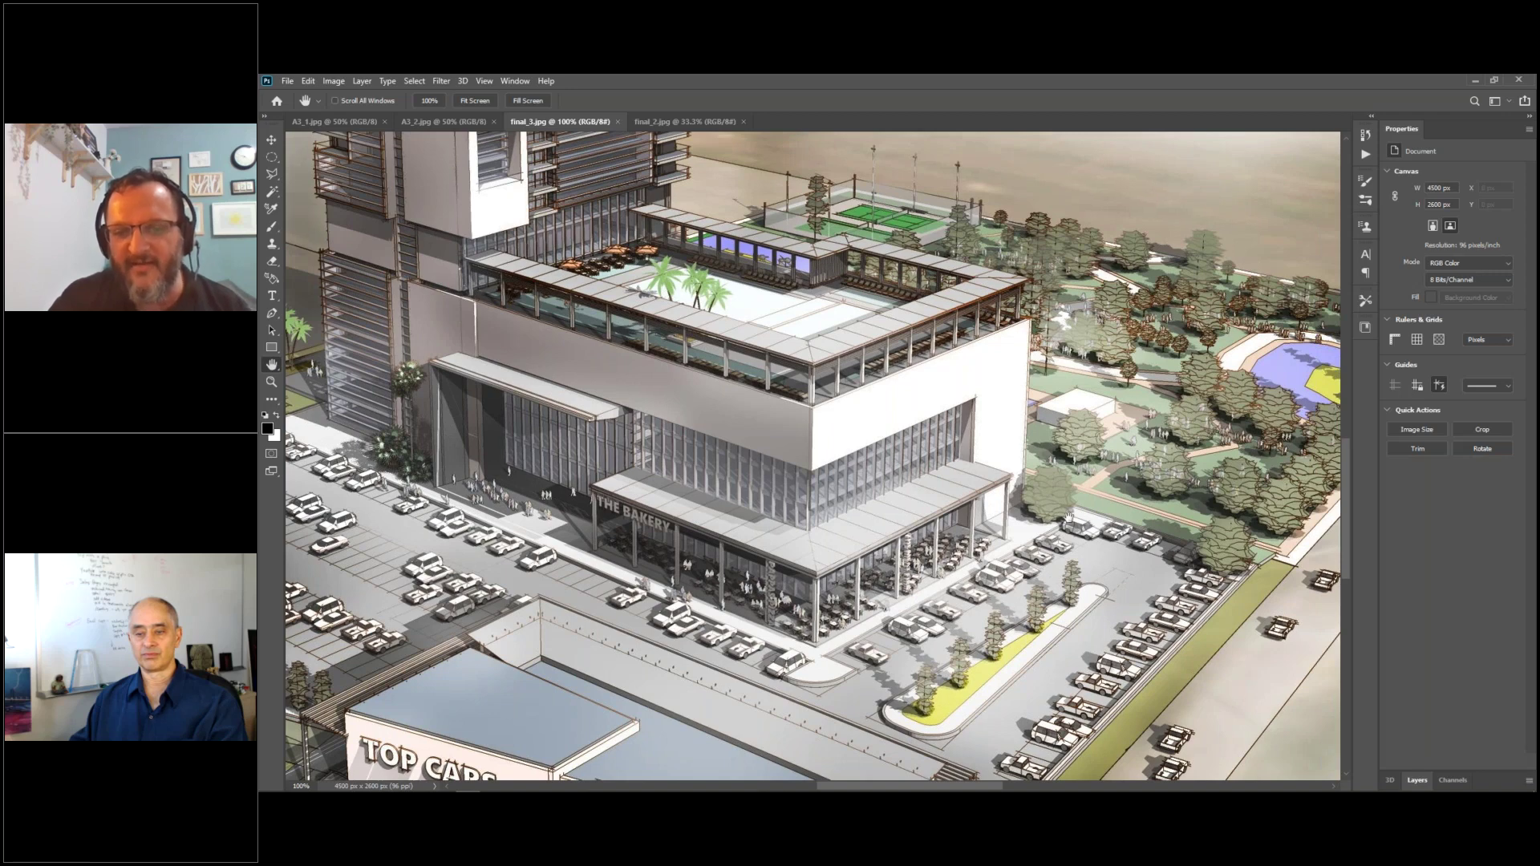
{"action": "left_click_drag", "start_coordinate": [1010, 531], "coordinate": [783, 626]}
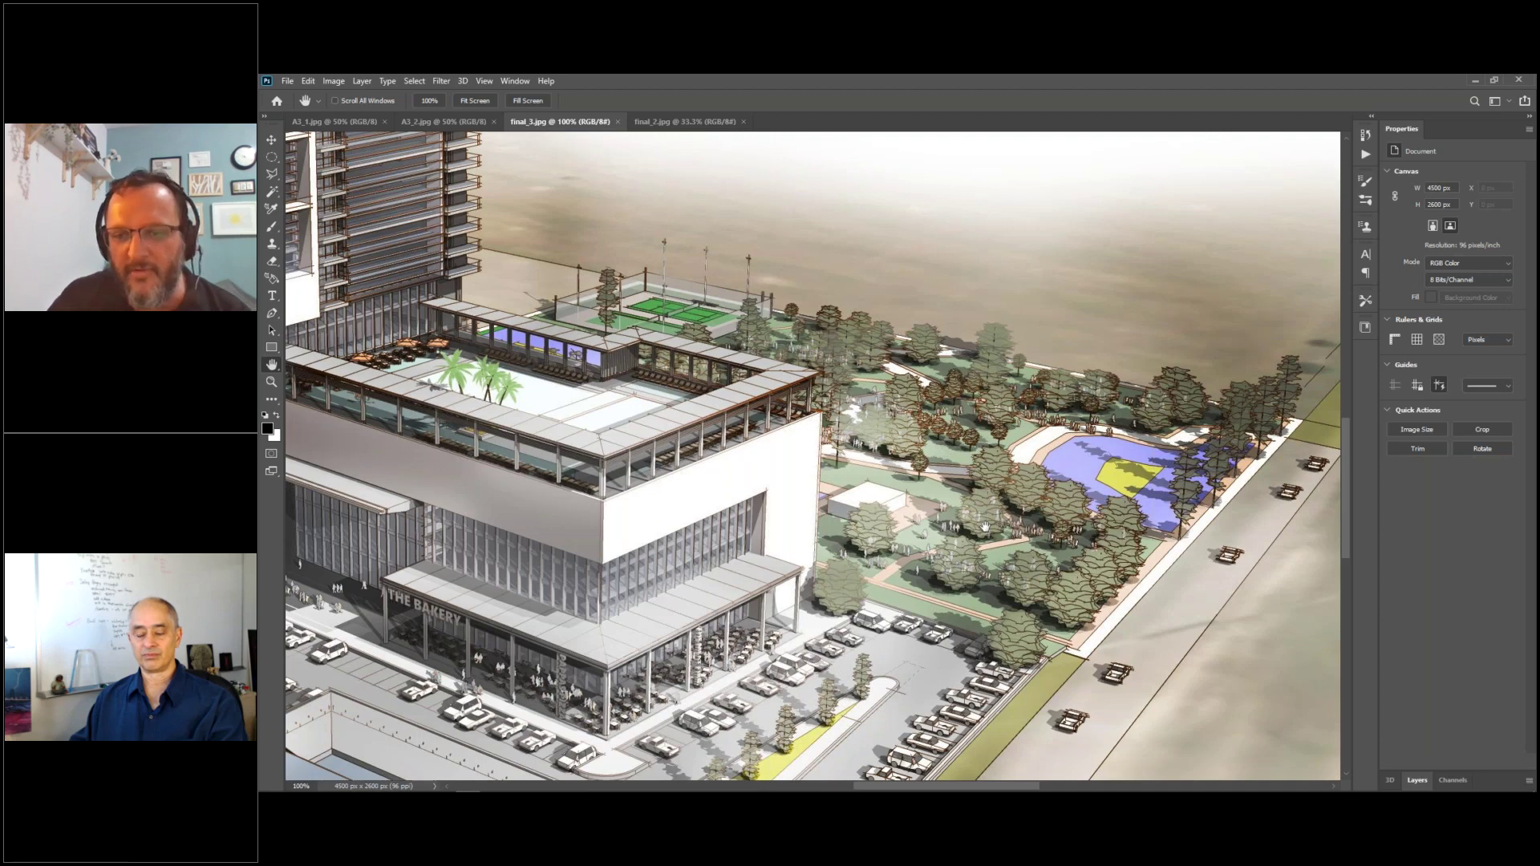
{"action": "left_click_drag", "start_coordinate": [291, 532], "coordinate": [705, 264]}
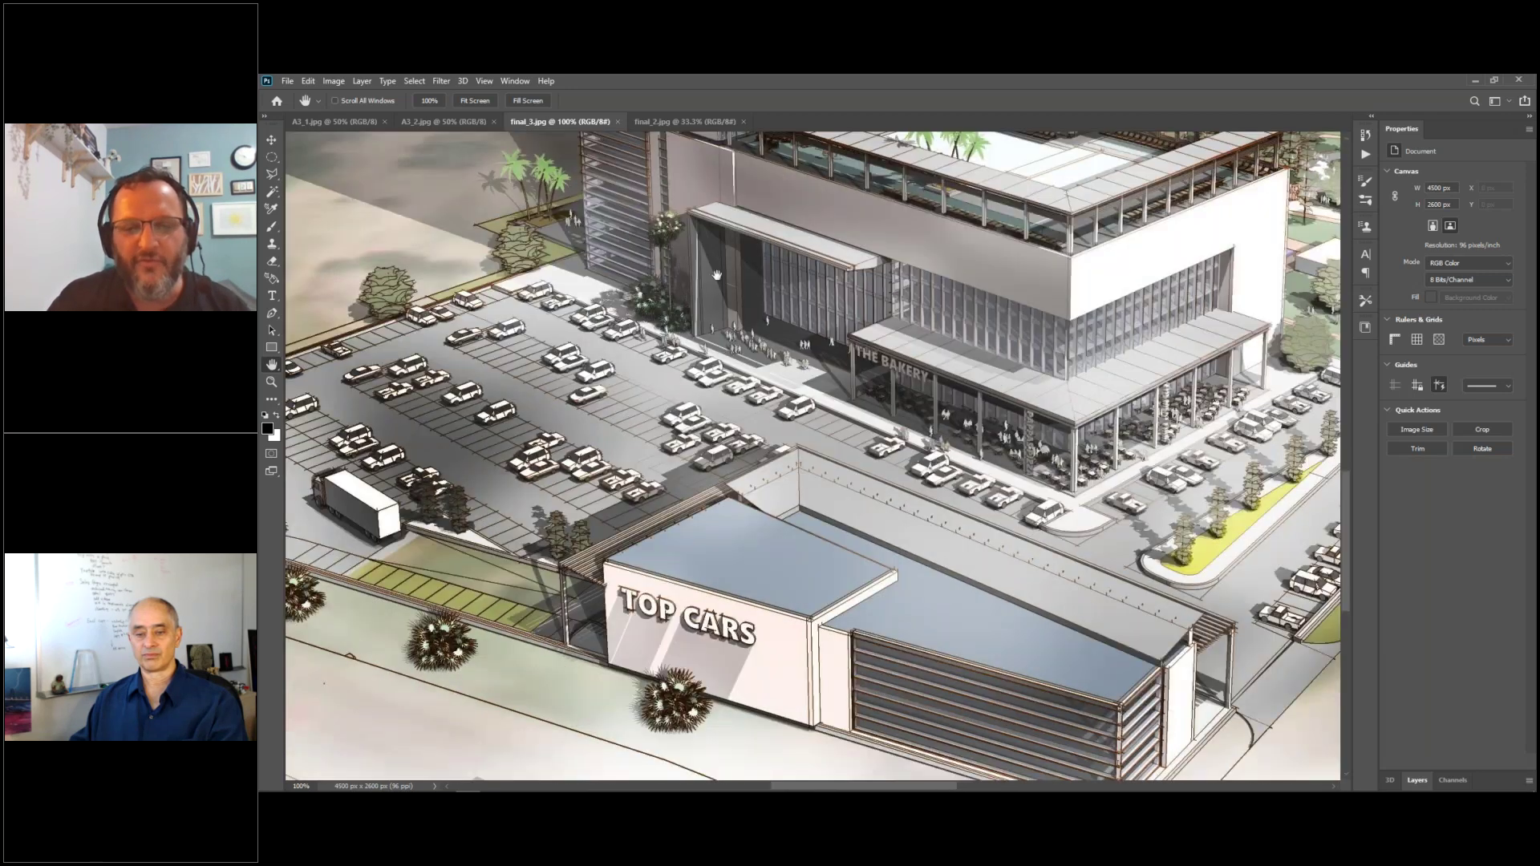
- Inspect the Top Cars showroom in the foreground, and return to the full aerial render at 33.3%
{"action": "left_click_drag", "start_coordinate": [931, 516], "coordinate": [740, 413]}
{"action": "key", "text": "z"}
{"action": "key", "text": "ctrl+minus"}
{"action": "key", "text": "ctrl+minus"}
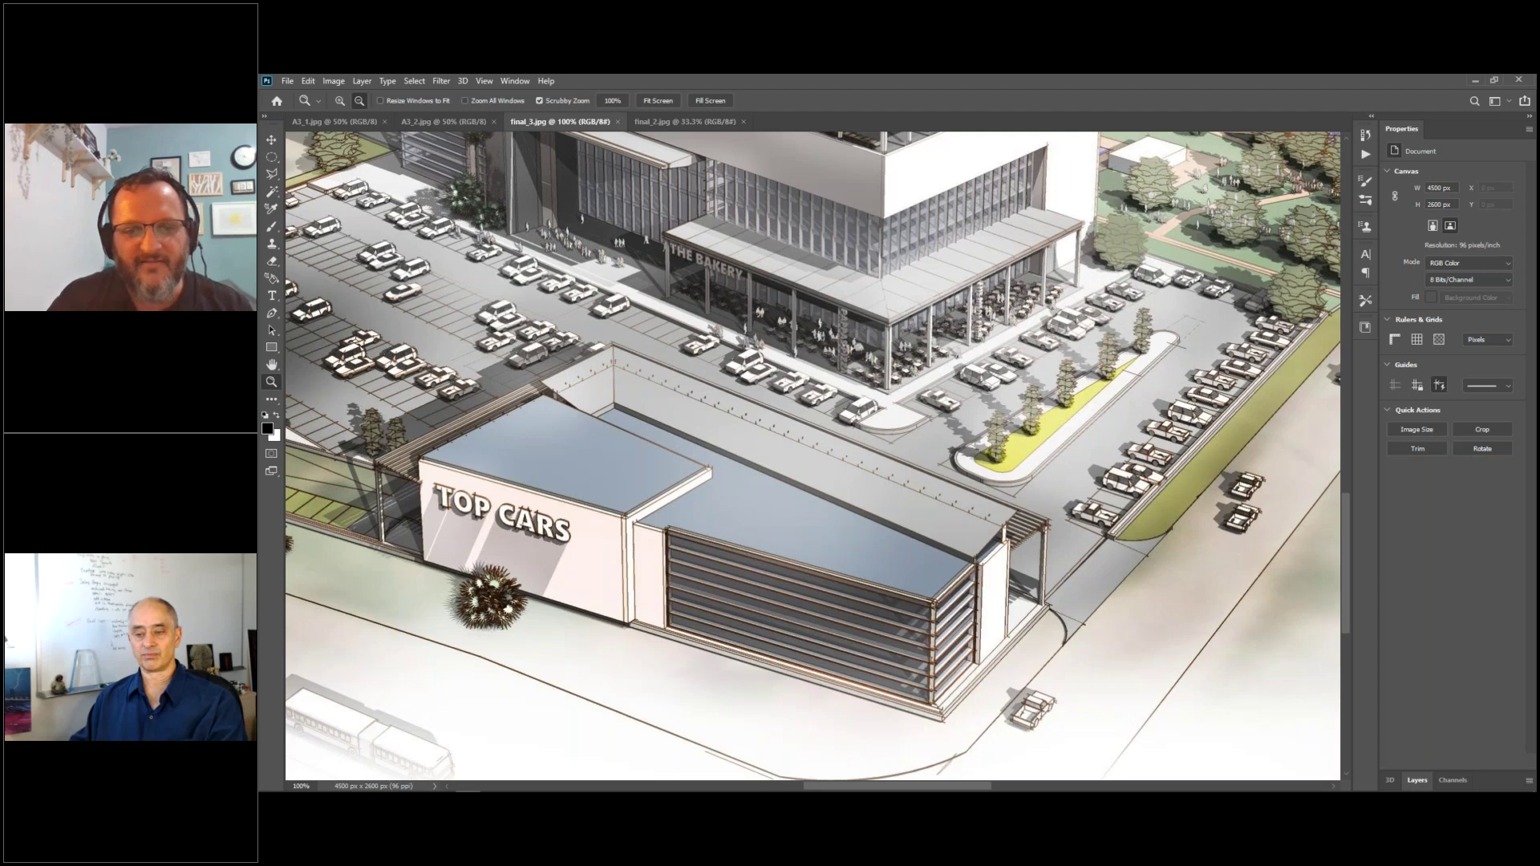
{"action": "left_click", "coordinate": [768, 518], "text": "alt"}
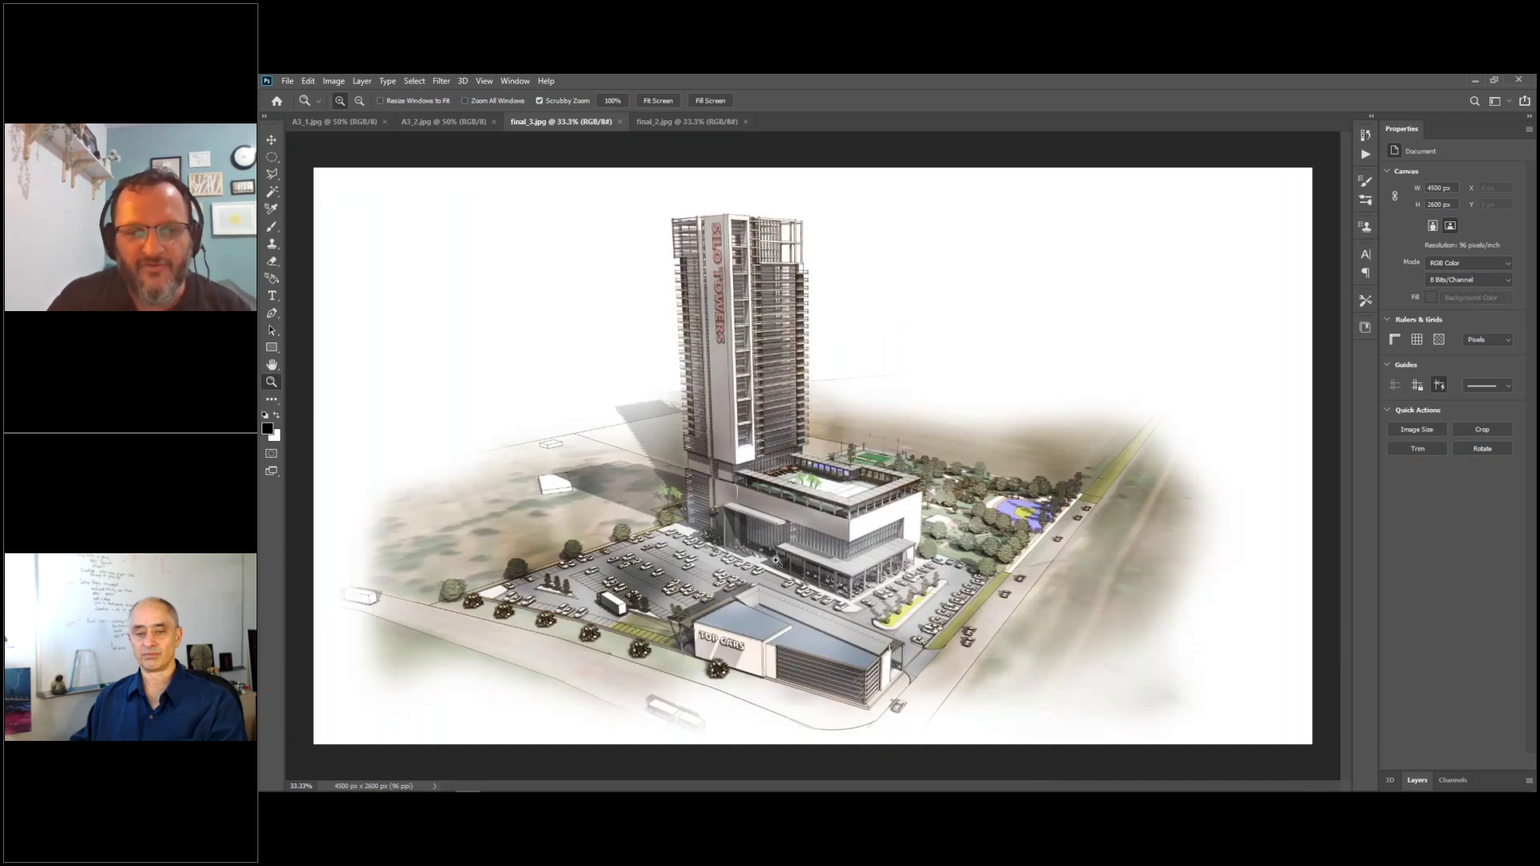
- Examine the podium's roof terrace with its palm trees at 200%, and return to the full render
{"action": "left_click_drag", "start_coordinate": [807, 496], "coordinate": [834, 487]}
{"action": "left_click", "coordinate": [834, 487]}
{"action": "left_click", "coordinate": [834, 487]}
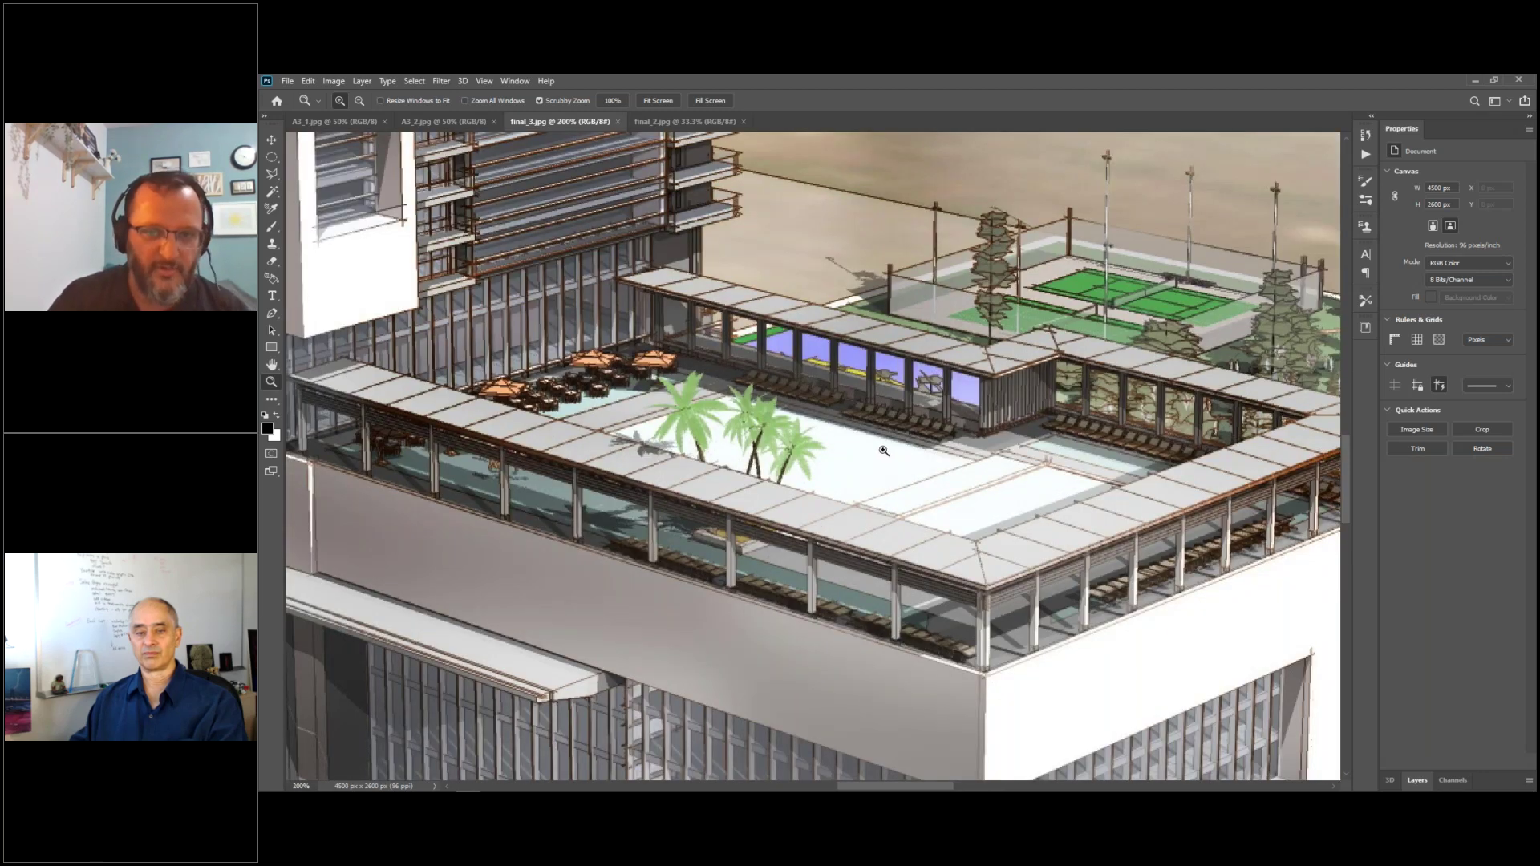
{"action": "key", "text": "alt"}
{"action": "left_click", "coordinate": [600, 424], "text": "alt"}
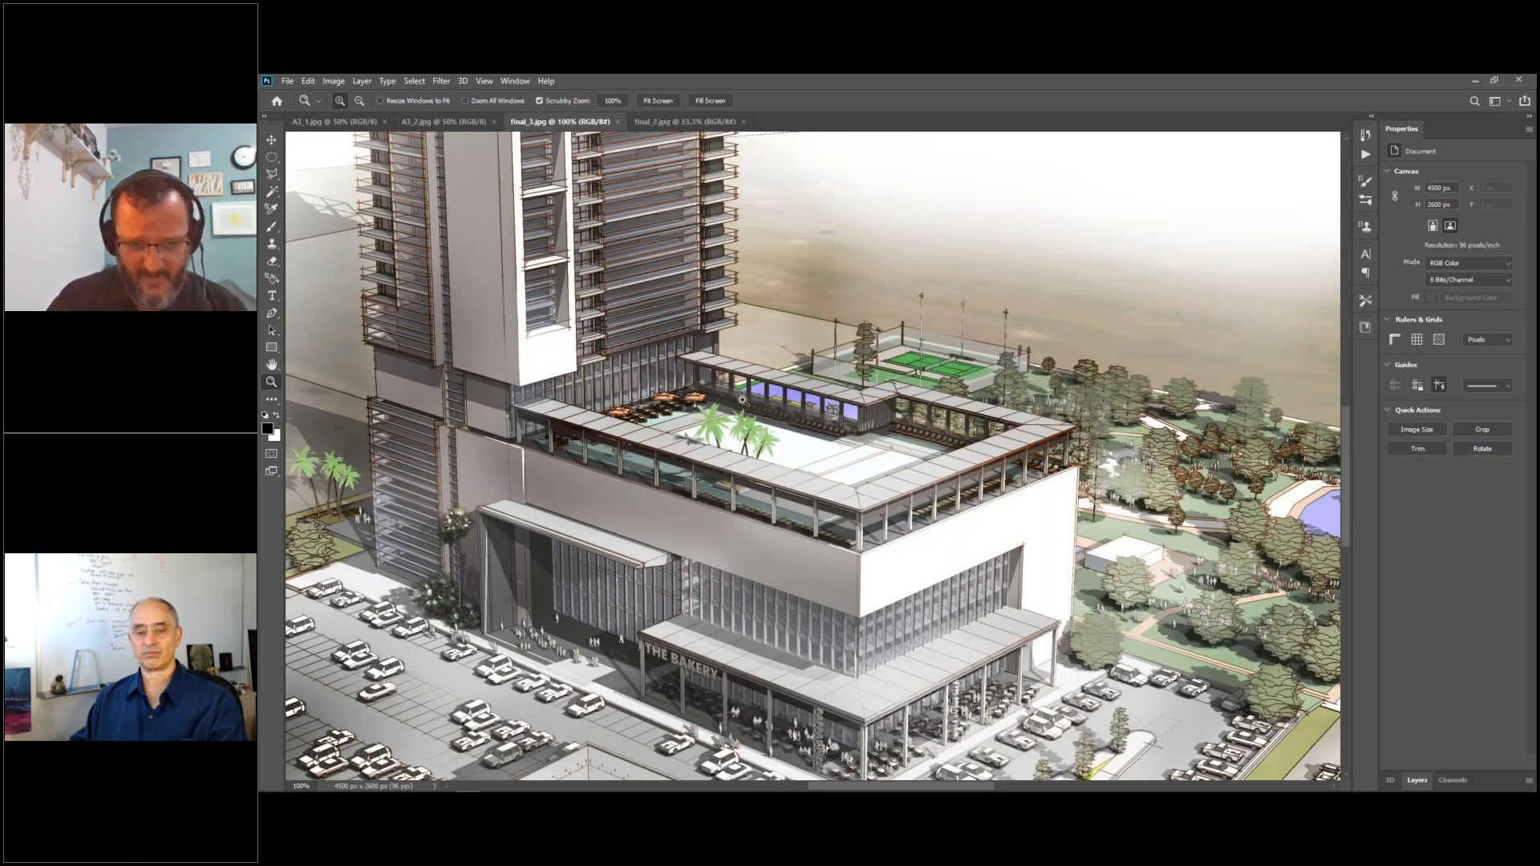
{"action": "key", "text": "alt"}
{"action": "left_click", "coordinate": [726, 543], "text": "alt"}
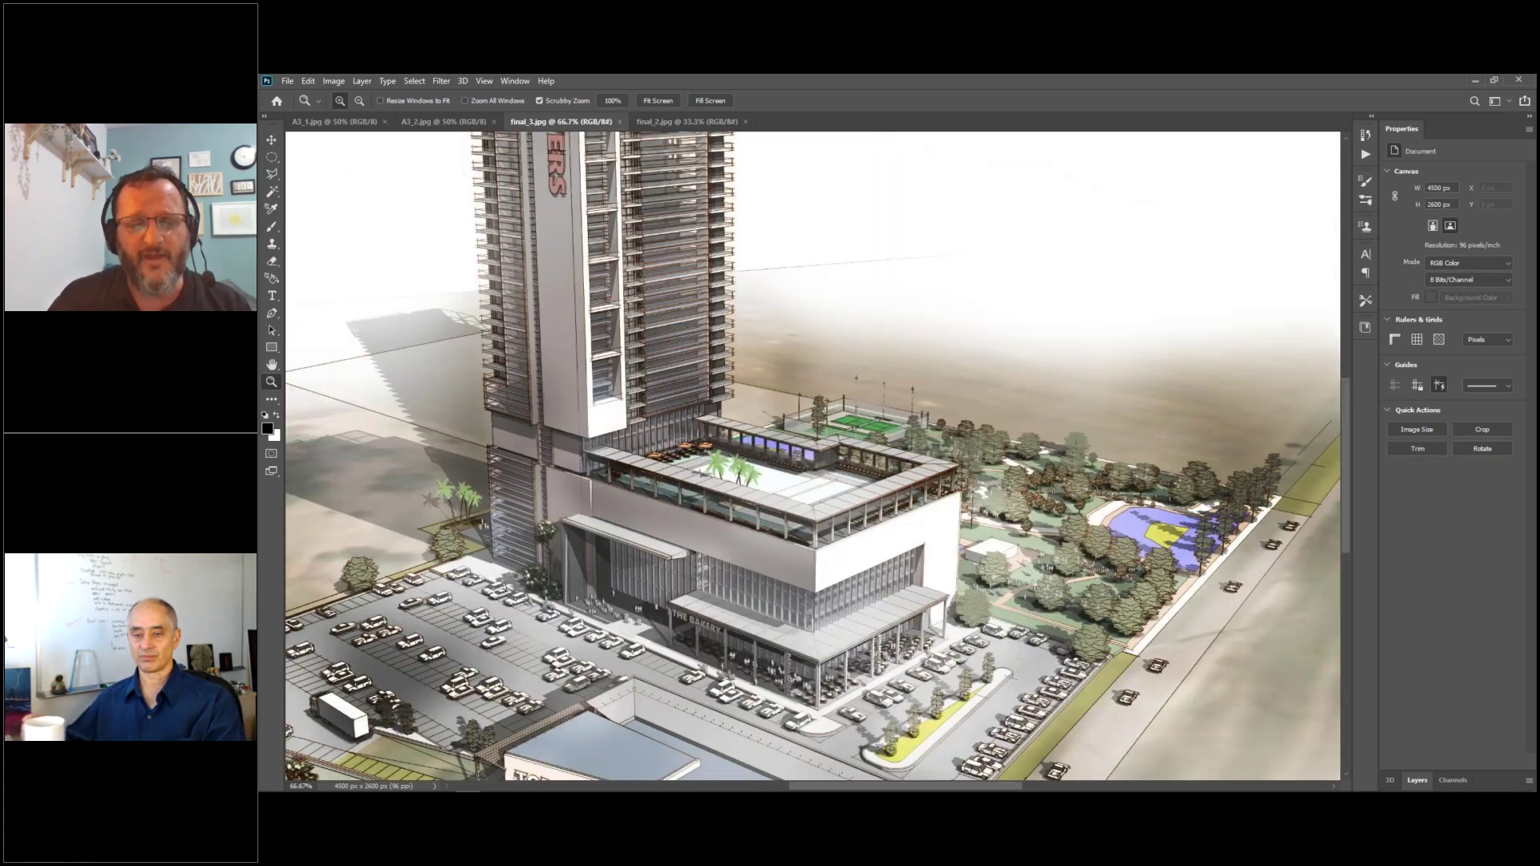
{"action": "left_click", "coordinate": [726, 543], "text": "alt"}
{"action": "left_click", "coordinate": [726, 543], "text": "alt"}
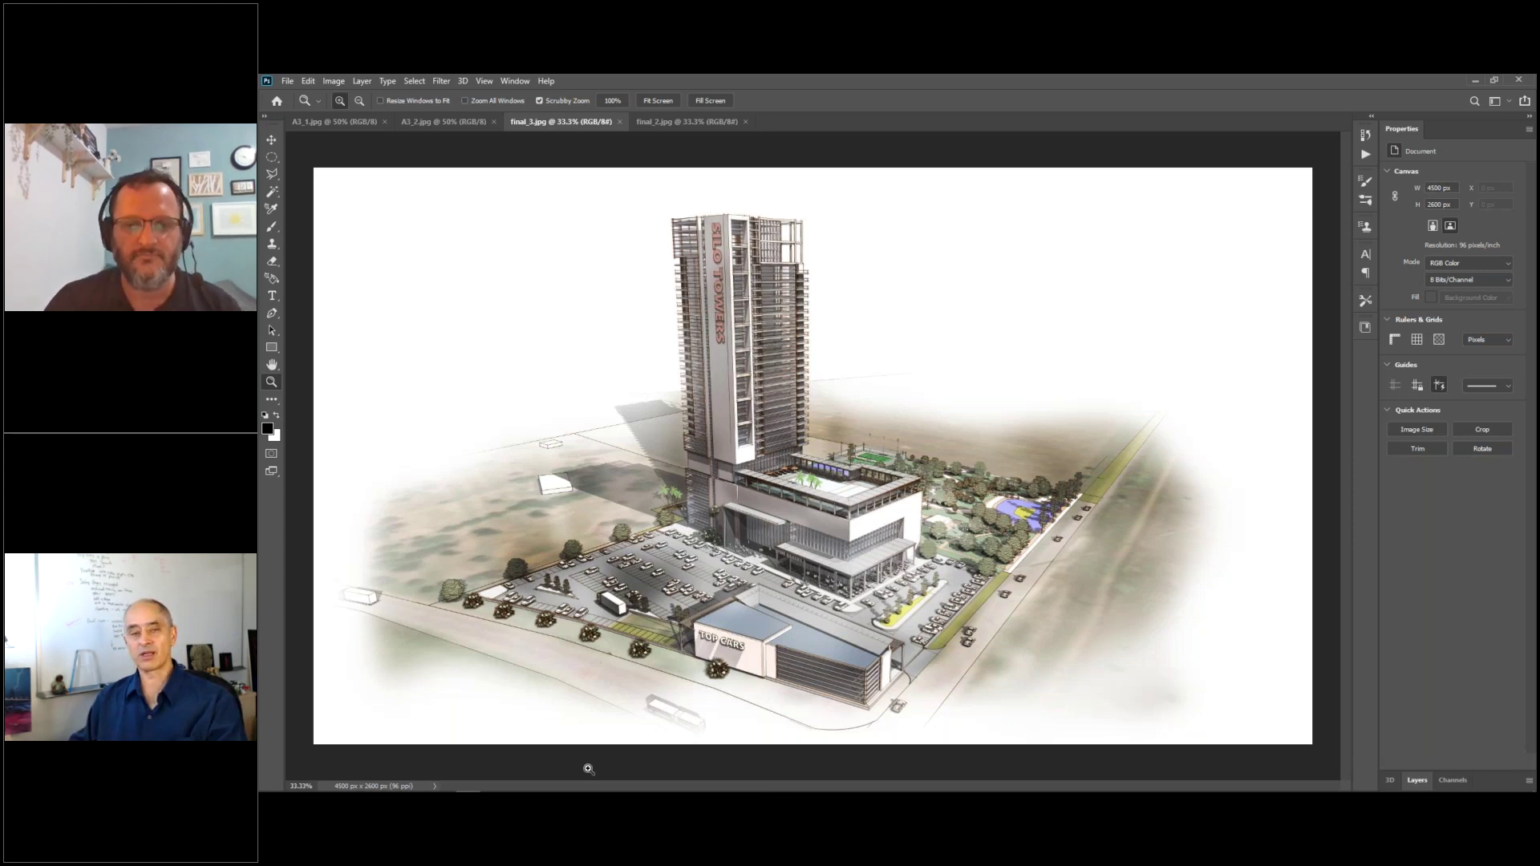
- Magnify the aerial render to 100% and inspect the tower facade with the Silo Towers lettering
{"action": "left_click", "coordinate": [983, 562]}
{"action": "left_click", "coordinate": [983, 561]}
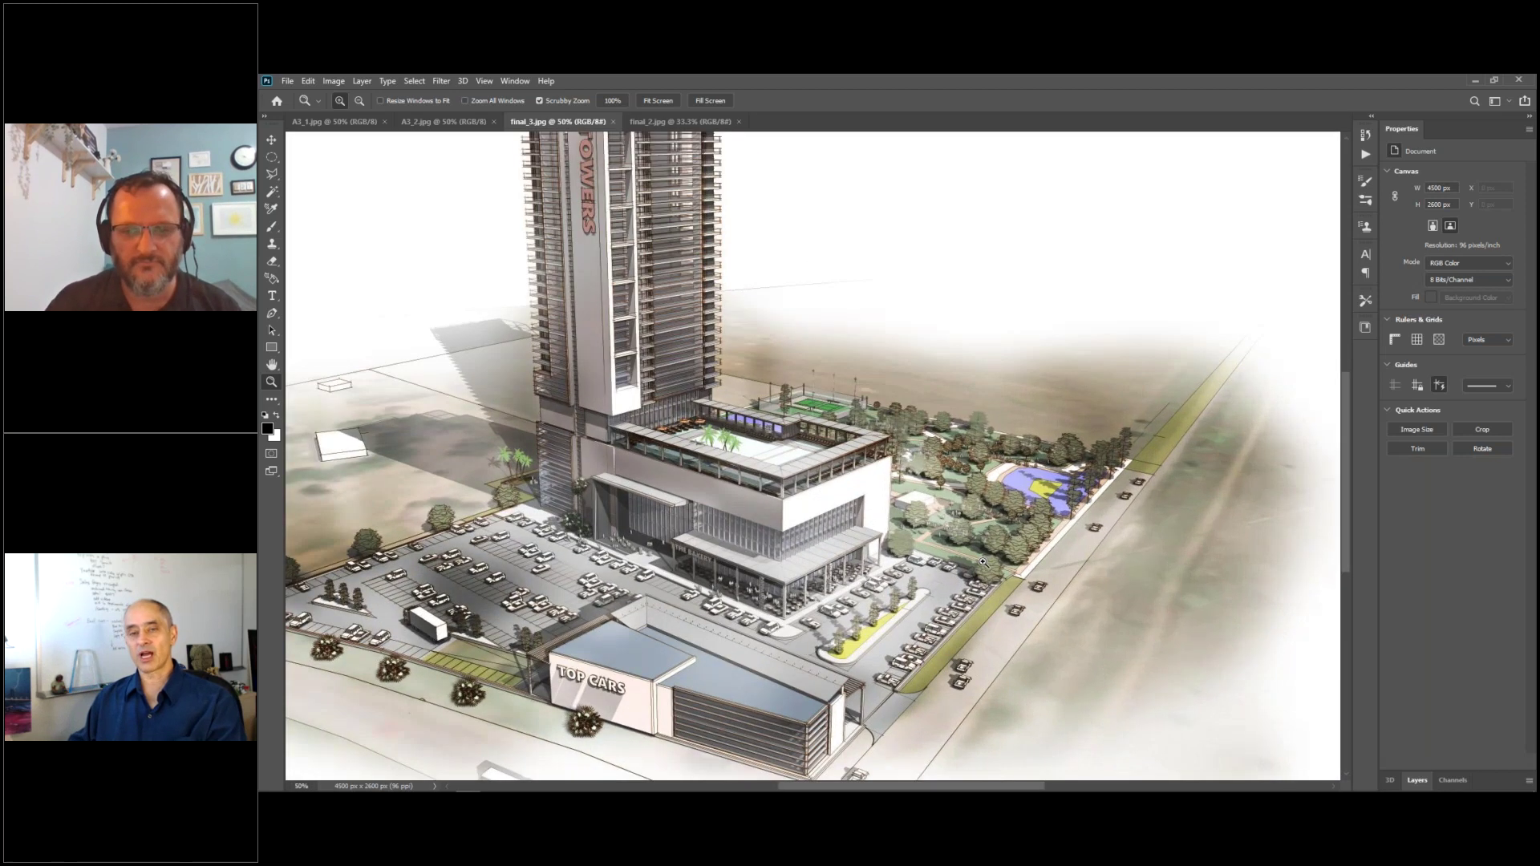
{"action": "left_click", "coordinate": [982, 562]}
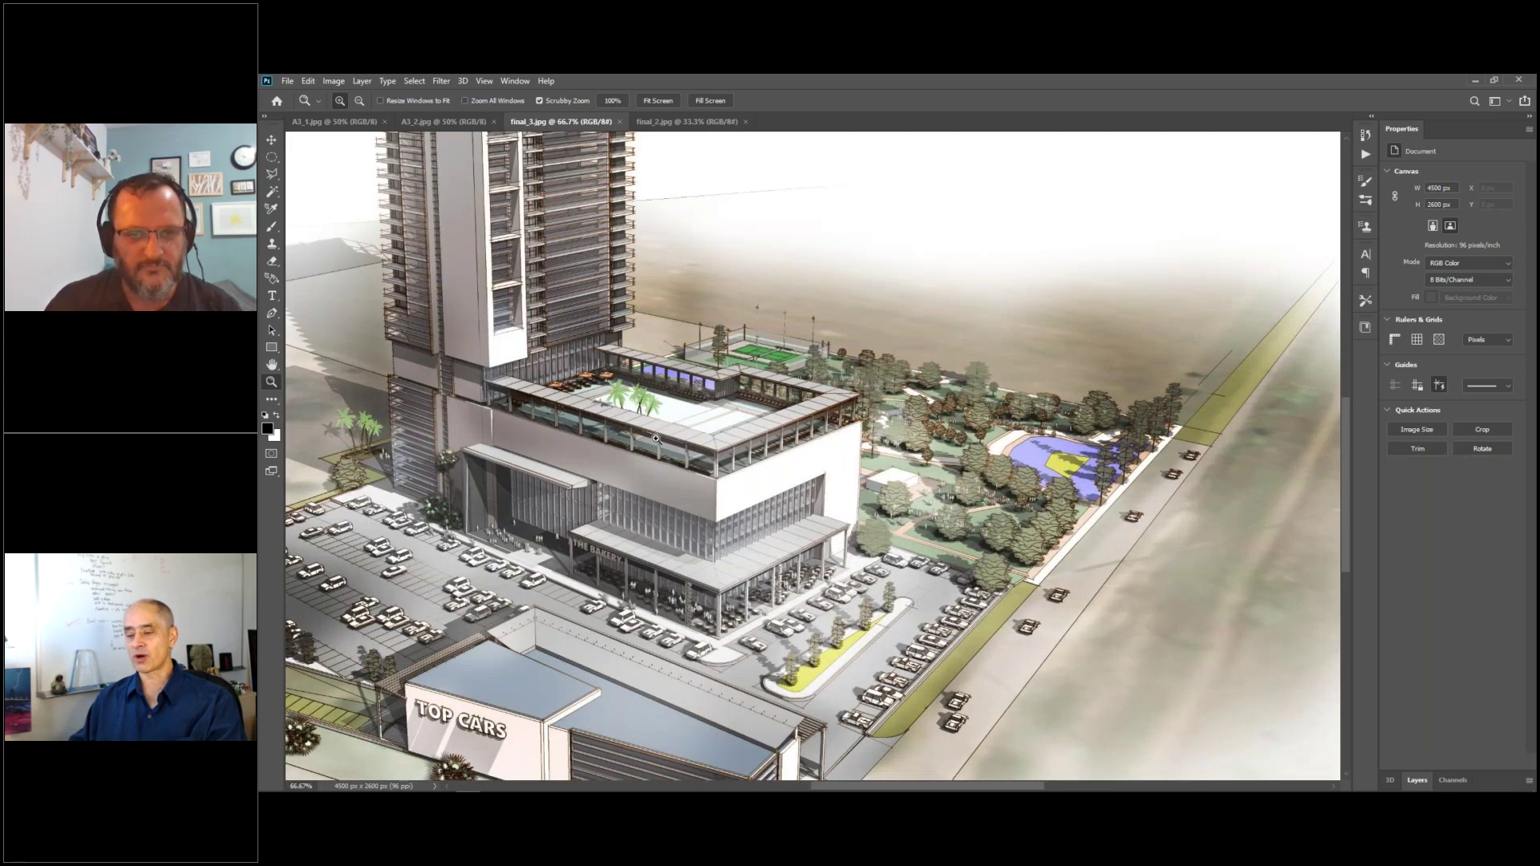
{"action": "left_click", "coordinate": [729, 375]}
{"action": "key", "text": "h"}
{"action": "left_click_drag", "start_coordinate": [562, 192], "coordinate": [740, 316]}
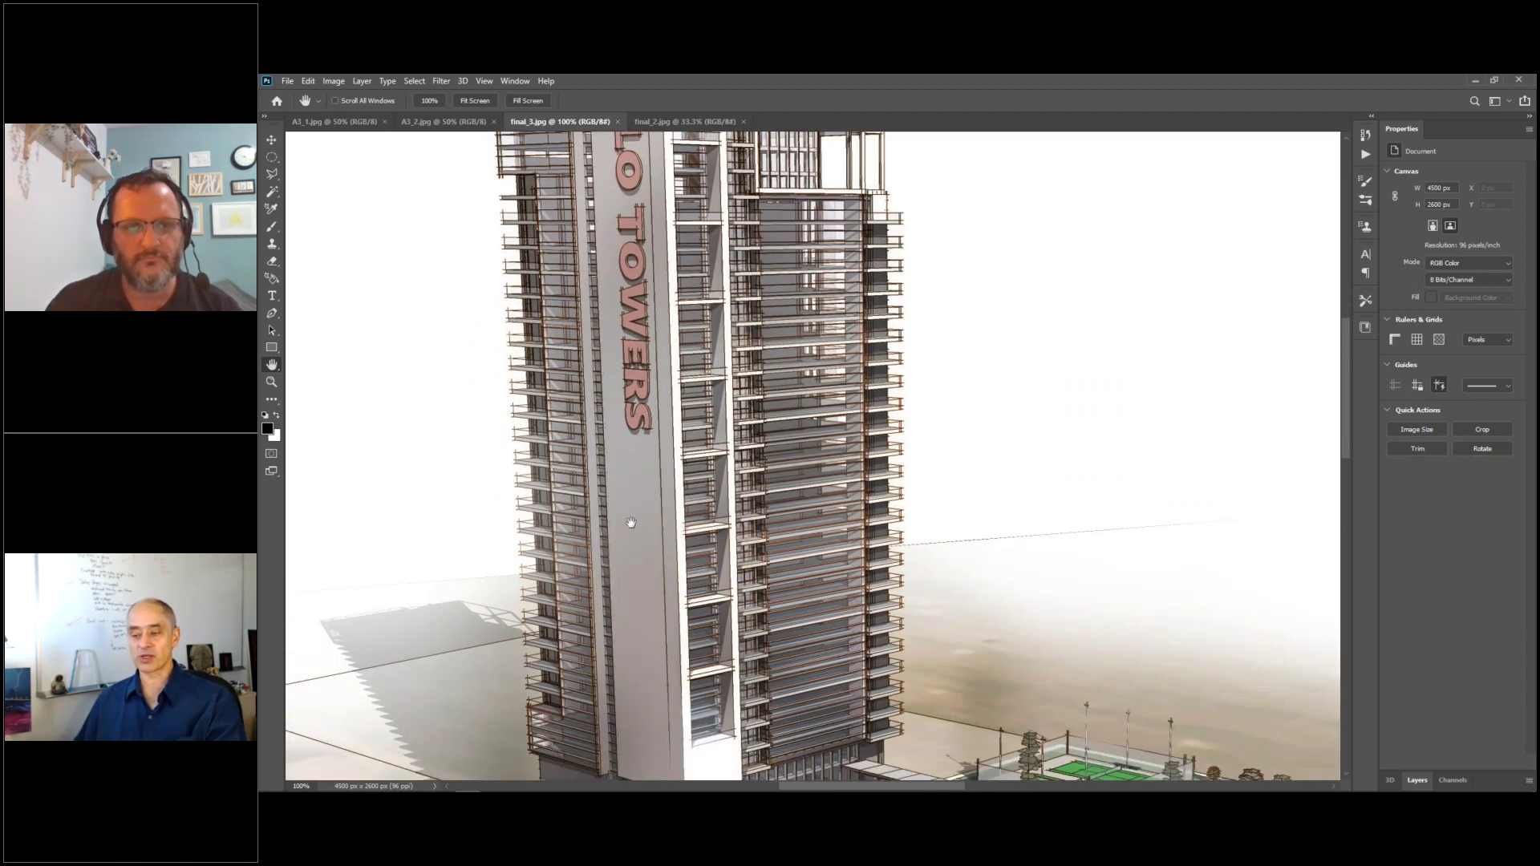
- Examine the aerial render from the tower down to the Top Cars showroom and across to the park and lake
{"action": "left_click_drag", "start_coordinate": [631, 523], "coordinate": [633, 450]}
{"action": "left_click_drag", "start_coordinate": [668, 626], "coordinate": [745, 266]}
{"action": "left_click_drag", "start_coordinate": [734, 450], "coordinate": [730, 329]}
{"action": "left_click_drag", "start_coordinate": [754, 473], "coordinate": [698, 316]}
{"action": "left_click_drag", "start_coordinate": [839, 538], "coordinate": [732, 419]}
{"action": "left_click_drag", "start_coordinate": [955, 648], "coordinate": [709, 511]}
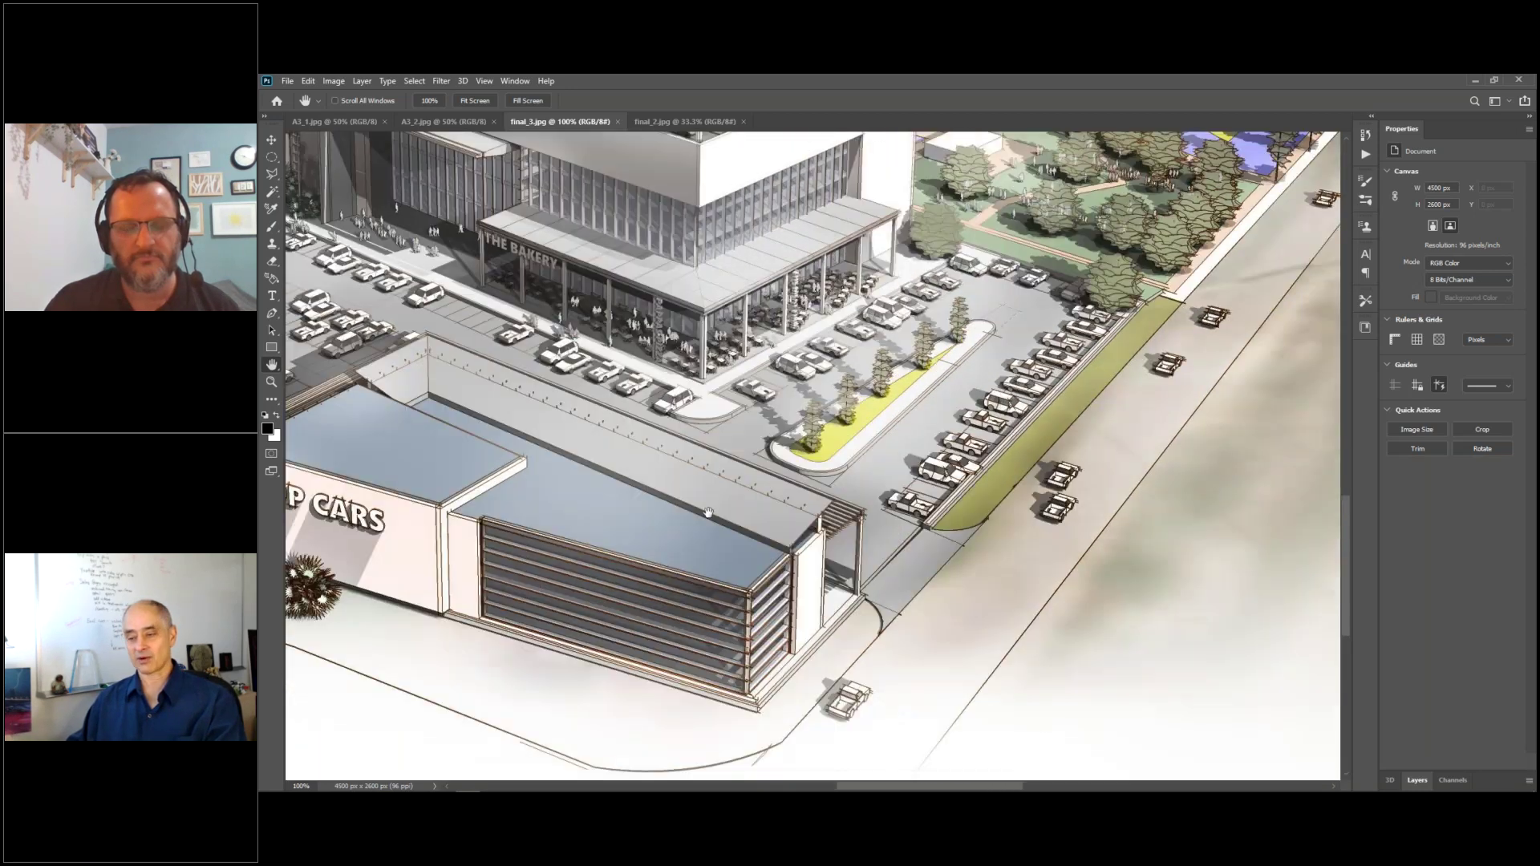
{"action": "scroll", "coordinate": [1006, 404], "scroll_direction": "up", "scroll_amount": 4}
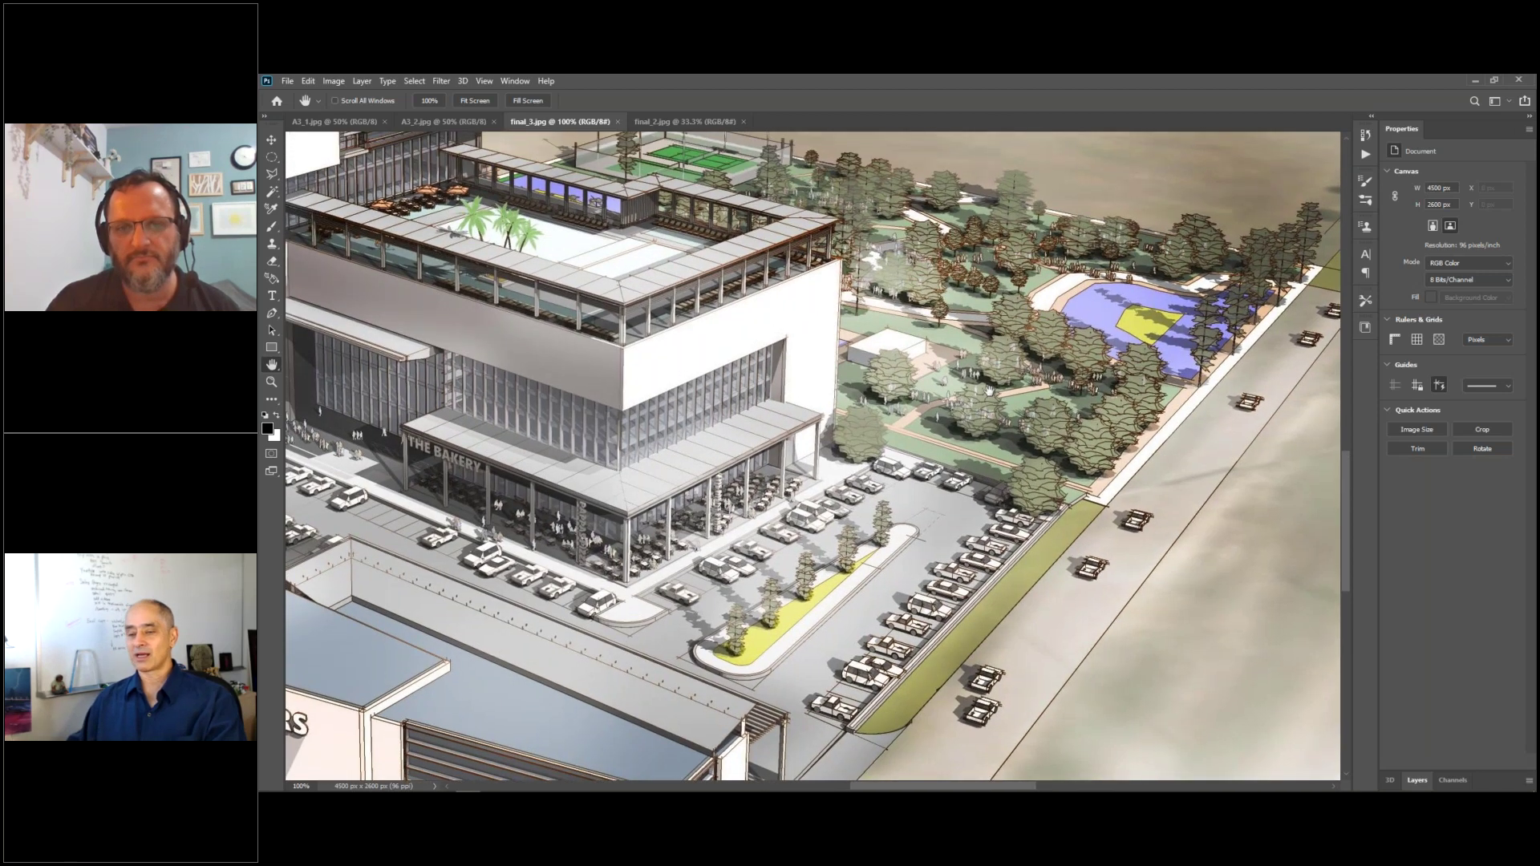
{"action": "left_click_drag", "start_coordinate": [990, 391], "coordinate": [870, 474]}
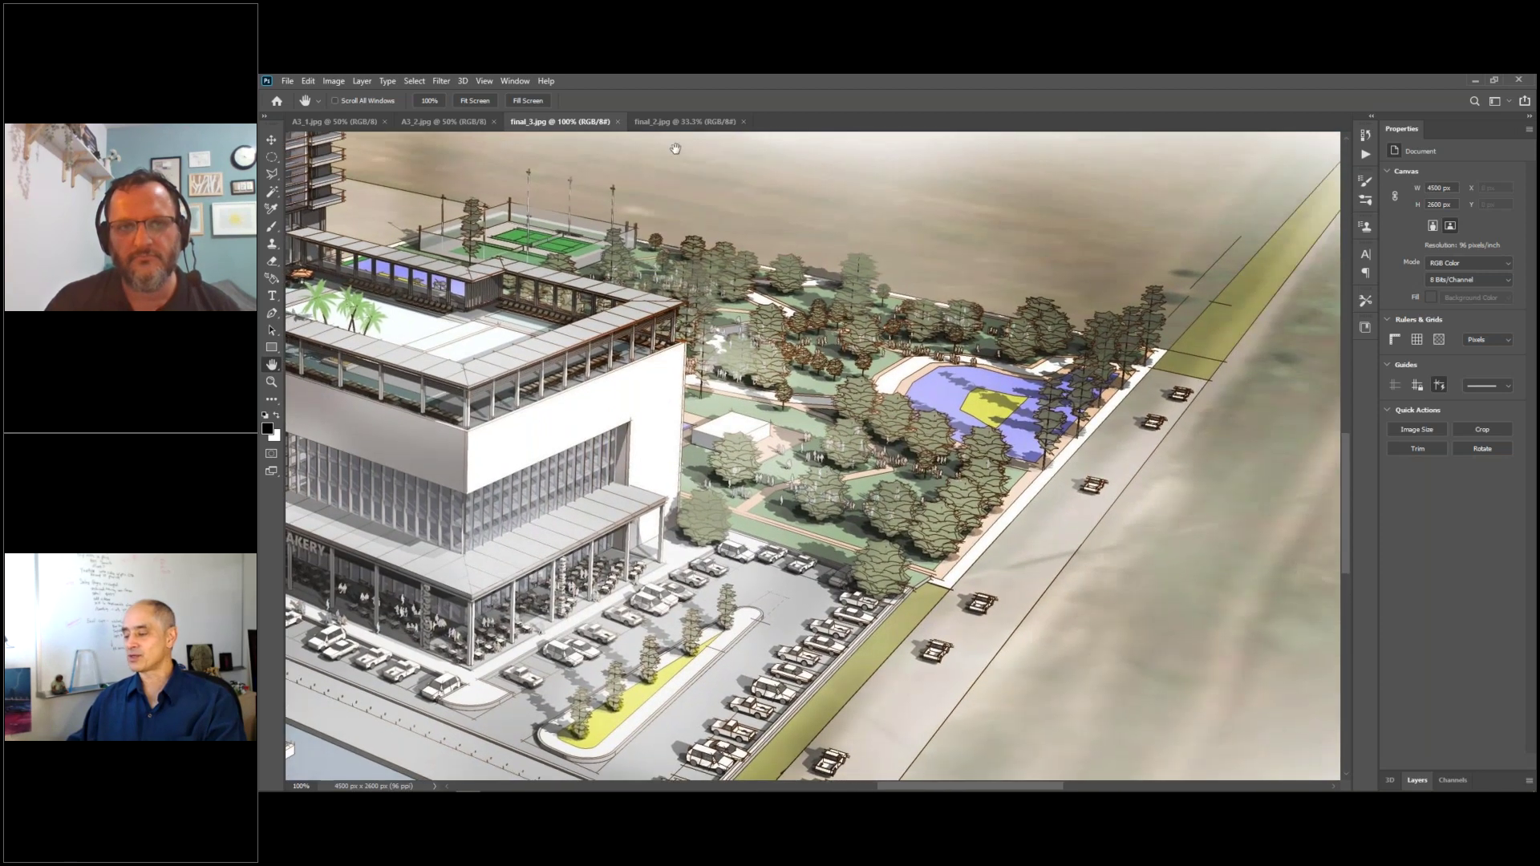
- Open final_2.jpg and inspect the podium facade and park at 100%
{"action": "left_click", "coordinate": [676, 123]}
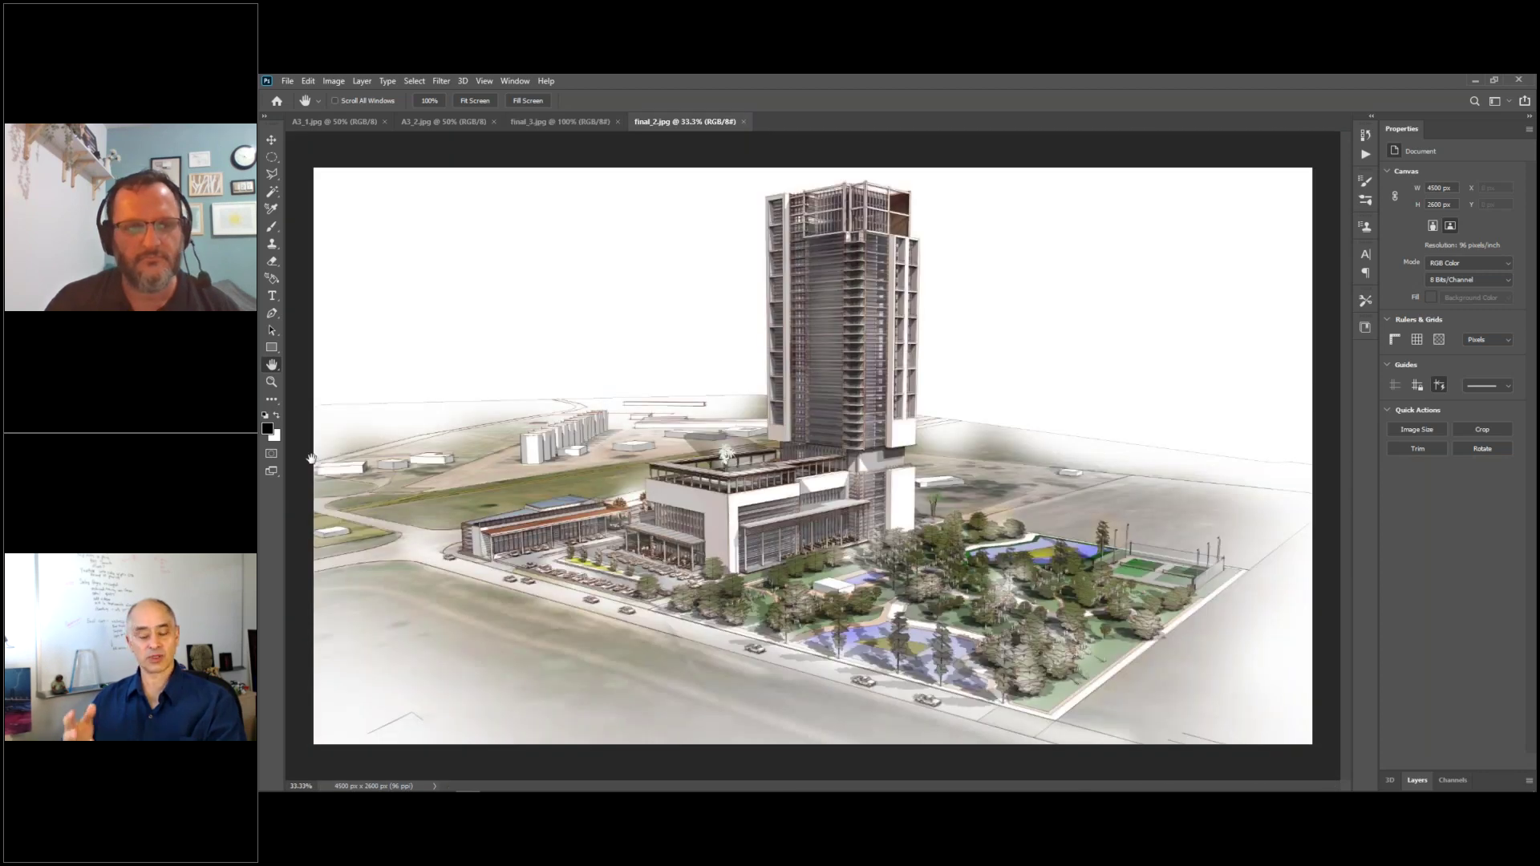
{"action": "key", "text": "z"}
{"action": "left_click", "coordinate": [778, 504]}
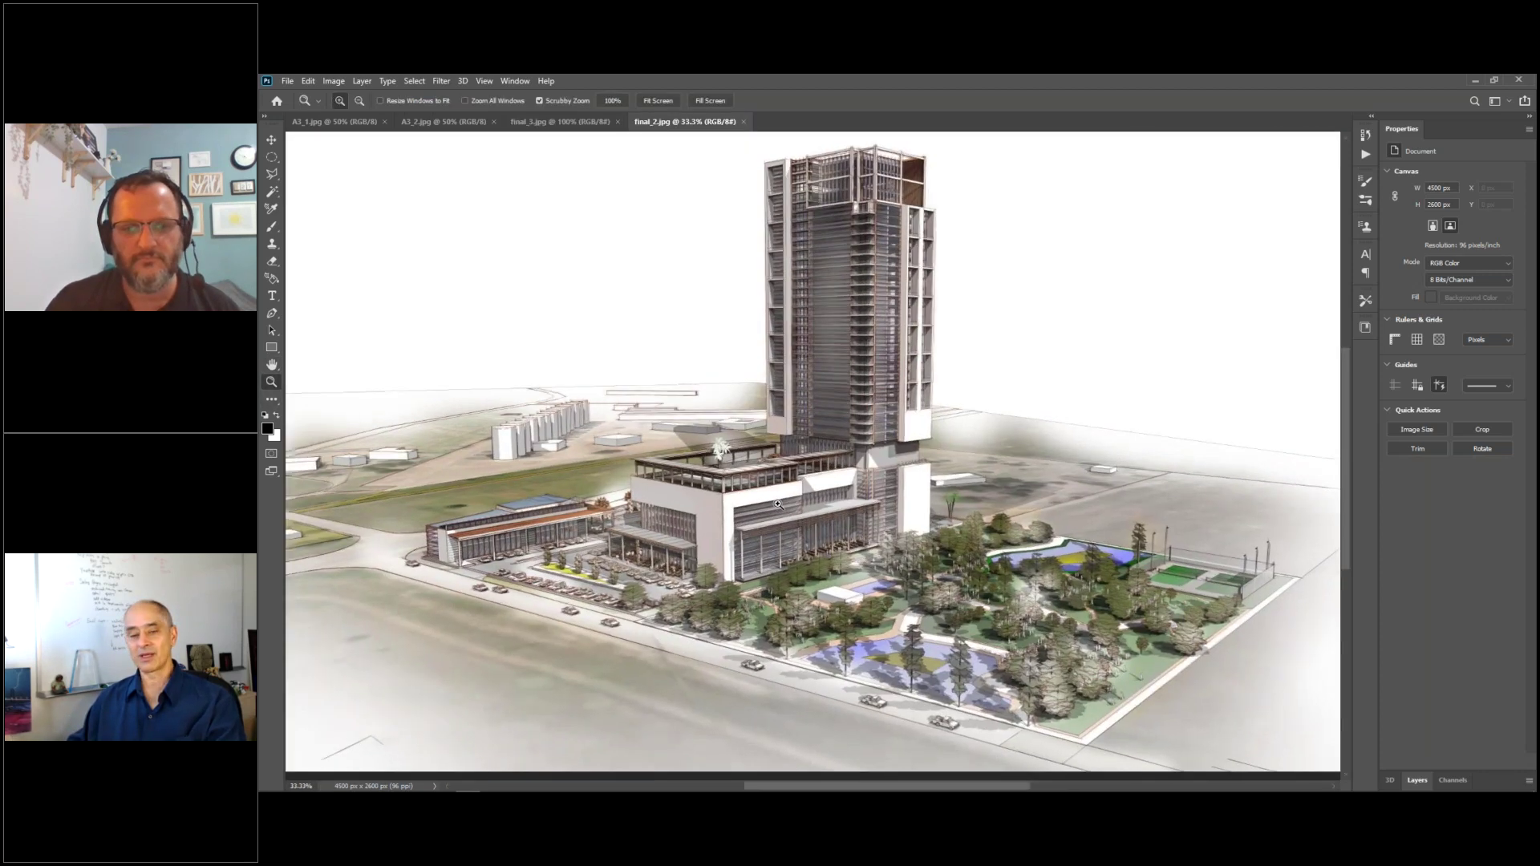
{"action": "left_click", "coordinate": [869, 600]}
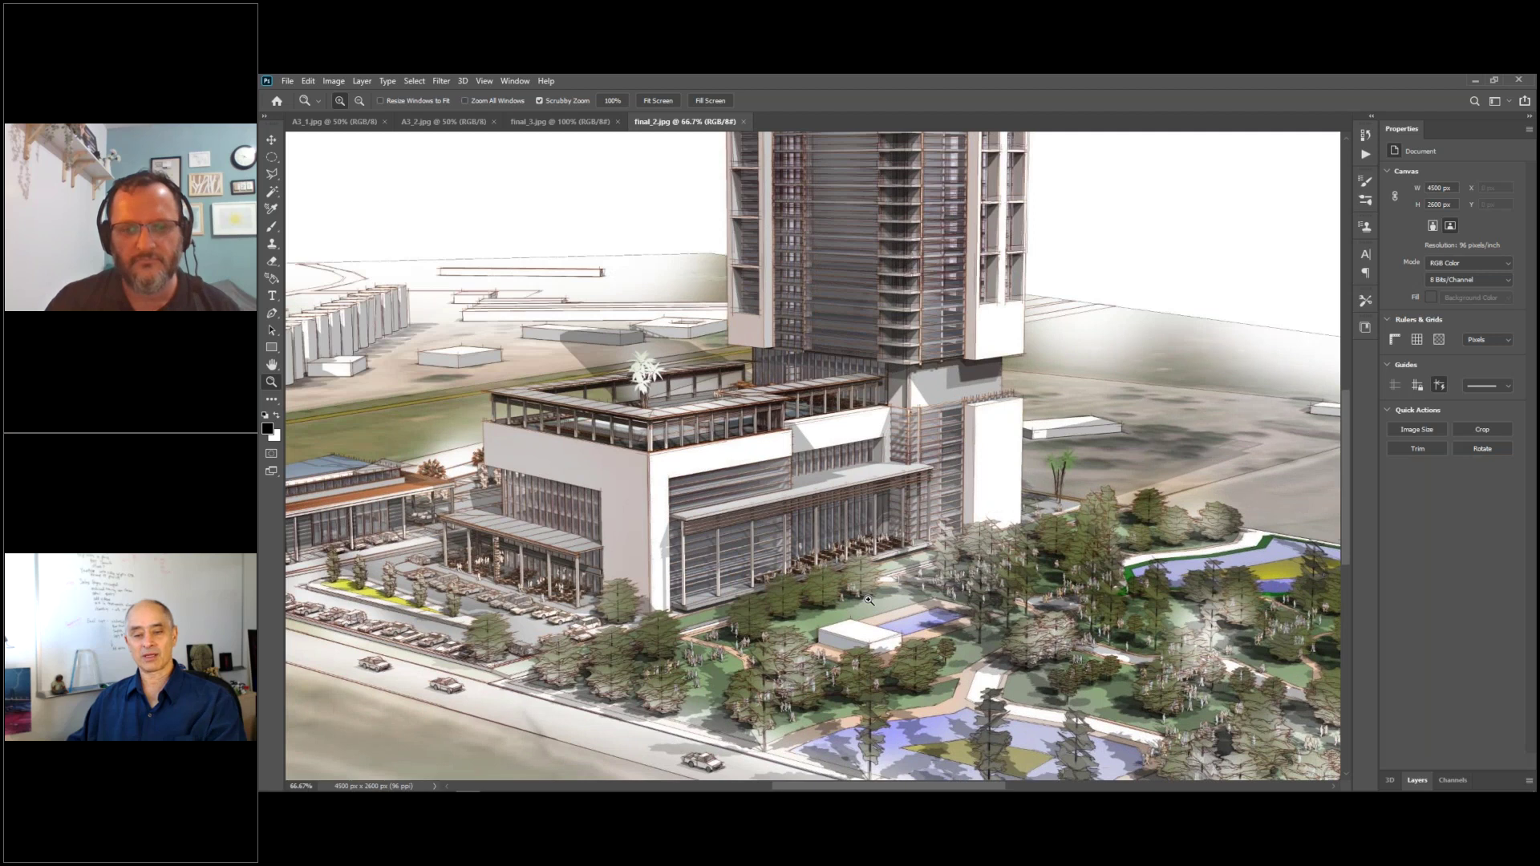
{"action": "left_click", "coordinate": [869, 600]}
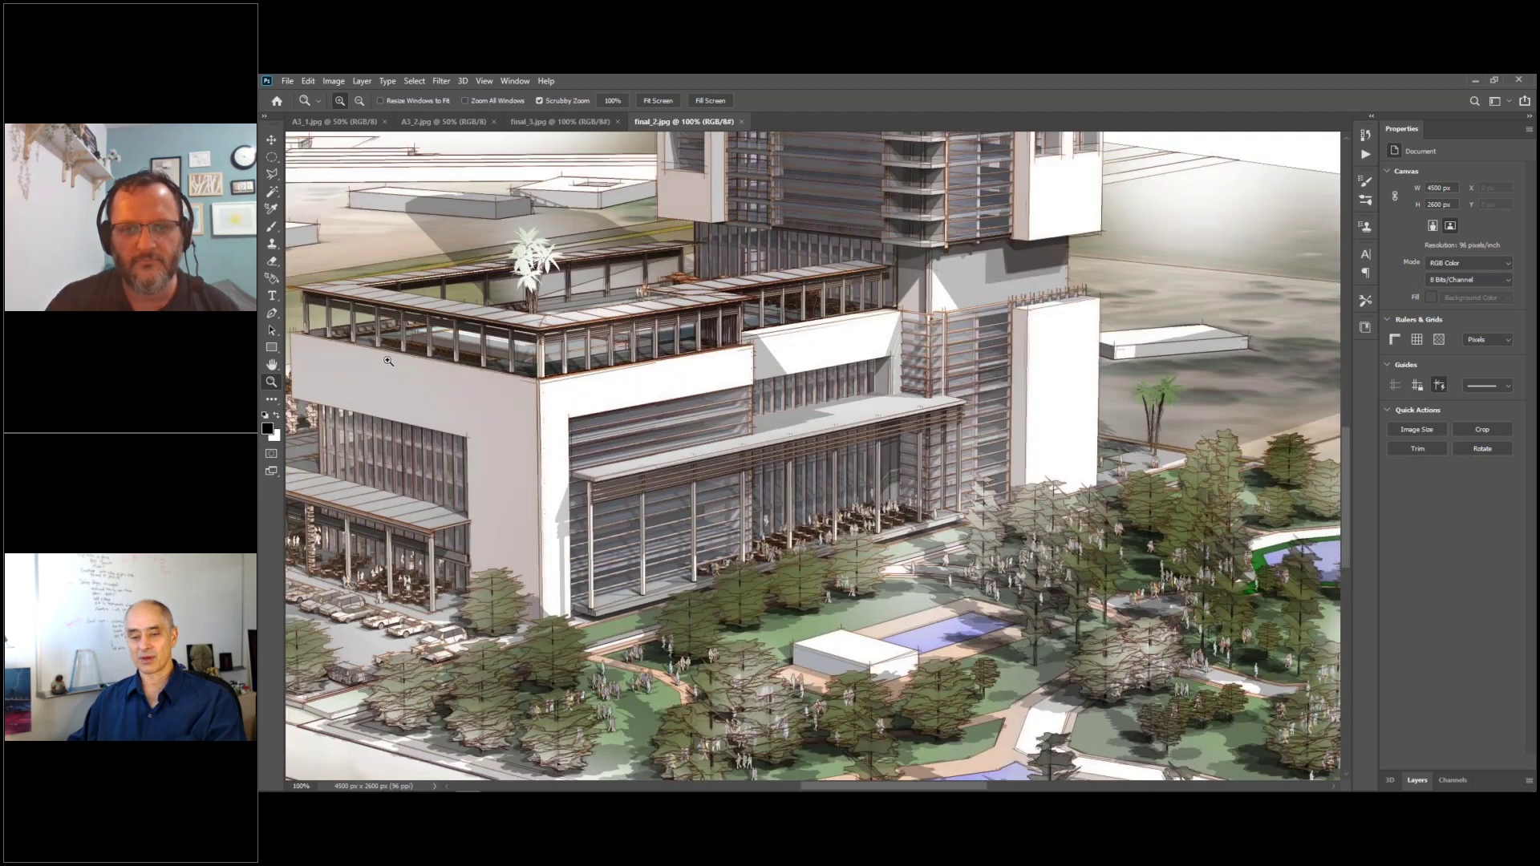
- Examine the tower of final_2.jpg up to its top floors, and return to the full image at 33.3%
{"action": "left_click", "coordinate": [271, 366]}
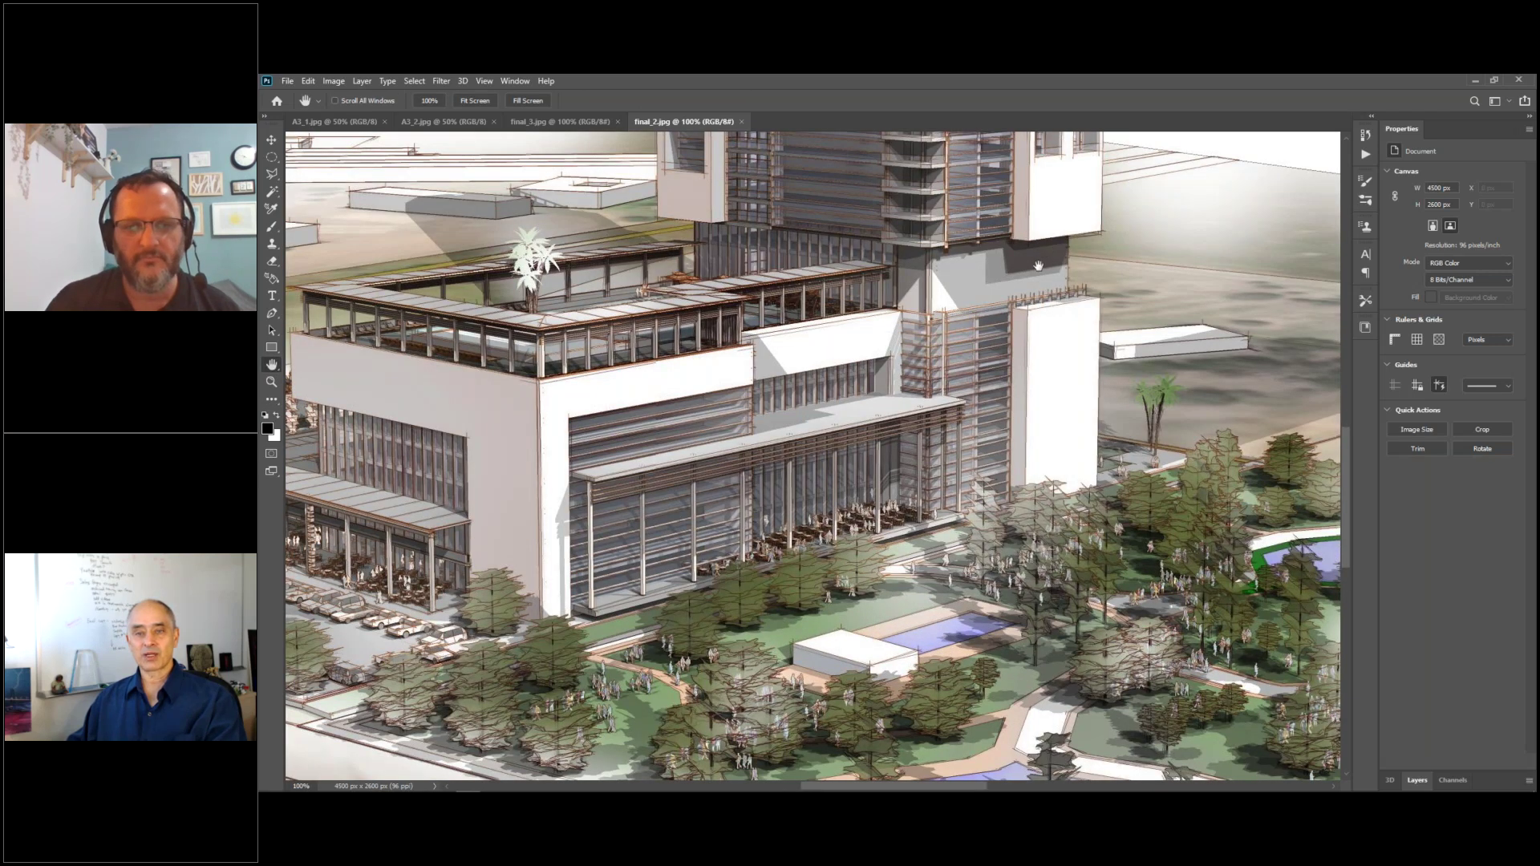
{"action": "left_click_drag", "start_coordinate": [1038, 265], "coordinate": [1054, 642]}
{"action": "left_click_drag", "start_coordinate": [936, 369], "coordinate": [919, 630]}
{"action": "mouse_move", "coordinate": [892, 261]}
{"action": "left_mouse_down"}
{"action": "mouse_move", "coordinate": [860, 353]}
{"action": "mouse_move", "coordinate": [776, 272]}
{"action": "mouse_move", "coordinate": [583, 267]}
{"action": "mouse_move", "coordinate": [712, 302]}
{"action": "mouse_move", "coordinate": [814, 251]}
{"action": "mouse_move", "coordinate": [864, 255]}
{"action": "left_mouse_up"}
{"action": "left_click", "coordinate": [271, 381]}
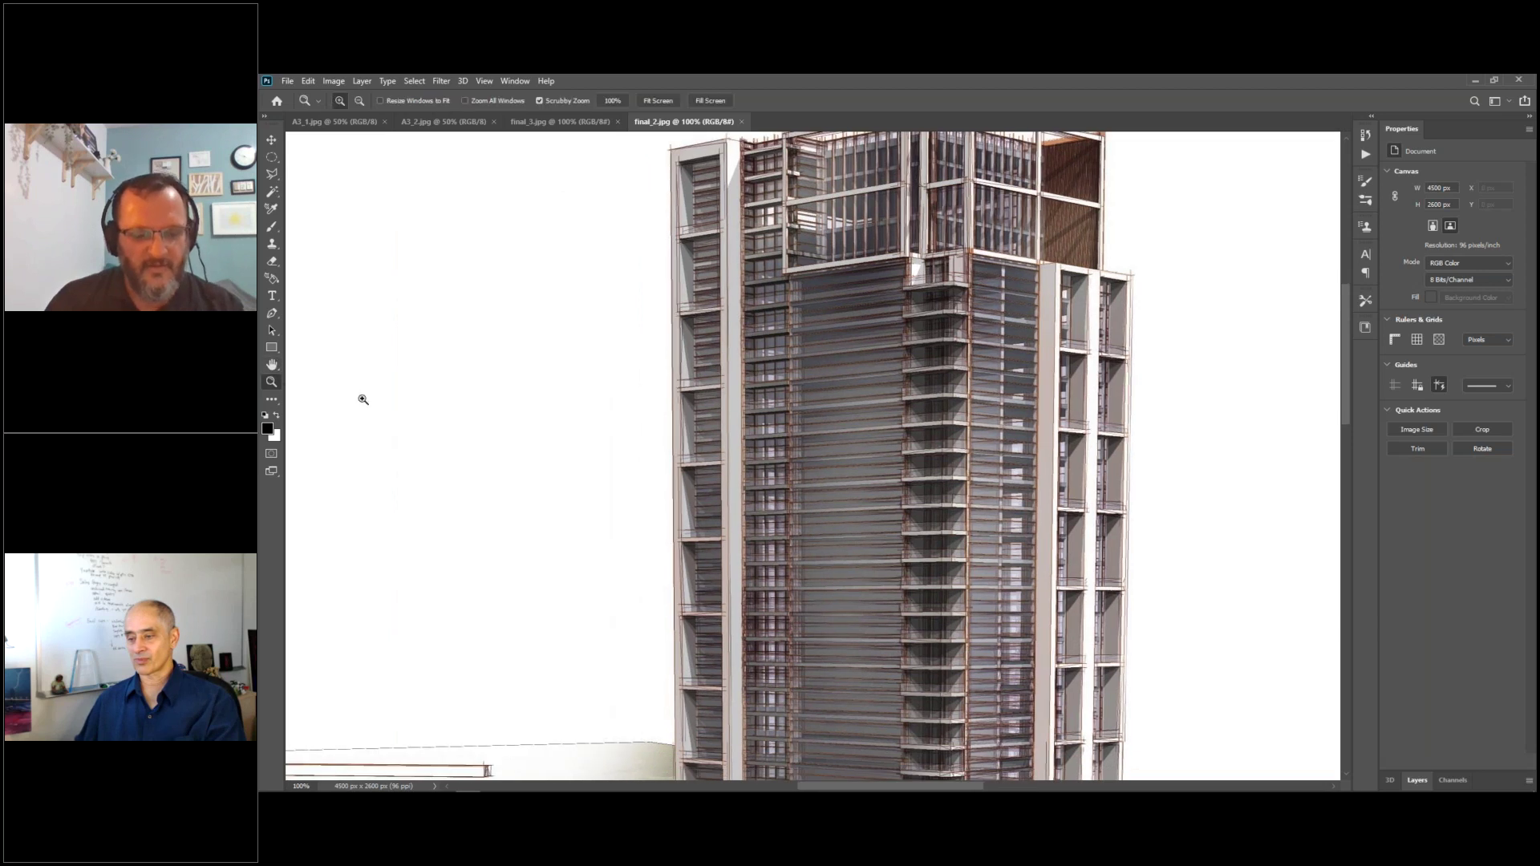
{"action": "left_click", "coordinate": [667, 440]}
{"action": "left_click", "coordinate": [668, 441]}
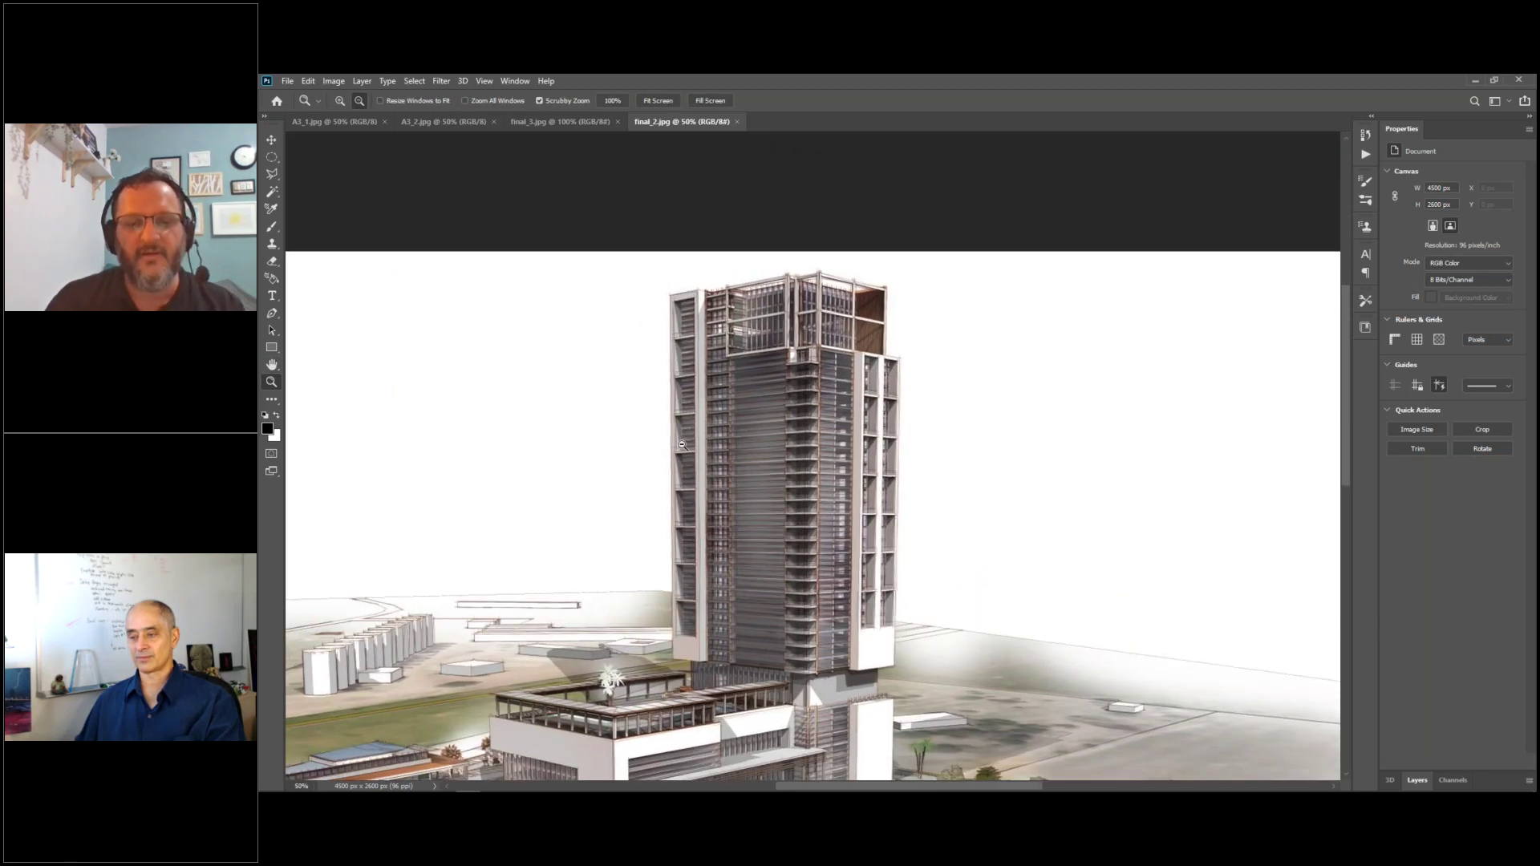
{"action": "left_click", "coordinate": [667, 440]}
{"action": "left_click", "coordinate": [797, 480], "text": "alt"}
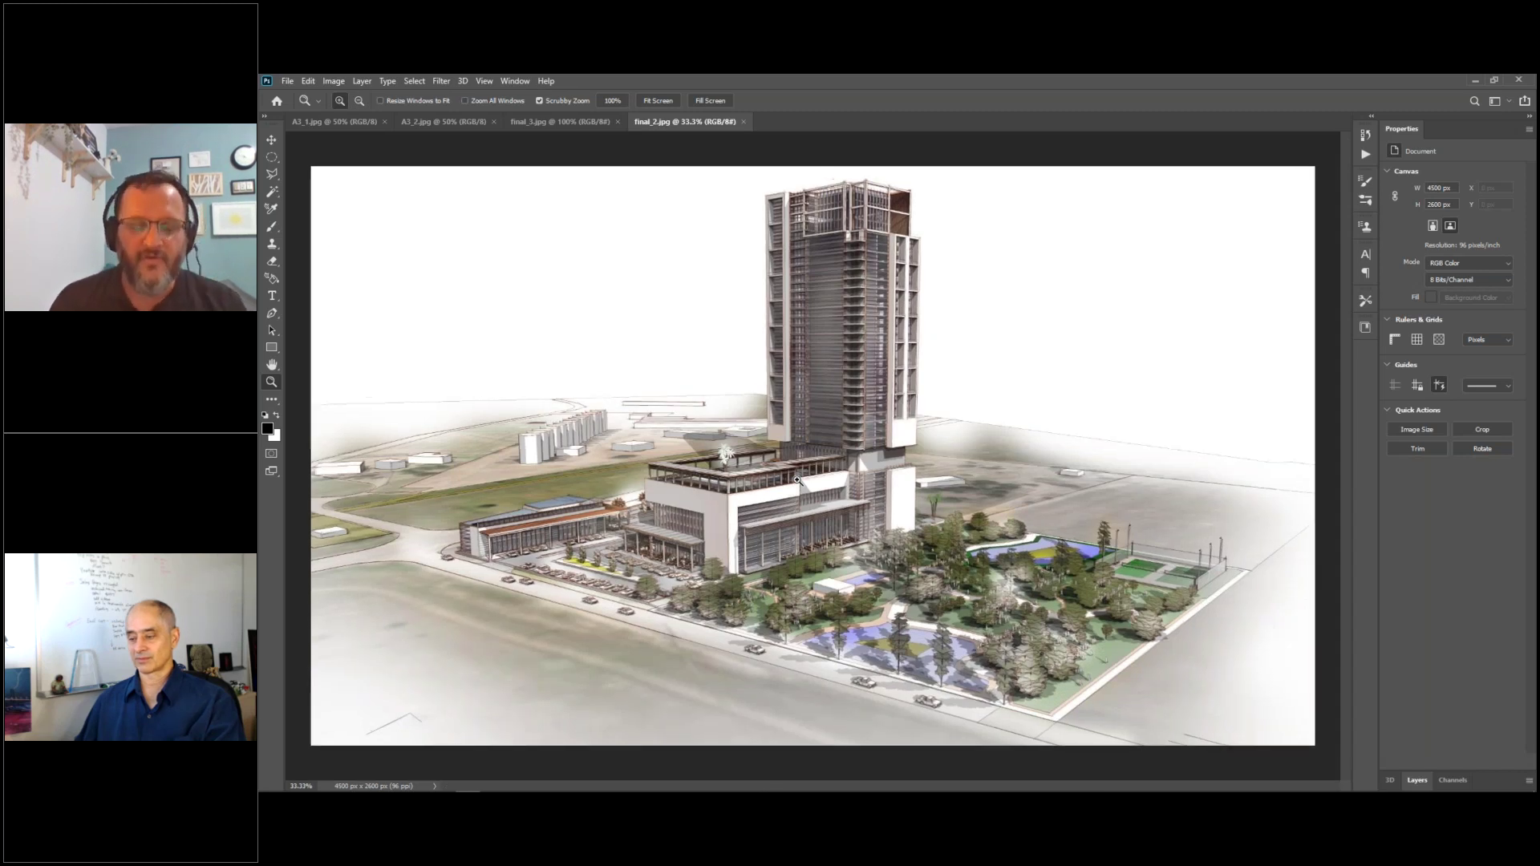
- Inspect the lower tower facade of final_2.jpg at 200%, and return to 100% magnification
{"action": "left_click", "coordinate": [797, 480]}
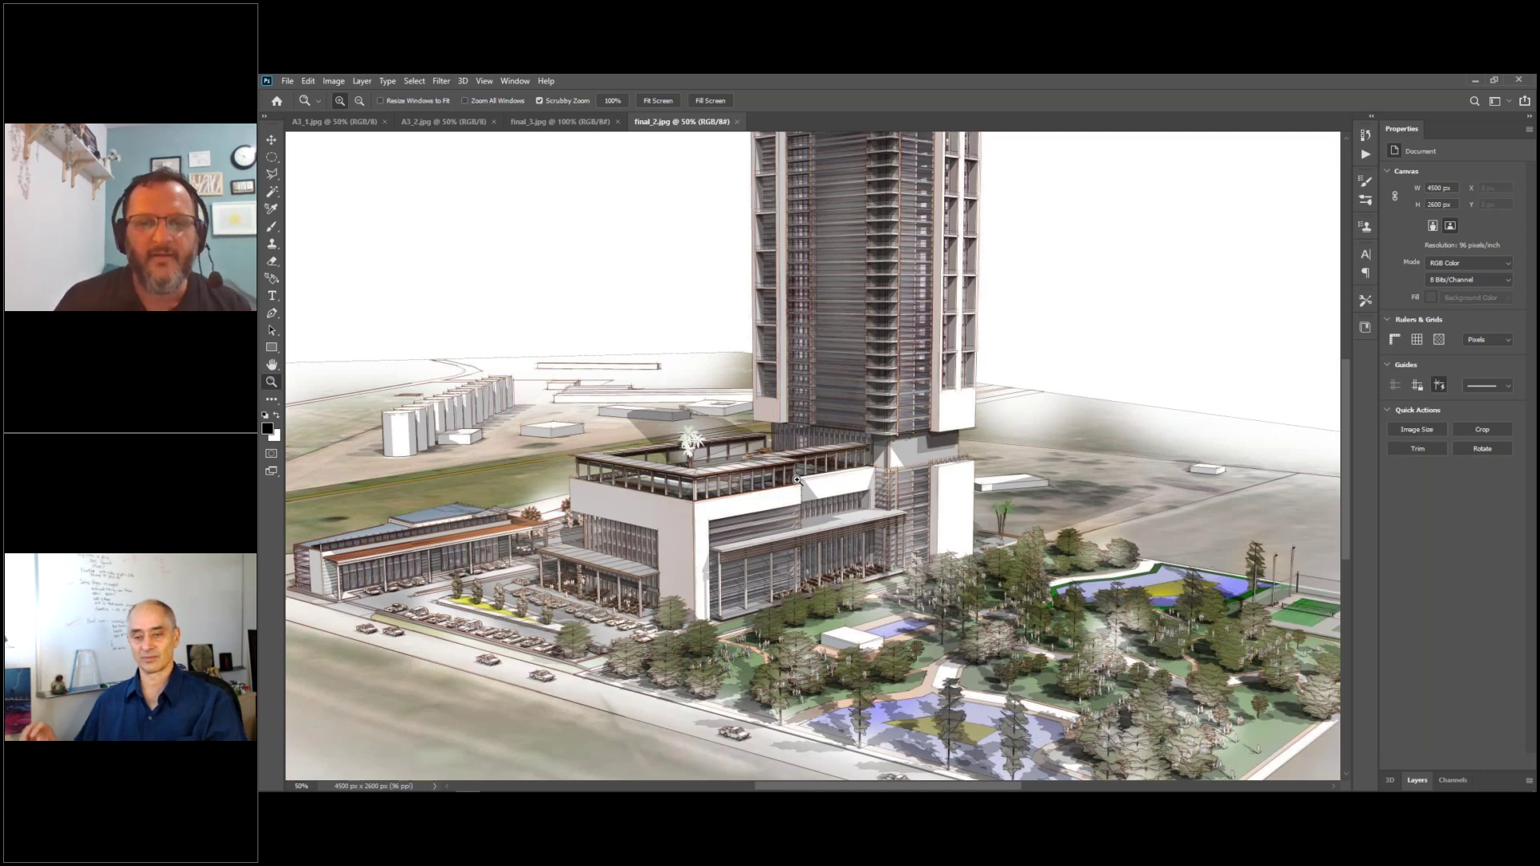
{"action": "left_click", "coordinate": [886, 357]}
{"action": "left_click", "coordinate": [886, 357]}
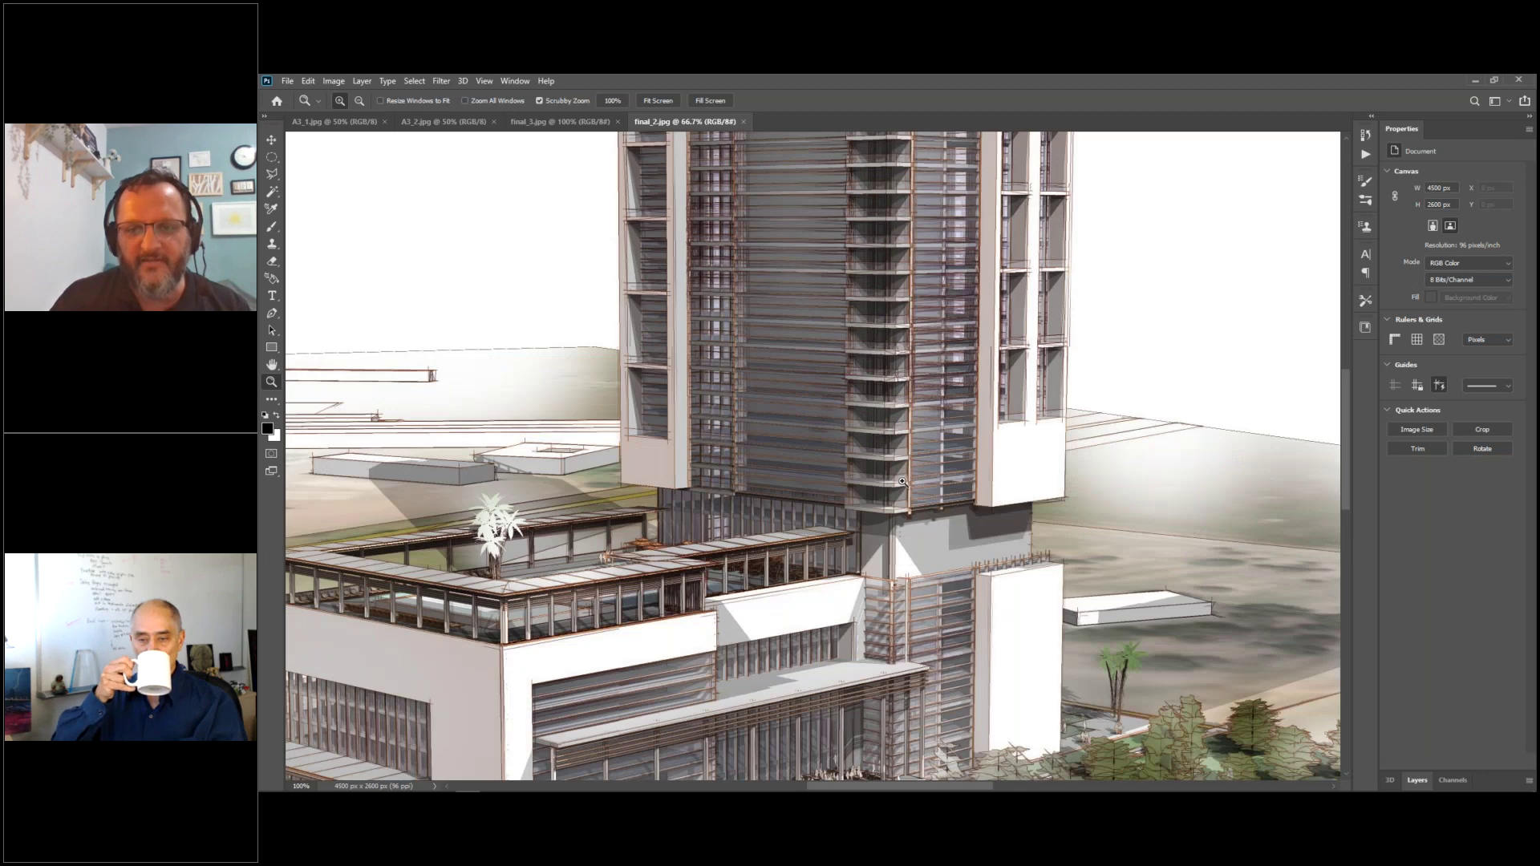
{"action": "left_click", "coordinate": [890, 513]}
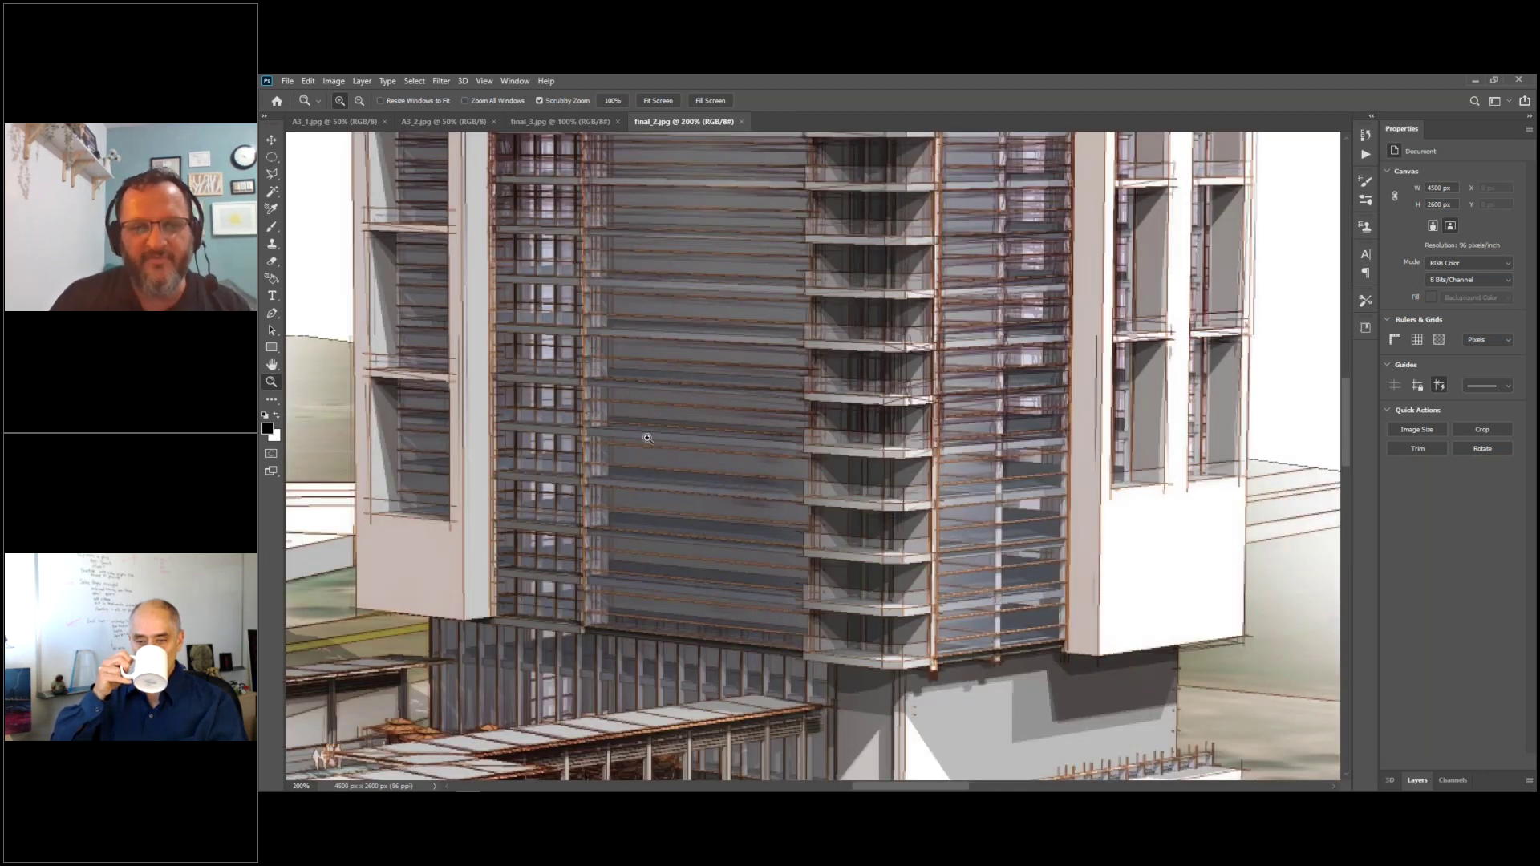
{"action": "left_click", "coordinate": [725, 540], "text": "alt"}
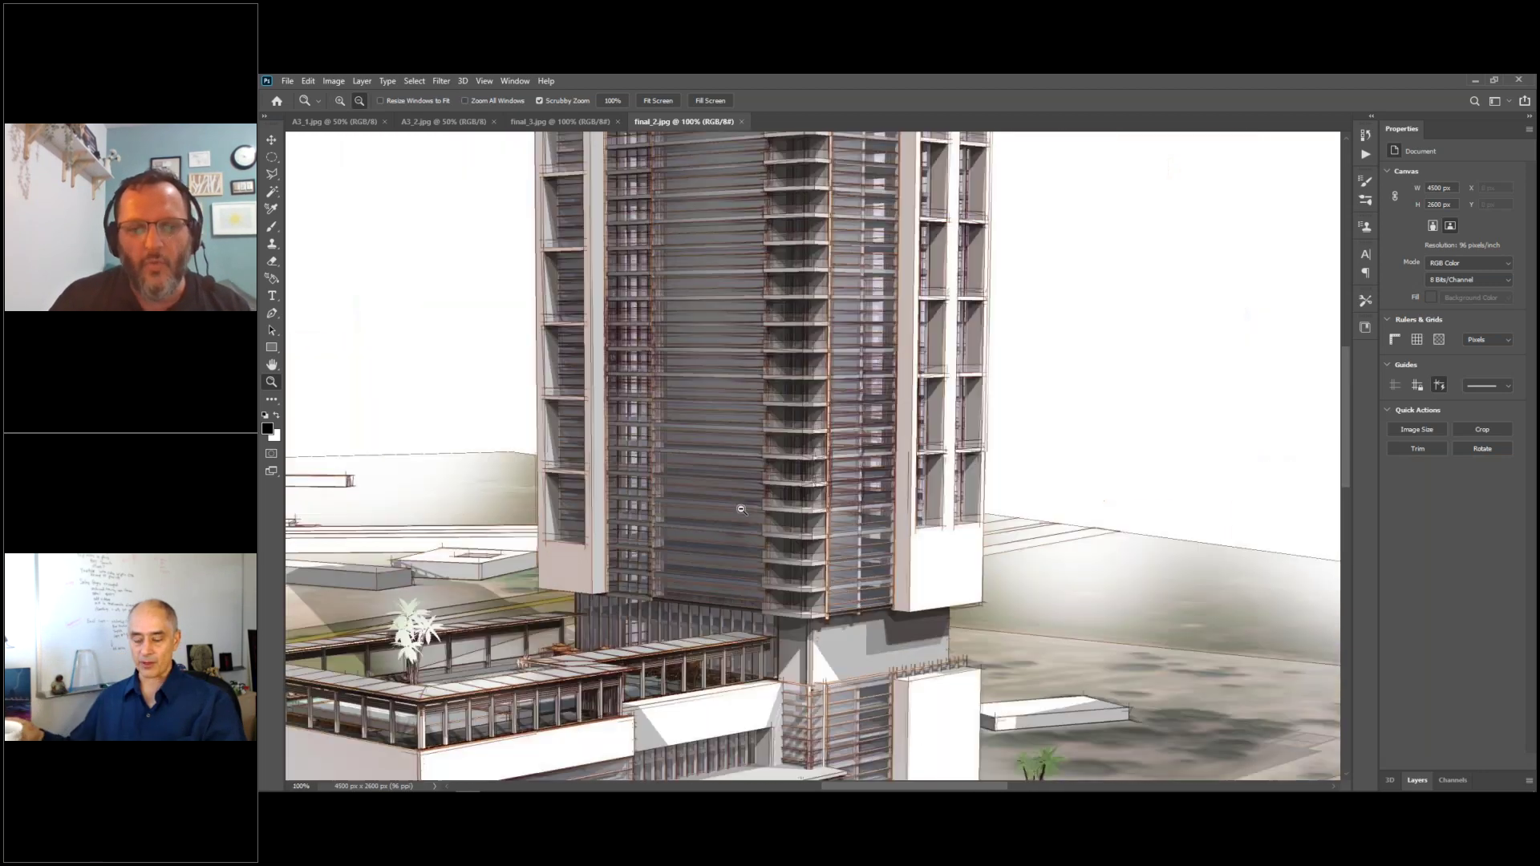
- Paint a soft red brush stroke in #eb1c1c over the slatted podium facade beside the white wall in final_2.jpg
{"action": "left_click", "coordinate": [738, 512], "text": "alt"}
{"action": "left_click_drag", "start_coordinate": [797, 746], "coordinate": [906, 562]}
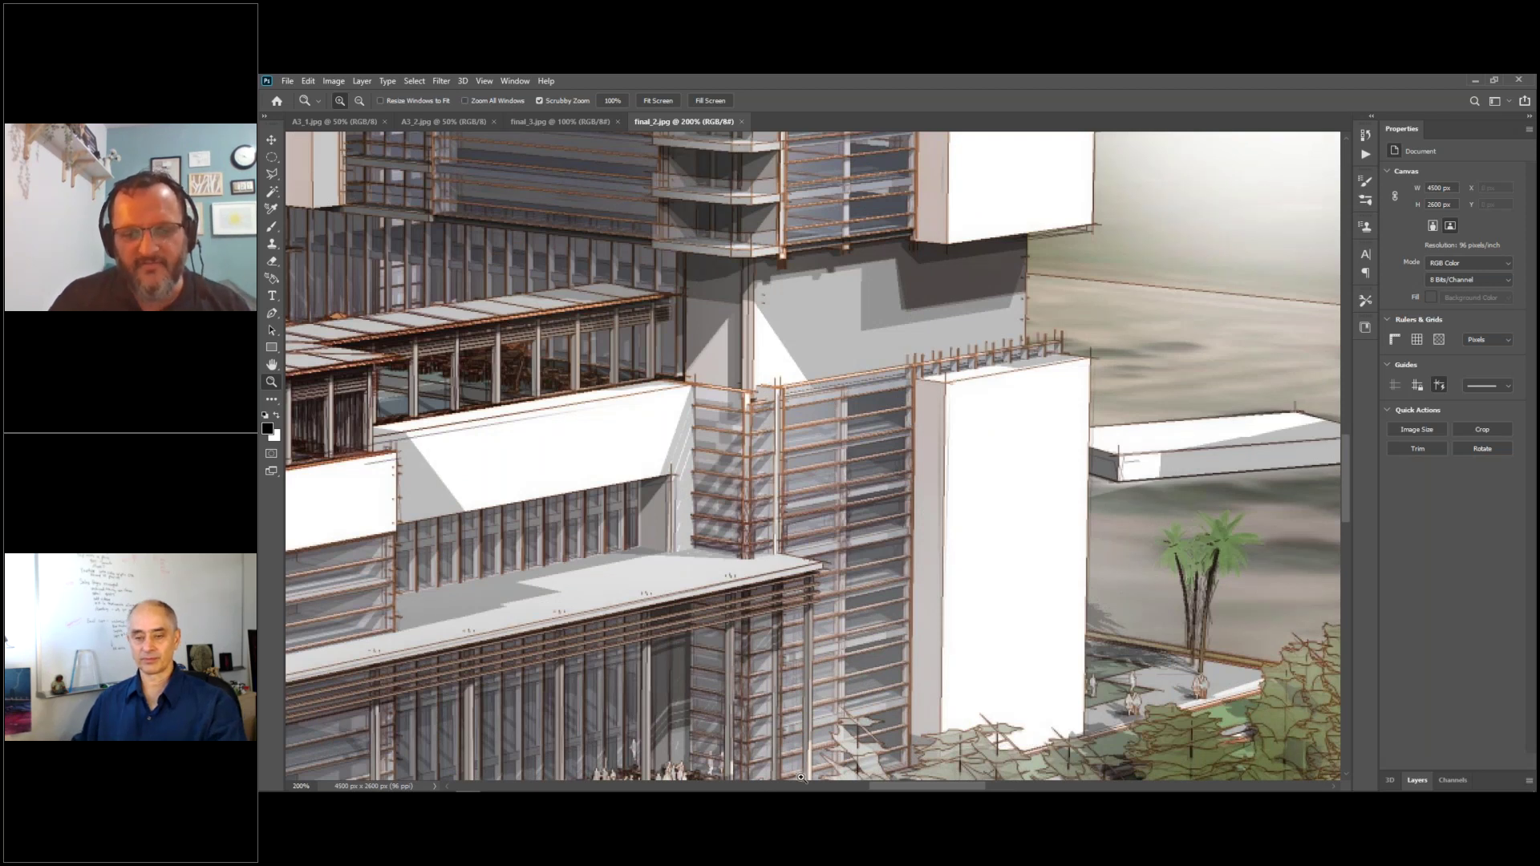
{"action": "key", "text": "b"}
{"action": "left_click", "coordinate": [268, 430]}
{"action": "left_click", "coordinate": [916, 432]}
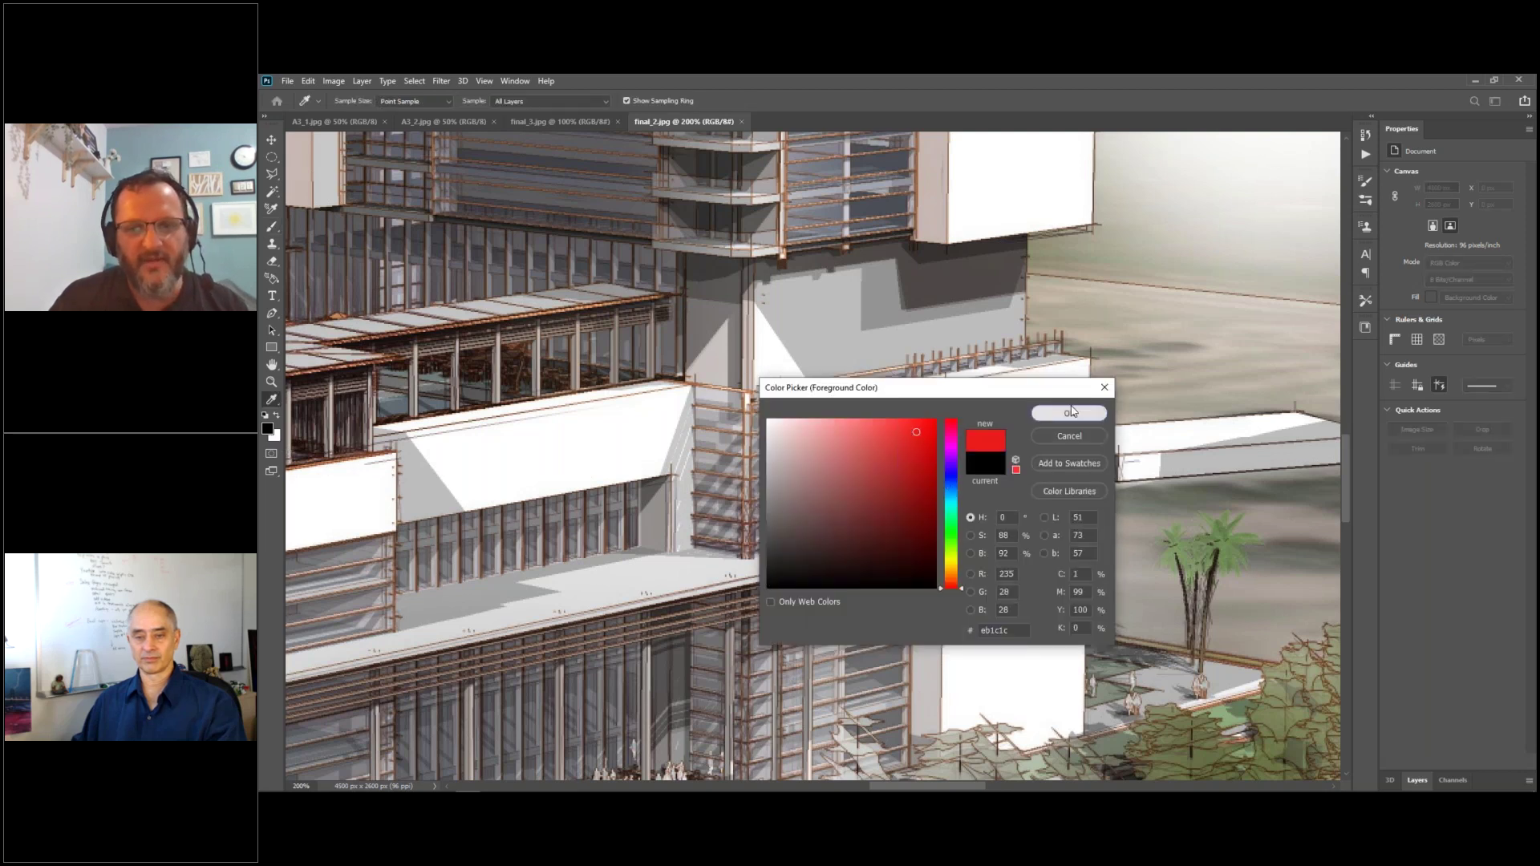
{"action": "left_click", "coordinate": [1071, 412]}
{"action": "mouse_move", "coordinate": [803, 506]}
{"action": "left_mouse_down"}
{"action": "mouse_move", "coordinate": [922, 470]}
{"action": "mouse_move", "coordinate": [810, 417]}
{"action": "left_mouse_up"}
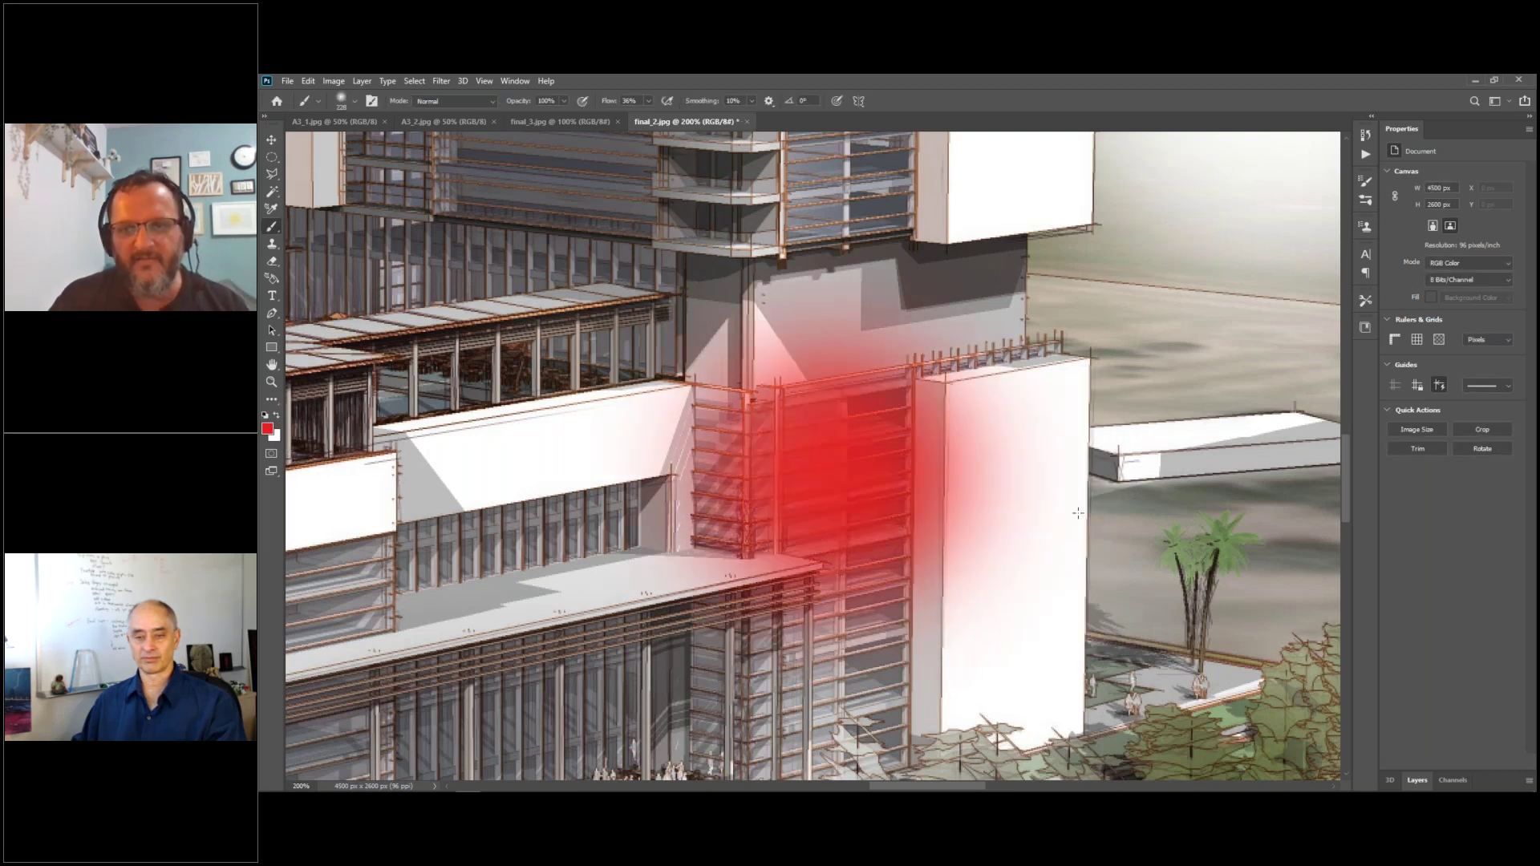
- Revert final_2.jpg to its opened state using the document history
{"action": "left_click", "coordinate": [515, 81]}
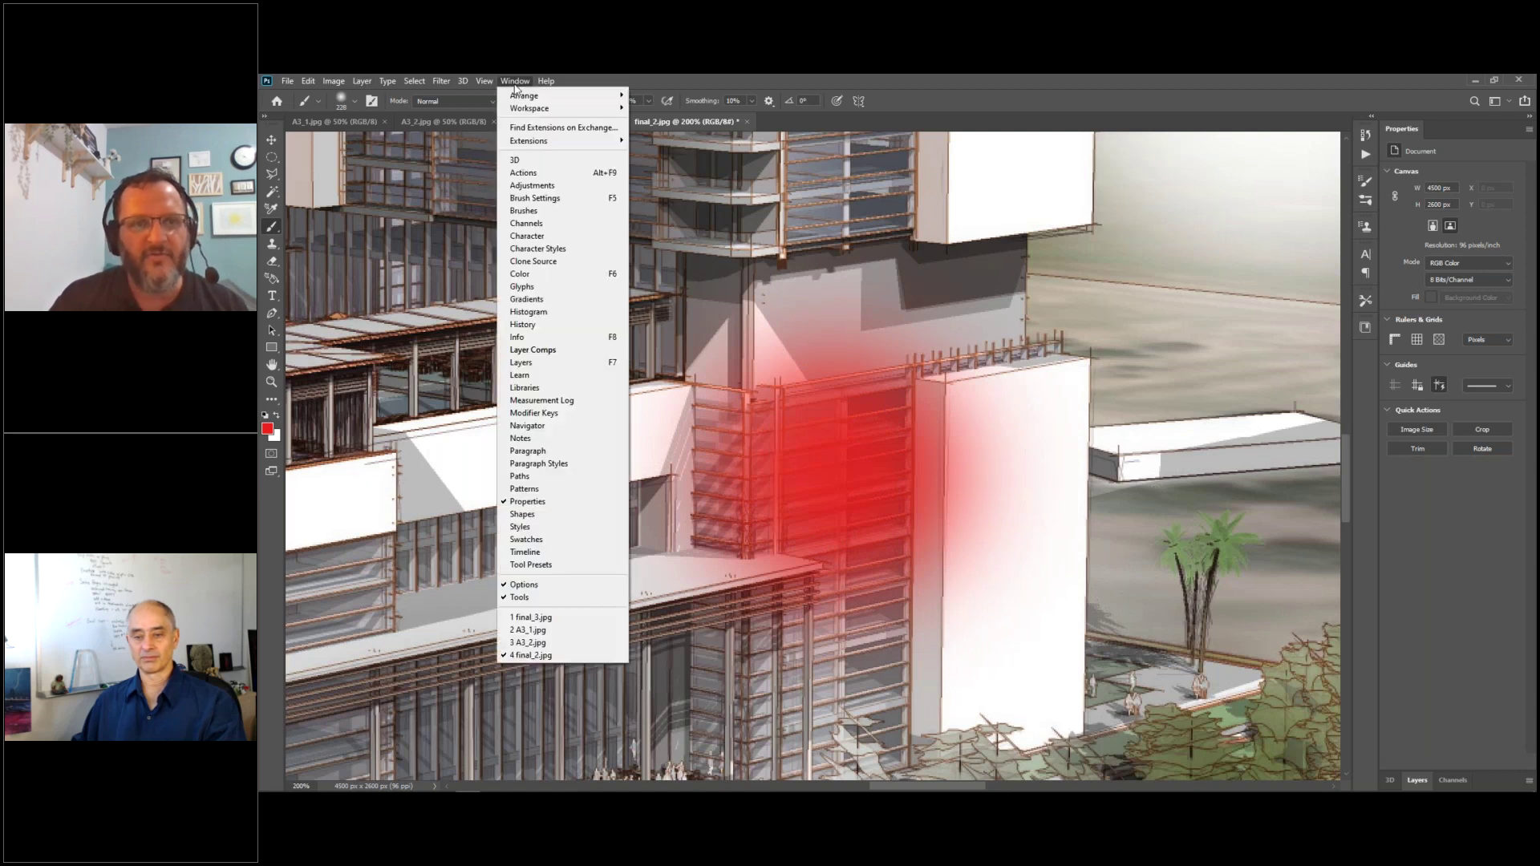
{"action": "left_click", "coordinate": [567, 325]}
{"action": "left_click", "coordinate": [1261, 178]}
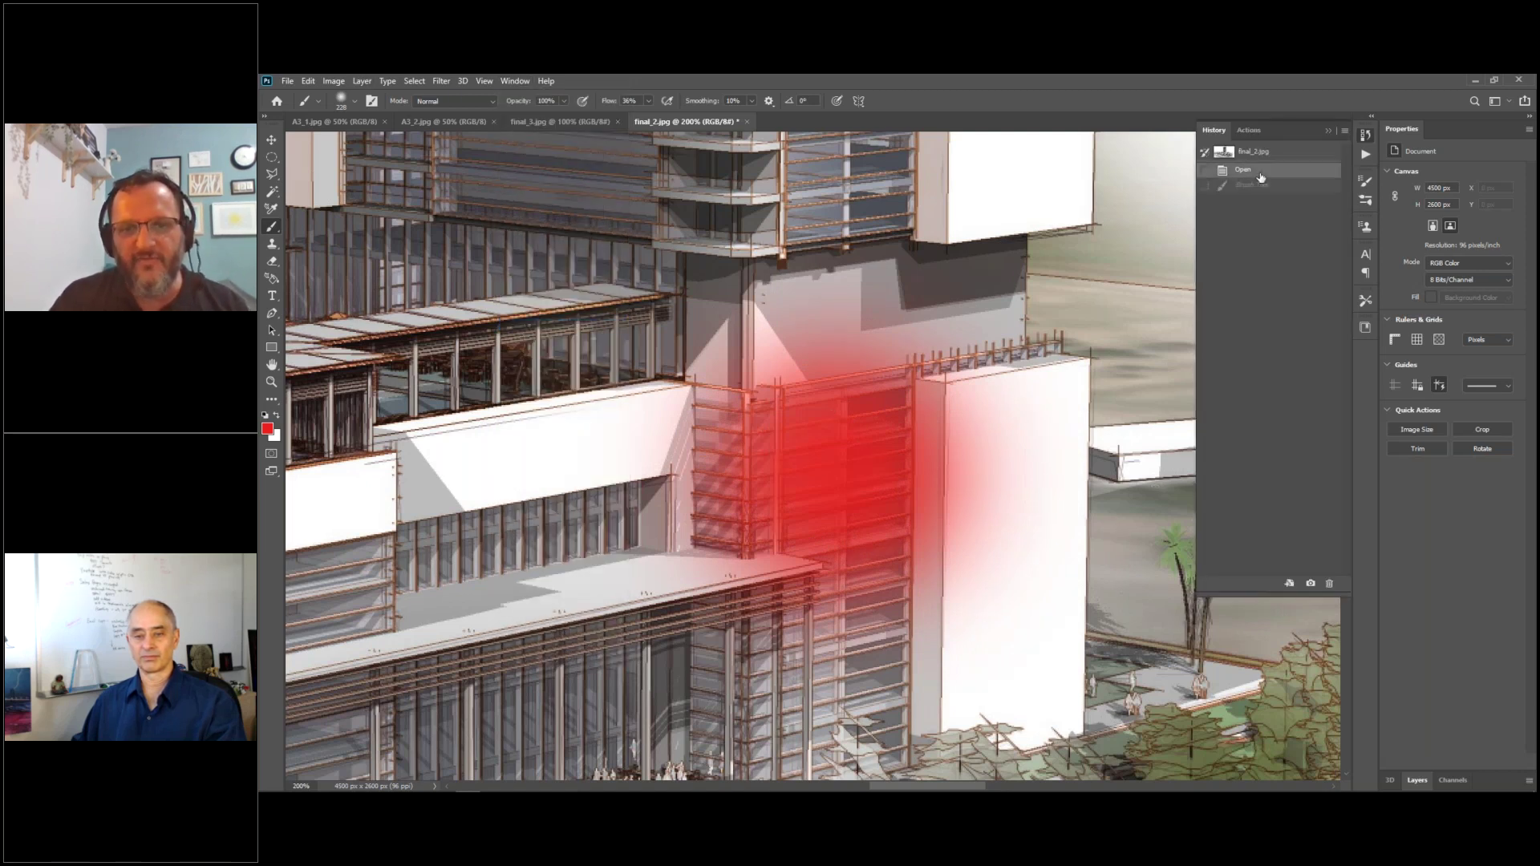
- Inspect the podium's covered dining terrace and parked cars in final_2.jpg at 200%, and return to 100% magnification
{"action": "left_click", "coordinate": [271, 382]}
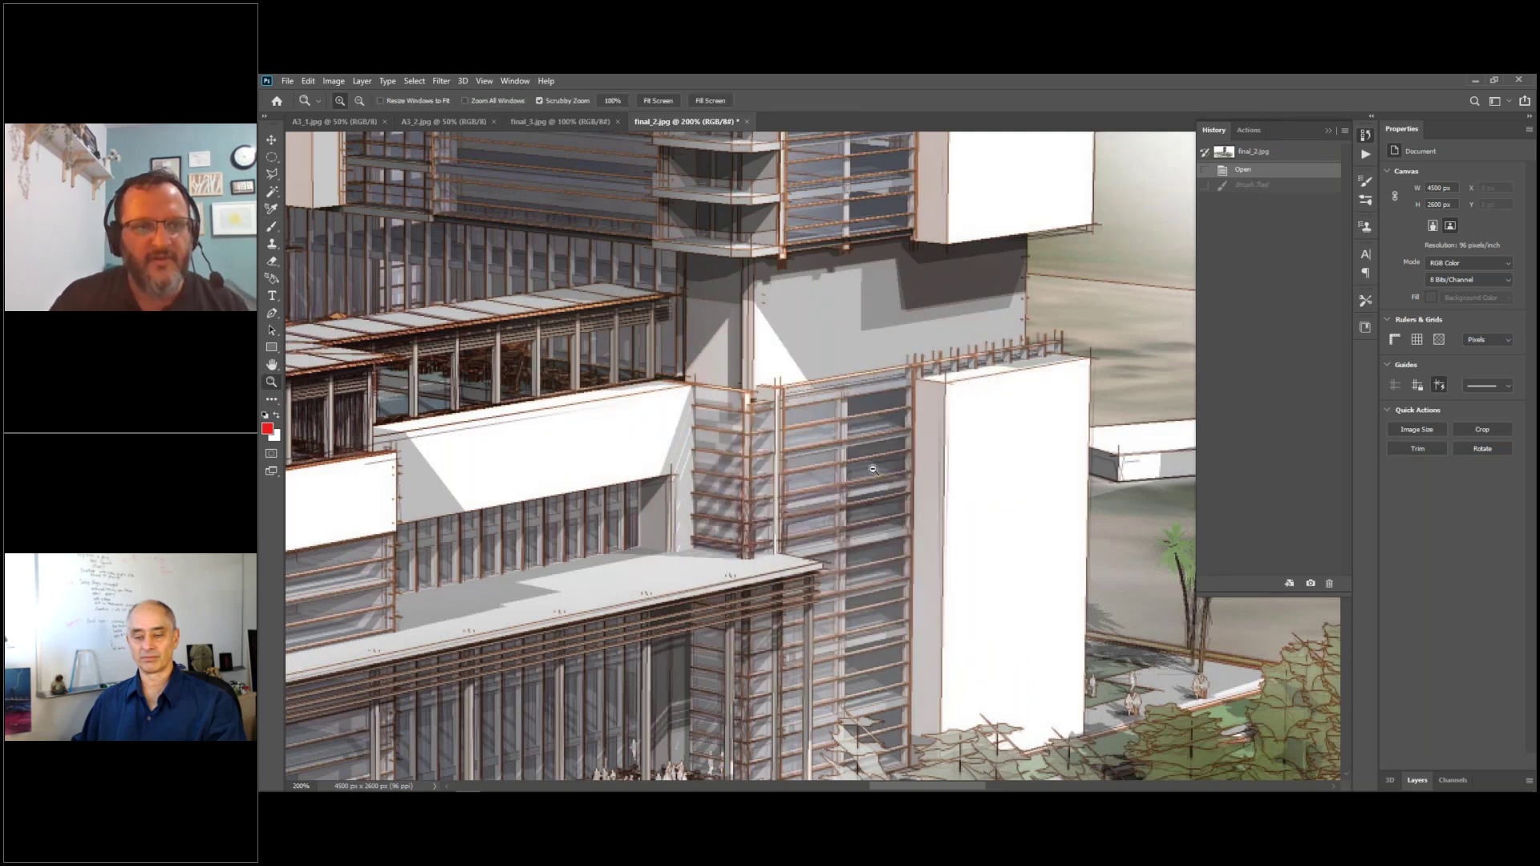
{"action": "left_click", "coordinate": [924, 475], "text": "alt"}
{"action": "left_click", "coordinate": [845, 524], "text": "alt"}
{"action": "left_click", "coordinate": [845, 524], "text": "alt"}
{"action": "left_click", "coordinate": [480, 576], "text": "alt"}
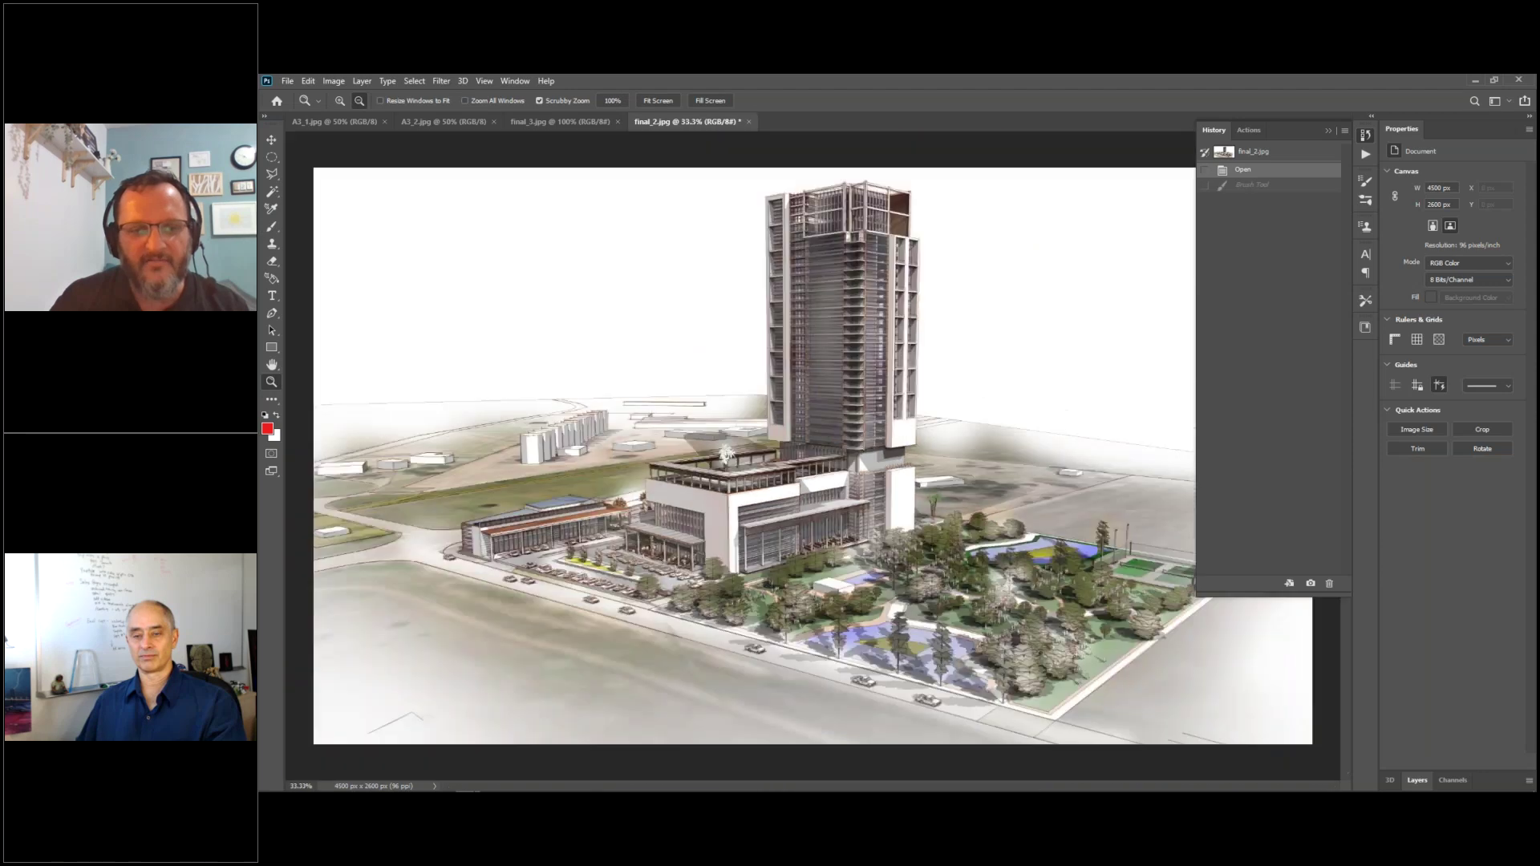
{"action": "left_click_drag", "start_coordinate": [545, 574], "coordinate": [895, 577]}
{"action": "left_click", "coordinate": [895, 577]}
{"action": "left_click", "coordinate": [890, 571]}
{"action": "left_click", "coordinate": [834, 511]}
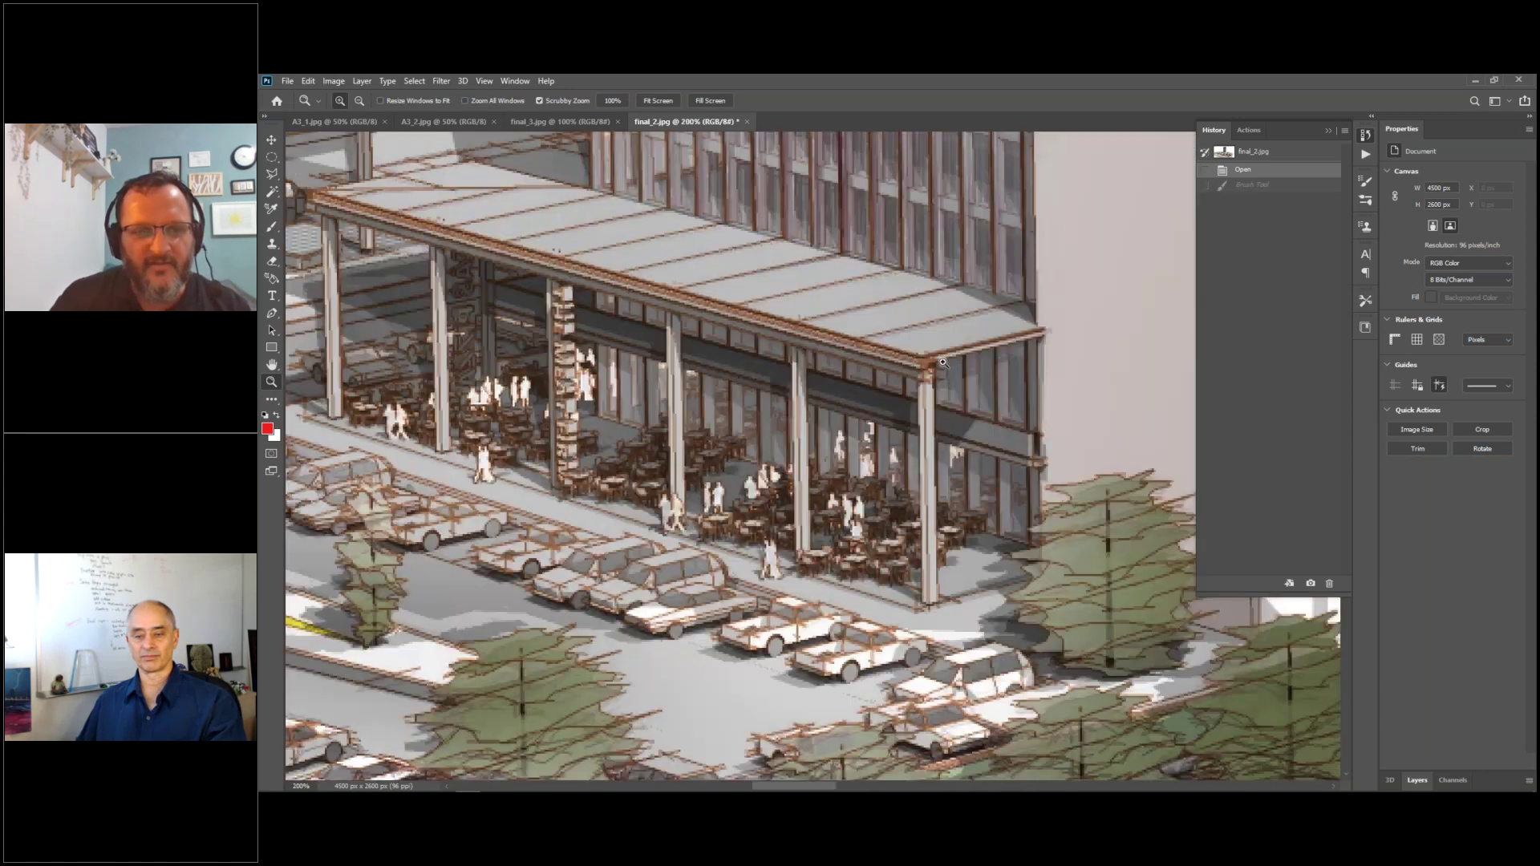
{"action": "key", "text": "ctrl+1"}
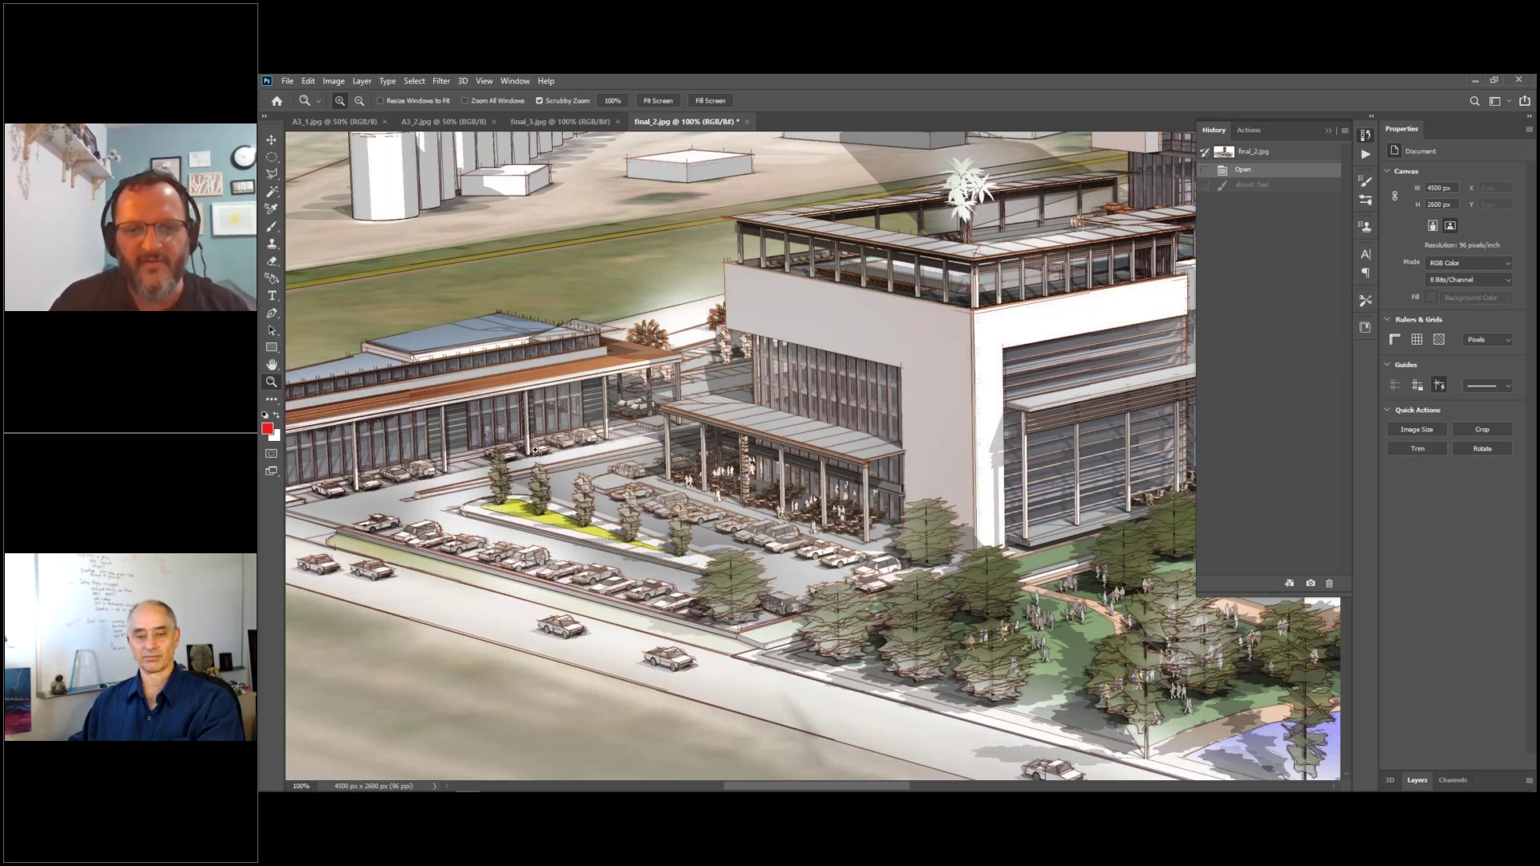
- Switch to the final_skp model in SketchUp and view the tower from several angles around the Top Cars corner
{"action": "key", "text": "alt+Tab"}
{"action": "key", "text": "alt+Tab"}
{"action": "key", "text": "alt+Tab"}
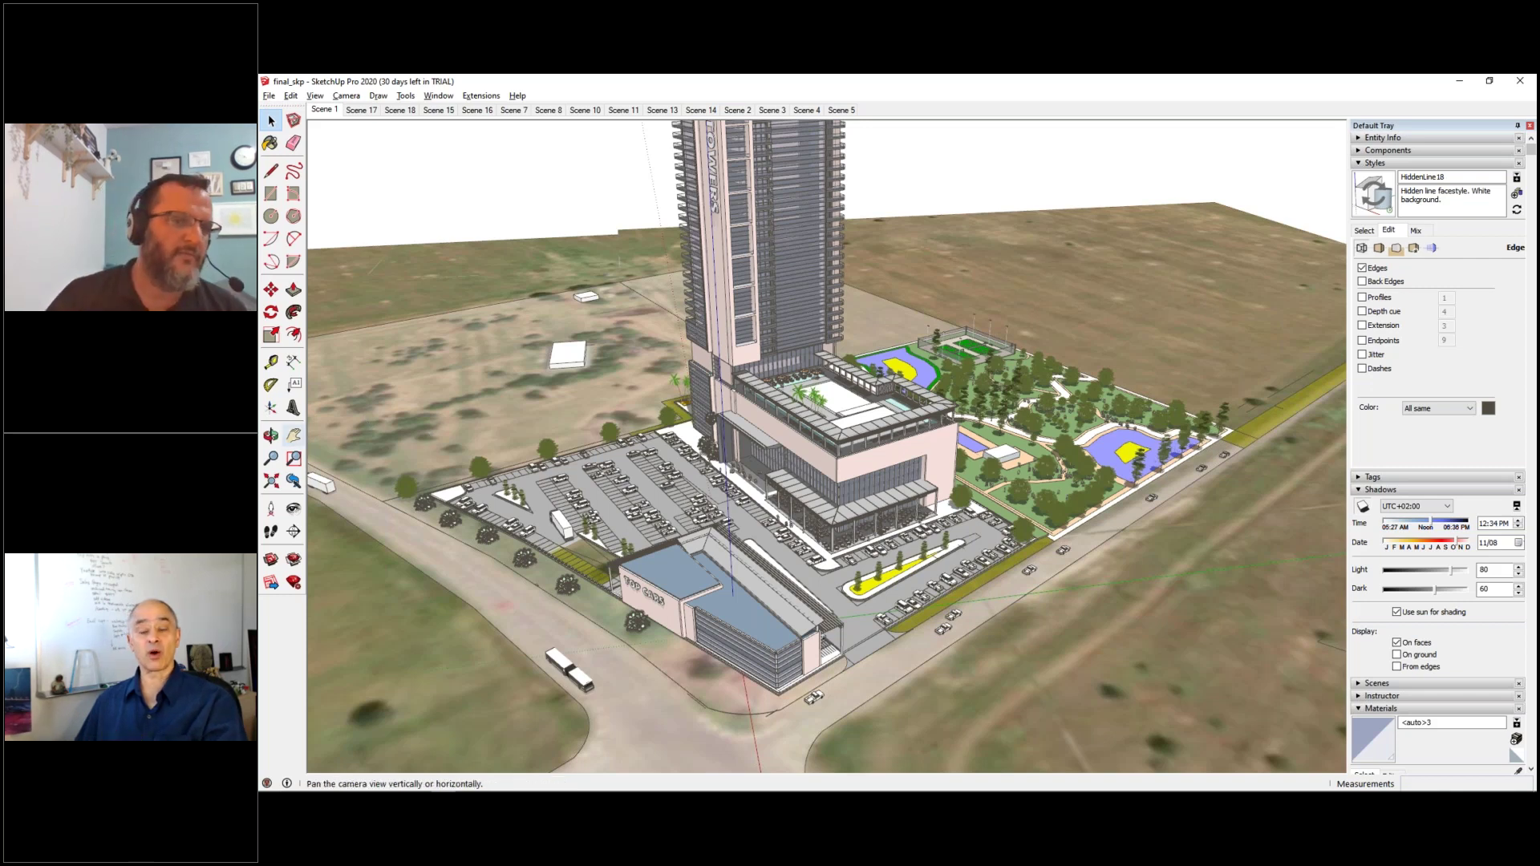
{"action": "middle_click_drag", "start_coordinate": [788, 446], "coordinate": [741, 446], "text": "shift"}
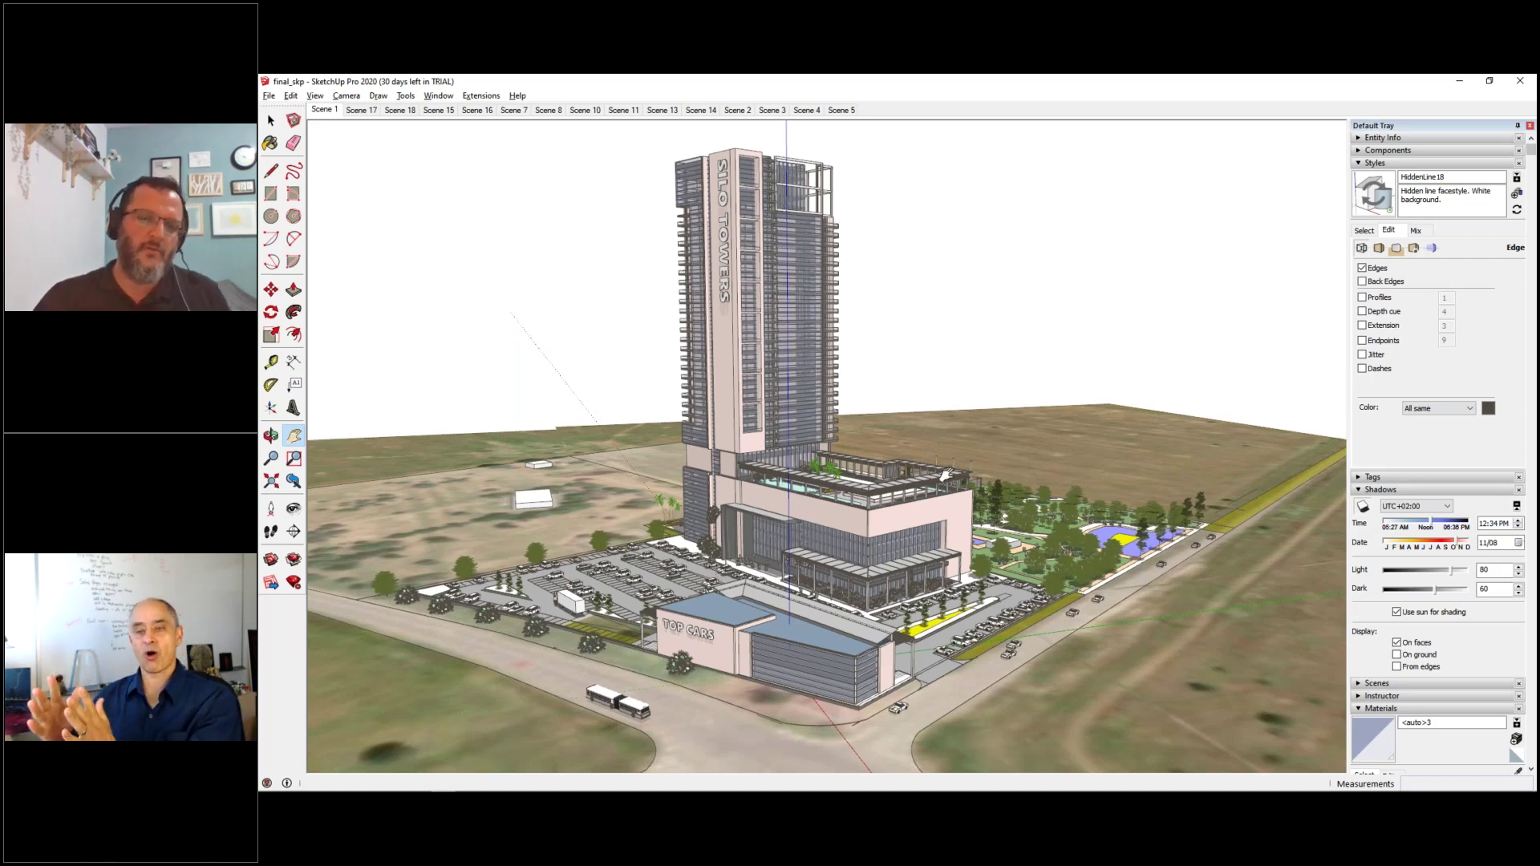
{"action": "middle_click_drag", "start_coordinate": [947, 475], "coordinate": [780, 467]}
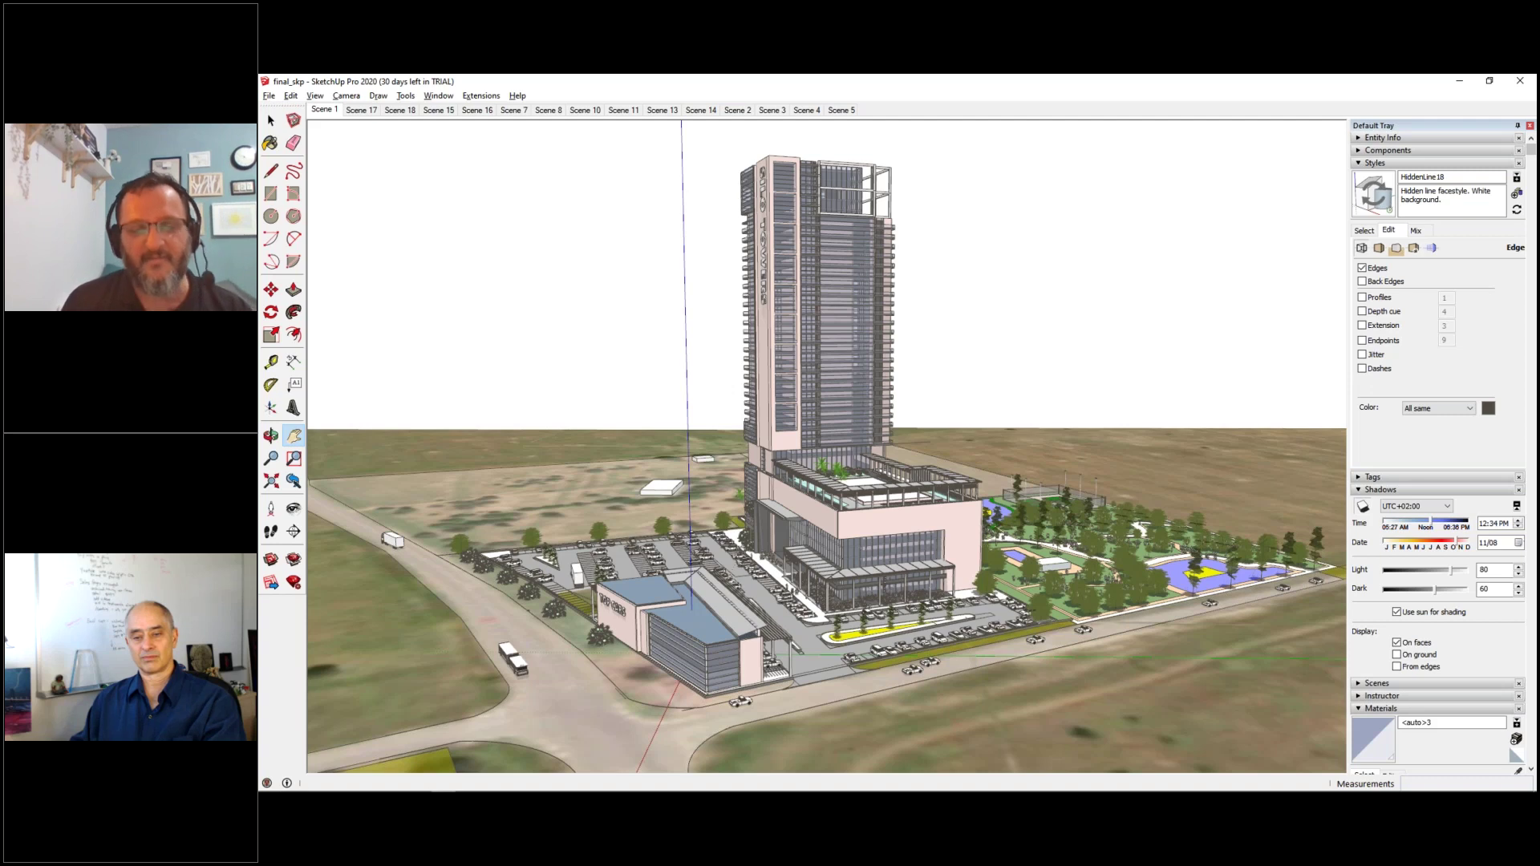
{"action": "key", "text": "o"}
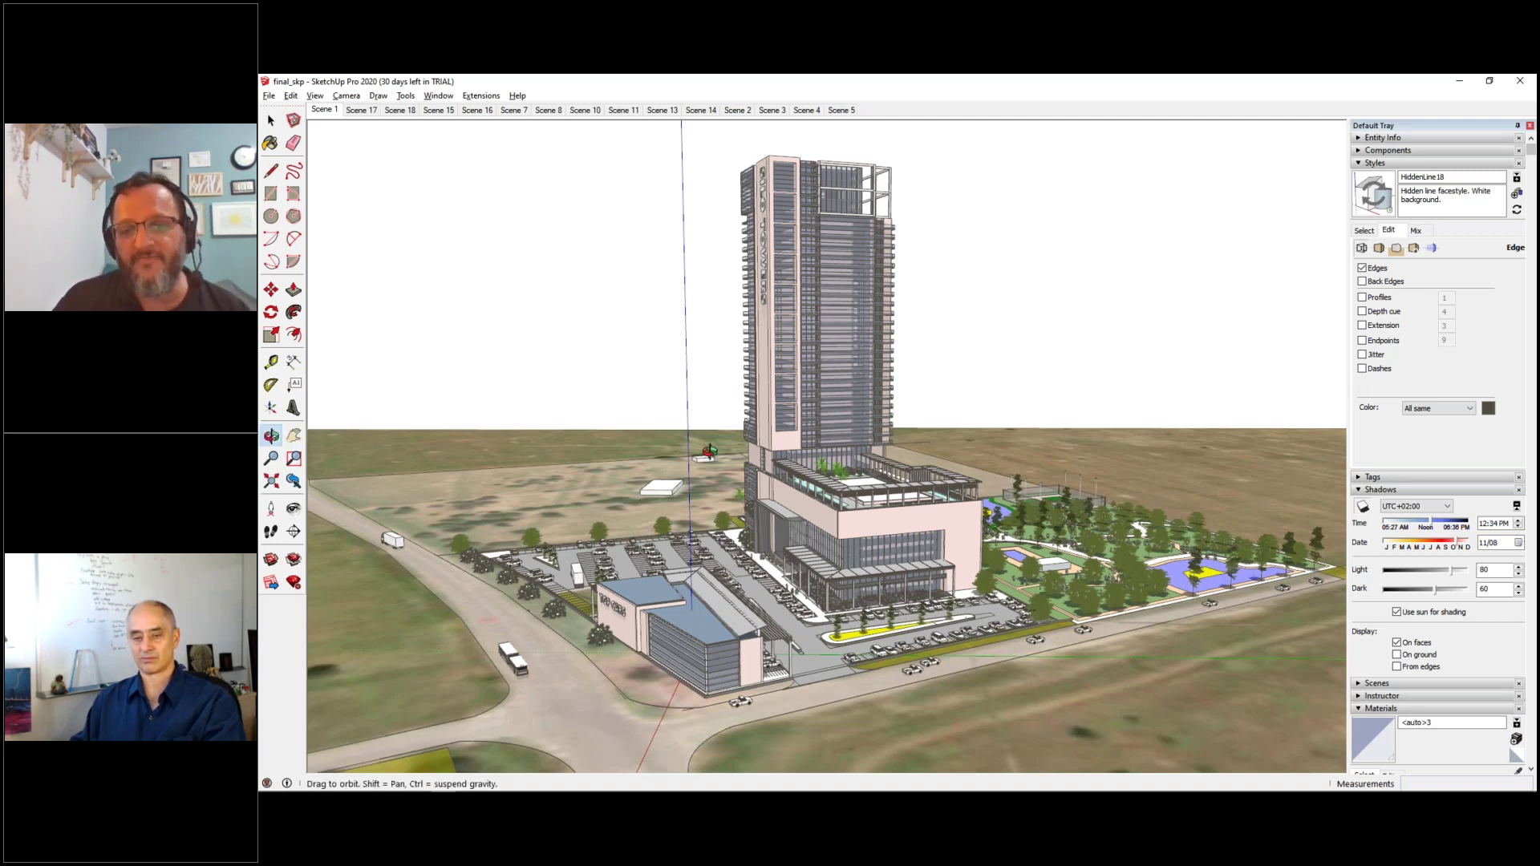
{"action": "left_click_drag", "start_coordinate": [710, 451], "coordinate": [1027, 458]}
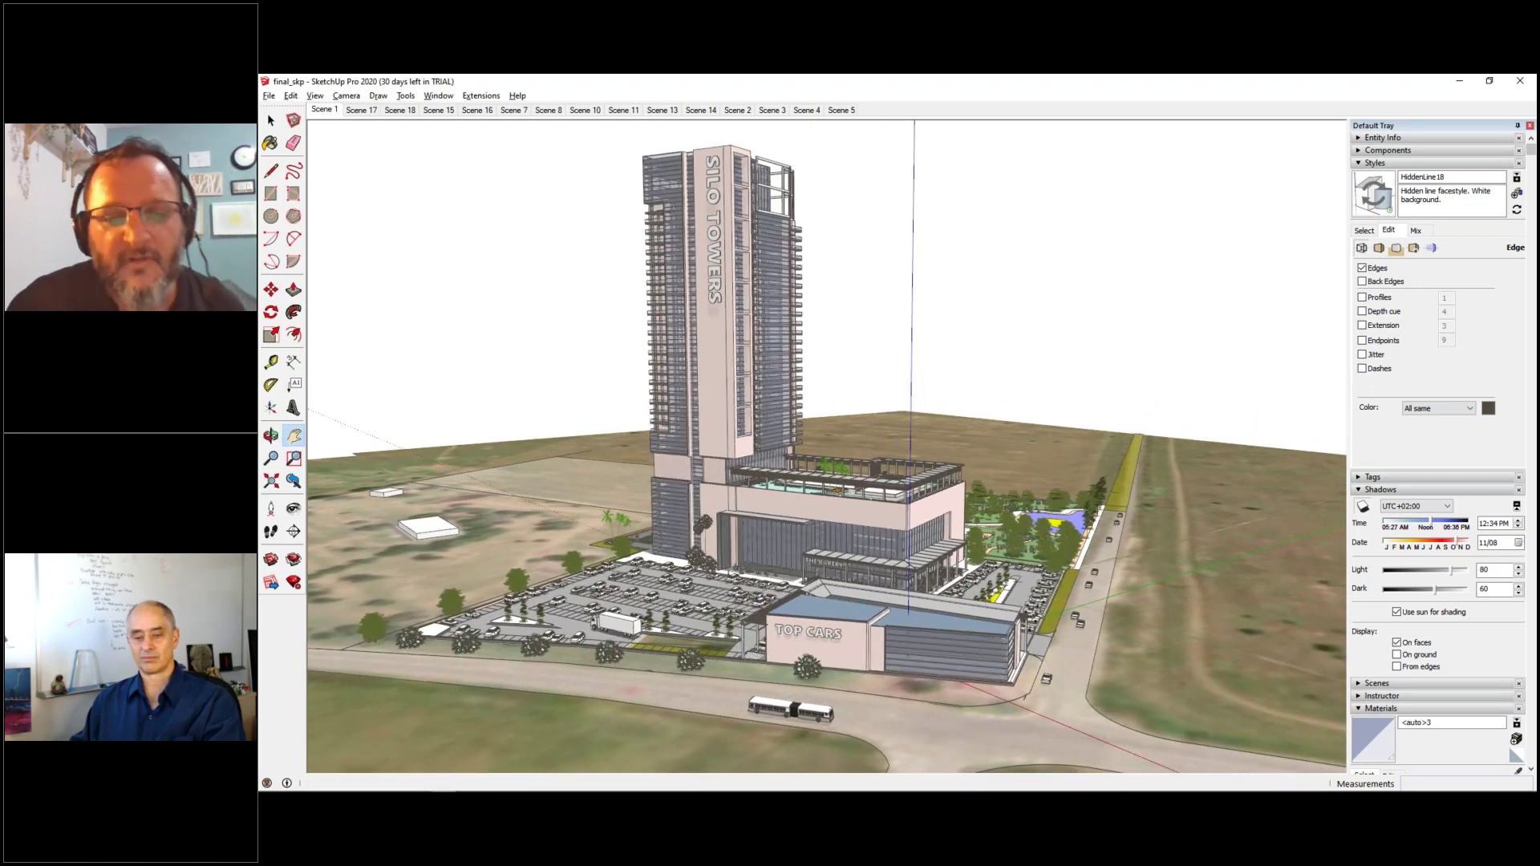
- Examine the site from above the Top Cars building, and move in on the podium's park-side facade
{"action": "middle_click_drag", "start_coordinate": [1011, 344], "coordinate": [1002, 503]}
{"action": "scroll", "coordinate": [1002, 503], "scroll_direction": "up", "scroll_amount": 5}
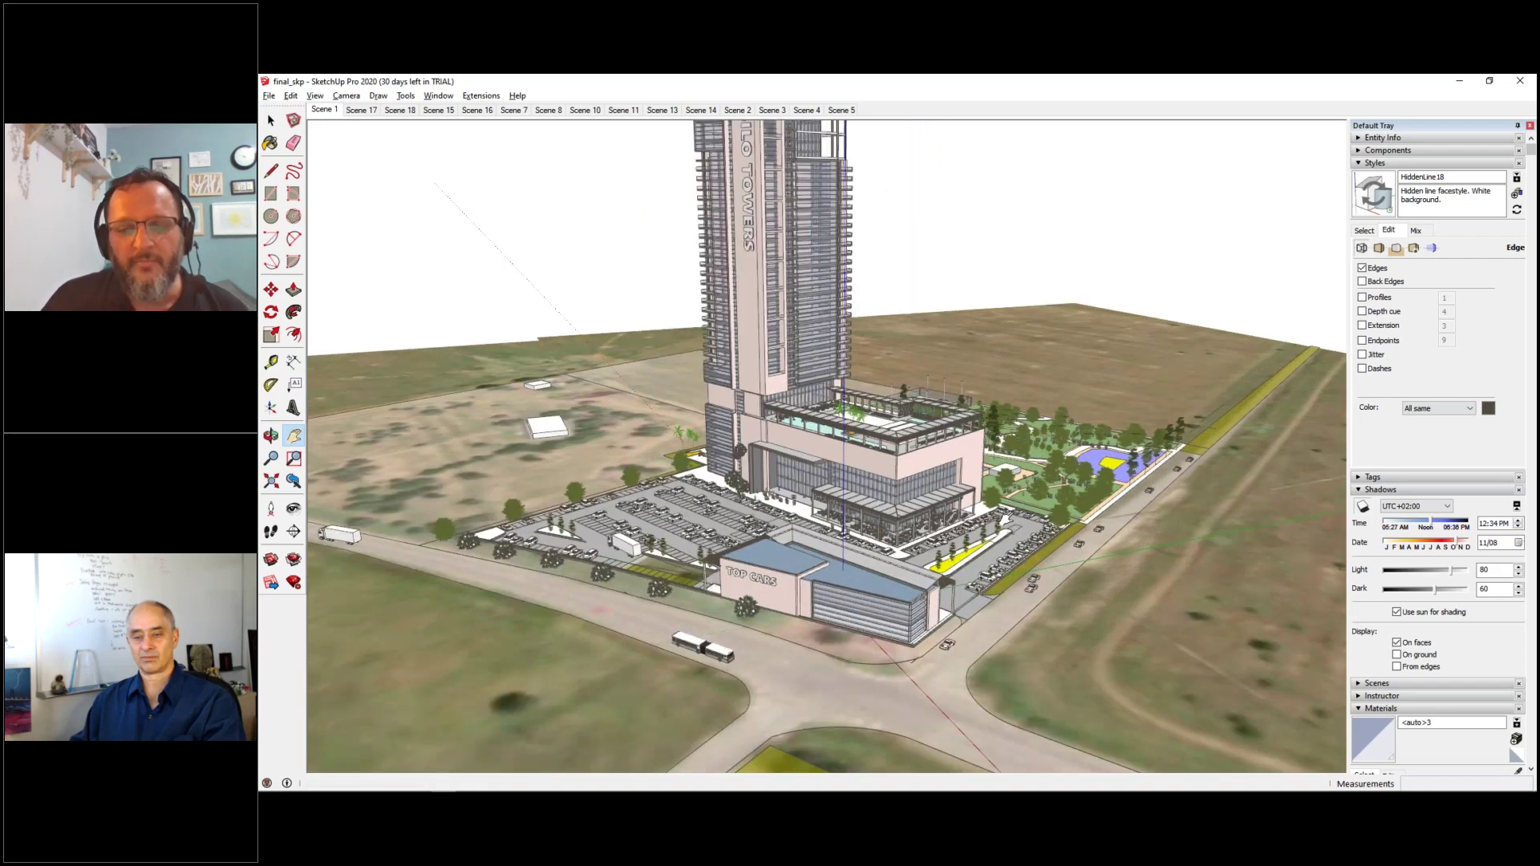
{"action": "middle_click_drag", "start_coordinate": [856, 528], "coordinate": [808, 612], "text": "shift"}
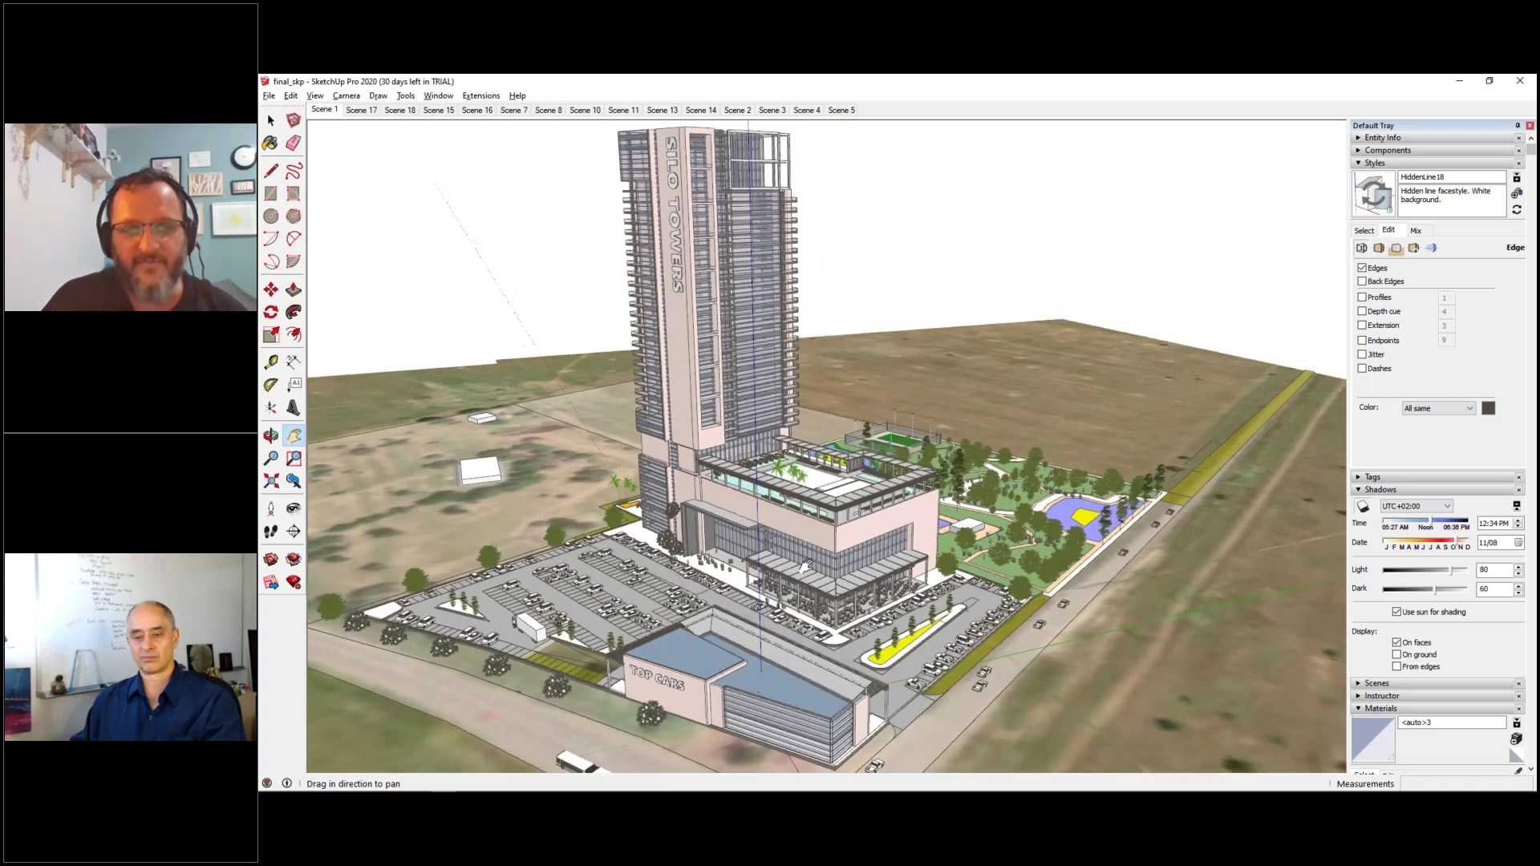
{"action": "middle_click_drag", "start_coordinate": [1056, 526], "coordinate": [684, 466]}
{"action": "middle_click_drag", "start_coordinate": [1185, 620], "coordinate": [820, 539]}
{"action": "scroll", "coordinate": [880, 620], "scroll_direction": "up", "scroll_amount": 10}
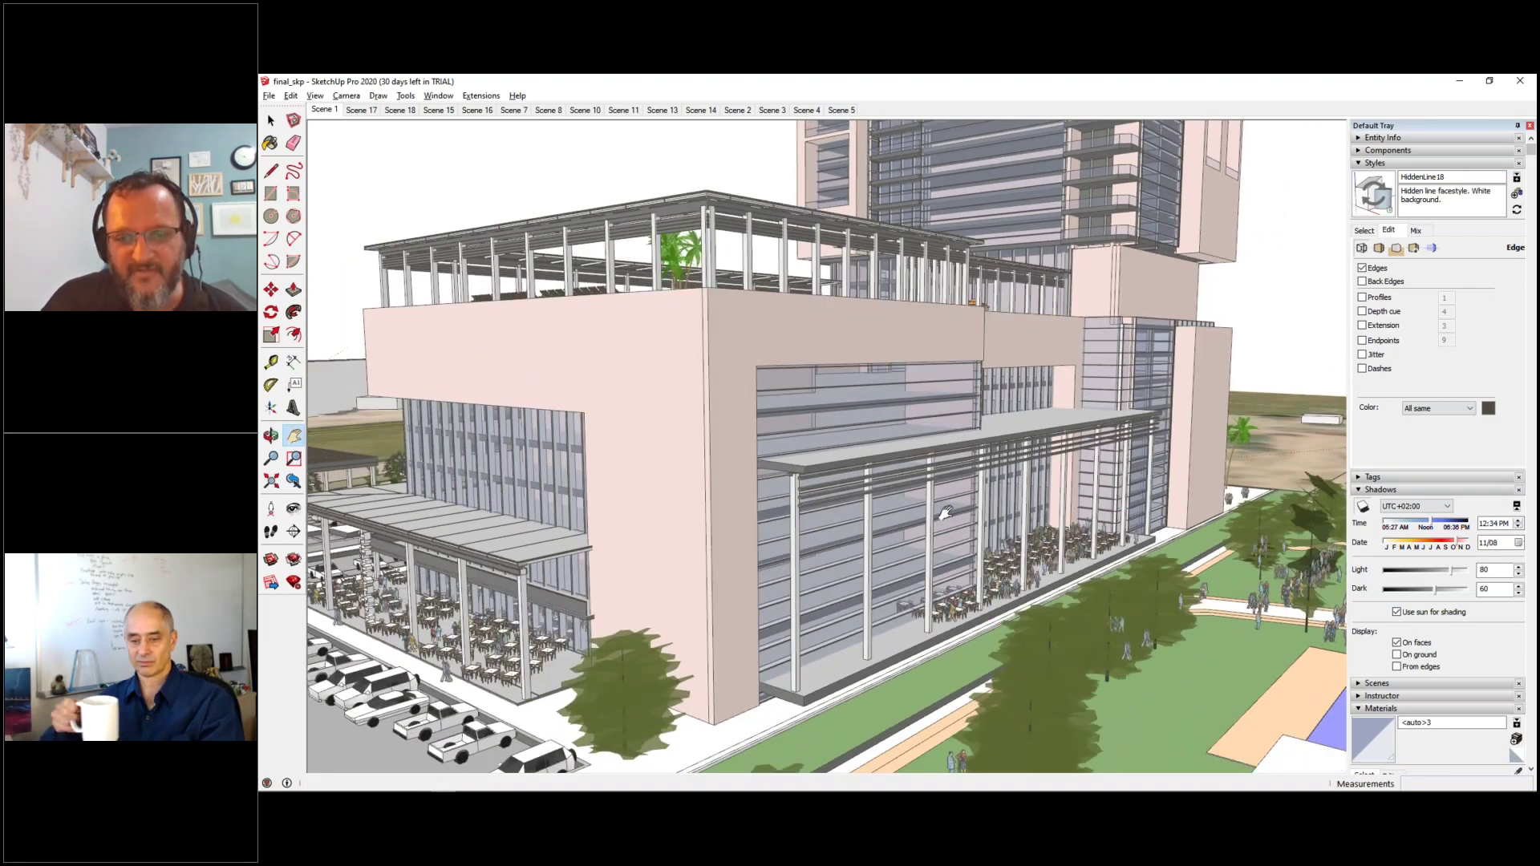
- Open the canopy column component in front of The Bakery for editing inside its parent group
{"action": "middle_click_drag", "start_coordinate": [486, 522], "coordinate": [1020, 581]}
{"action": "scroll", "coordinate": [1019, 581], "scroll_direction": "up", "scroll_amount": 1}
{"action": "scroll", "coordinate": [1019, 581], "scroll_direction": "up", "scroll_amount": 3}
{"action": "middle_click_drag", "start_coordinate": [834, 616], "coordinate": [954, 627]}
{"action": "scroll", "coordinate": [956, 626], "scroll_direction": "up", "scroll_amount": 5}
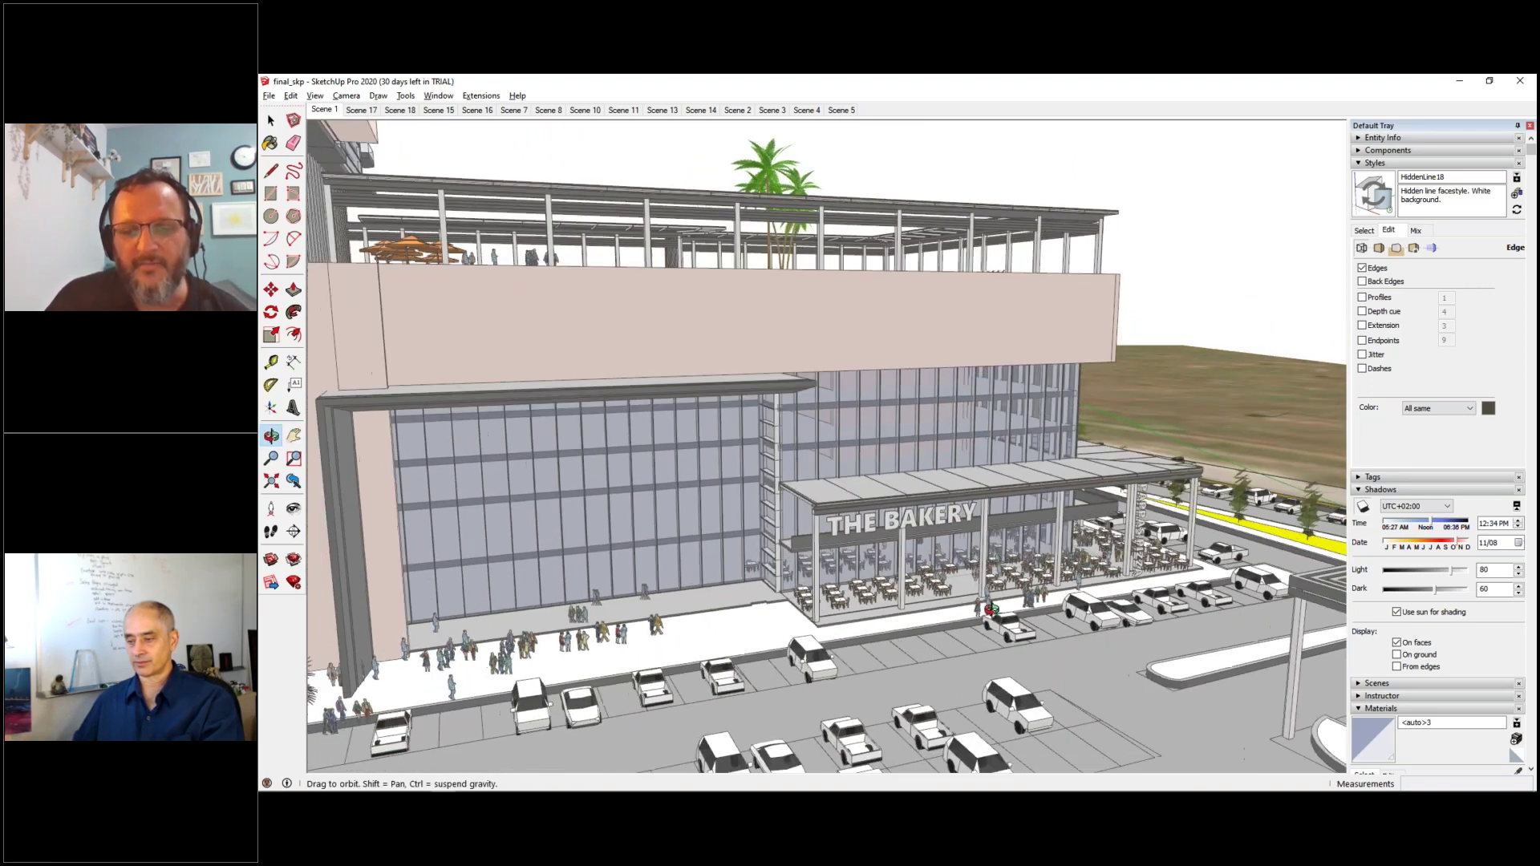
{"action": "key", "text": "space"}
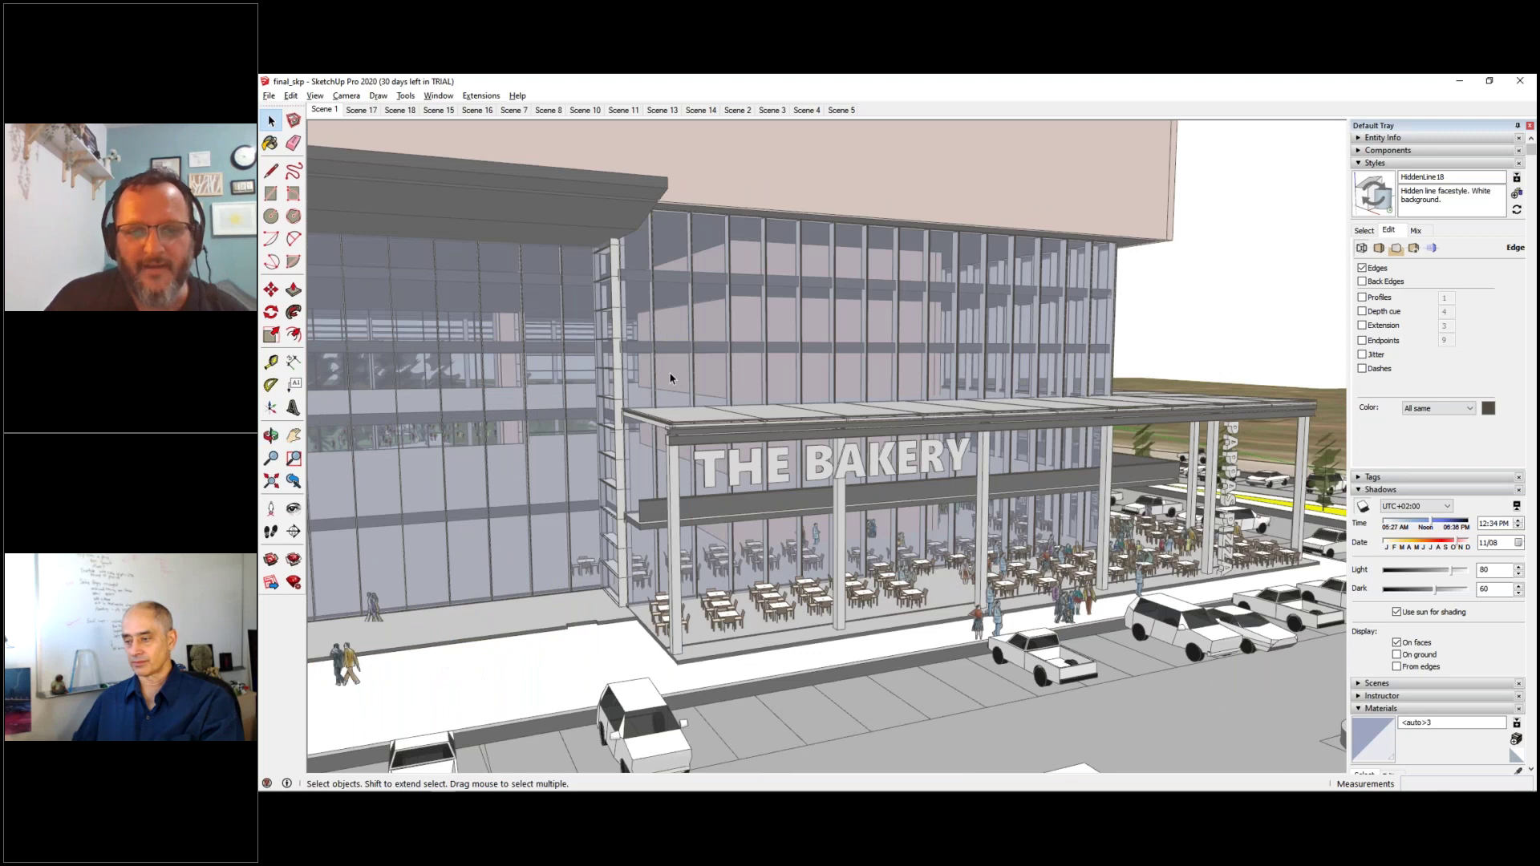
{"action": "scroll", "coordinate": [669, 373], "scroll_direction": "up", "scroll_amount": 2}
{"action": "left_click", "coordinate": [839, 533]}
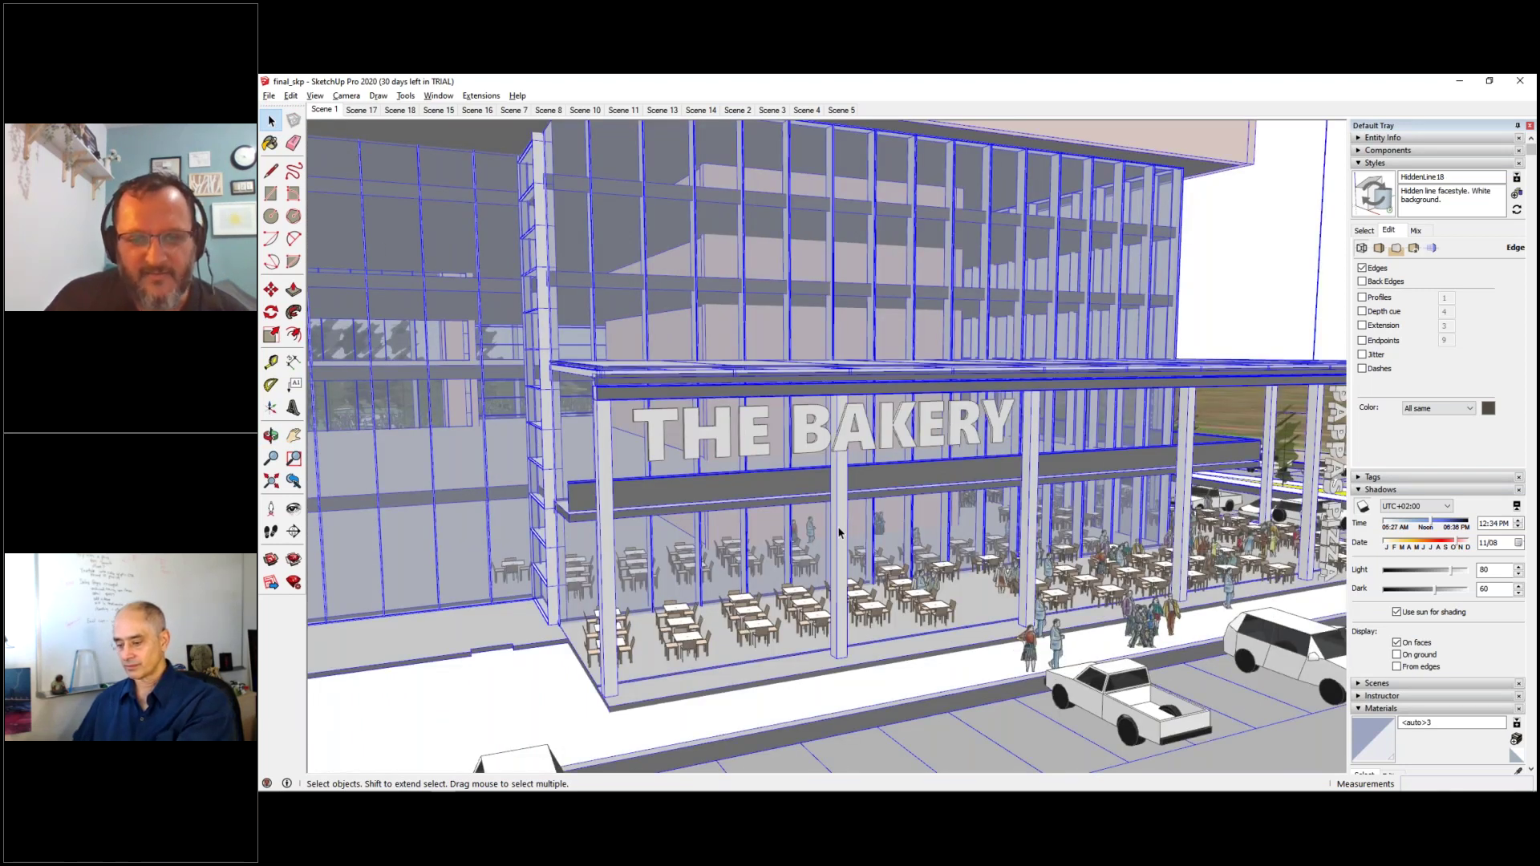
{"action": "double_click", "coordinate": [839, 533]}
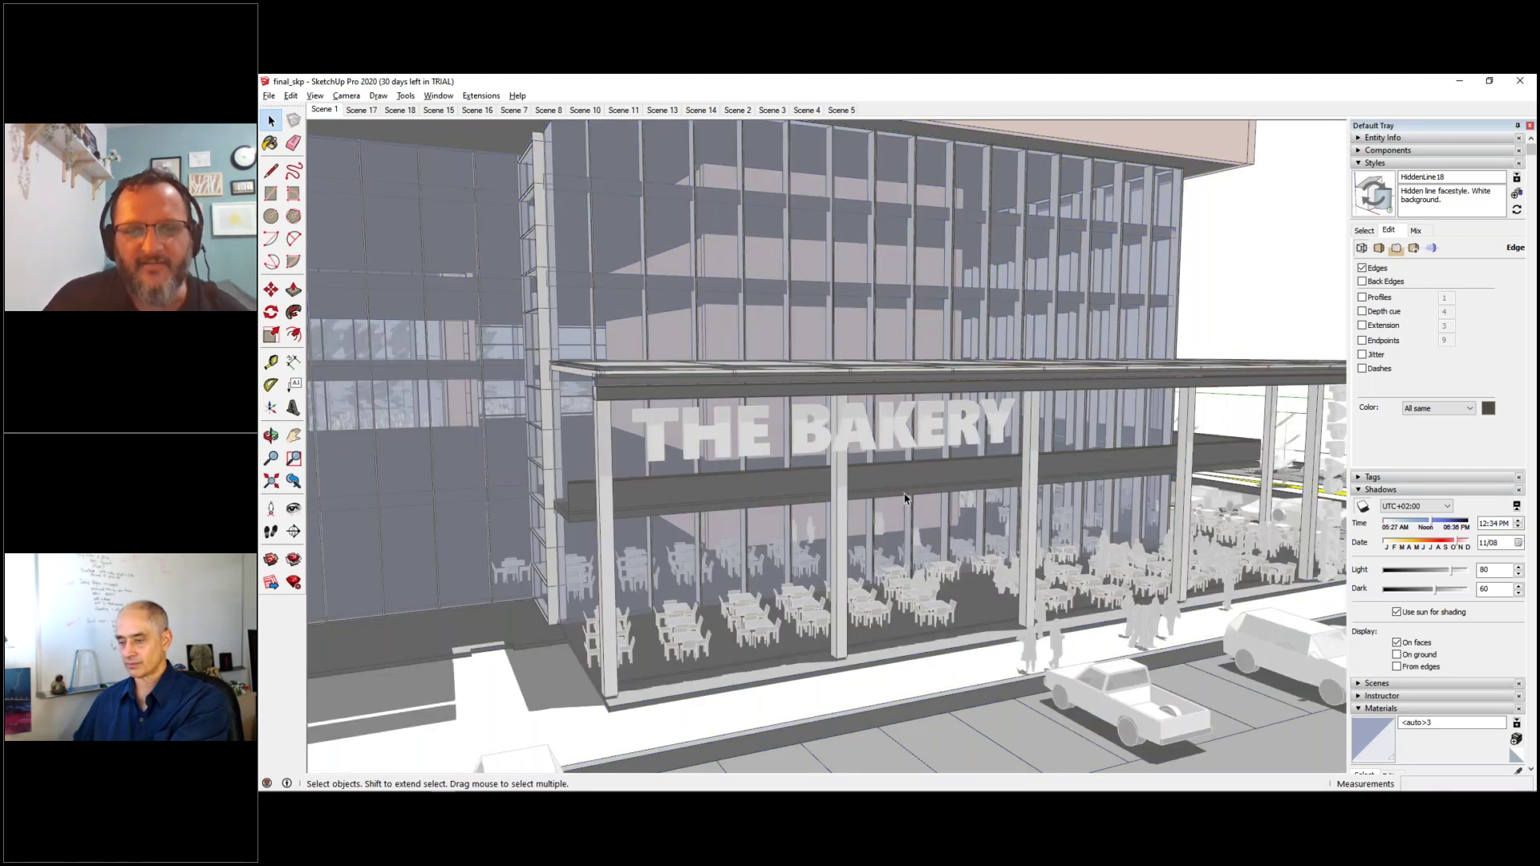
{"action": "double_click", "coordinate": [846, 485]}
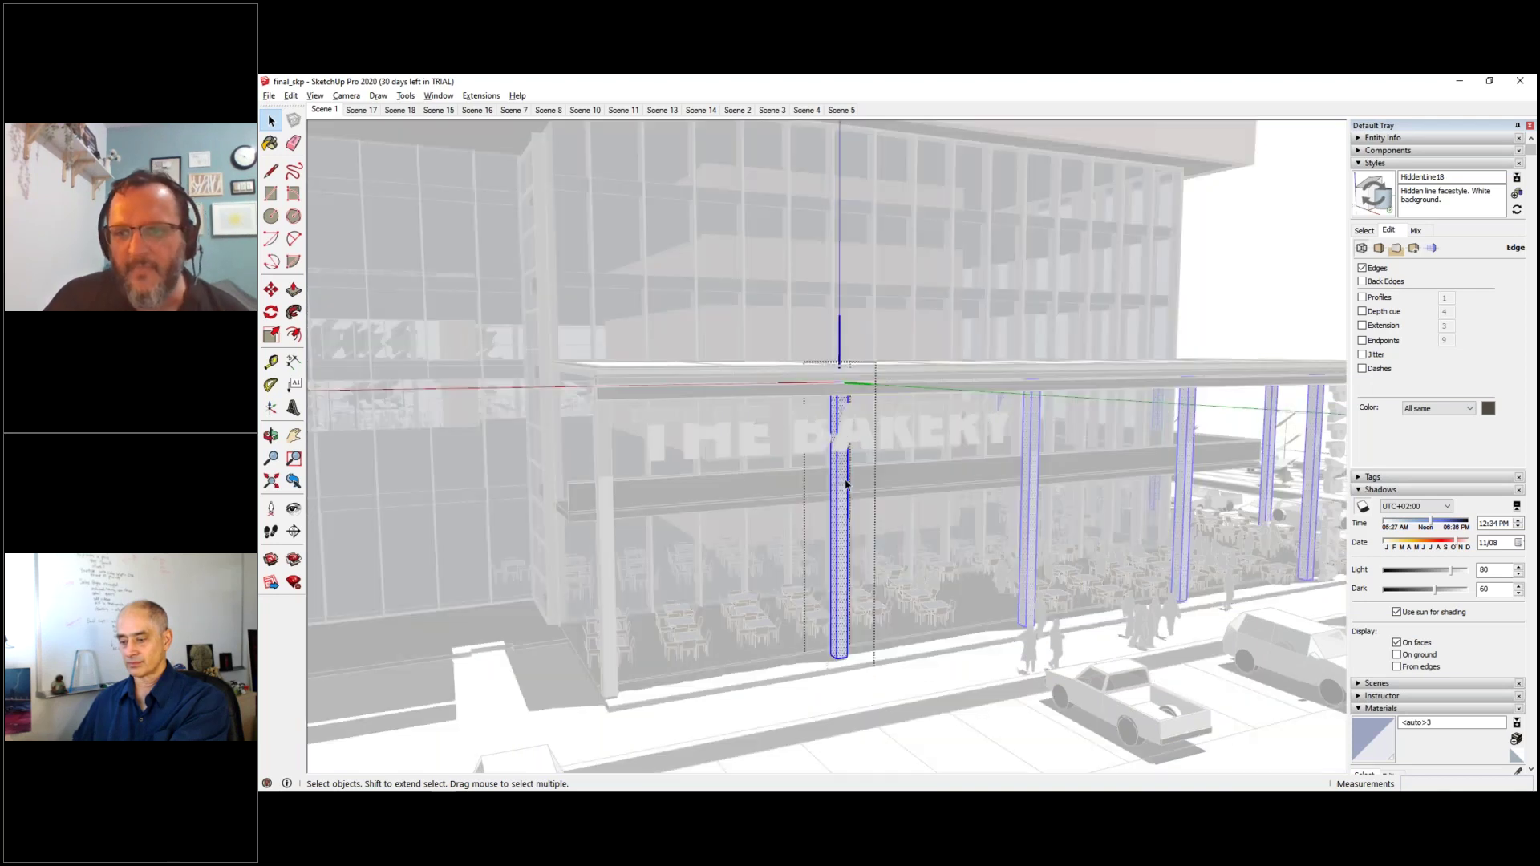
- Draw a rectangle of about 0.65 by 0.40 m across the column face, and turn off the model's shadows
{"action": "middle_click_drag", "start_coordinate": [890, 535], "coordinate": [992, 513]}
{"action": "left_click", "coordinate": [272, 193]}
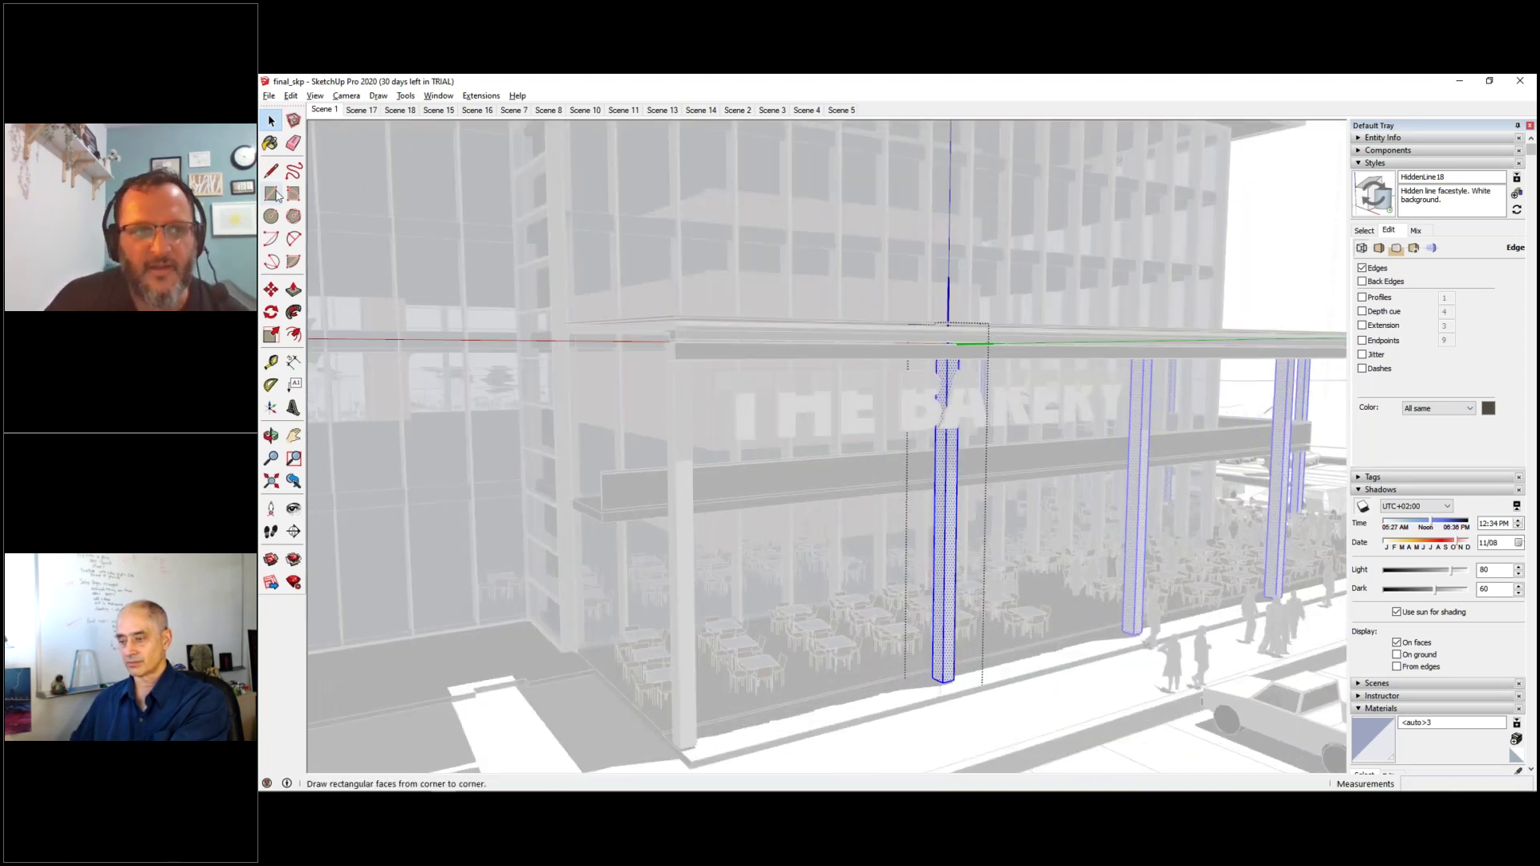
{"action": "left_click", "coordinate": [945, 455]}
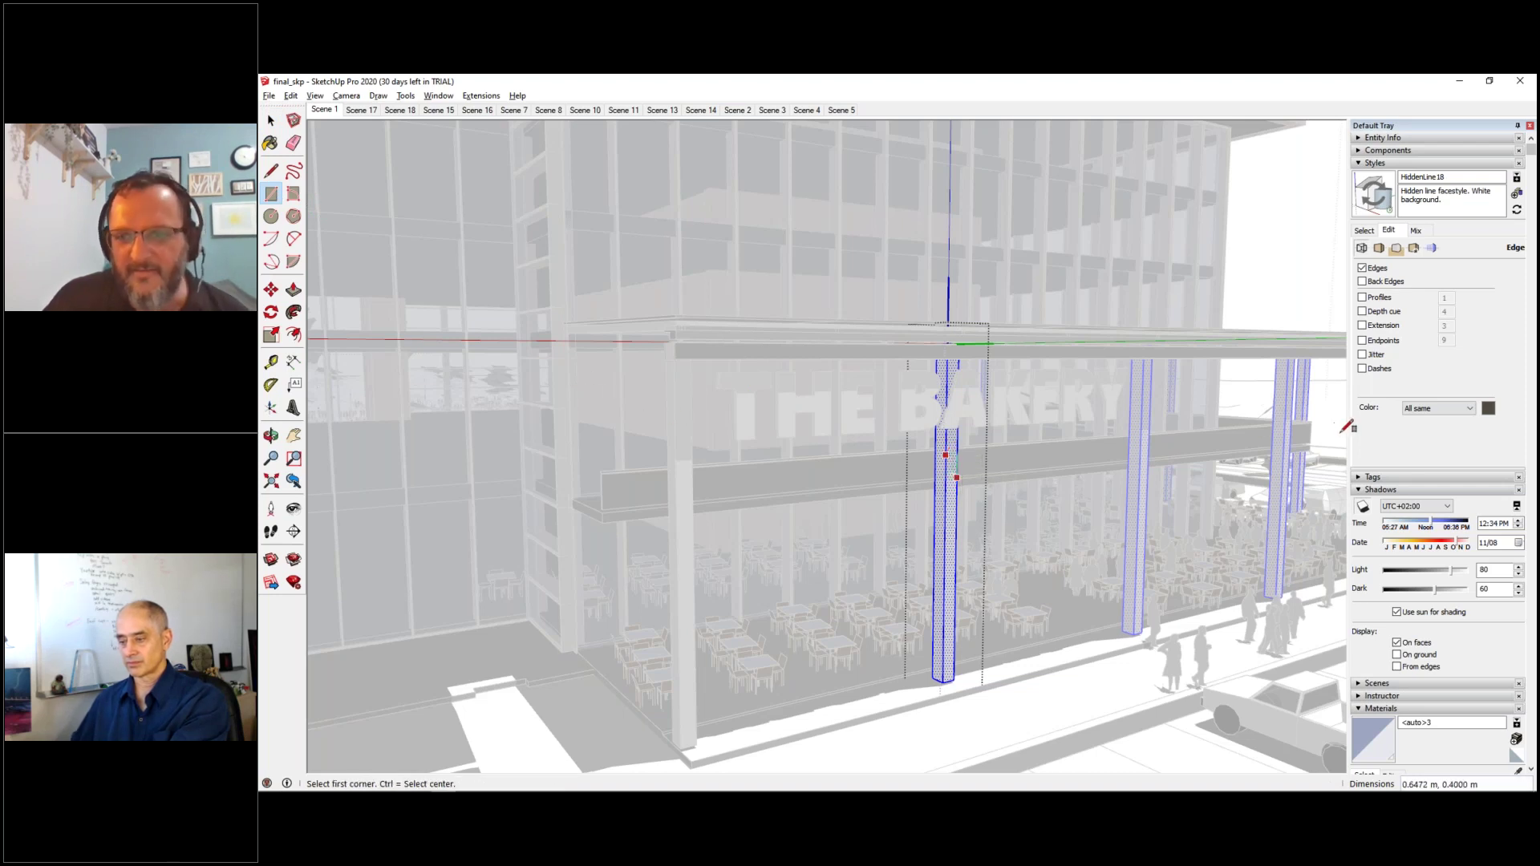
{"action": "left_click", "coordinate": [1363, 507]}
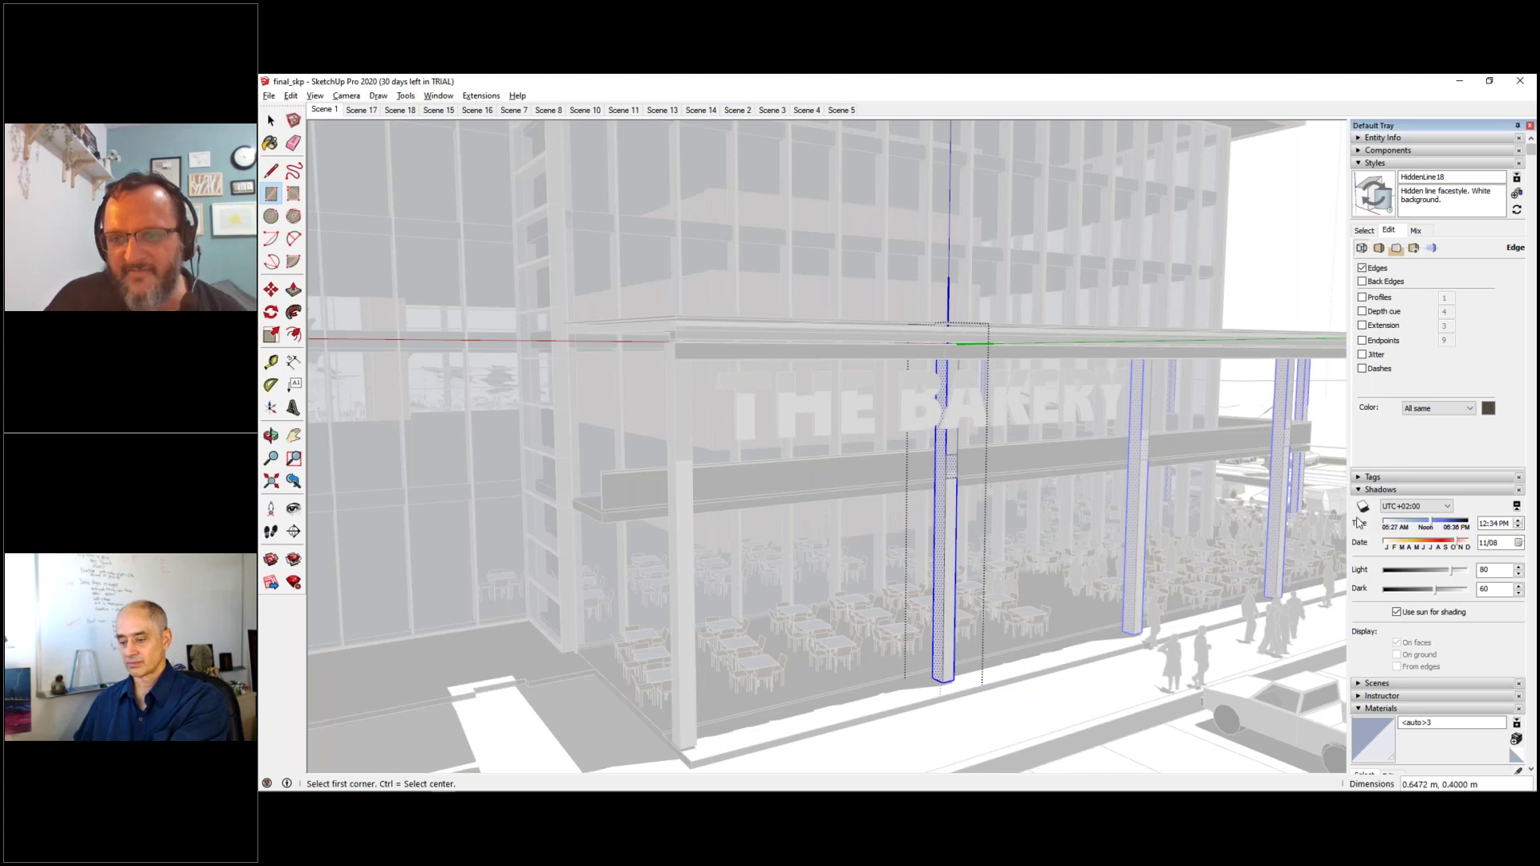
- Push/pull the rectangle on the column about 5.22 m towards the building to form a horizontal beam
{"action": "key", "text": "p"}
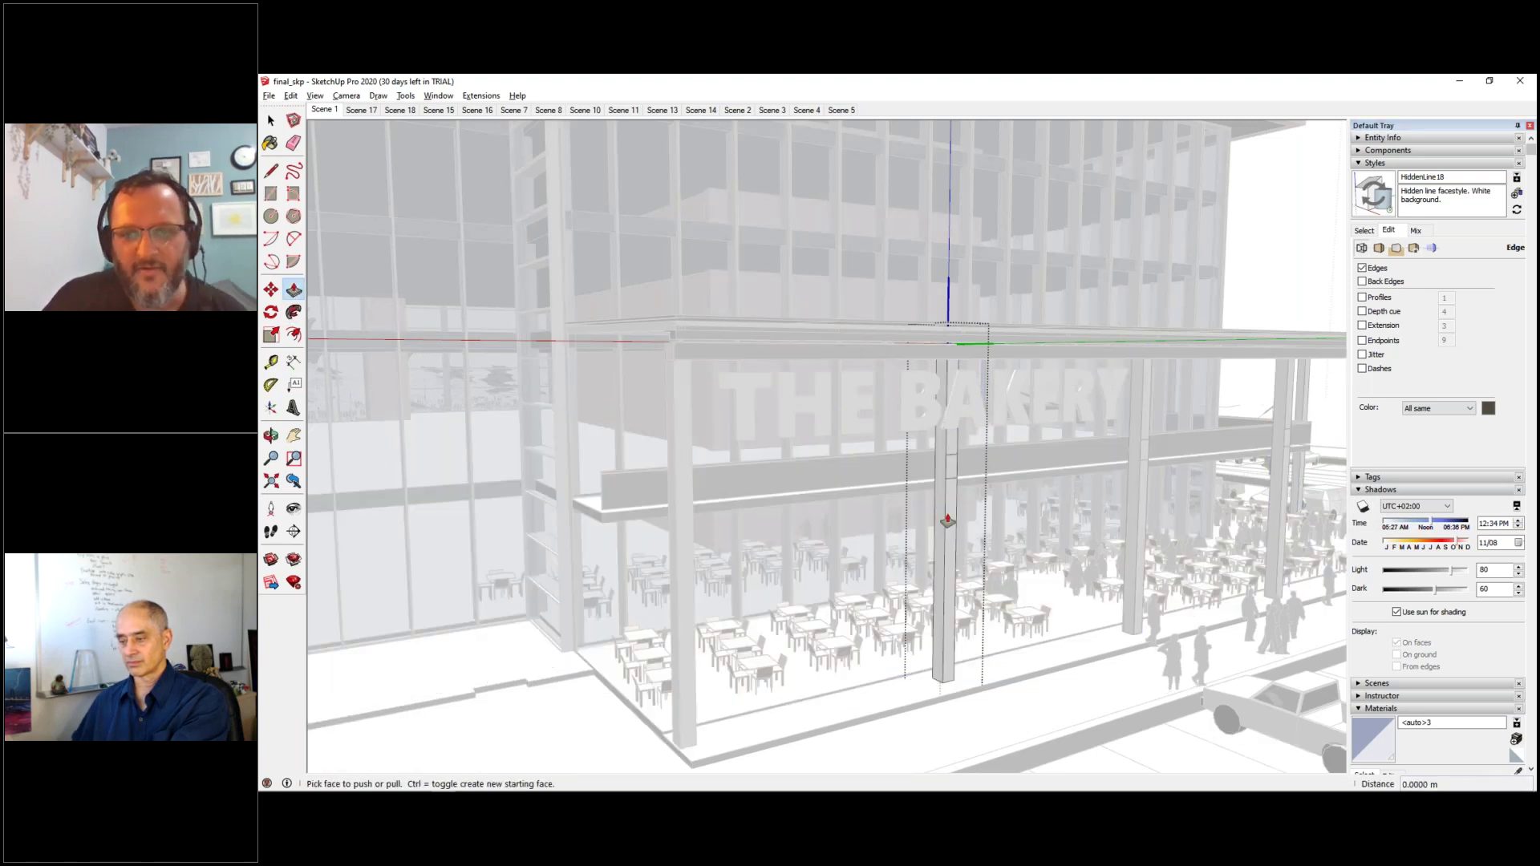
{"action": "left_click", "coordinate": [952, 479]}
{"action": "left_click", "coordinate": [940, 477]}
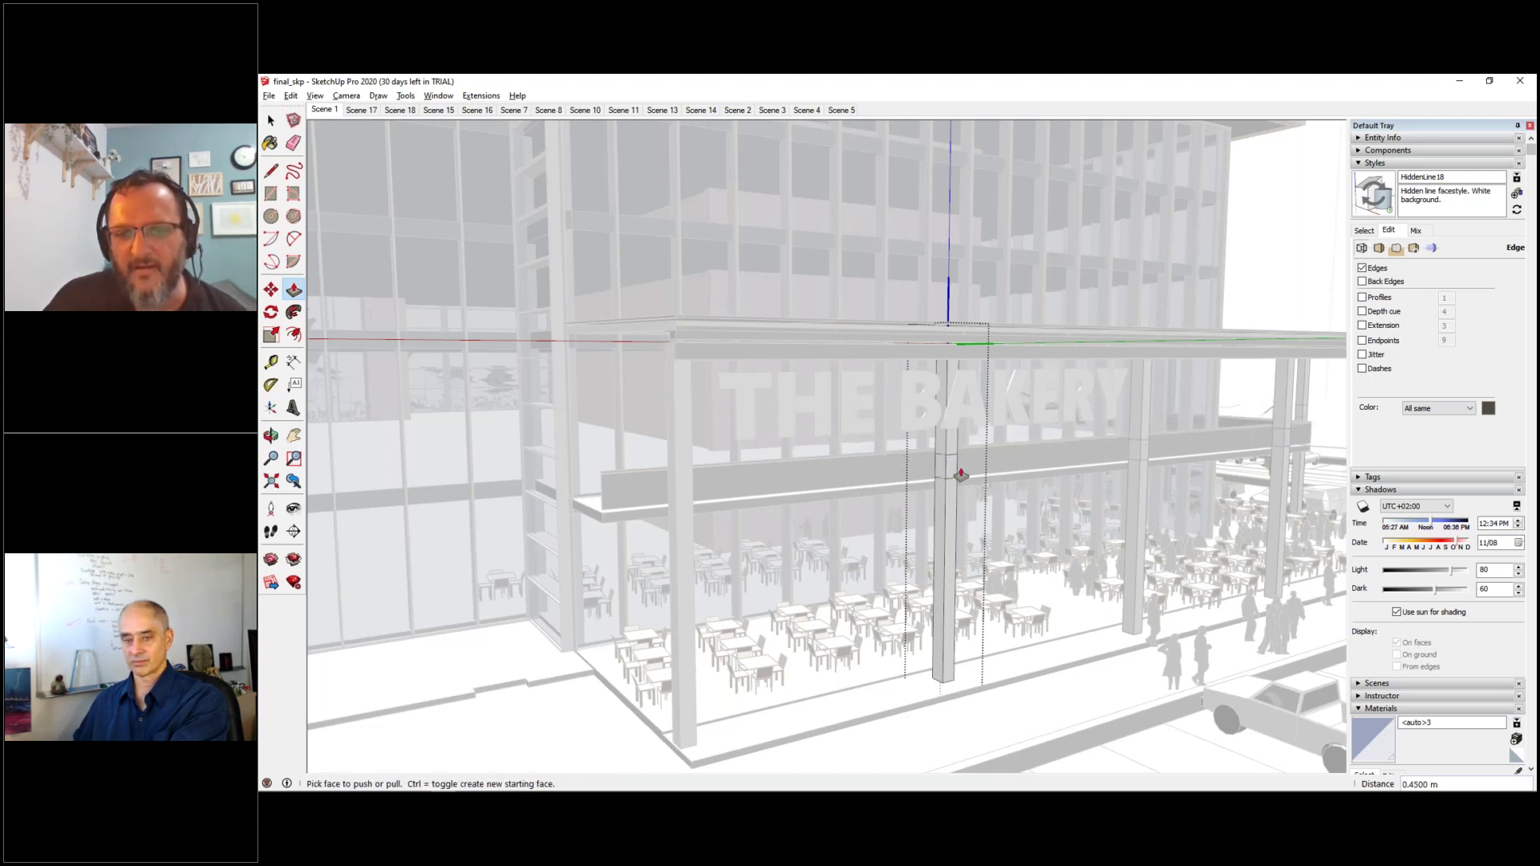
{"action": "left_click", "coordinate": [979, 491]}
- Examine the new beams on the repeated canopy columns along The Bakery and the neighbouring dining terrace
{"action": "middle_click_drag", "start_coordinate": [979, 491], "coordinate": [765, 499]}
{"action": "scroll", "coordinate": [987, 554], "scroll_direction": "down", "scroll_amount": 5}
{"action": "middle_click_drag", "start_coordinate": [987, 554], "coordinate": [976, 484]}
{"action": "scroll", "coordinate": [976, 484], "scroll_direction": "up", "scroll_amount": 7}
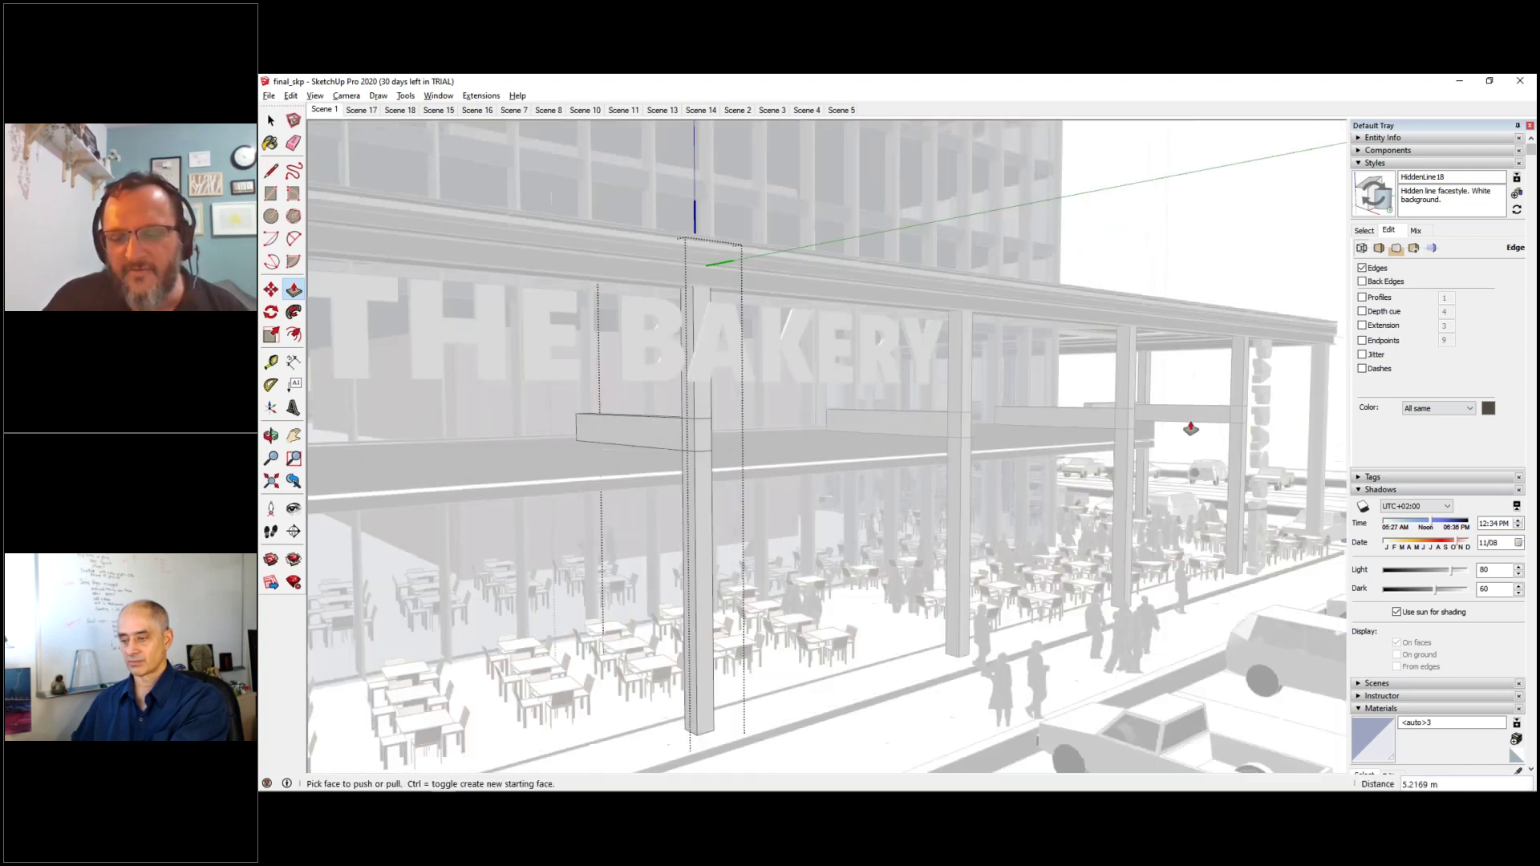
{"action": "middle_click_drag", "start_coordinate": [1191, 429], "coordinate": [498, 485]}
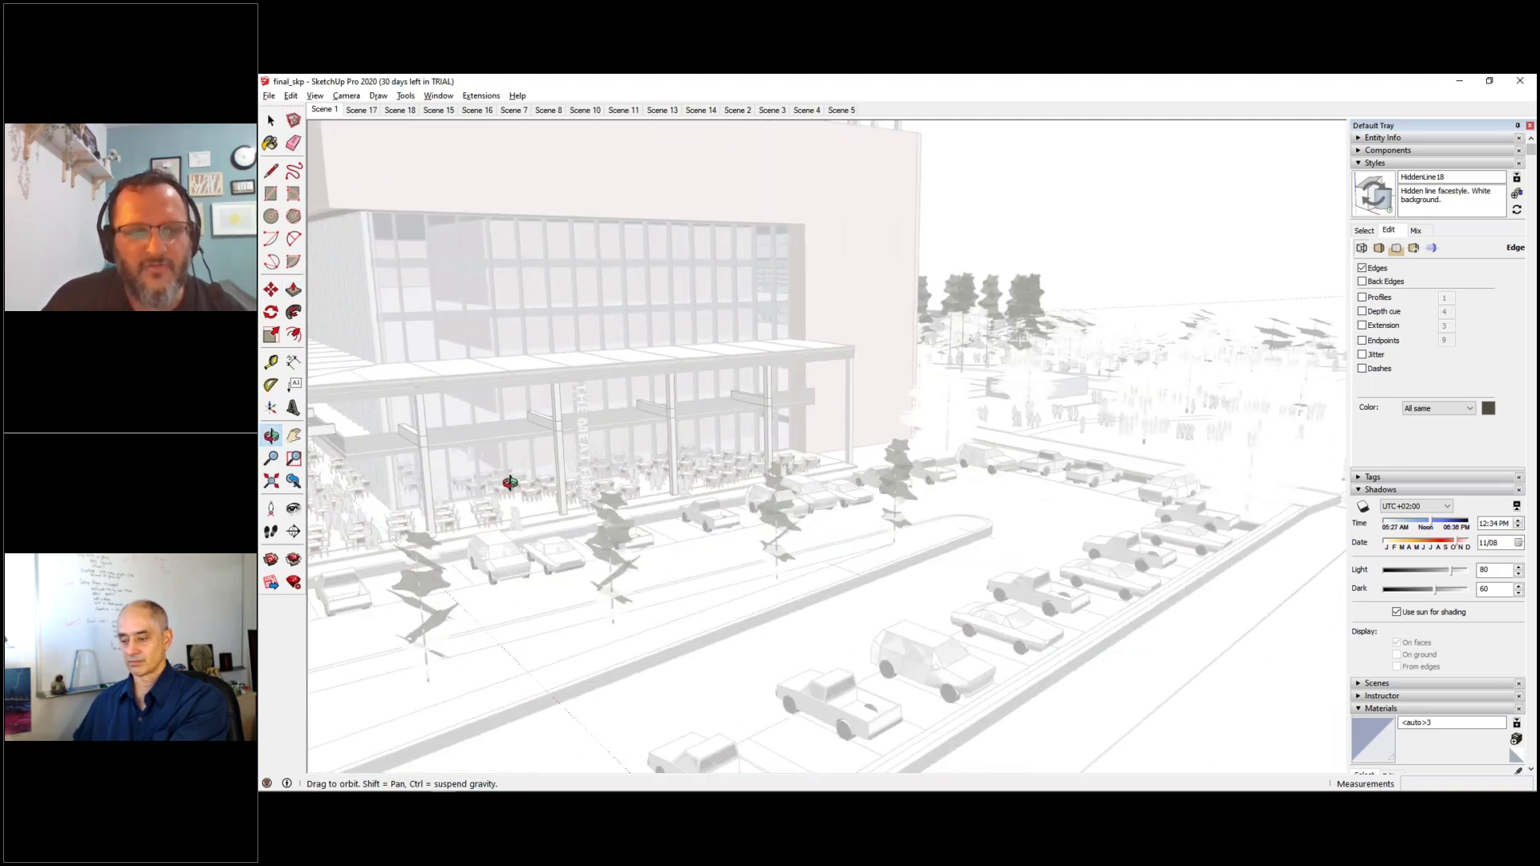
{"action": "scroll", "coordinate": [544, 426], "scroll_direction": "up", "scroll_amount": 5}
{"action": "scroll", "coordinate": [566, 443], "scroll_direction": "up", "scroll_amount": 3}
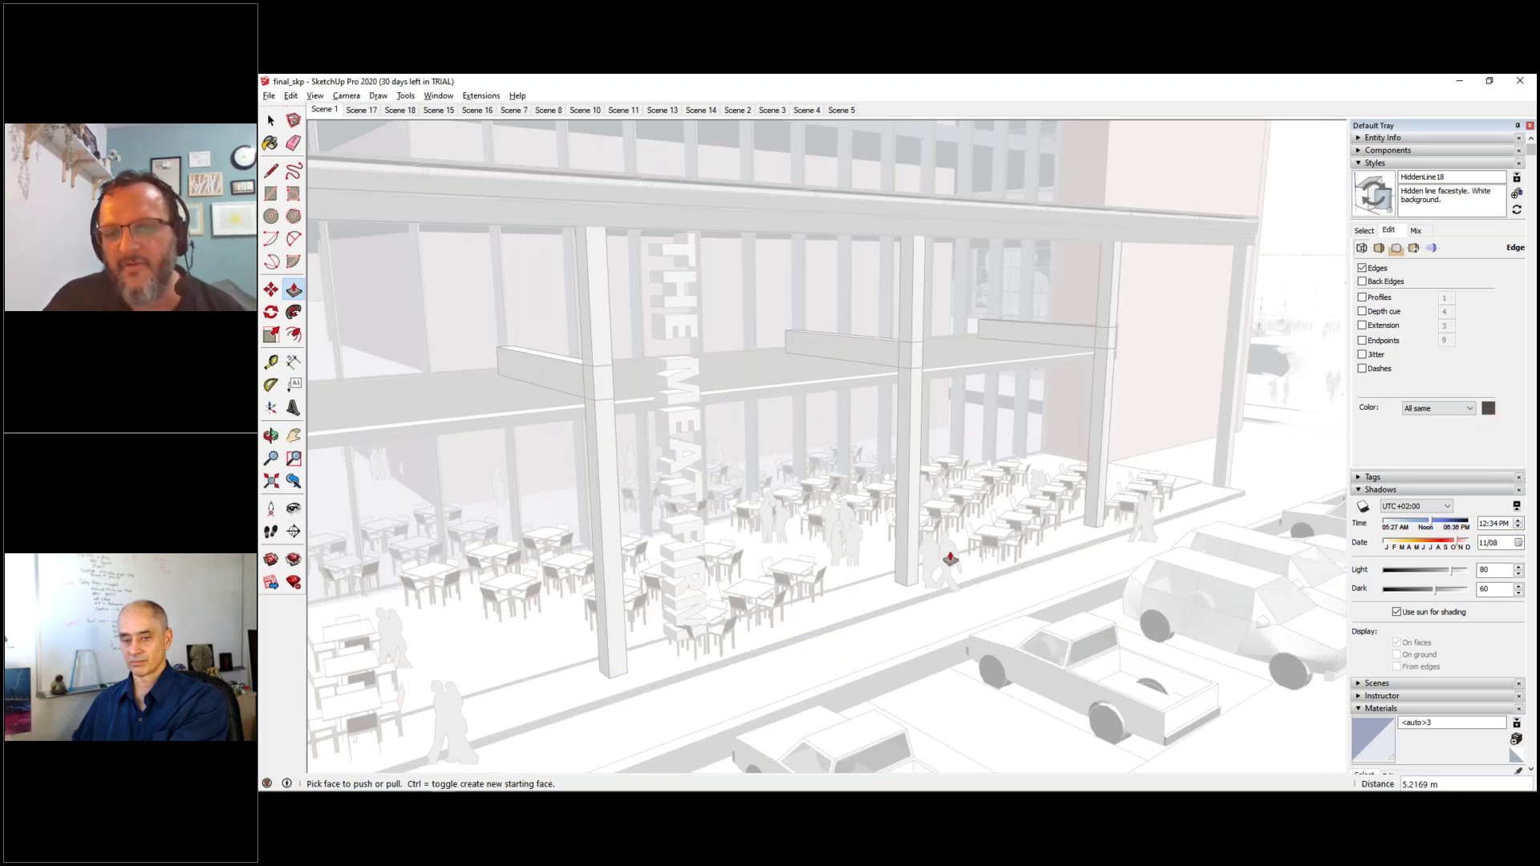
{"action": "scroll", "coordinate": [1149, 572], "scroll_direction": "down", "scroll_amount": 4}
{"action": "middle_click_drag", "start_coordinate": [1149, 573], "coordinate": [1304, 526]}
{"action": "scroll", "coordinate": [691, 594], "scroll_direction": "up", "scroll_amount": 2}
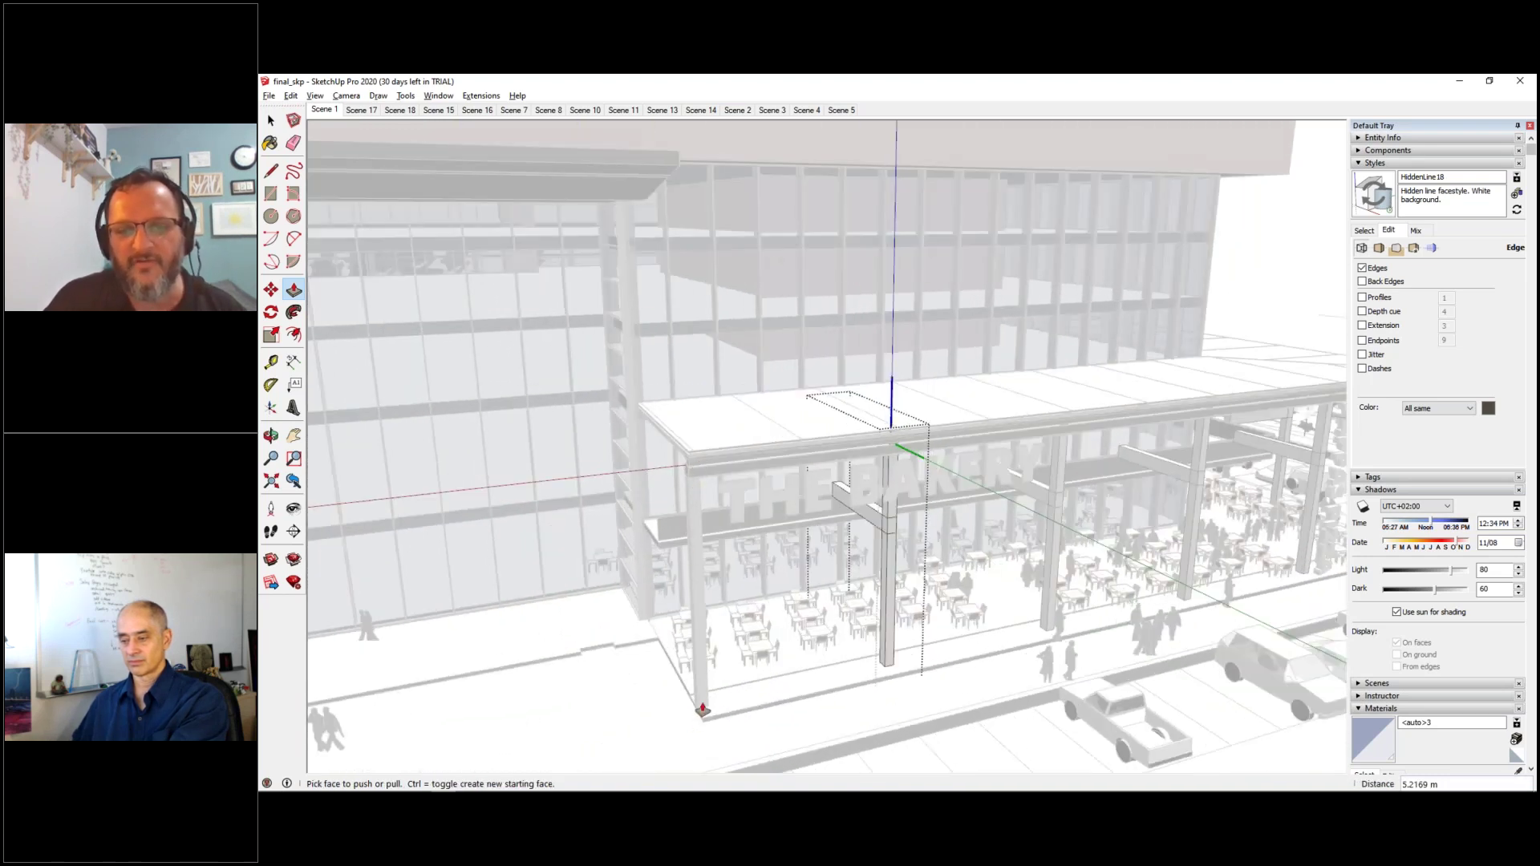
- Leave the column component's editing mode with the podium and park in view
{"action": "middle_click_drag", "start_coordinate": [702, 709], "coordinate": [949, 545]}
{"action": "middle_click_drag", "start_coordinate": [718, 576], "coordinate": [578, 592]}
{"action": "scroll", "coordinate": [826, 512], "scroll_direction": "up", "scroll_amount": 4}
{"action": "left_click", "coordinate": [272, 124]}
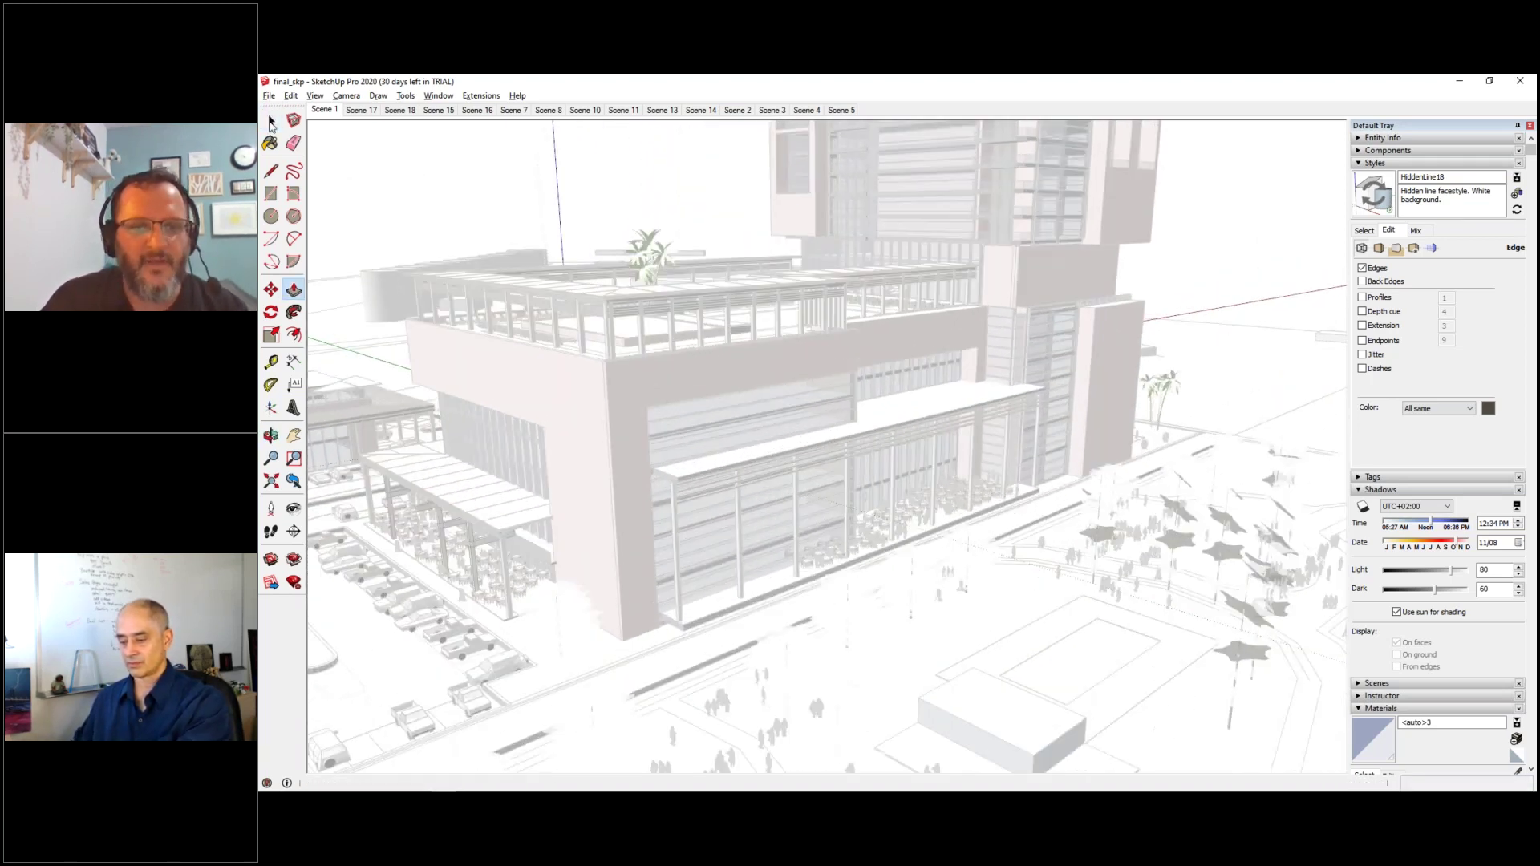
{"action": "left_click", "coordinate": [324, 110]}
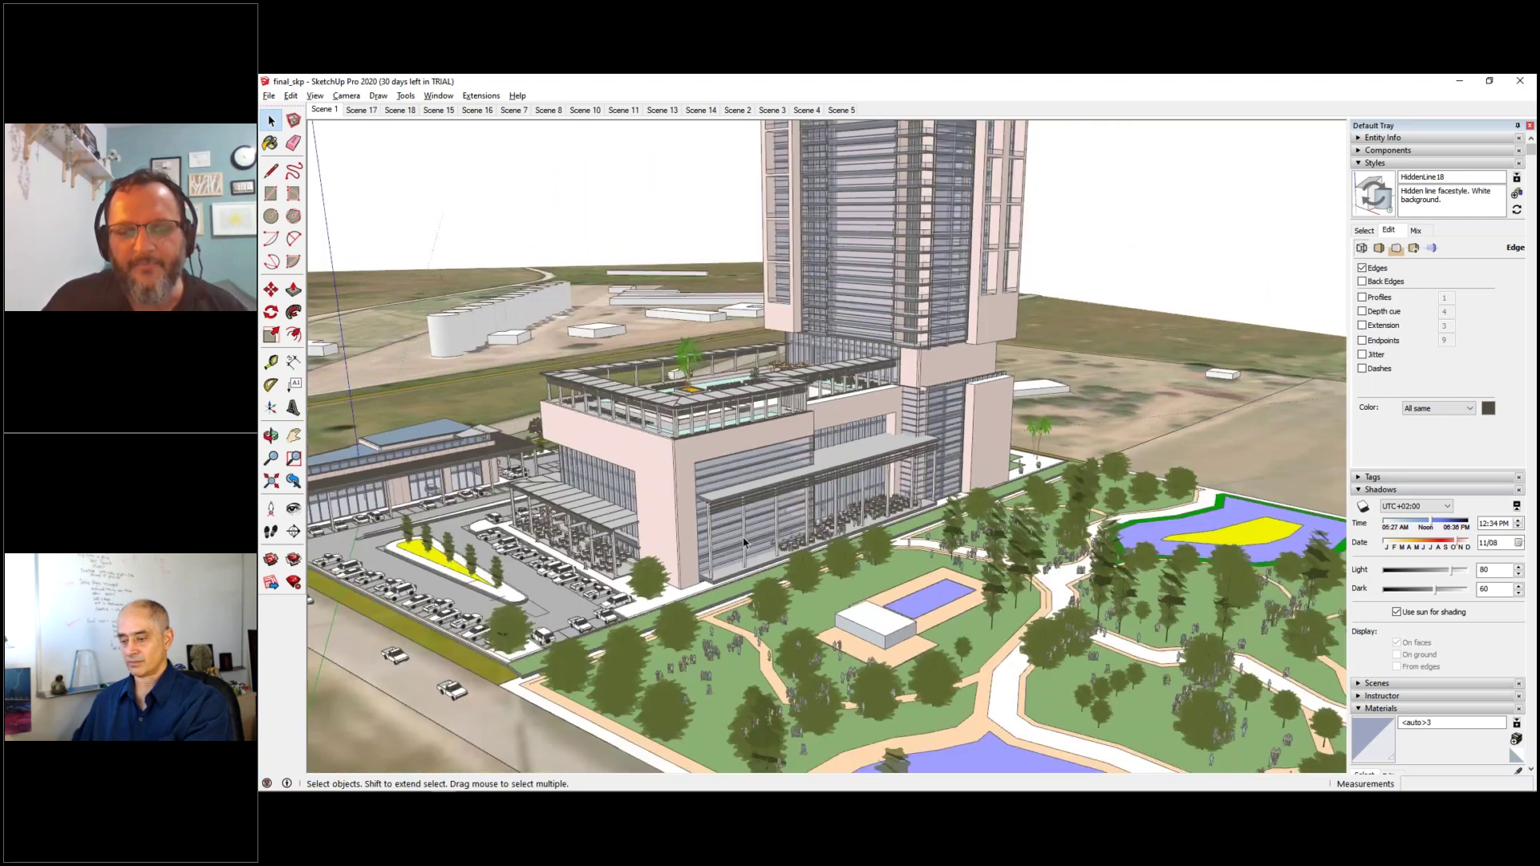
- View the complex from the parking-lot side and from above, including the tower, sports court and Top Cars building
{"action": "middle_click_drag", "start_coordinate": [883, 561], "coordinate": [1088, 423]}
{"action": "scroll", "coordinate": [743, 674], "scroll_direction": "up", "scroll_amount": 4}
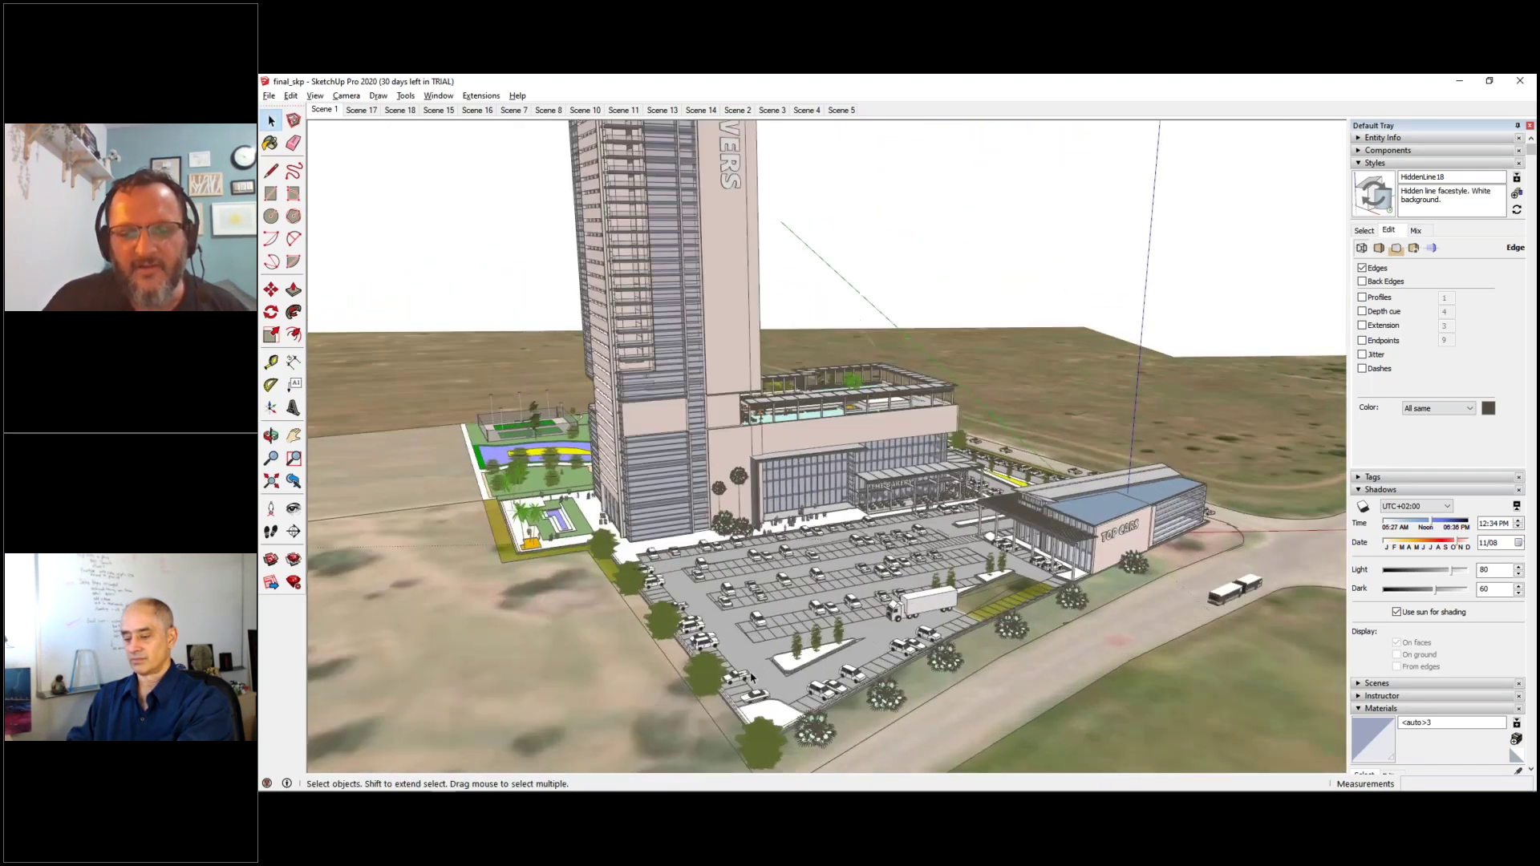
{"action": "scroll", "coordinate": [744, 674], "scroll_direction": "up", "scroll_amount": 2}
{"action": "middle_click_drag", "start_coordinate": [743, 673], "coordinate": [794, 615]}
{"action": "scroll", "coordinate": [974, 586], "scroll_direction": "down", "scroll_amount": 3}
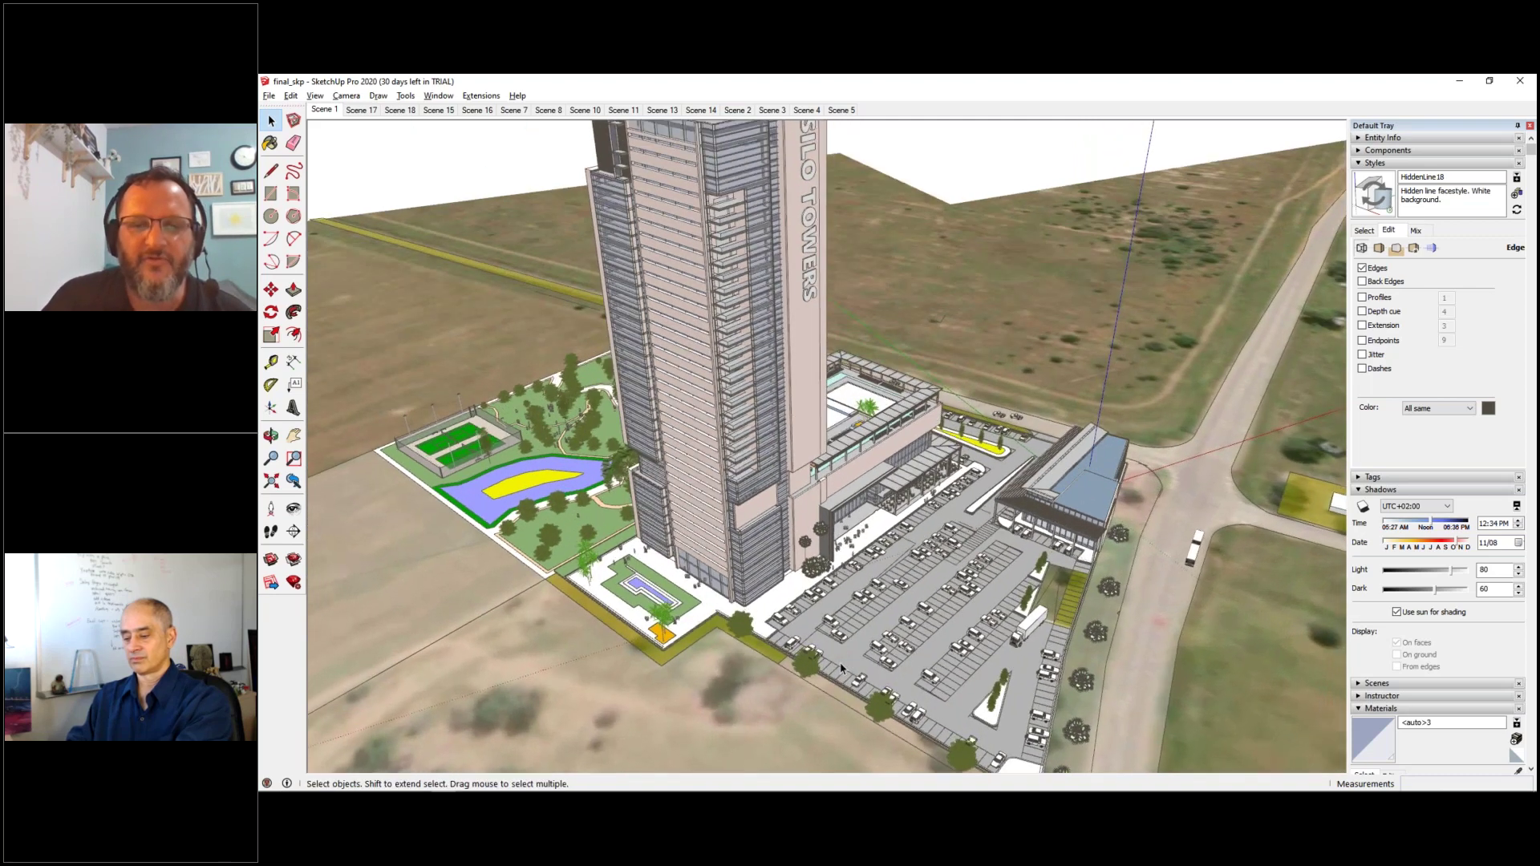
- Examine the Silo Towers tower up close, including its balconies, facade louvres, lettering and roof
{"action": "scroll", "coordinate": [794, 614], "scroll_direction": "down", "scroll_amount": 1}
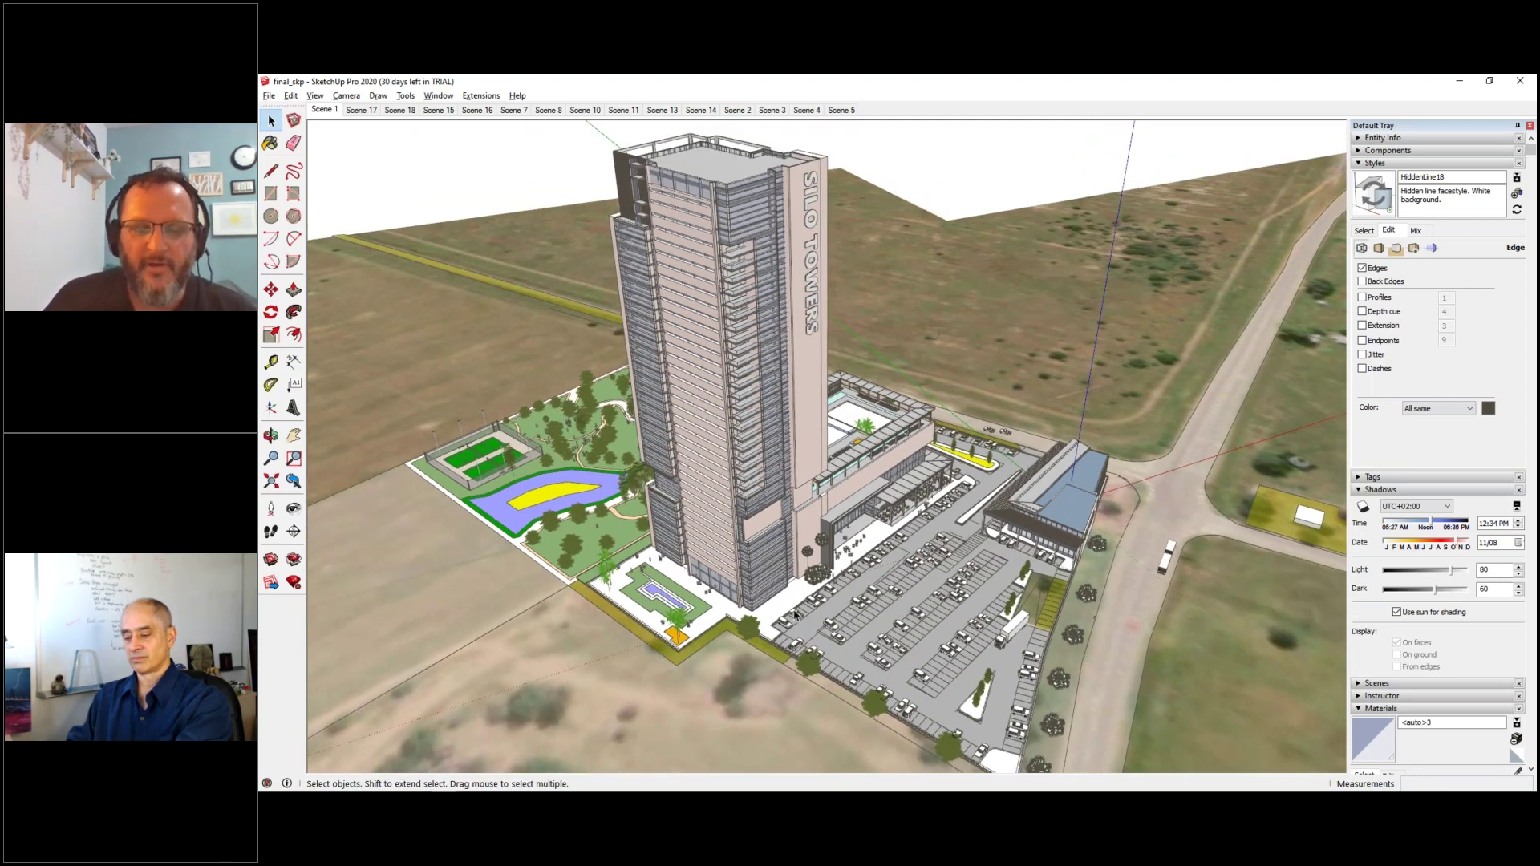
{"action": "scroll", "coordinate": [807, 309], "scroll_direction": "up", "scroll_amount": 1}
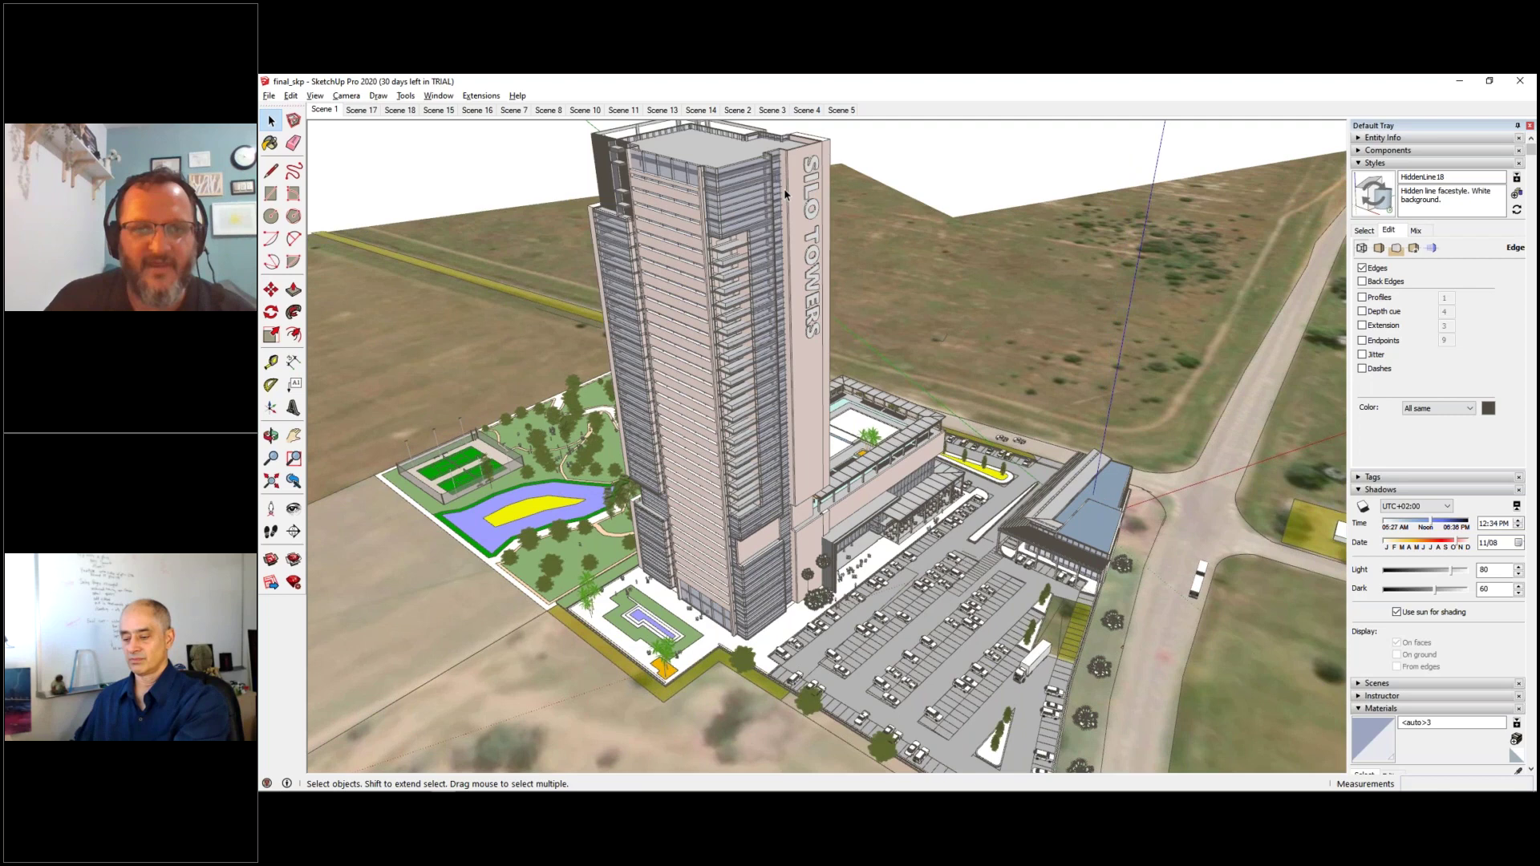
{"action": "scroll", "coordinate": [786, 193], "scroll_direction": "up", "scroll_amount": 2}
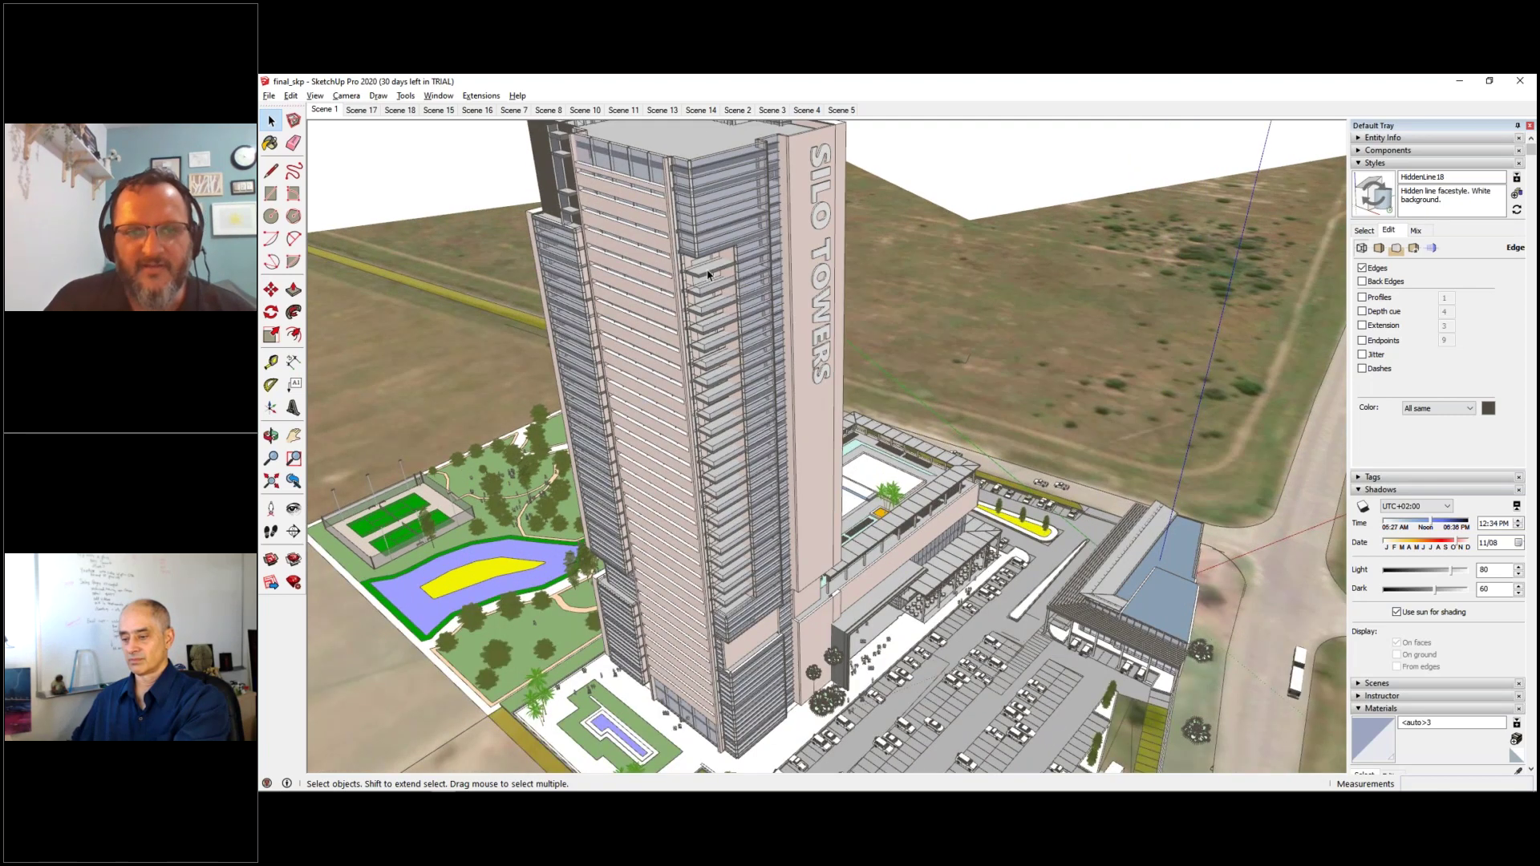
{"action": "scroll", "coordinate": [707, 274], "scroll_direction": "up", "scroll_amount": 4}
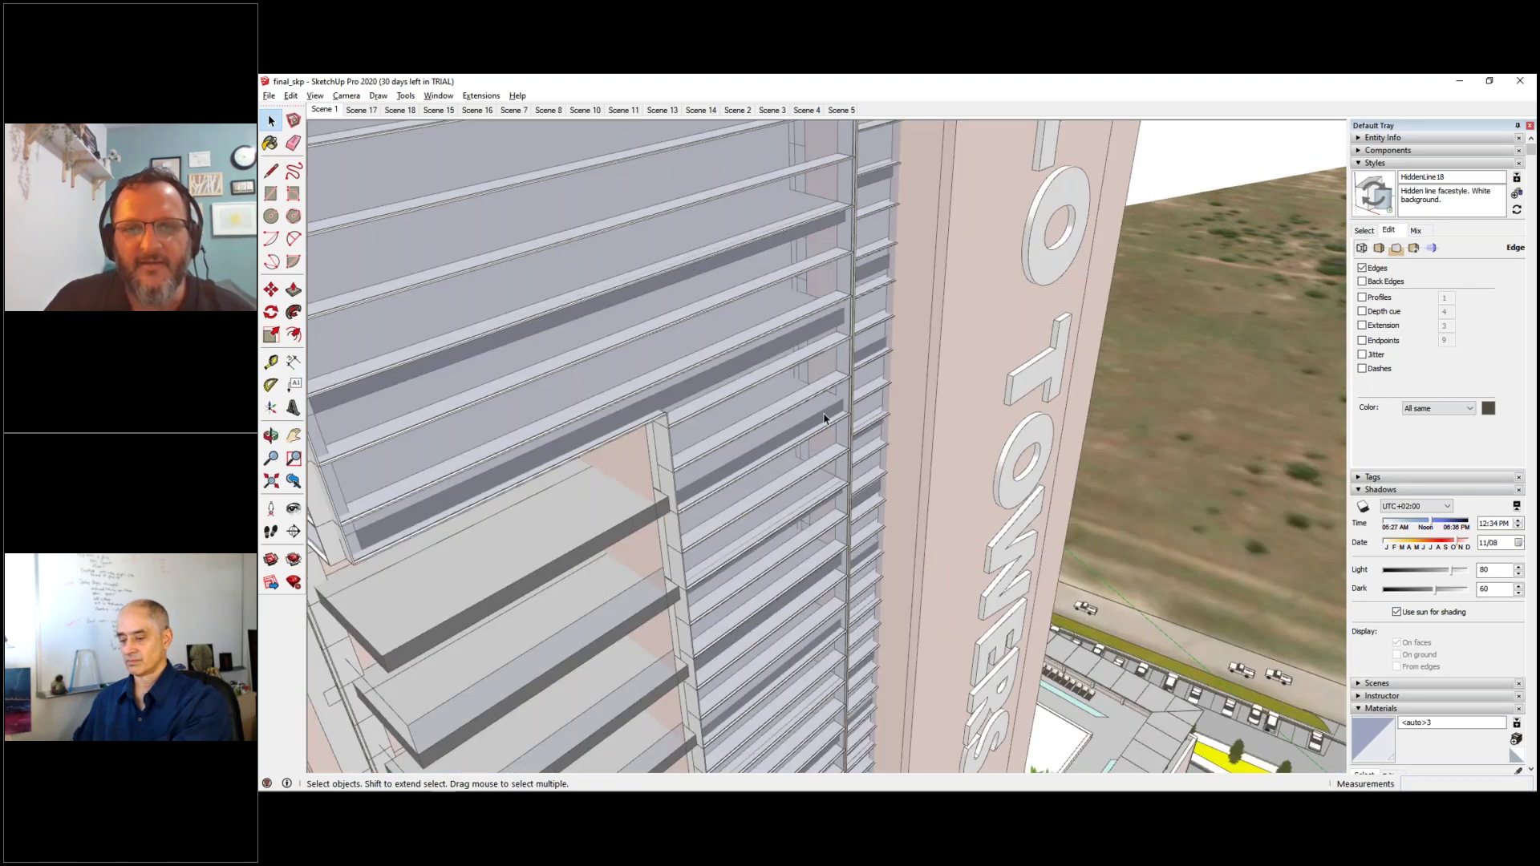
{"action": "scroll", "coordinate": [824, 418], "scroll_direction": "down", "scroll_amount": 5}
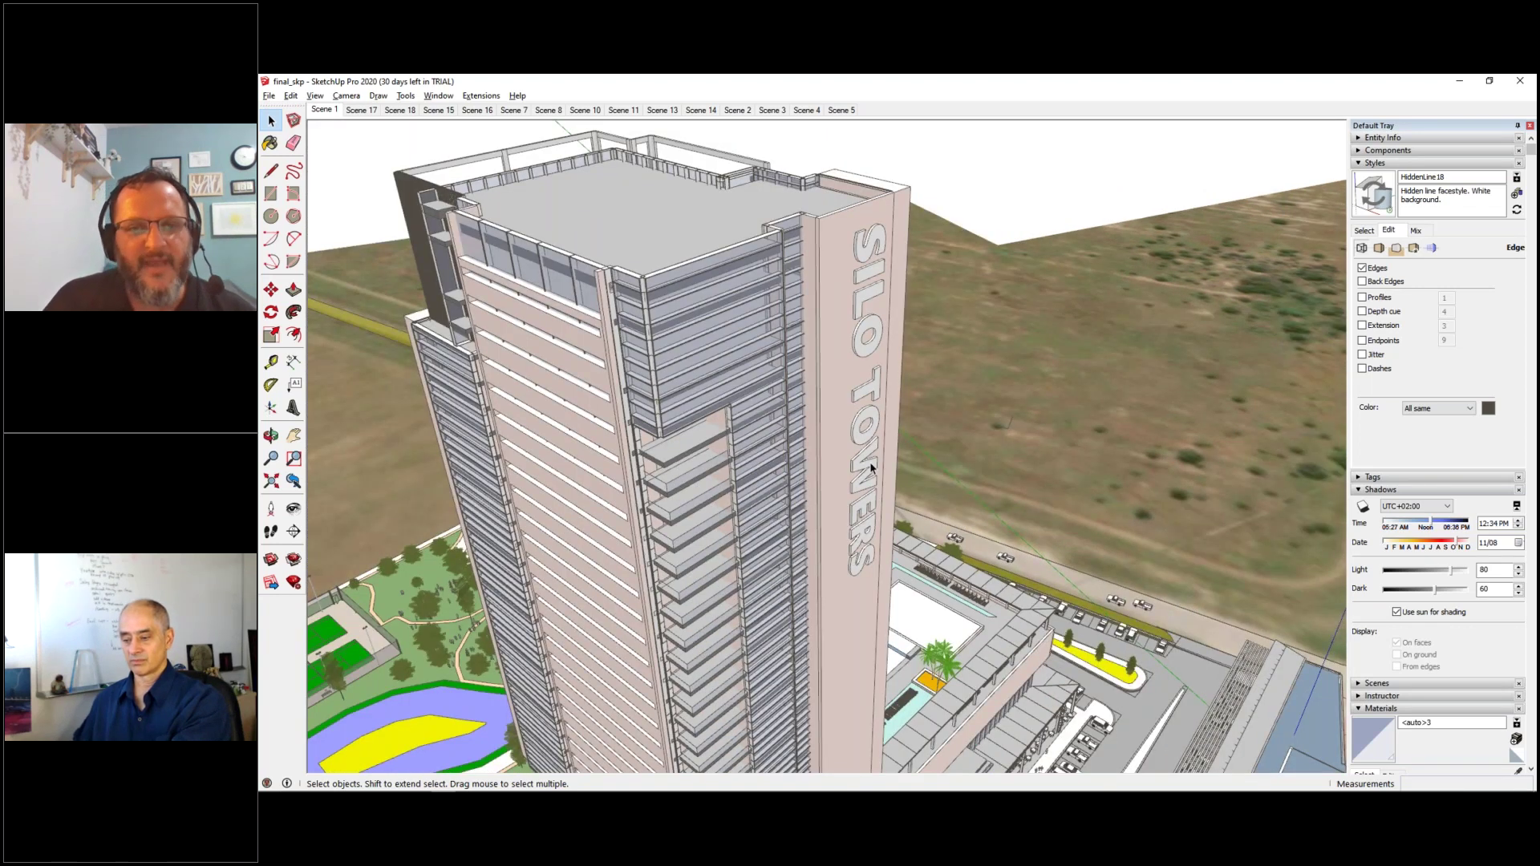
{"action": "middle_click_drag", "start_coordinate": [870, 467], "coordinate": [810, 658]}
{"action": "scroll", "coordinate": [738, 457], "scroll_direction": "down", "scroll_amount": 5}
{"action": "scroll", "coordinate": [815, 665], "scroll_direction": "up", "scroll_amount": 3}
{"action": "middle_click_drag", "start_coordinate": [722, 435], "coordinate": [459, 491]}
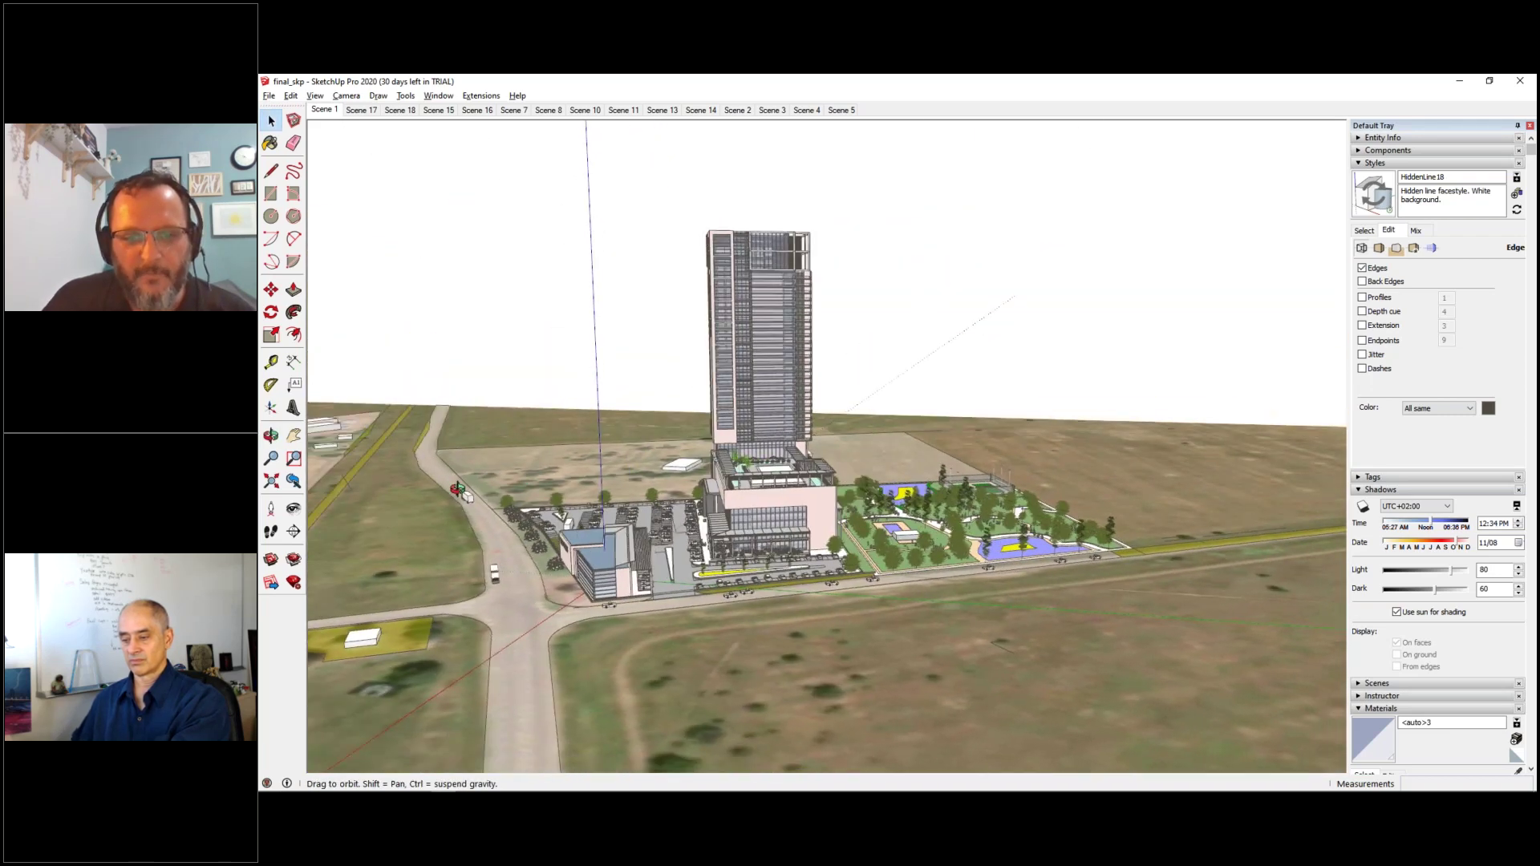
- View the podium and park side up close, and the whole site from the Top Cars corner above
{"action": "scroll", "coordinate": [826, 509], "scroll_direction": "up", "scroll_amount": 5}
{"action": "middle_click_drag", "start_coordinate": [813, 500], "coordinate": [419, 490]}
{"action": "scroll", "coordinate": [800, 485], "scroll_direction": "up", "scroll_amount": 3}
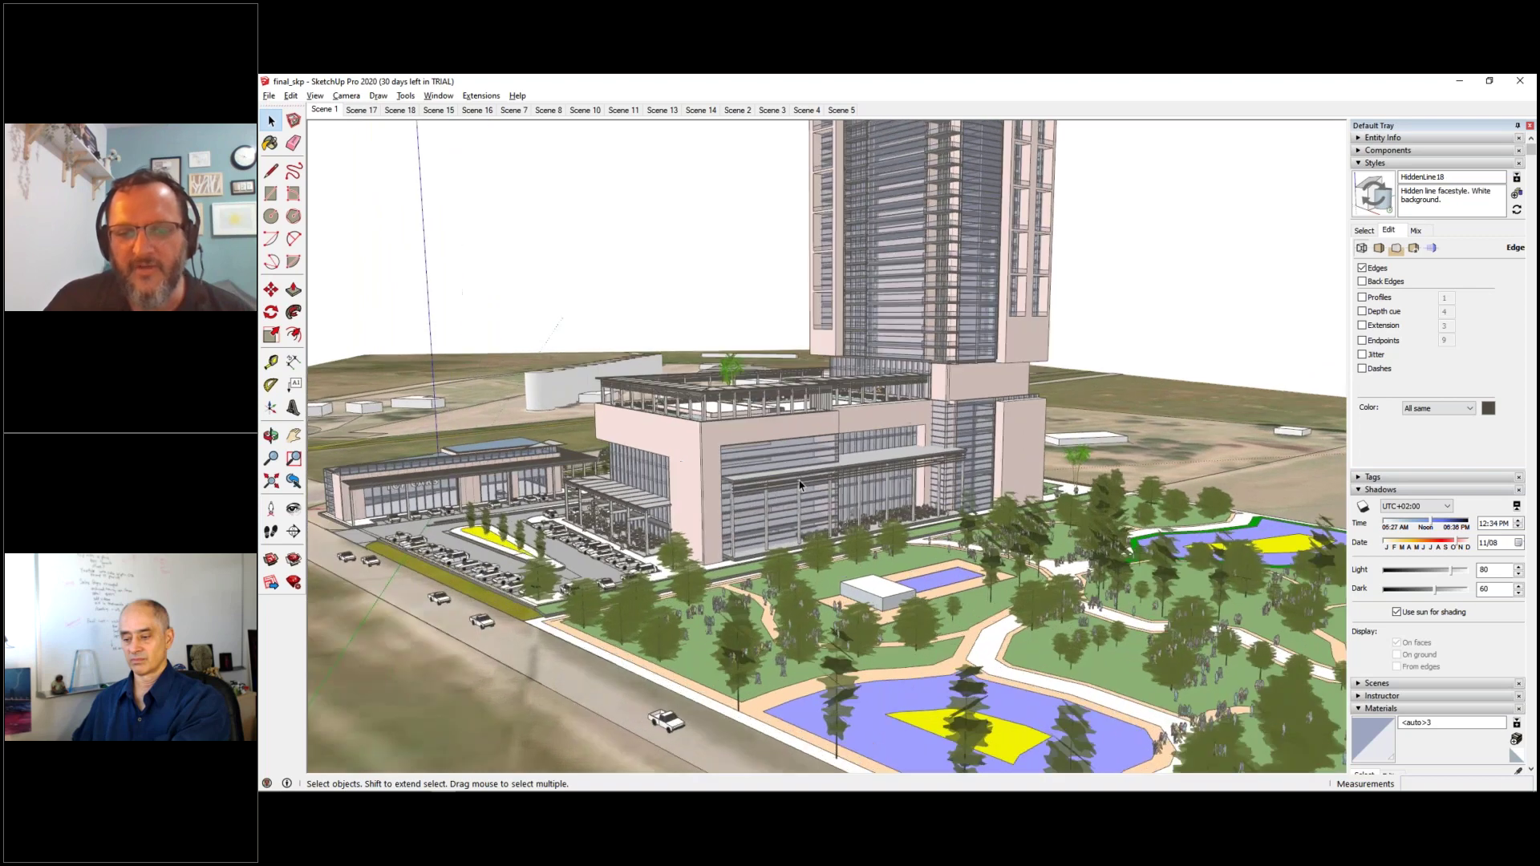
{"action": "scroll", "coordinate": [800, 485], "scroll_direction": "up", "scroll_amount": 5}
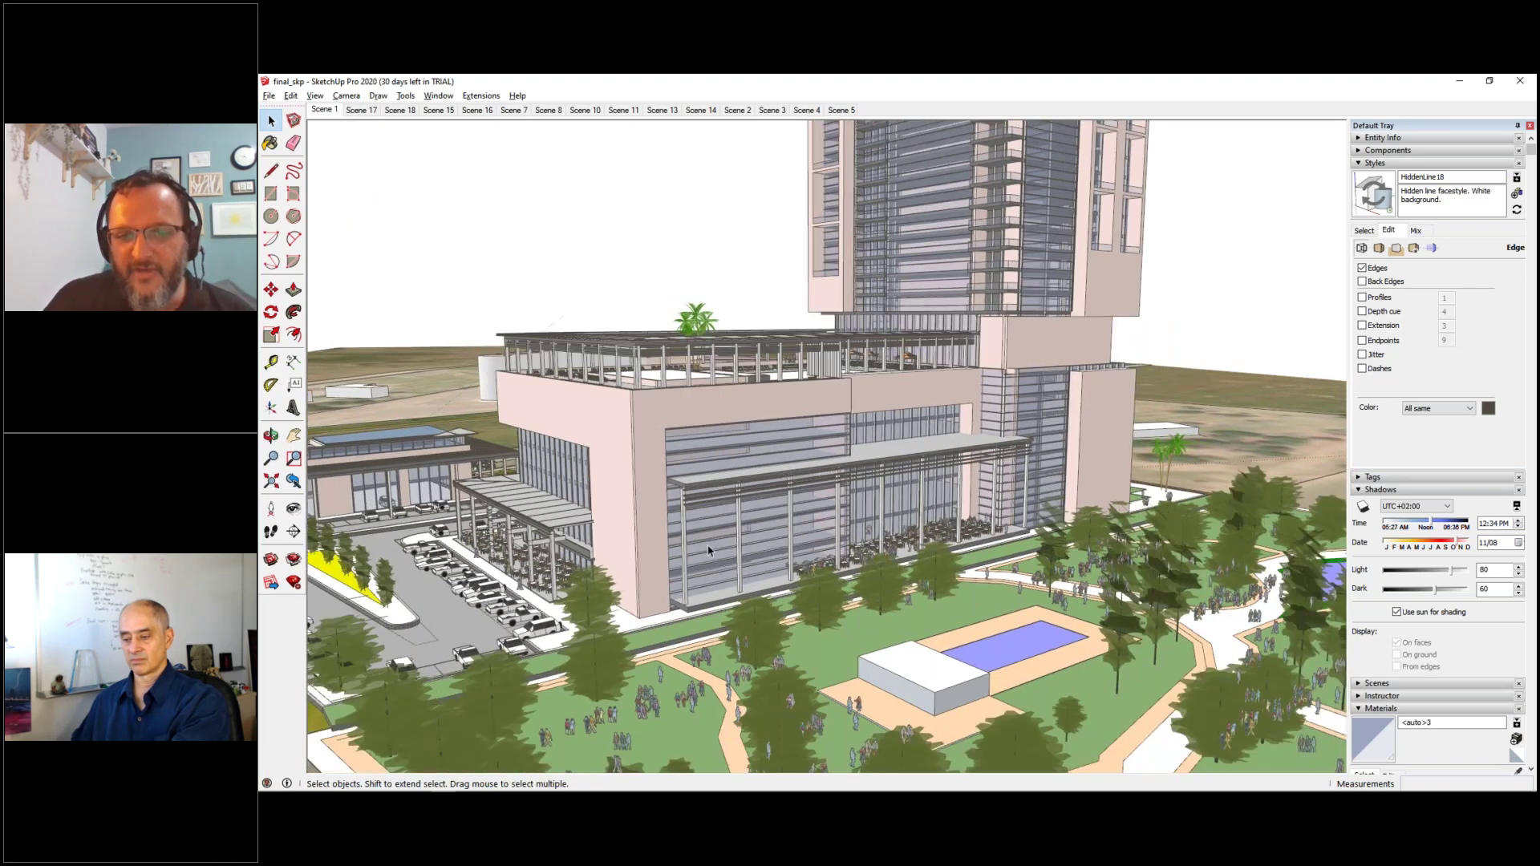
{"action": "scroll", "coordinate": [708, 551], "scroll_direction": "down", "scroll_amount": 10}
{"action": "middle_click_drag", "start_coordinate": [722, 538], "coordinate": [1019, 553]}
{"action": "scroll", "coordinate": [756, 503], "scroll_direction": "down", "scroll_amount": 3}
{"action": "middle_click_drag", "start_coordinate": [753, 505], "coordinate": [799, 455]}
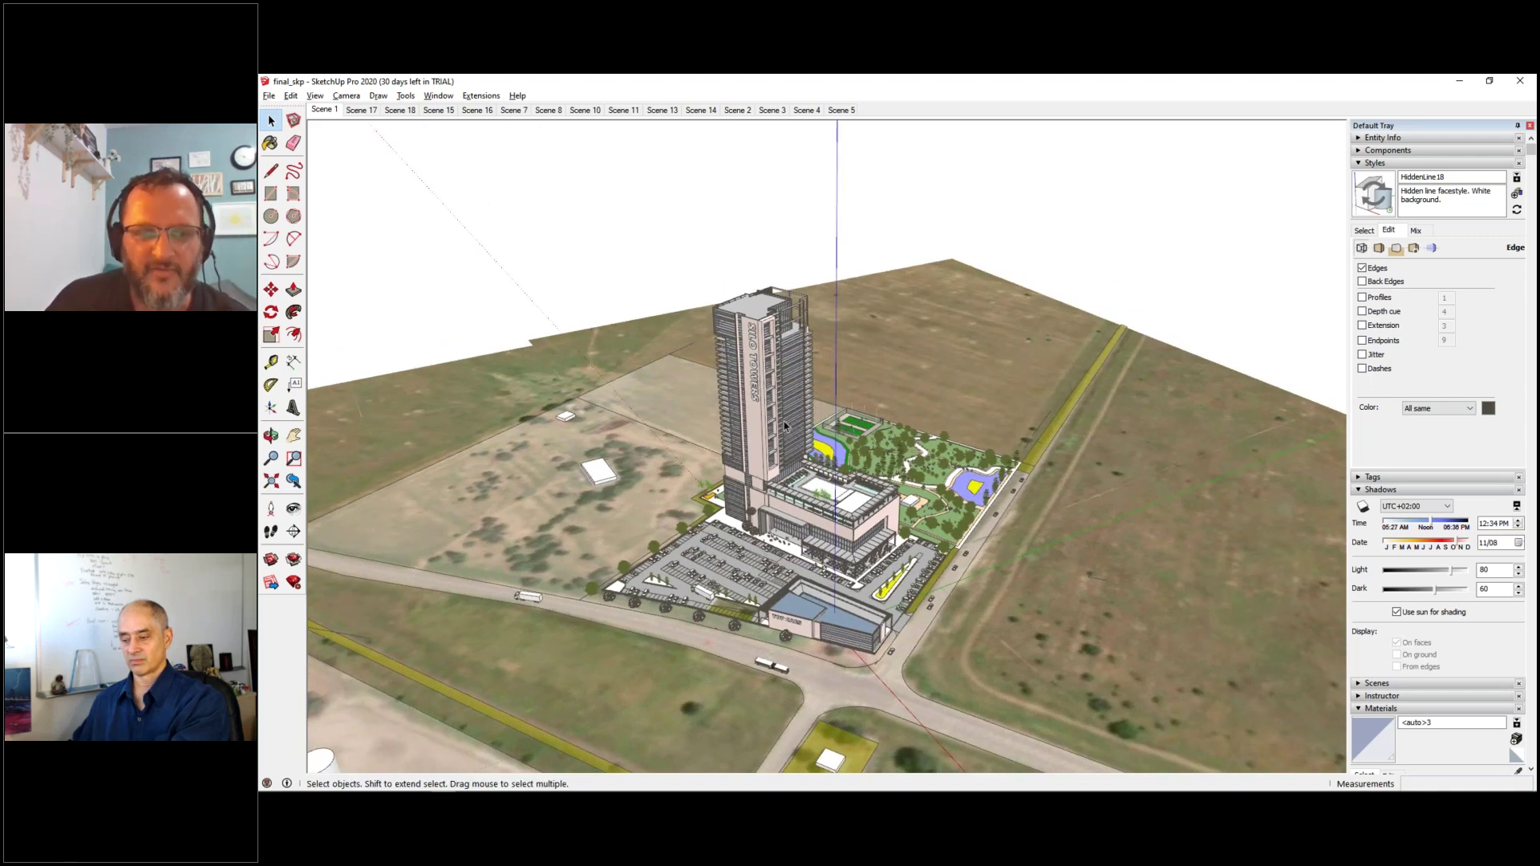
{"action": "left_click", "coordinate": [924, 498]}
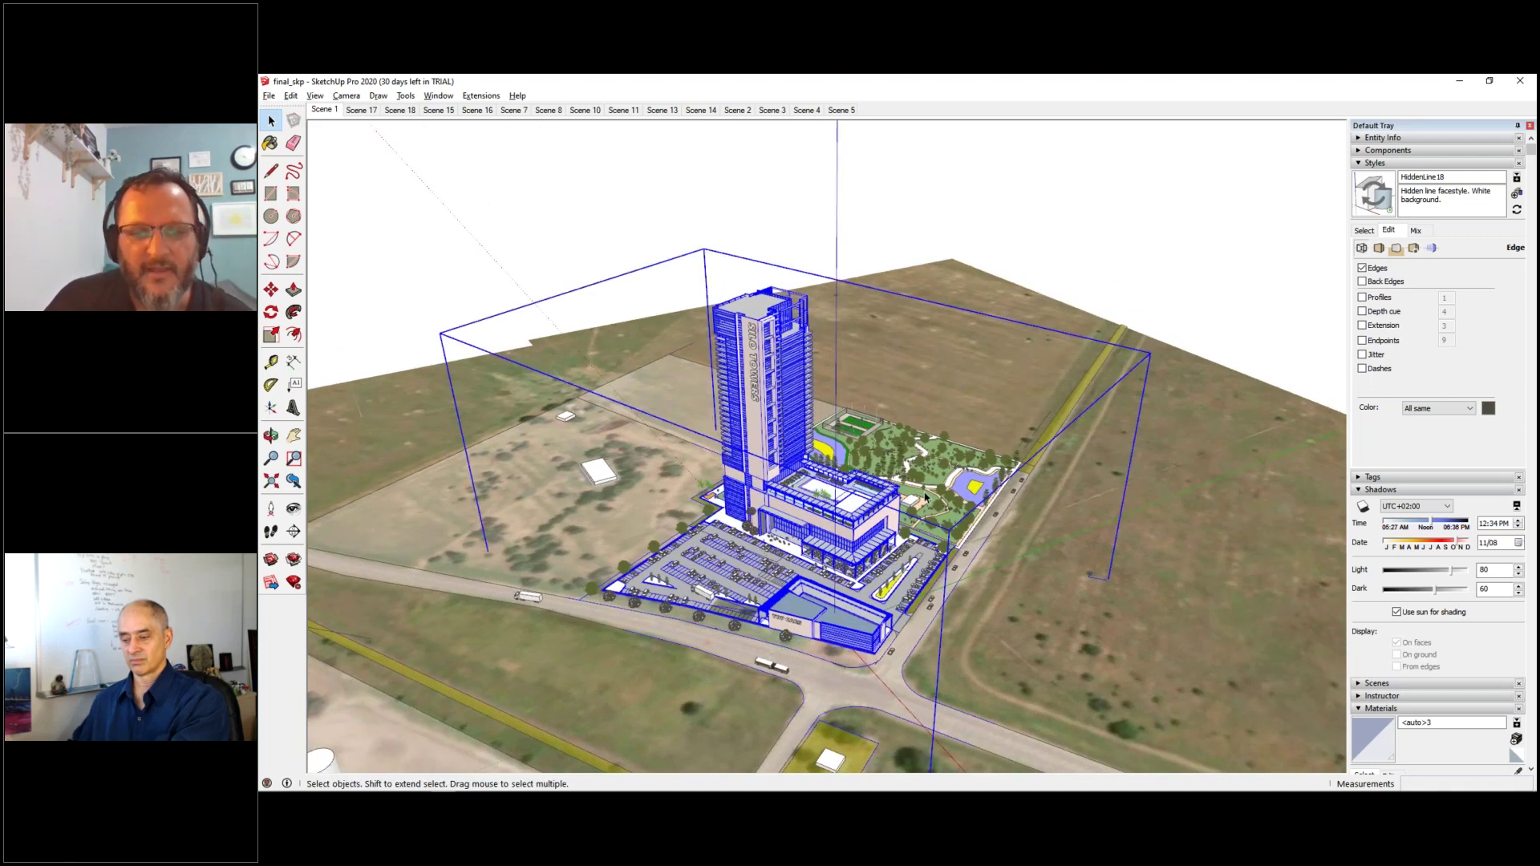
{"action": "double_click", "coordinate": [797, 413]}
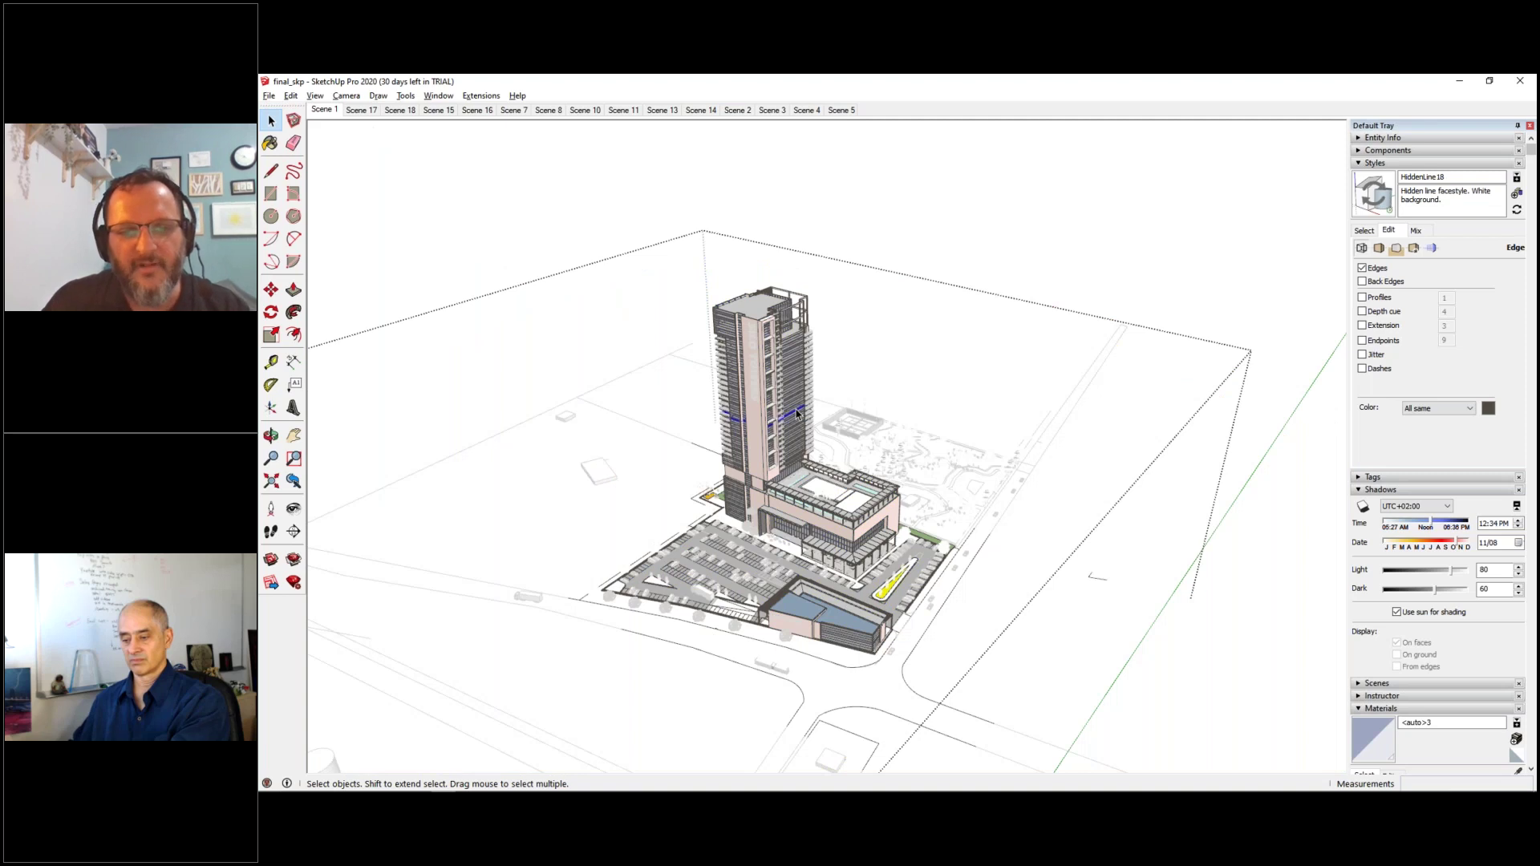
{"action": "key", "text": "Escape"}
- Copy the main building group about 307 m away onto the open field beyond the park and road
{"action": "left_click", "coordinate": [782, 388]}
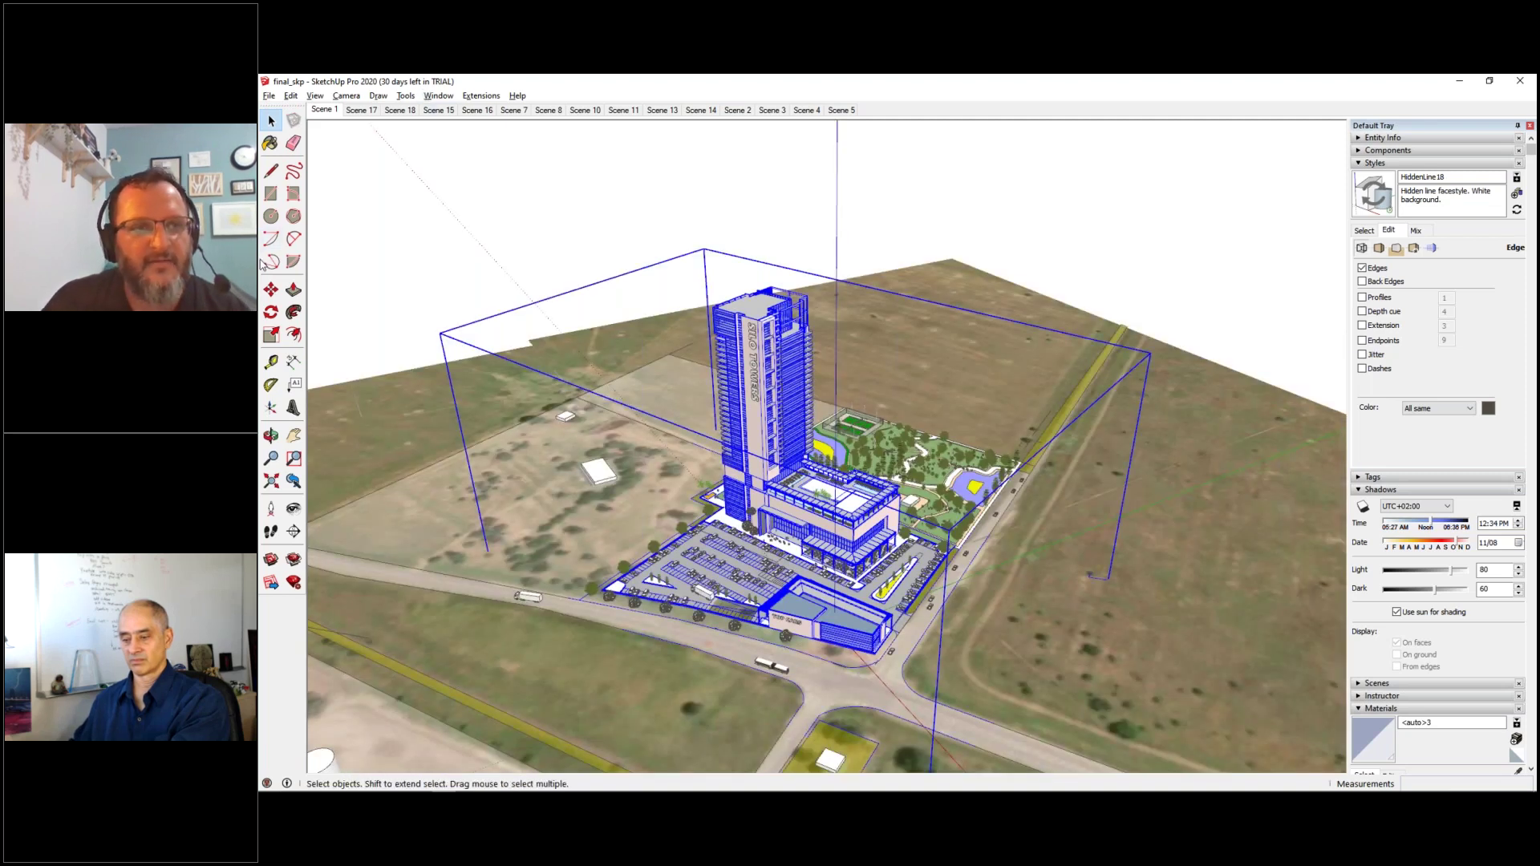
{"action": "left_click", "coordinate": [271, 290]}
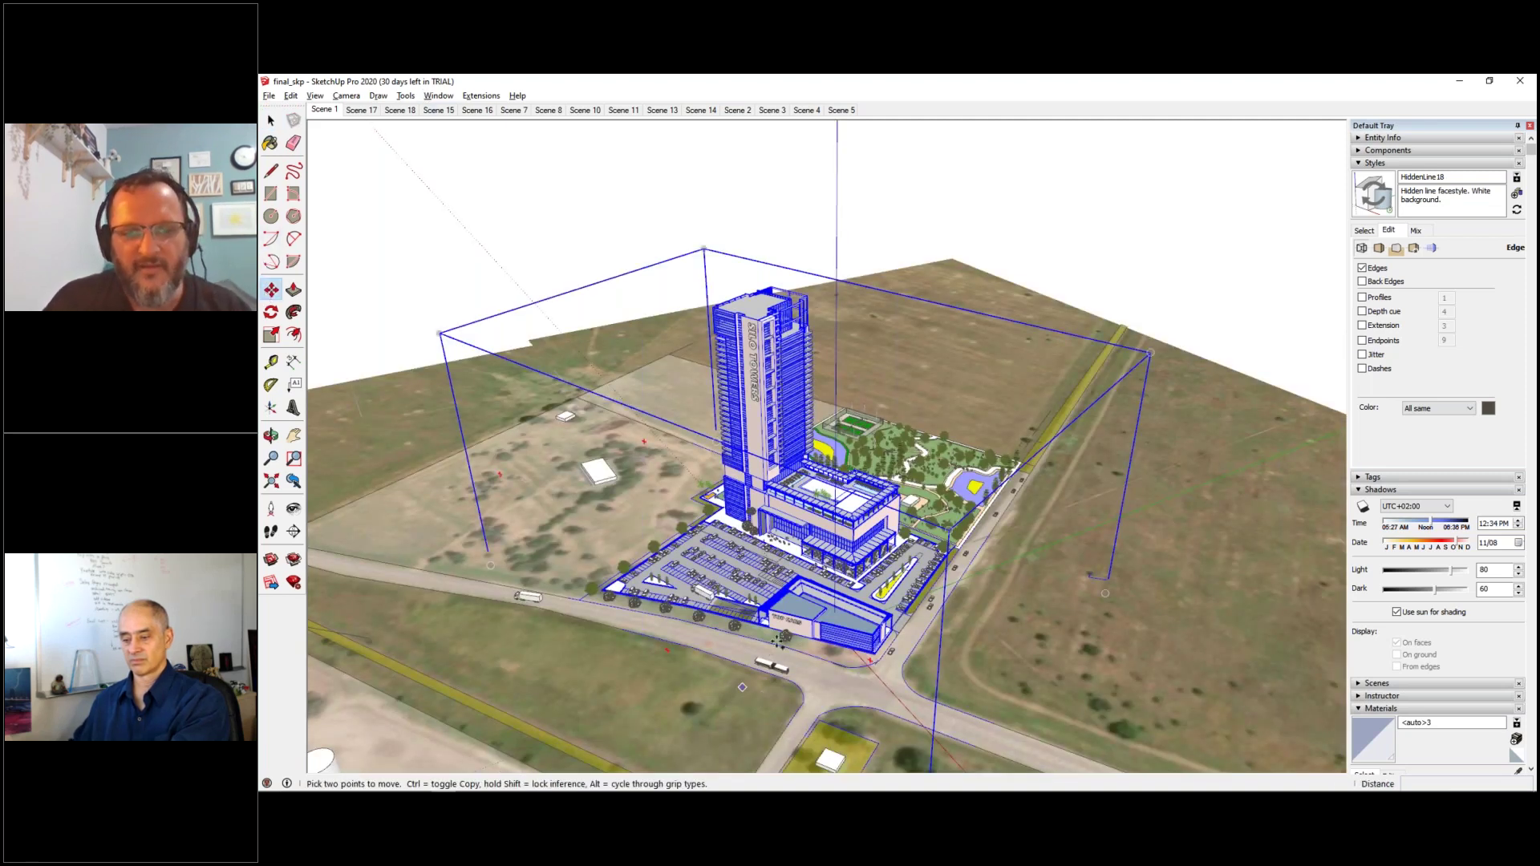
{"action": "left_click", "coordinate": [742, 685]}
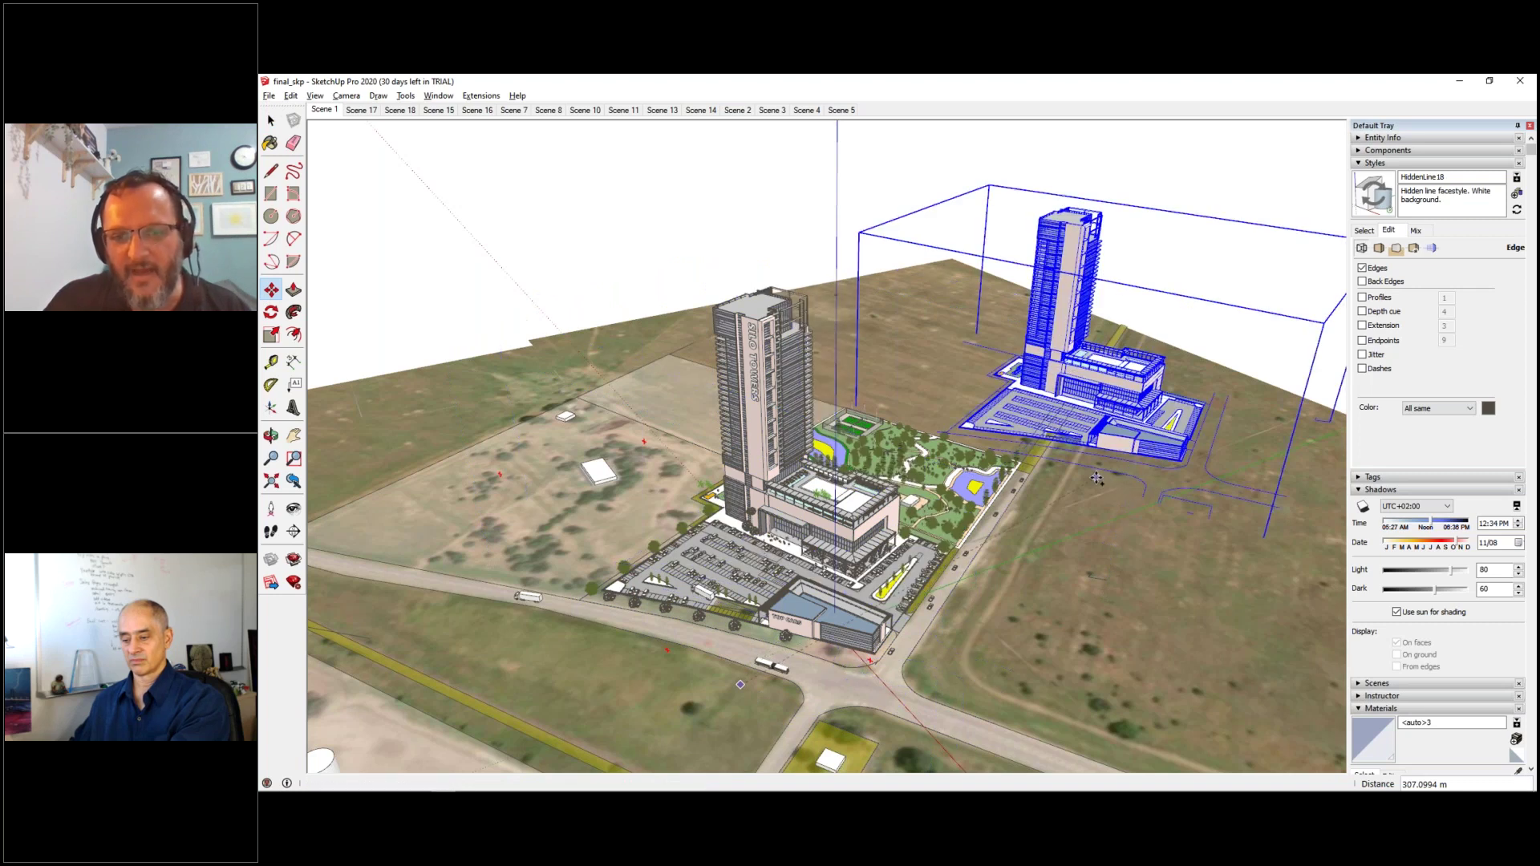
{"action": "key", "text": "space"}
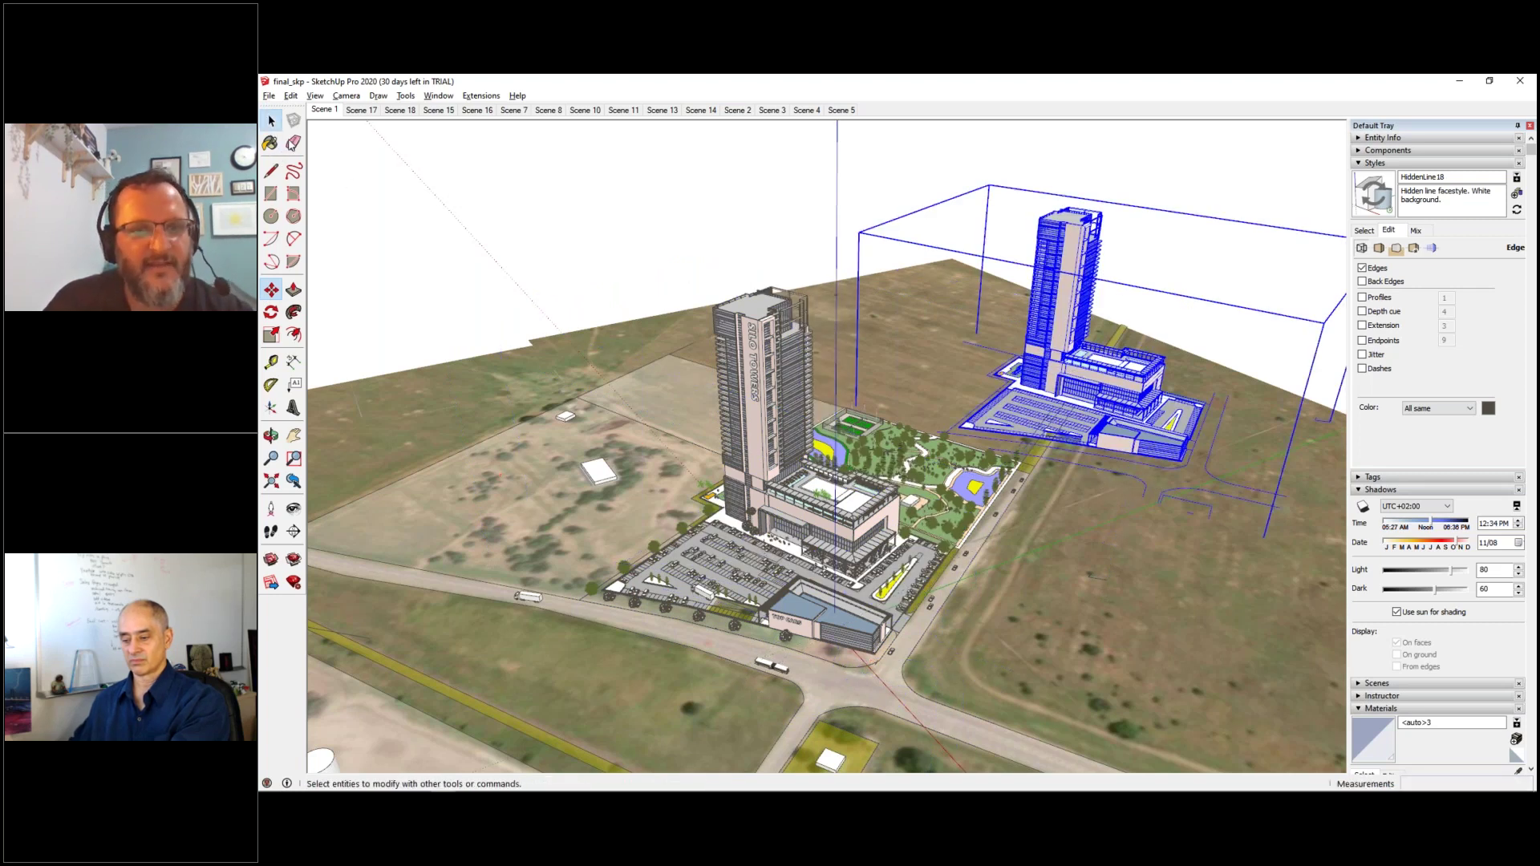
- Delete the original building group from the site, keeping its copy in the field
{"action": "left_click", "coordinate": [766, 363]}
{"action": "key", "text": "Delete"}
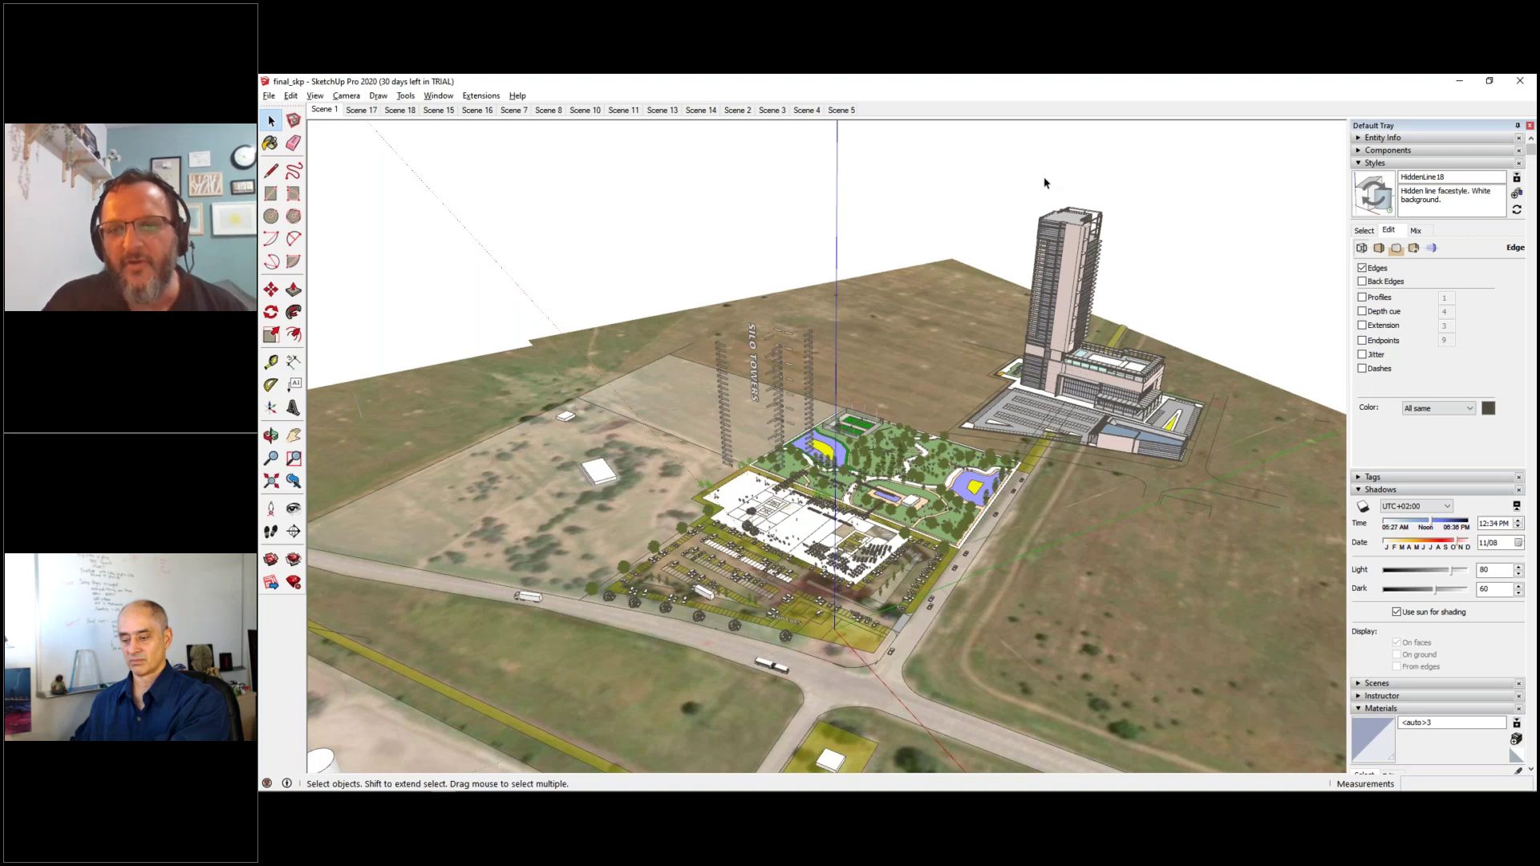
{"action": "middle_click_drag", "start_coordinate": [1187, 456], "coordinate": [1150, 451]}
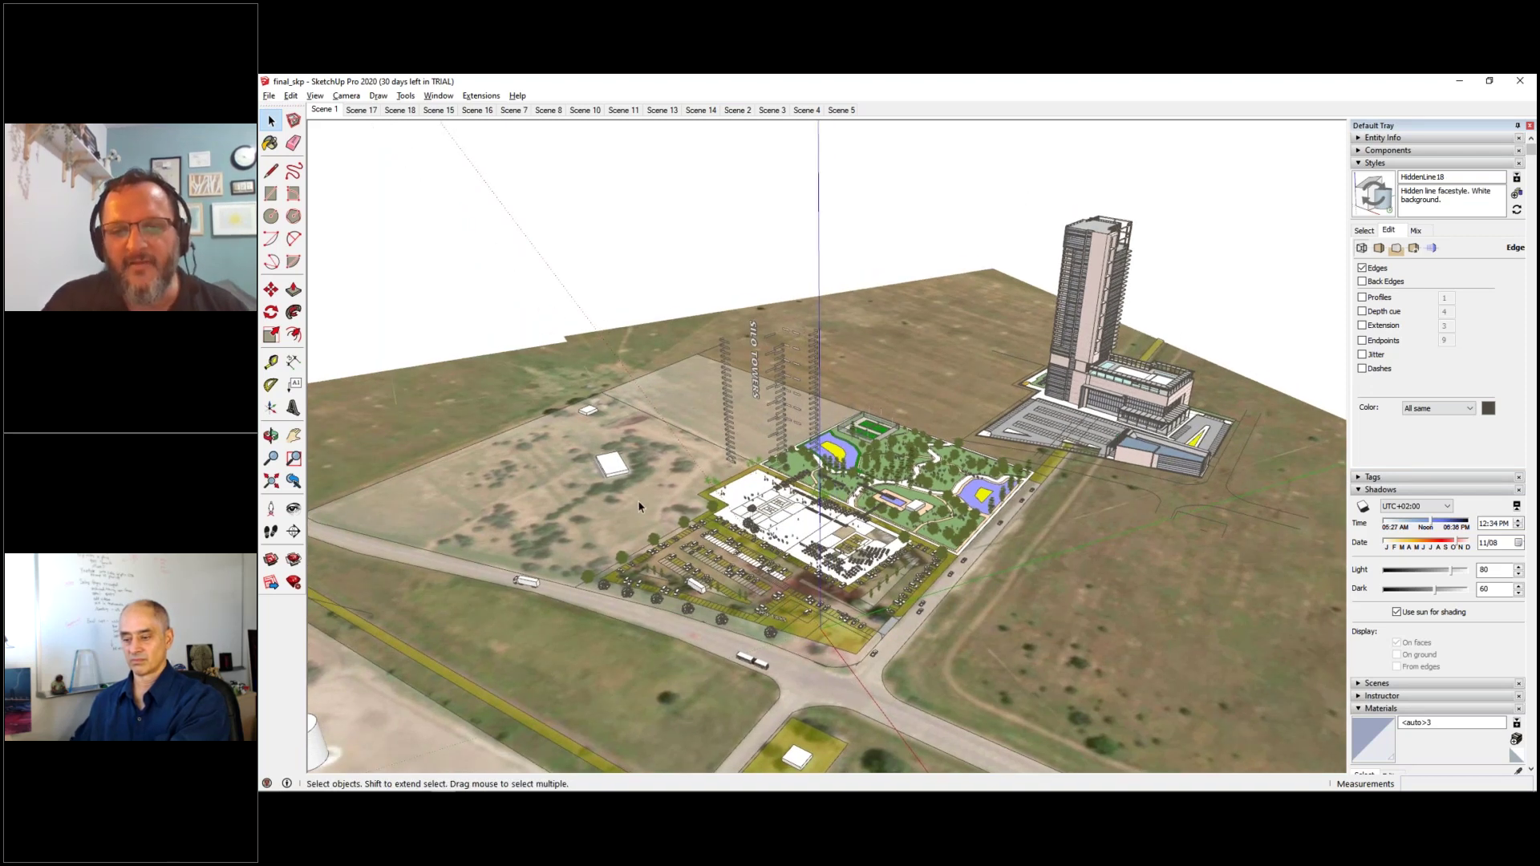
- Restore the original building and delete its copy in the open field
{"action": "left_click", "coordinate": [1117, 280]}
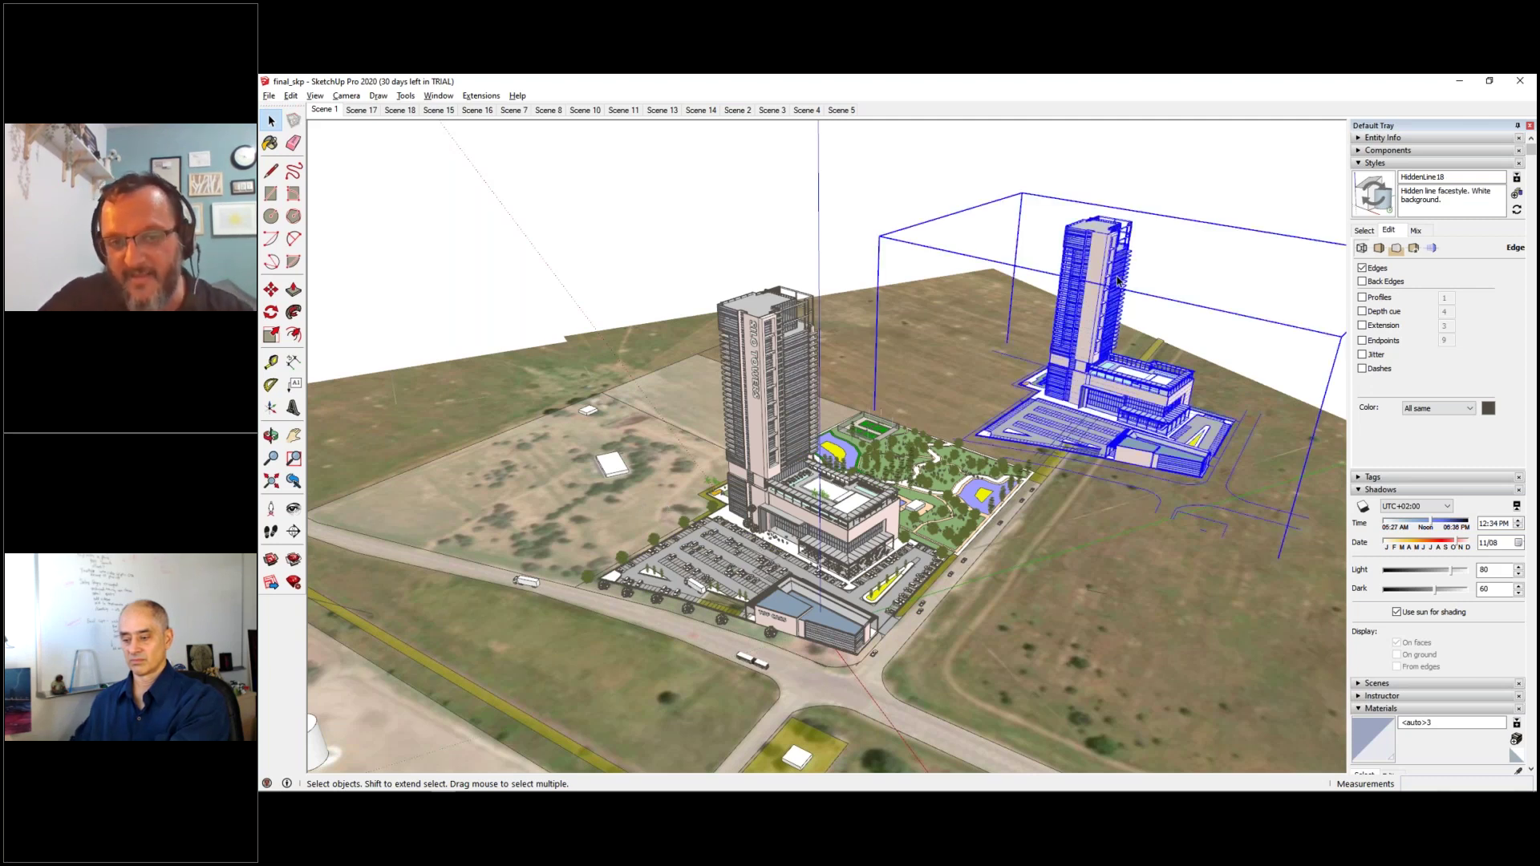
{"action": "key", "text": "Delete"}
- View the complex from the park side, from above with the surrounding silos and from near road level
{"action": "middle_click_drag", "start_coordinate": [1048, 551], "coordinate": [771, 539]}
{"action": "scroll", "coordinate": [887, 525], "scroll_direction": "up", "scroll_amount": 5}
{"action": "scroll", "coordinate": [882, 557], "scroll_direction": "down", "scroll_amount": 3}
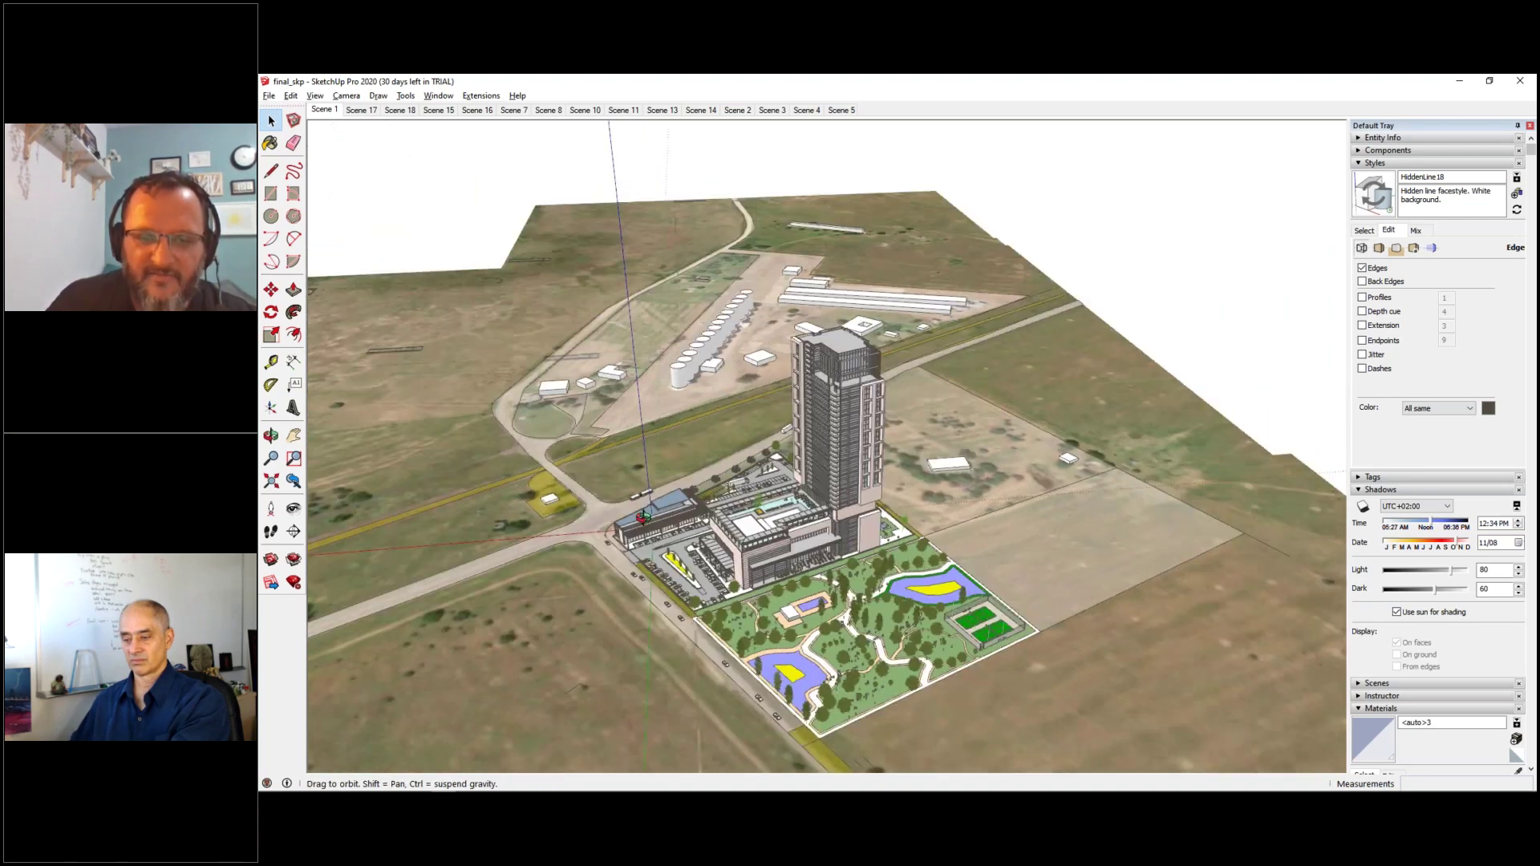
{"action": "scroll", "coordinate": [802, 577], "scroll_direction": "down", "scroll_amount": 2}
{"action": "scroll", "coordinate": [851, 641], "scroll_direction": "up", "scroll_amount": 2}
{"action": "scroll", "coordinate": [897, 698], "scroll_direction": "up", "scroll_amount": 6}
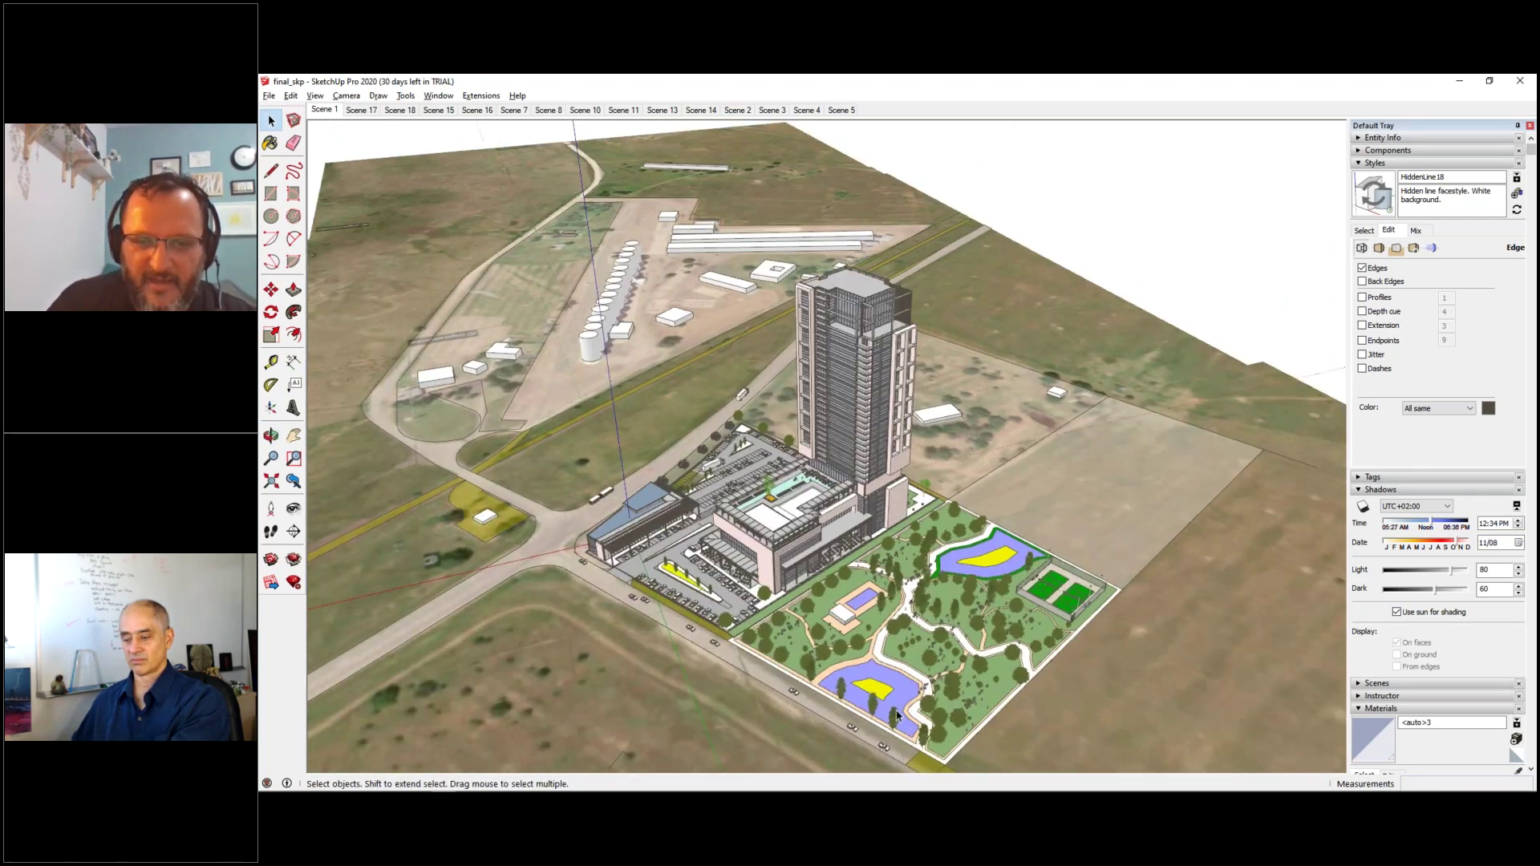
{"action": "middle_click_drag", "start_coordinate": [897, 686], "coordinate": [1016, 600]}
{"action": "scroll", "coordinate": [956, 668], "scroll_direction": "down", "scroll_amount": 2}
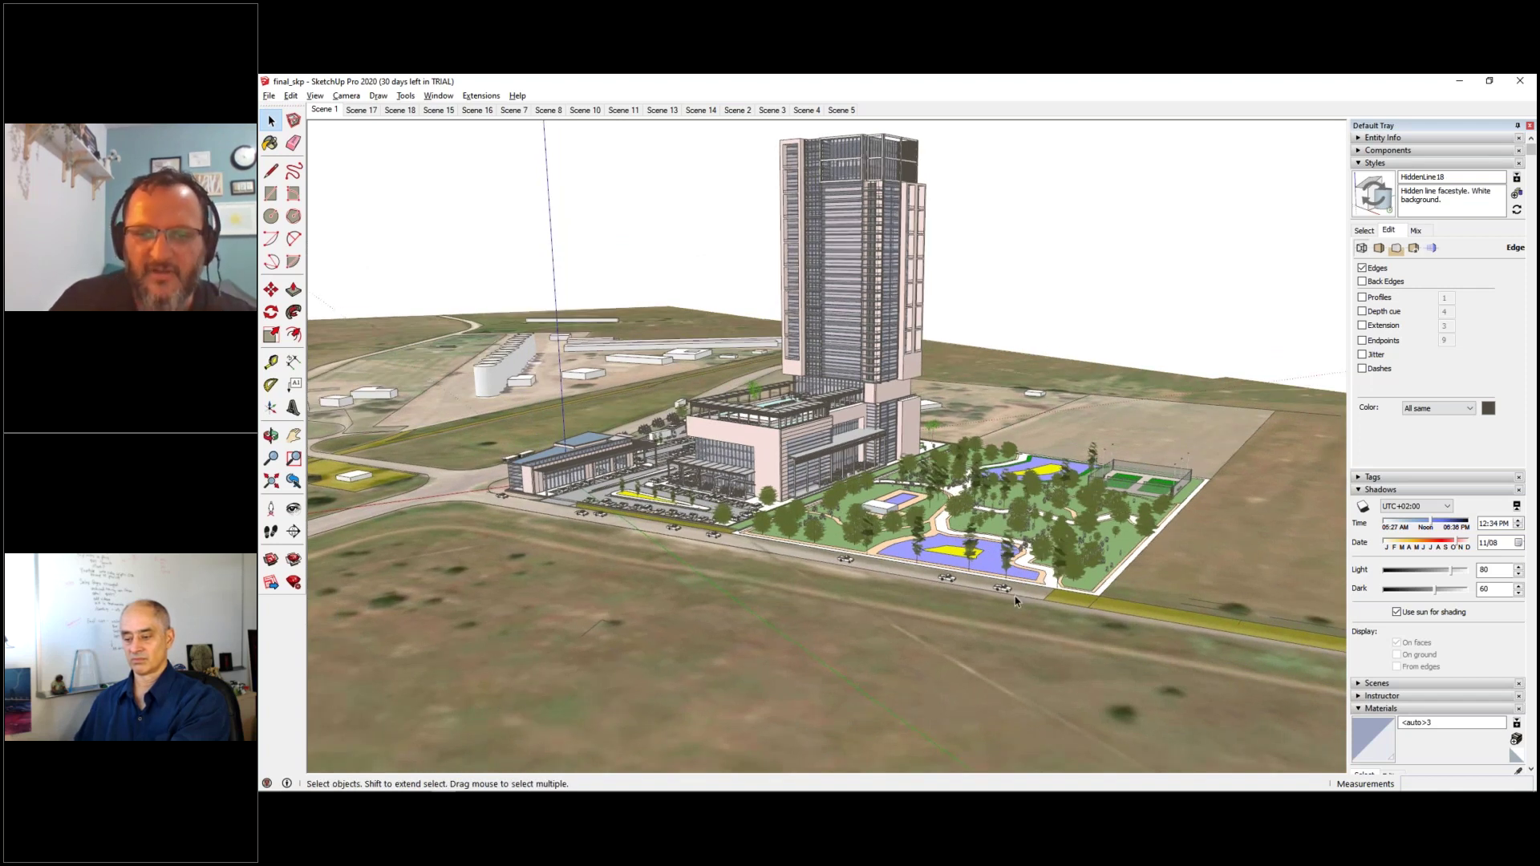
- View the complex from the road junction at Top Cars and examine the covered dining terrace up close
{"action": "middle_click_drag", "start_coordinate": [911, 662], "coordinate": [815, 490]}
{"action": "scroll", "coordinate": [548, 513], "scroll_direction": "down", "scroll_amount": 1}
{"action": "scroll", "coordinate": [856, 542], "scroll_direction": "up", "scroll_amount": 4}
{"action": "scroll", "coordinate": [856, 542], "scroll_direction": "up", "scroll_amount": 2}
{"action": "middle_click_drag", "start_coordinate": [760, 454], "coordinate": [718, 624]}
{"action": "scroll", "coordinate": [718, 625], "scroll_direction": "down", "scroll_amount": 2}
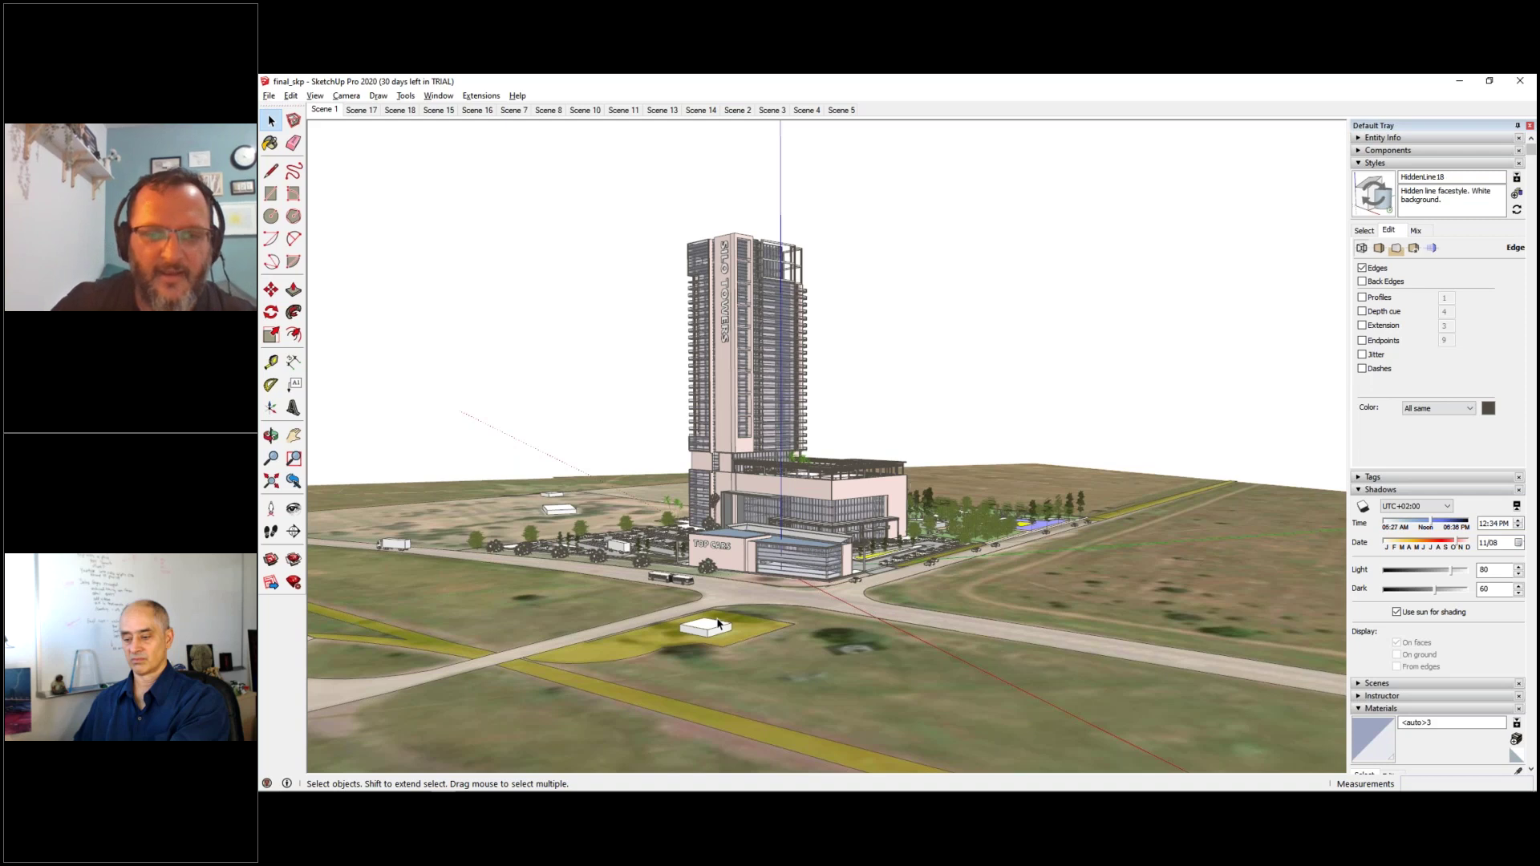
{"action": "scroll", "coordinate": [858, 311], "scroll_direction": "up", "scroll_amount": 2}
{"action": "middle_click_drag", "start_coordinate": [858, 311], "coordinate": [812, 625]}
{"action": "scroll", "coordinate": [784, 618], "scroll_direction": "up", "scroll_amount": 10}
{"action": "scroll", "coordinate": [812, 624], "scroll_direction": "up", "scroll_amount": 10}
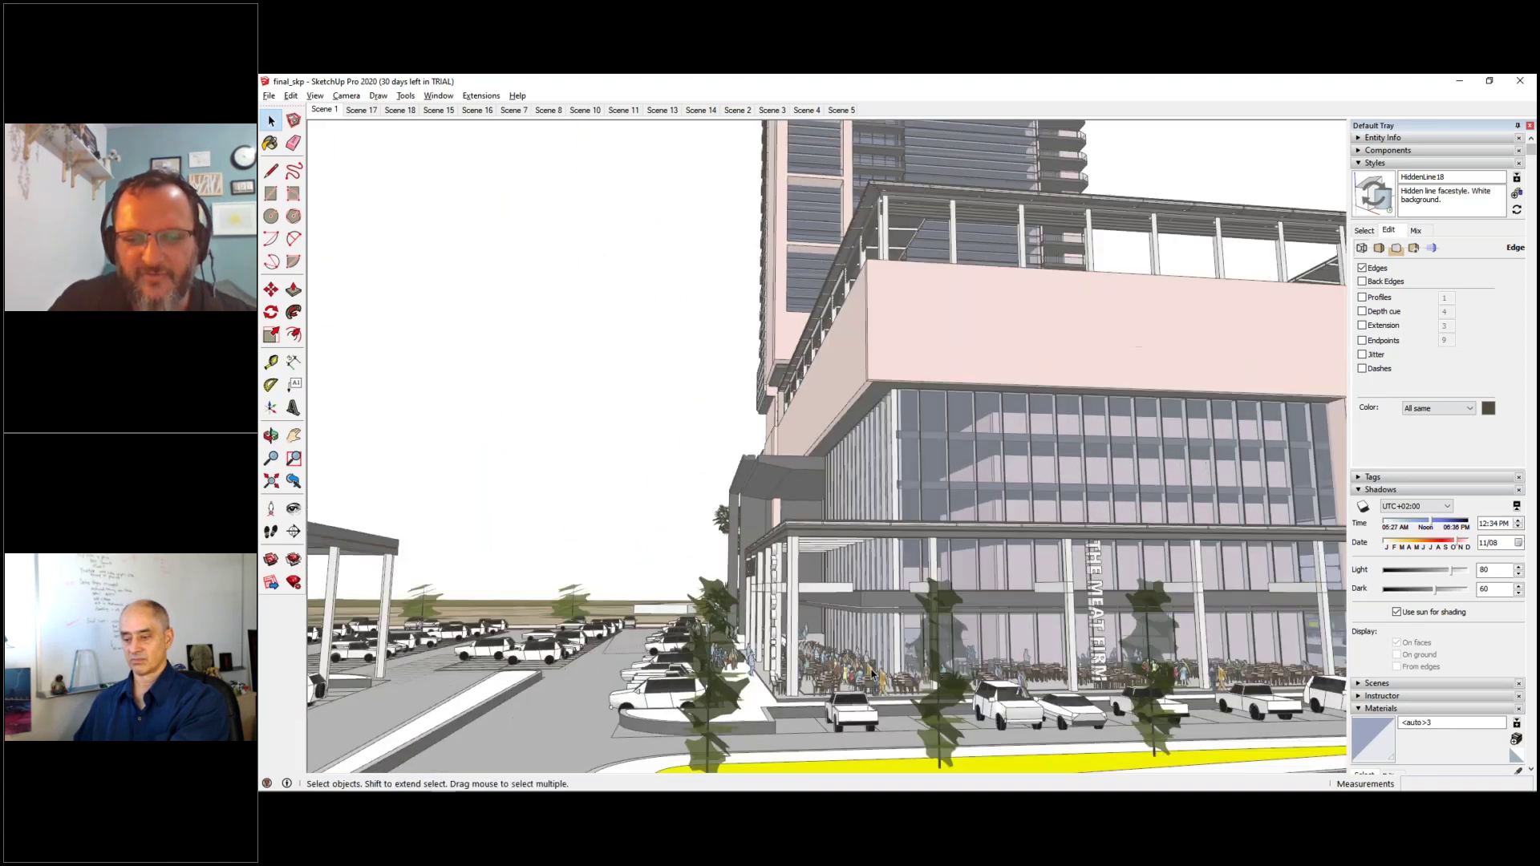
{"action": "scroll", "coordinate": [863, 698], "scroll_direction": "up", "scroll_amount": 8}
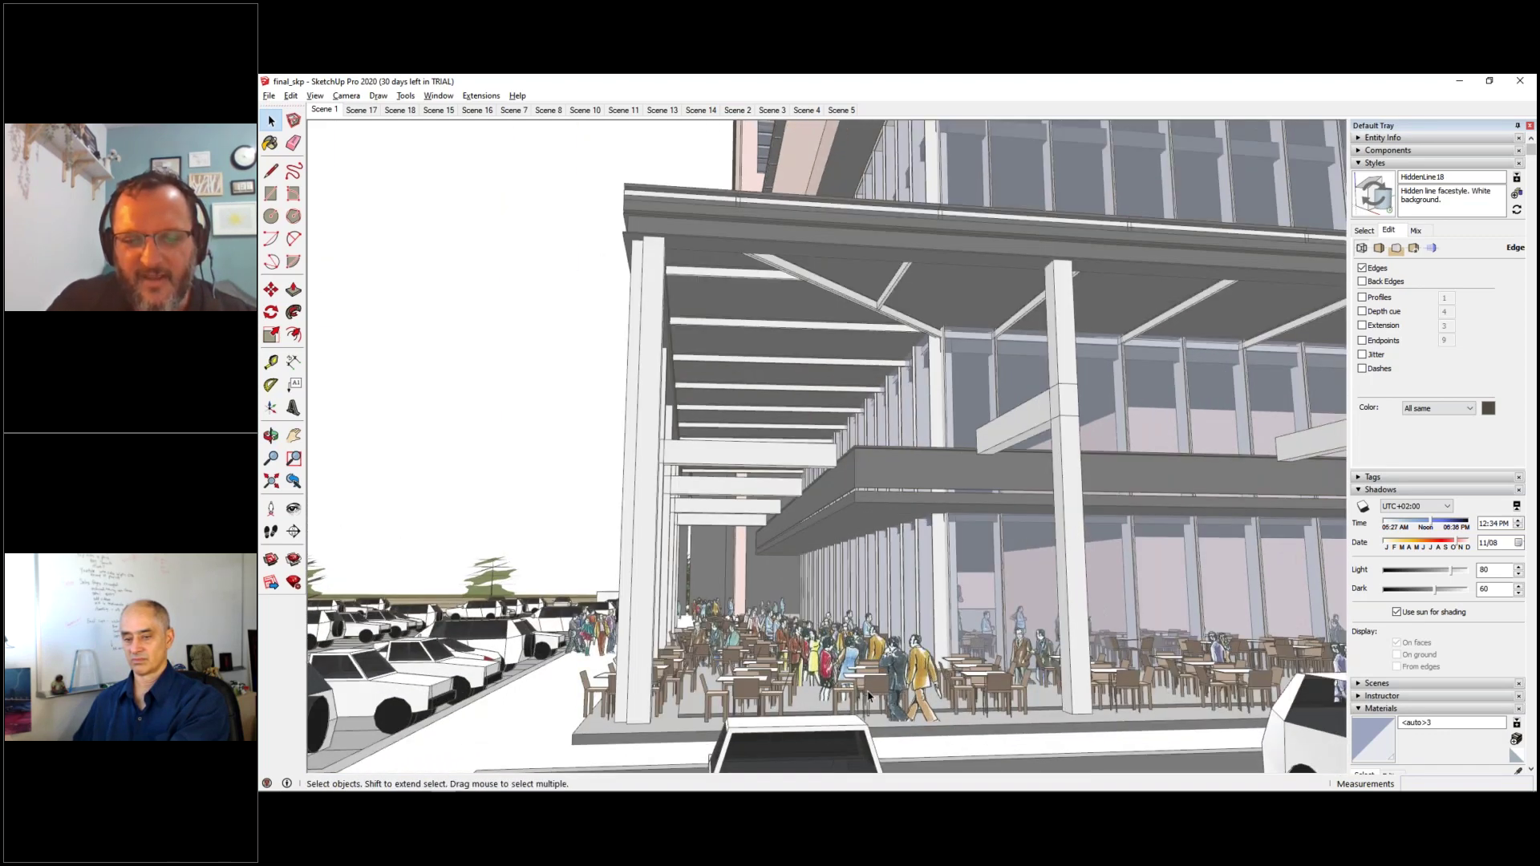
{"action": "middle_click_drag", "start_coordinate": [932, 691], "coordinate": [852, 450]}
- Turn on shadows for the whole complex and set the time of day to 01:51 PM
{"action": "scroll", "coordinate": [728, 511], "scroll_direction": "down", "scroll_amount": 10}
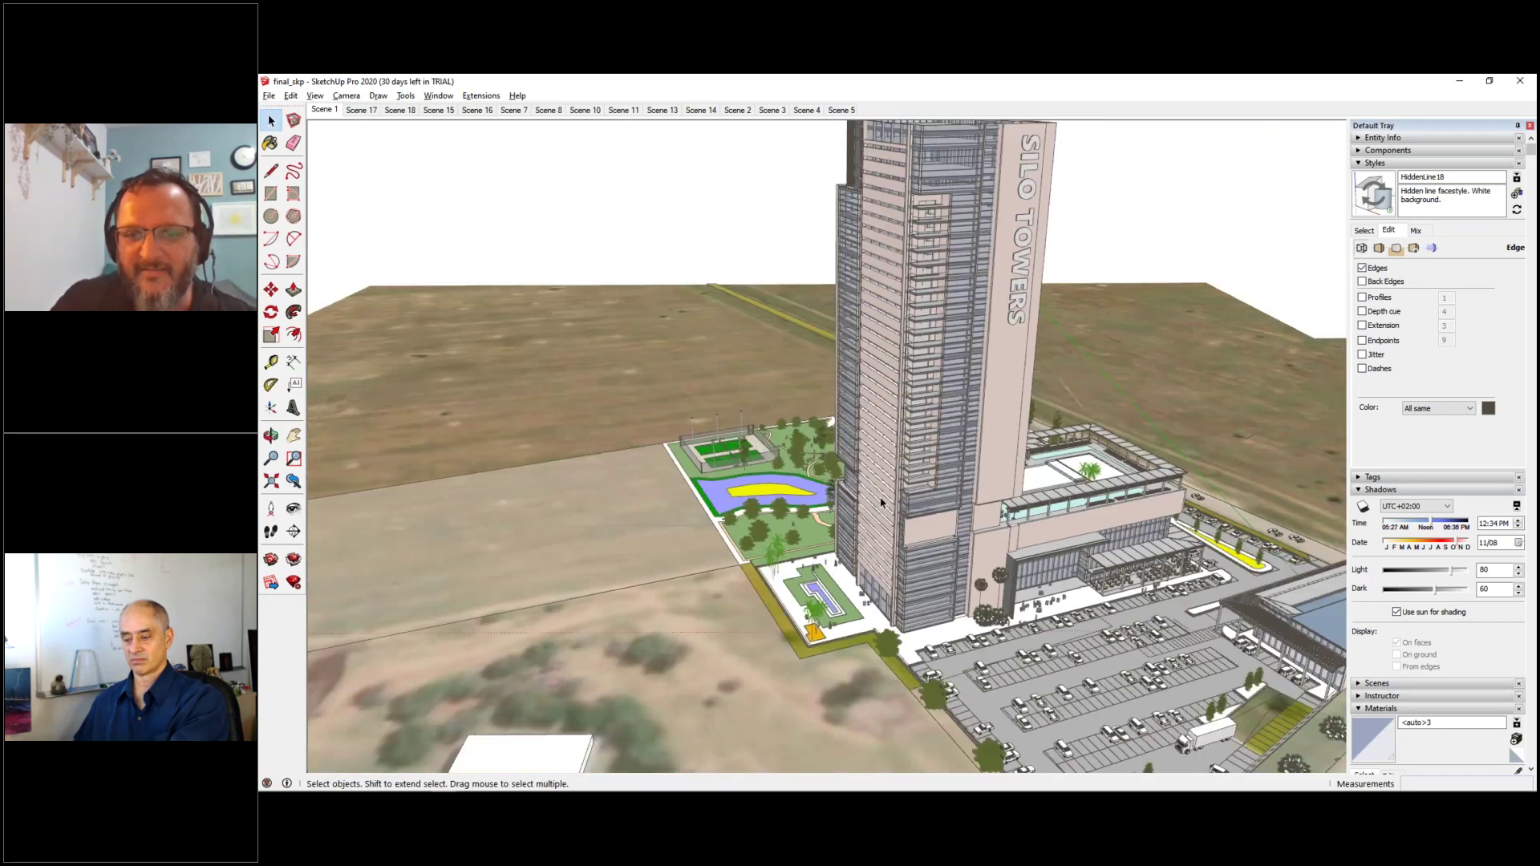
{"action": "middle_click_drag", "start_coordinate": [728, 511], "coordinate": [802, 494]}
{"action": "scroll", "coordinate": [803, 493], "scroll_direction": "up", "scroll_amount": 4}
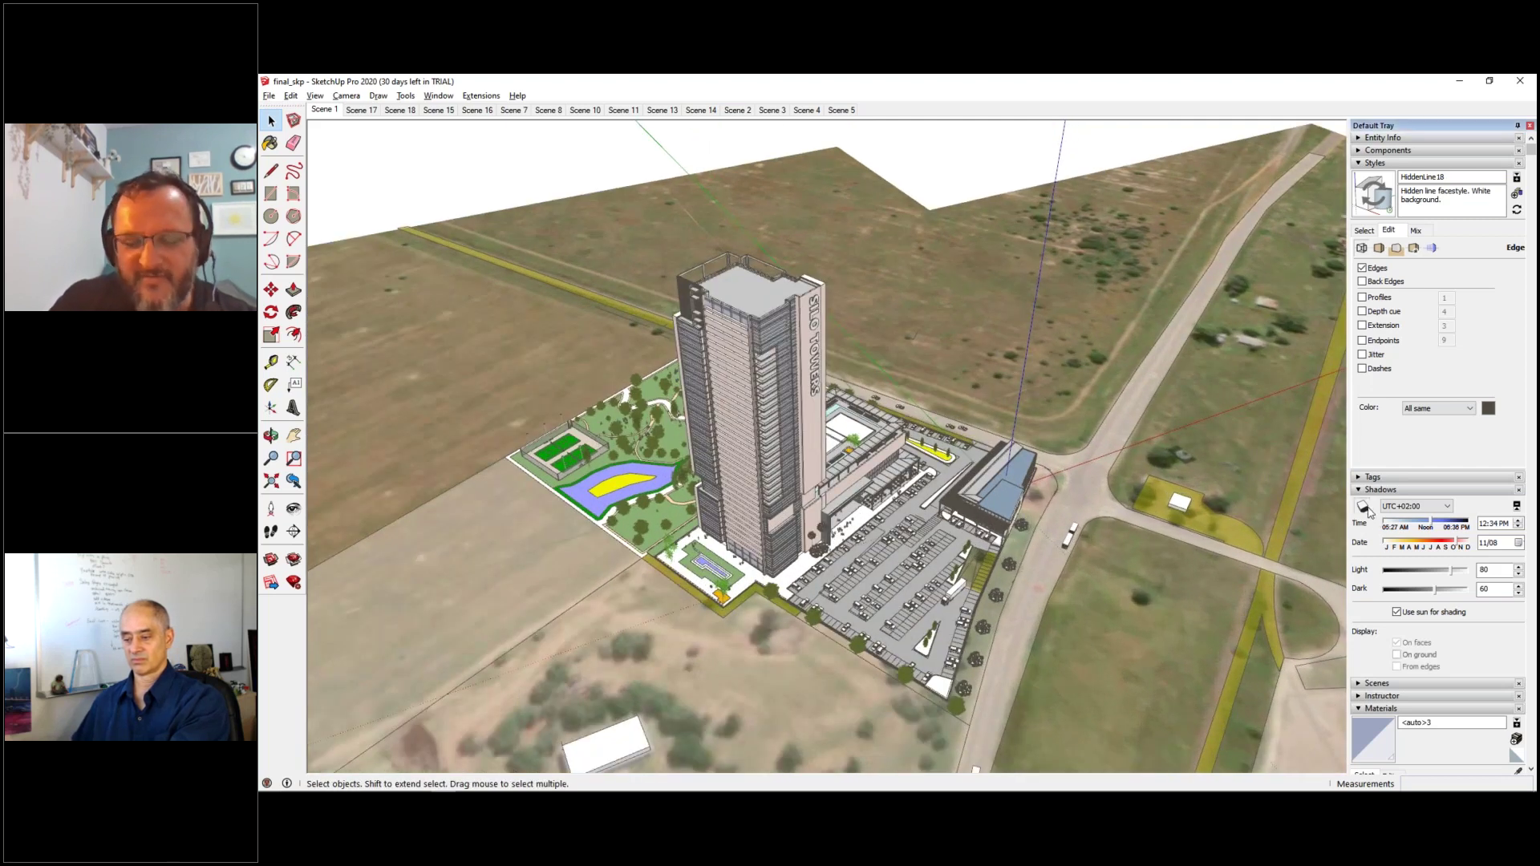
{"action": "left_click", "coordinate": [1366, 510]}
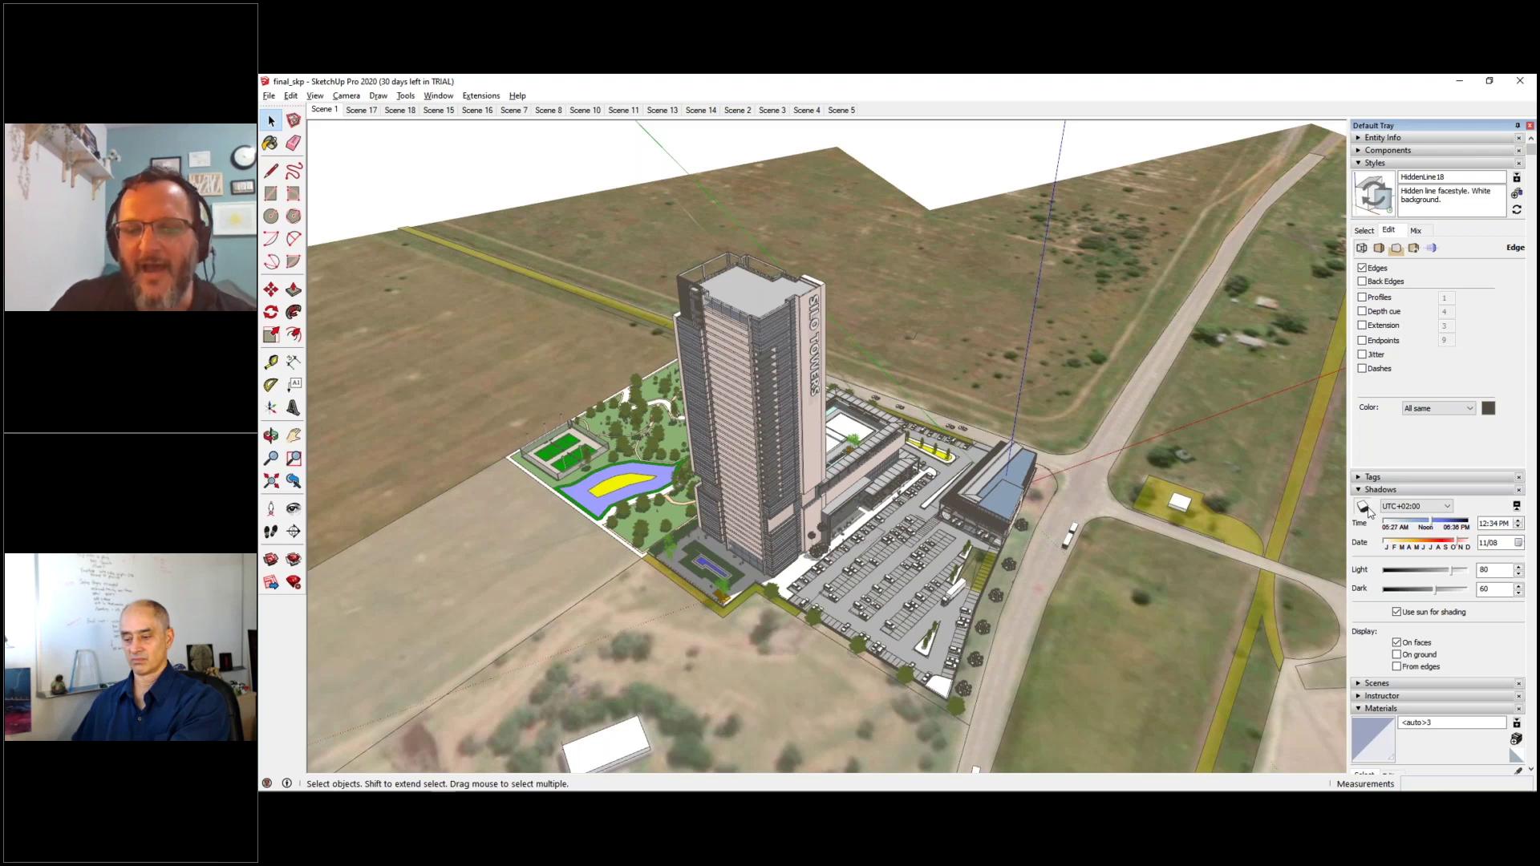
{"action": "left_click_drag", "start_coordinate": [1429, 521], "coordinate": [1440, 522]}
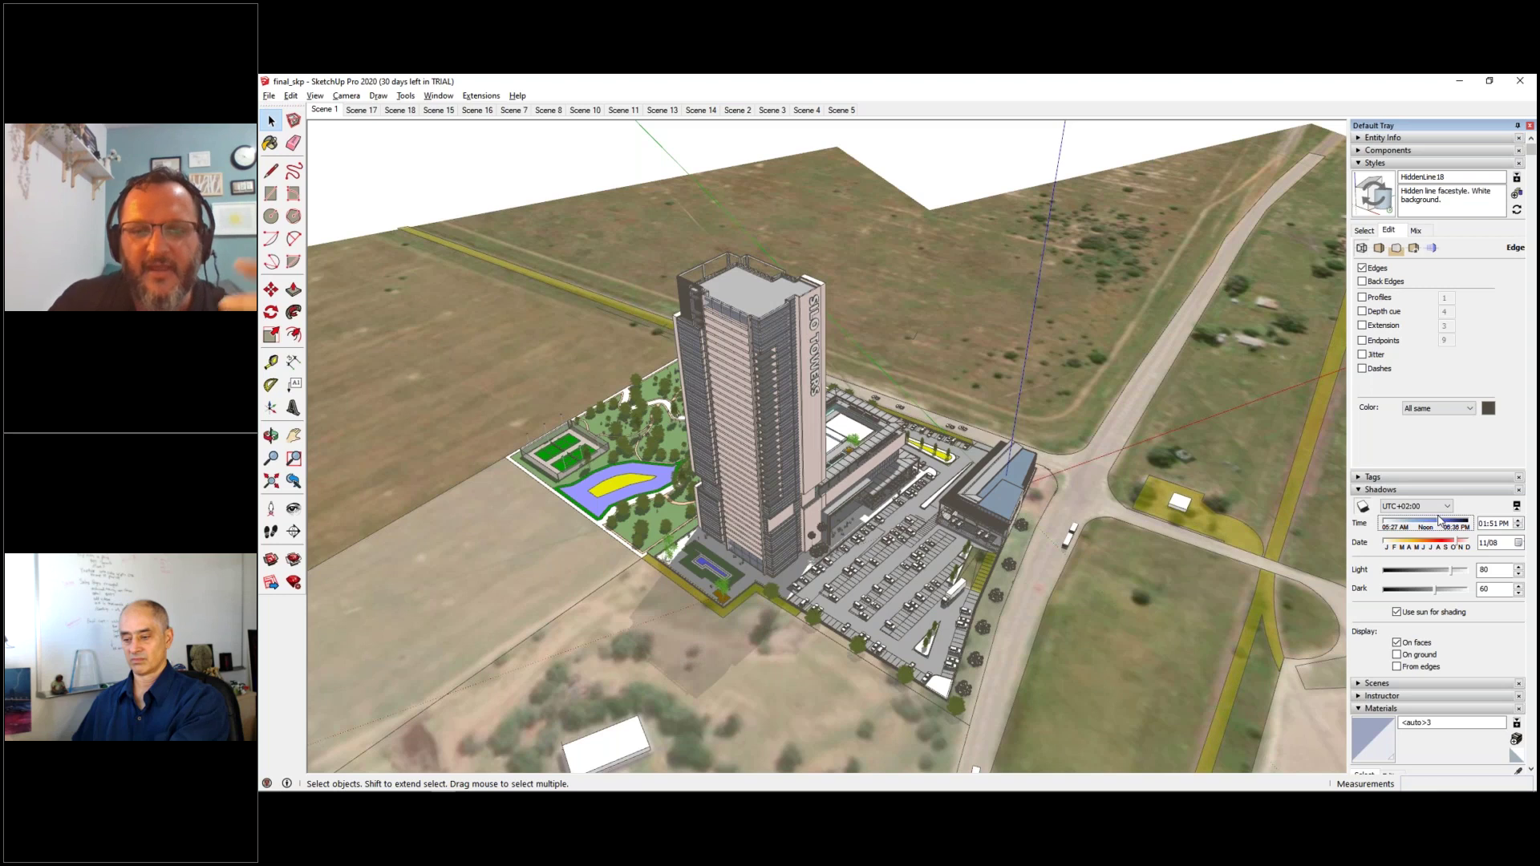
- Set the shadow time to 11:16 AM for the view from the Top Cars corner
{"action": "middle_click_drag", "start_coordinate": [803, 477], "coordinate": [808, 548]}
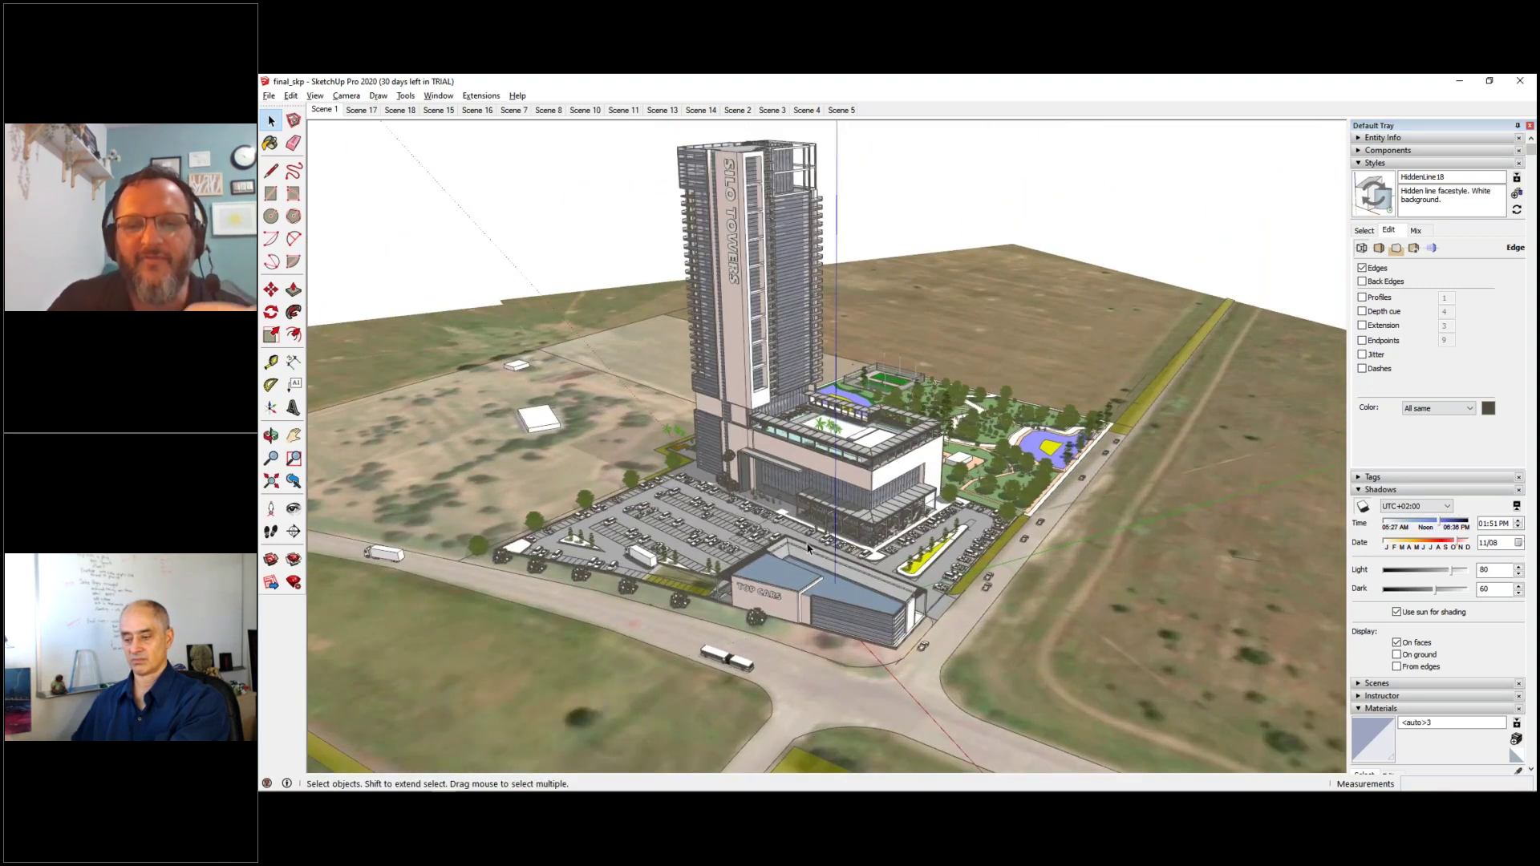
{"action": "scroll", "coordinate": [818, 537], "scroll_direction": "up", "scroll_amount": 1}
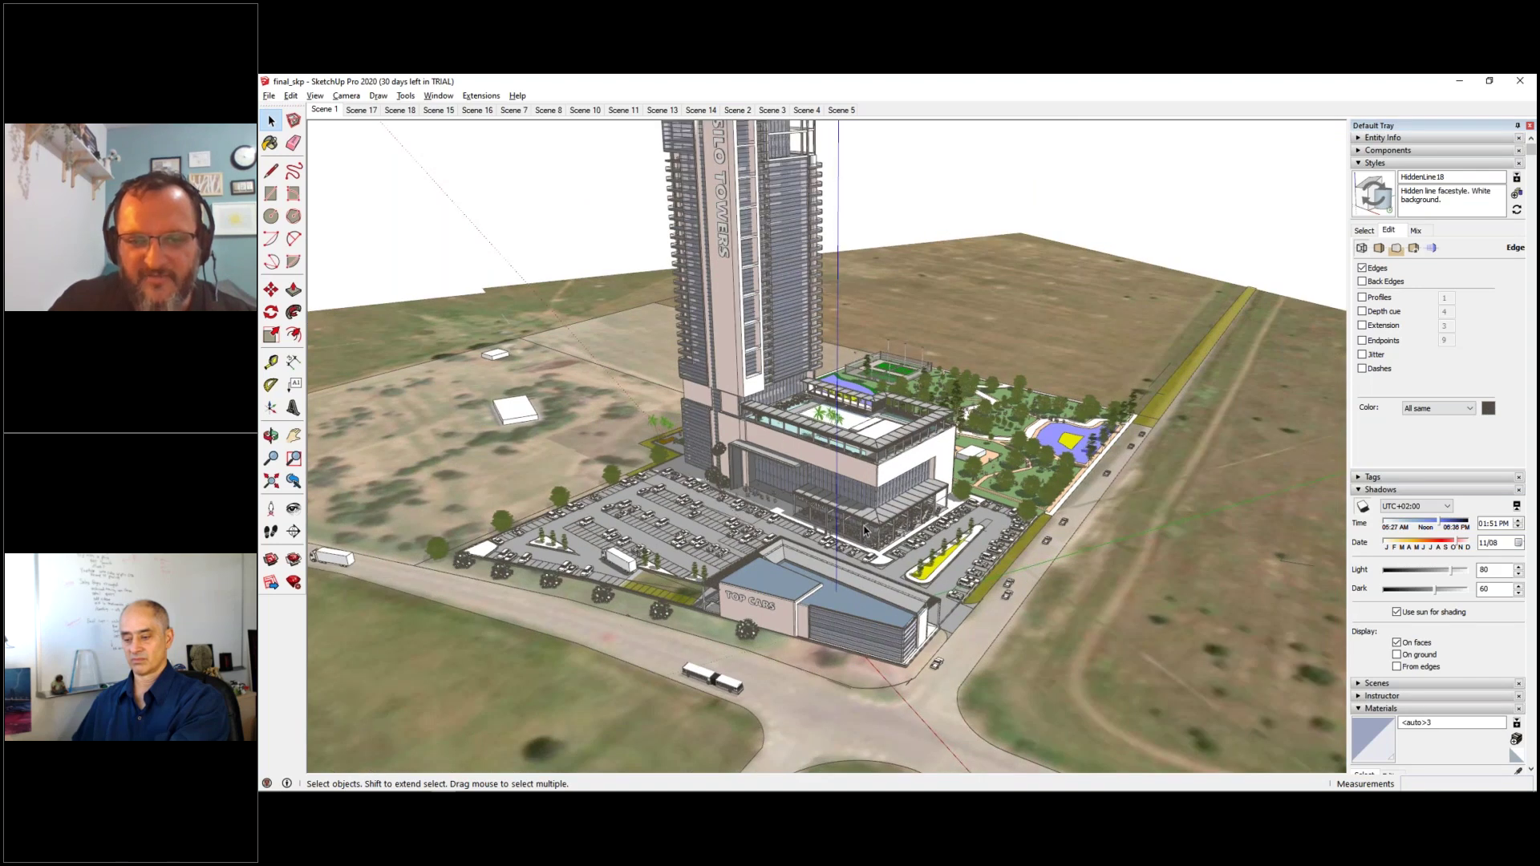
{"action": "scroll", "coordinate": [860, 527], "scroll_direction": "up", "scroll_amount": 2}
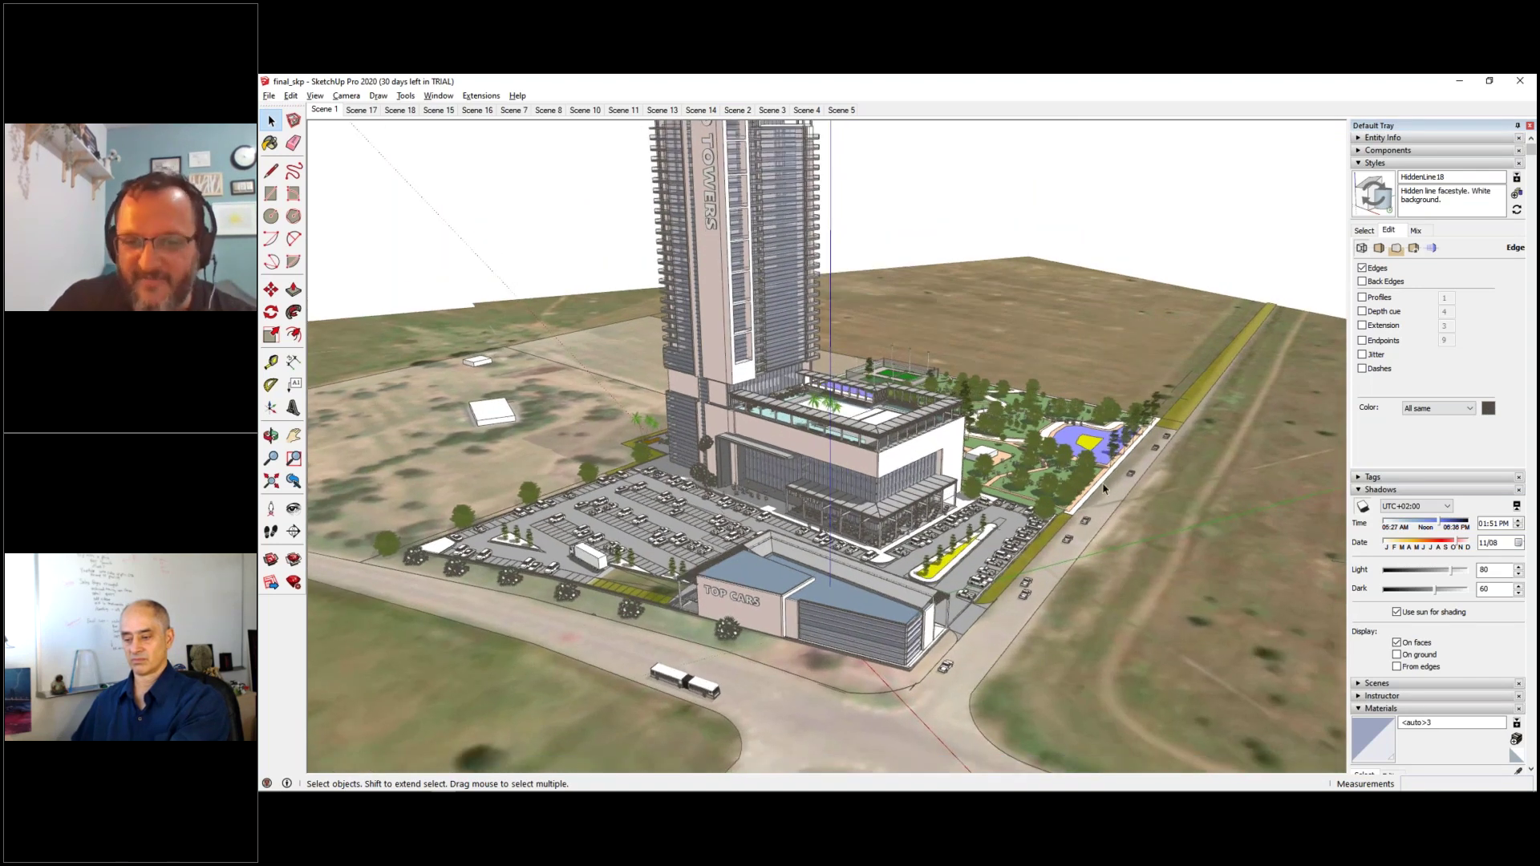
{"action": "left_click_drag", "start_coordinate": [1429, 526], "coordinate": [1423, 524]}
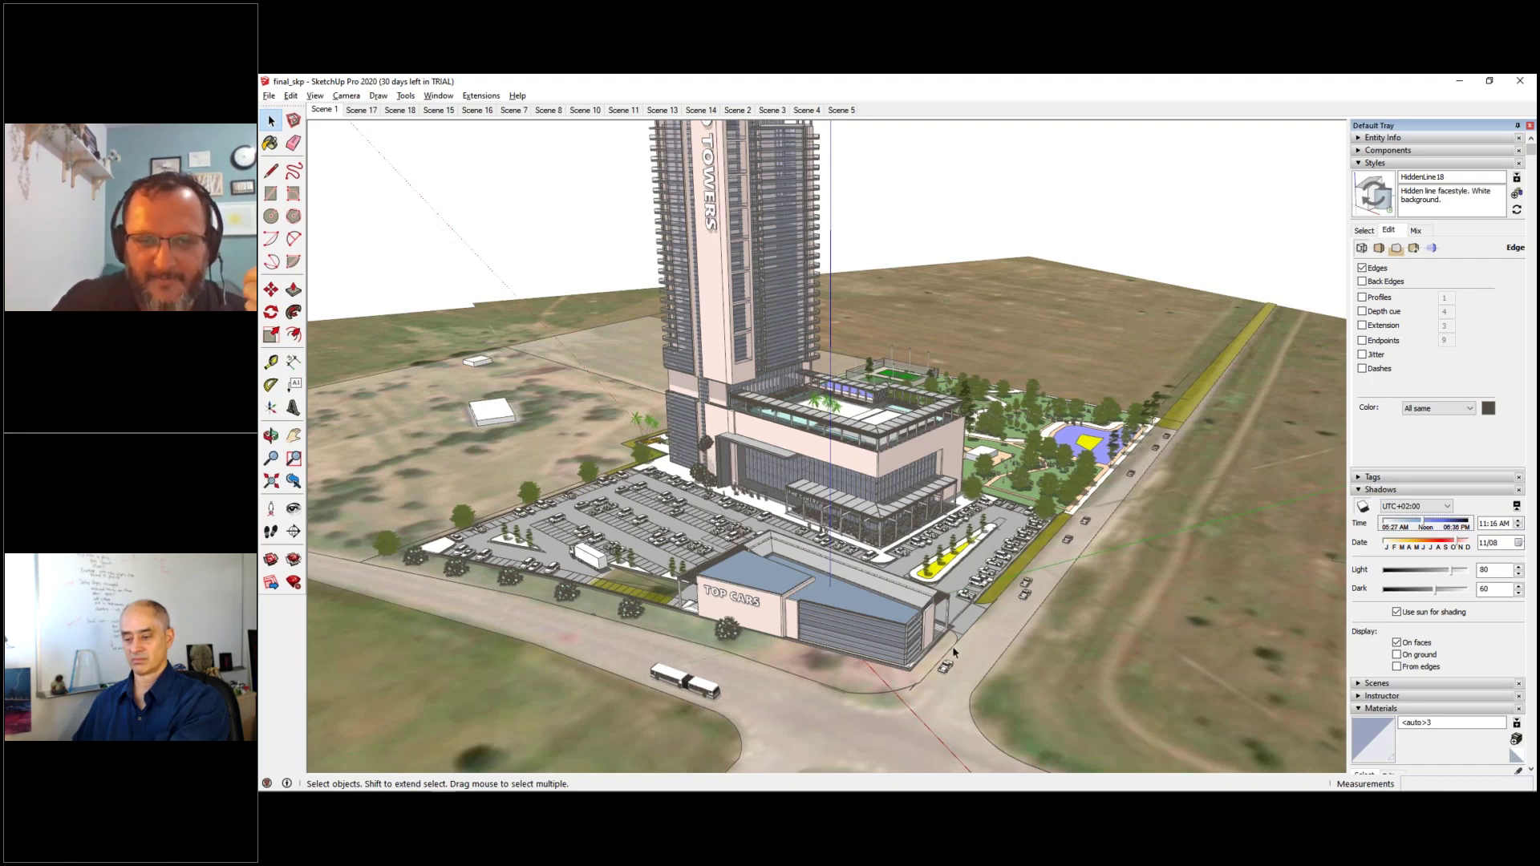
- View the shadowed complex from the Top Cars corner and near road level, including the tower, podium and park
{"action": "scroll", "coordinate": [952, 648], "scroll_direction": "down", "scroll_amount": 4}
{"action": "middle_click_drag", "start_coordinate": [952, 646], "coordinate": [1017, 505]}
{"action": "scroll", "coordinate": [1066, 638], "scroll_direction": "up", "scroll_amount": 2}
{"action": "scroll", "coordinate": [967, 469], "scroll_direction": "up", "scroll_amount": 5}
{"action": "scroll", "coordinate": [754, 588], "scroll_direction": "down", "scroll_amount": 2}
{"action": "middle_click_drag", "start_coordinate": [754, 588], "coordinate": [778, 466]}
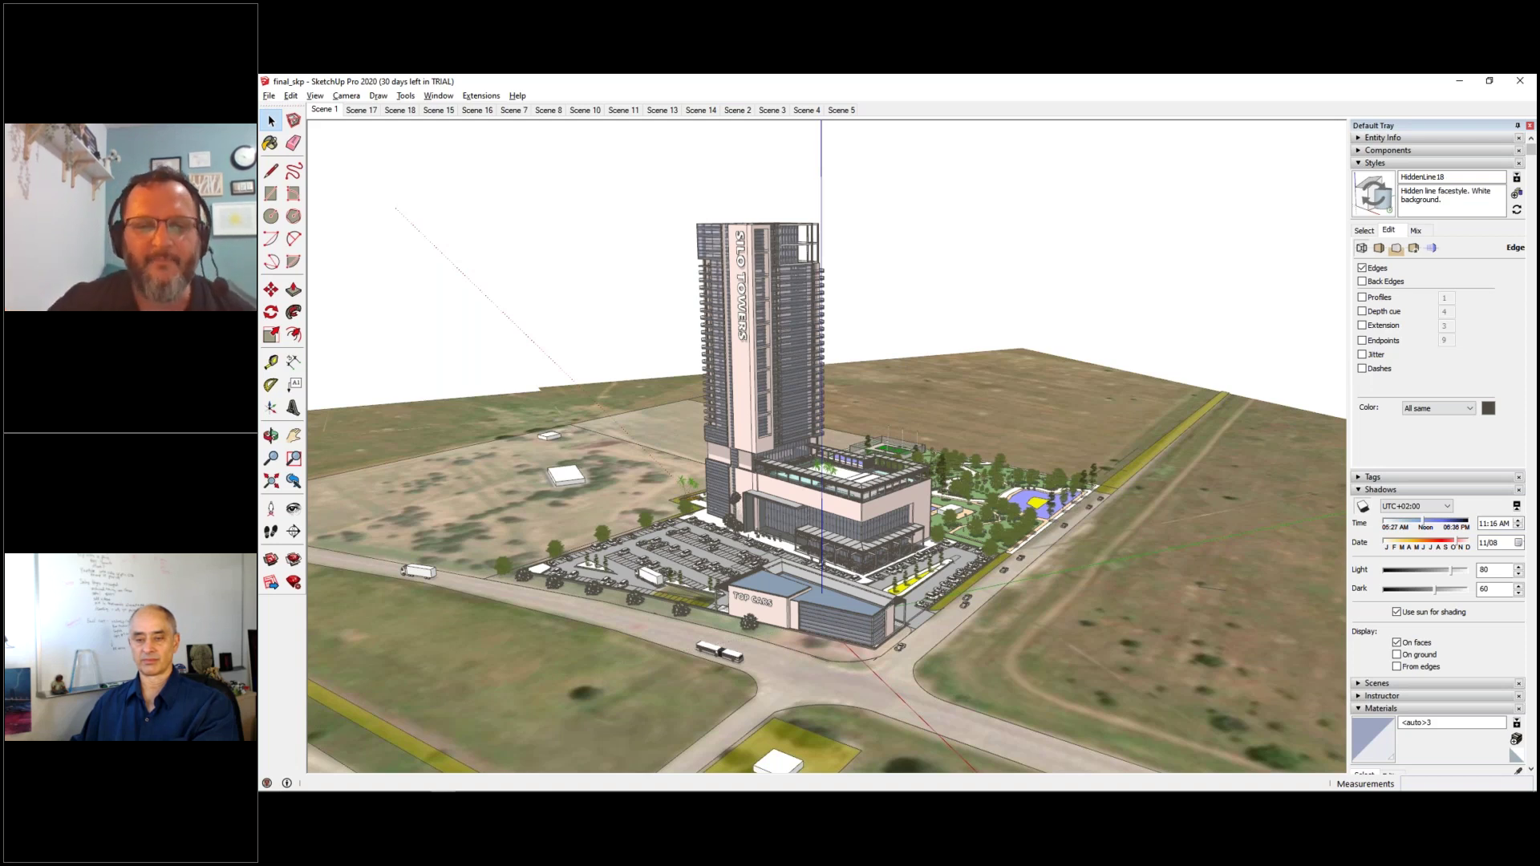
{"action": "middle_click_drag", "start_coordinate": [854, 499], "coordinate": [762, 373]}
{"action": "scroll", "coordinate": [877, 355], "scroll_direction": "up", "scroll_amount": 4}
{"action": "scroll", "coordinate": [915, 441], "scroll_direction": "up", "scroll_amount": 2}
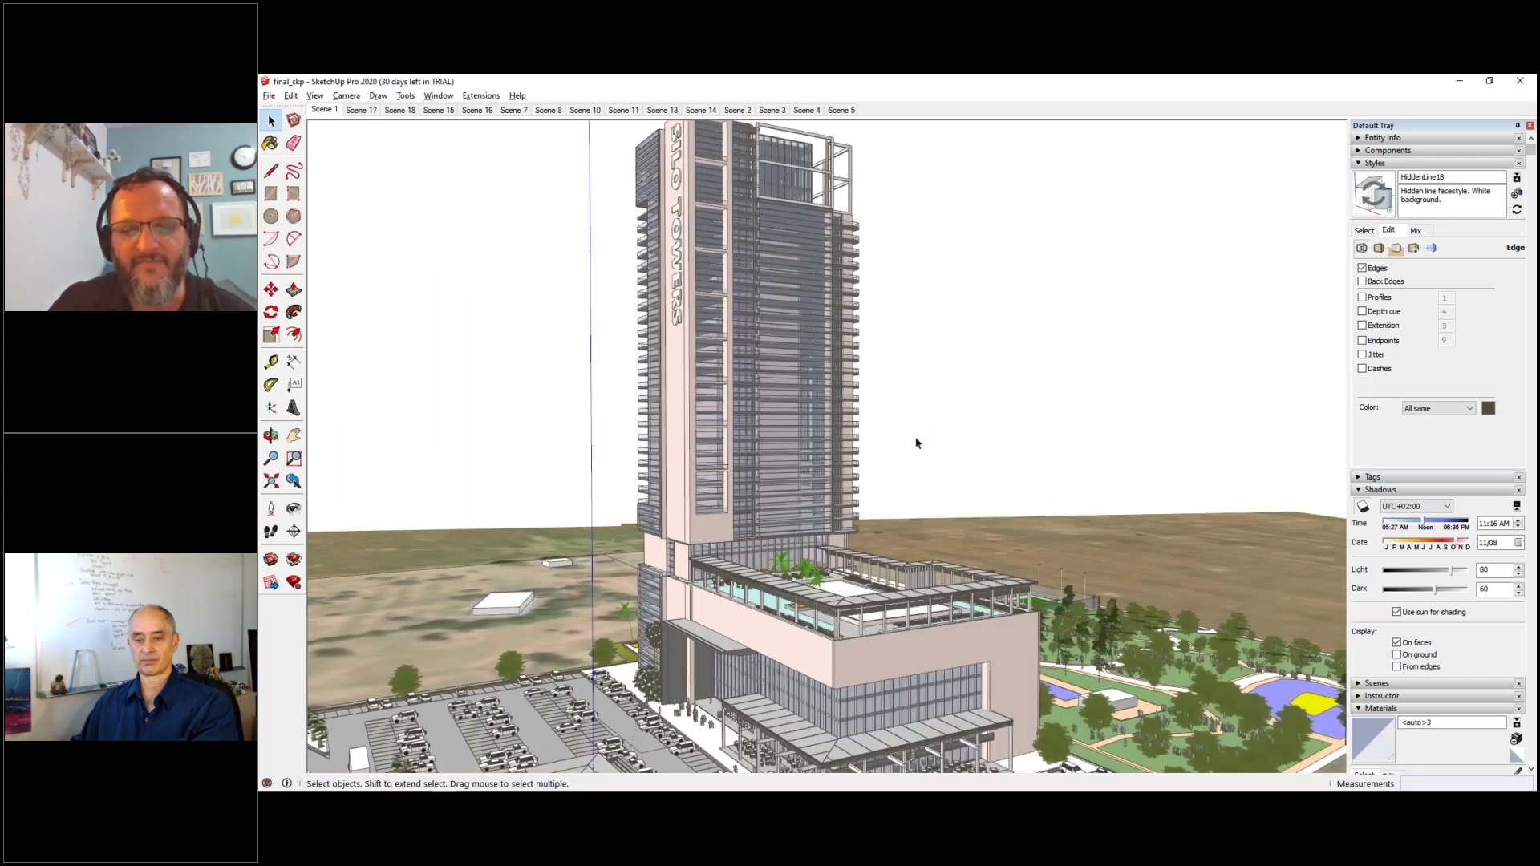
{"action": "scroll", "coordinate": [746, 550], "scroll_direction": "down", "scroll_amount": 5}
{"action": "middle_click_drag", "start_coordinate": [746, 550], "coordinate": [682, 493]}
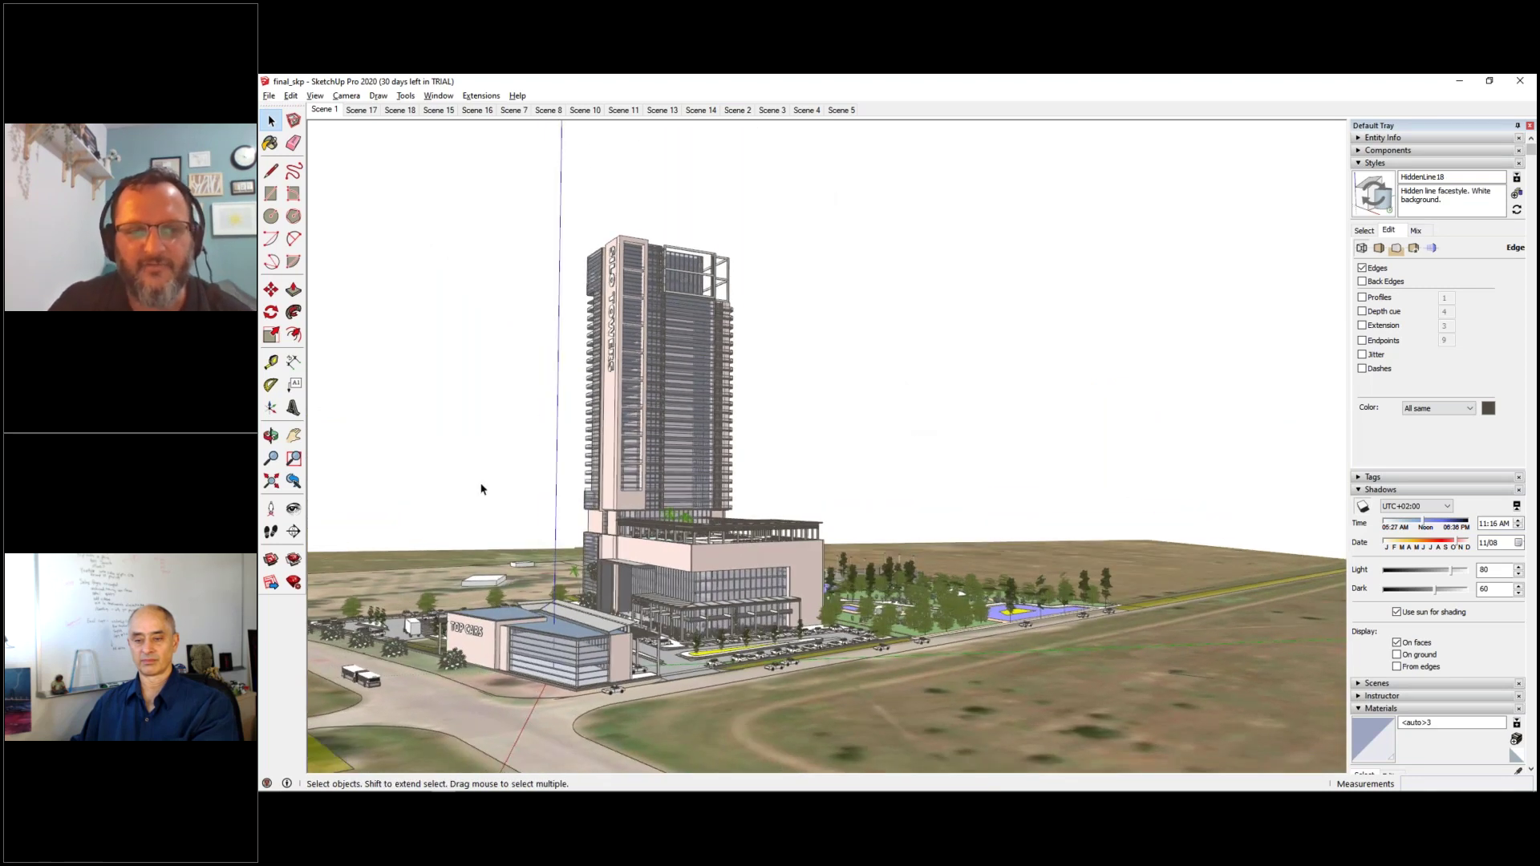
- Examine the podium from the Top Cars corner down to the Pappas Pizza and The Bakery terrace and the glazed main entrance
{"action": "scroll", "coordinate": [481, 489], "scroll_direction": "up", "scroll_amount": 2}
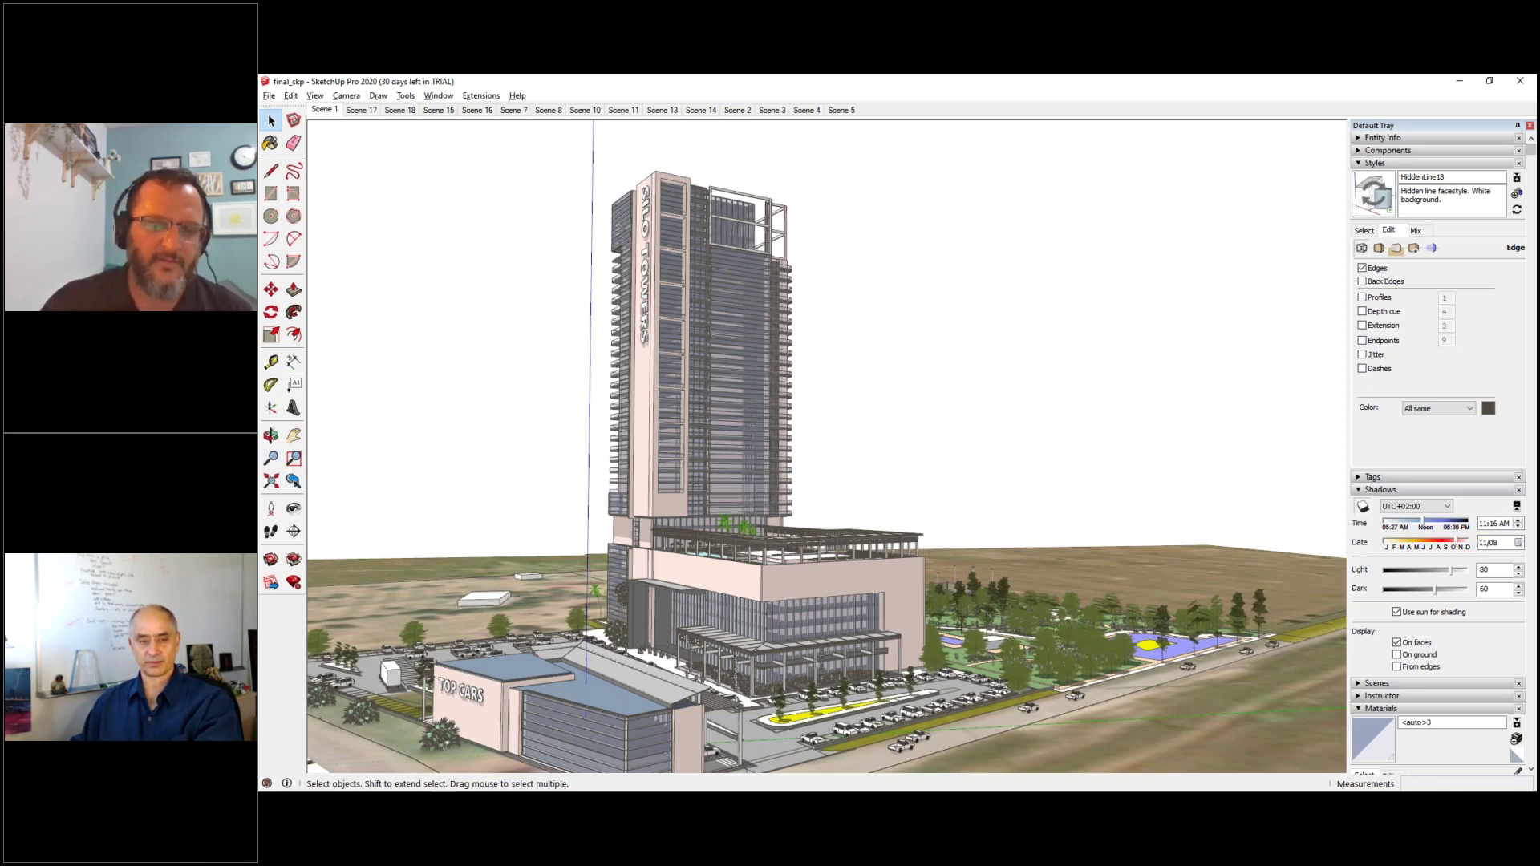
{"action": "middle_click_drag", "start_coordinate": [708, 394], "coordinate": [551, 738]}
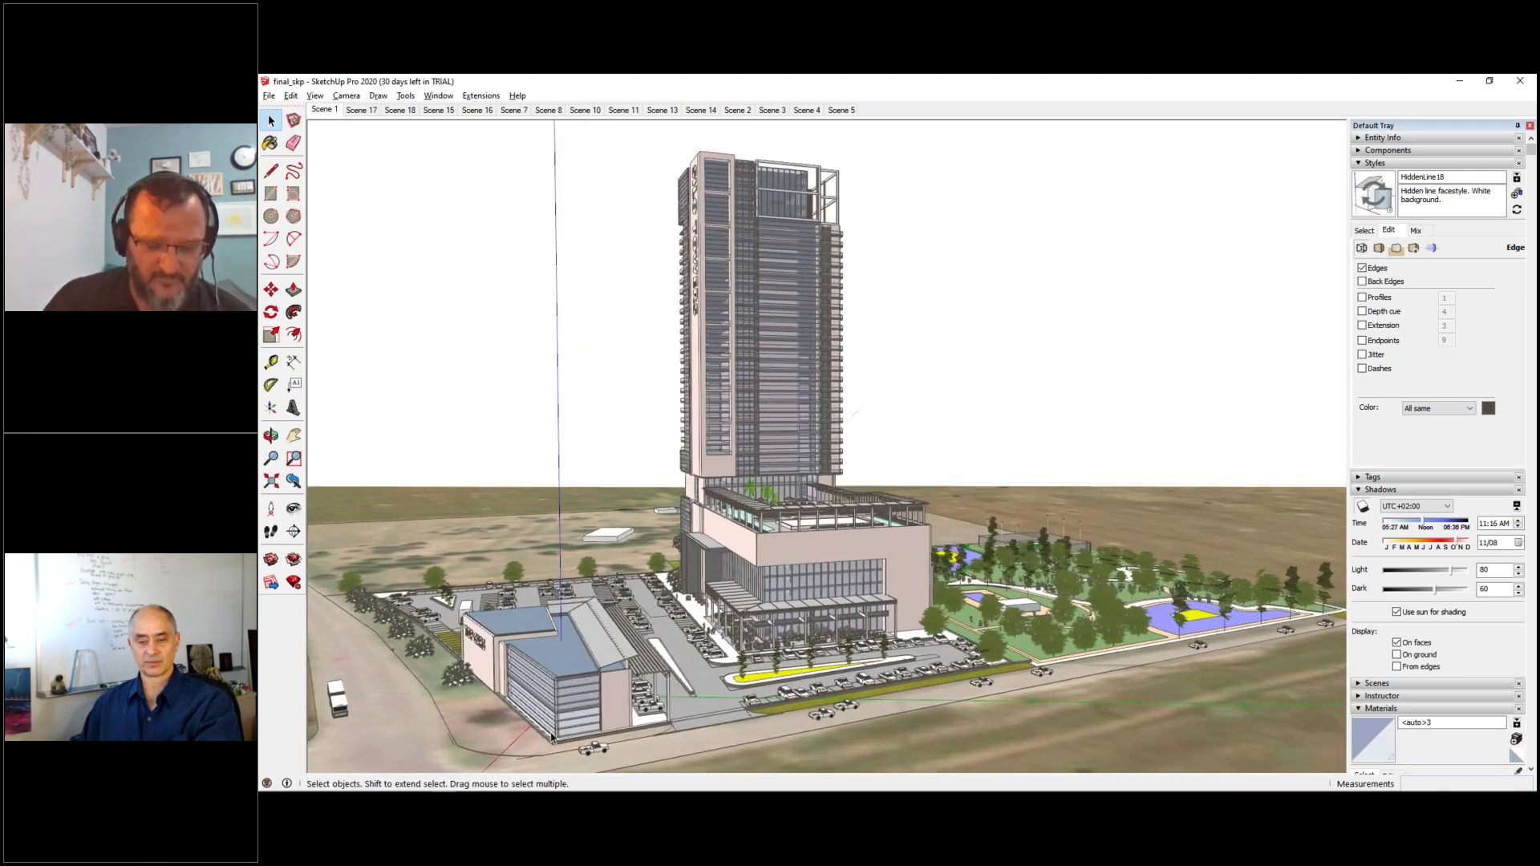
{"action": "scroll", "coordinate": [802, 641], "scroll_direction": "up", "scroll_amount": 10}
{"action": "middle_click_drag", "start_coordinate": [857, 653], "coordinate": [851, 562]}
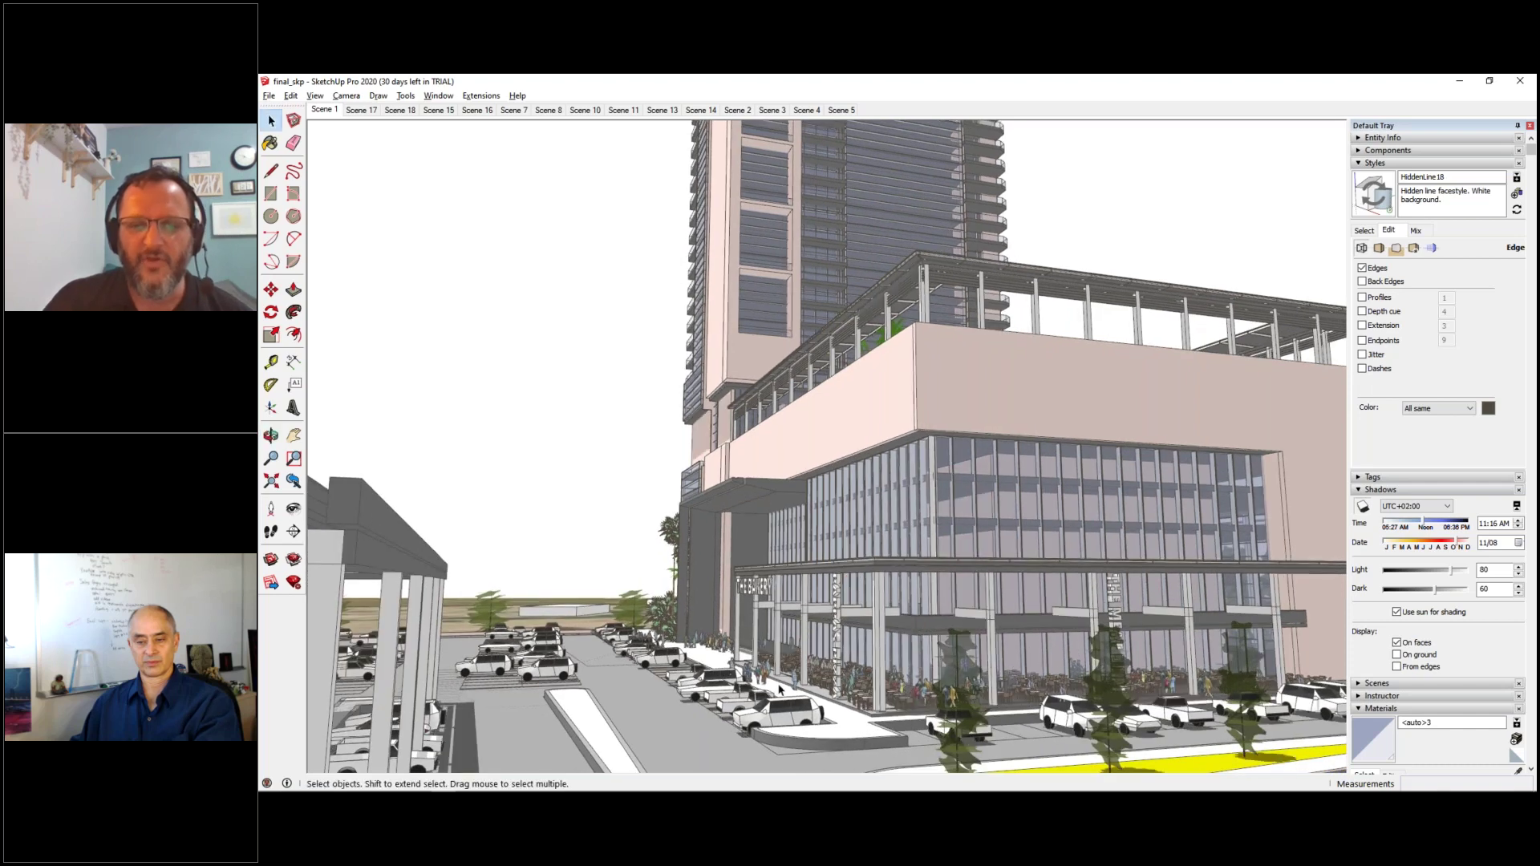
{"action": "scroll", "coordinate": [781, 688], "scroll_direction": "up", "scroll_amount": 6}
{"action": "middle_click_drag", "start_coordinate": [727, 660], "coordinate": [774, 659]}
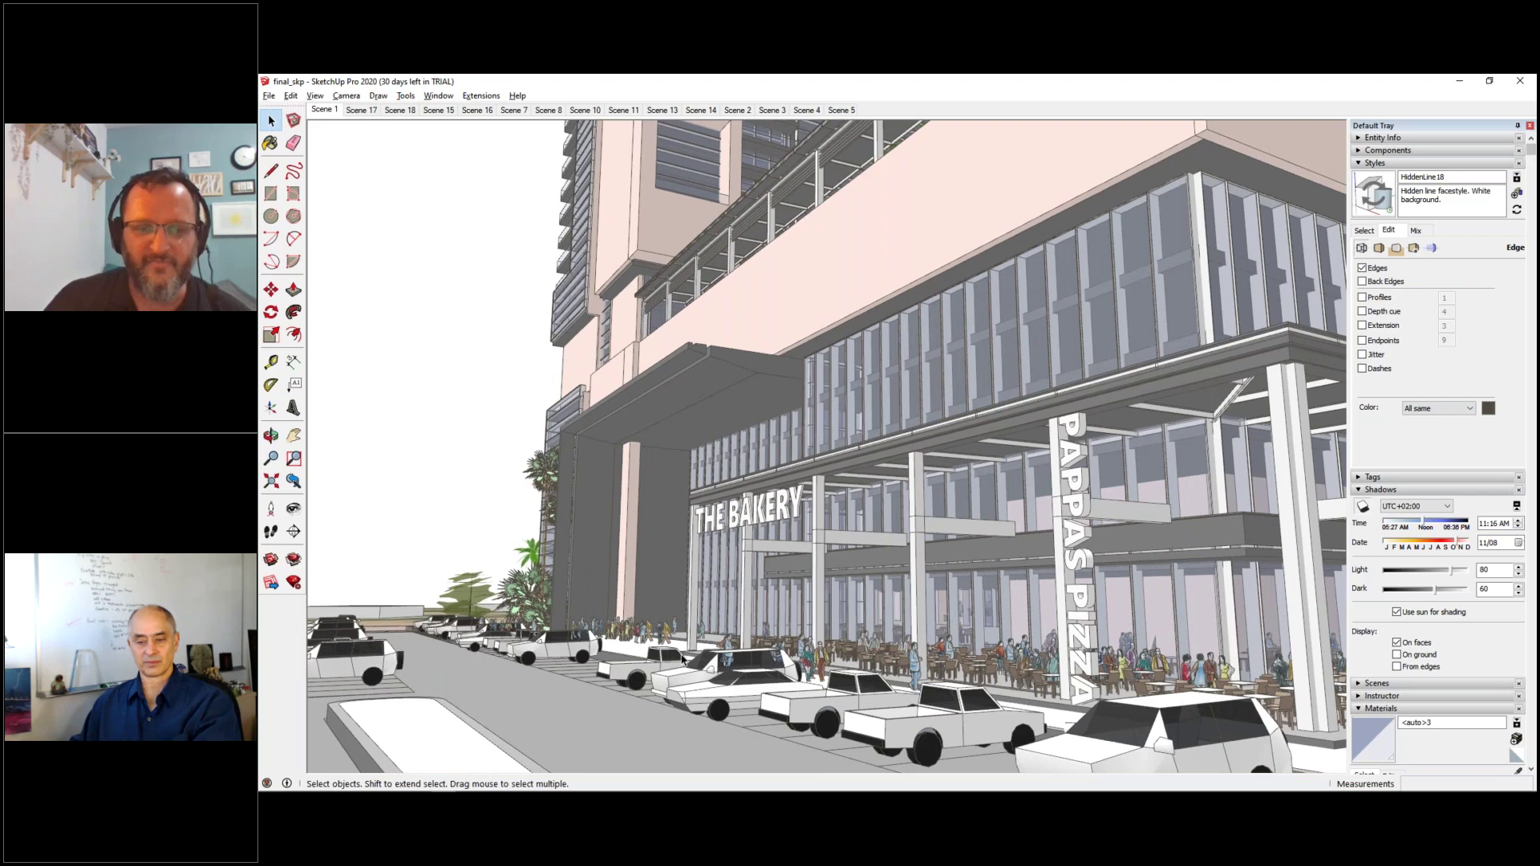
{"action": "scroll", "coordinate": [741, 646], "scroll_direction": "up", "scroll_amount": 5}
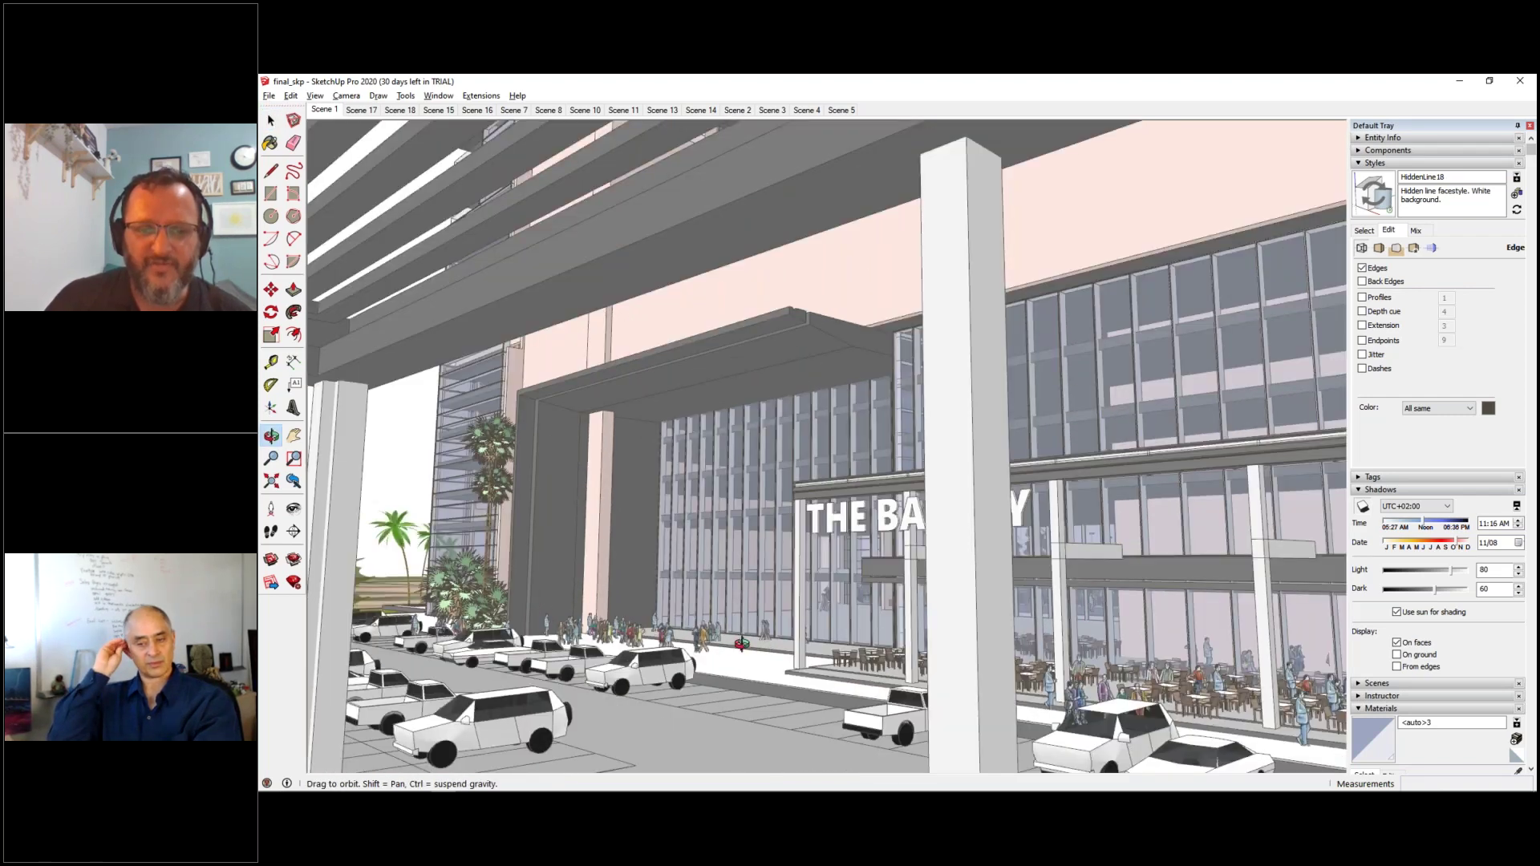
{"action": "middle_click_drag", "start_coordinate": [742, 644], "coordinate": [988, 571]}
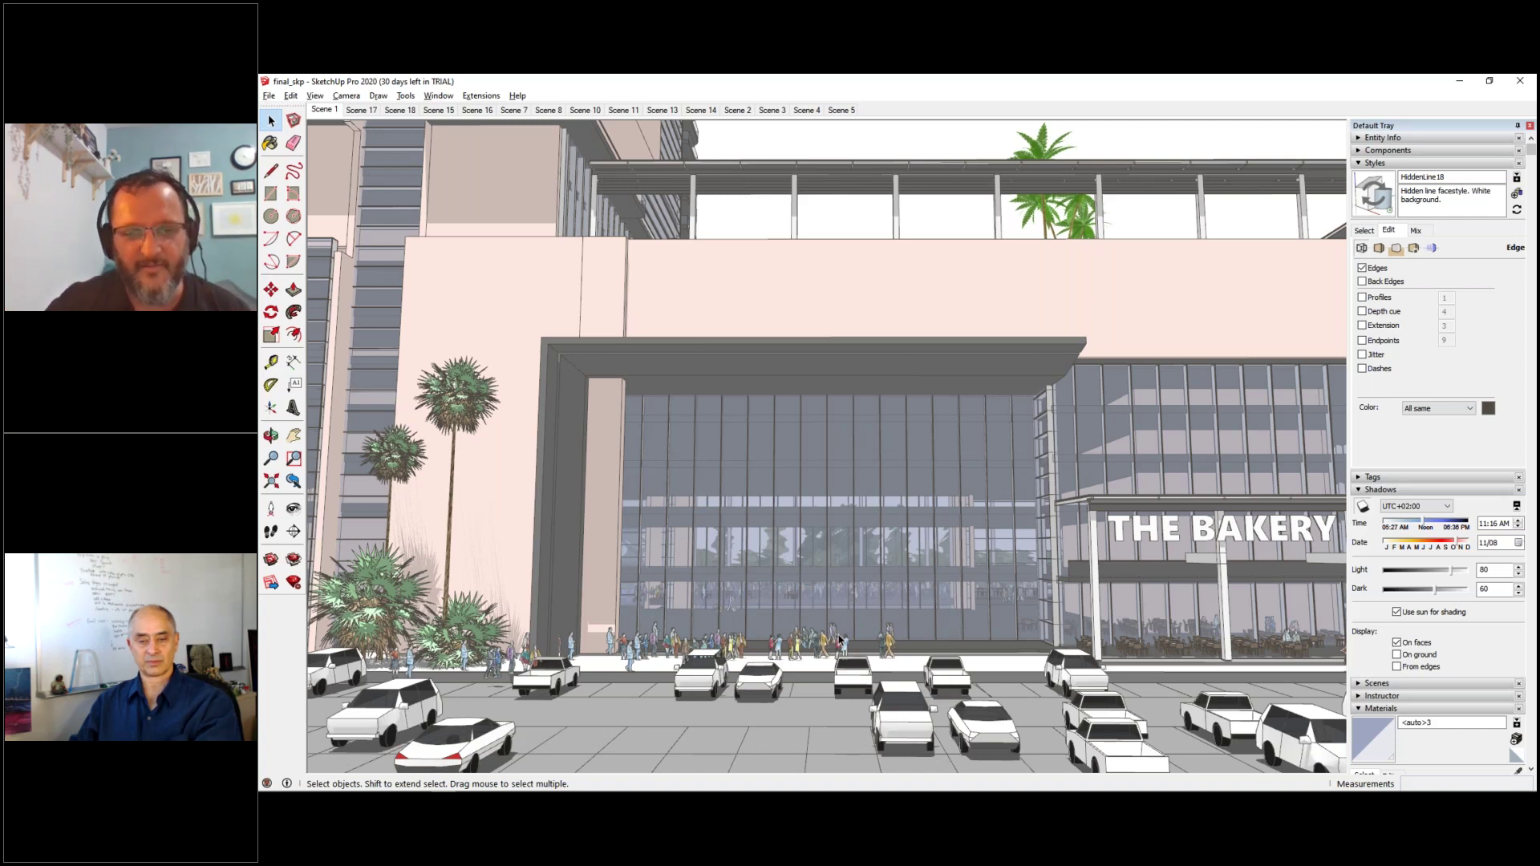
{"action": "middle_click_drag", "start_coordinate": [990, 618], "coordinate": [1025, 409]}
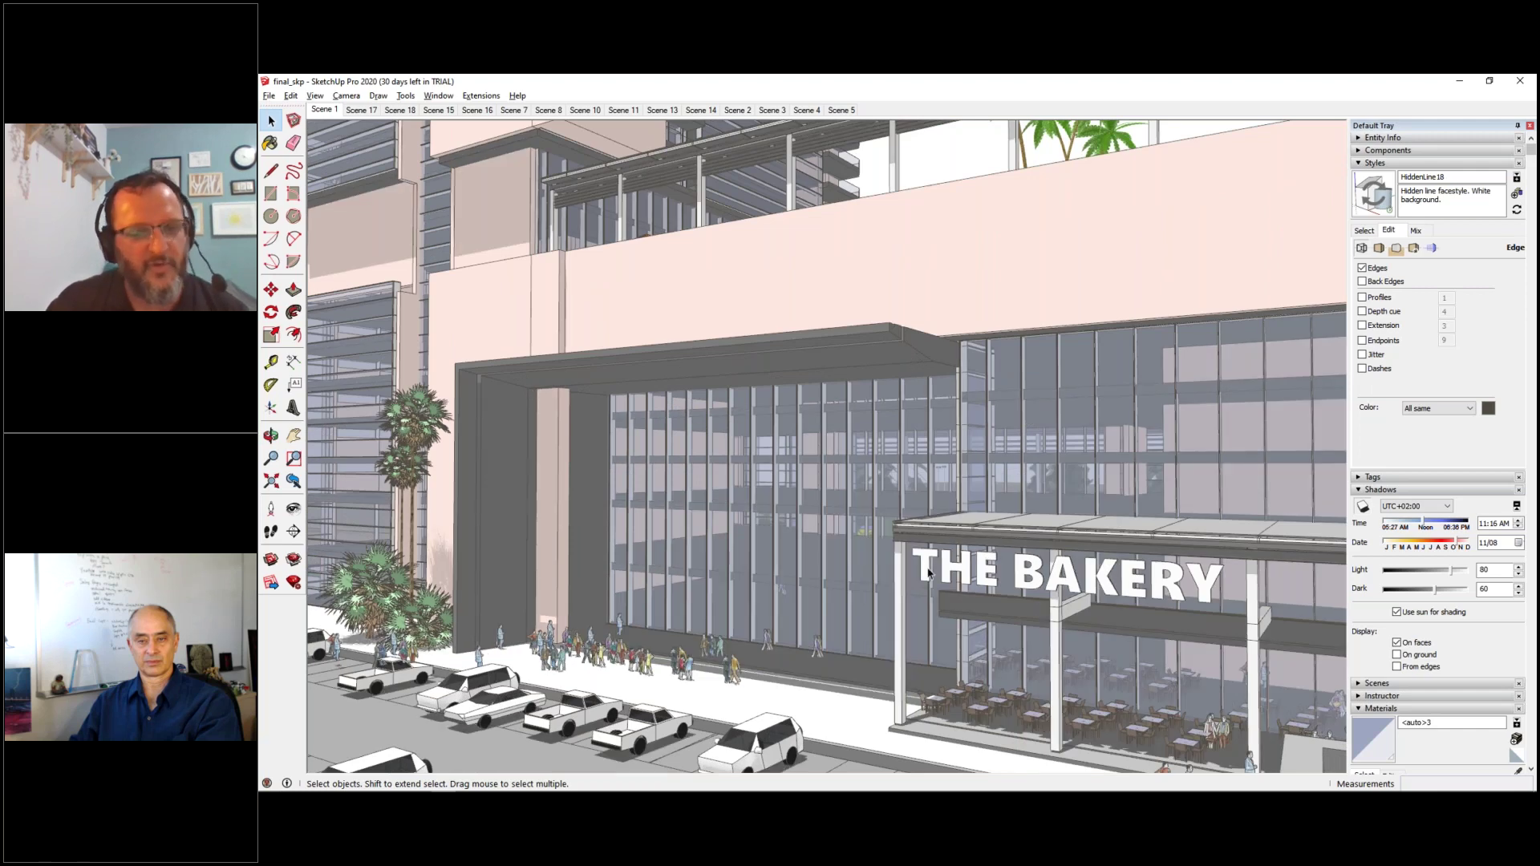
- Draw a rectangle about 4.54 by 6.69 m on the pink wall beside the entrance canopy and extrude it outward about 8.19 m
{"action": "middle_click_drag", "start_coordinate": [928, 572], "coordinate": [1053, 504]}
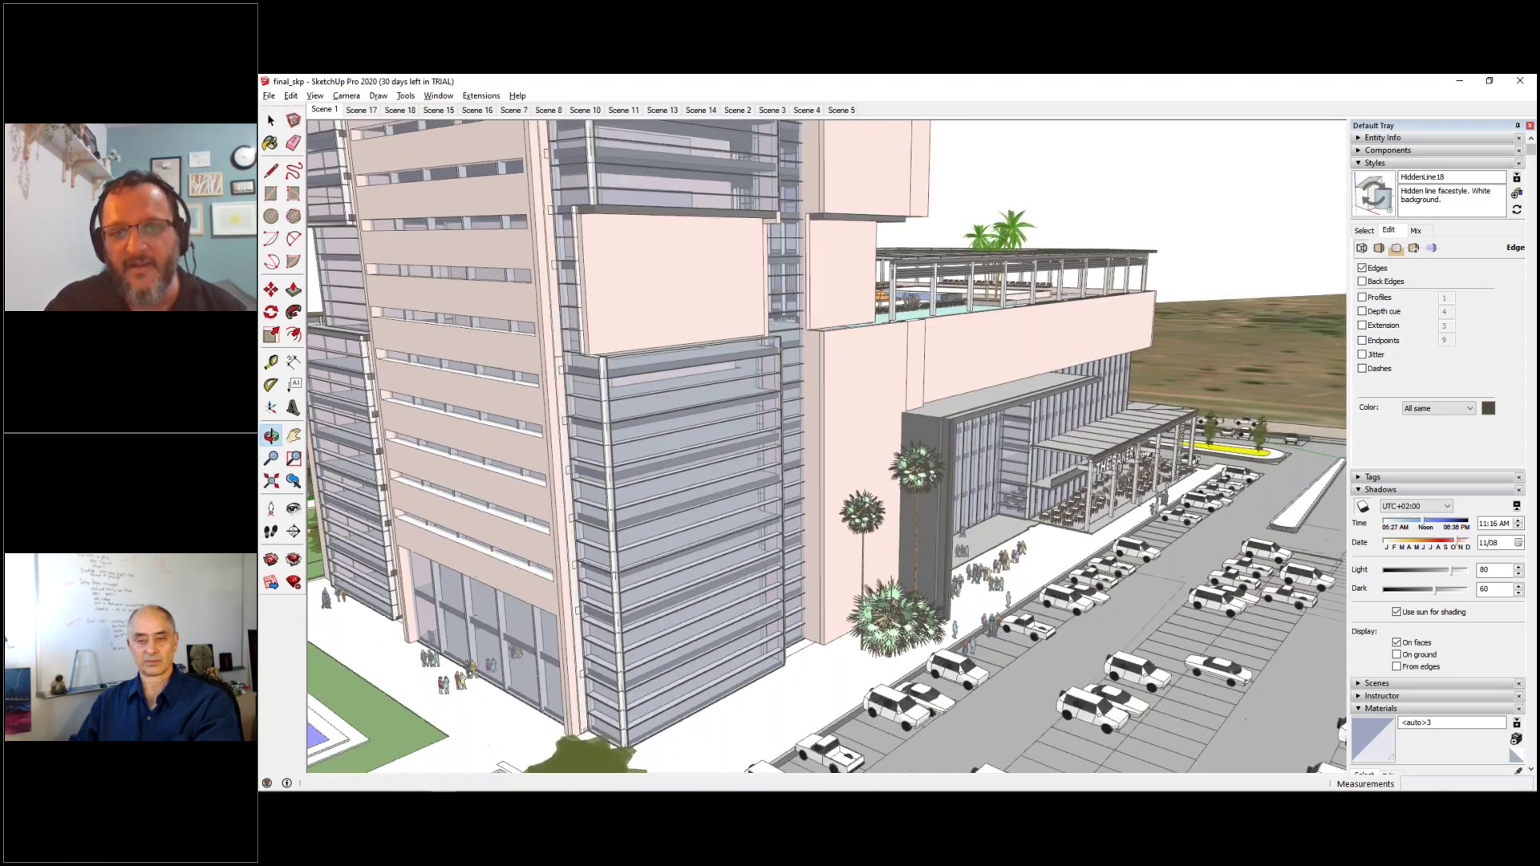
{"action": "left_click", "coordinate": [272, 197]}
{"action": "left_click", "coordinate": [750, 294]}
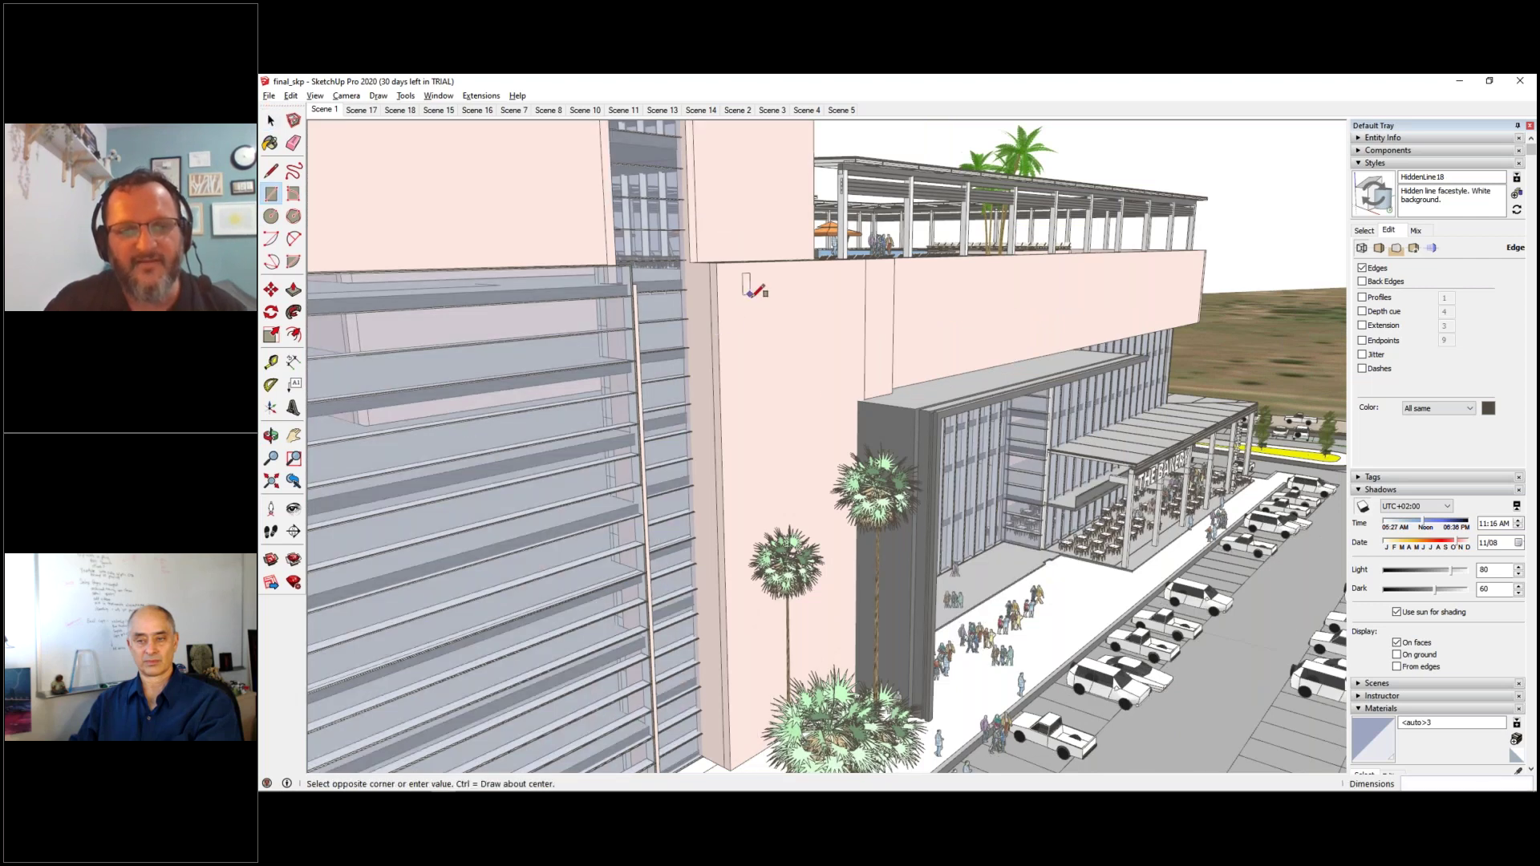
{"action": "left_click", "coordinate": [807, 408]}
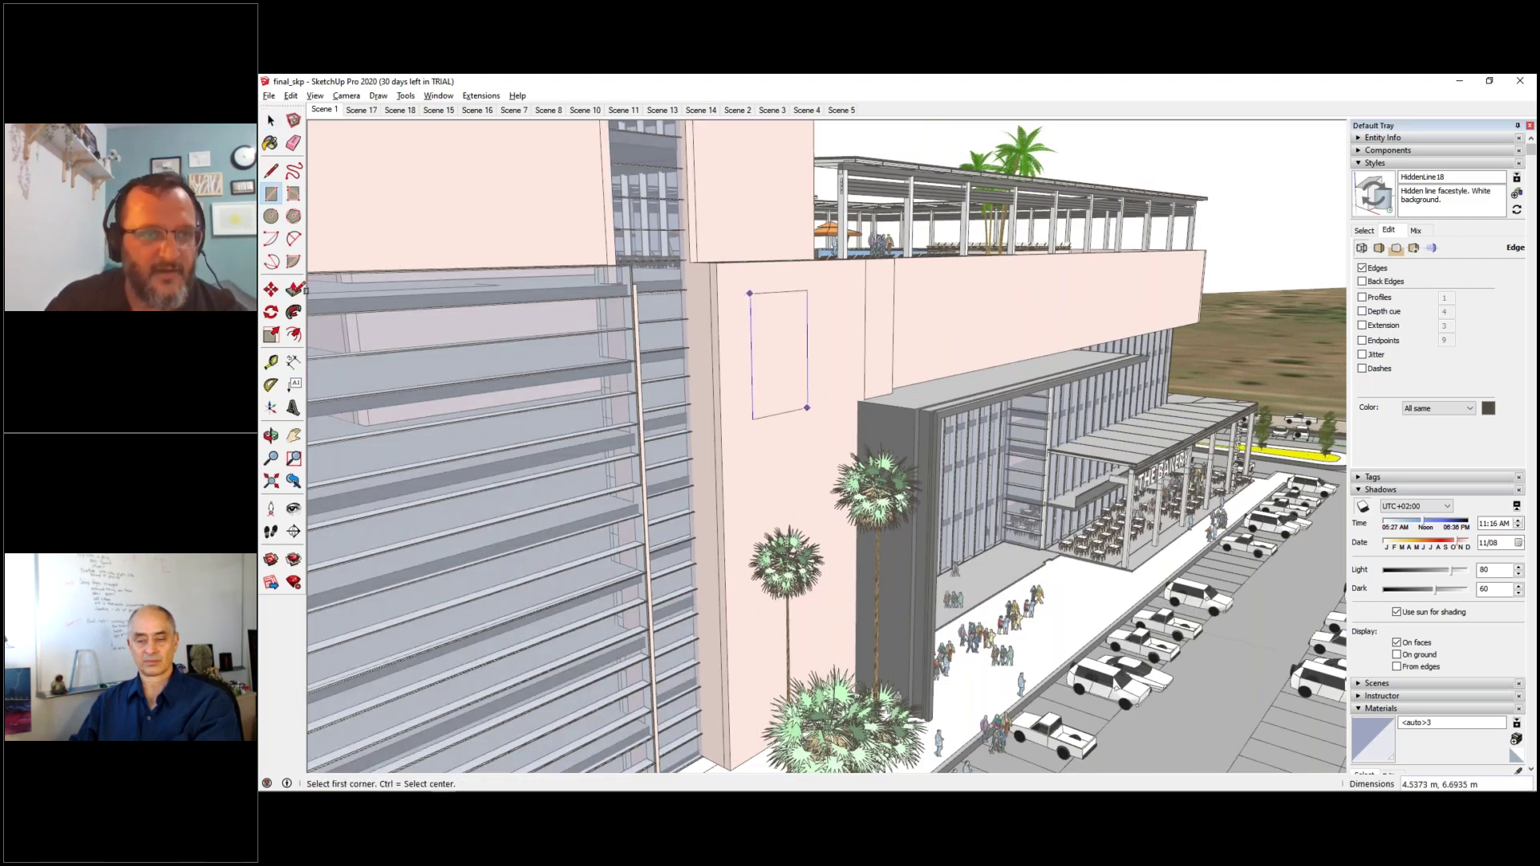
{"action": "left_click", "coordinate": [293, 289]}
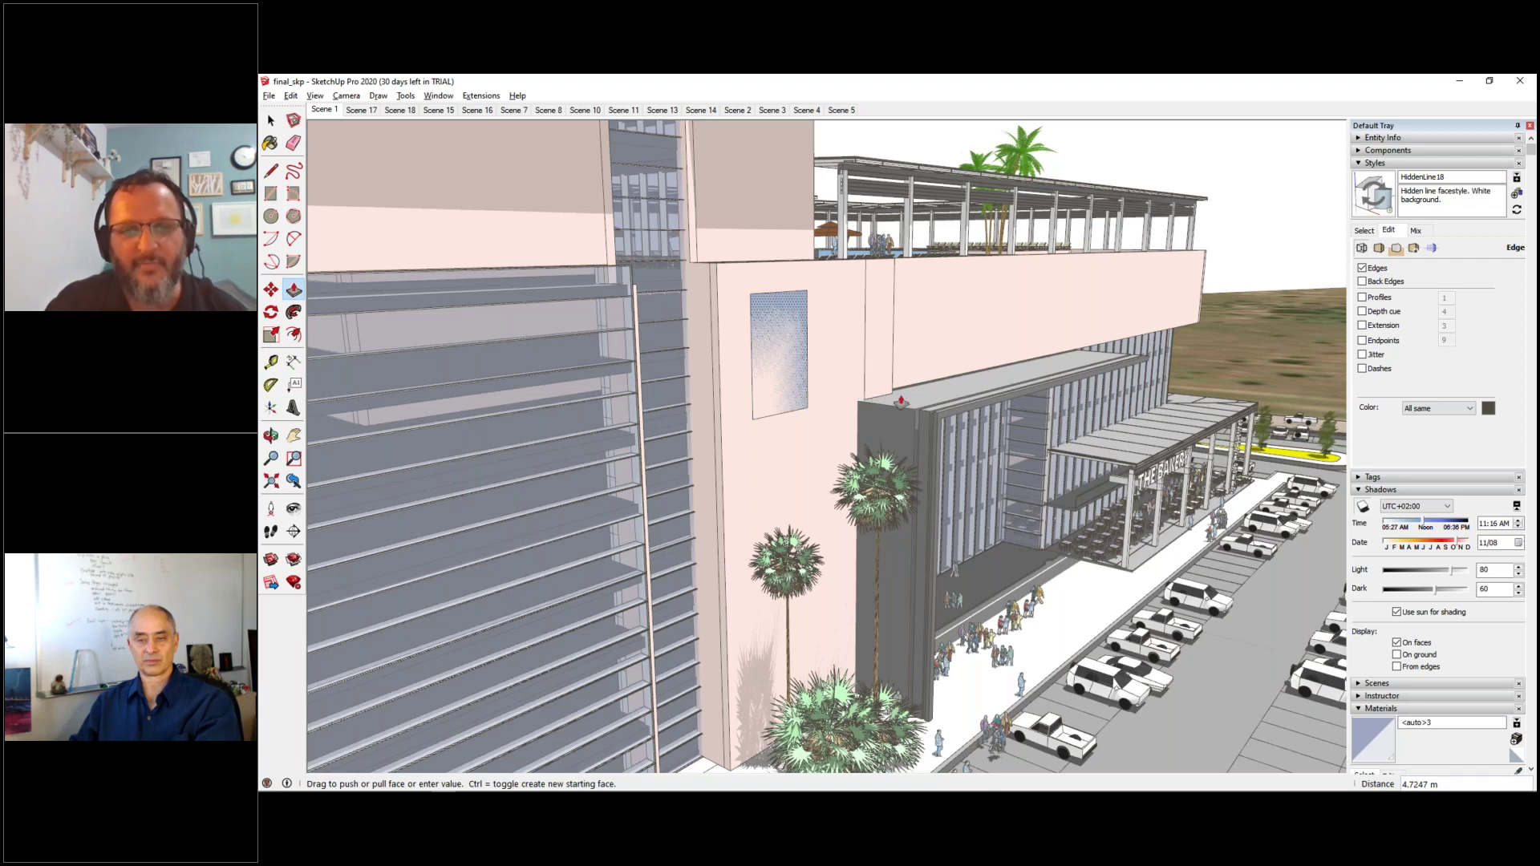
{"action": "left_click", "coordinate": [892, 465]}
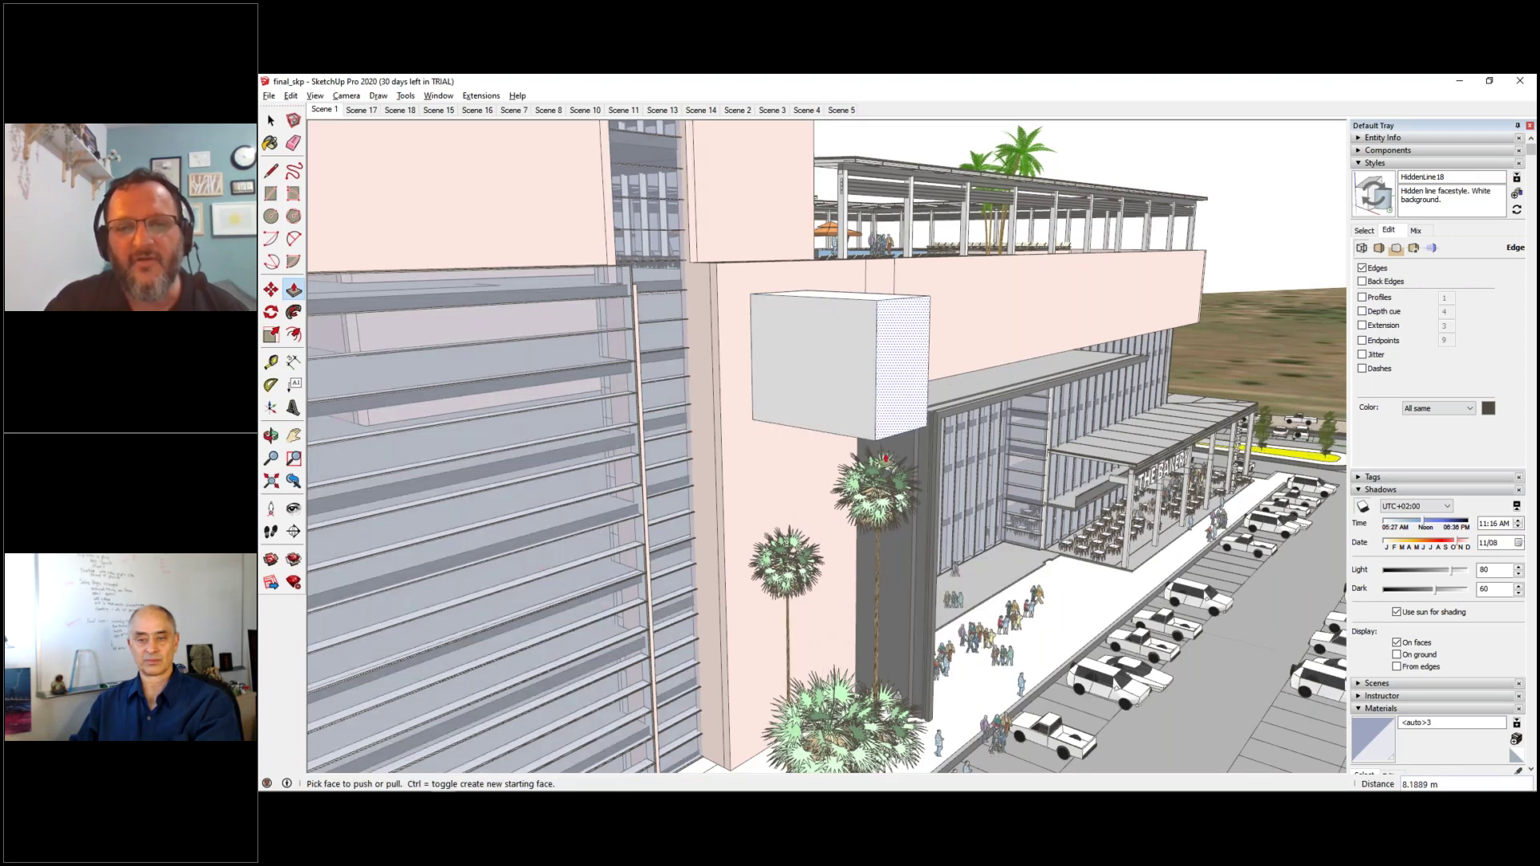
- Push the outer face of the new box on the pink wall back about 4.46 m
{"action": "middle_click_drag", "start_coordinate": [915, 487], "coordinate": [496, 577]}
{"action": "scroll", "coordinate": [496, 577], "scroll_direction": "down", "scroll_amount": 5}
{"action": "scroll", "coordinate": [598, 429], "scroll_direction": "down", "scroll_amount": 5}
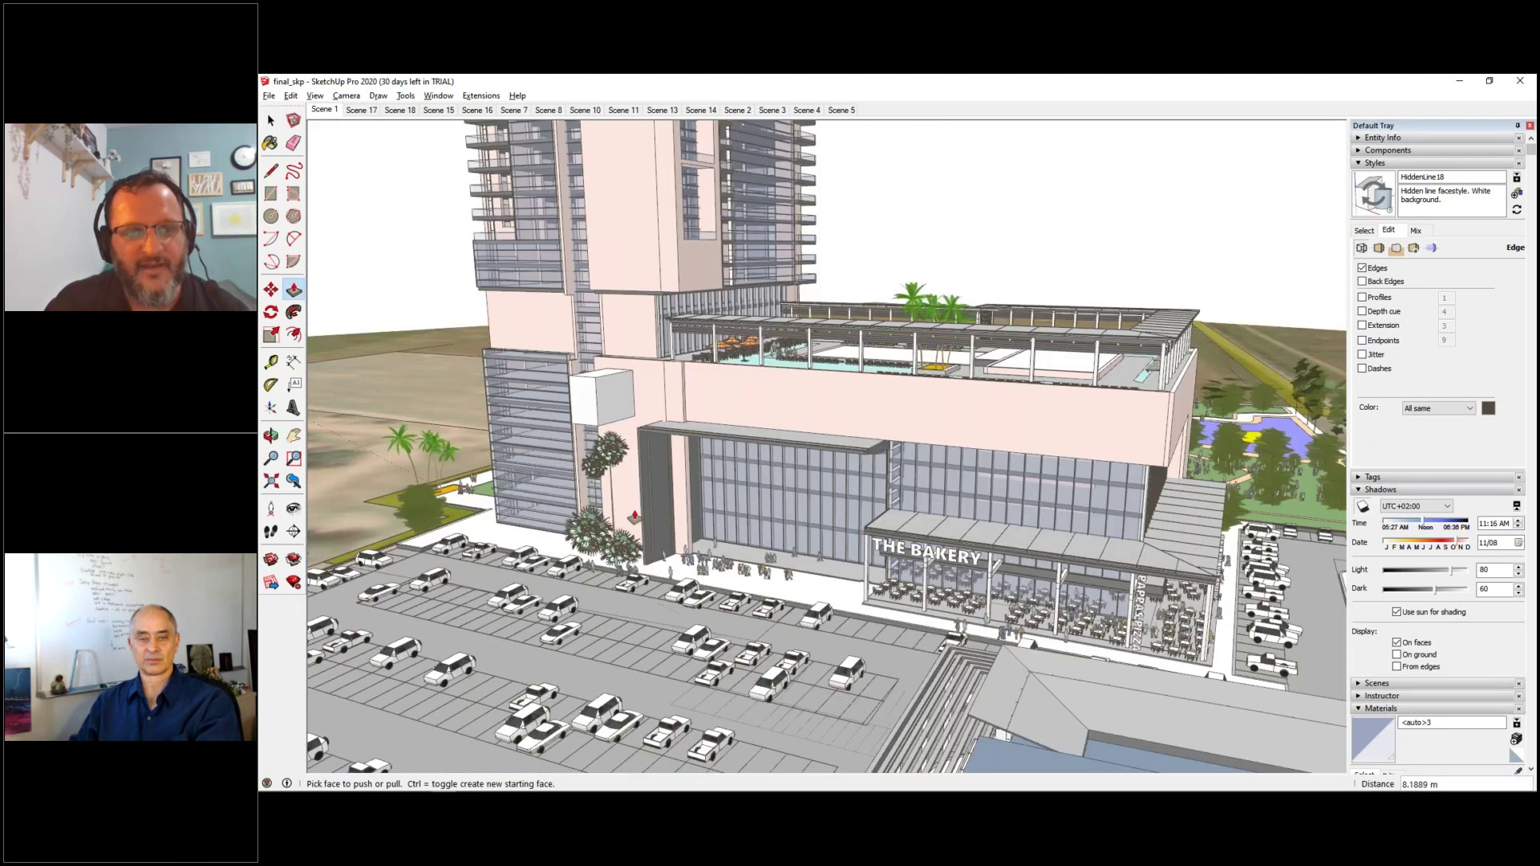
{"action": "scroll", "coordinate": [599, 429], "scroll_direction": "up", "scroll_amount": 5}
{"action": "left_click", "coordinate": [622, 405]}
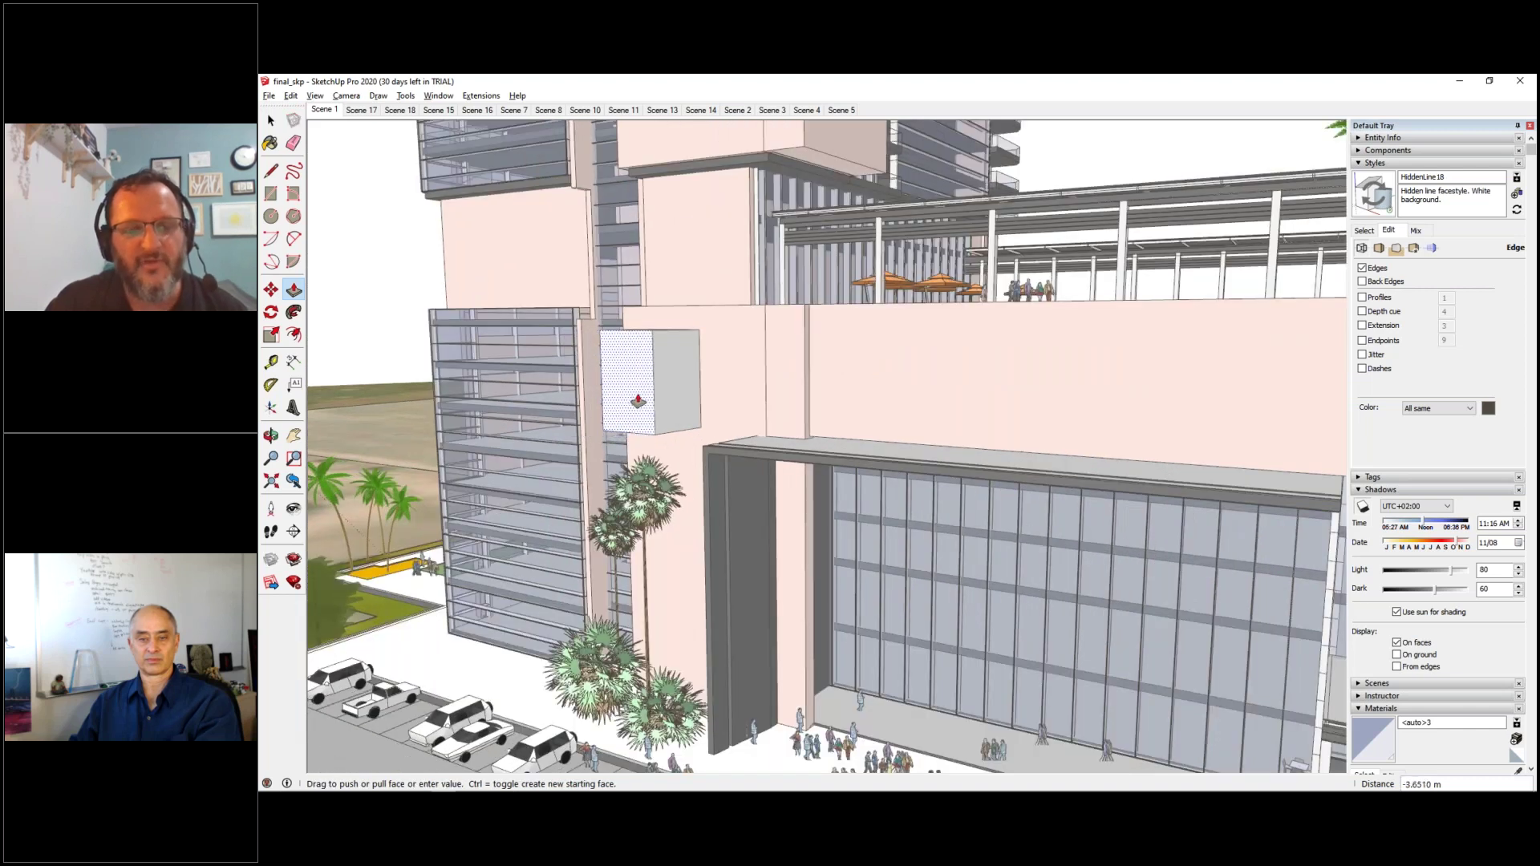
{"action": "left_click", "coordinate": [643, 398]}
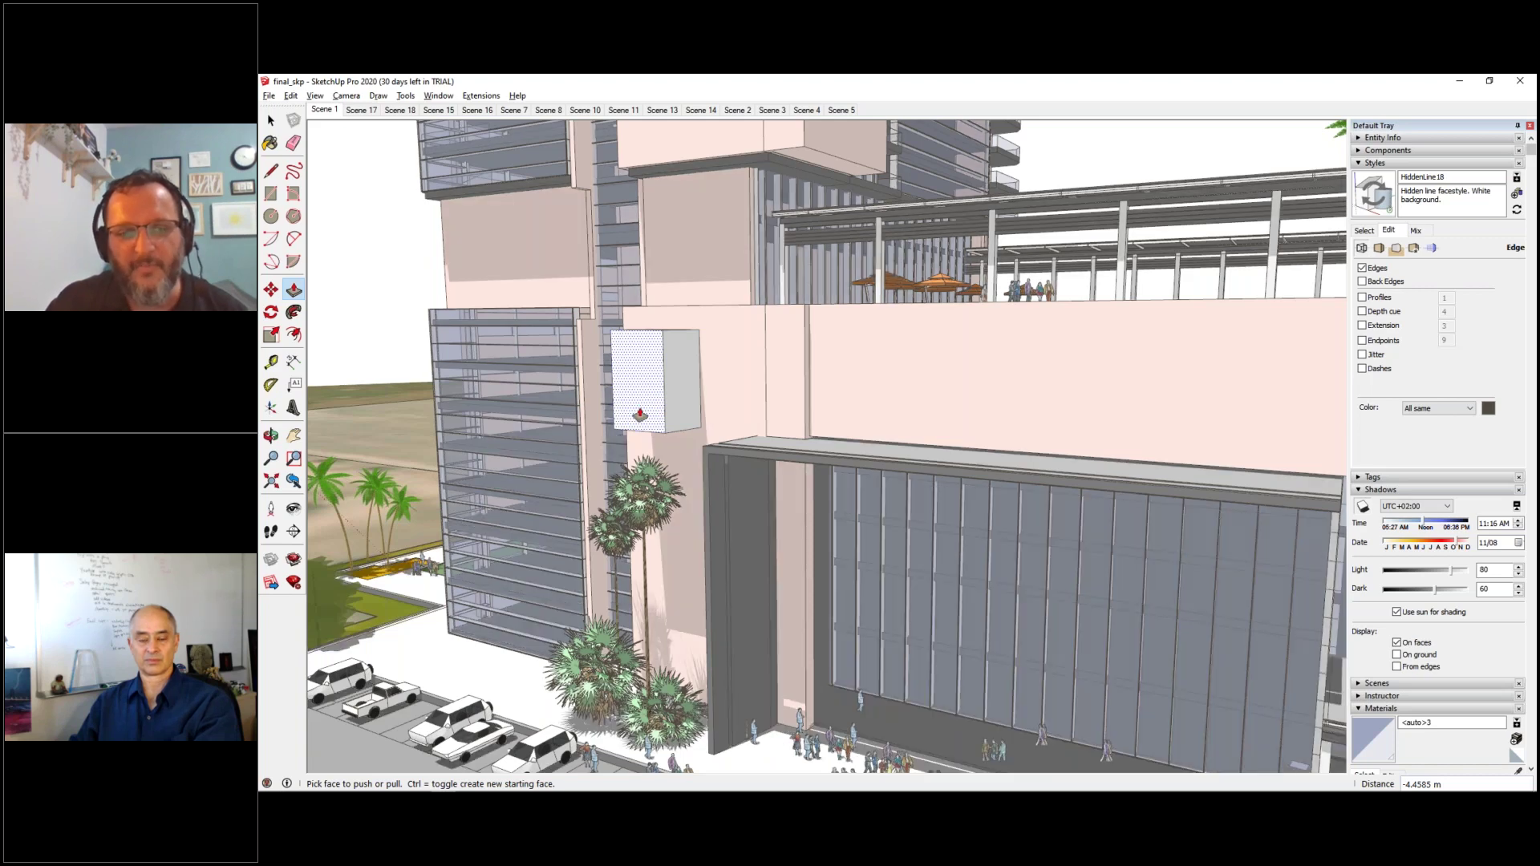
{"action": "middle_click_drag", "start_coordinate": [639, 415], "coordinate": [570, 408]}
{"action": "scroll", "coordinate": [570, 408], "scroll_direction": "up", "scroll_amount": 2}
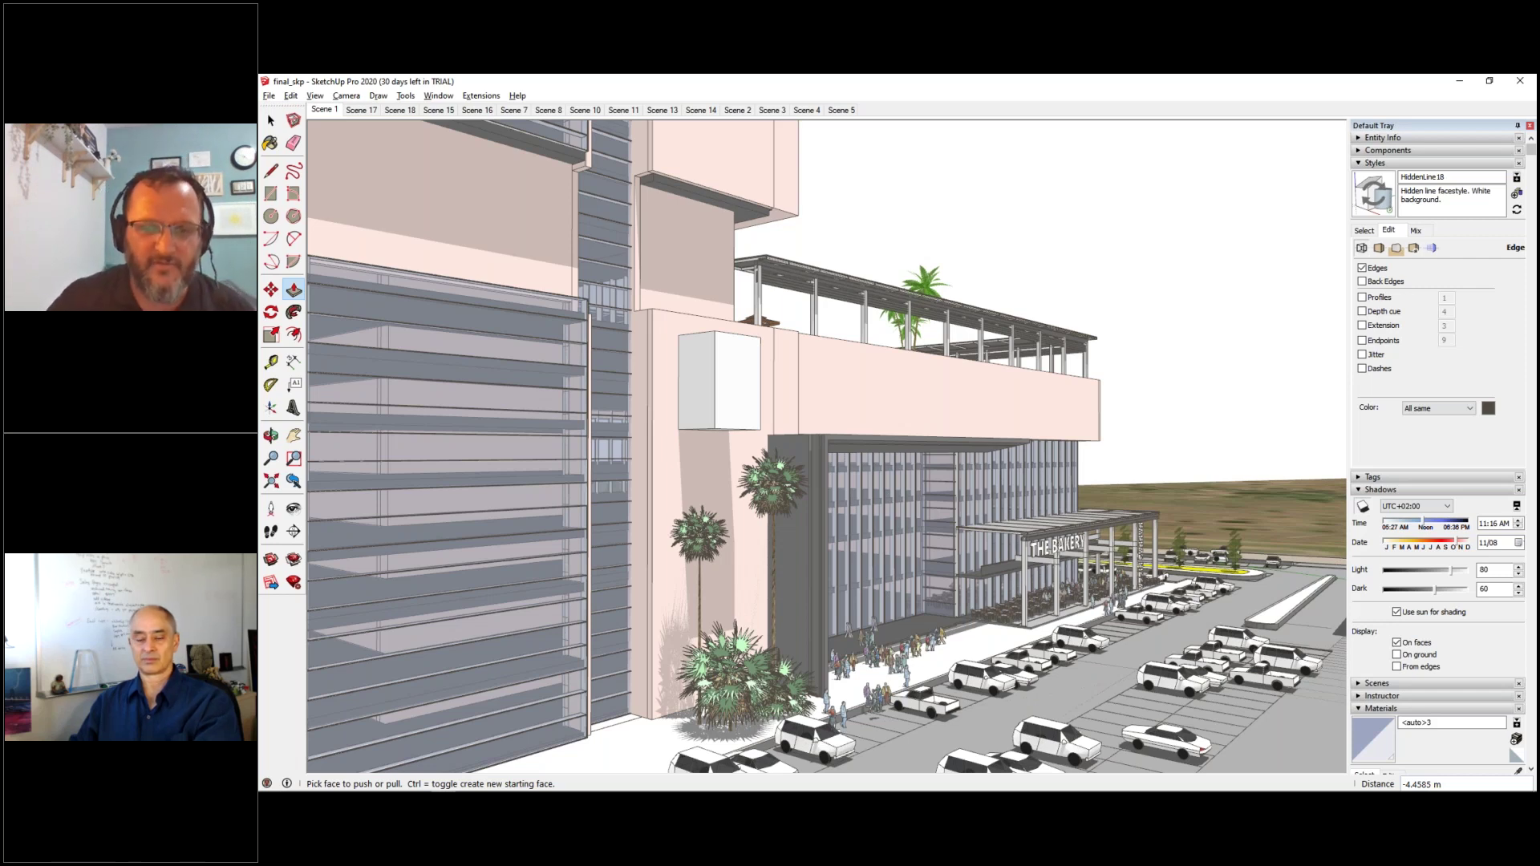
- View the whole complex within its surroundings, from the park side and from the parking side
{"action": "middle_click_drag", "start_coordinate": [481, 562], "coordinate": [354, 505]}
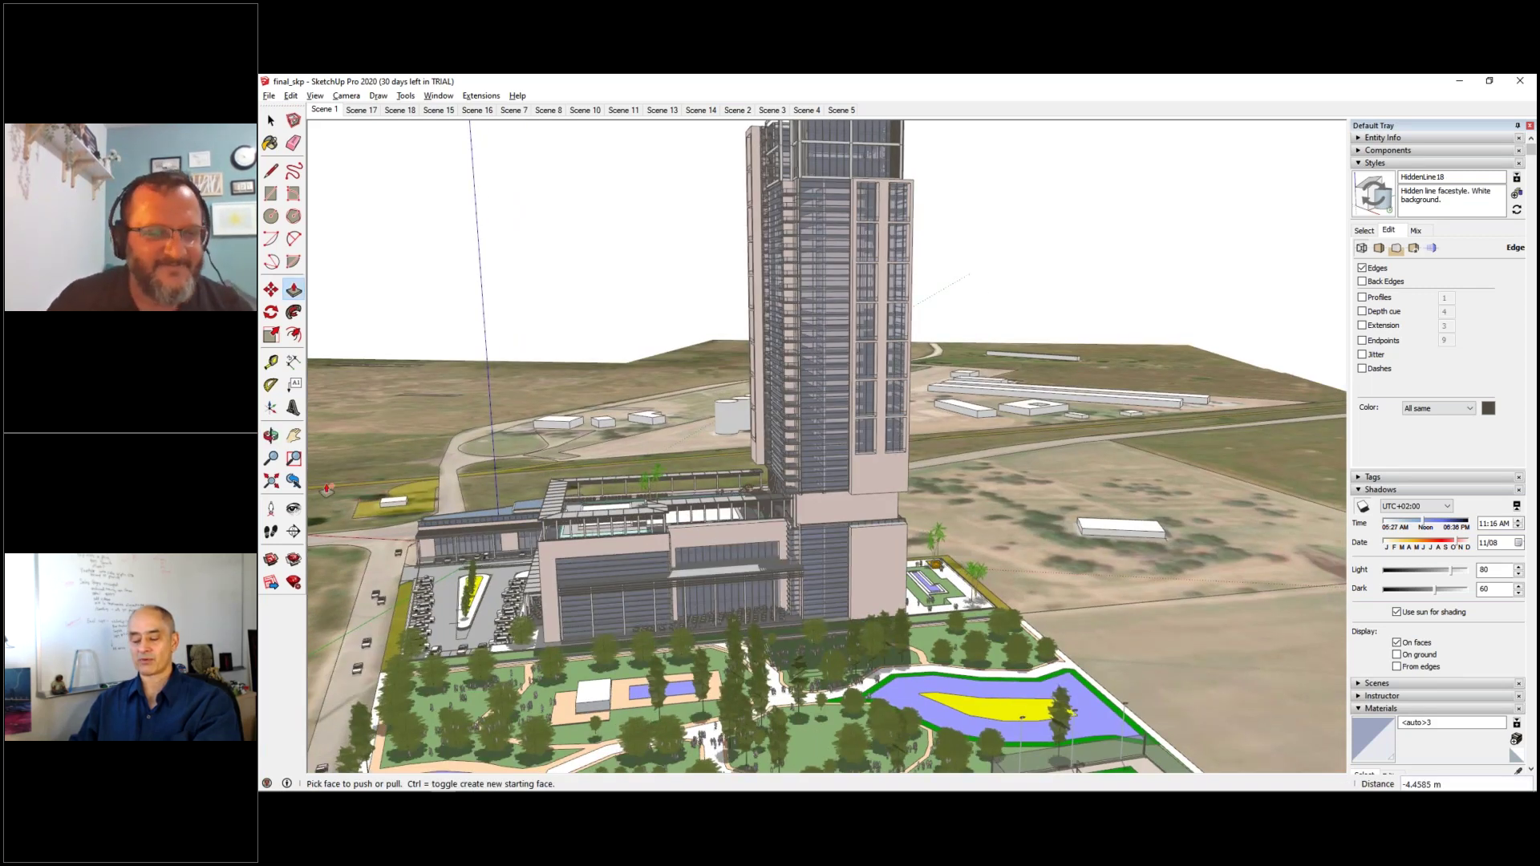
{"action": "left_click", "coordinate": [294, 435]}
{"action": "left_click_drag", "start_coordinate": [648, 568], "coordinate": [742, 566]}
{"action": "scroll", "coordinate": [742, 565], "scroll_direction": "down", "scroll_amount": 3}
{"action": "middle_click_drag", "start_coordinate": [740, 565], "coordinate": [1051, 629]}
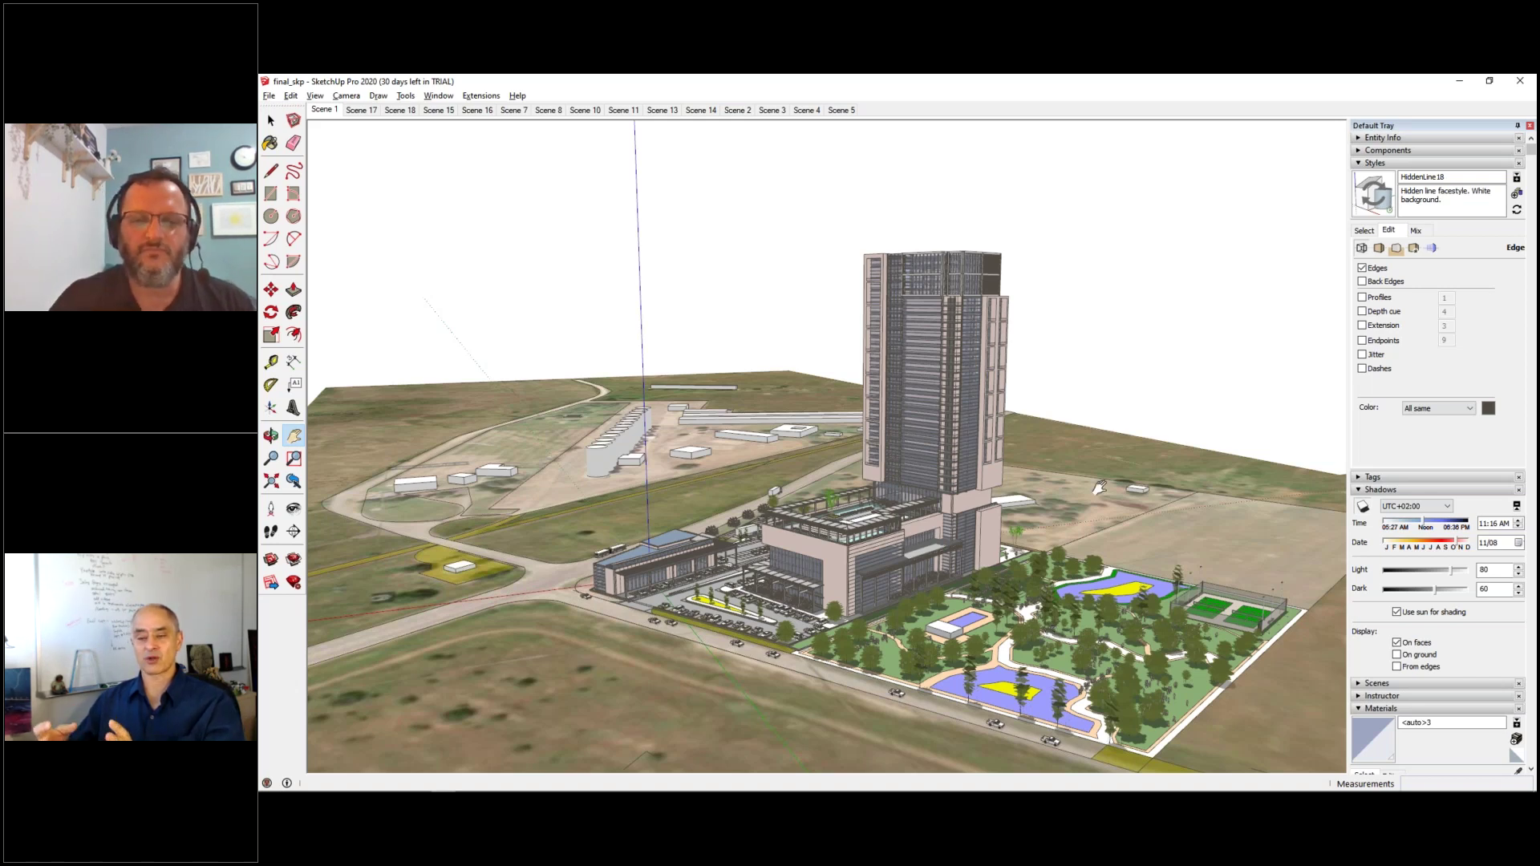
{"action": "mouse_move", "coordinate": [1049, 630]}
{"action": "middle_mouse_down"}
{"action": "mouse_move", "coordinate": [794, 354]}
{"action": "mouse_move", "coordinate": [804, 432]}
{"action": "mouse_move", "coordinate": [1026, 748]}
{"action": "mouse_move", "coordinate": [939, 598]}
{"action": "mouse_move", "coordinate": [1161, 347]}
{"action": "mouse_move", "coordinate": [1168, 318]}
{"action": "middle_mouse_up"}
{"action": "middle_click_drag", "start_coordinate": [747, 482], "coordinate": [1208, 533], "text": "shift"}
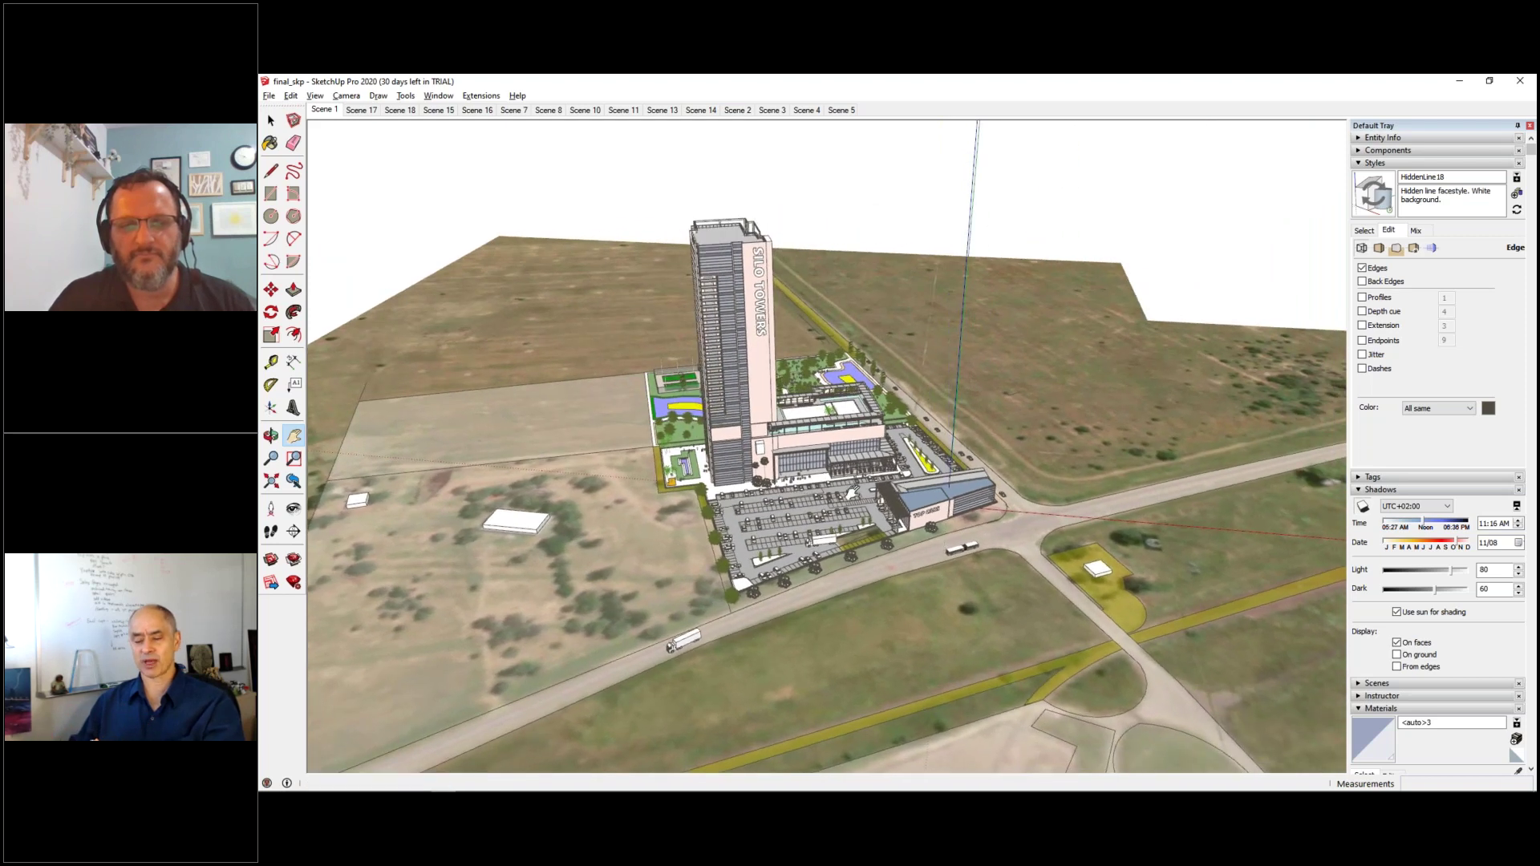
- Examine the site layout from directly above and obliquely, including the roads, park, parking and neighbouring silos
{"action": "scroll", "coordinate": [887, 499], "scroll_direction": "up", "scroll_amount": 1}
{"action": "scroll", "coordinate": [706, 523], "scroll_direction": "down", "scroll_amount": 1}
{"action": "middle_click_drag", "start_coordinate": [770, 513], "coordinate": [810, 506]}
{"action": "scroll", "coordinate": [875, 450], "scroll_direction": "down", "scroll_amount": 4}
{"action": "middle_click_drag", "start_coordinate": [888, 440], "coordinate": [810, 788]}
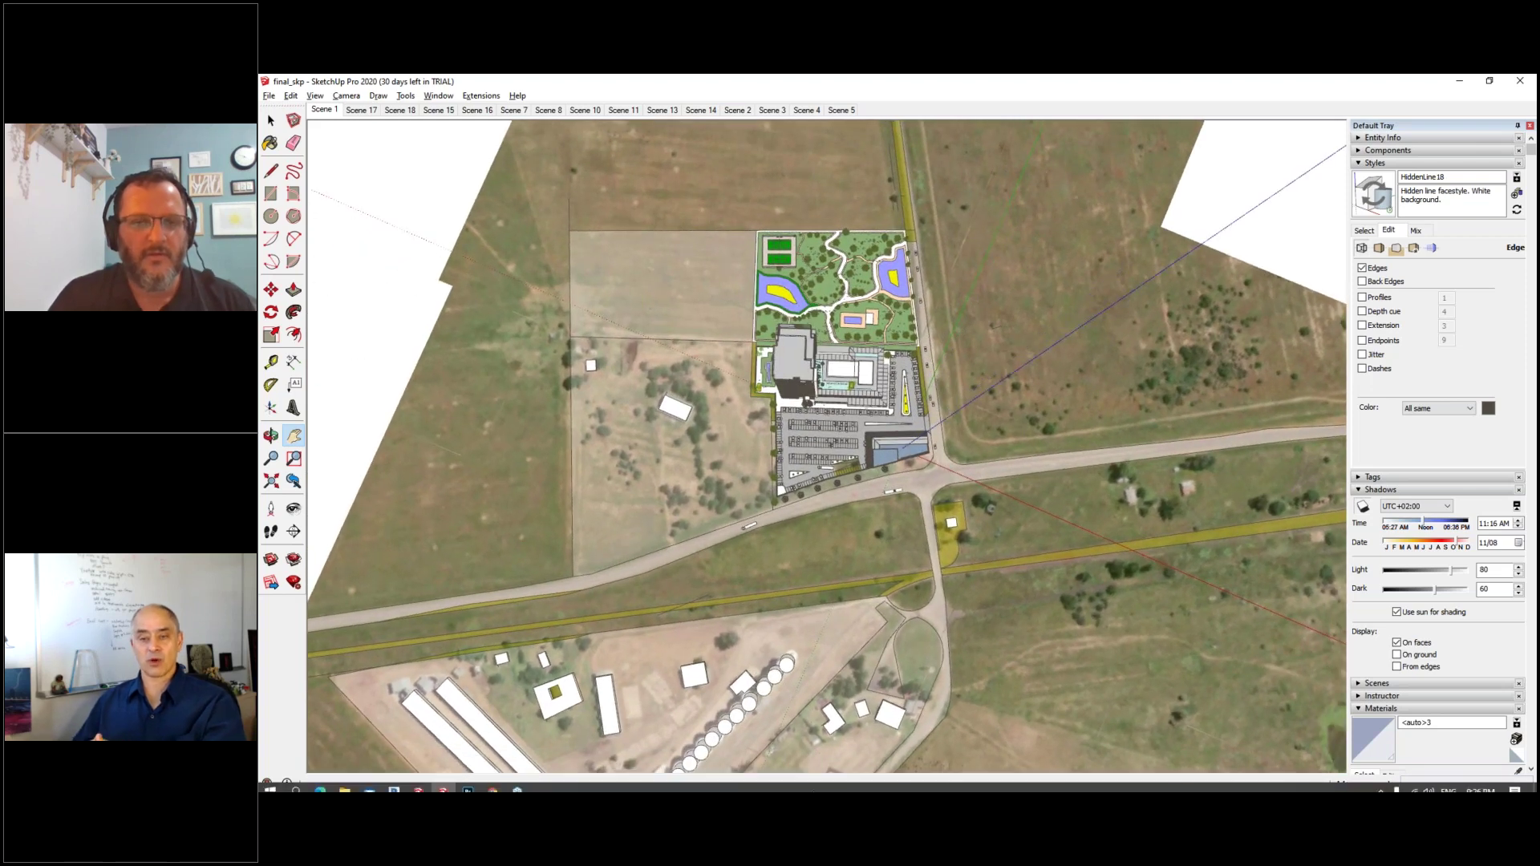
{"action": "scroll", "coordinate": [761, 408], "scroll_direction": "up", "scroll_amount": 1}
{"action": "middle_click_drag", "start_coordinate": [760, 407], "coordinate": [850, 207]}
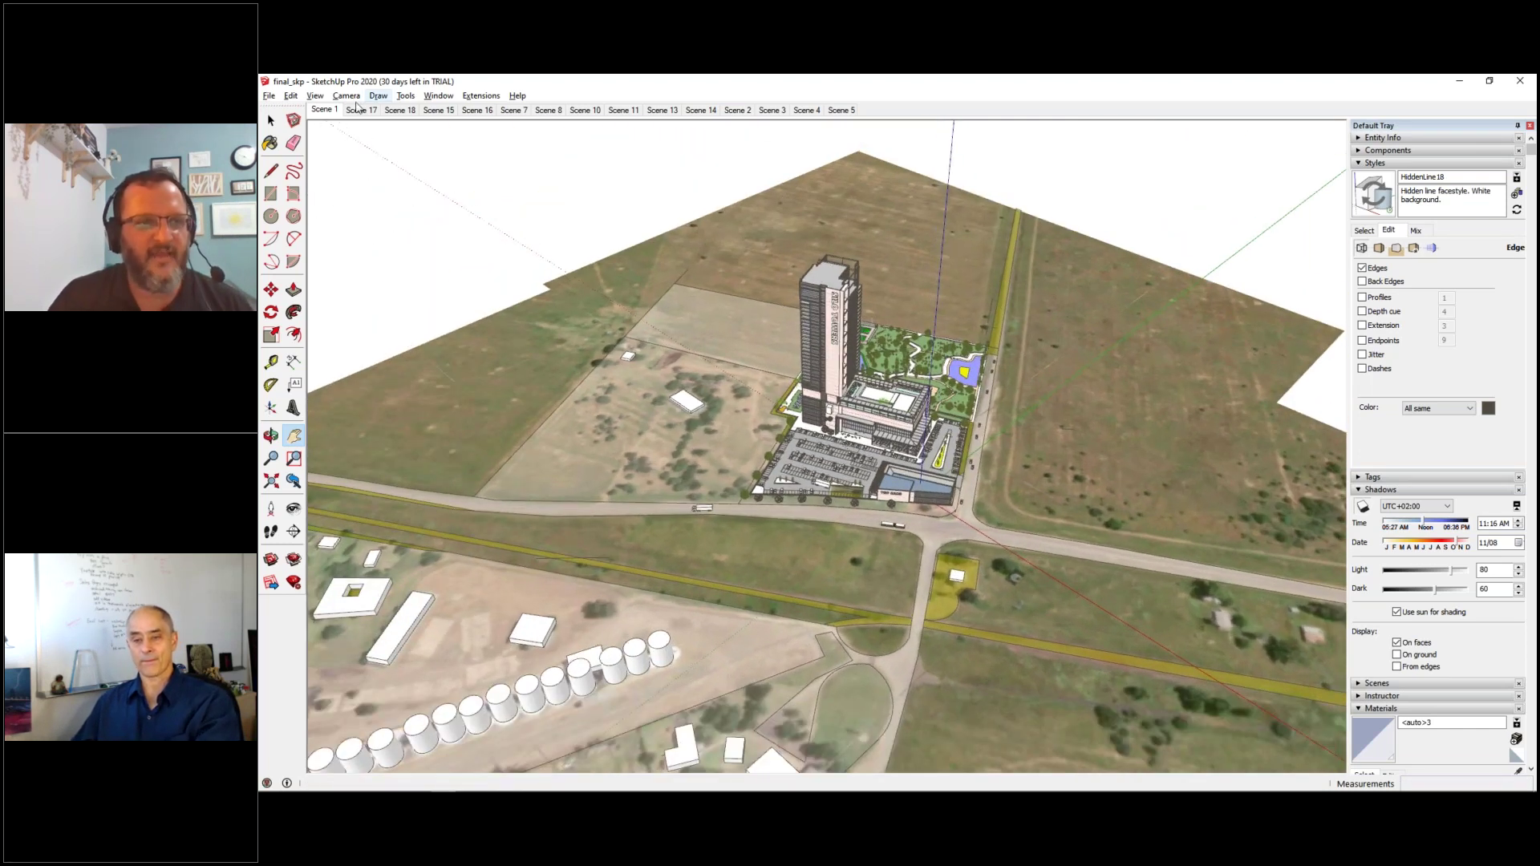
- Show the geo-location options for the model and close them without choosing any
{"action": "left_click", "coordinate": [268, 96]}
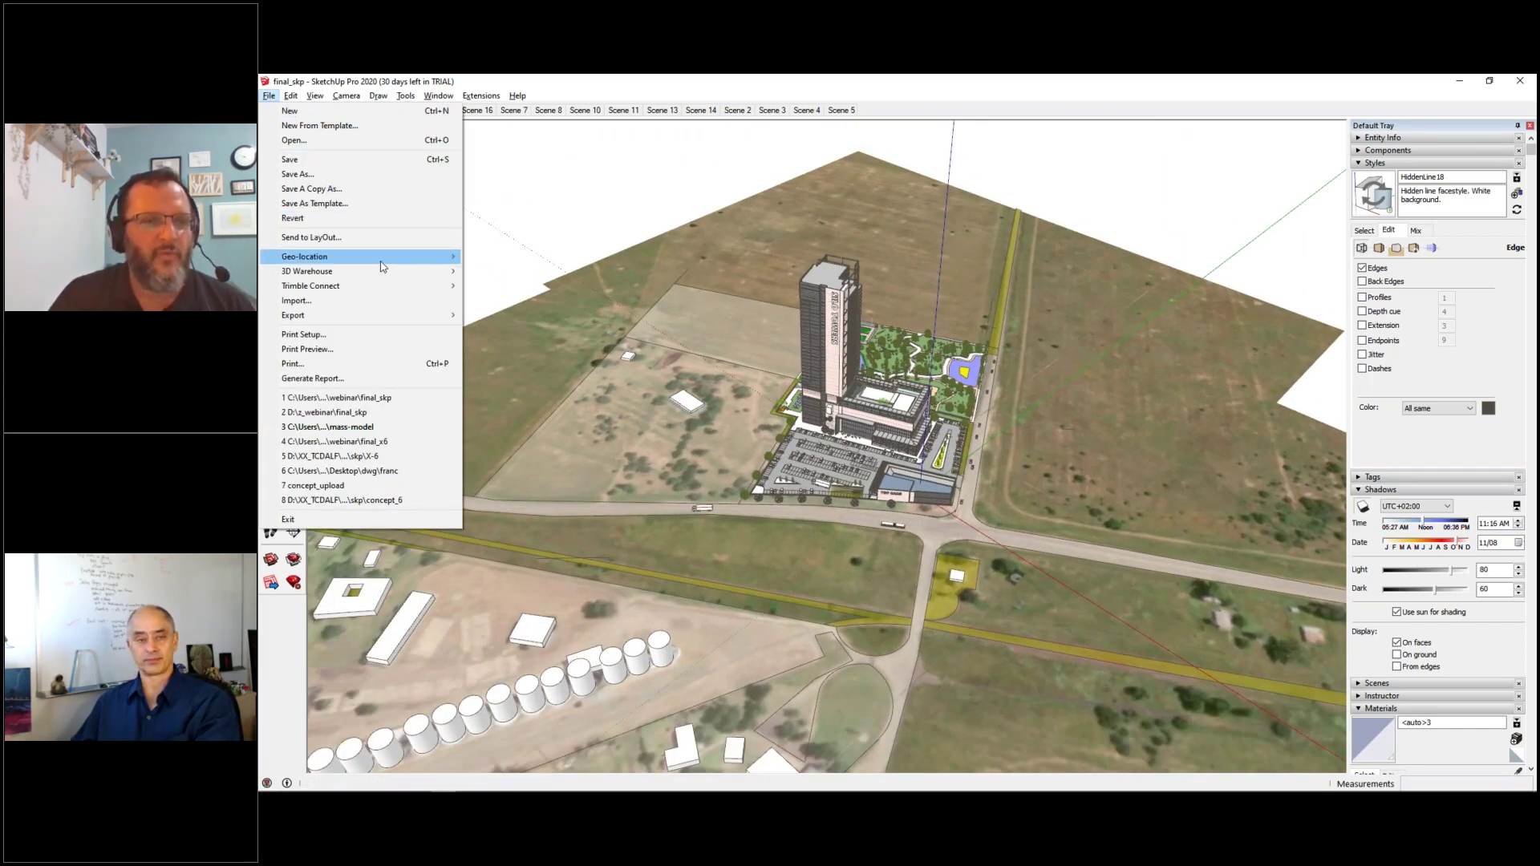
{"action": "mouse_move", "coordinate": [382, 259]}
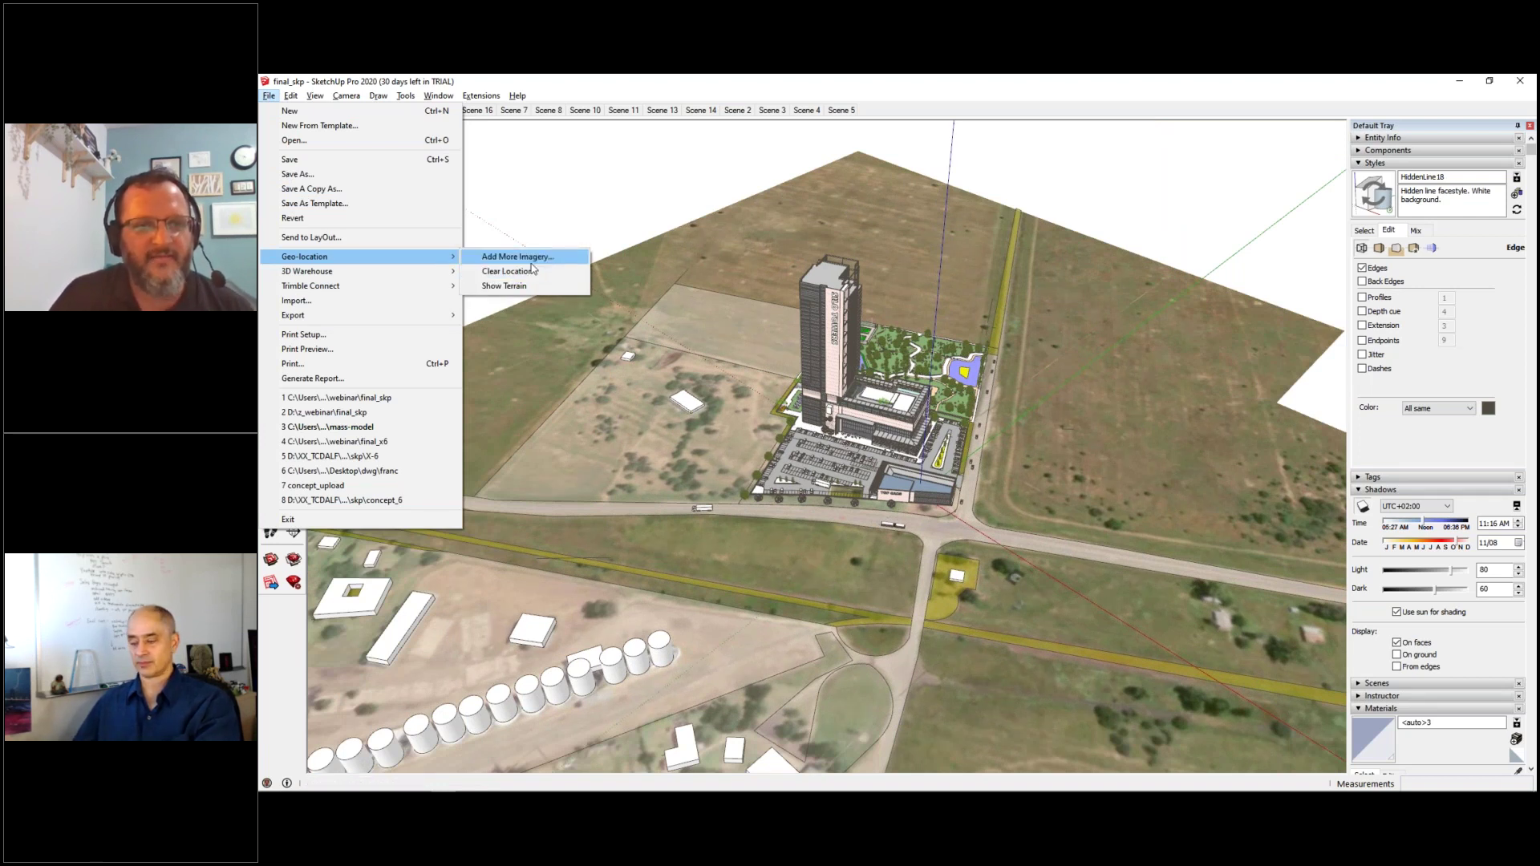
{"action": "left_click", "coordinate": [657, 214]}
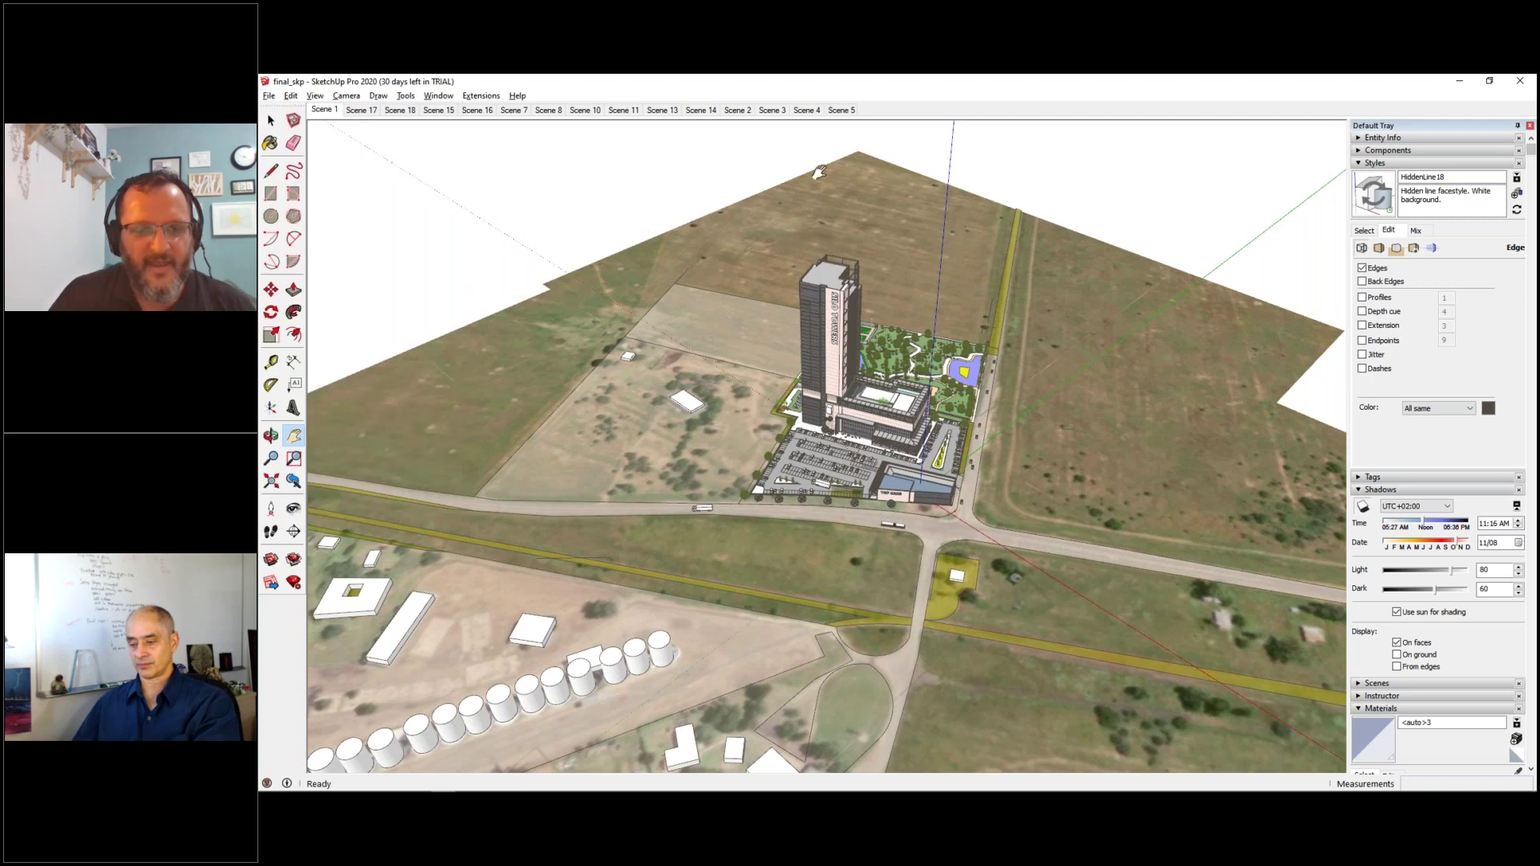
- Examine the full extent of the aerial site imagery, with the silo complex, road junction and tower site
{"action": "scroll", "coordinate": [642, 257], "scroll_direction": "down", "scroll_amount": 5}
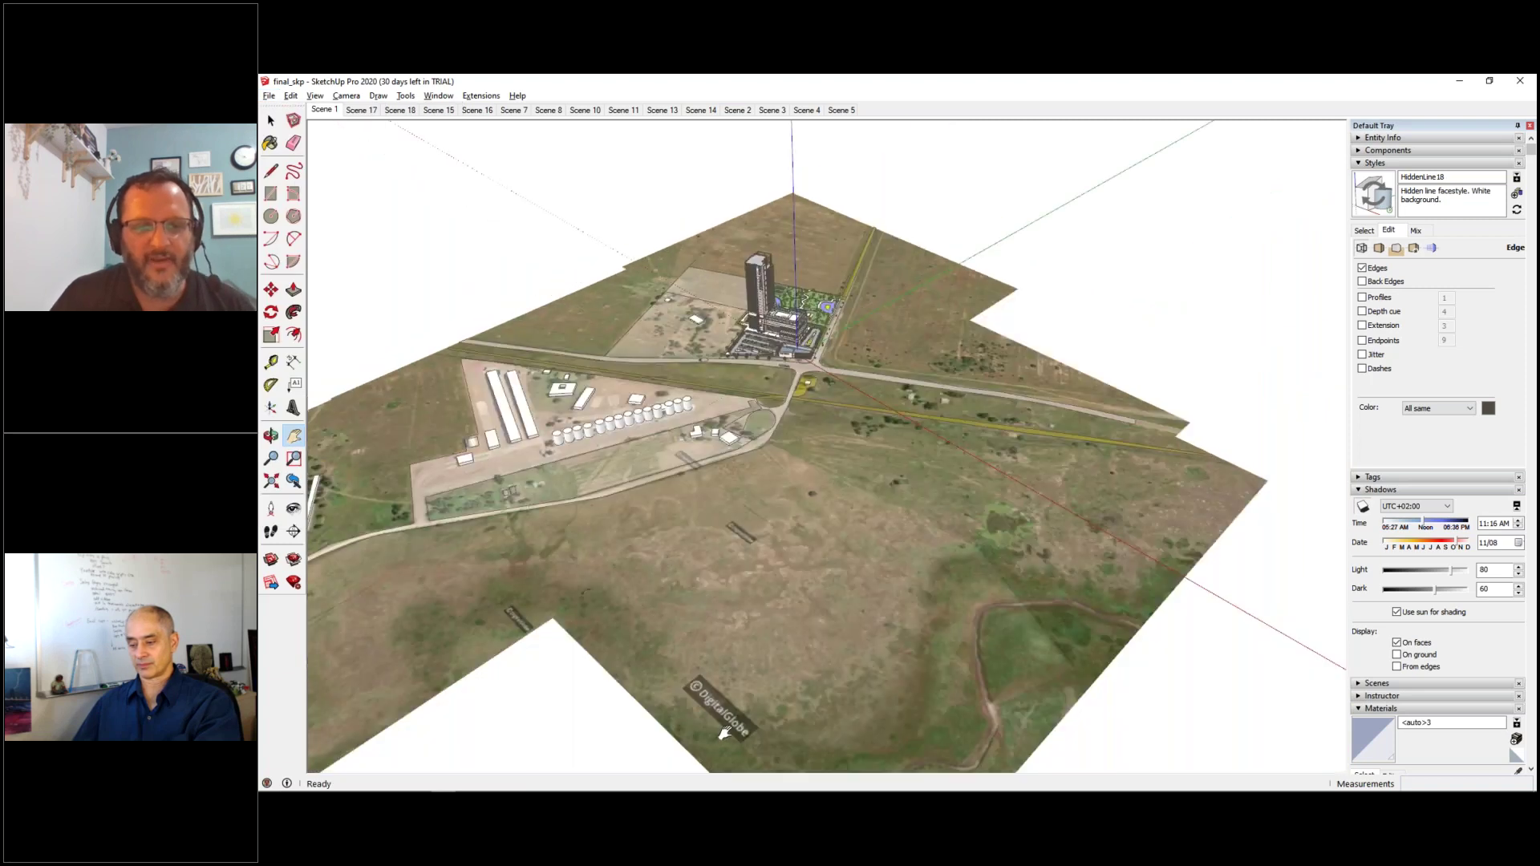
{"action": "middle_click_drag", "start_coordinate": [818, 568], "coordinate": [934, 672]}
{"action": "scroll", "coordinate": [835, 393], "scroll_direction": "up", "scroll_amount": 2}
{"action": "left_click_drag", "start_coordinate": [754, 241], "coordinate": [746, 353]}
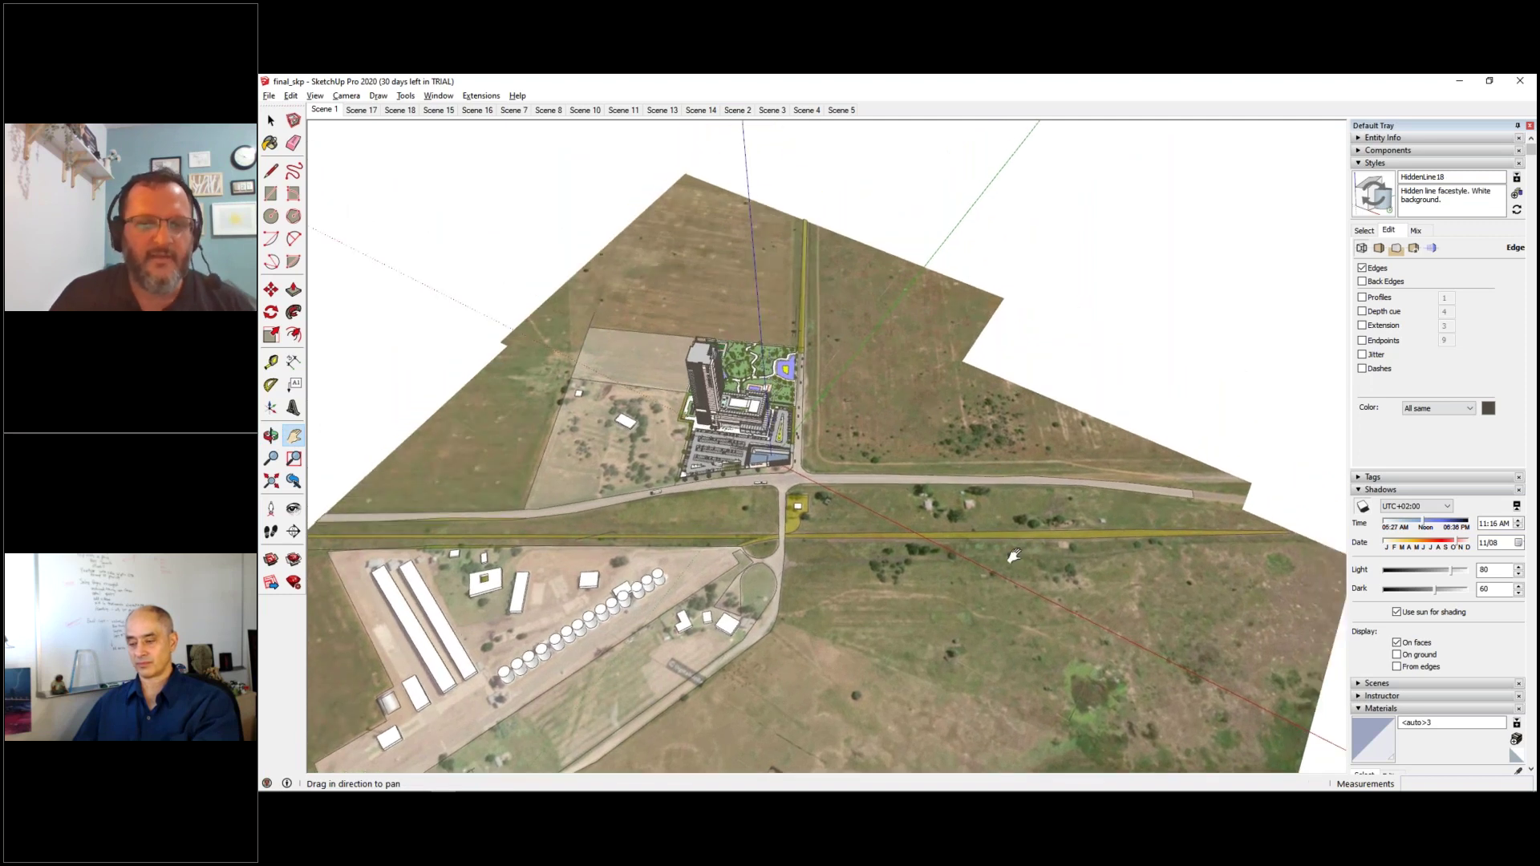
{"action": "middle_click_drag", "start_coordinate": [1014, 556], "coordinate": [377, 491]}
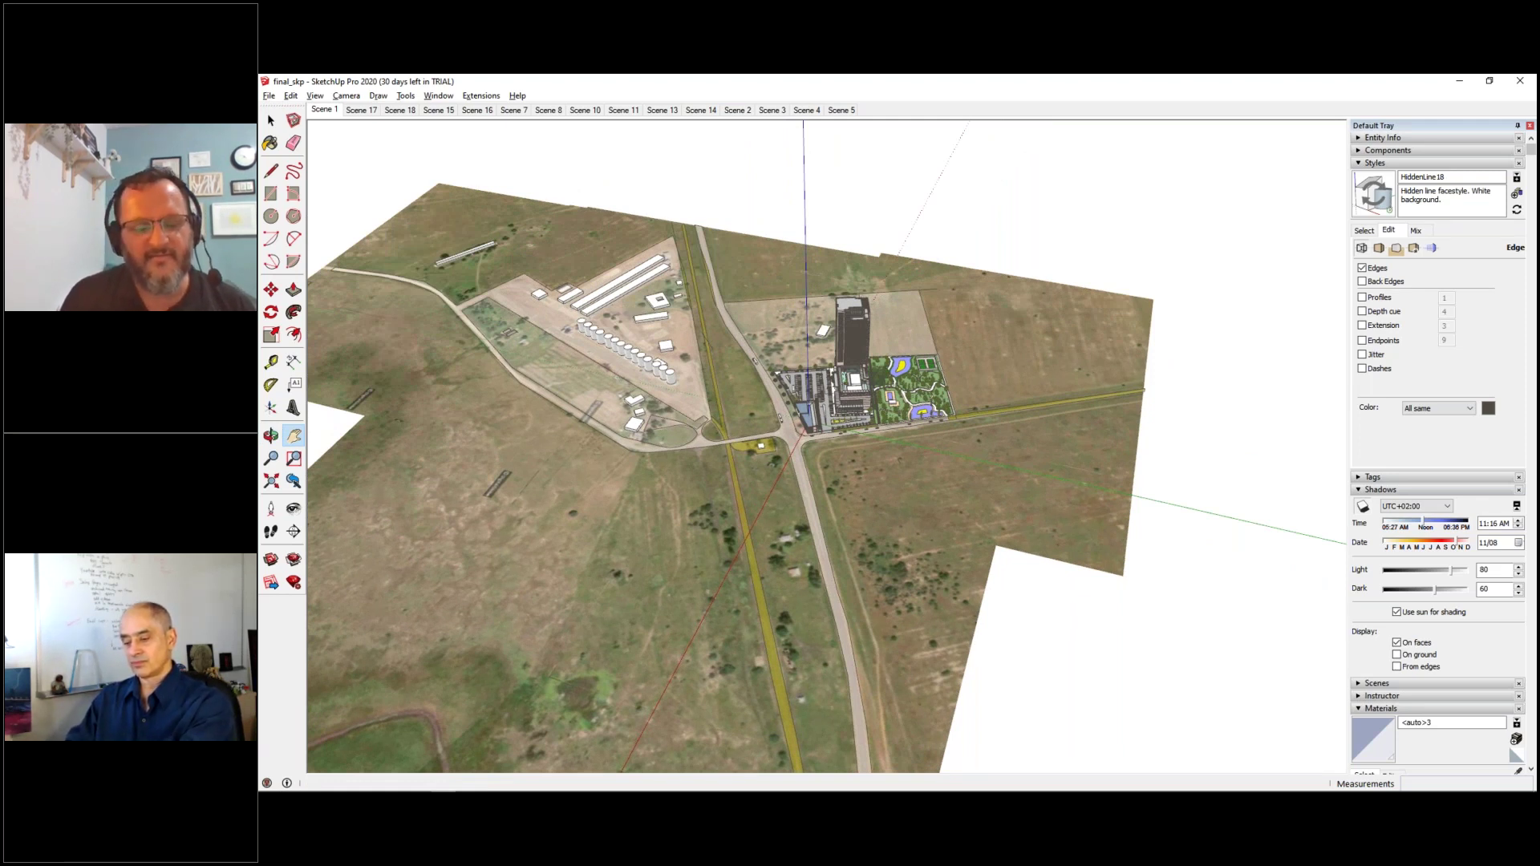
{"action": "middle_click_drag", "start_coordinate": [455, 454], "coordinate": [727, 431]}
{"action": "scroll", "coordinate": [826, 401], "scroll_direction": "up", "scroll_amount": 2}
{"action": "left_click", "coordinate": [294, 436]}
{"action": "middle_click_drag", "start_coordinate": [622, 445], "coordinate": [628, 418]}
{"action": "scroll", "coordinate": [628, 418], "scroll_direction": "up", "scroll_amount": 3}
{"action": "key", "text": "o"}
{"action": "left_click_drag", "start_coordinate": [590, 384], "coordinate": [562, 321]}
- Point out the geo-location option for adding more imagery without applying it
{"action": "left_click", "coordinate": [269, 96]}
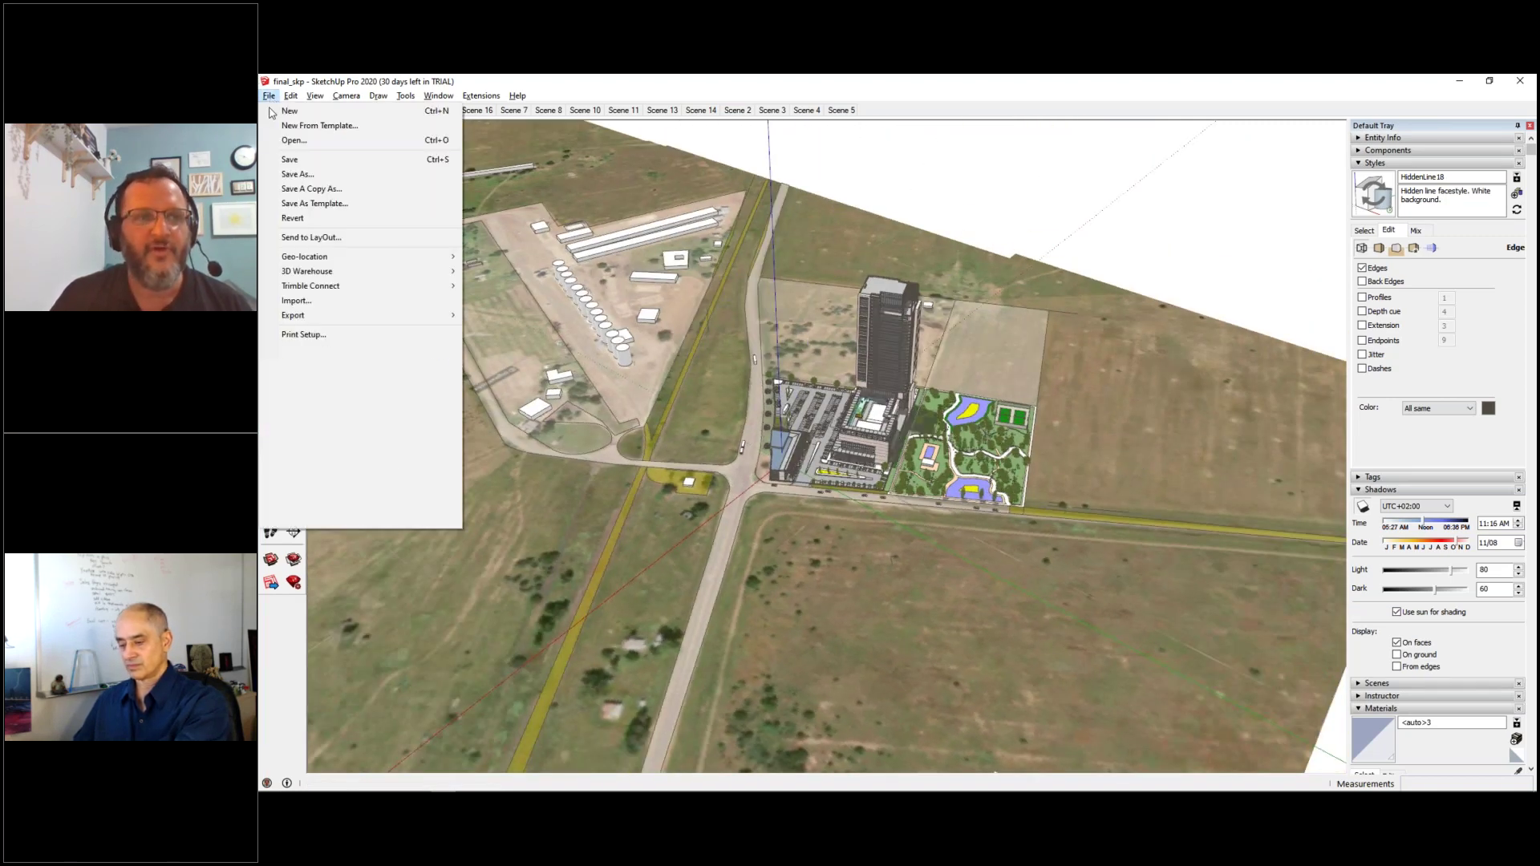
{"action": "mouse_move", "coordinate": [354, 258]}
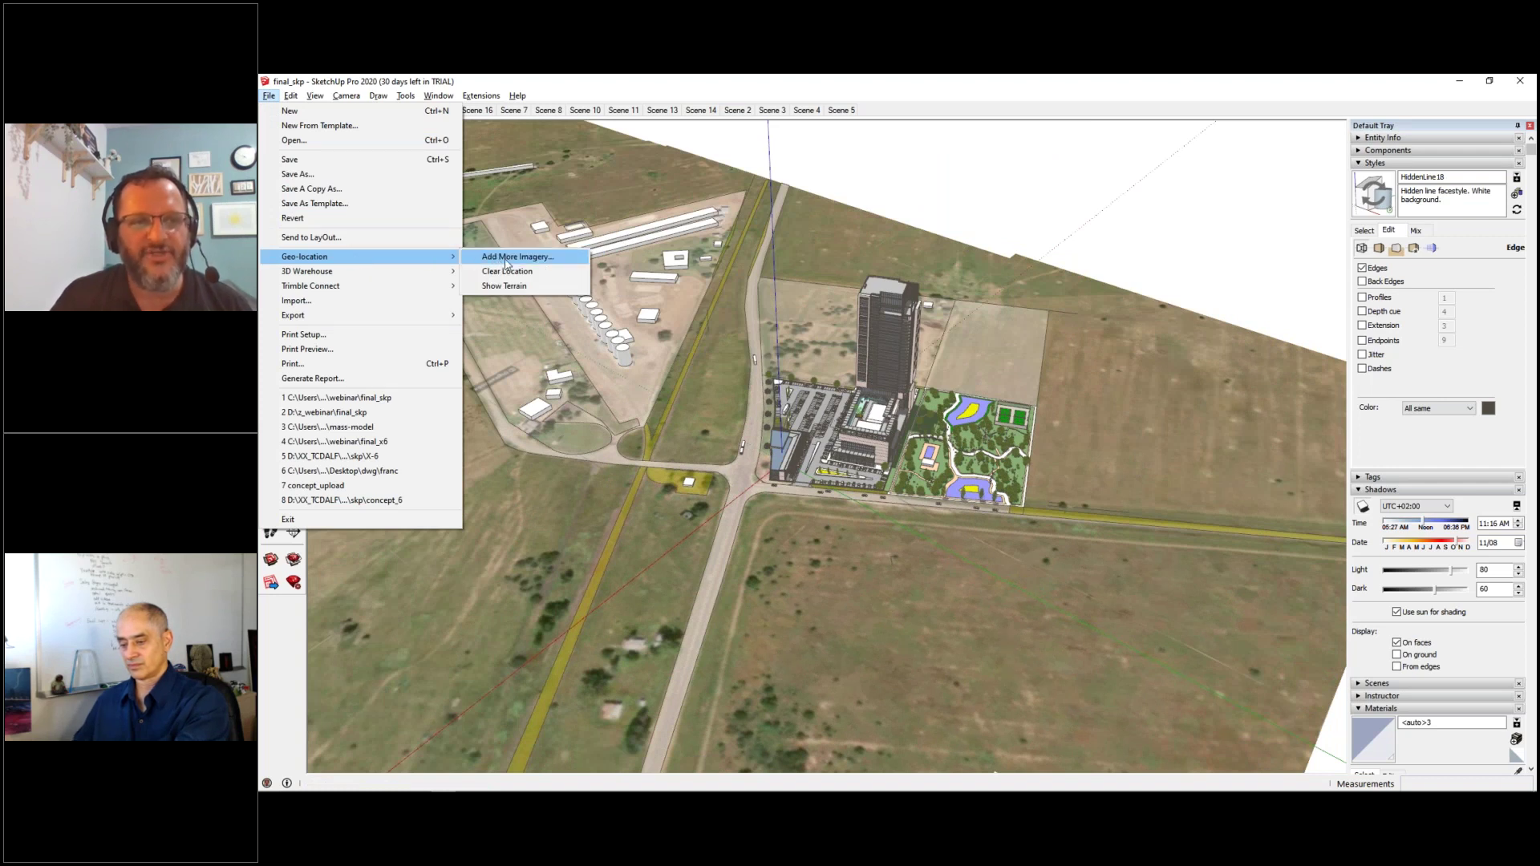
{"action": "left_click", "coordinate": [846, 260]}
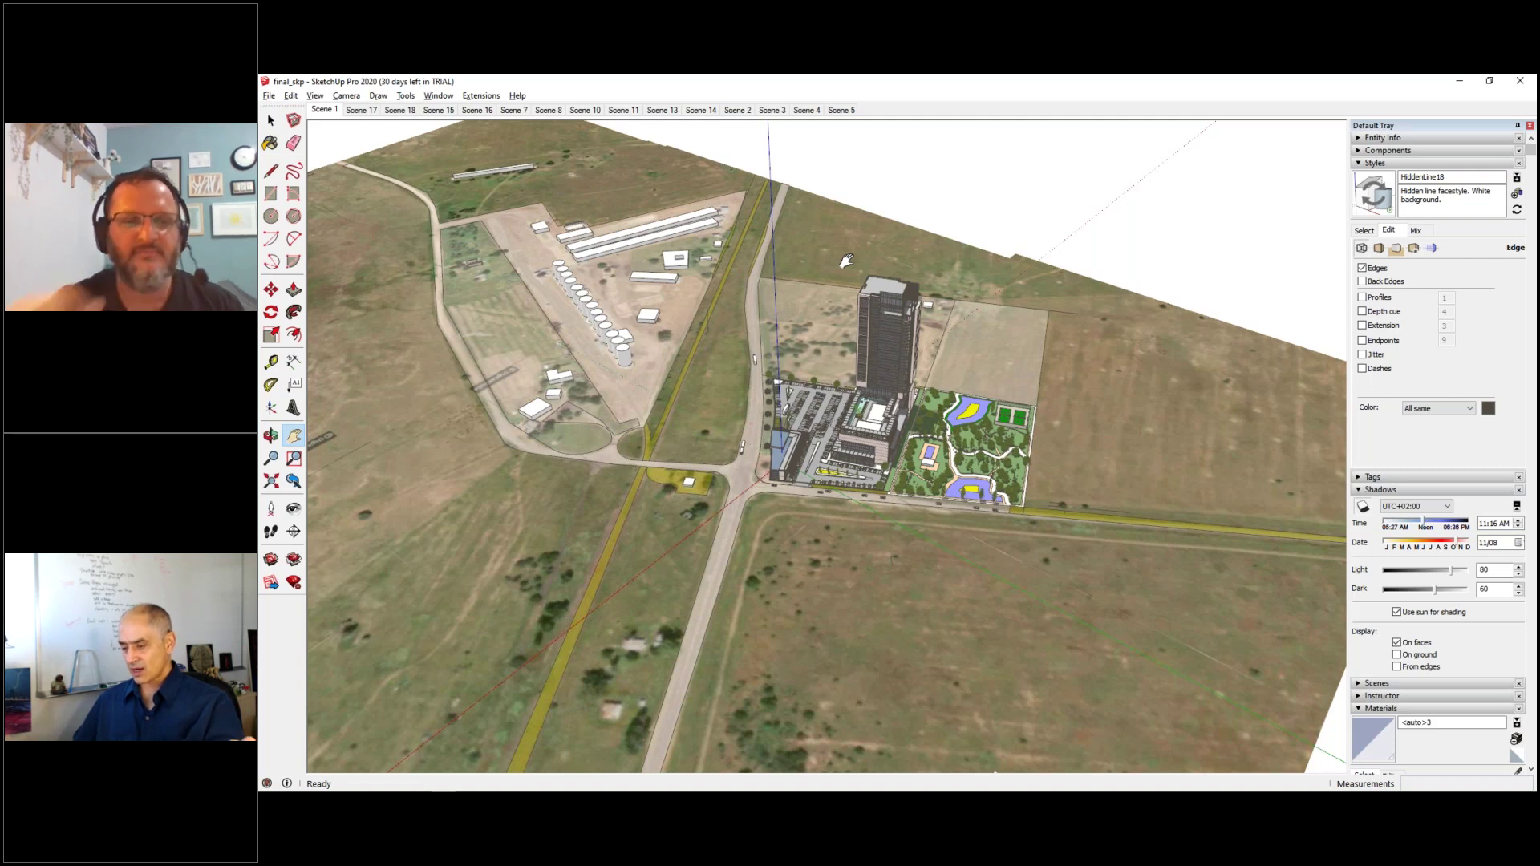
- View the tower, podium, park and parking from the park side and from the Top Cars road junction
{"action": "key", "text": "o"}
{"action": "middle_click_drag", "start_coordinate": [978, 390], "coordinate": [805, 355]}
{"action": "scroll", "coordinate": [834, 421], "scroll_direction": "up", "scroll_amount": 6}
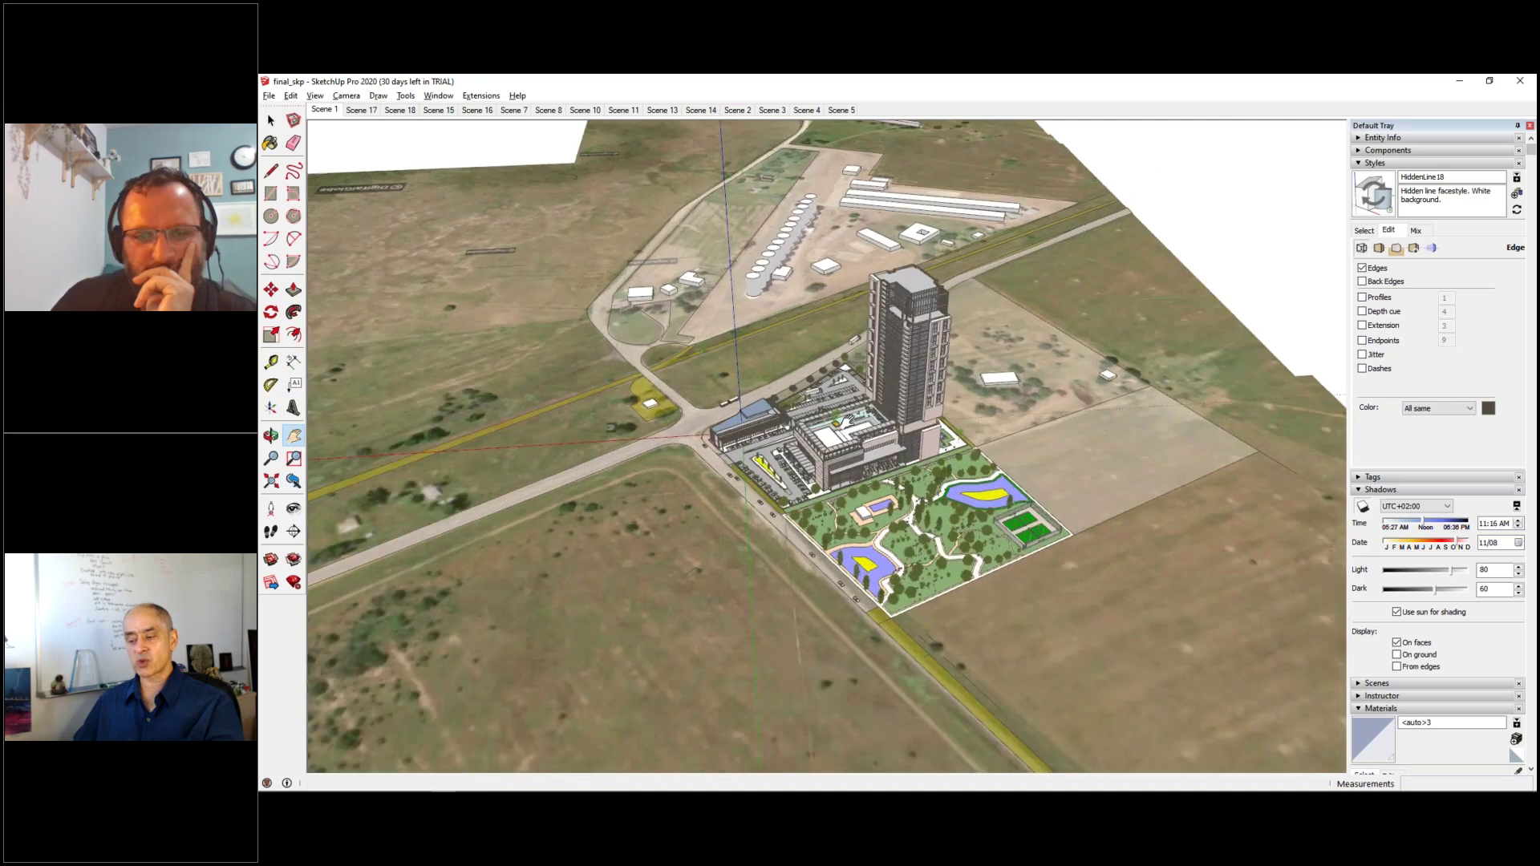
{"action": "scroll", "coordinate": [887, 470], "scroll_direction": "up", "scroll_amount": 5}
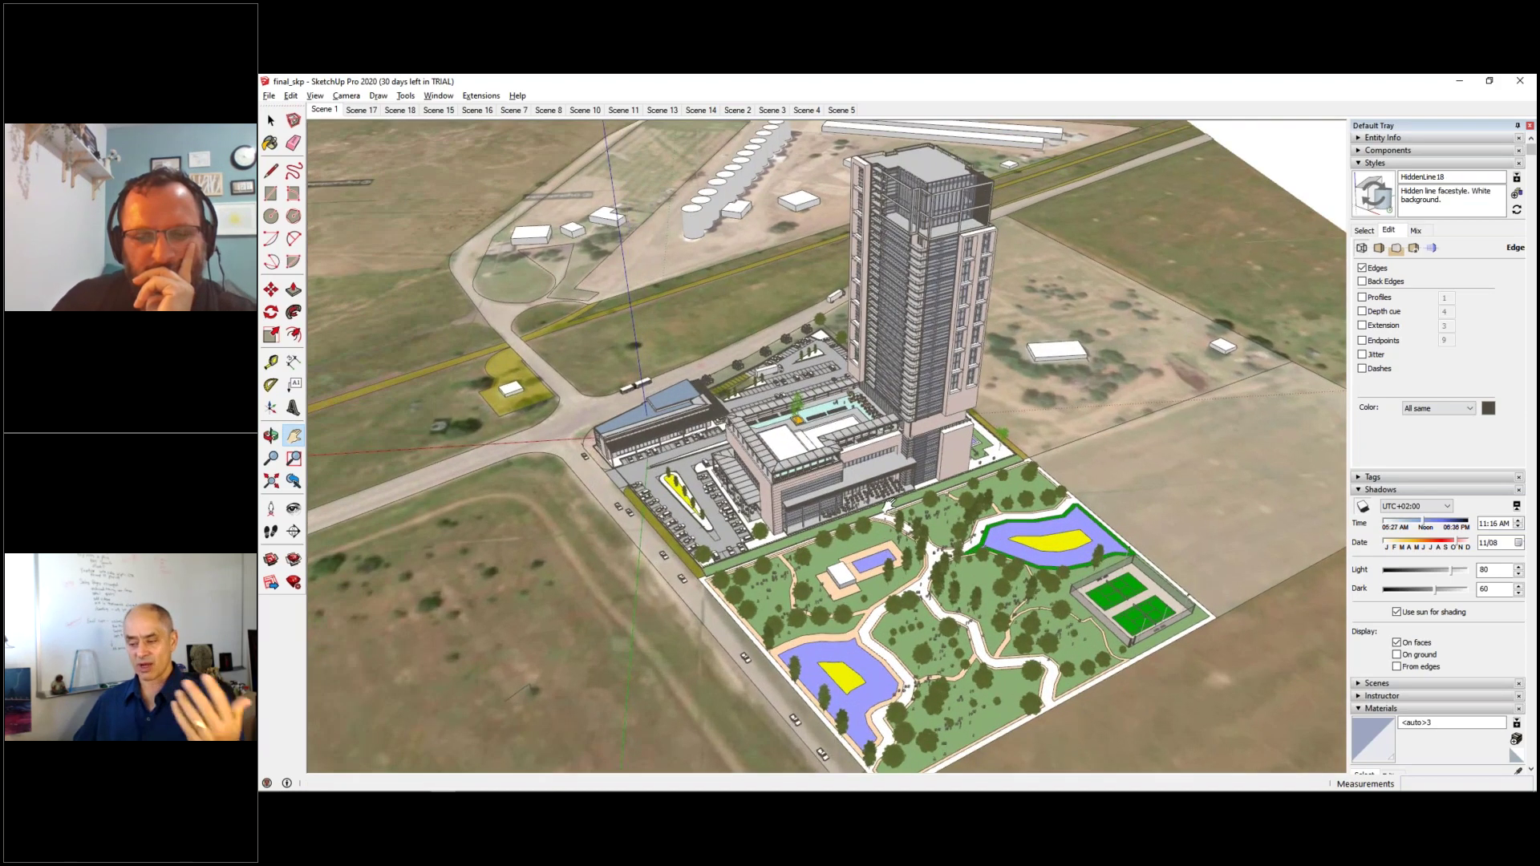
{"action": "mouse_move", "coordinate": [886, 467]}
{"action": "middle_mouse_down"}
{"action": "mouse_move", "coordinate": [981, 415]}
{"action": "mouse_move", "coordinate": [675, 551]}
{"action": "mouse_move", "coordinate": [915, 536]}
{"action": "middle_mouse_up"}
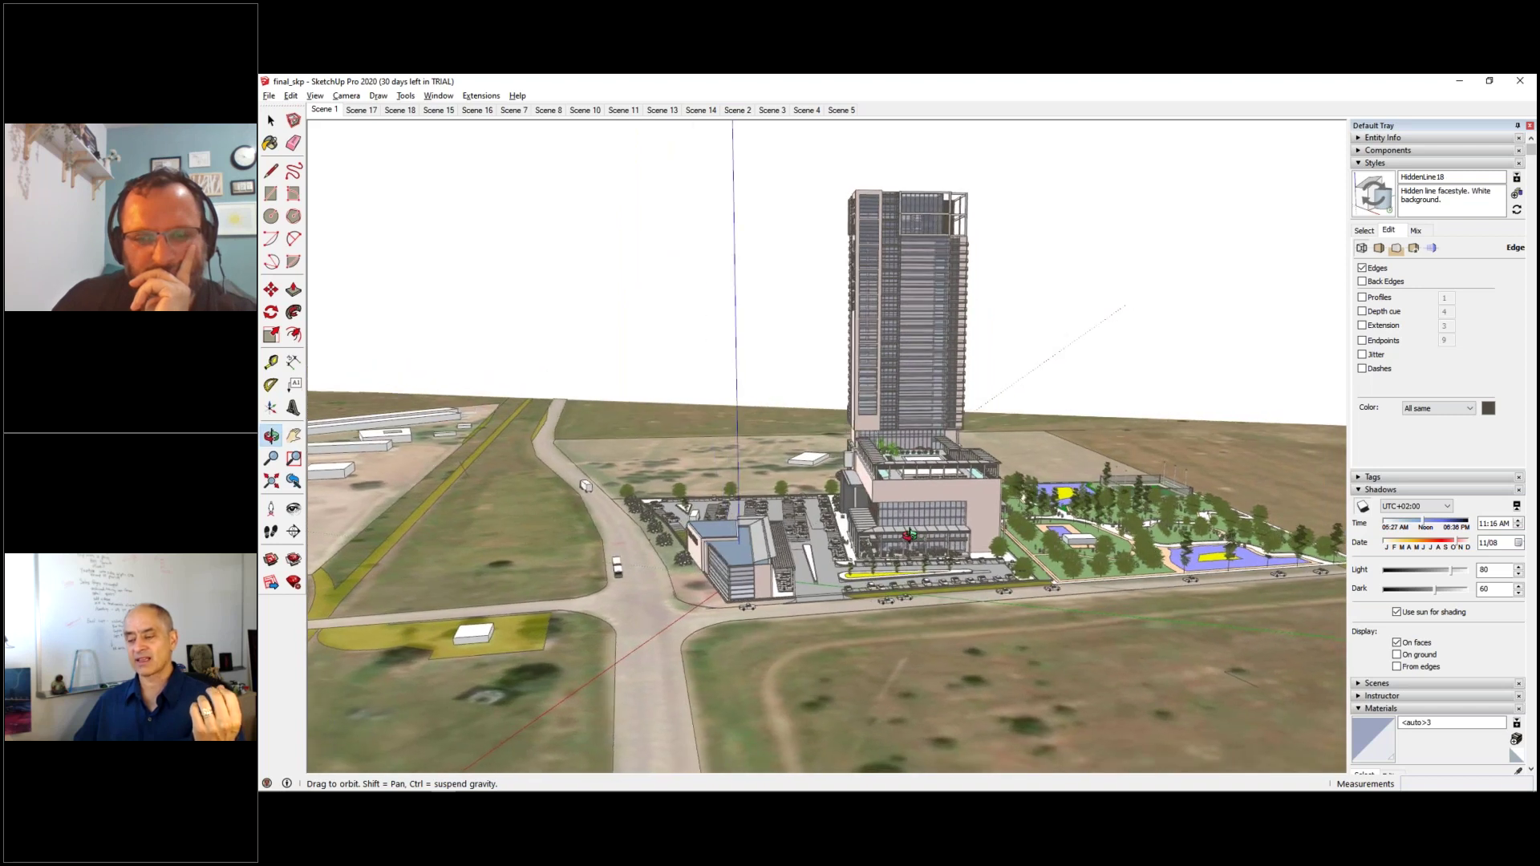
{"action": "mouse_move", "coordinate": [910, 535]}
{"action": "middle_mouse_down"}
{"action": "mouse_move", "coordinate": [774, 589]}
{"action": "mouse_move", "coordinate": [720, 528]}
{"action": "mouse_move", "coordinate": [679, 519]}
{"action": "mouse_move", "coordinate": [722, 481]}
{"action": "mouse_move", "coordinate": [724, 525]}
{"action": "middle_mouse_up"}
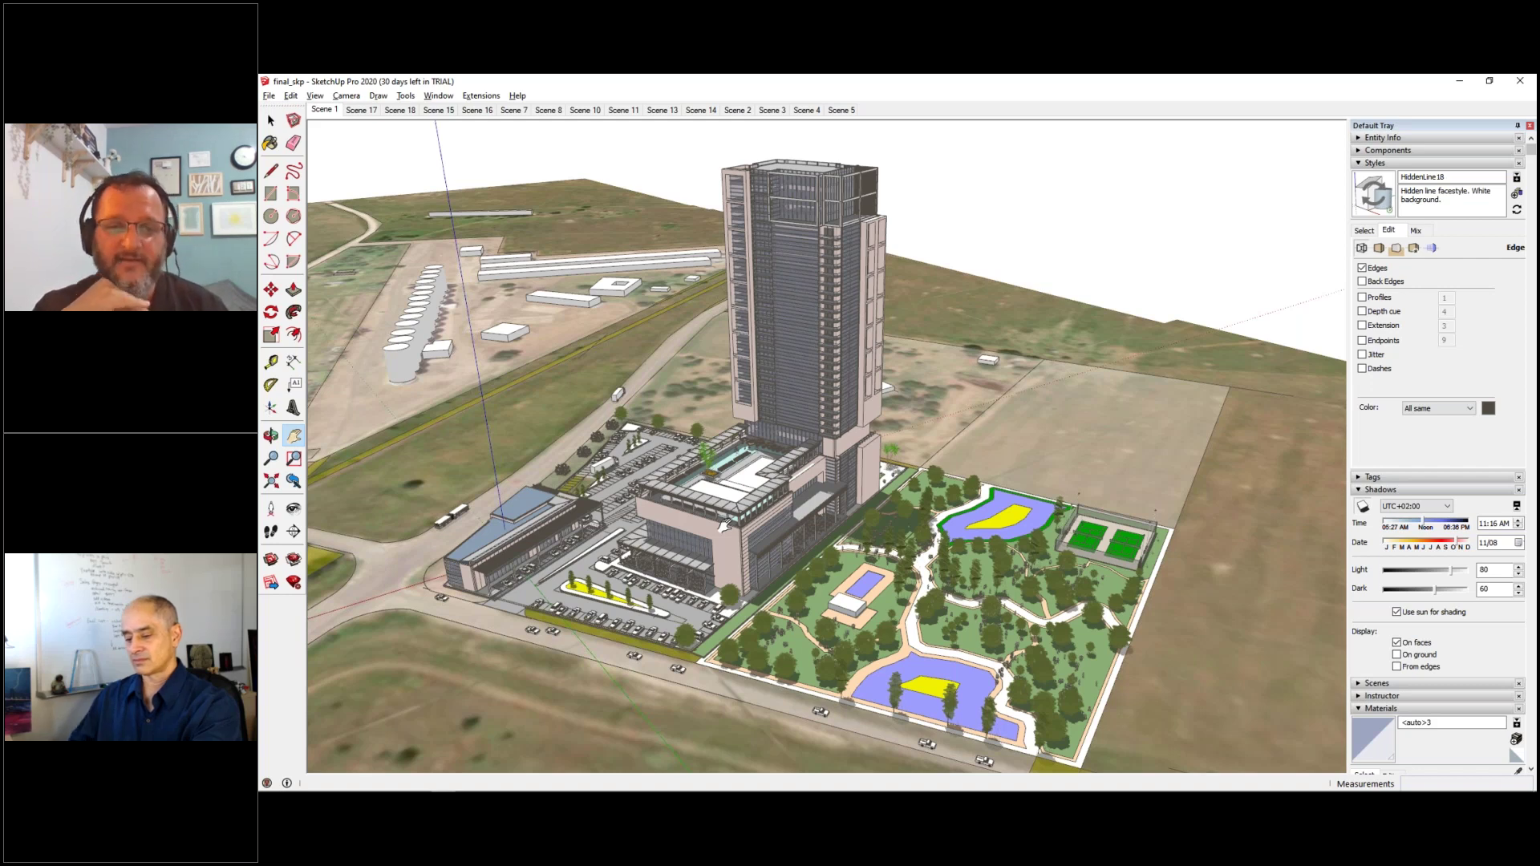
{"action": "key", "text": "o"}
{"action": "left_click_drag", "start_coordinate": [725, 526], "coordinate": [1213, 565]}
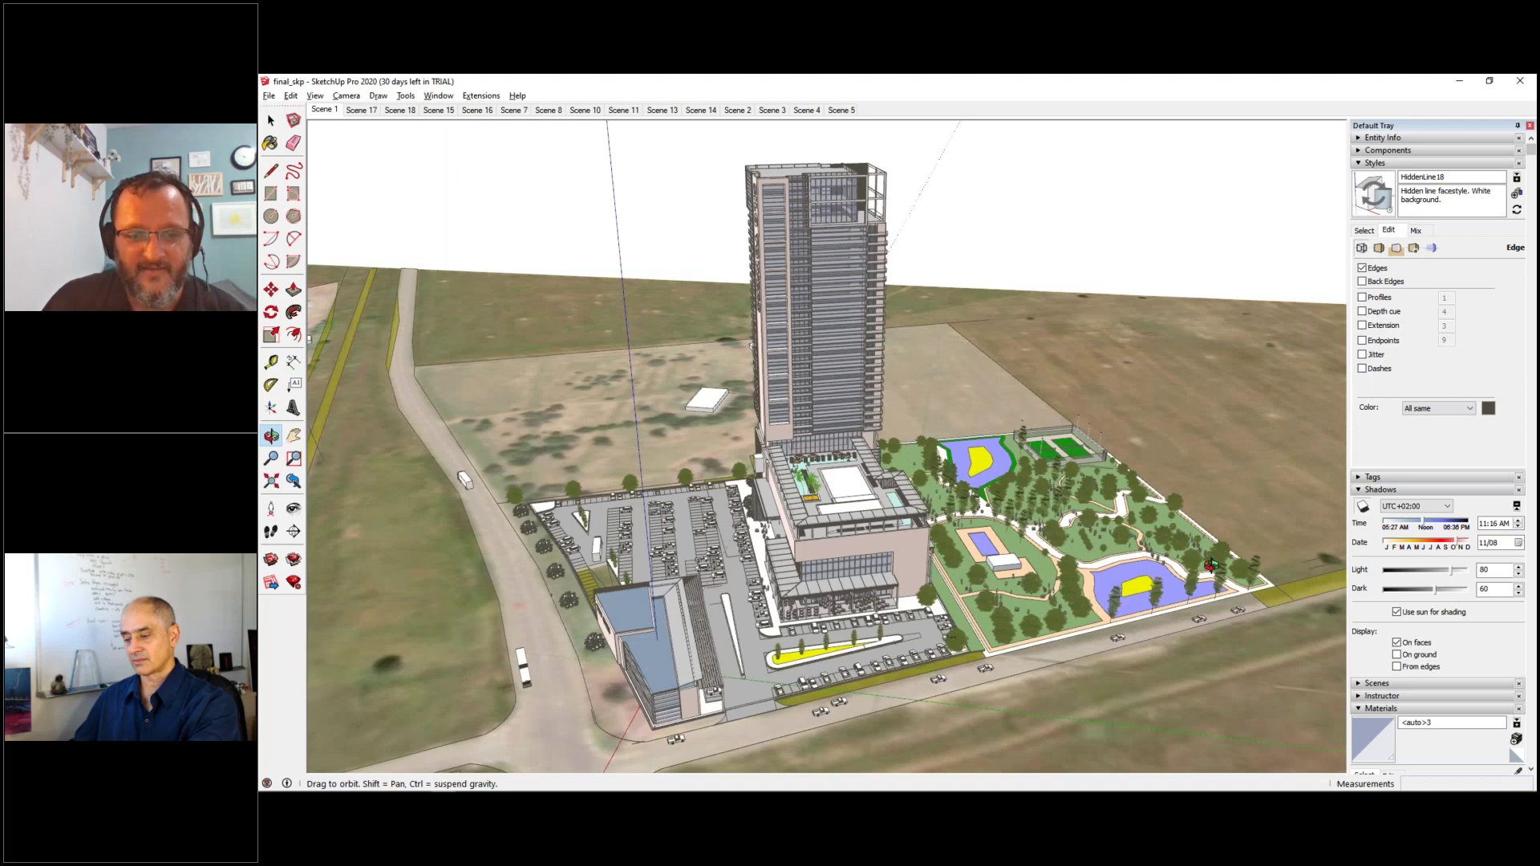
- View the whole tower site and its surroundings from higher above the road junction
{"action": "middle_click_drag", "start_coordinate": [1212, 566], "coordinate": [1307, 574]}
{"action": "scroll", "coordinate": [712, 470], "scroll_direction": "down", "scroll_amount": 5}
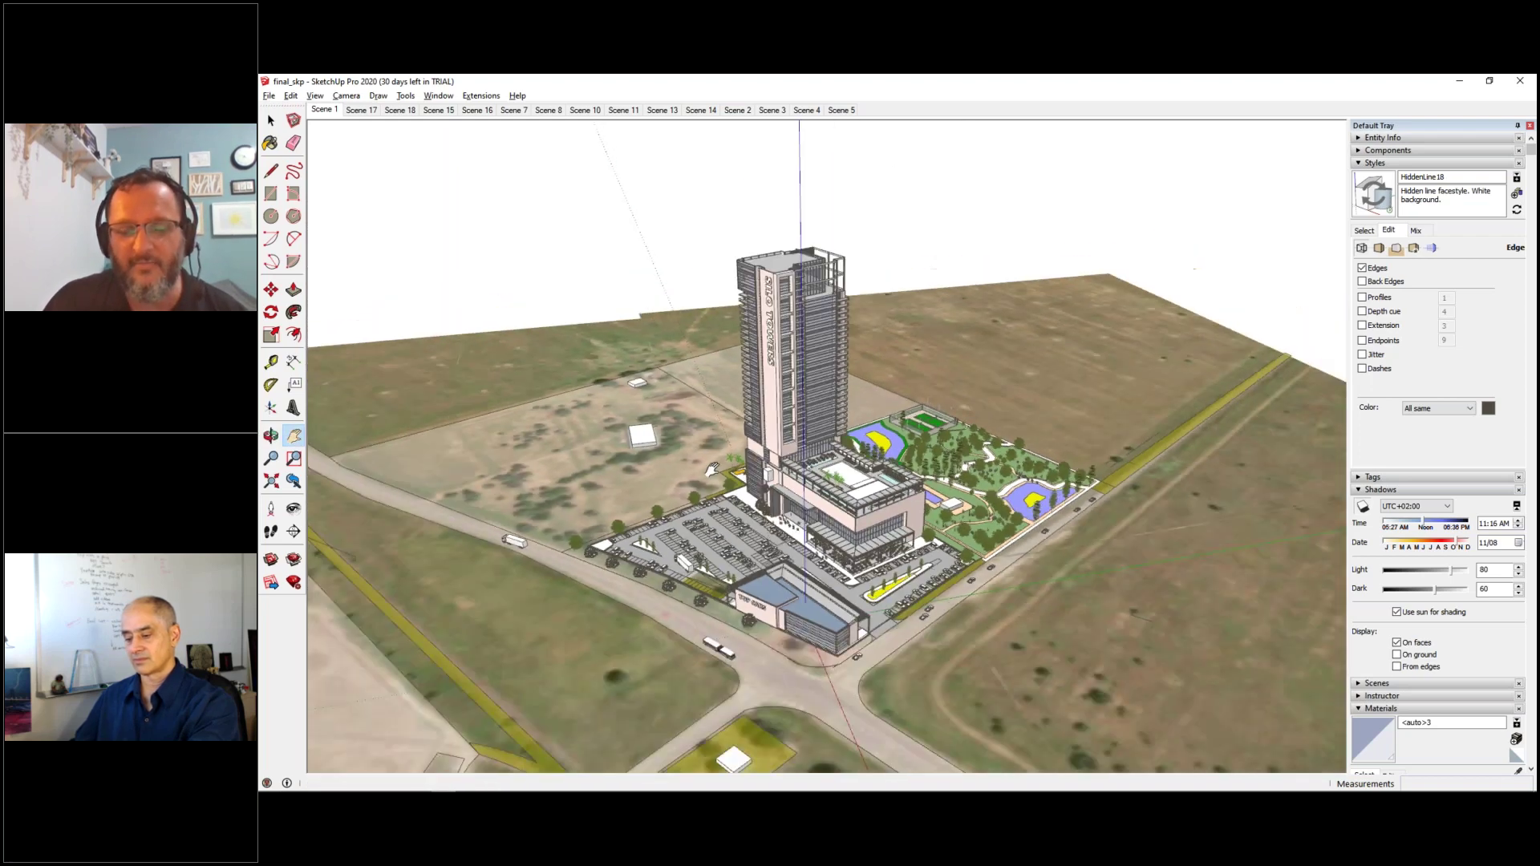
{"action": "scroll", "coordinate": [823, 551], "scroll_direction": "up", "scroll_amount": 3}
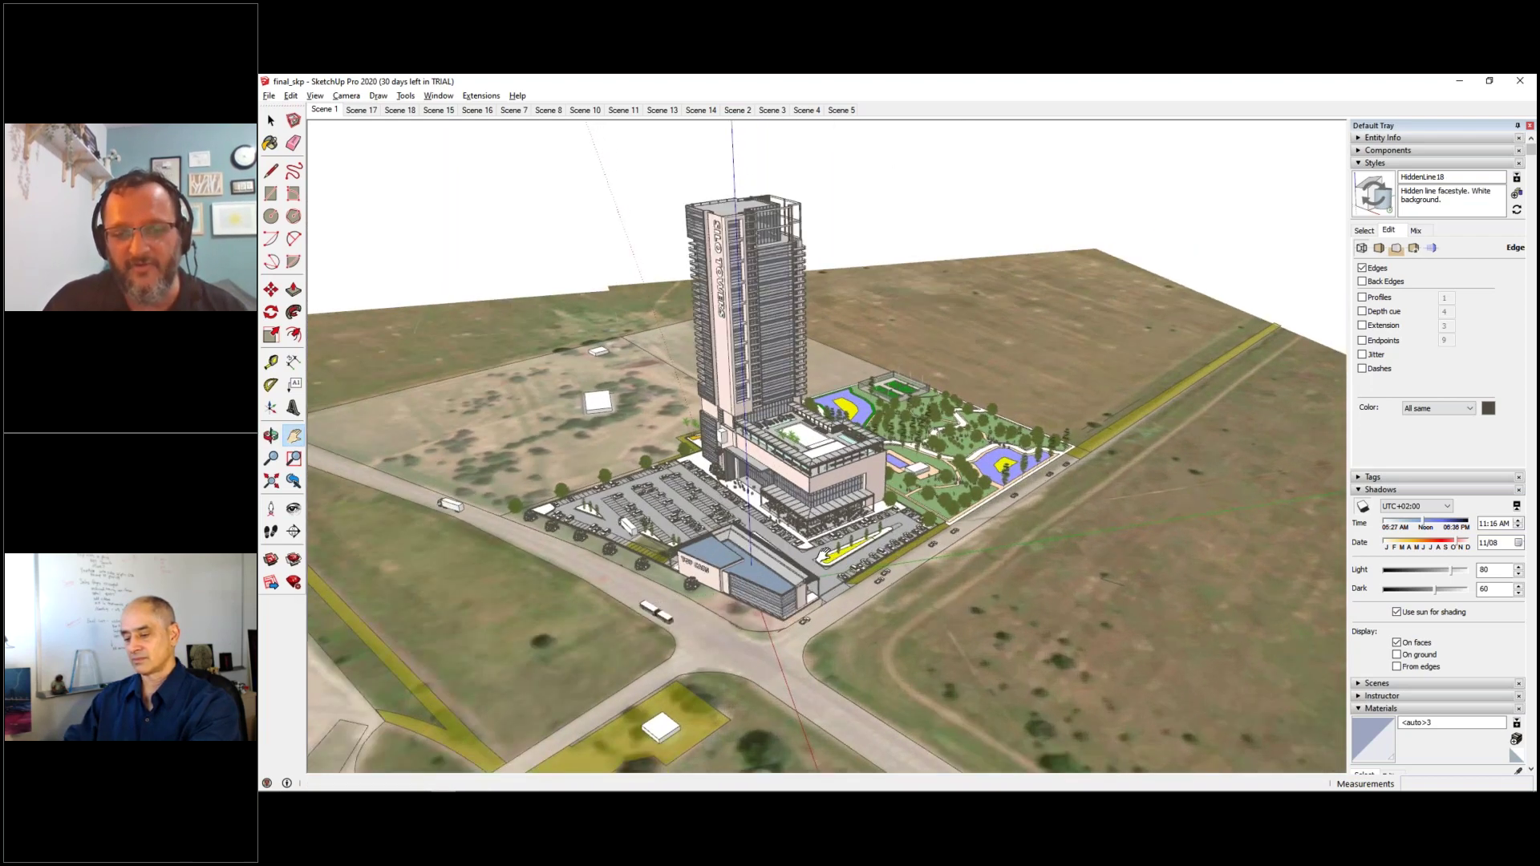
{"action": "middle_click_drag", "start_coordinate": [794, 514], "coordinate": [710, 649]}
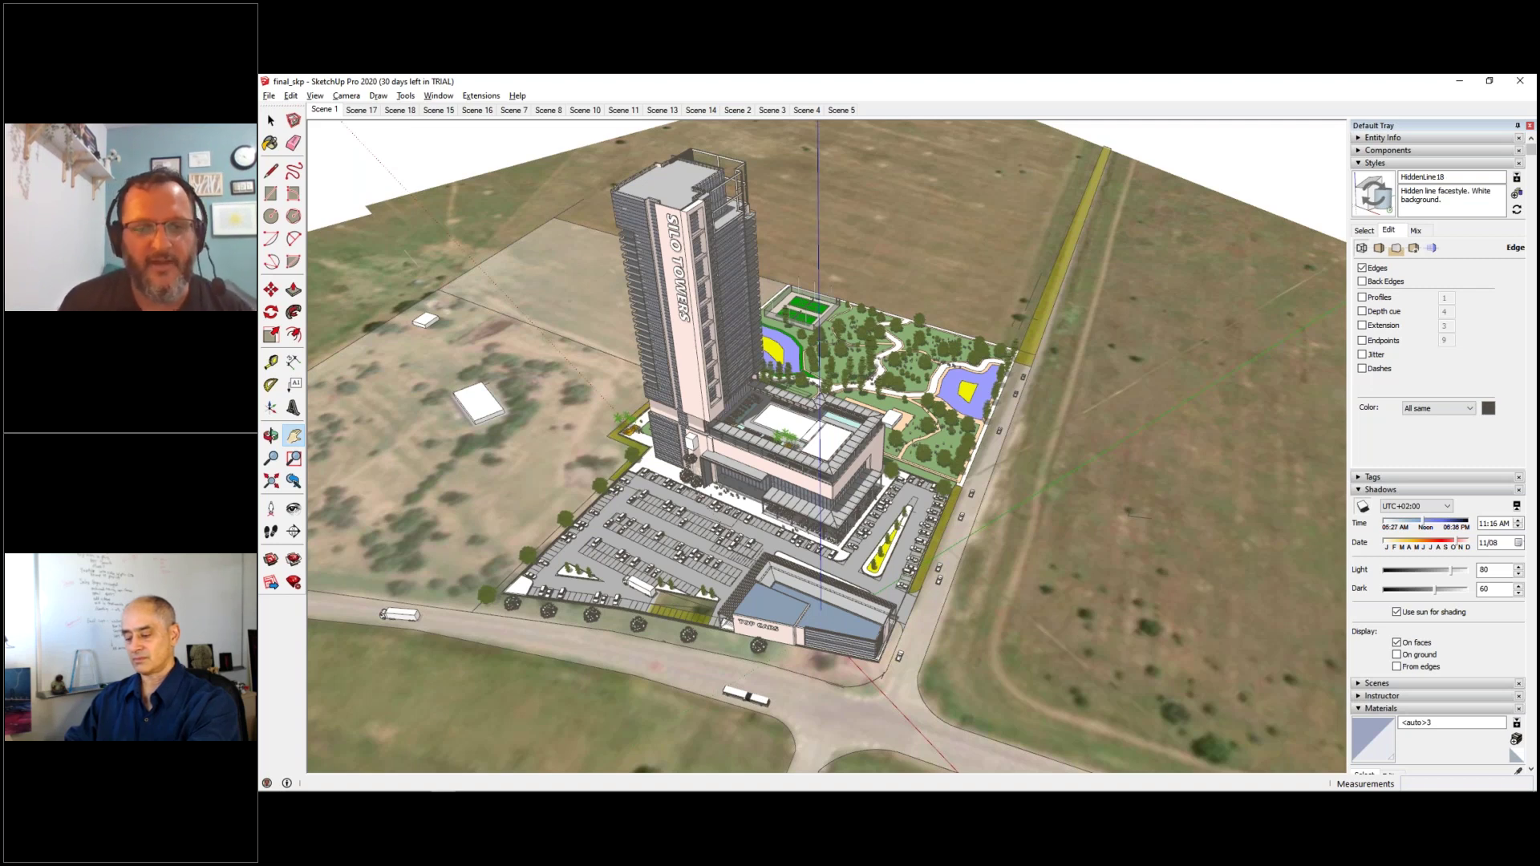
- Switch to the tower4 project in Revit, which shows the design's massing stages in 3D
{"action": "key", "text": "alt+Tab"}
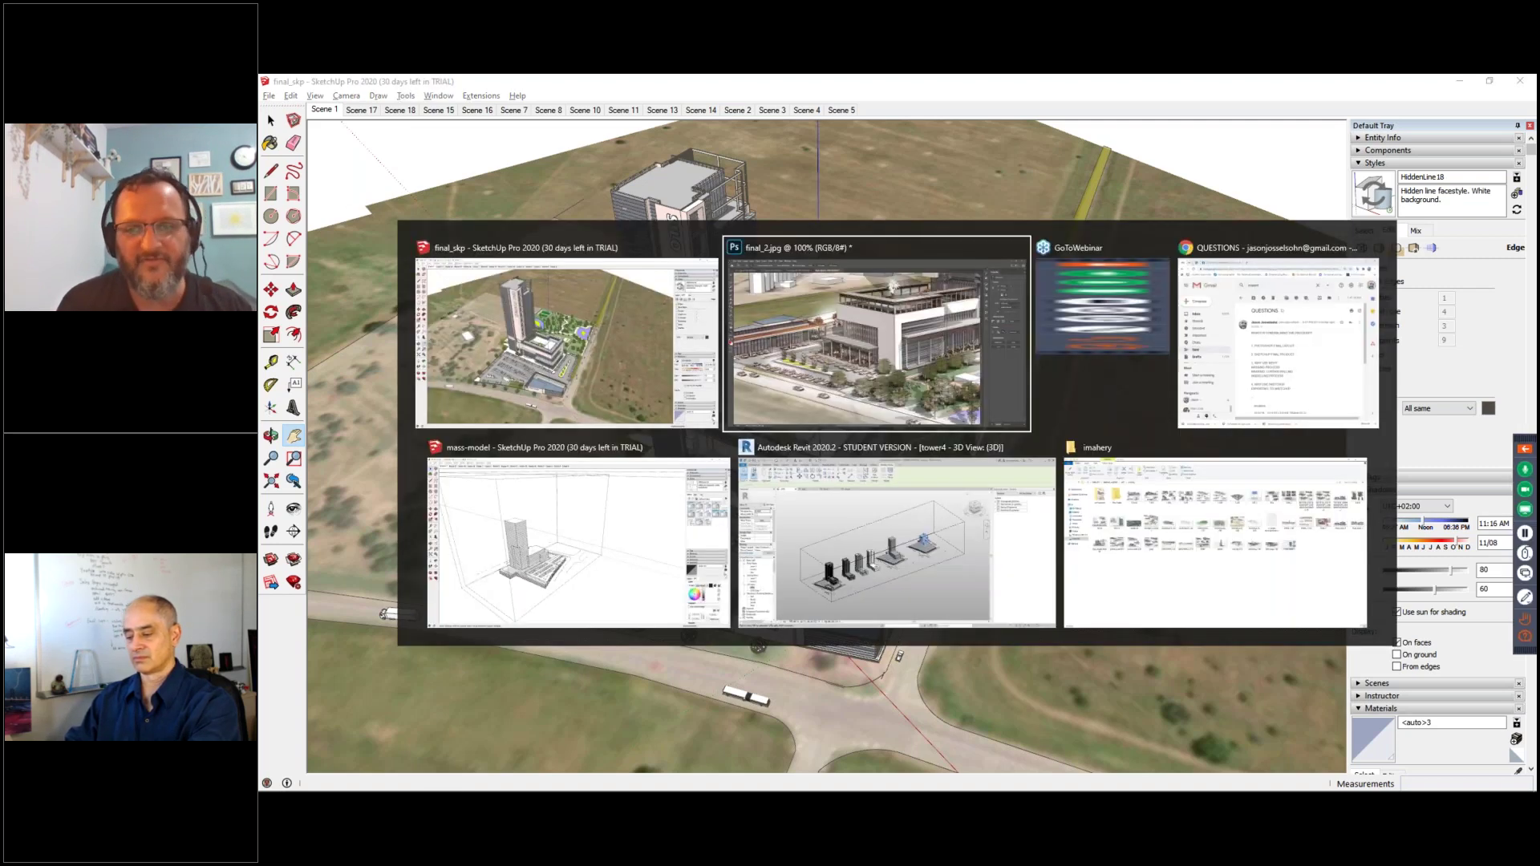
{"action": "key", "text": "alt+Tab"}
{"action": "key", "text": "alt+Tab"}
{"action": "key", "text": "alt+Tab"}
{"action": "key", "text": "Tab"}
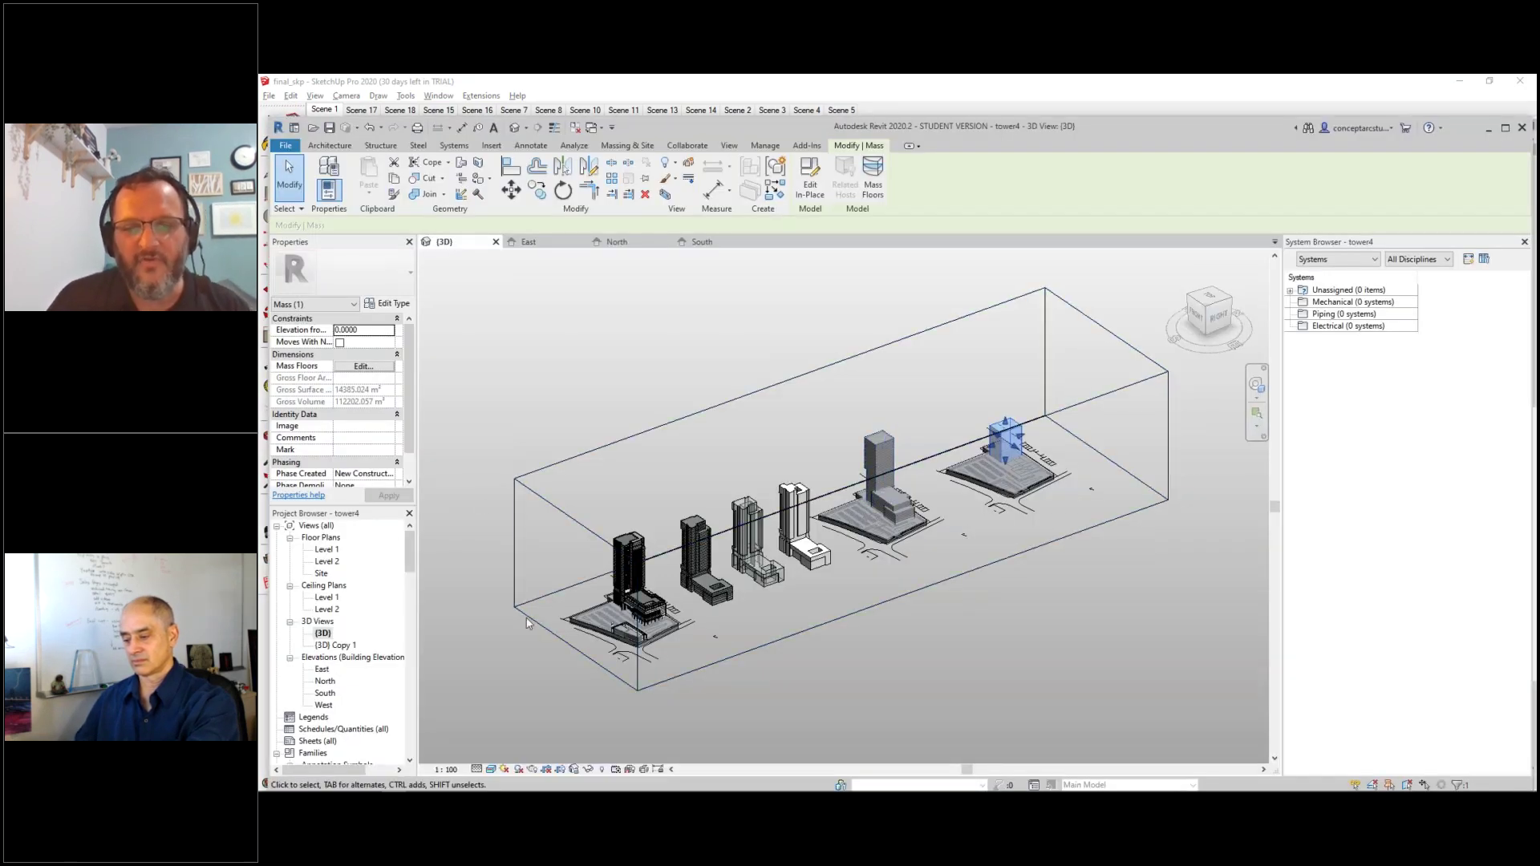
- Examine the row of massing stages, from the initial block on the site base to the detailed tower
{"action": "mouse_move", "coordinate": [622, 668]}
{"action": "middle_mouse_down", "text": "shift"}
{"action": "mouse_move", "coordinate": [632, 686]}
{"action": "mouse_move", "coordinate": [566, 671]}
{"action": "mouse_move", "coordinate": [609, 655]}
{"action": "middle_mouse_up", "text": "shift"}
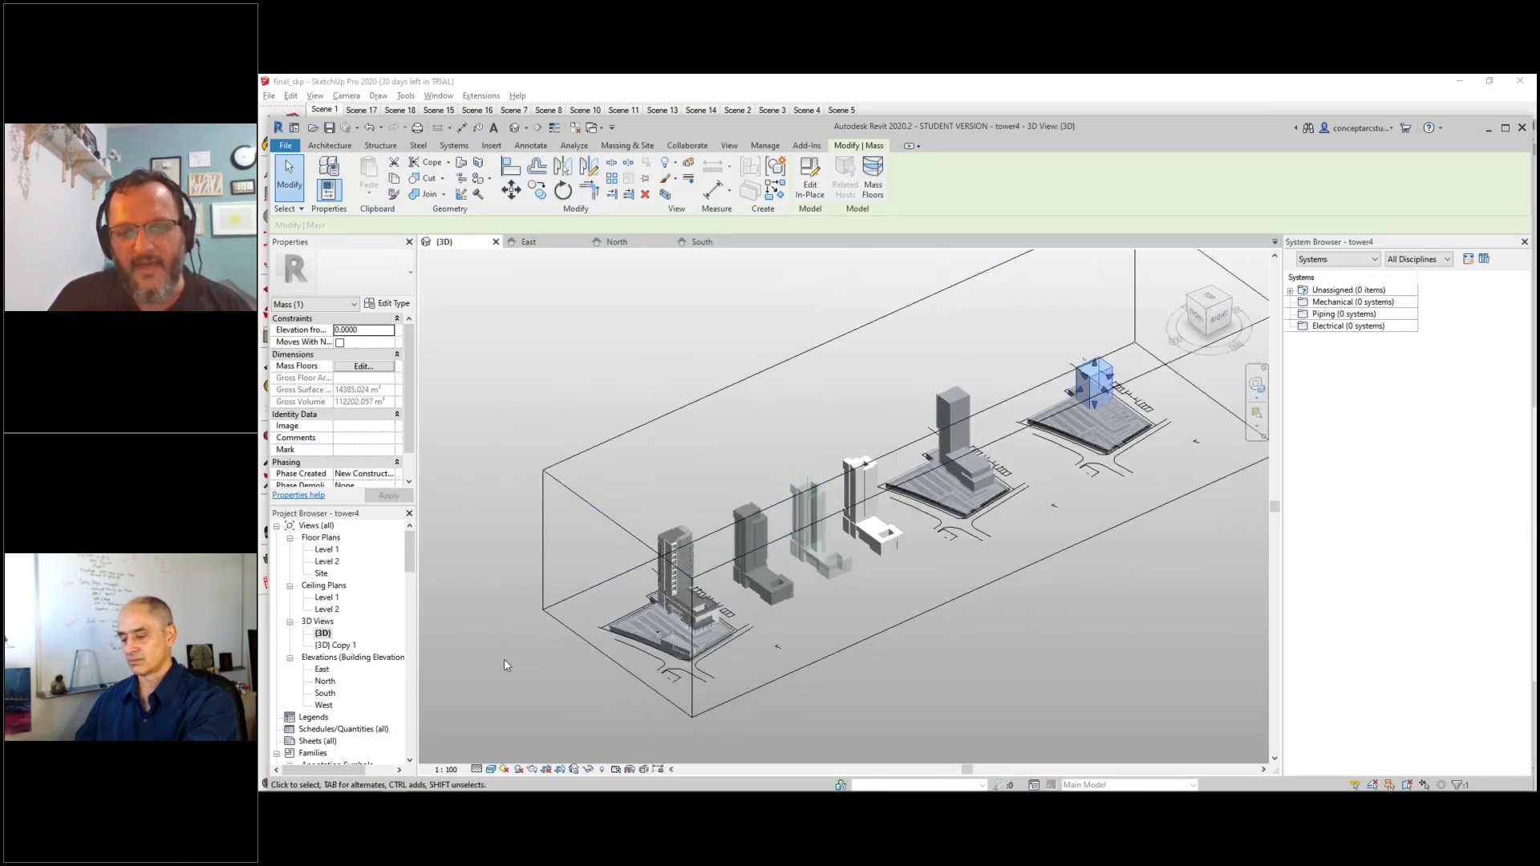
{"action": "mouse_move", "coordinate": [827, 669]}
{"action": "middle_mouse_down", "text": "shift"}
{"action": "mouse_move", "coordinate": [794, 665]}
{"action": "mouse_move", "coordinate": [834, 670]}
{"action": "middle_mouse_up", "text": "shift"}
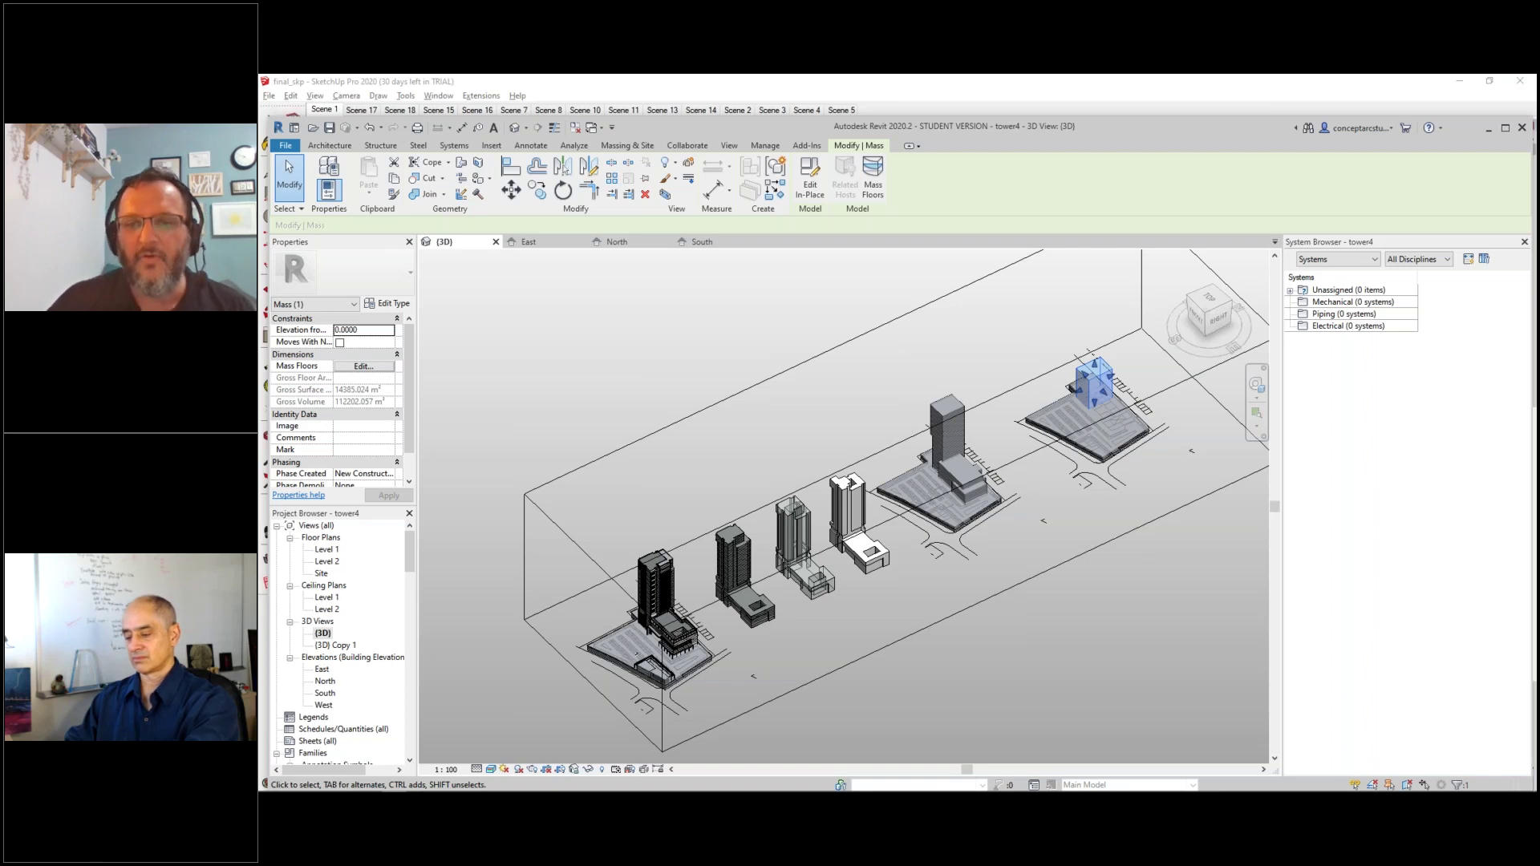
{"action": "middle_click_drag", "start_coordinate": [706, 694], "coordinate": [615, 660], "text": "shift"}
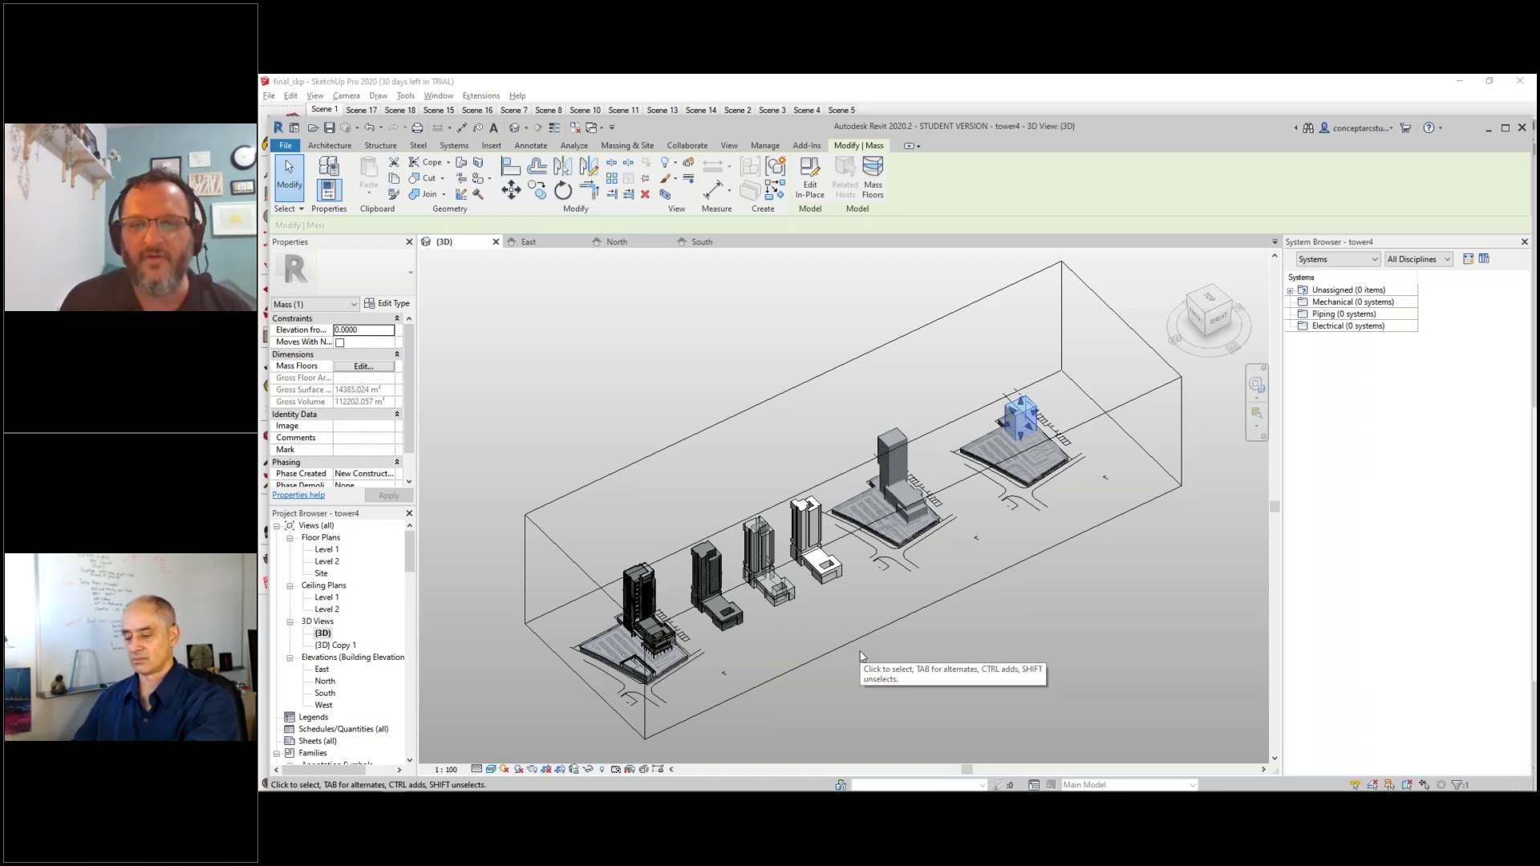
{"action": "scroll", "coordinate": [855, 663], "scroll_direction": "up", "scroll_amount": 8}
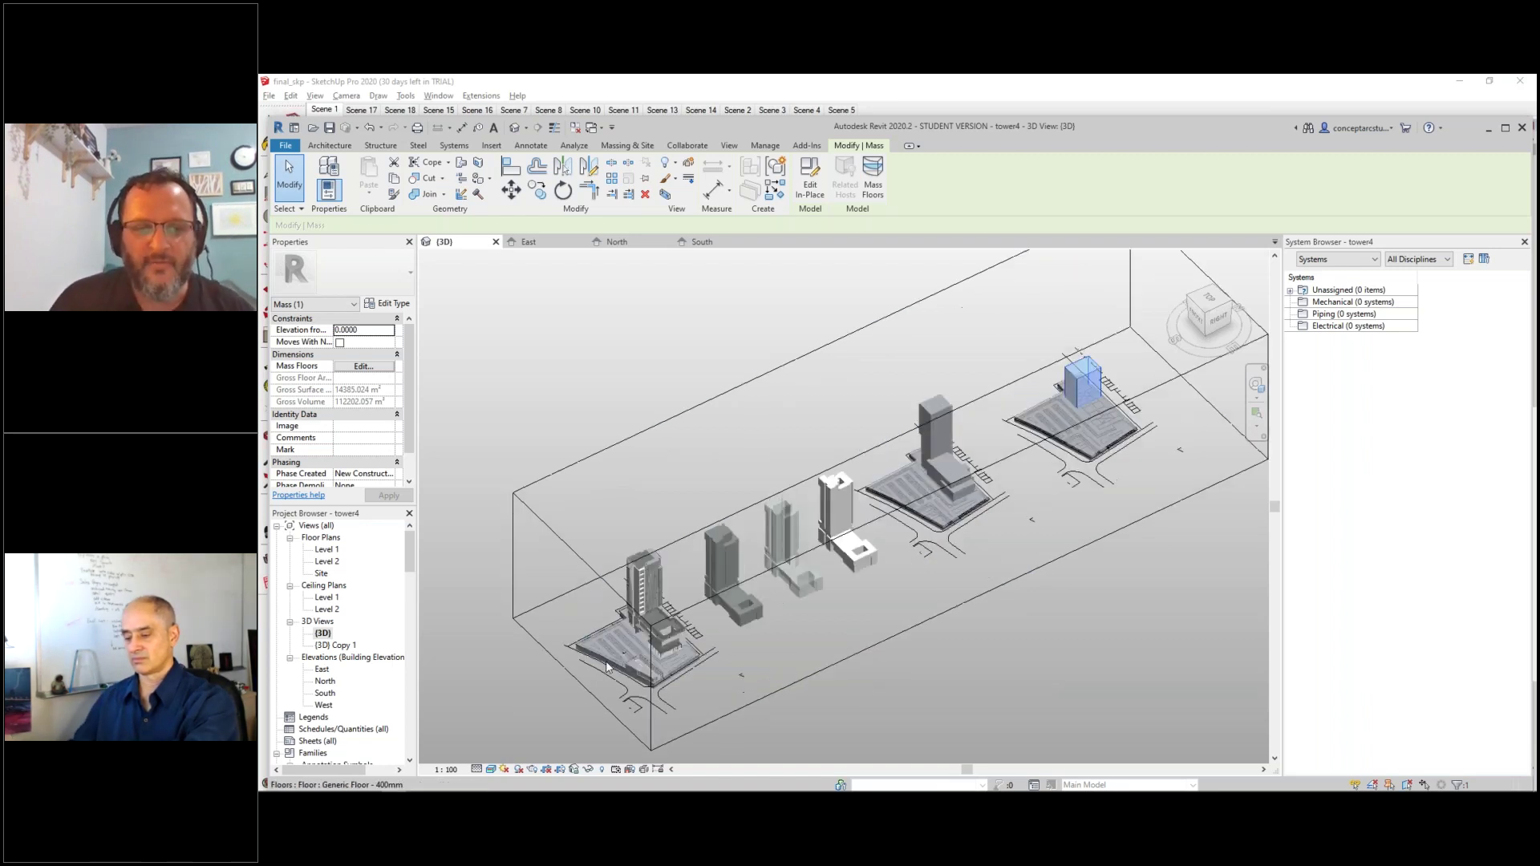
{"action": "scroll", "coordinate": [747, 660], "scroll_direction": "down", "scroll_amount": 6}
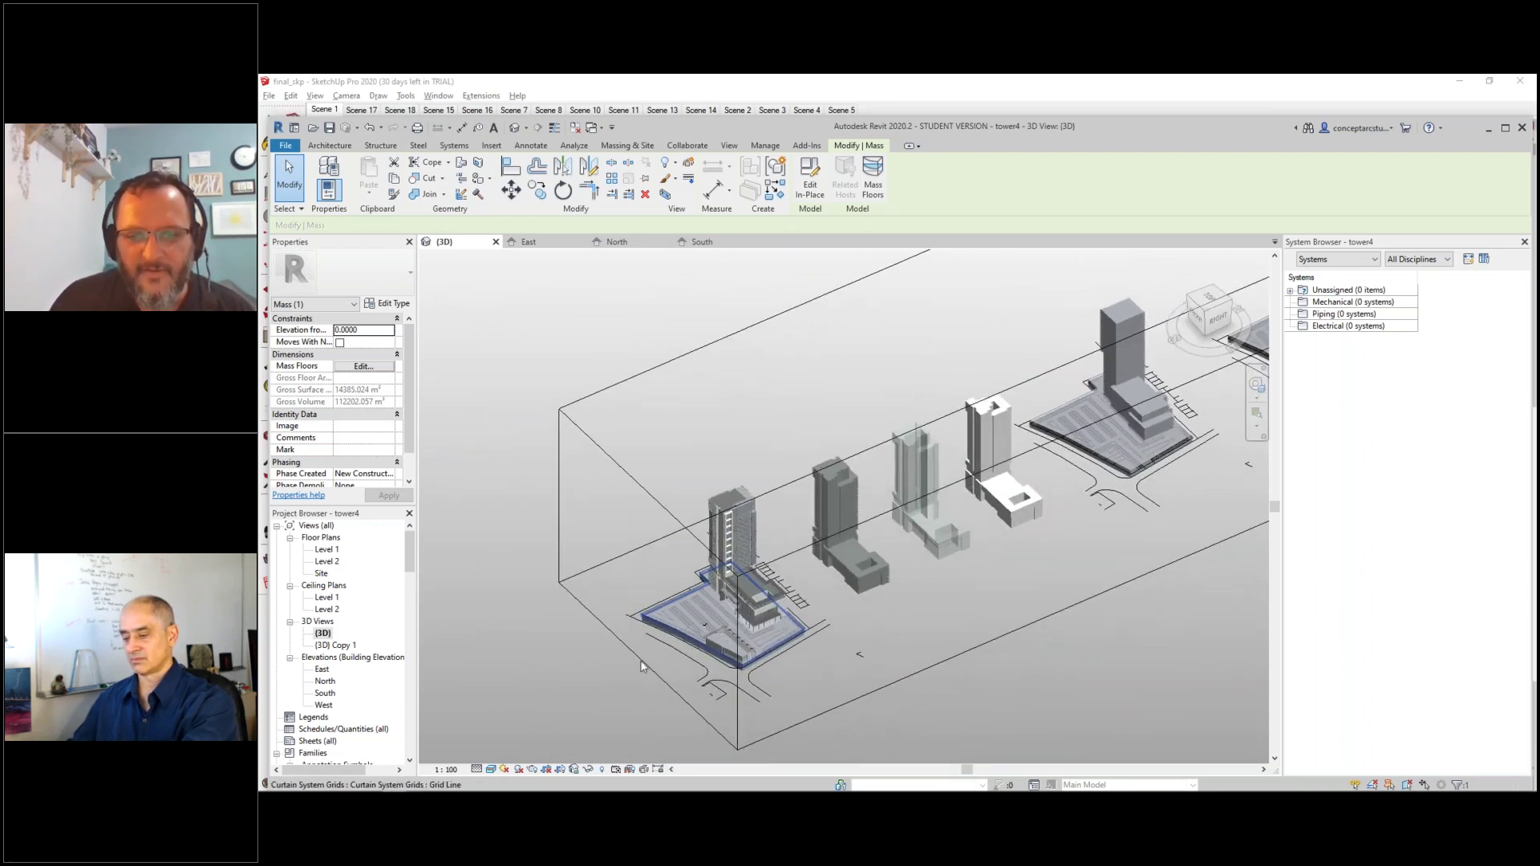
{"action": "scroll", "coordinate": [703, 672], "scroll_direction": "down", "scroll_amount": 3}
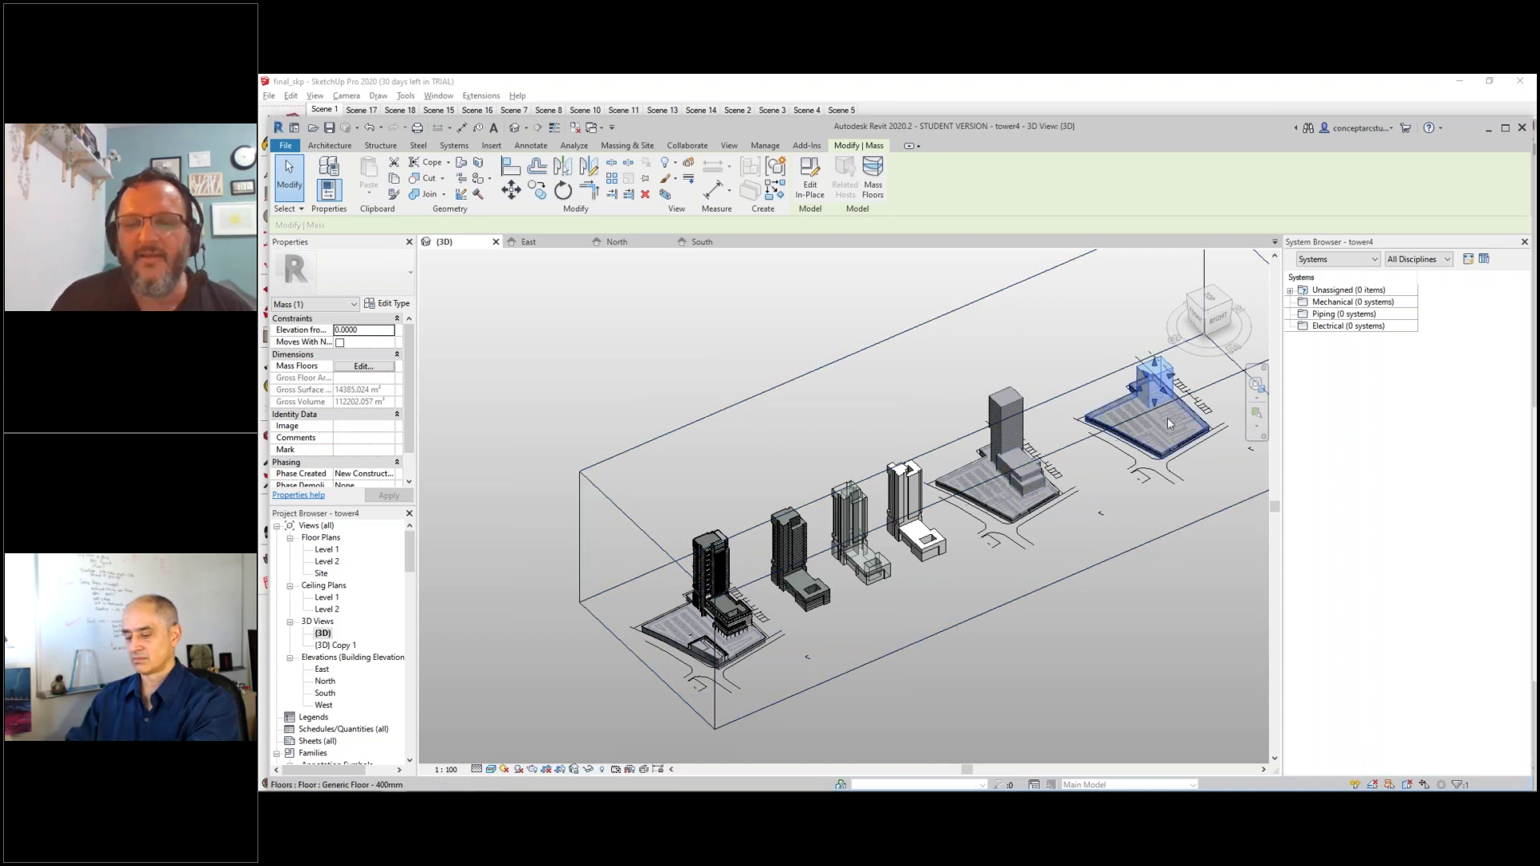
{"action": "scroll", "coordinate": [662, 638], "scroll_direction": "down", "scroll_amount": 2}
{"action": "scroll", "coordinate": [662, 637], "scroll_direction": "down", "scroll_amount": 1}
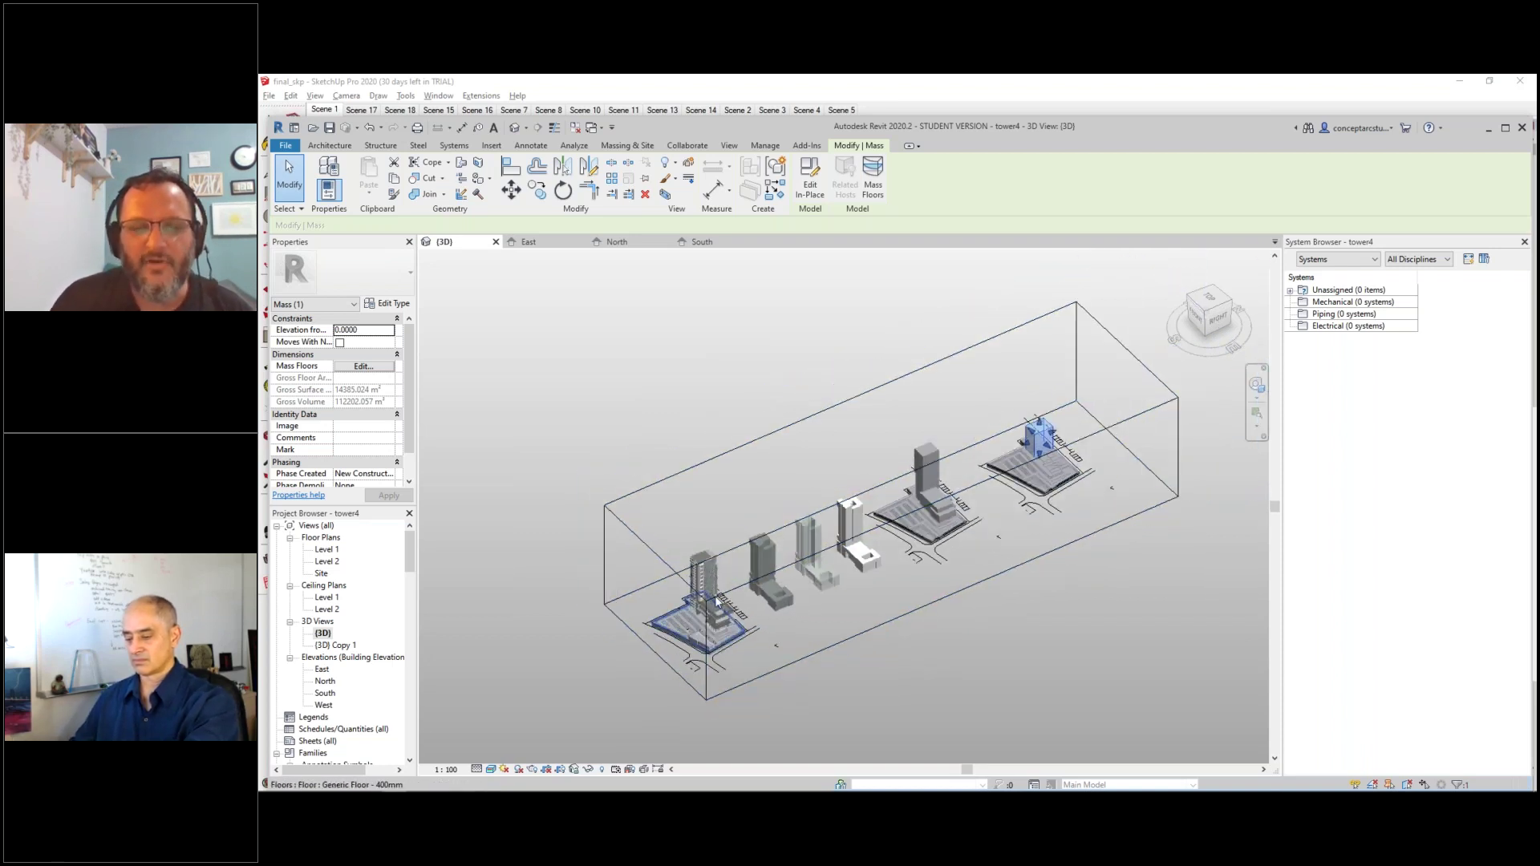
{"action": "scroll", "coordinate": [956, 549], "scroll_direction": "up", "scroll_amount": 2}
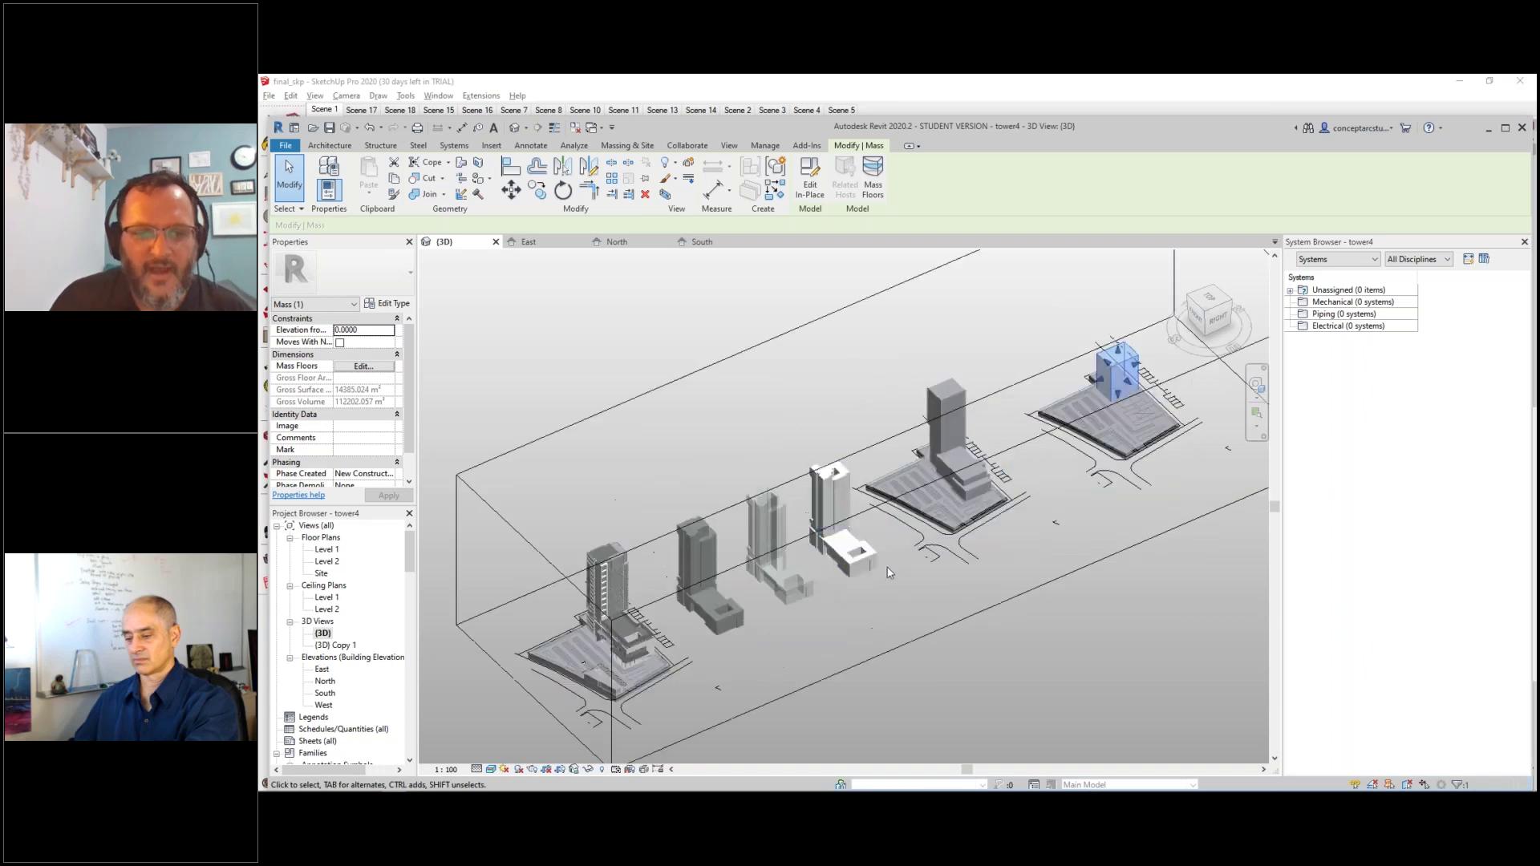
{"action": "scroll", "coordinate": [634, 611], "scroll_direction": "up", "scroll_amount": 2}
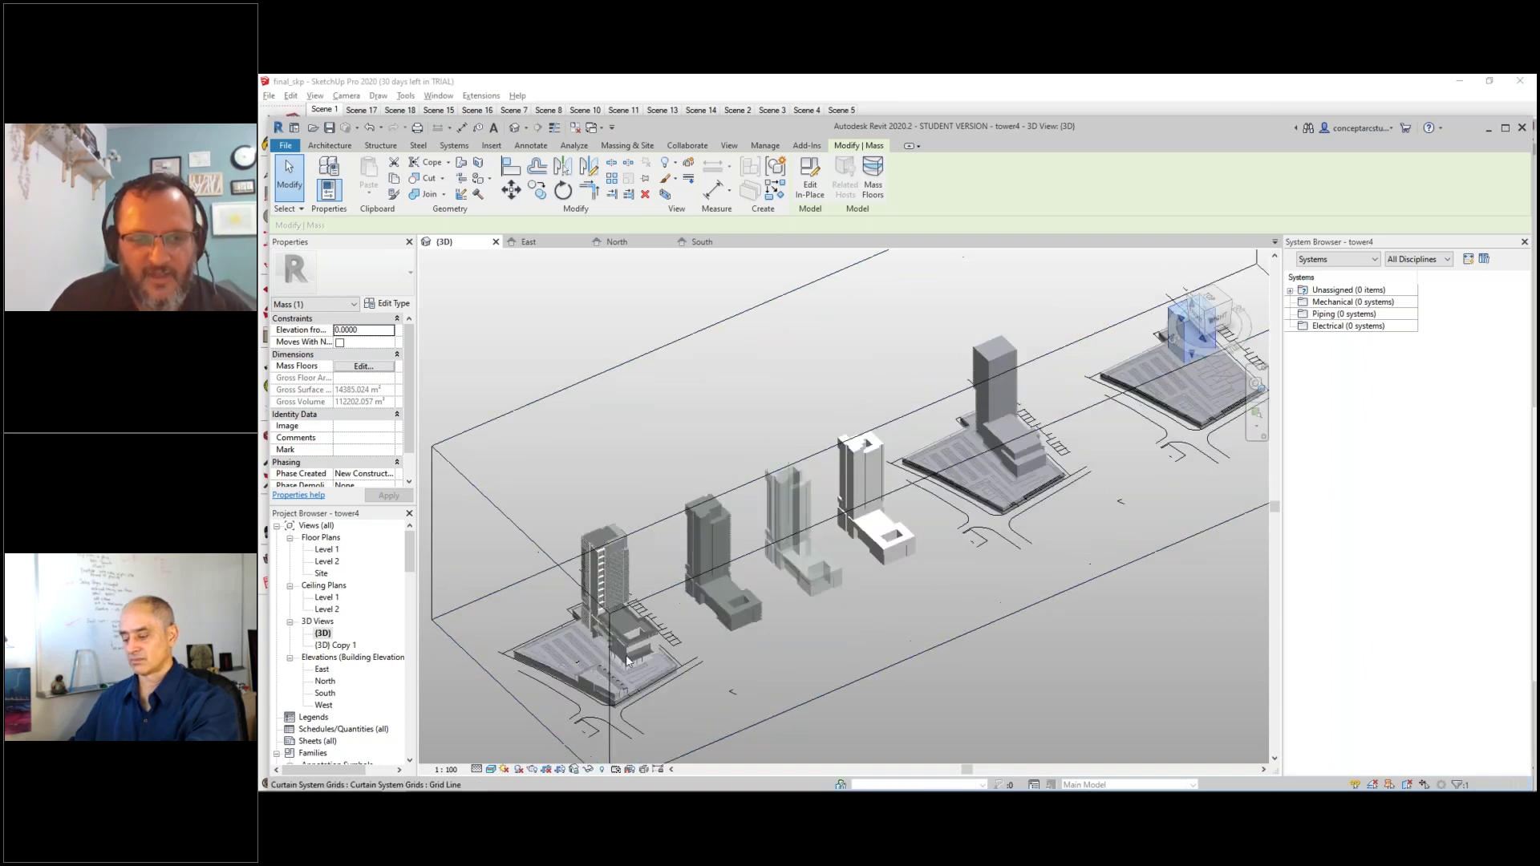
{"action": "scroll", "coordinate": [504, 657], "scroll_direction": "down", "scroll_amount": 1}
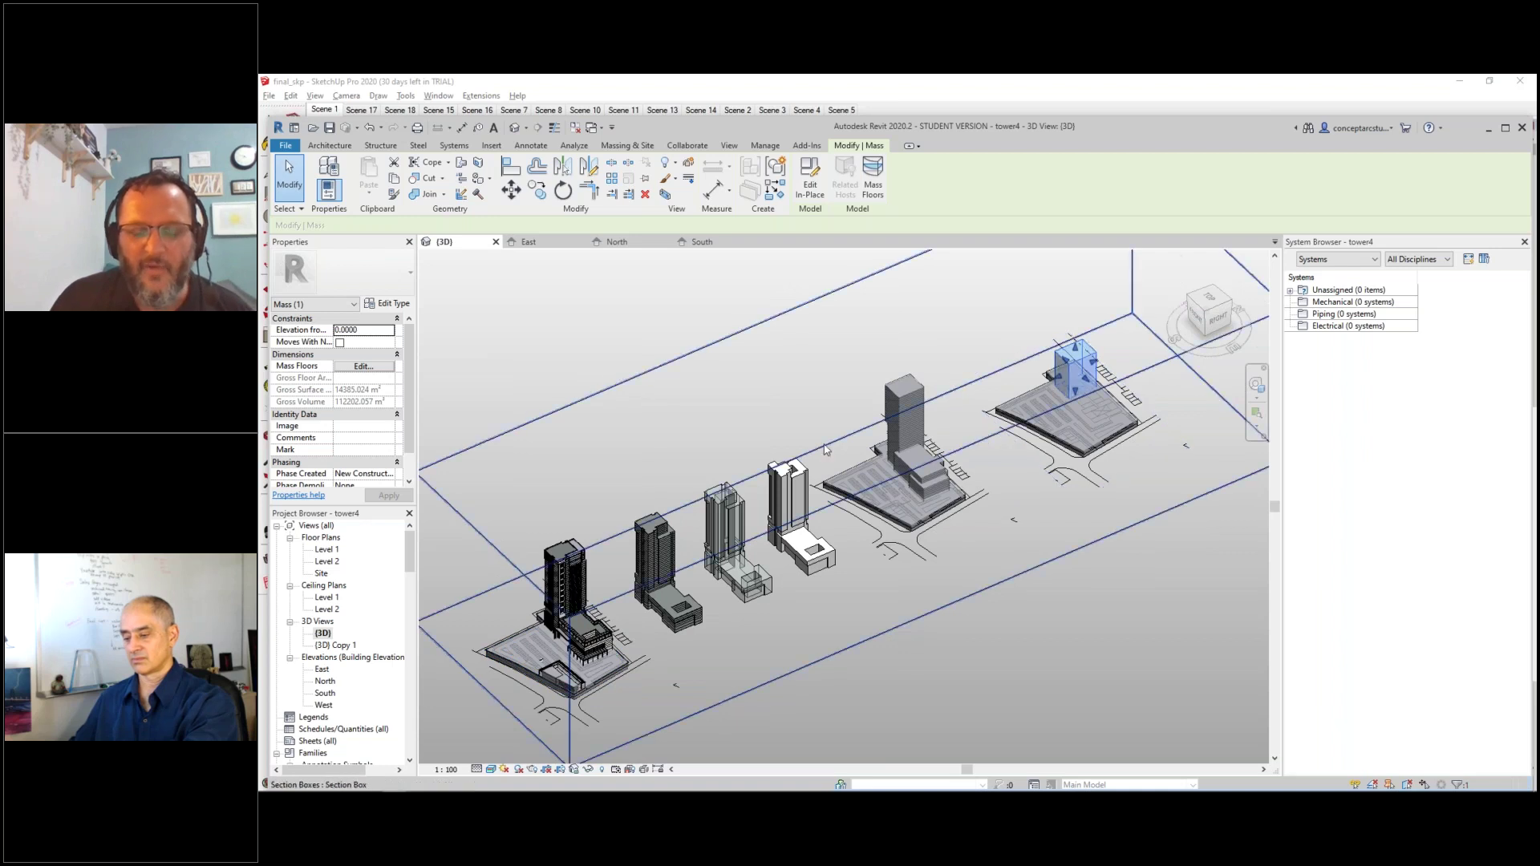
{"action": "scroll", "coordinate": [917, 474], "scroll_direction": "up", "scroll_amount": 1}
{"action": "scroll", "coordinate": [873, 517], "scroll_direction": "down", "scroll_amount": 1}
{"action": "scroll", "coordinate": [1106, 393], "scroll_direction": "up", "scroll_amount": 4}
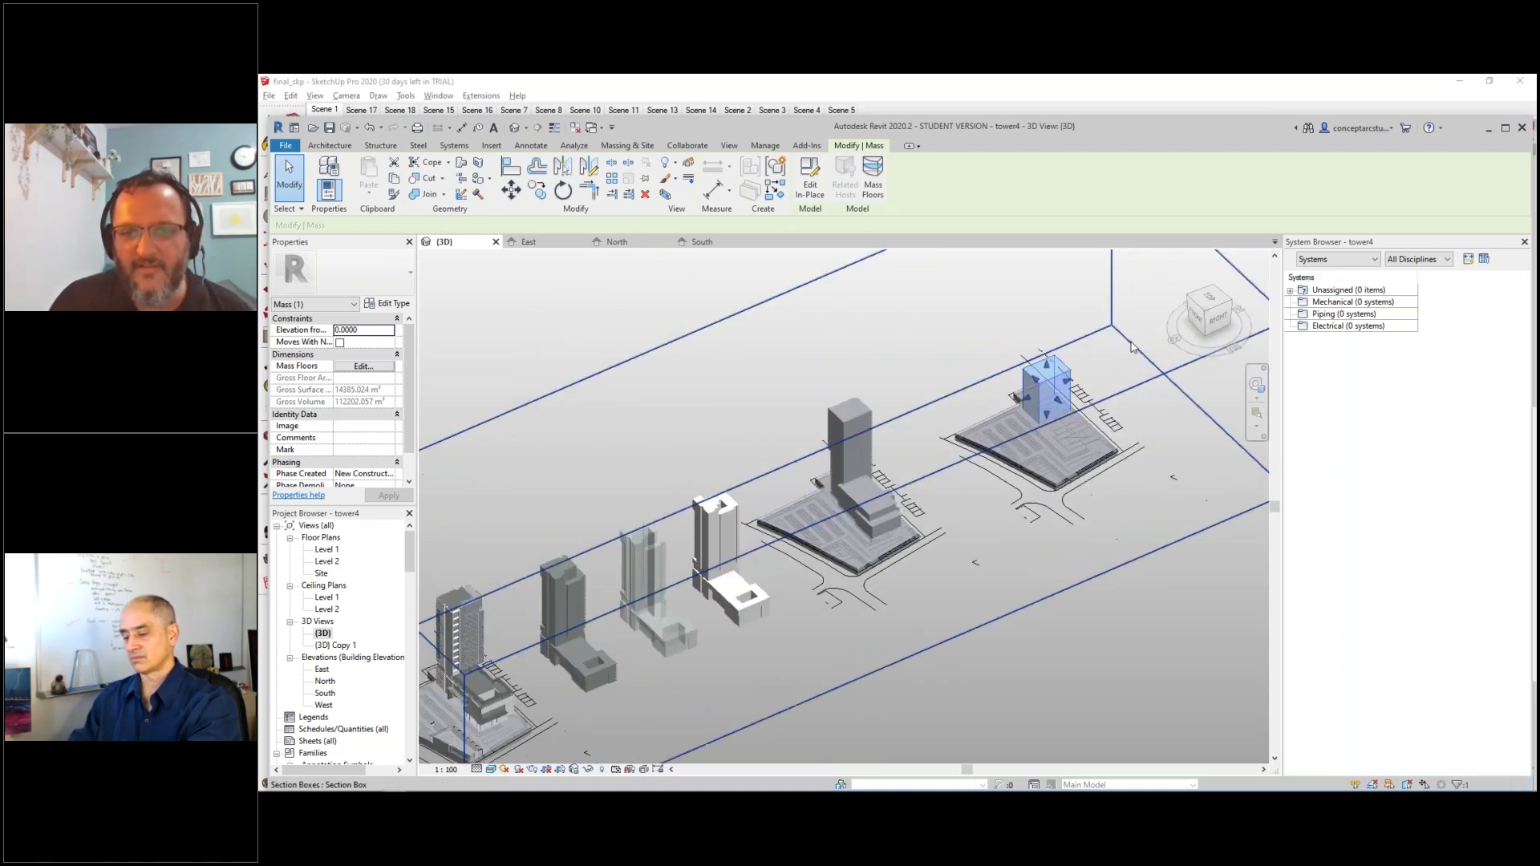
- Shrink the section box along the row so it encloses only the initial single-block massing stage
{"action": "scroll", "coordinate": [1042, 414], "scroll_direction": "down", "scroll_amount": 8}
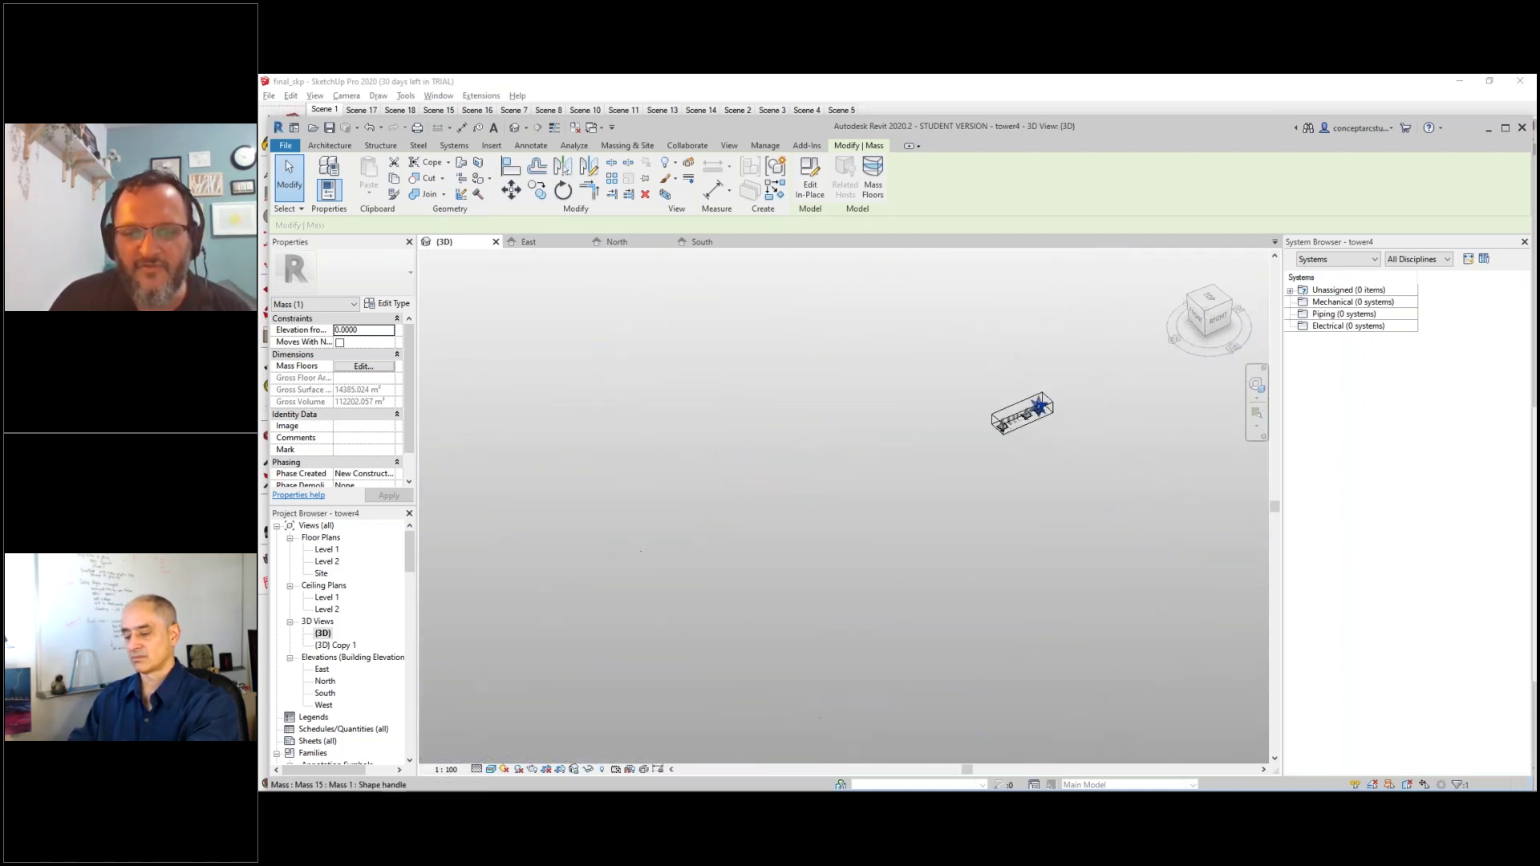
{"action": "scroll", "coordinate": [1047, 409], "scroll_direction": "up", "scroll_amount": 3}
{"action": "scroll", "coordinate": [1051, 399], "scroll_direction": "up", "scroll_amount": 4}
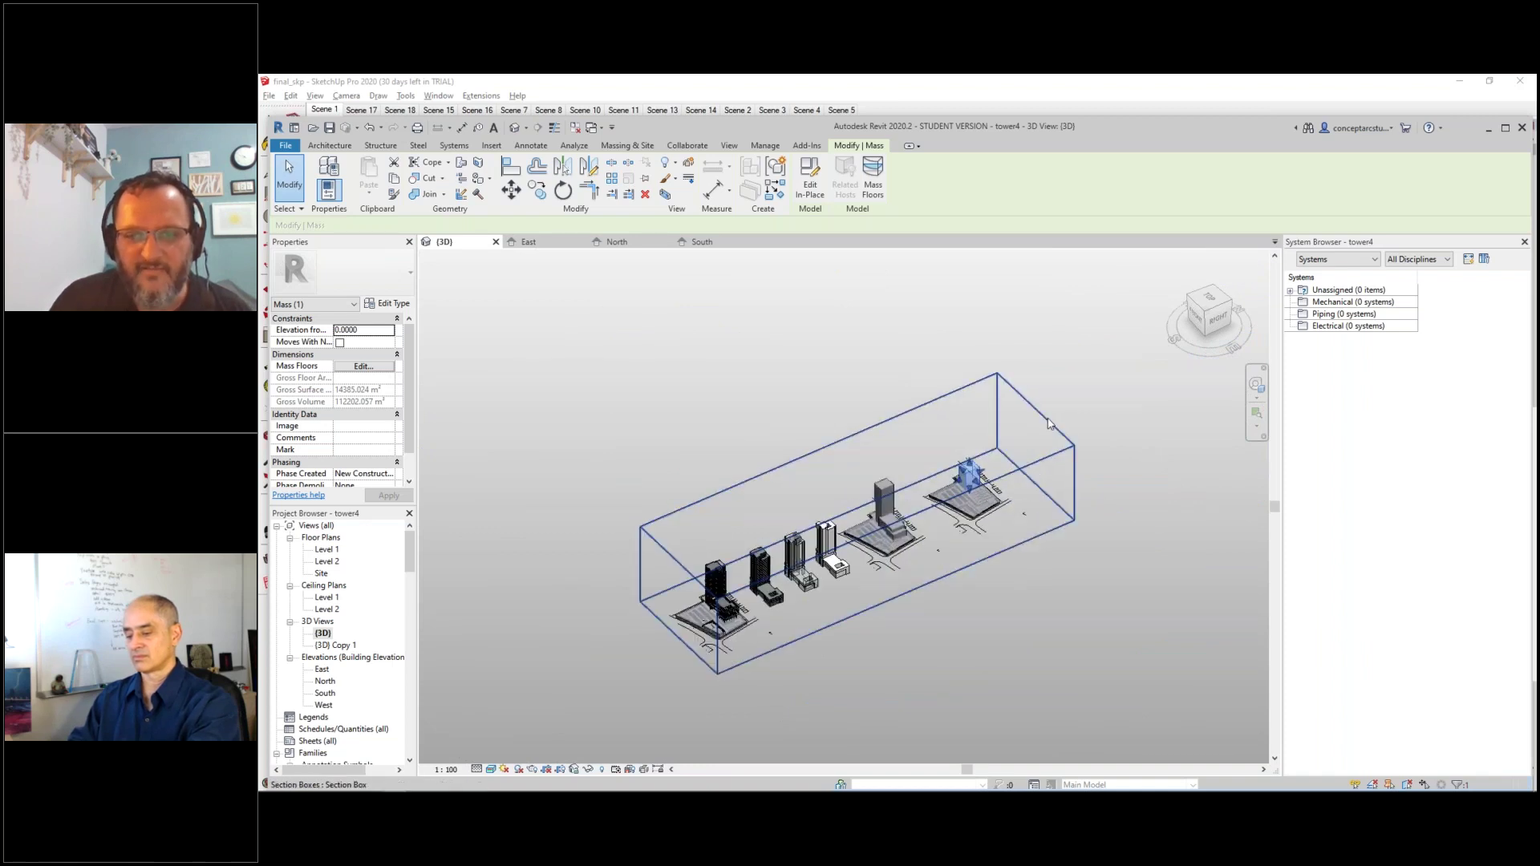
{"action": "left_click", "coordinate": [1049, 421]}
{"action": "left_click_drag", "start_coordinate": [680, 604], "coordinate": [928, 494]}
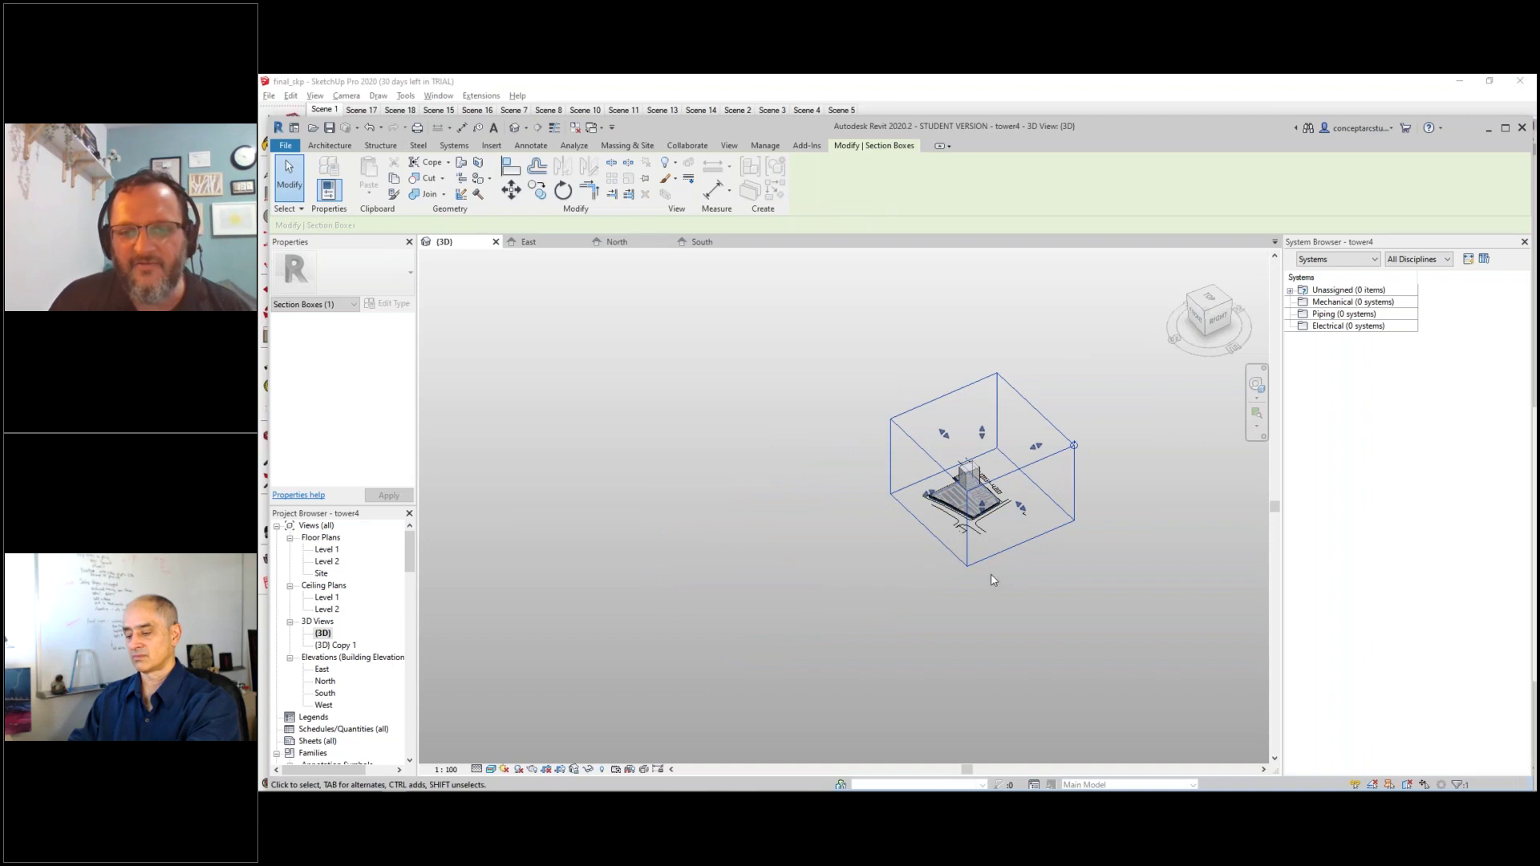
- Copy the imported BASEPLAN_2.dwg site plan to the open area beside the initial massing stage
{"action": "left_click", "coordinate": [1195, 316]}
{"action": "middle_click_drag", "start_coordinate": [1165, 416], "coordinate": [1002, 562], "text": "shift"}
{"action": "scroll", "coordinate": [987, 525], "scroll_direction": "up", "scroll_amount": 5}
{"action": "scroll", "coordinate": [995, 538], "scroll_direction": "down", "scroll_amount": 2}
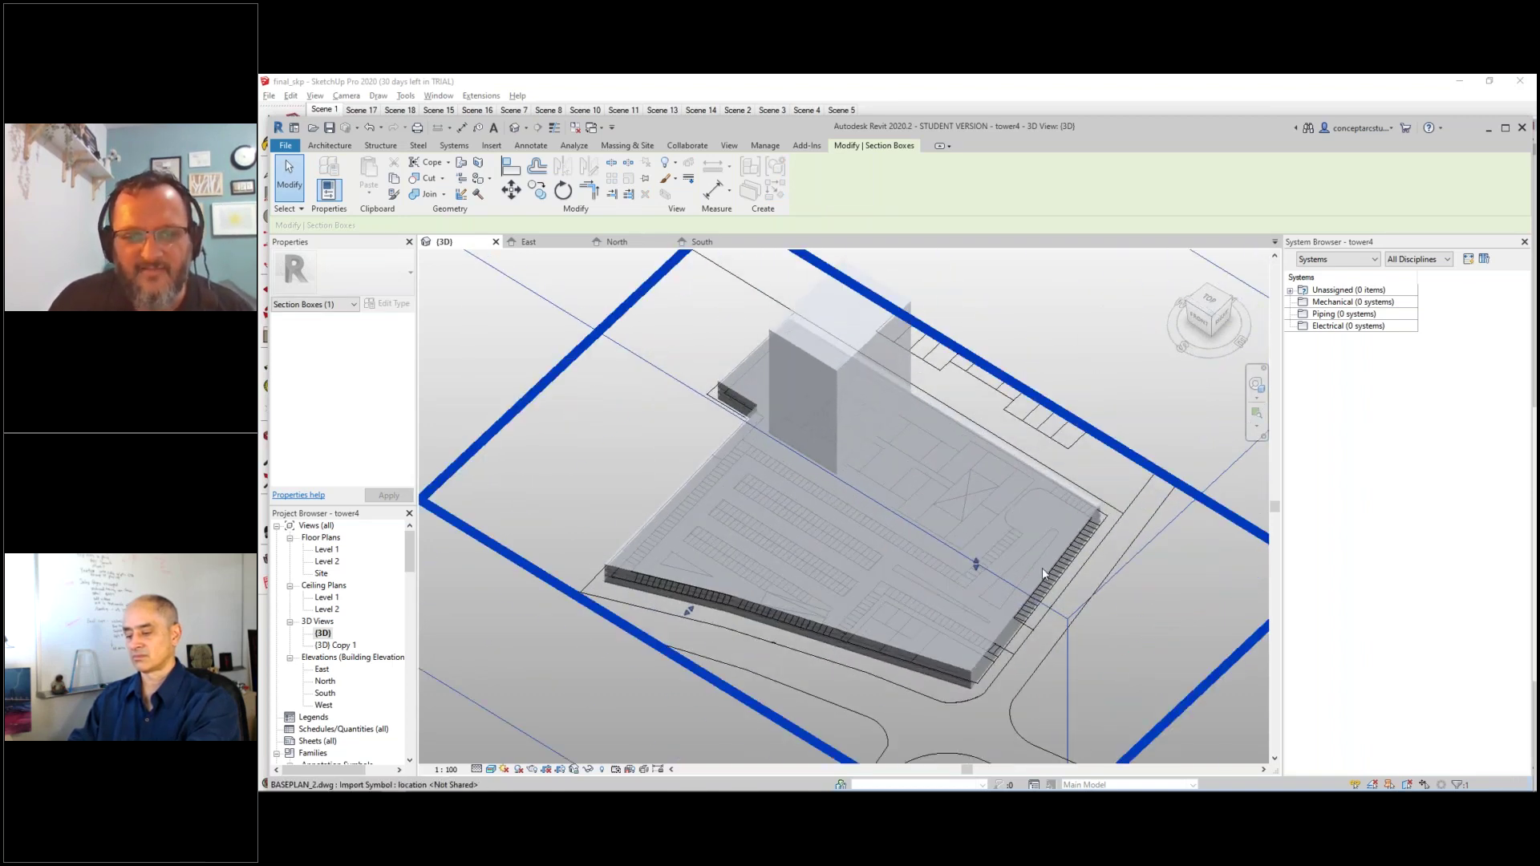
{"action": "scroll", "coordinate": [978, 553], "scroll_direction": "up", "scroll_amount": 4}
{"action": "scroll", "coordinate": [932, 479], "scroll_direction": "down", "scroll_amount": 3}
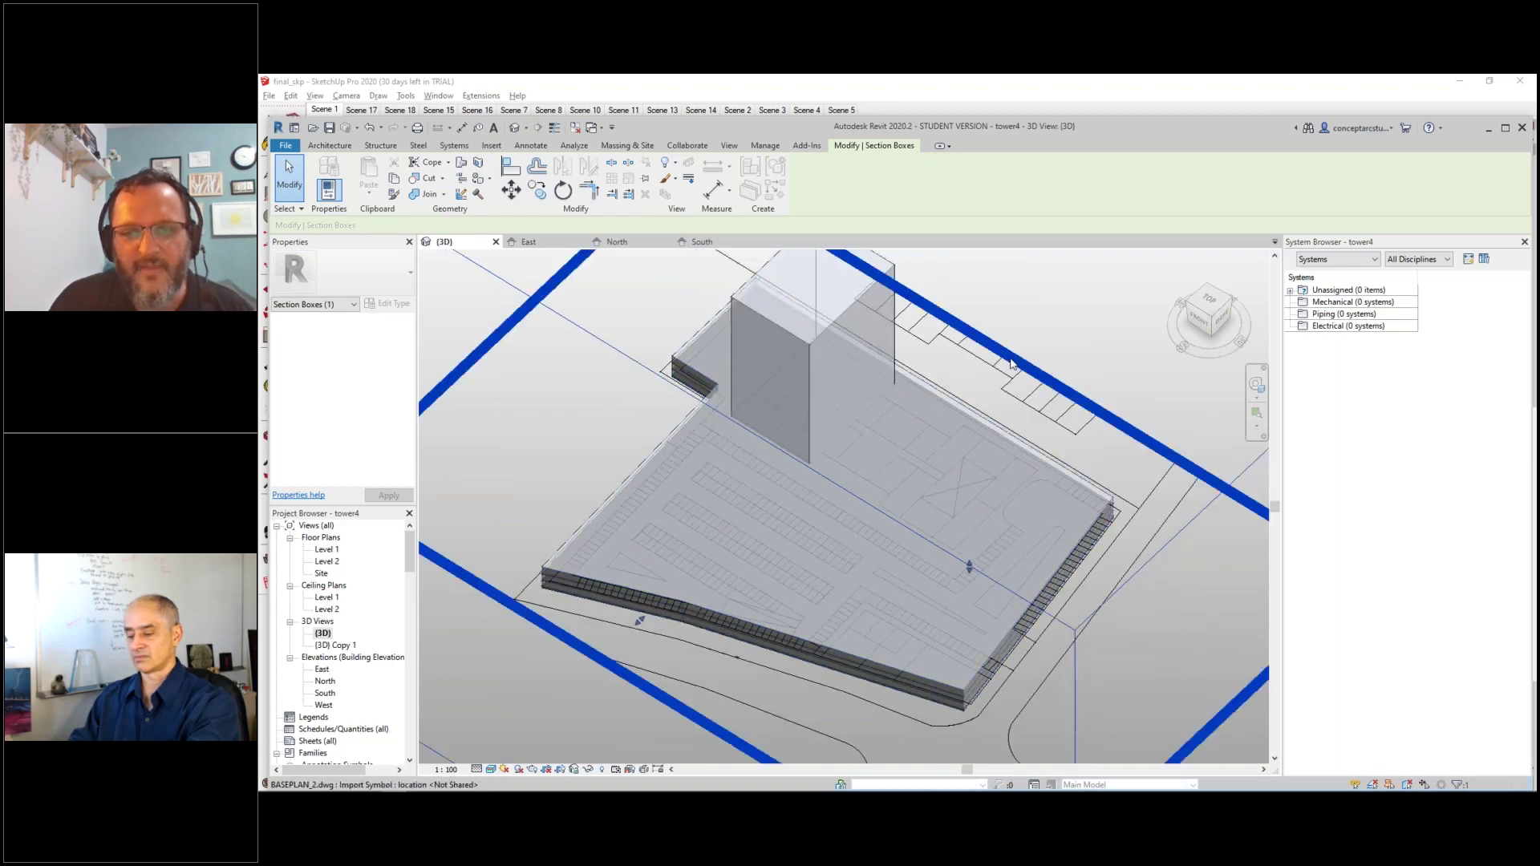
{"action": "left_click", "coordinate": [932, 479]}
{"action": "scroll", "coordinate": [674, 433], "scroll_direction": "down", "scroll_amount": 3}
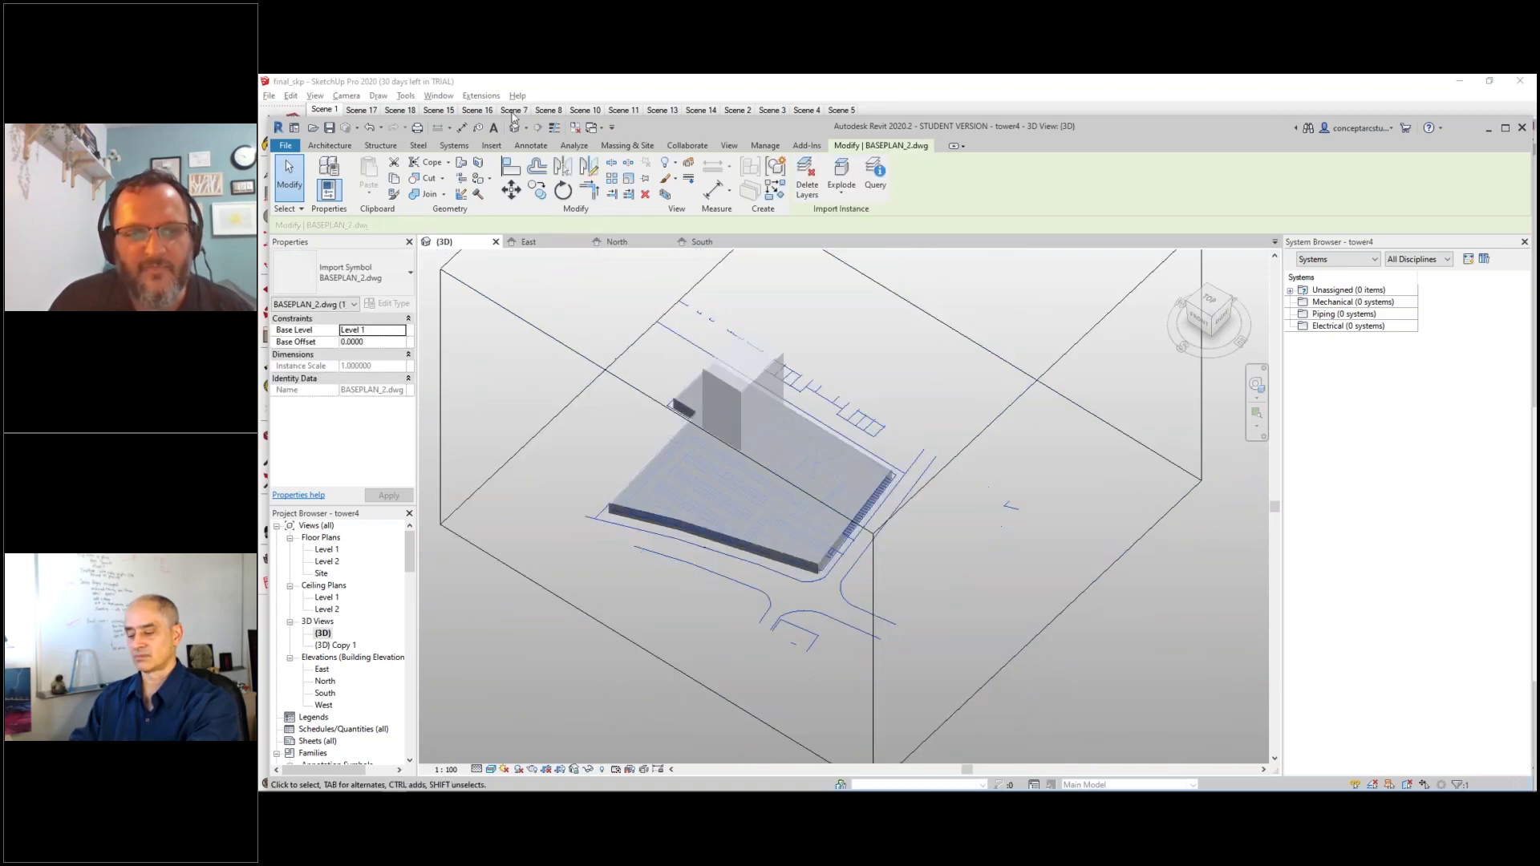
{"action": "left_click", "coordinate": [537, 189]}
{"action": "scroll", "coordinate": [732, 554], "scroll_direction": "down", "scroll_amount": 2}
{"action": "left_click", "coordinate": [914, 522]}
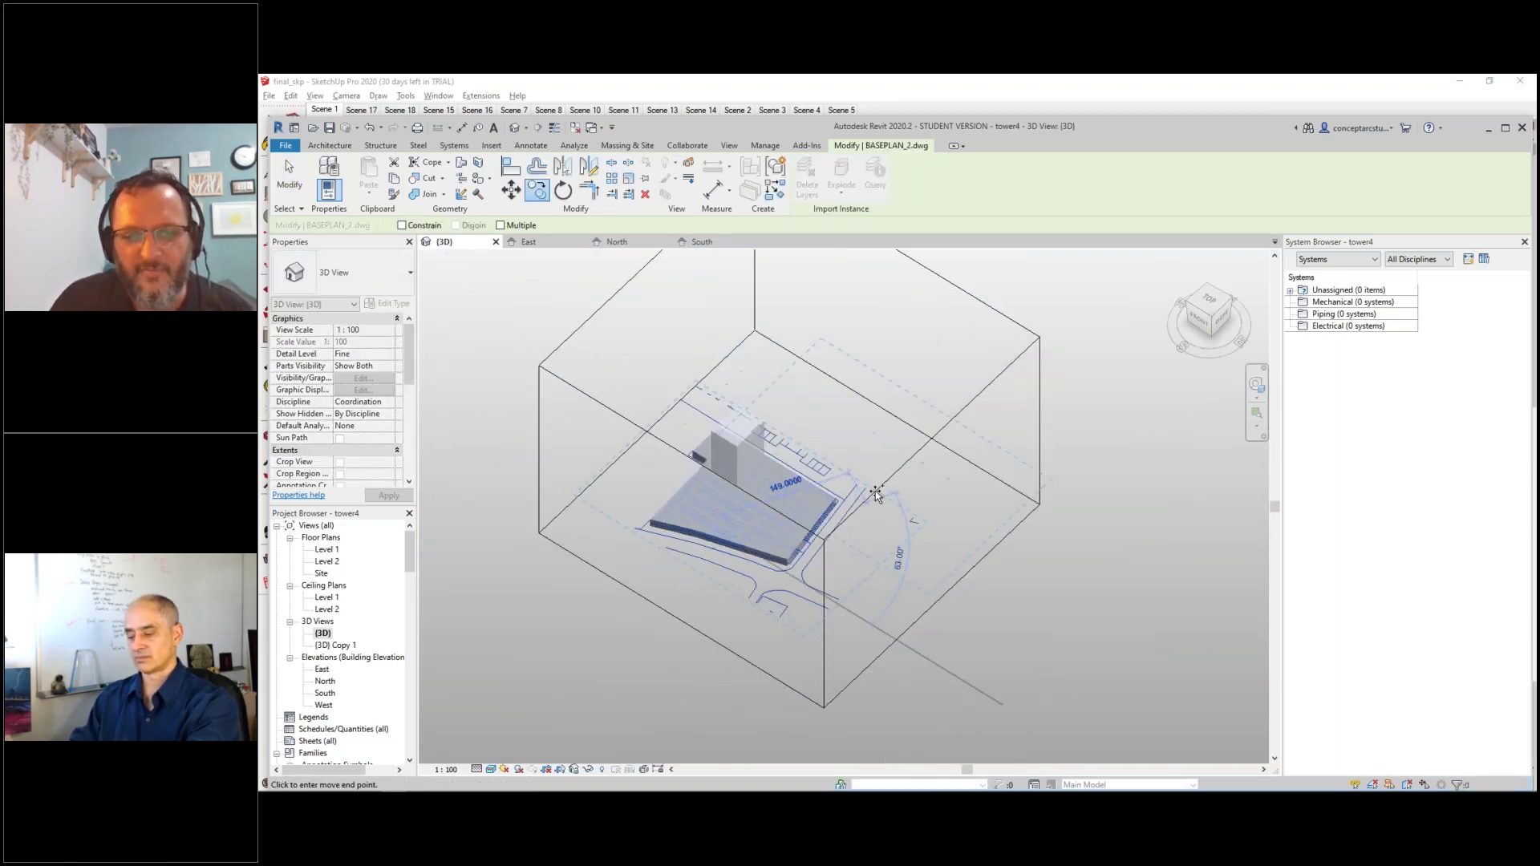
{"action": "left_click", "coordinate": [1091, 513]}
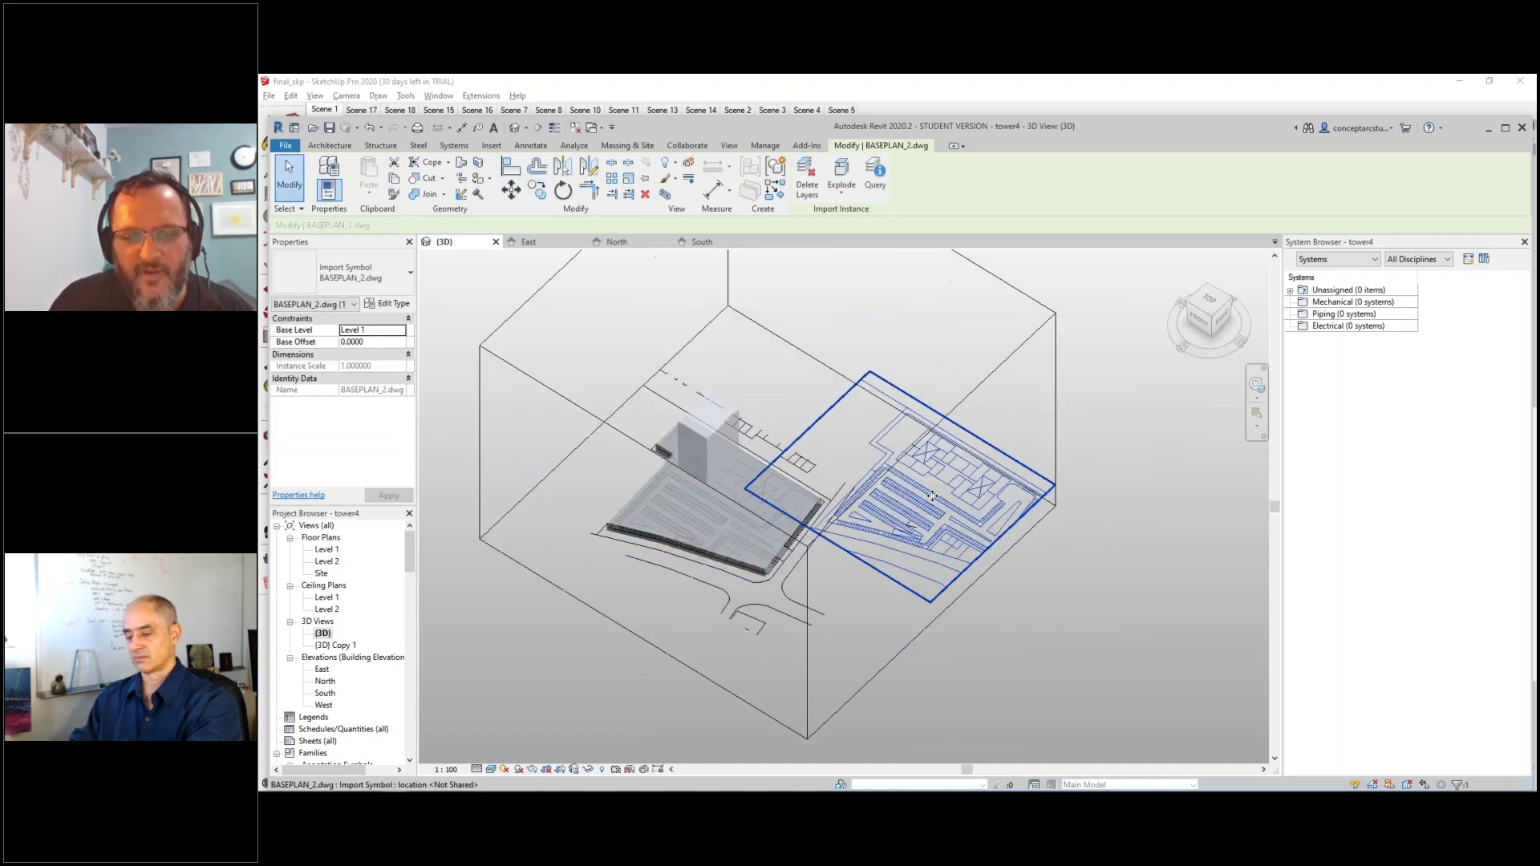
- Examine the building outlines and parking rows in the copied base plan
{"action": "scroll", "coordinate": [909, 474], "scroll_direction": "up", "scroll_amount": 3}
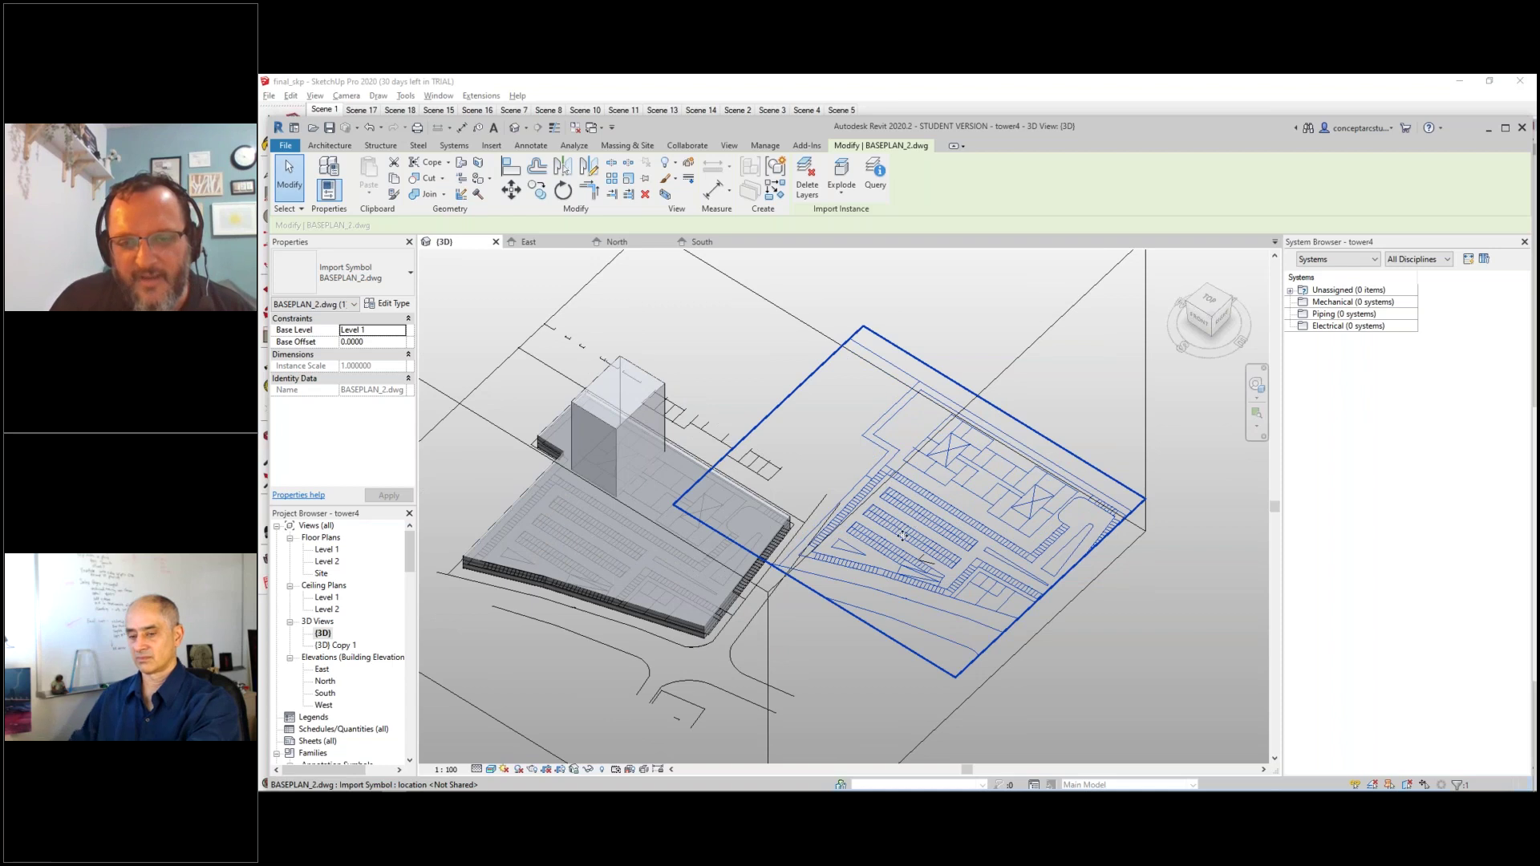
{"action": "scroll", "coordinate": [905, 528], "scroll_direction": "up", "scroll_amount": 4}
{"action": "scroll", "coordinate": [1004, 504], "scroll_direction": "down", "scroll_amount": 5}
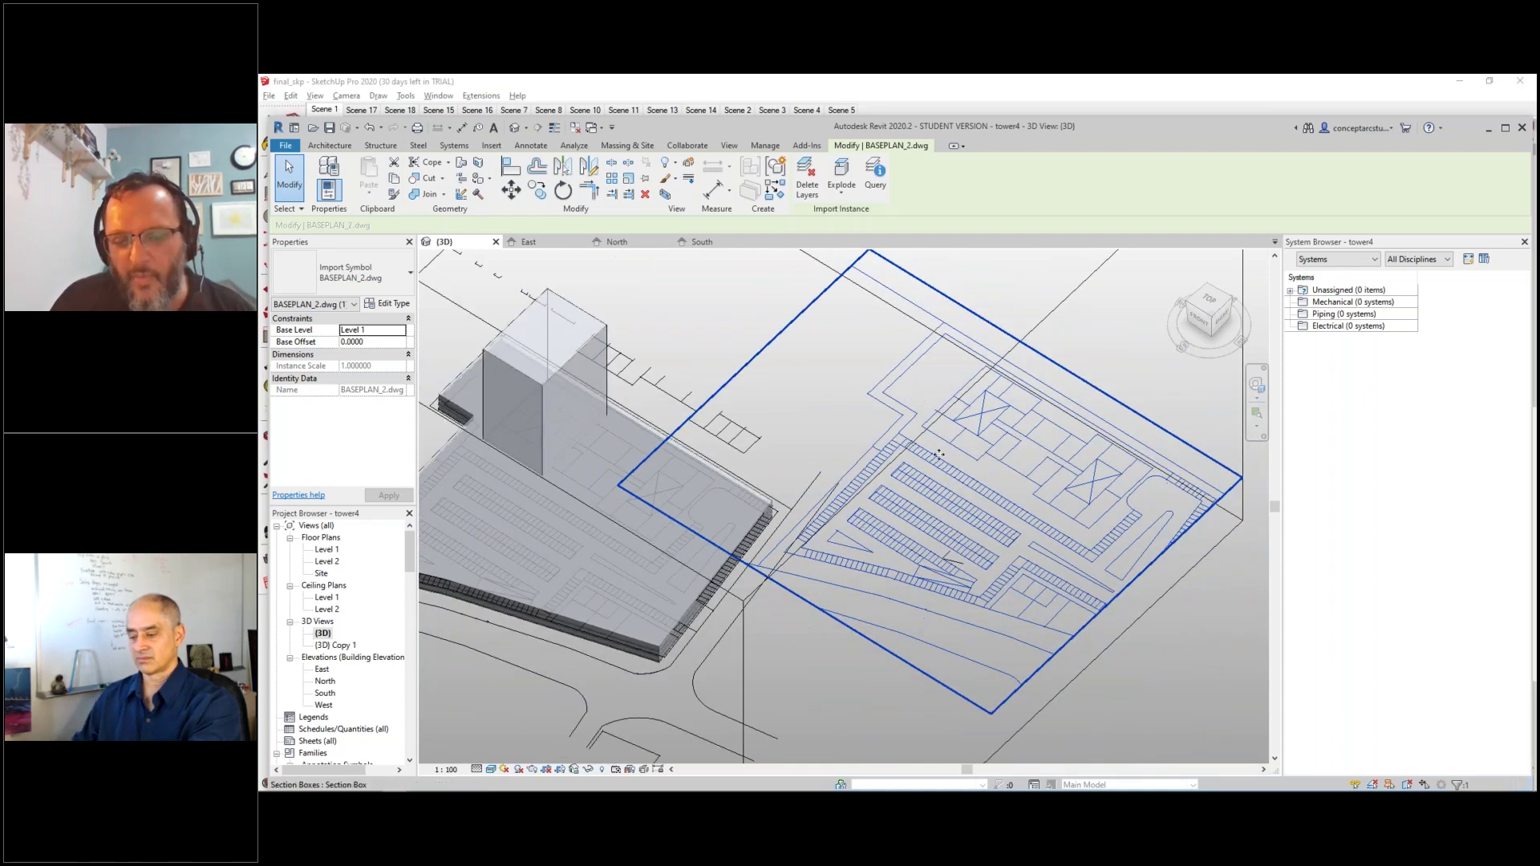
{"action": "scroll", "coordinate": [962, 513], "scroll_direction": "up", "scroll_amount": 3}
{"action": "scroll", "coordinate": [932, 485], "scroll_direction": "down", "scroll_amount": 2}
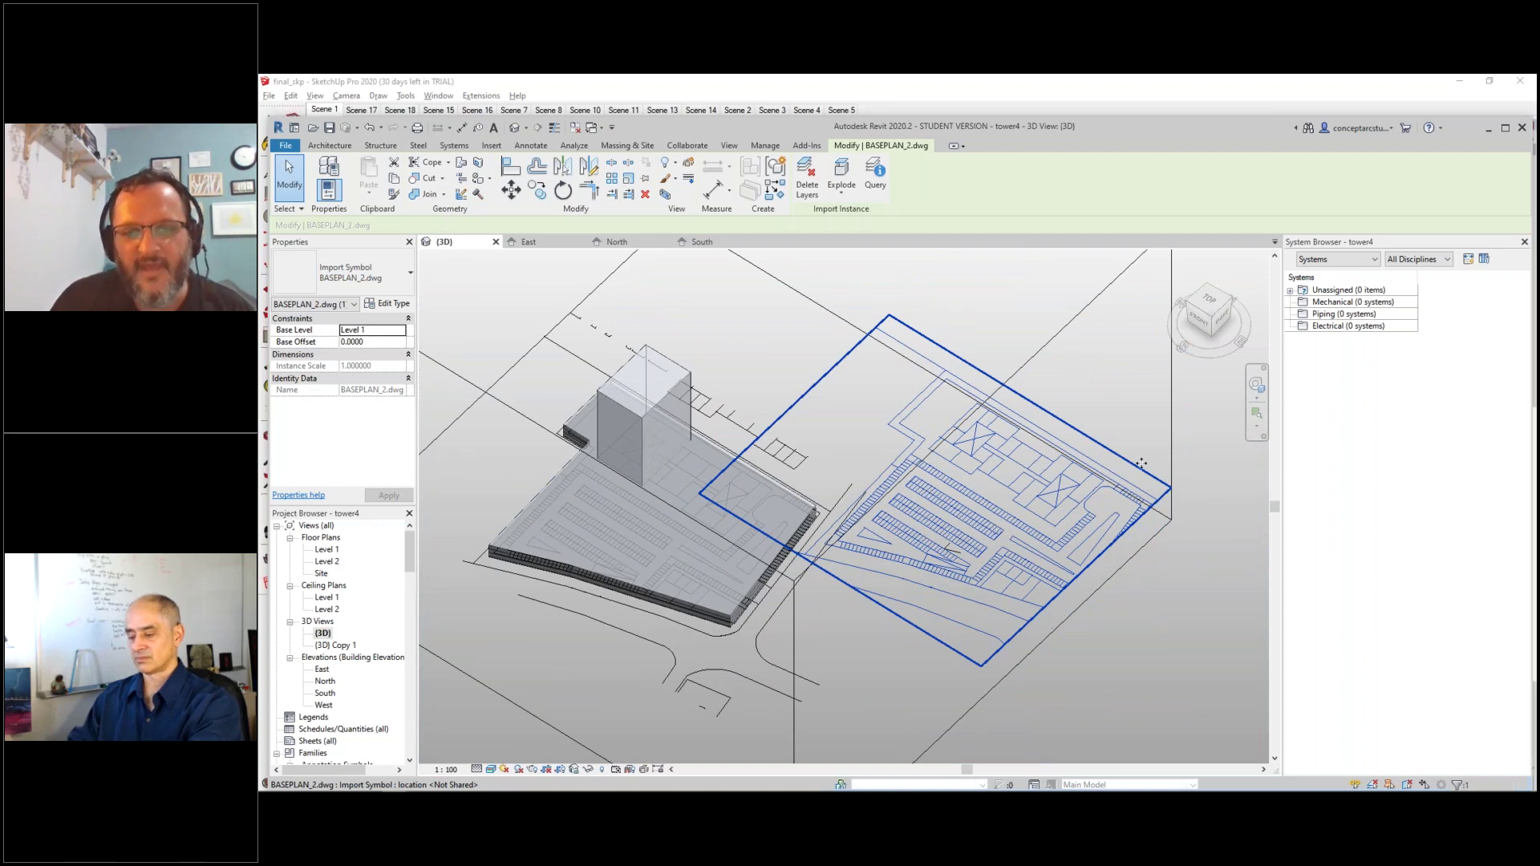
{"action": "scroll", "coordinate": [914, 379], "scroll_direction": "up", "scroll_amount": 3}
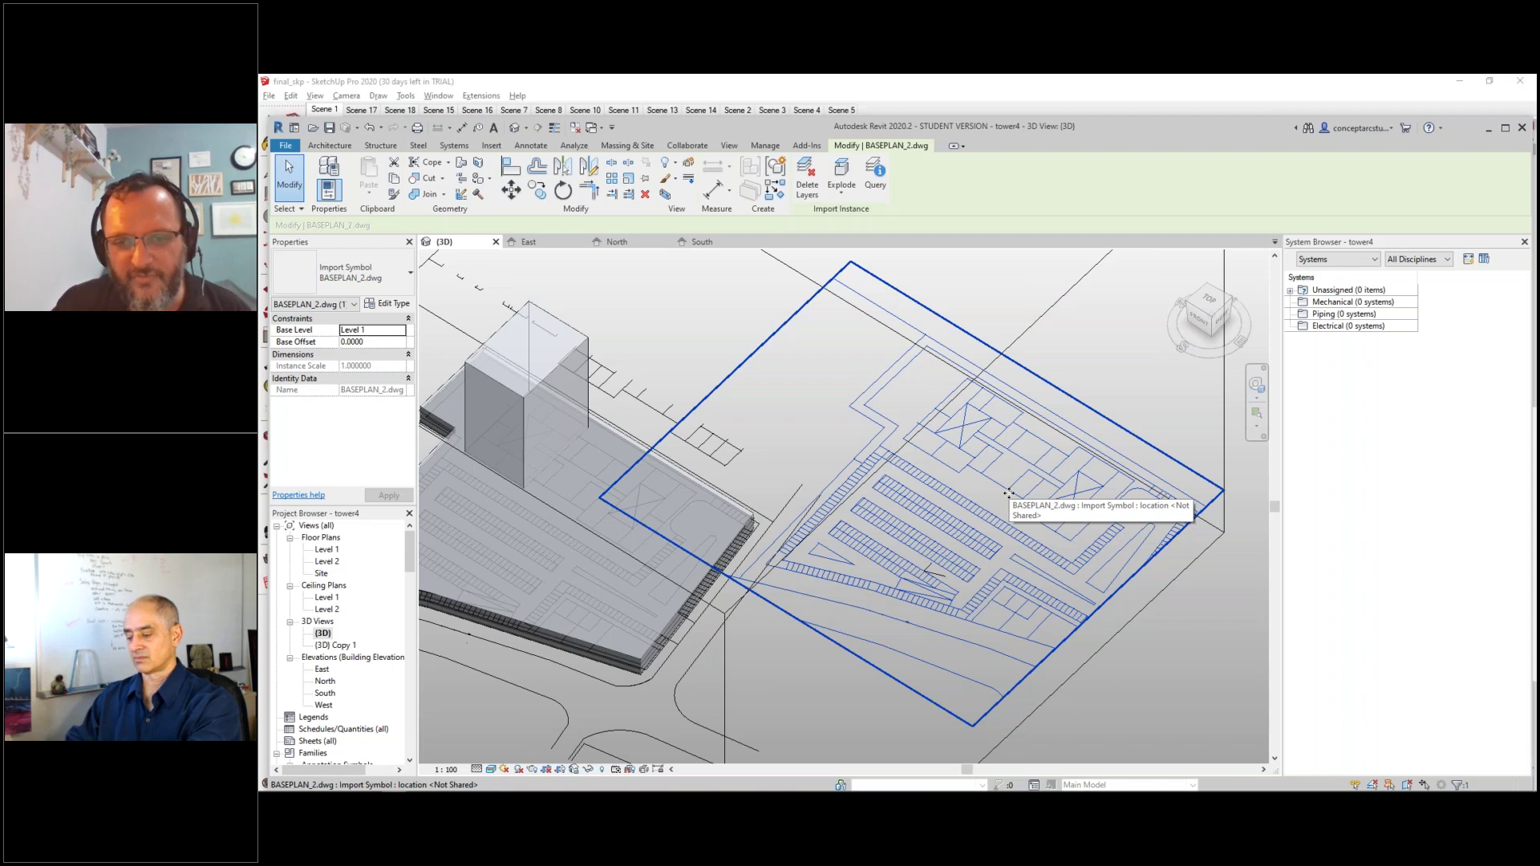
- Open the tower block mass for in-place editing and maximise the Revit window
{"action": "key", "text": "Escape"}
{"action": "middle_click_drag", "start_coordinate": [1008, 506], "coordinate": [817, 600], "text": "shift"}
{"action": "left_click", "coordinate": [594, 445]}
{"action": "scroll", "coordinate": [678, 395], "scroll_direction": "up", "scroll_amount": 5}
{"action": "scroll", "coordinate": [694, 441], "scroll_direction": "up", "scroll_amount": 3}
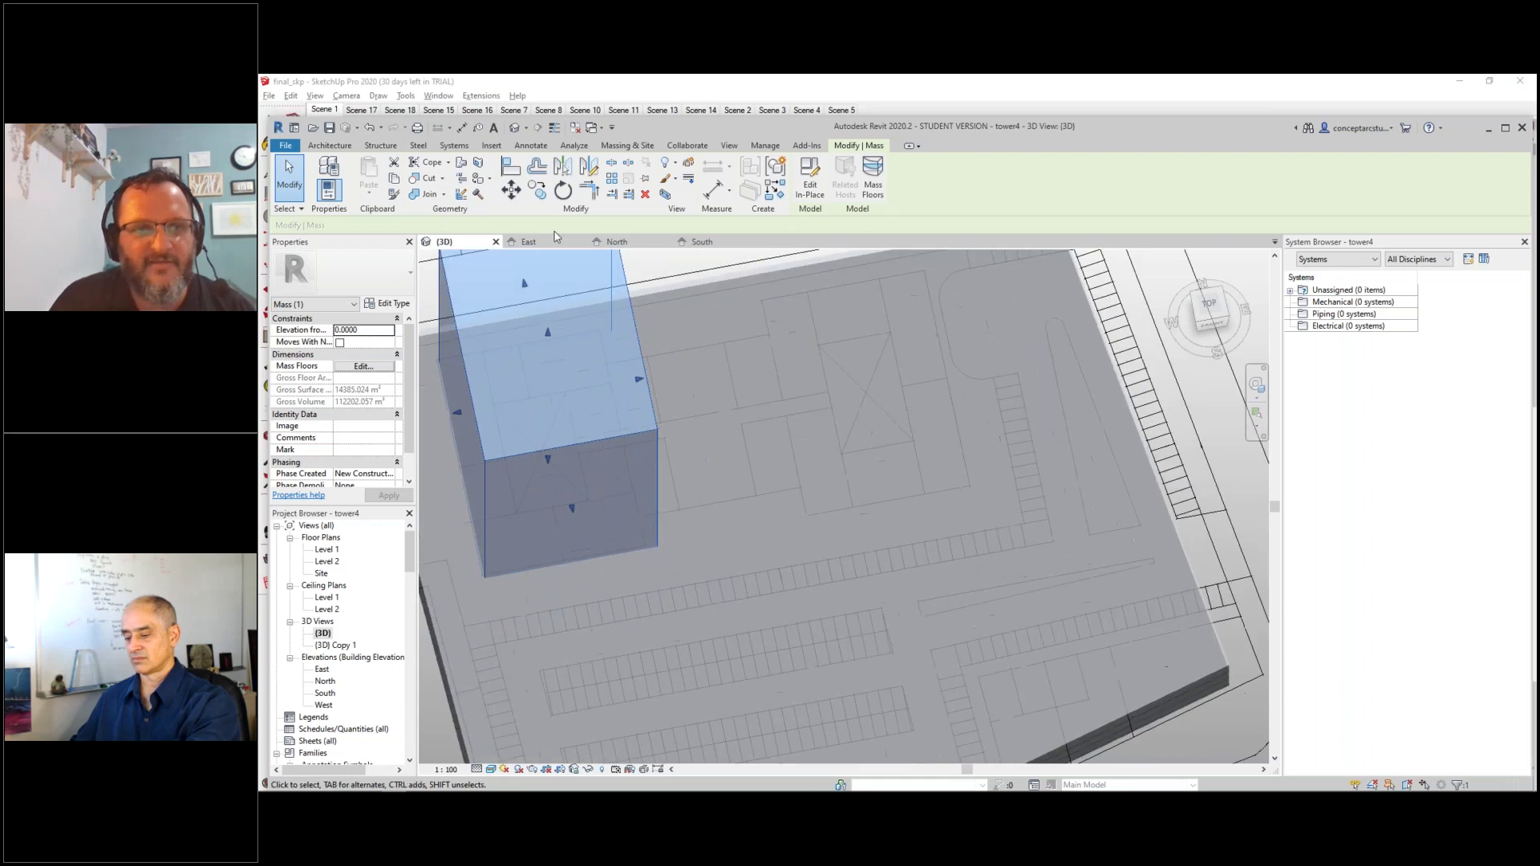
{"action": "scroll", "coordinate": [695, 440], "scroll_direction": "down", "scroll_amount": 3}
{"action": "left_click", "coordinate": [810, 178]}
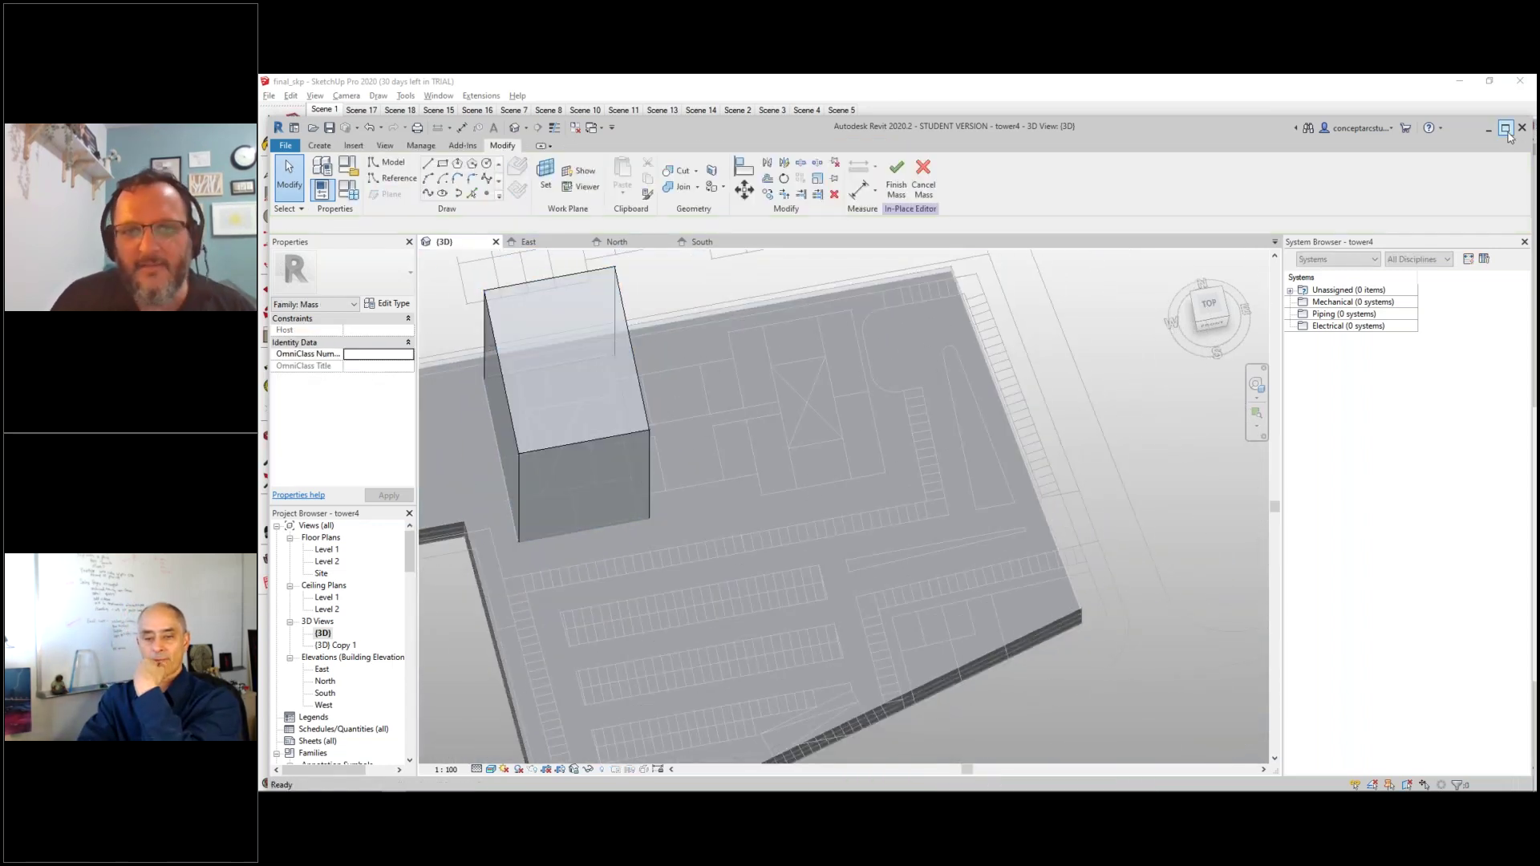
{"action": "left_click", "coordinate": [1506, 128]}
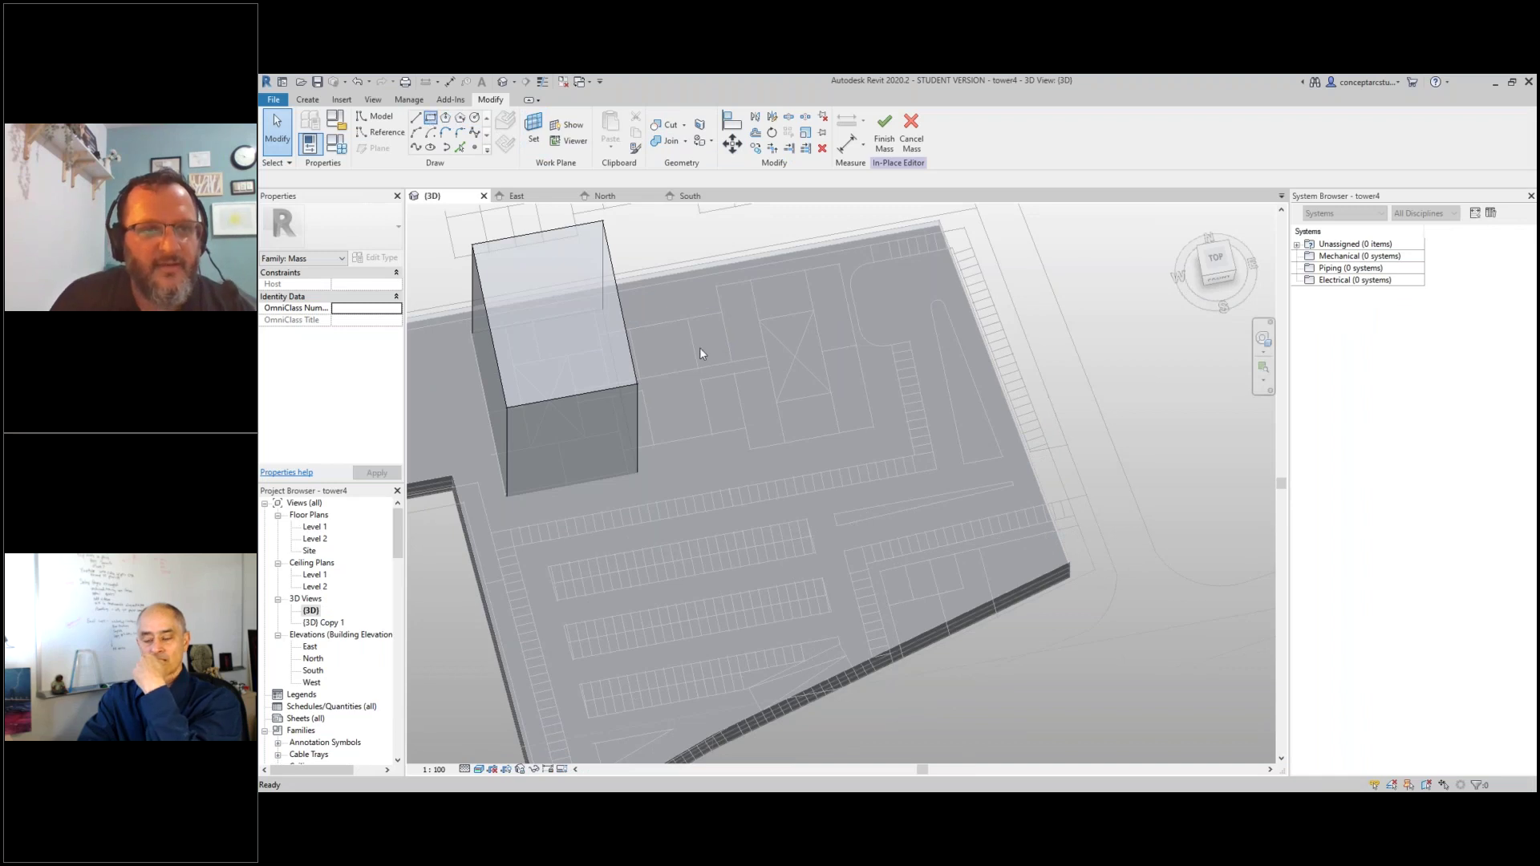
- Draw a rectangle with model lines on the site base mass, beside the tower block
{"action": "key", "text": "l"}
{"action": "key", "text": "i"}
{"action": "scroll", "coordinate": [703, 353], "scroll_direction": "up", "scroll_amount": 2}
{"action": "left_click", "coordinate": [674, 345]}
{"action": "left_click", "coordinate": [816, 433]}
{"action": "scroll", "coordinate": [808, 430], "scroll_direction": "down", "scroll_amount": 3}
{"action": "middle_click_drag", "start_coordinate": [928, 508], "coordinate": [936, 516], "text": "shift"}
{"action": "scroll", "coordinate": [936, 516], "scroll_direction": "up", "scroll_amount": 3}
{"action": "key", "text": "Escape"}
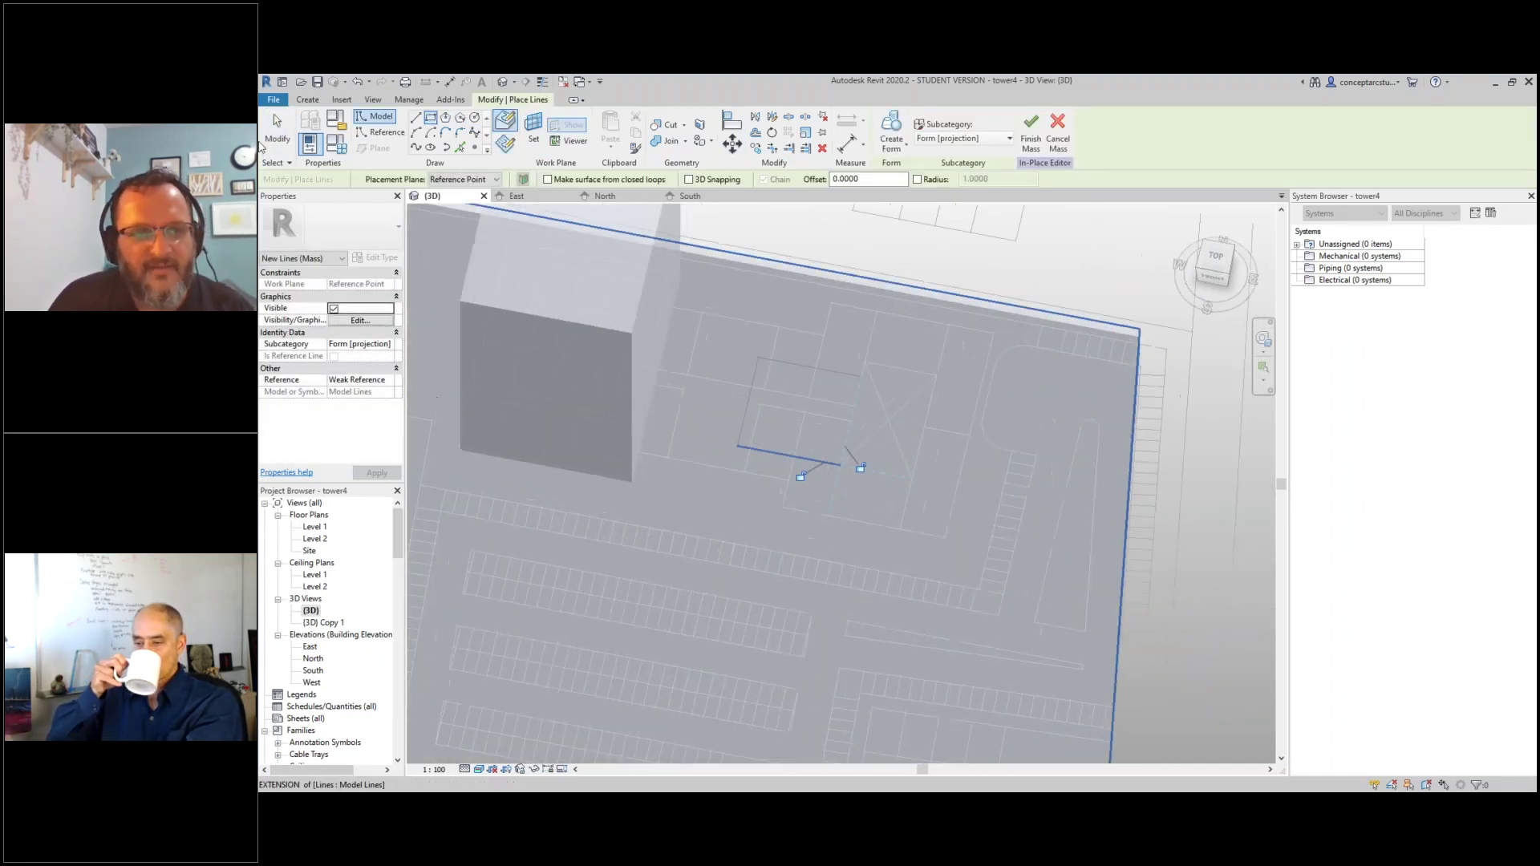
- Create a solid form from the rectangle and stretch it upward to about 31.3 high
{"action": "left_click_drag", "start_coordinate": [892, 490], "coordinate": [885, 454]}
{"action": "left_click", "coordinate": [906, 150]}
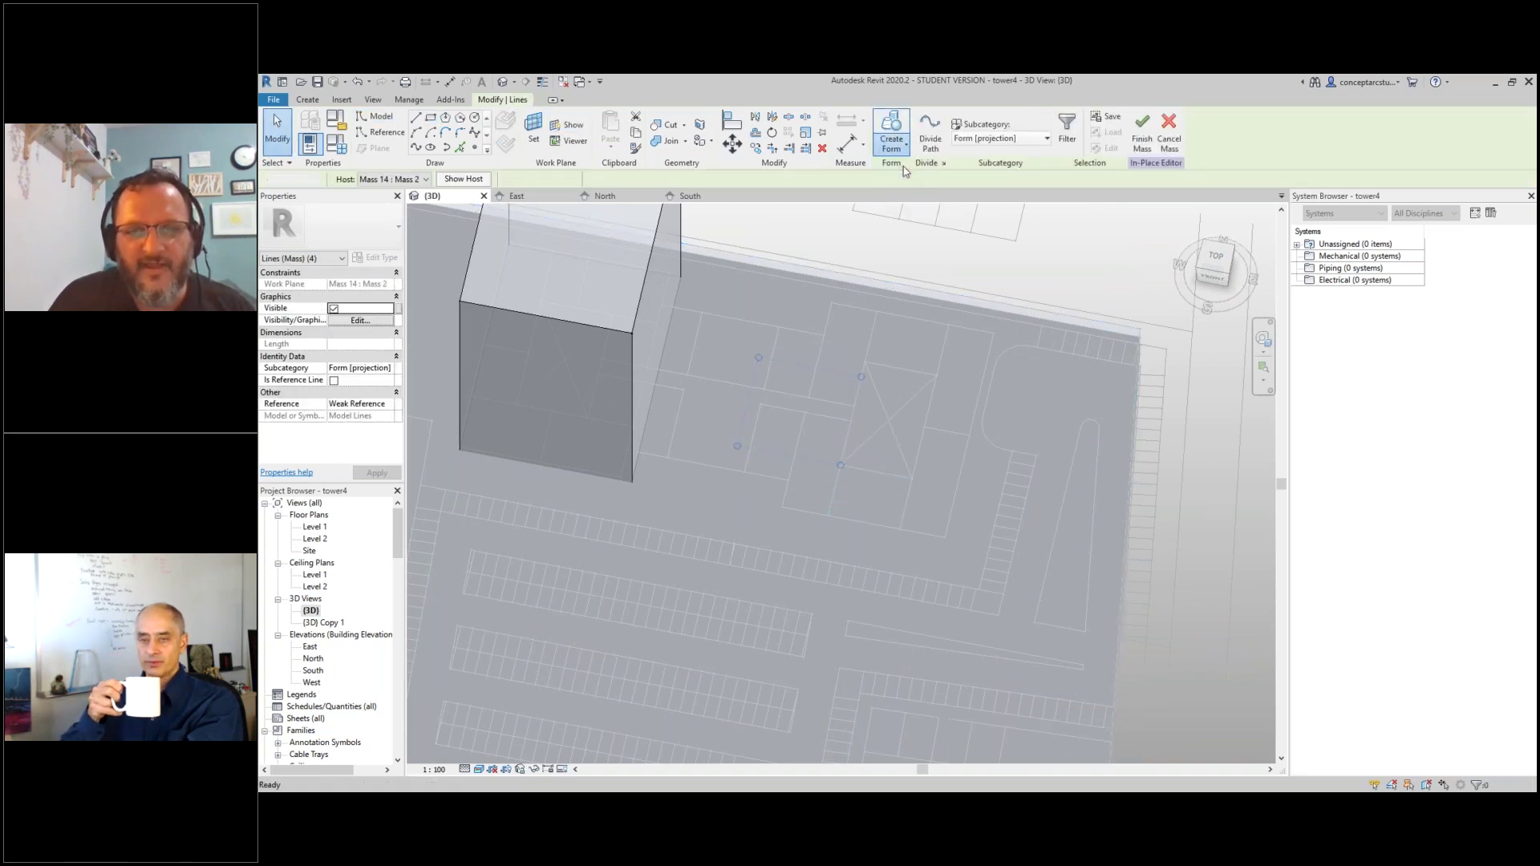
{"action": "left_click", "coordinate": [902, 175]}
{"action": "middle_click_drag", "start_coordinate": [809, 390], "coordinate": [800, 365], "text": "shift"}
{"action": "left_click_drag", "start_coordinate": [803, 385], "coordinate": [826, 353]}
- Edit the small block's profile and sketch two perpendicular lines from its front edge past its side, the second about 23 long
{"action": "scroll", "coordinate": [911, 518], "scroll_direction": "down", "scroll_amount": 4}
{"action": "middle_click_drag", "start_coordinate": [911, 518], "coordinate": [895, 659], "text": "shift"}
{"action": "scroll", "coordinate": [799, 385], "scroll_direction": "up", "scroll_amount": 2}
{"action": "left_click_drag", "start_coordinate": [840, 248], "coordinate": [1077, 612]}
{"action": "left_click", "coordinate": [924, 407]}
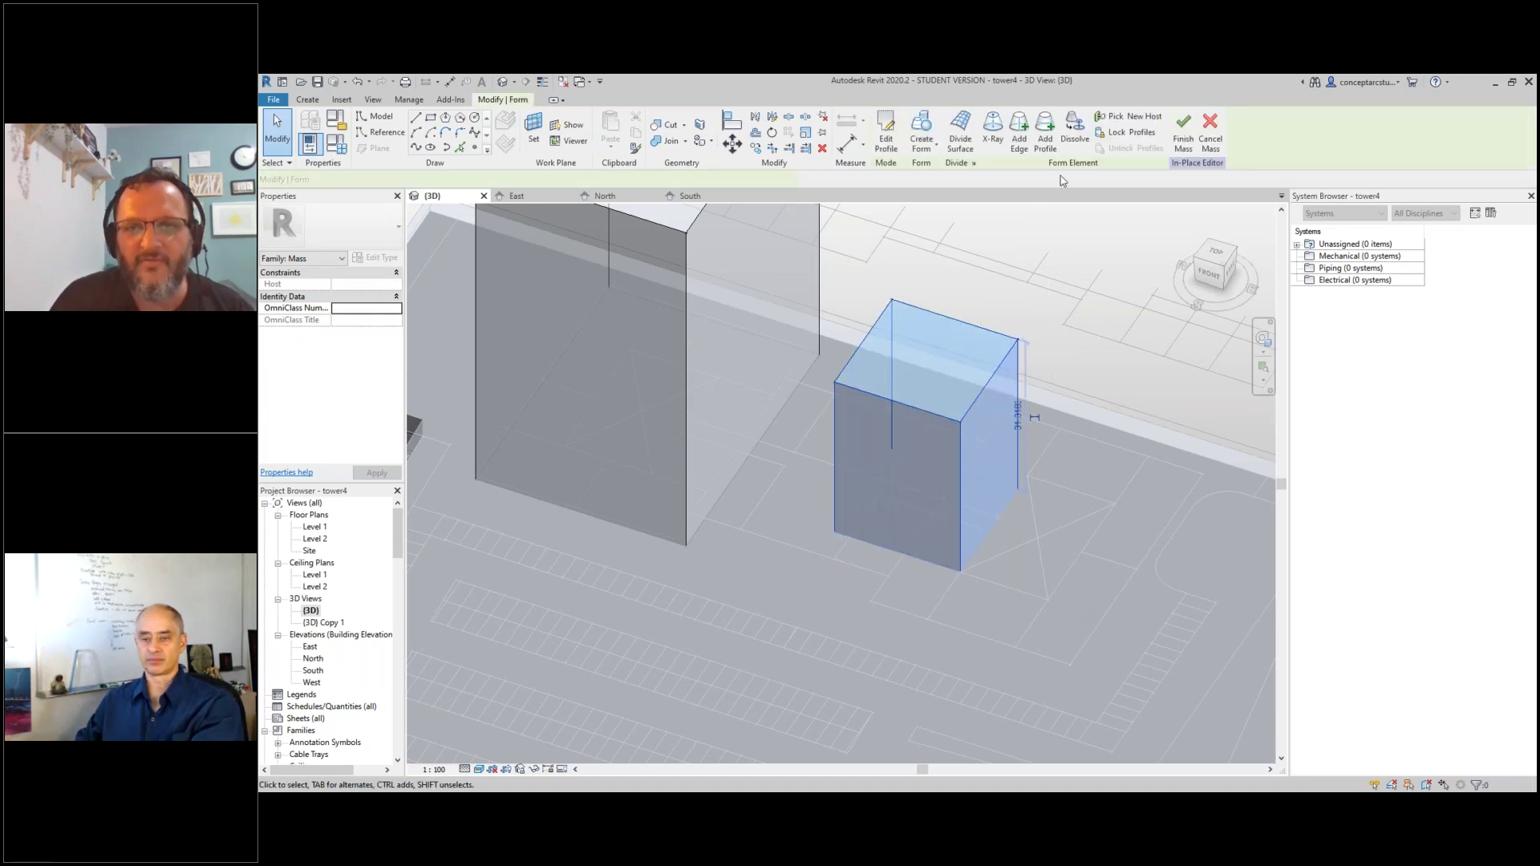
{"action": "middle_click_drag", "start_coordinate": [1089, 199], "coordinate": [946, 449], "text": "shift"}
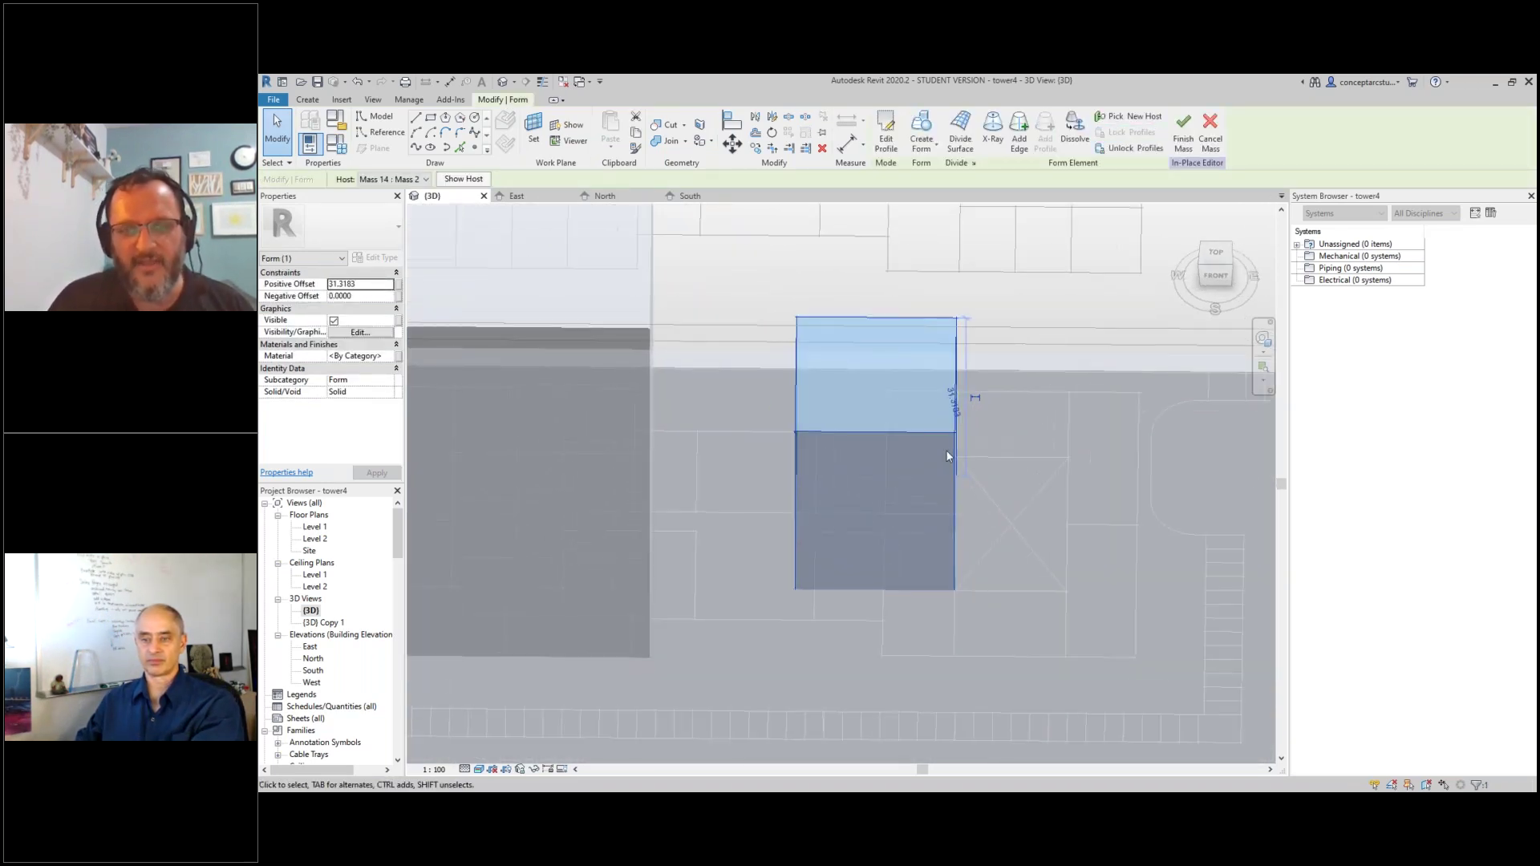
{"action": "left_click", "coordinate": [888, 132]}
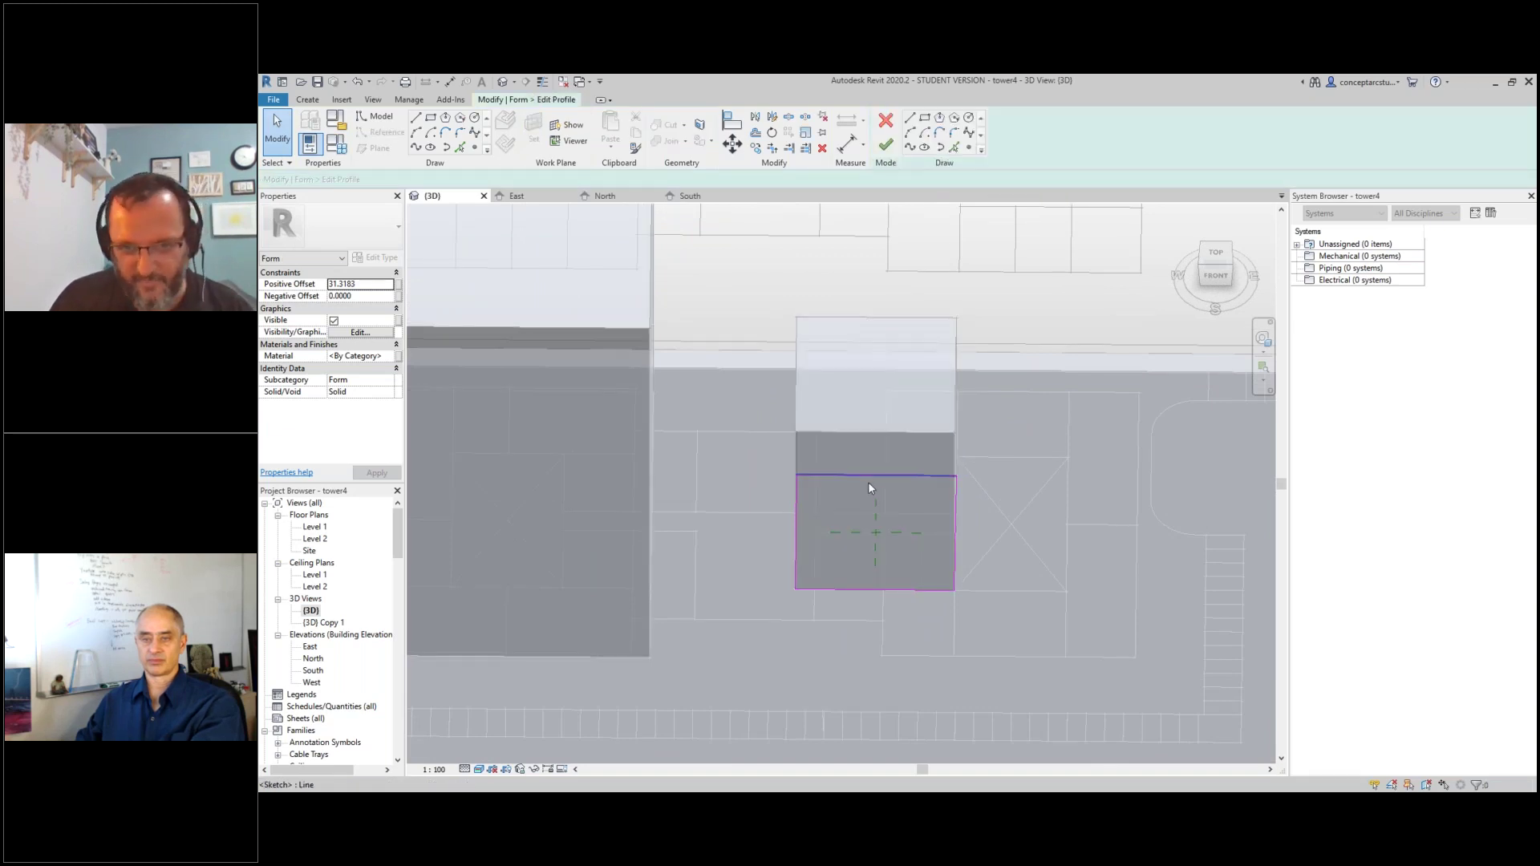
{"action": "mouse_move", "coordinate": [763, 574]}
{"action": "middle_mouse_down", "text": "shift"}
{"action": "mouse_move", "coordinate": [901, 591]}
{"action": "mouse_move", "coordinate": [736, 591]}
{"action": "mouse_move", "coordinate": [774, 597]}
{"action": "middle_mouse_up", "text": "shift"}
{"action": "scroll", "coordinate": [774, 597], "scroll_direction": "up", "scroll_amount": 2}
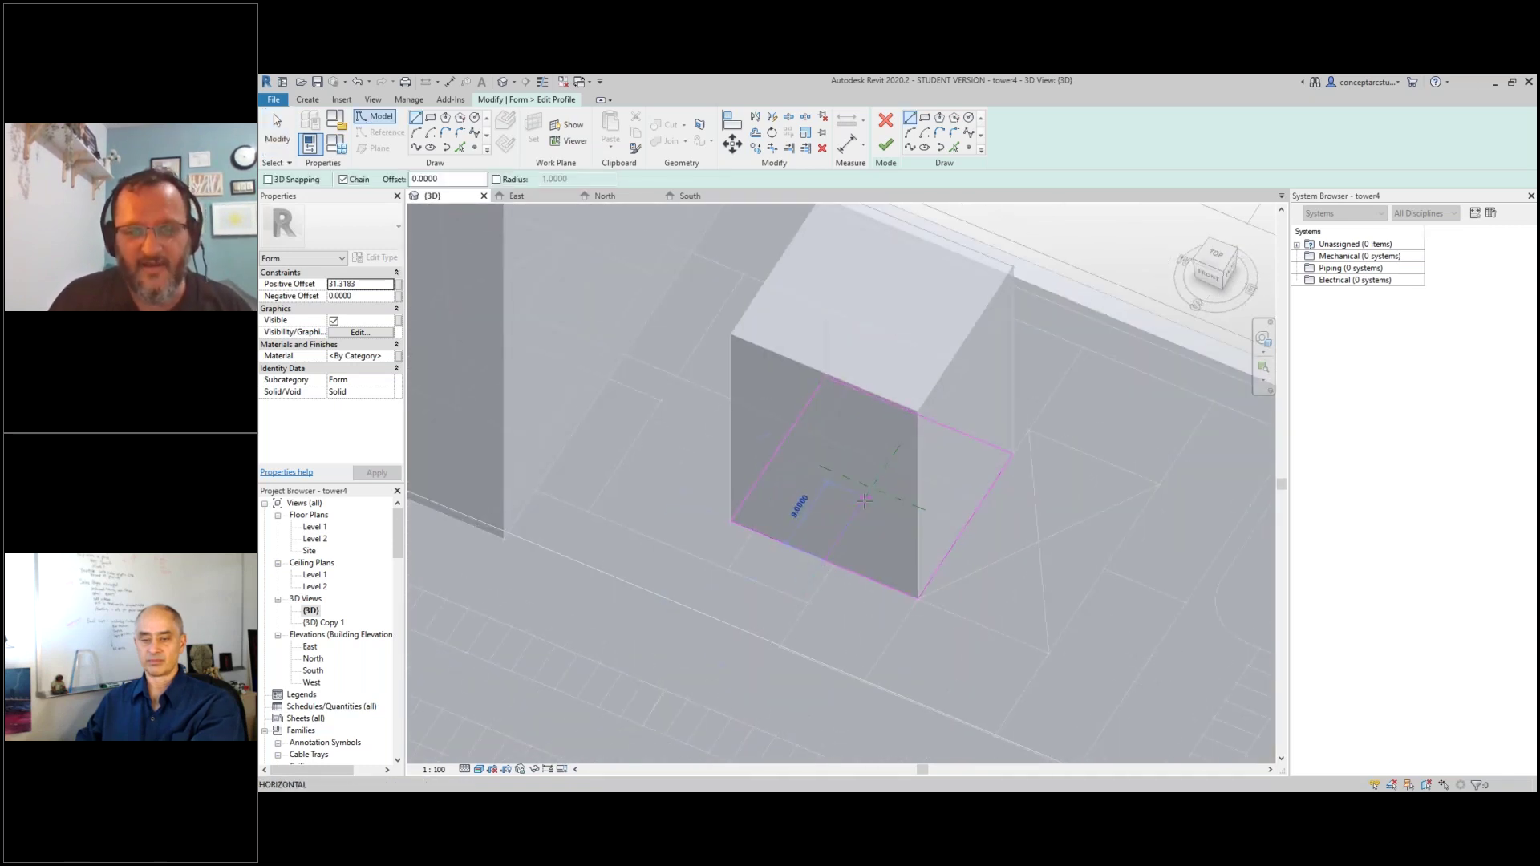
{"action": "left_click", "coordinate": [865, 499]}
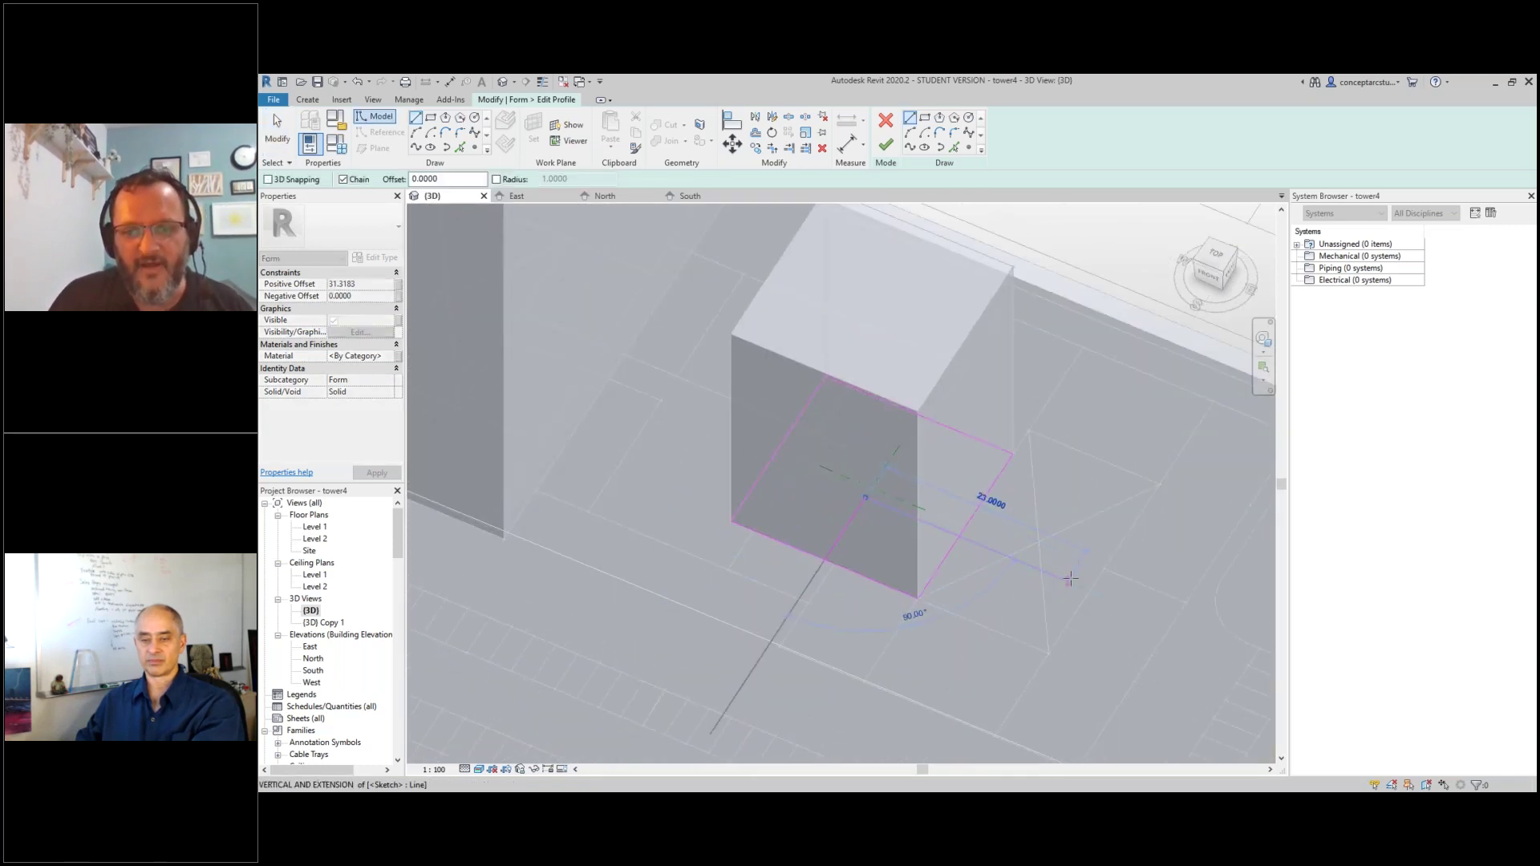
{"action": "left_click", "coordinate": [1067, 580]}
- Trim the profile lines into an L-shaped outline and finish the profile edit
{"action": "left_click", "coordinate": [788, 147]}
{"action": "left_click", "coordinate": [834, 552]}
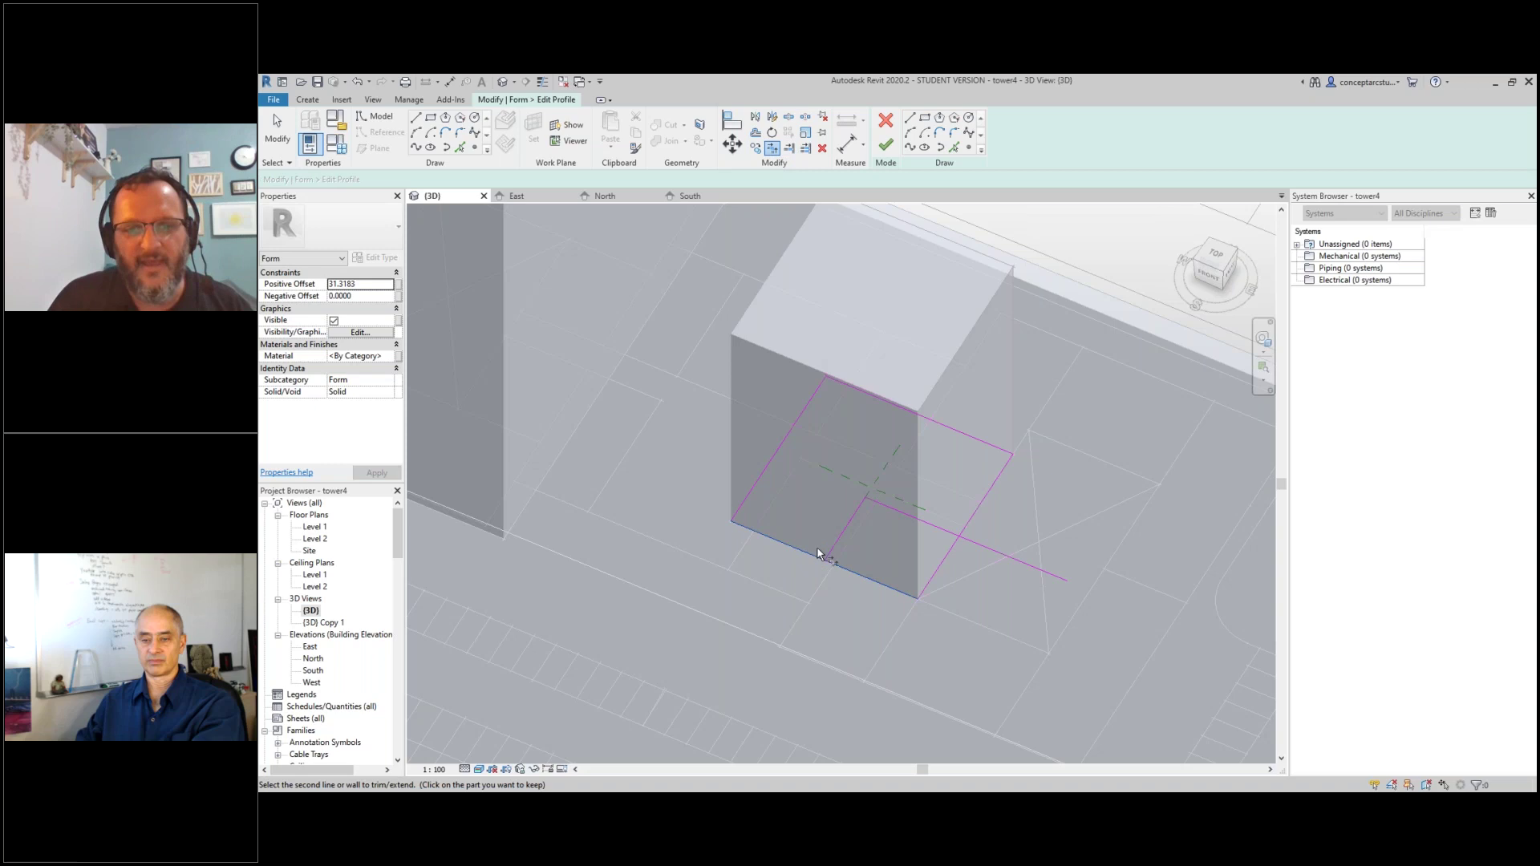
{"action": "left_click", "coordinate": [843, 539]}
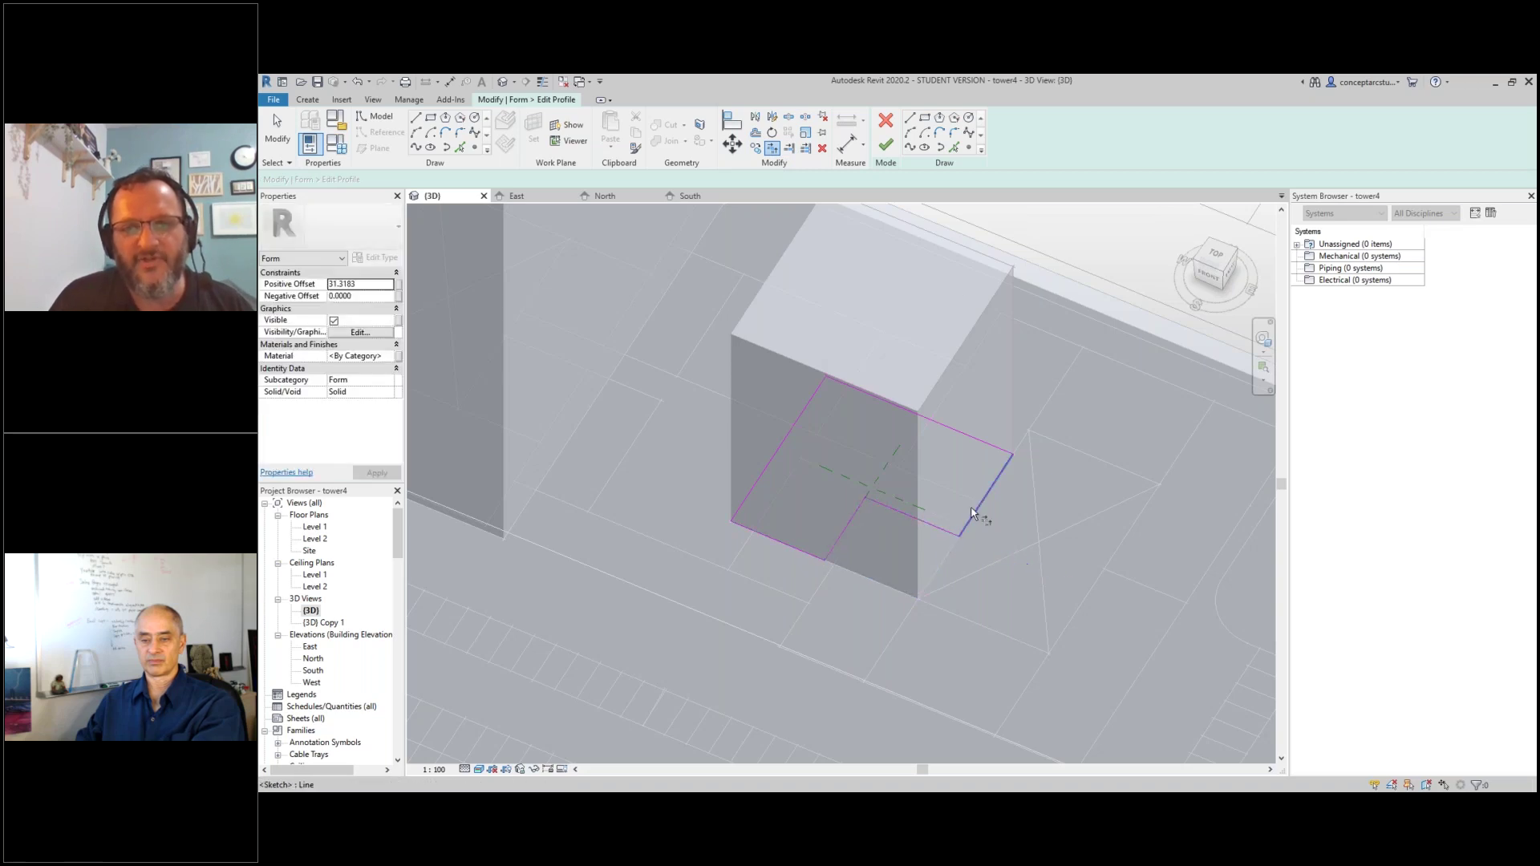
{"action": "left_click", "coordinate": [885, 147]}
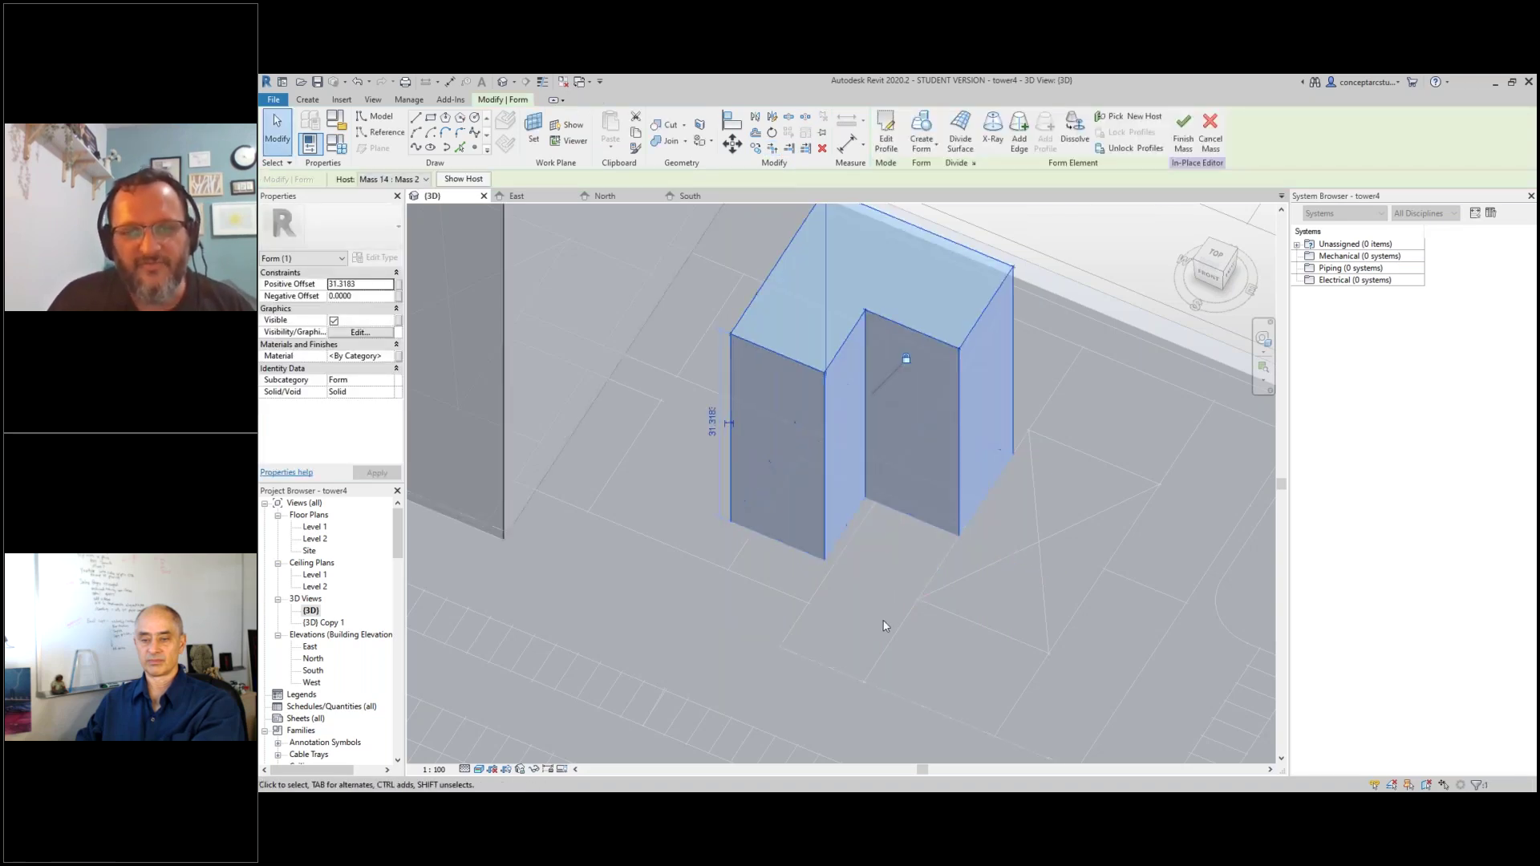
- Delete the L-shaped form beside the tower block
{"action": "scroll", "coordinate": [884, 625], "scroll_direction": "down", "scroll_amount": 3}
{"action": "scroll", "coordinate": [884, 626], "scroll_direction": "down", "scroll_amount": 2}
{"action": "middle_click_drag", "start_coordinate": [915, 674], "coordinate": [797, 427], "text": "shift"}
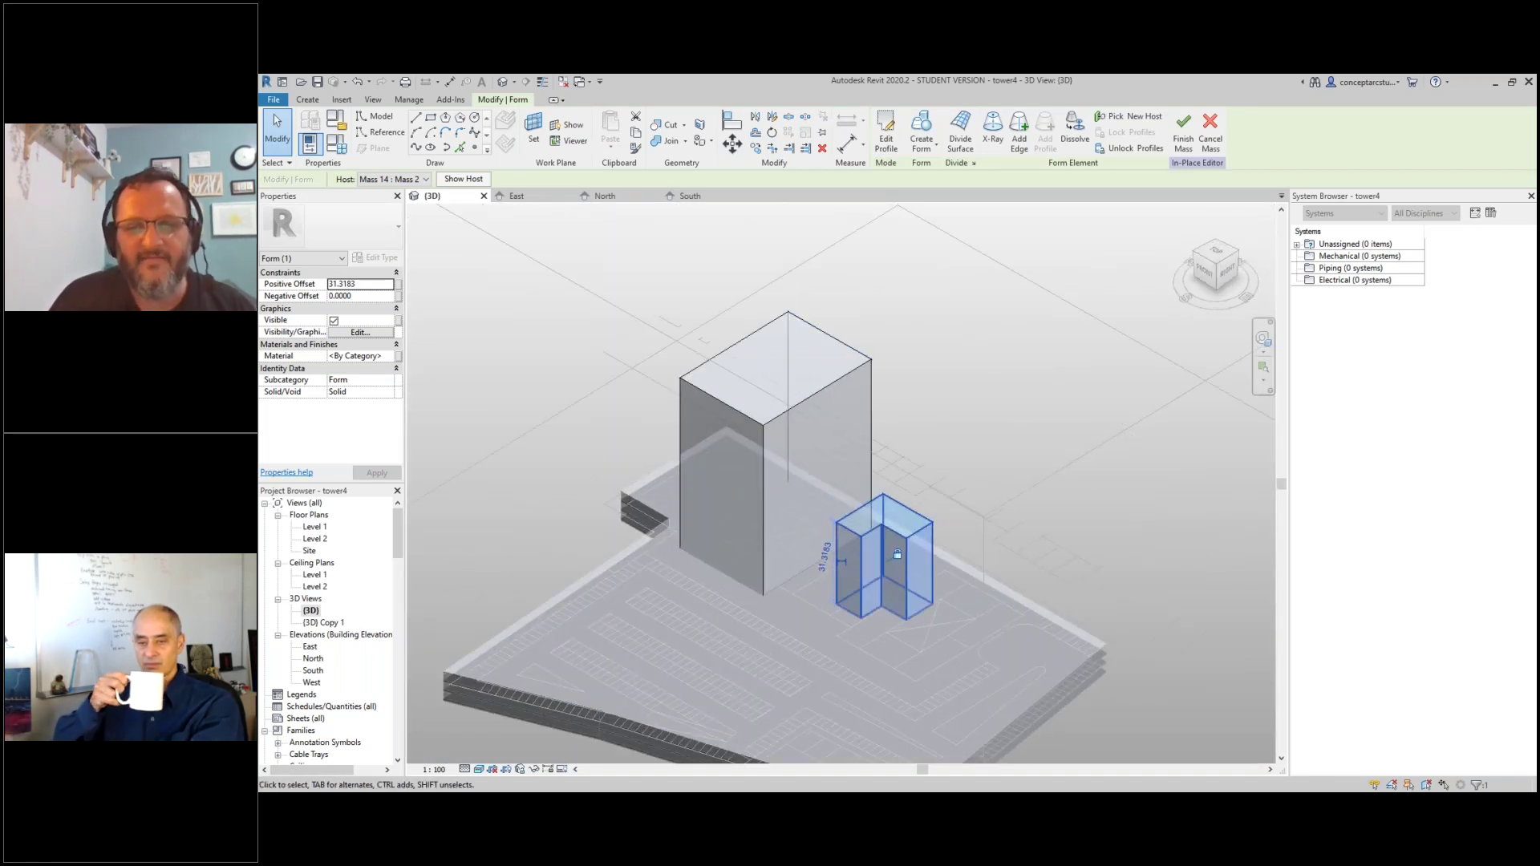
{"action": "key", "text": "Tab"}
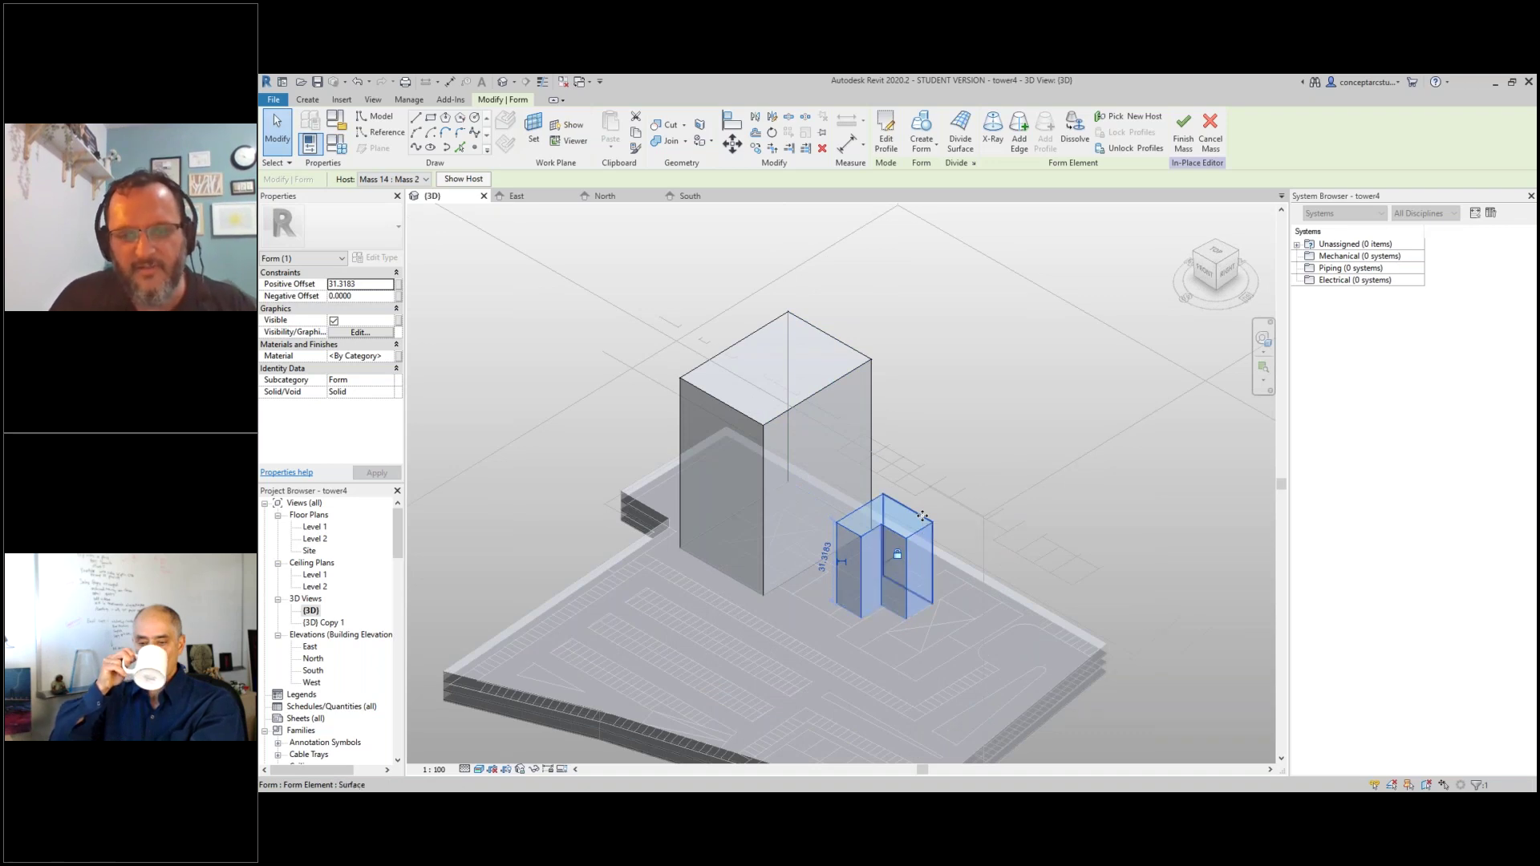
{"action": "left_click", "coordinate": [922, 516]}
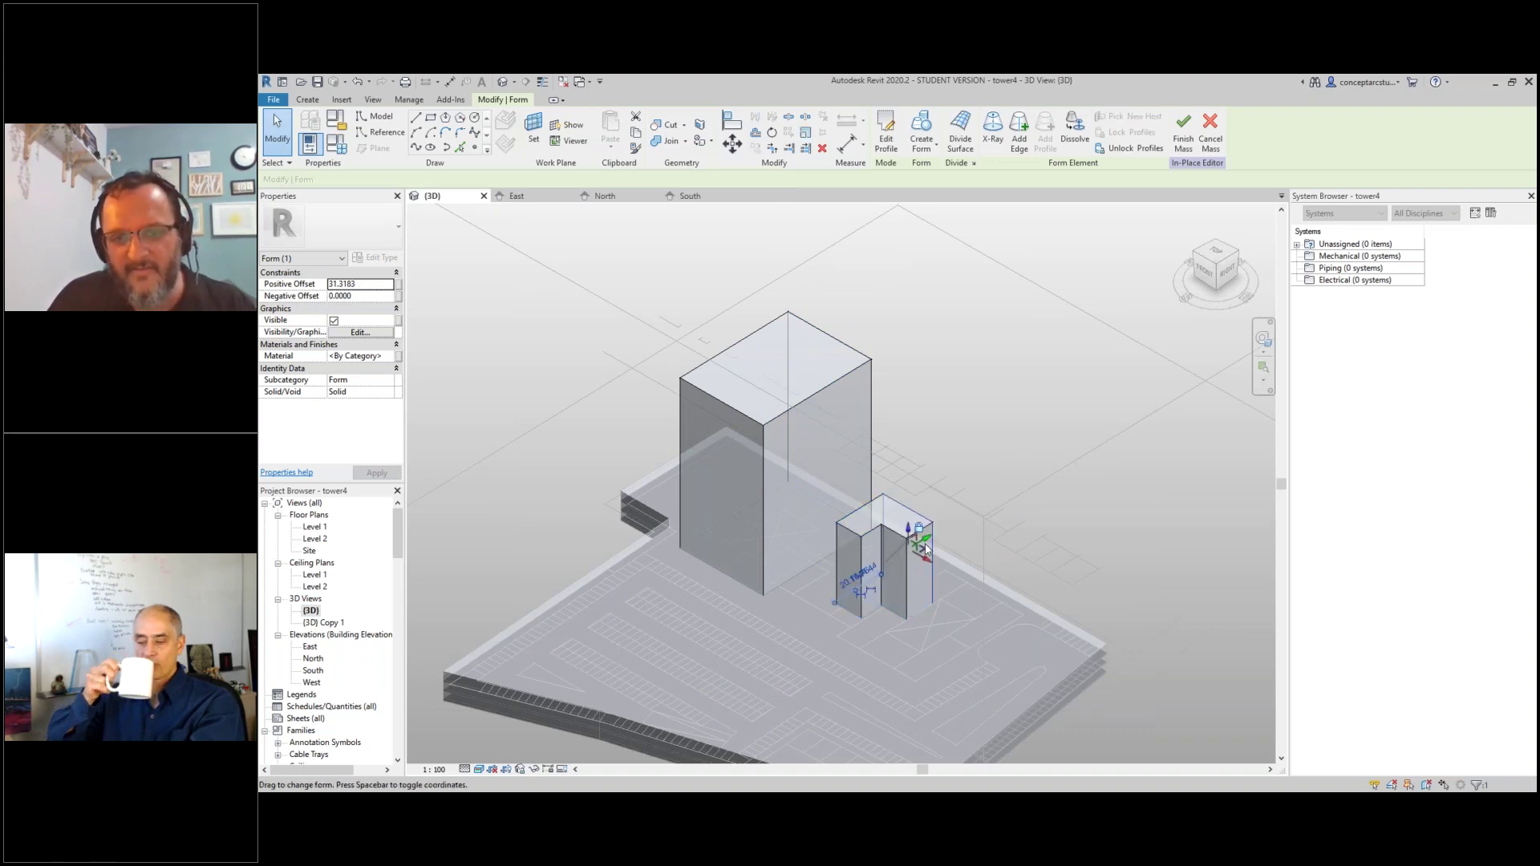
{"action": "left_click", "coordinate": [929, 596]}
{"action": "key", "text": "Delete"}
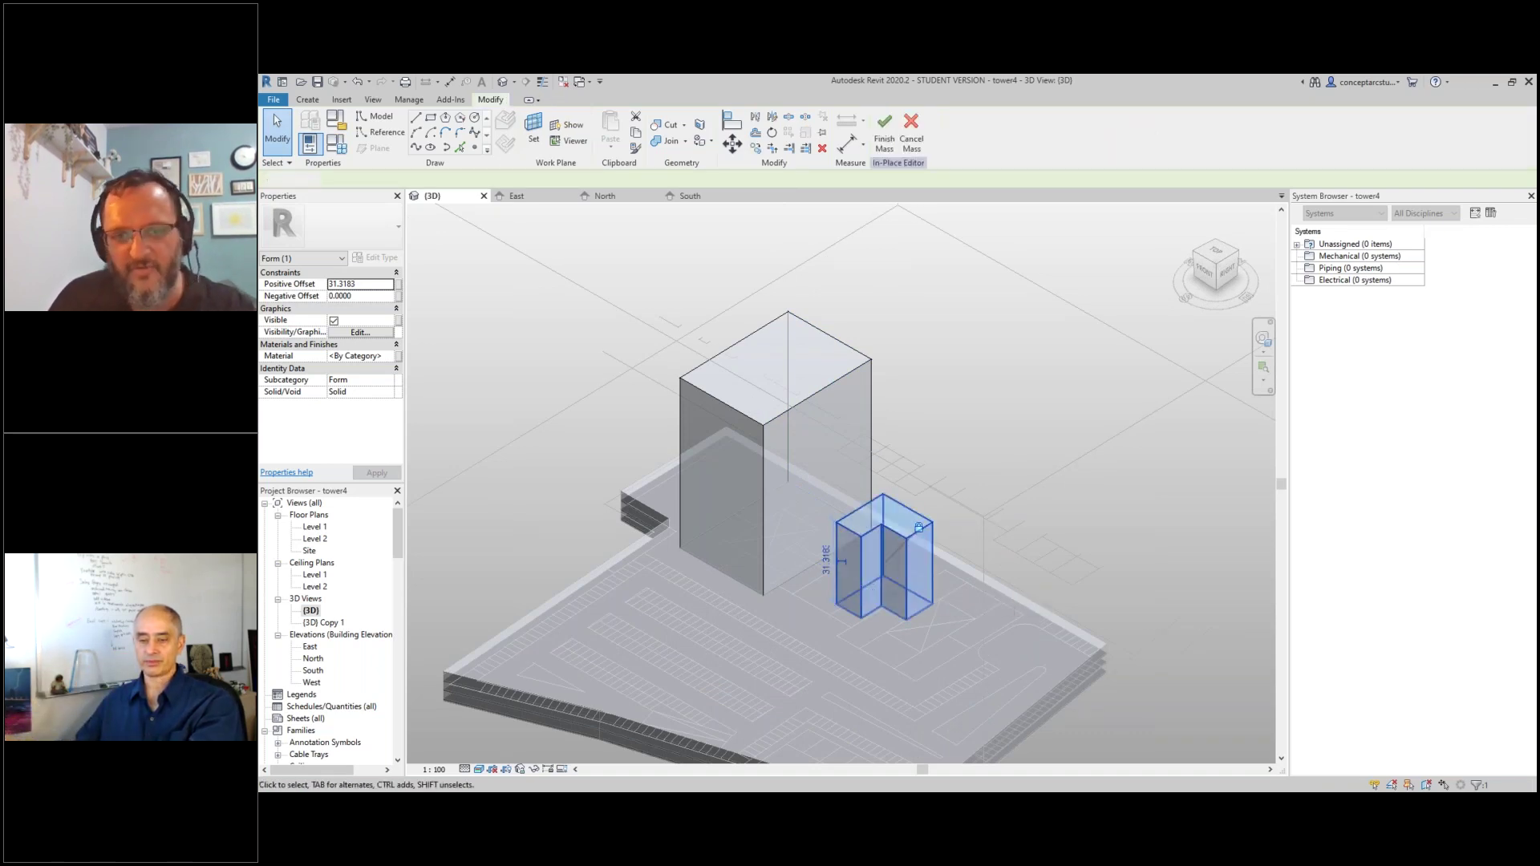
- Stretch the tower block's top face upward to a height of about 137.1
{"action": "left_click", "coordinate": [787, 384]}
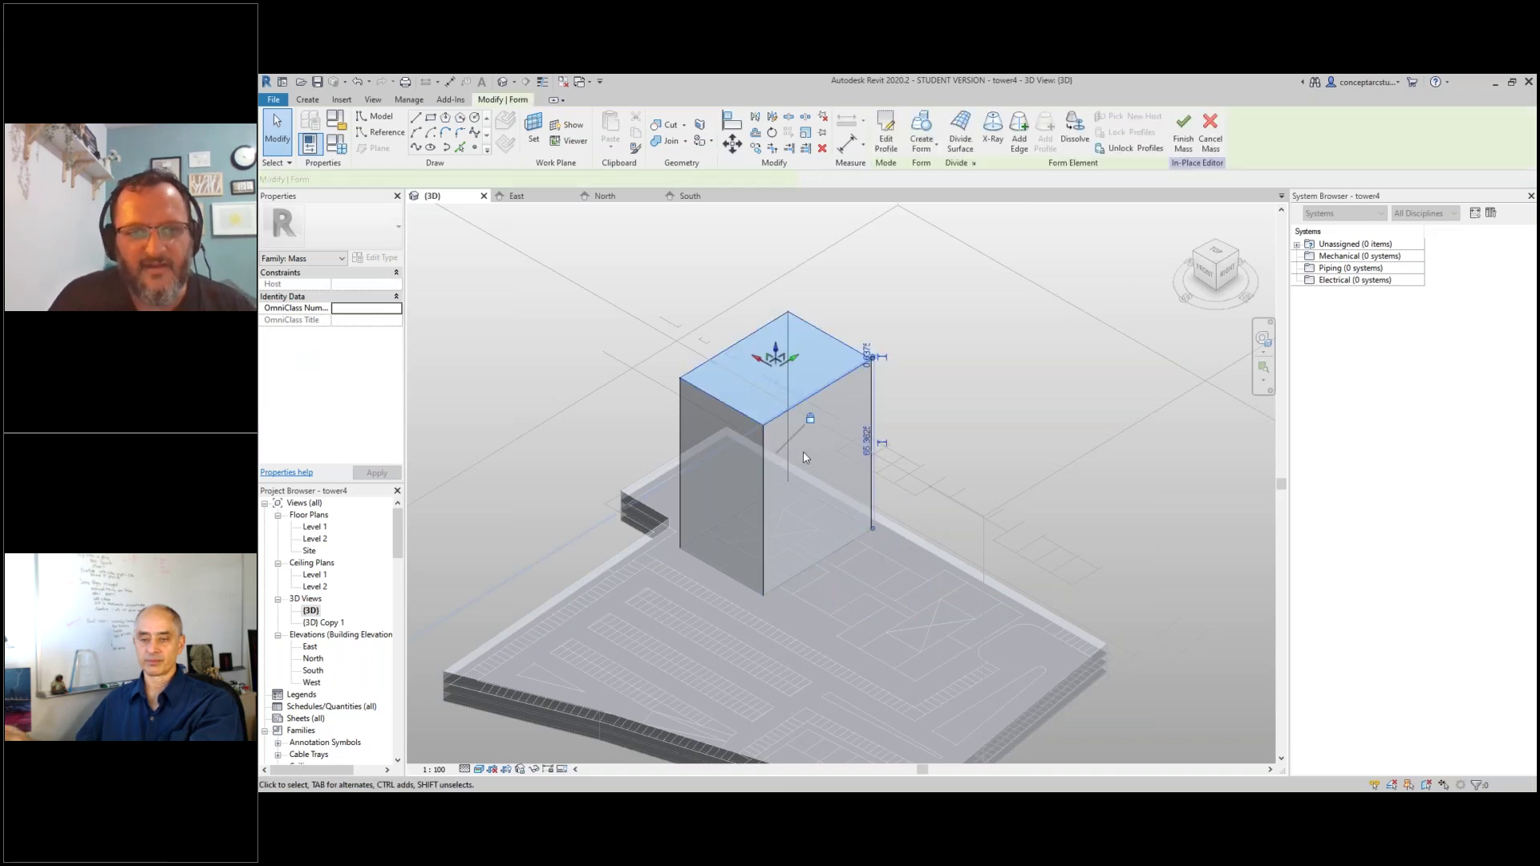
{"action": "scroll", "coordinate": [803, 451], "scroll_direction": "down", "scroll_amount": 2}
{"action": "left_click_drag", "start_coordinate": [784, 378], "coordinate": [783, 241]}
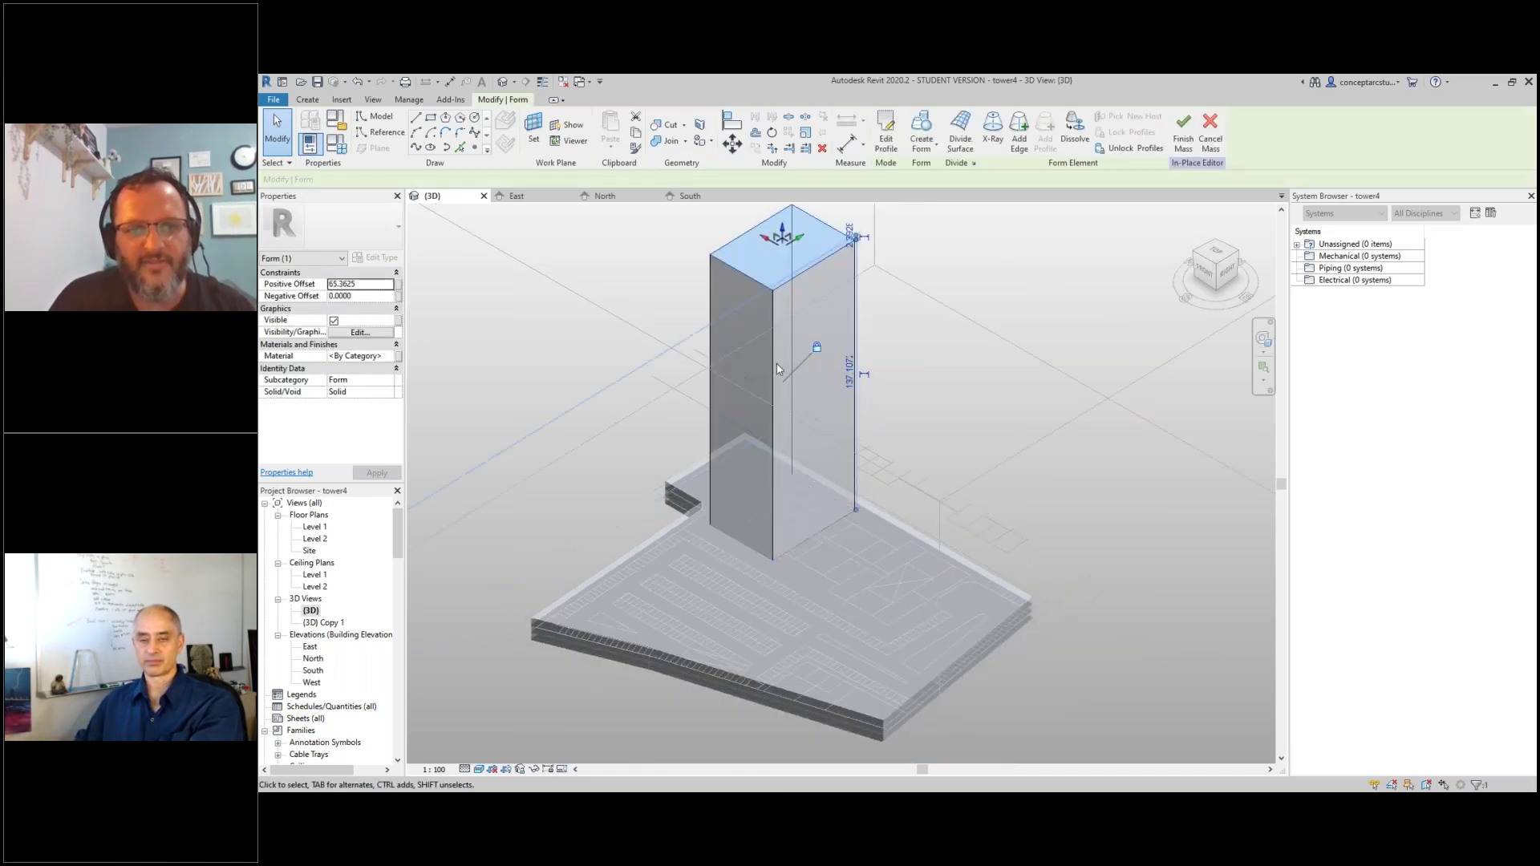
{"action": "scroll", "coordinate": [767, 465], "scroll_direction": "down", "scroll_amount": 3}
{"action": "middle_click_drag", "start_coordinate": [799, 546], "coordinate": [580, 604], "text": "shift"}
- Check the tower block's height against the level lines in the East elevation and return to the 3D view
{"action": "key", "text": "Escape"}
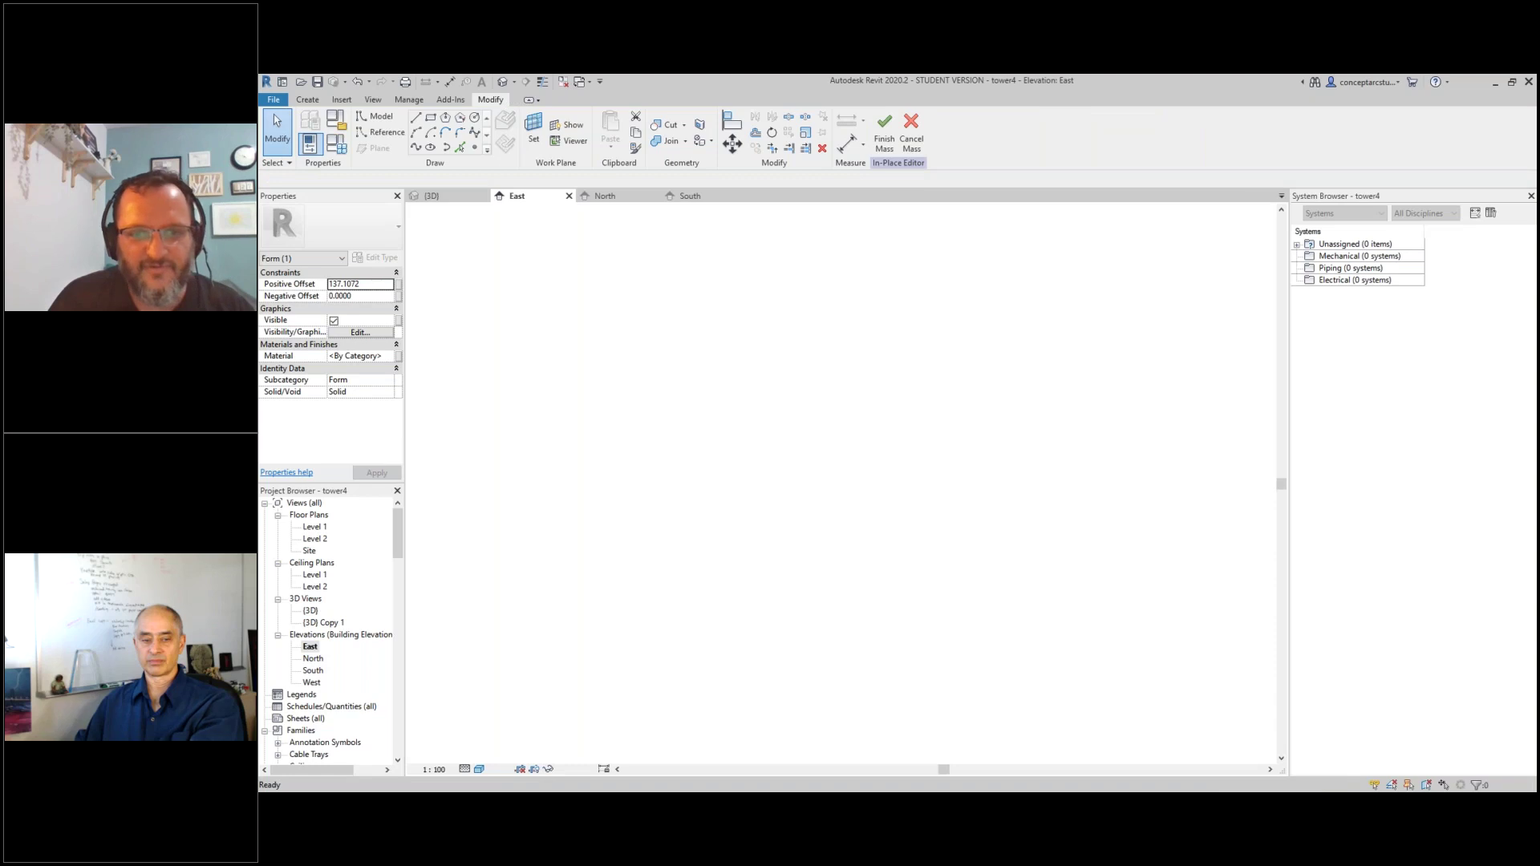
{"action": "left_click", "coordinate": [754, 321]}
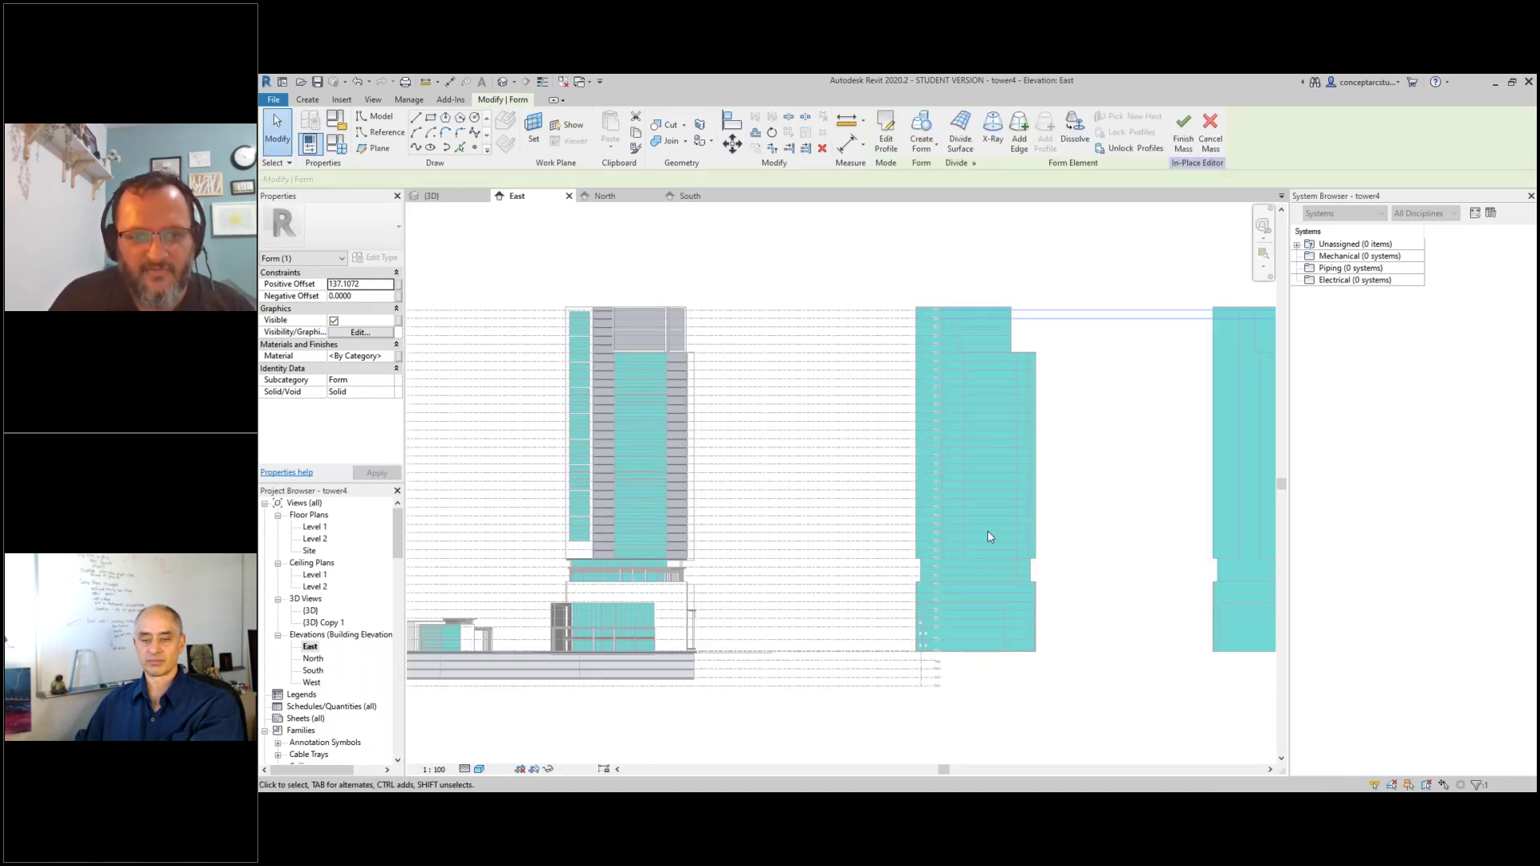
{"action": "scroll", "coordinate": [988, 531], "scroll_direction": "down", "scroll_amount": 4}
{"action": "scroll", "coordinate": [882, 555], "scroll_direction": "up", "scroll_amount": 2}
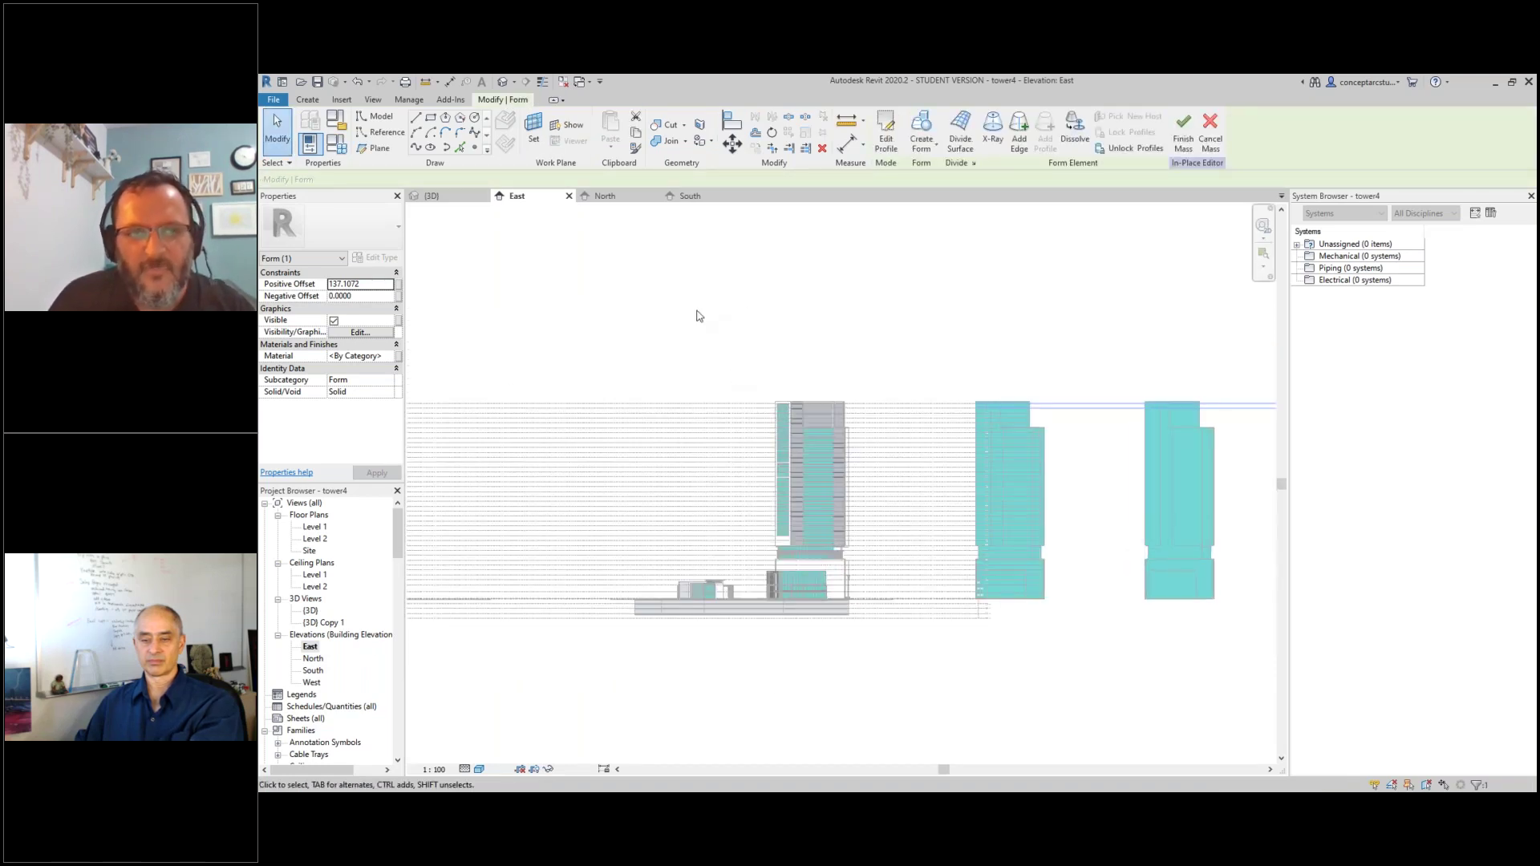
{"action": "scroll", "coordinate": [907, 533], "scroll_direction": "up", "scroll_amount": 2}
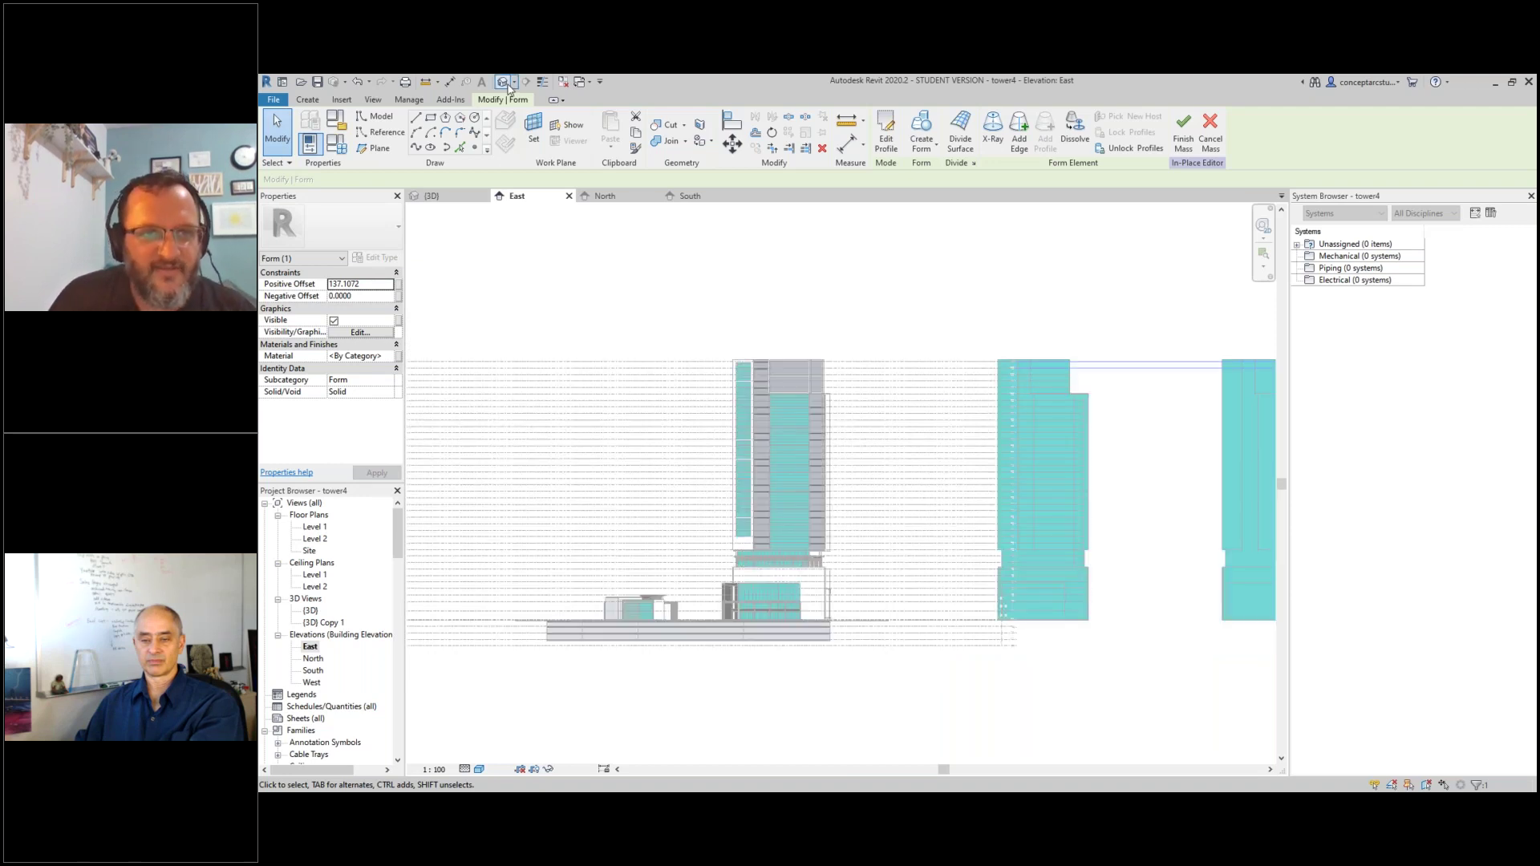
{"action": "left_click", "coordinate": [503, 82]}
{"action": "middle_click_drag", "start_coordinate": [988, 519], "coordinate": [938, 556], "text": "shift"}
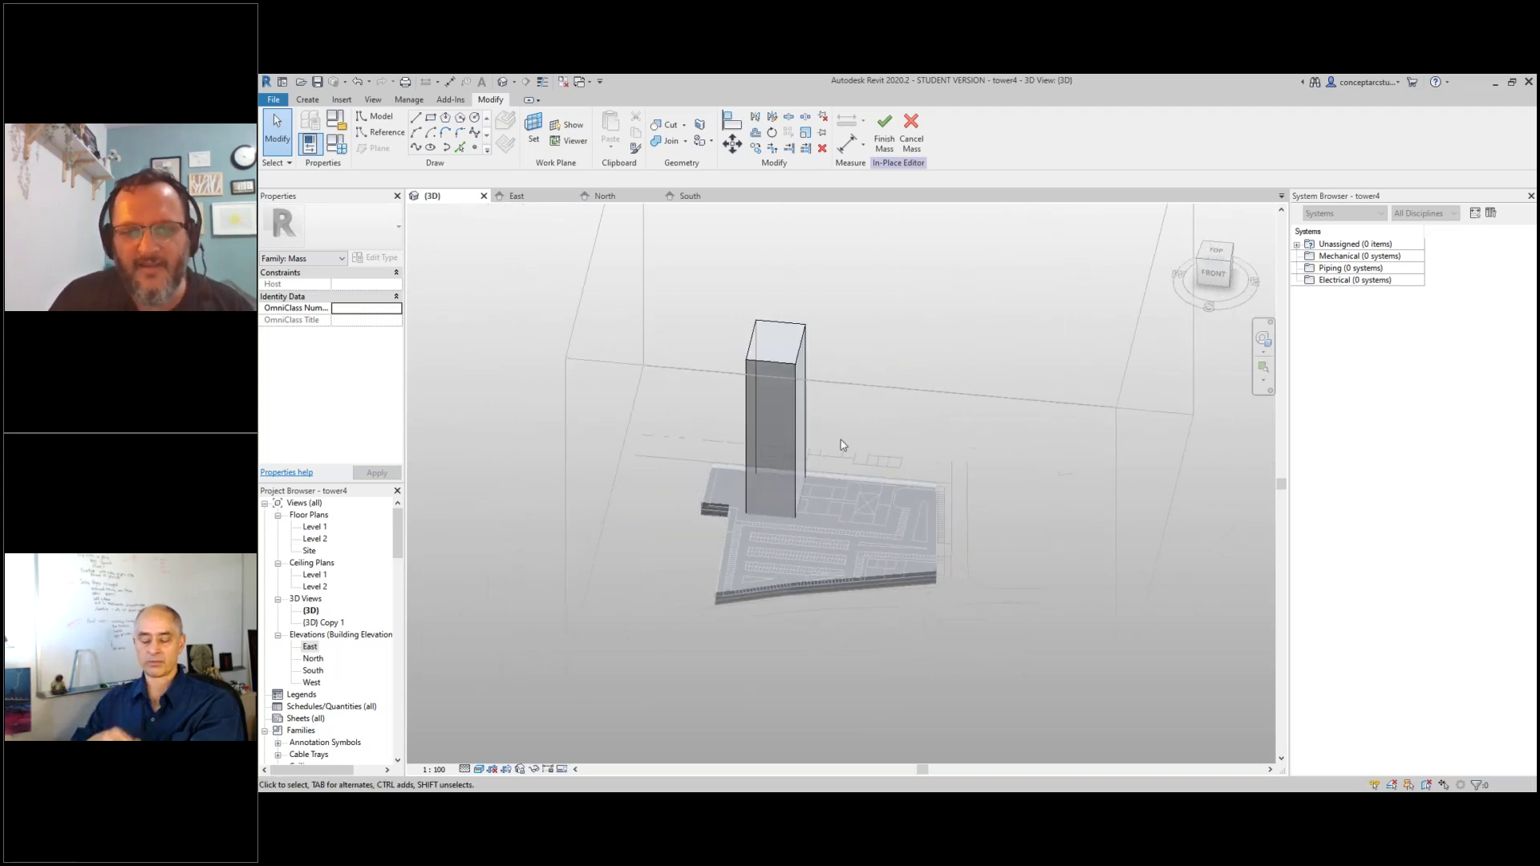
- Select the whole tower form and finish the in-place mass
{"action": "scroll", "coordinate": [842, 373], "scroll_direction": "up", "scroll_amount": 2}
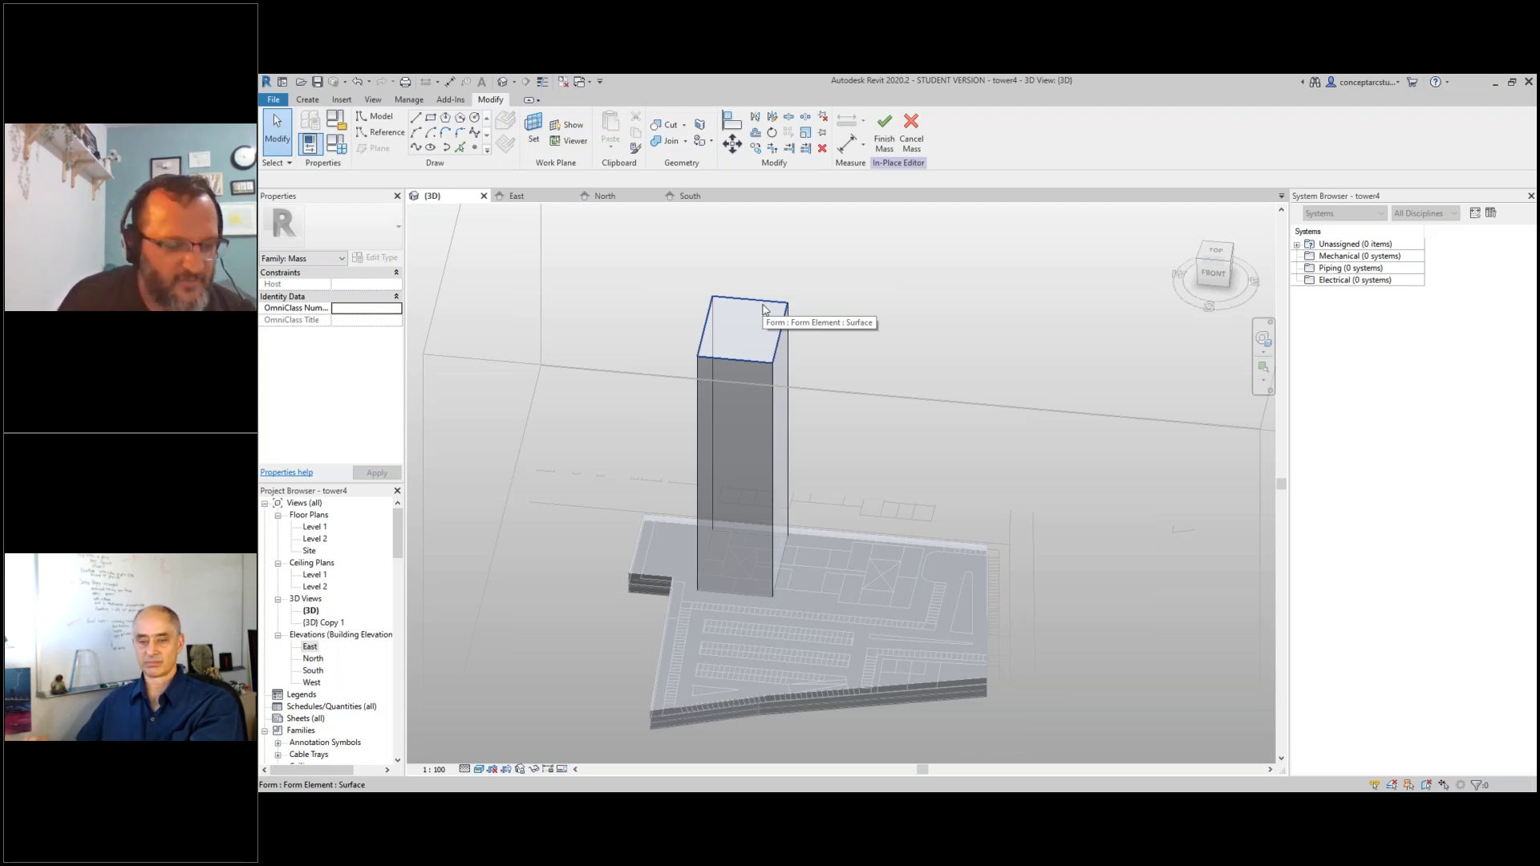
{"action": "key", "text": "Tab"}
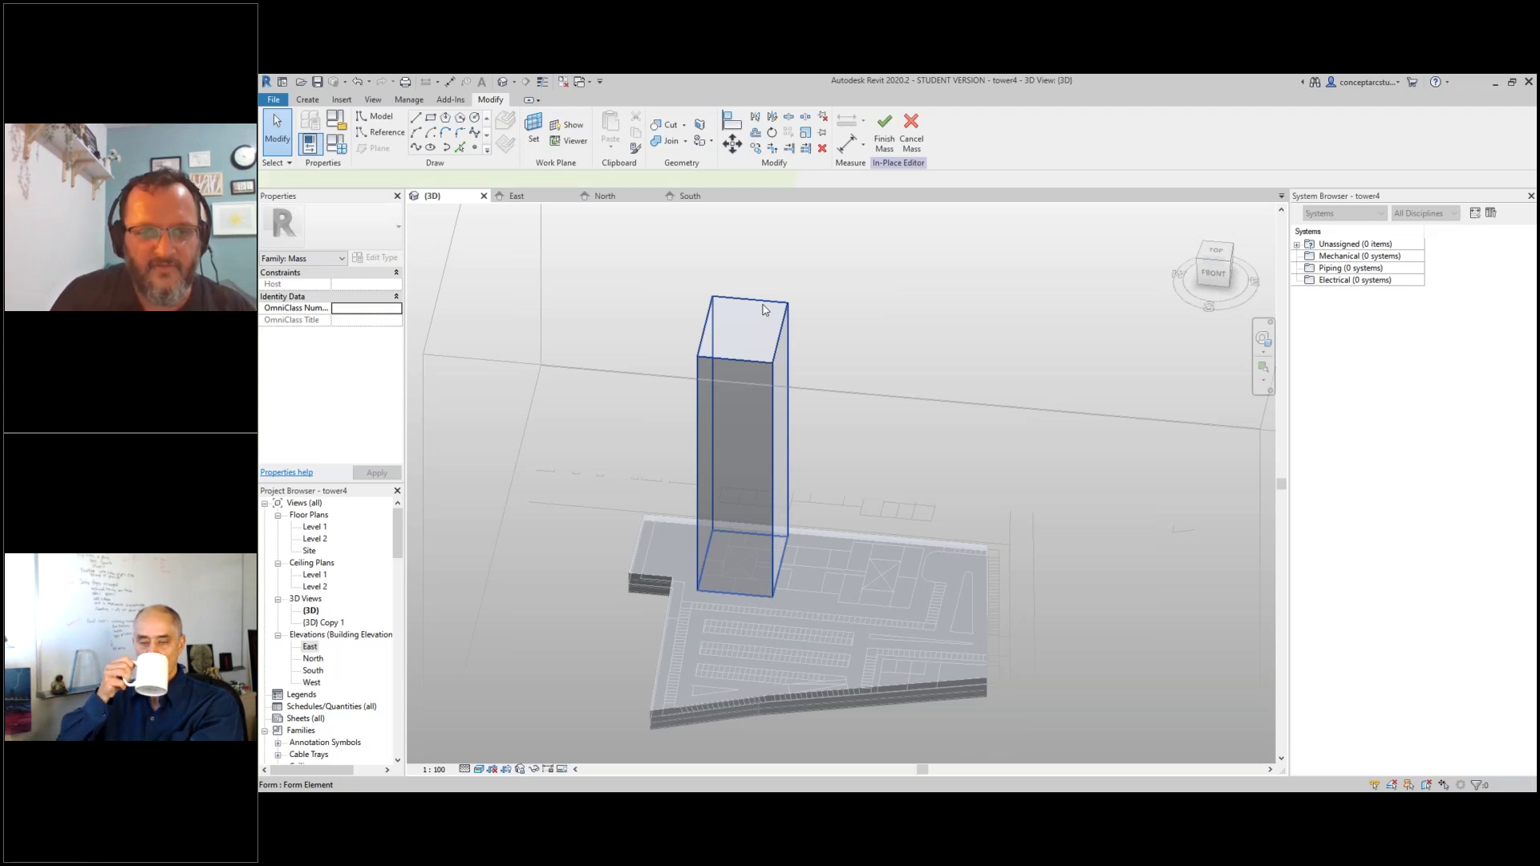
{"action": "left_click", "coordinate": [765, 311]}
{"action": "middle_click_drag", "start_coordinate": [855, 475], "coordinate": [766, 460], "text": "shift"}
{"action": "scroll", "coordinate": [742, 431], "scroll_direction": "up", "scroll_amount": 1}
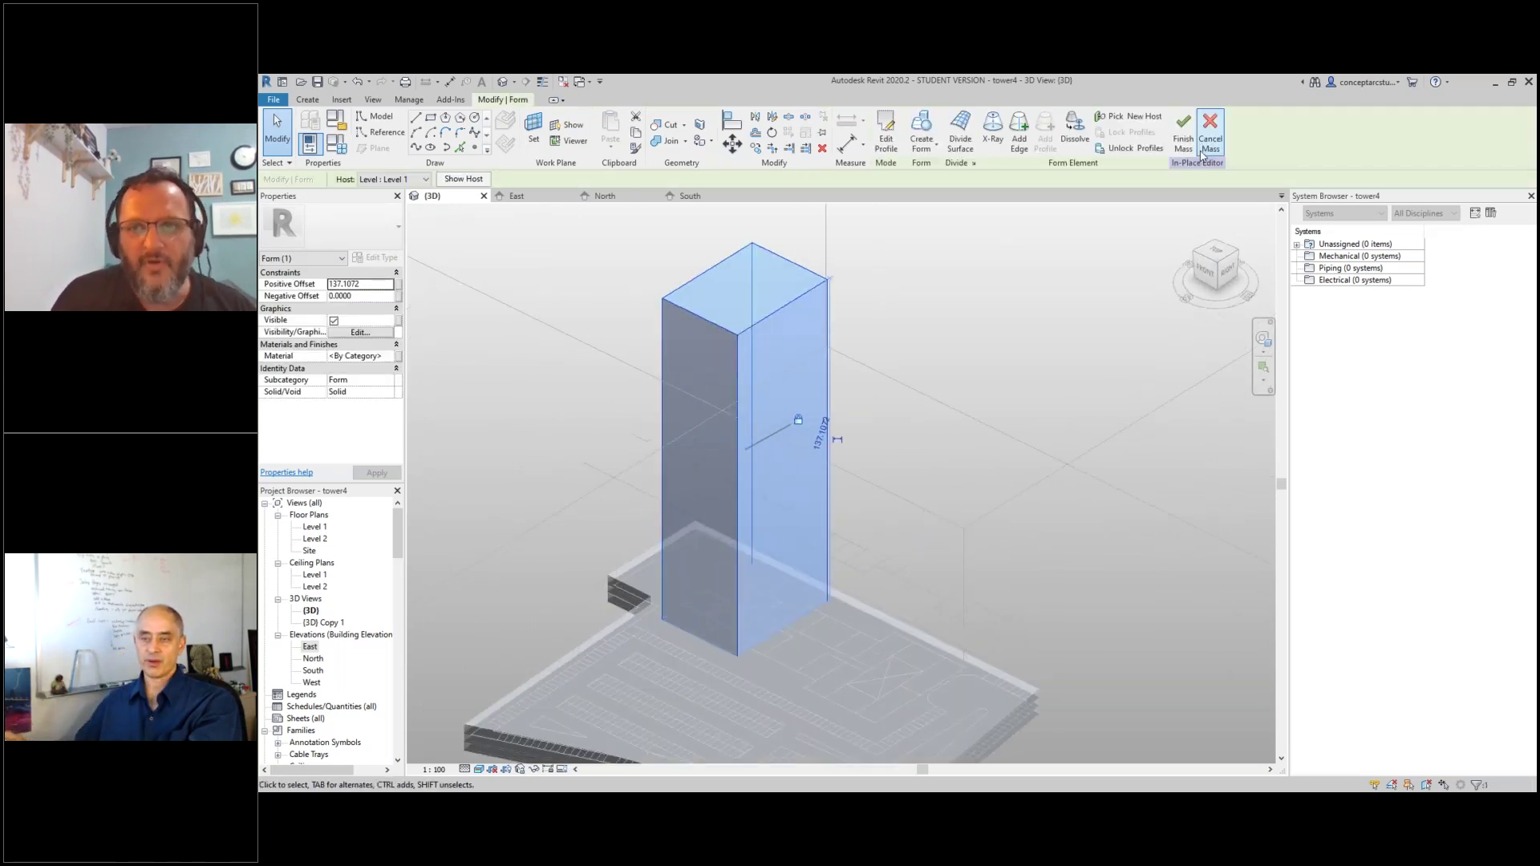
{"action": "left_click", "coordinate": [1184, 133]}
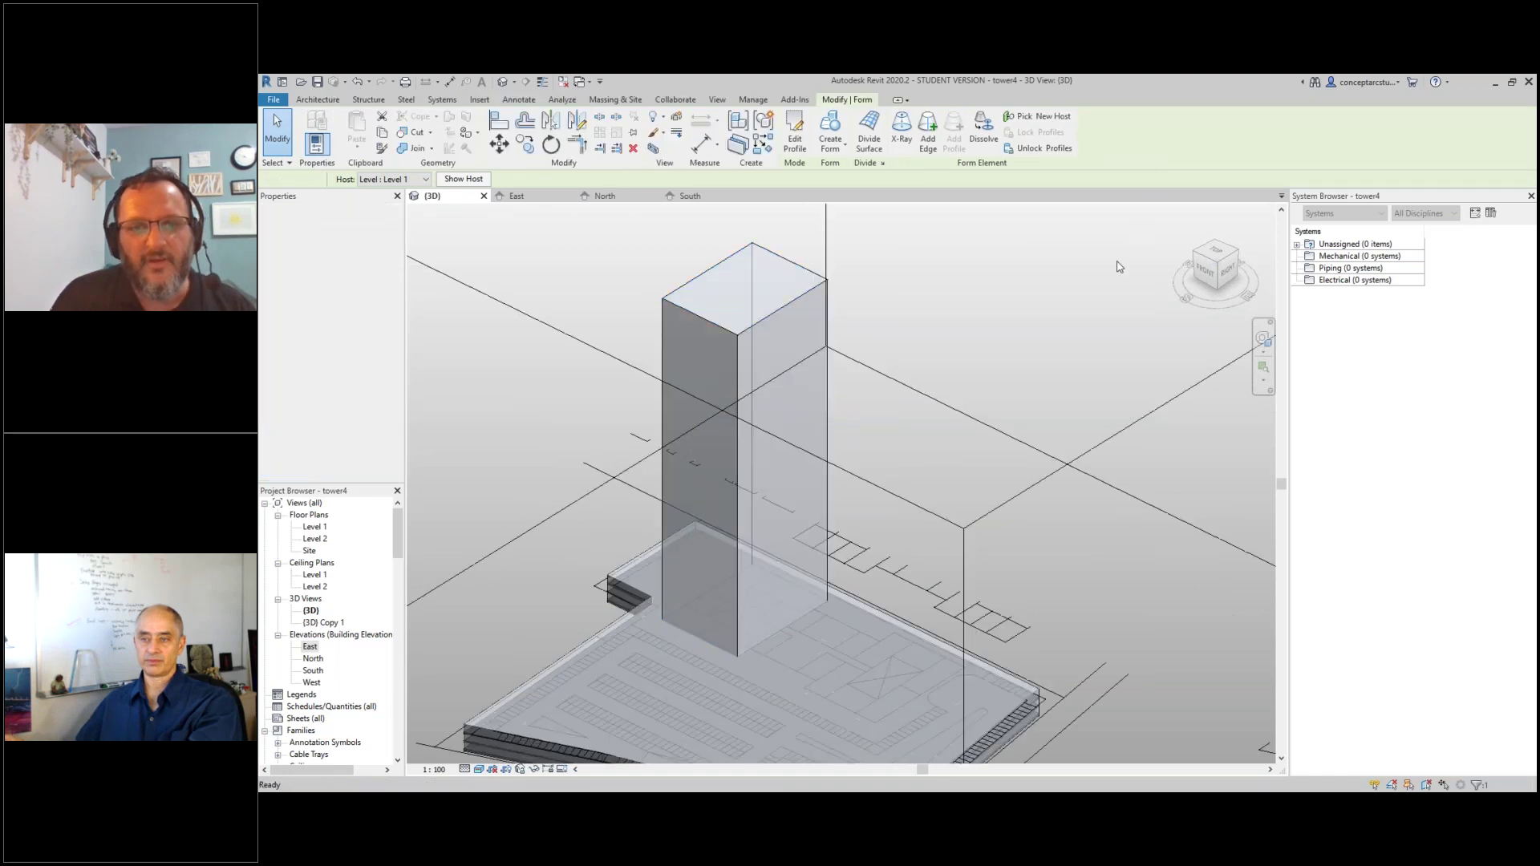
- Add mass floors to the tower mass at all listed levels, including Level b15
{"action": "left_click", "coordinate": [766, 326]}
{"action": "left_click", "coordinate": [862, 143]}
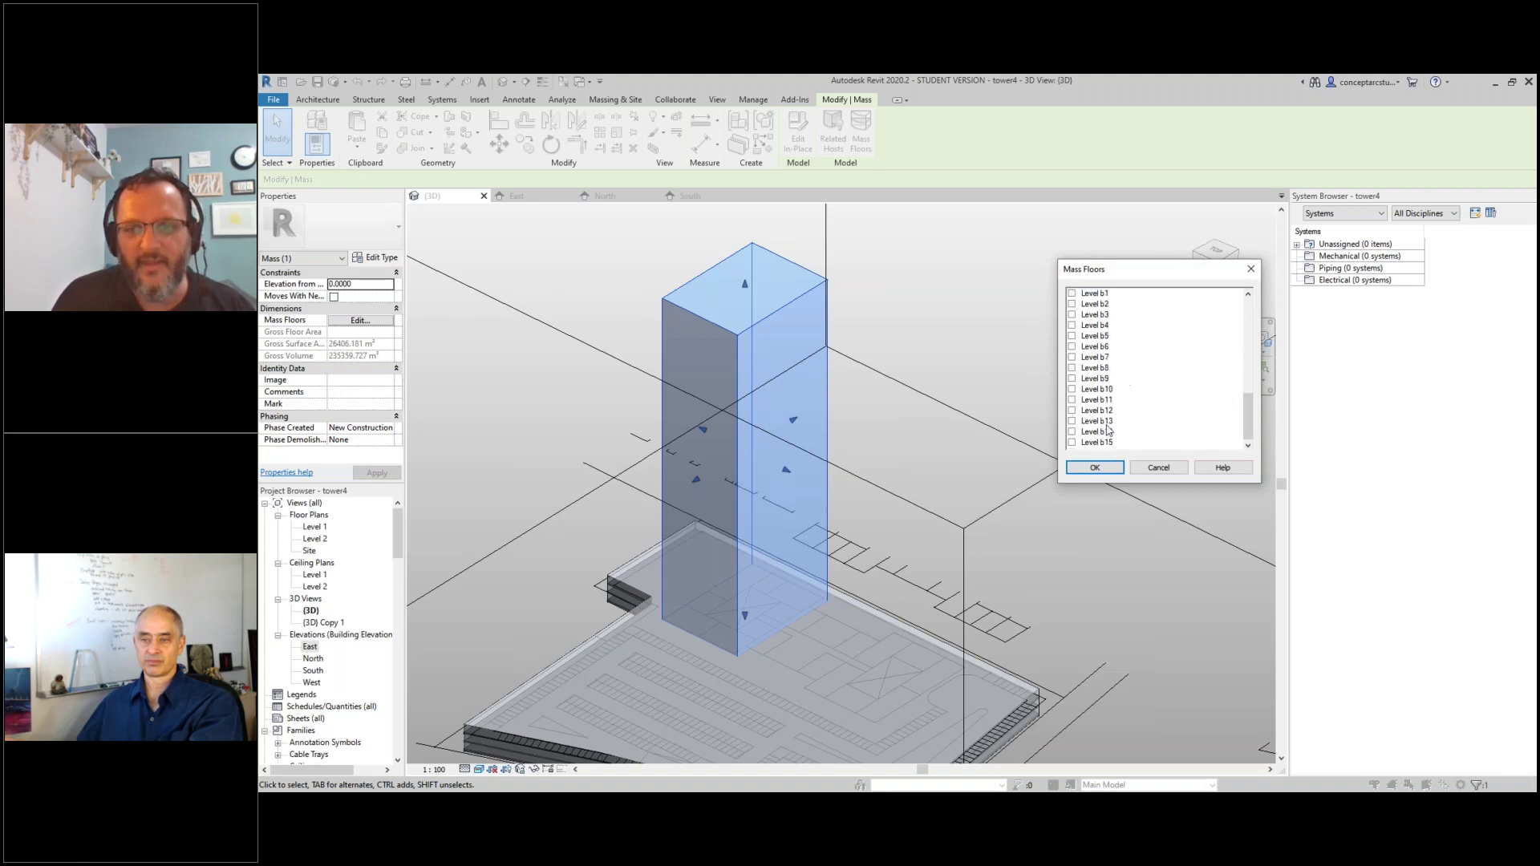
{"action": "left_click", "coordinate": [1073, 442], "text": "shift"}
{"action": "left_click", "coordinate": [1093, 467]}
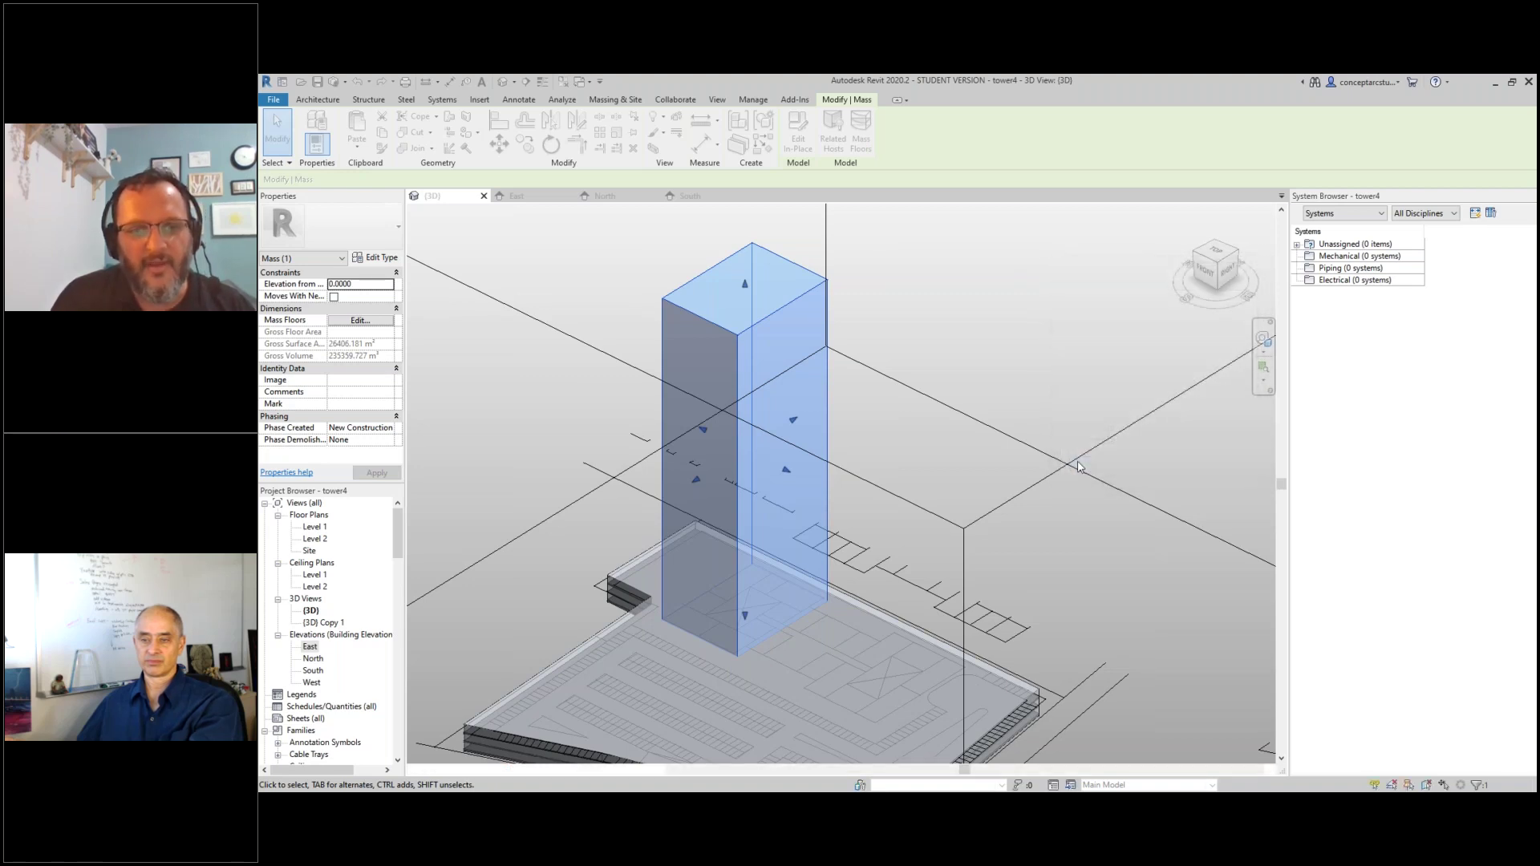
{"action": "scroll", "coordinate": [1083, 462], "scroll_direction": "down", "scroll_amount": 3}
{"action": "scroll", "coordinate": [995, 401], "scroll_direction": "up", "scroll_amount": 5}
{"action": "left_click", "coordinate": [1010, 393]}
- Create a Generic Floor - 400mm floor by face from the tower's Level b13 mass floor
{"action": "middle_click_drag", "start_coordinate": [1010, 393], "coordinate": [874, 307], "text": "shift"}
{"action": "scroll", "coordinate": [875, 307], "scroll_direction": "up", "scroll_amount": 5}
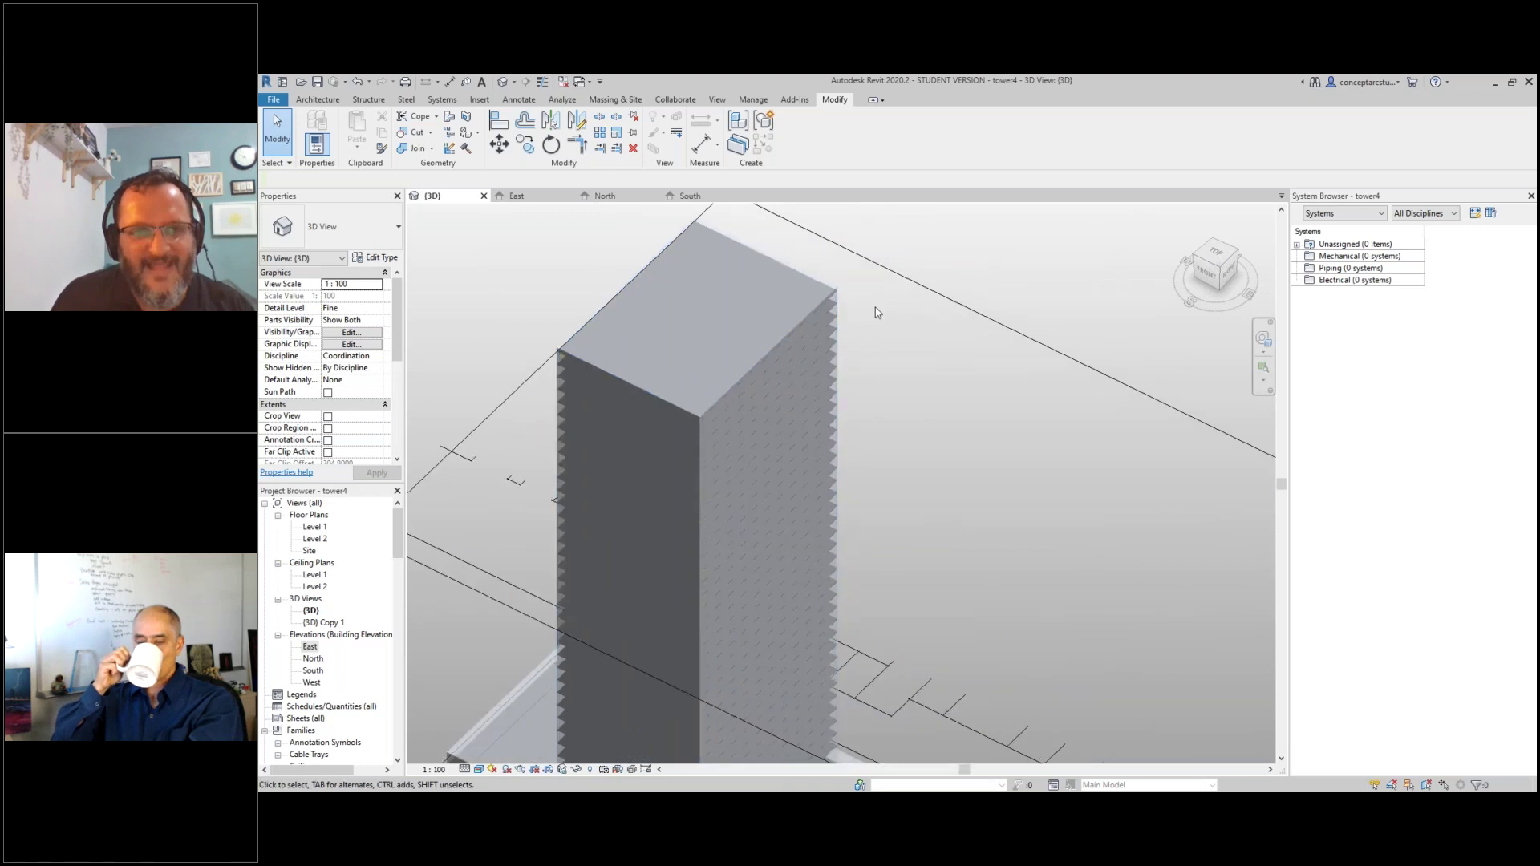
{"action": "scroll", "coordinate": [844, 298], "scroll_direction": "up", "scroll_amount": 3}
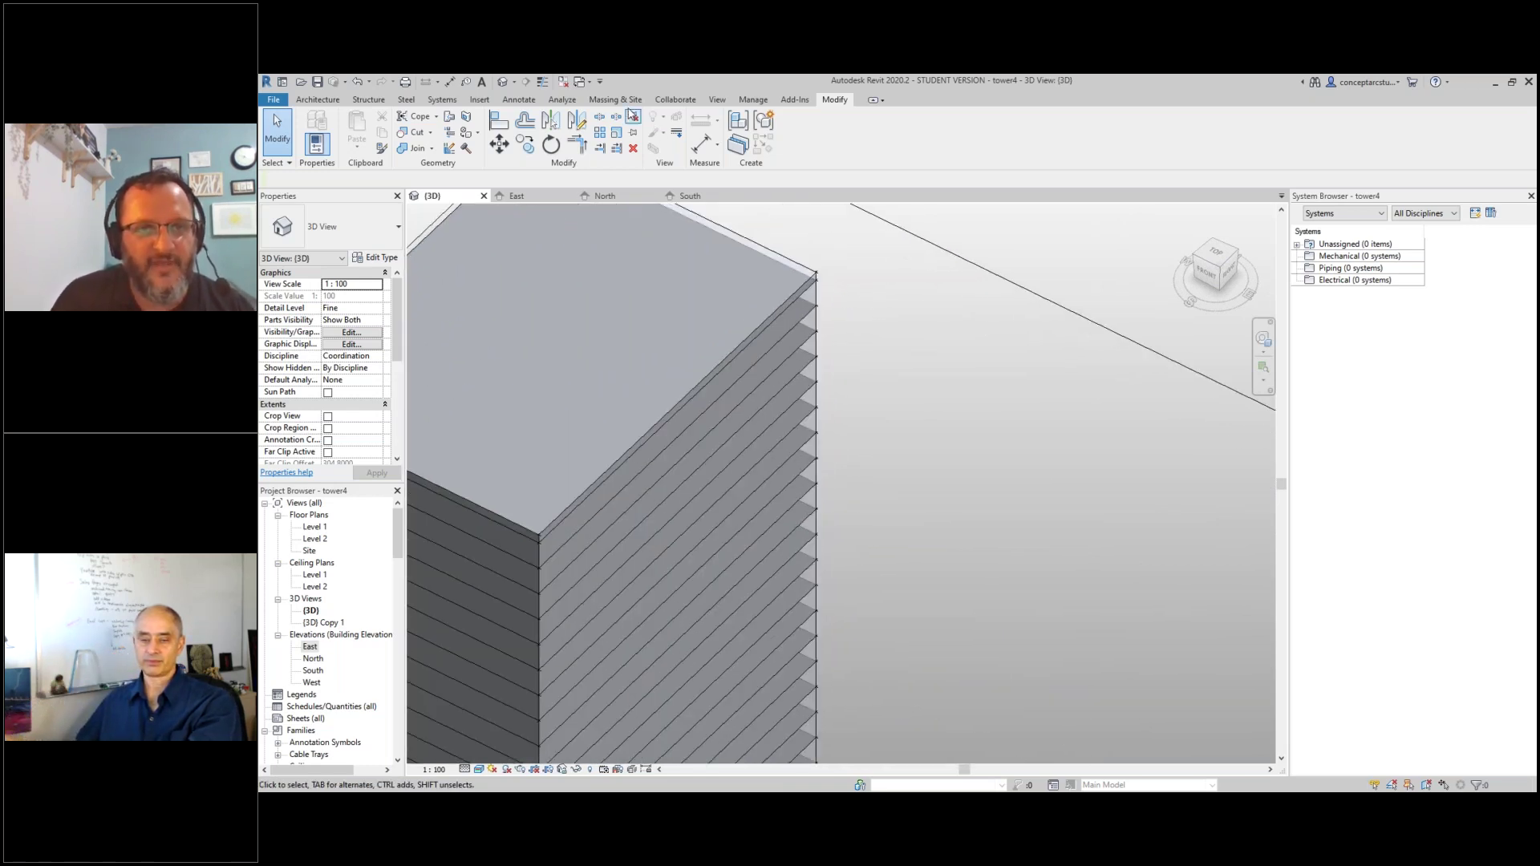
{"action": "left_click", "coordinate": [607, 100]}
{"action": "left_click", "coordinate": [636, 132]}
{"action": "left_click", "coordinate": [811, 313]}
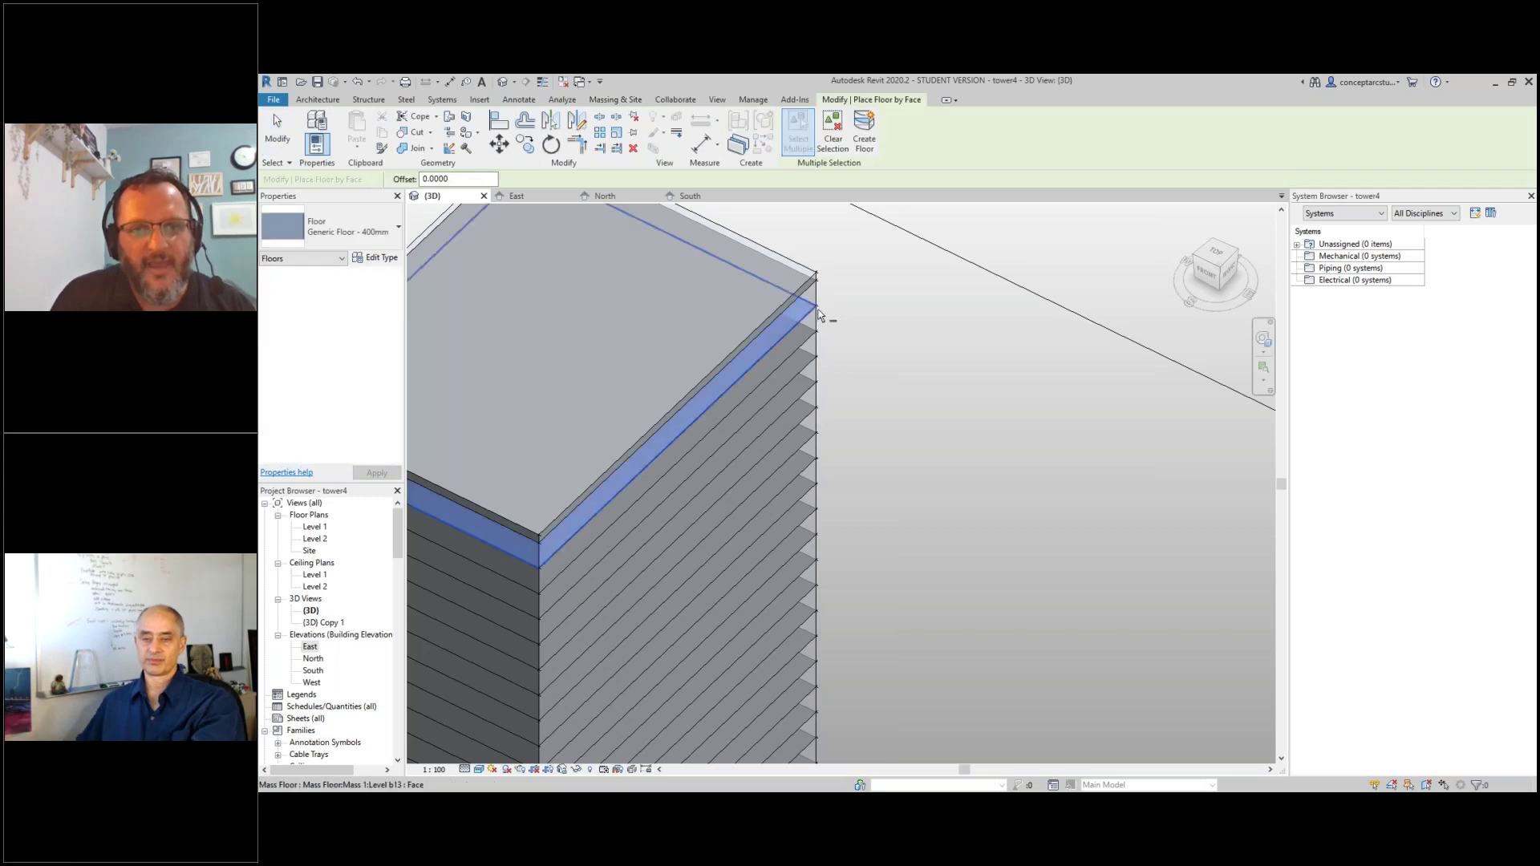
{"action": "left_click", "coordinate": [865, 142]}
- Create floors by face from the tower's Level b12 and Level b11 mass floors and leave the command
{"action": "scroll", "coordinate": [782, 278], "scroll_direction": "up", "scroll_amount": 4}
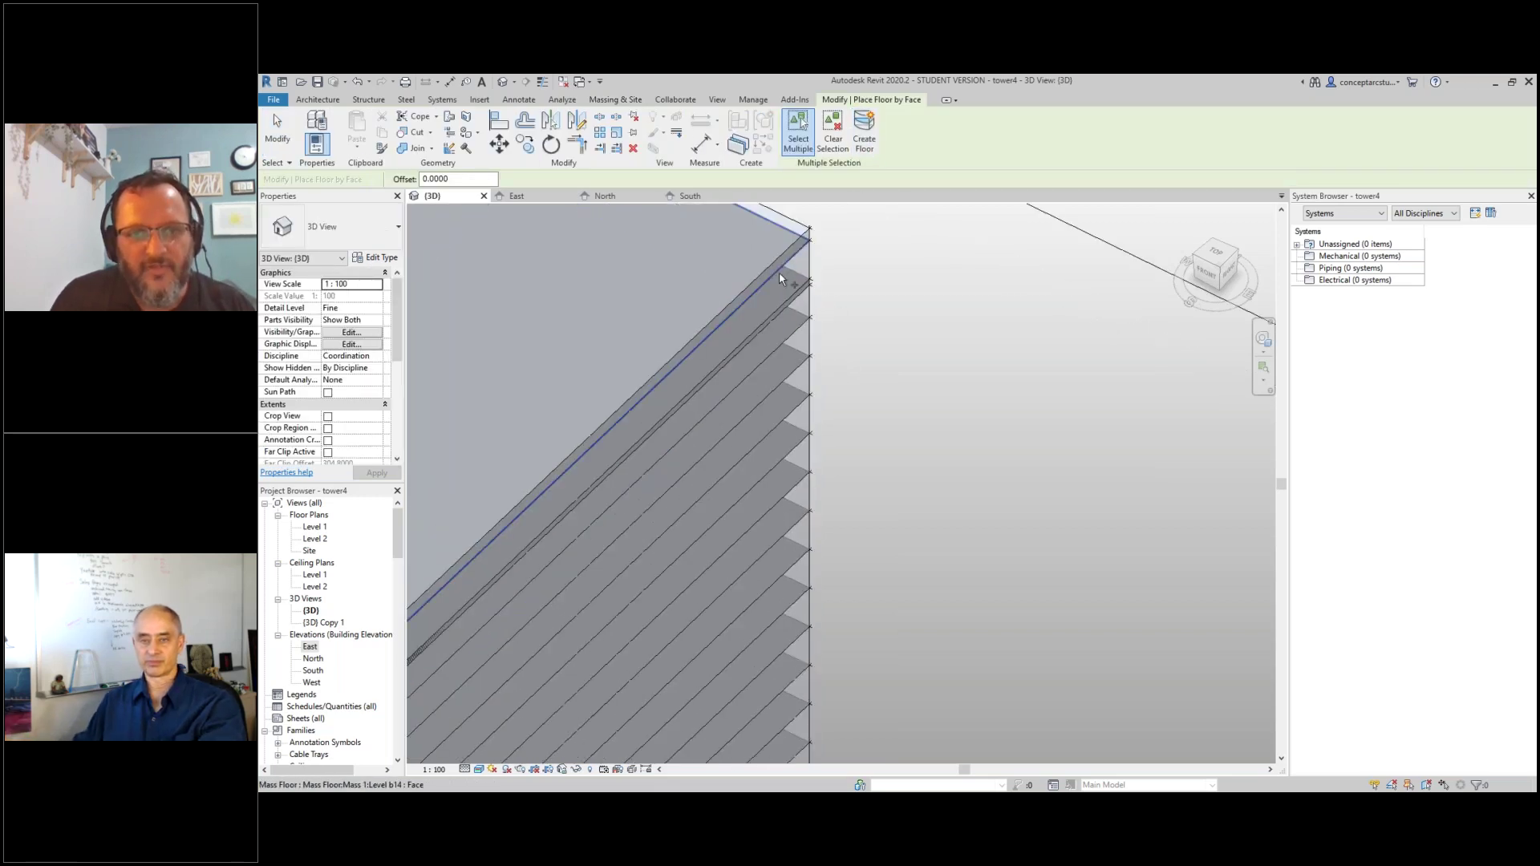
{"action": "scroll", "coordinate": [802, 312], "scroll_direction": "up", "scroll_amount": 3}
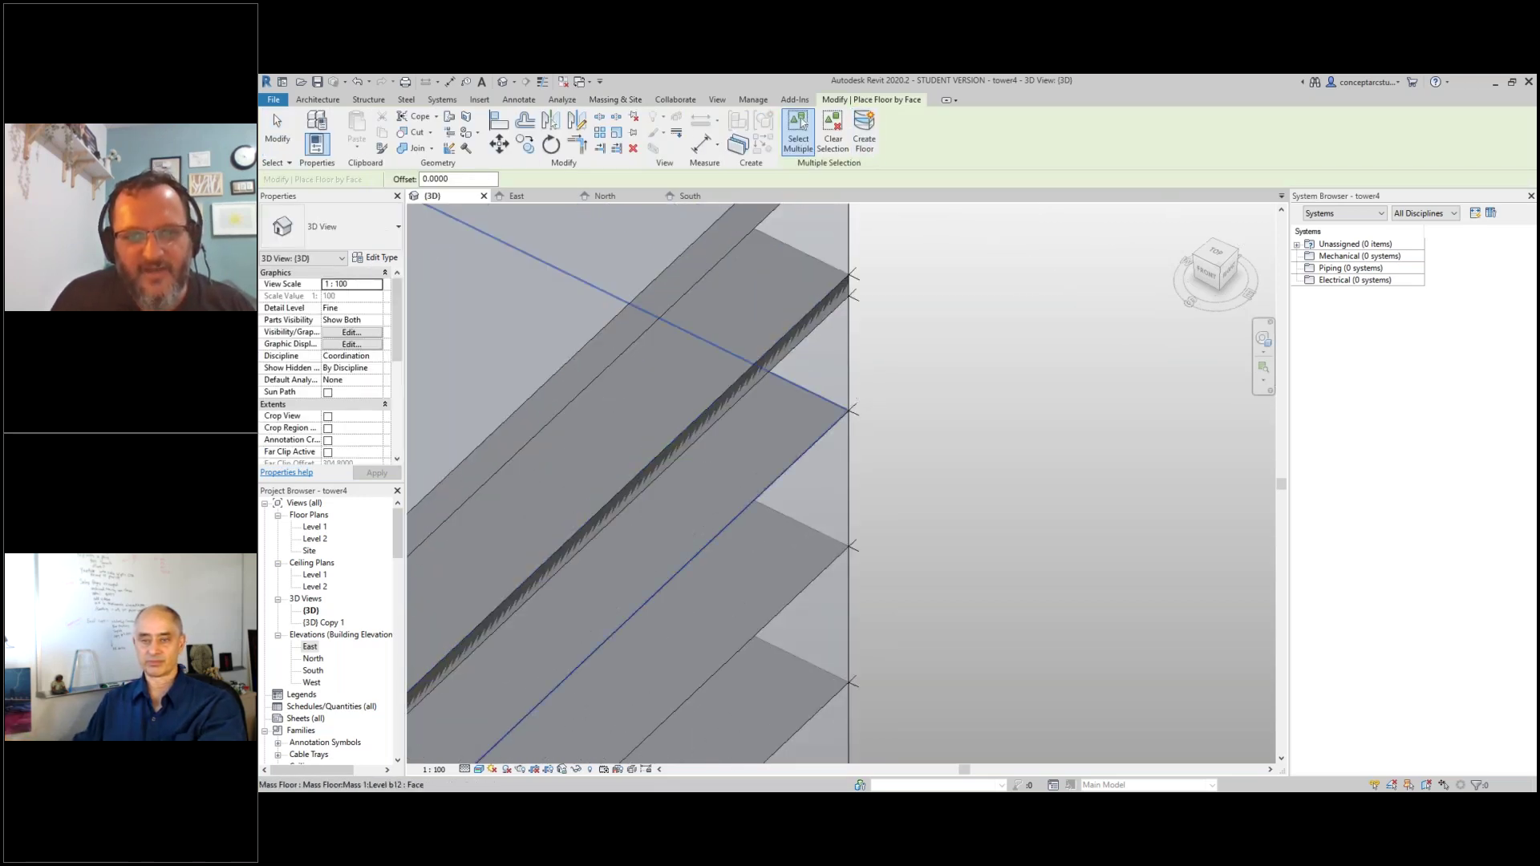
{"action": "left_click", "coordinate": [848, 422]}
{"action": "left_click", "coordinate": [865, 145]}
{"action": "scroll", "coordinate": [802, 361], "scroll_direction": "down", "scroll_amount": 5}
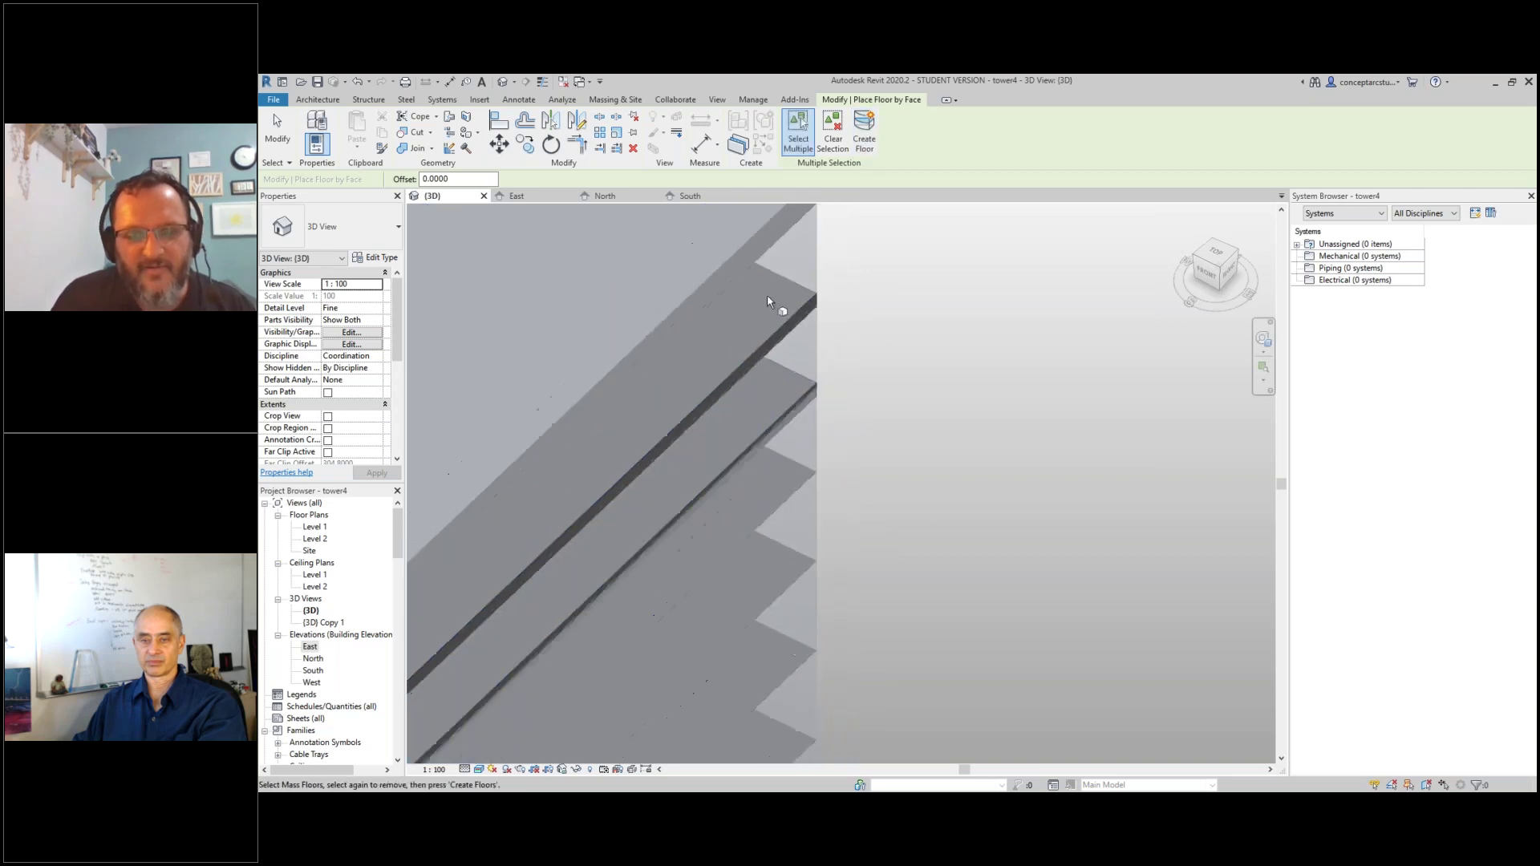
{"action": "left_click", "coordinate": [778, 335]}
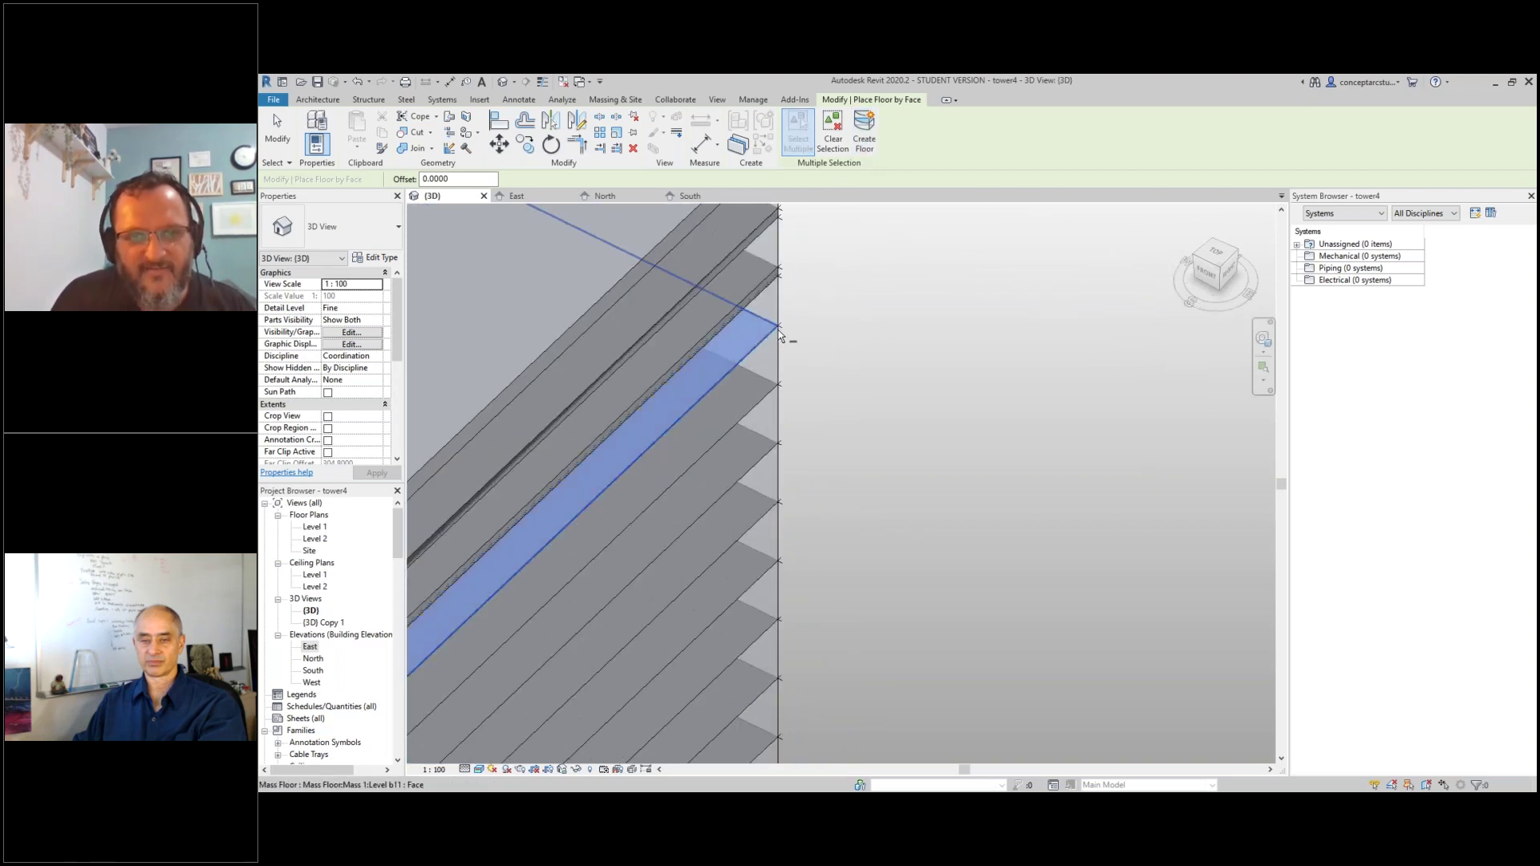
{"action": "left_click", "coordinate": [865, 143]}
{"action": "scroll", "coordinate": [828, 325], "scroll_direction": "up", "scroll_amount": 2}
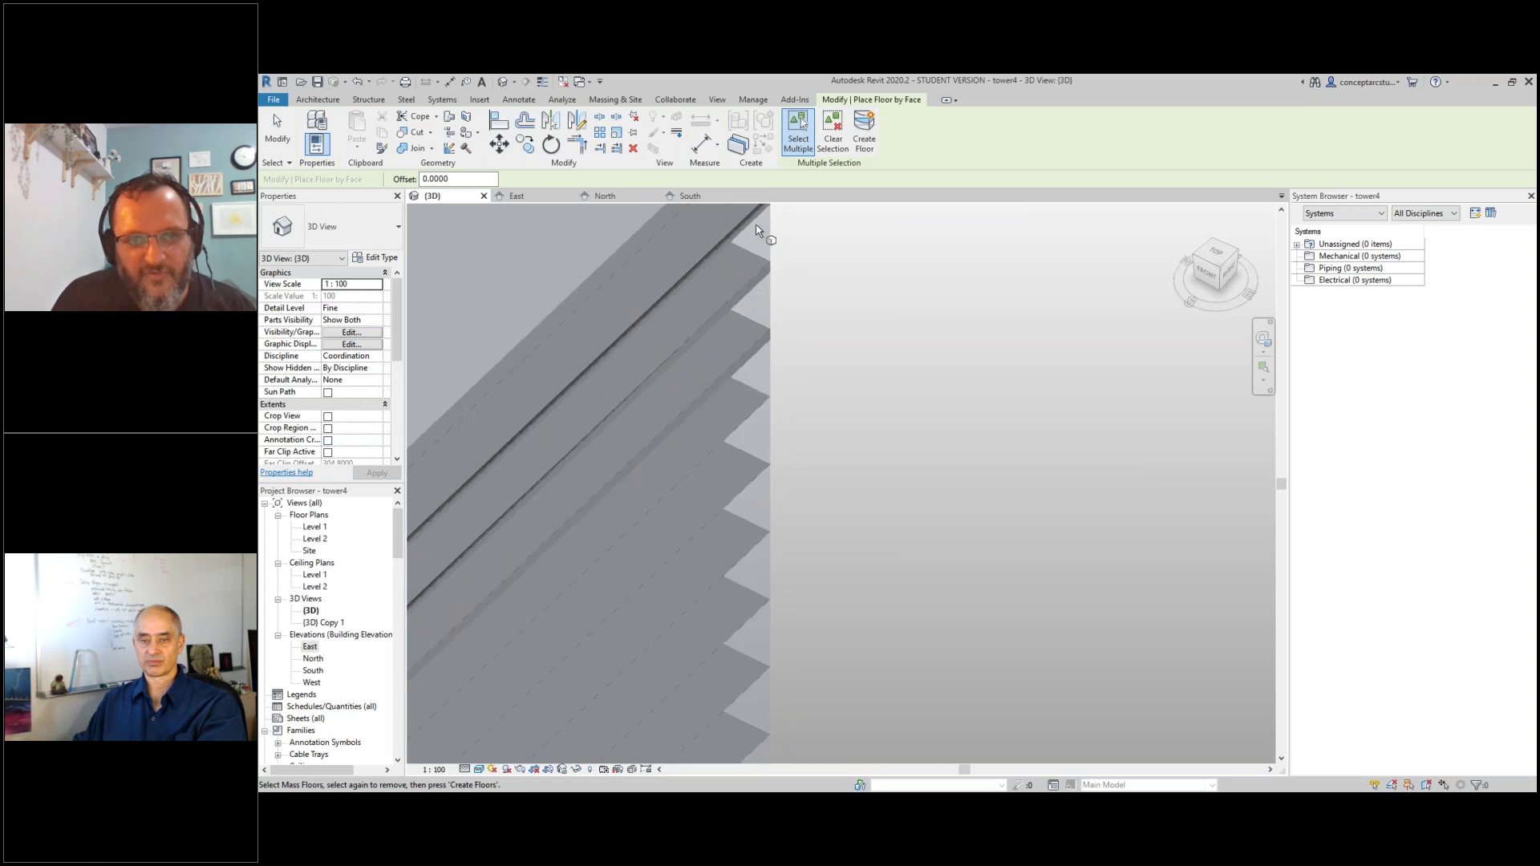
{"action": "scroll", "coordinate": [829, 329], "scroll_direction": "down", "scroll_amount": 6}
{"action": "key", "text": "Escape"}
{"action": "key", "text": "Escape"}
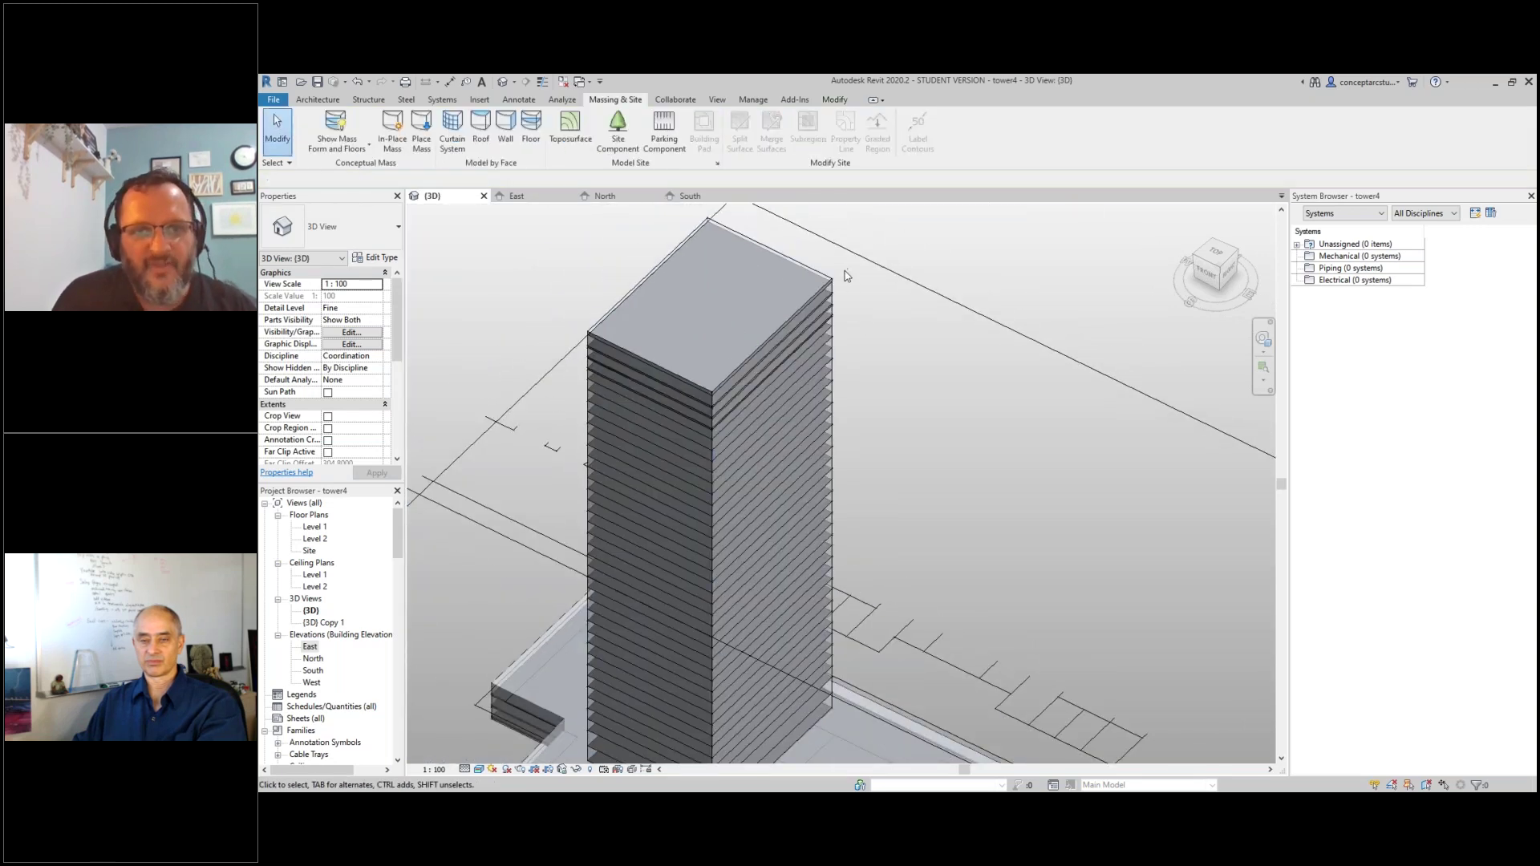
- Create Generic Floor - 400mm floors by face from the tower's upper group of mass floors
{"action": "left_click", "coordinate": [791, 416]}
{"action": "middle_click_drag", "start_coordinate": [791, 416], "coordinate": [839, 268], "text": "shift"}
{"action": "key", "text": "Escape"}
{"action": "left_click", "coordinate": [701, 611]}
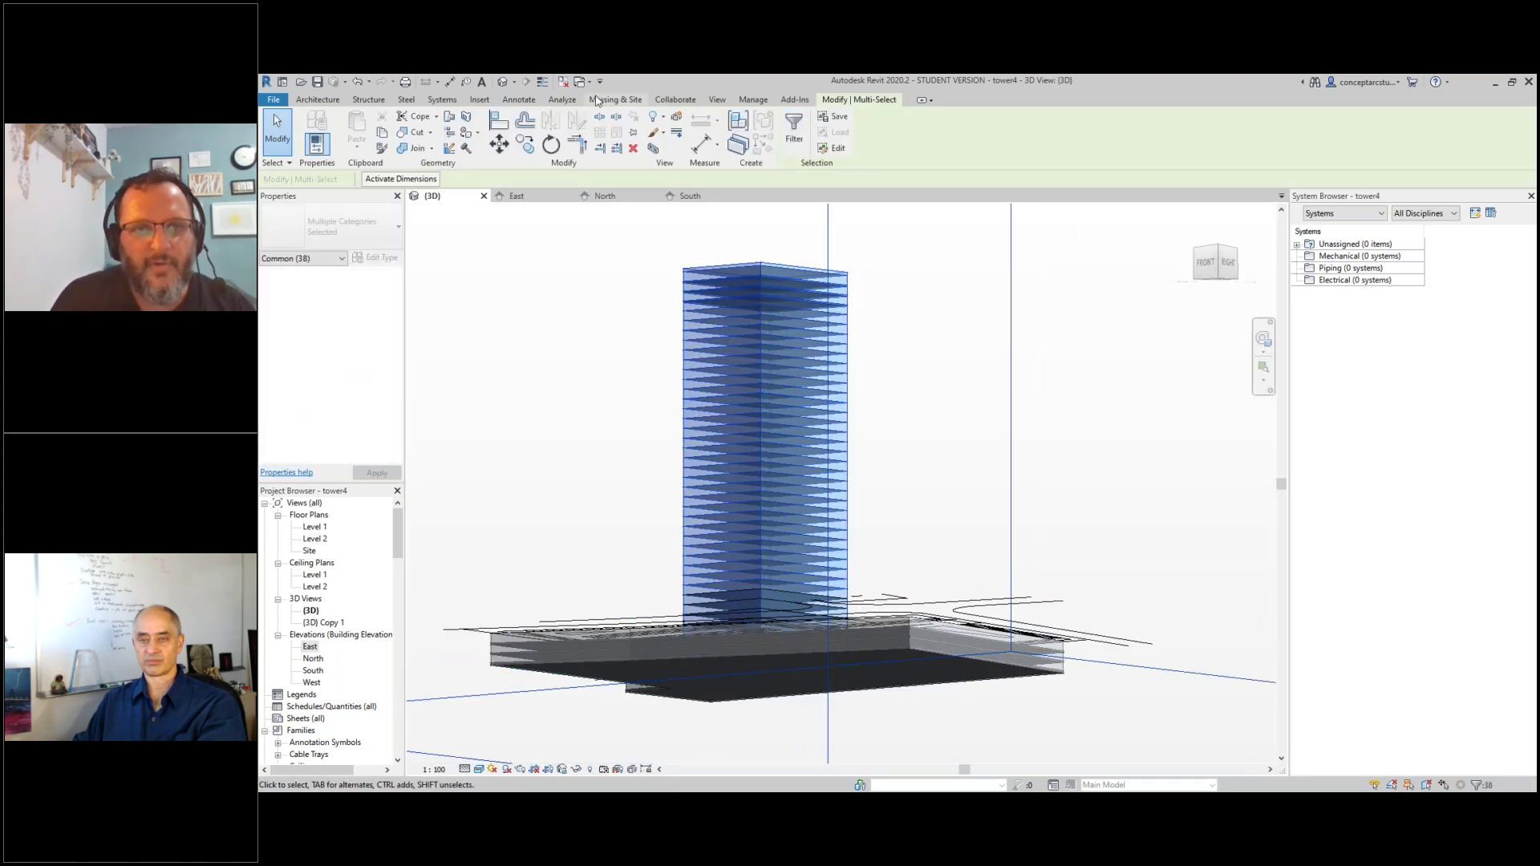
{"action": "left_click", "coordinate": [614, 99]}
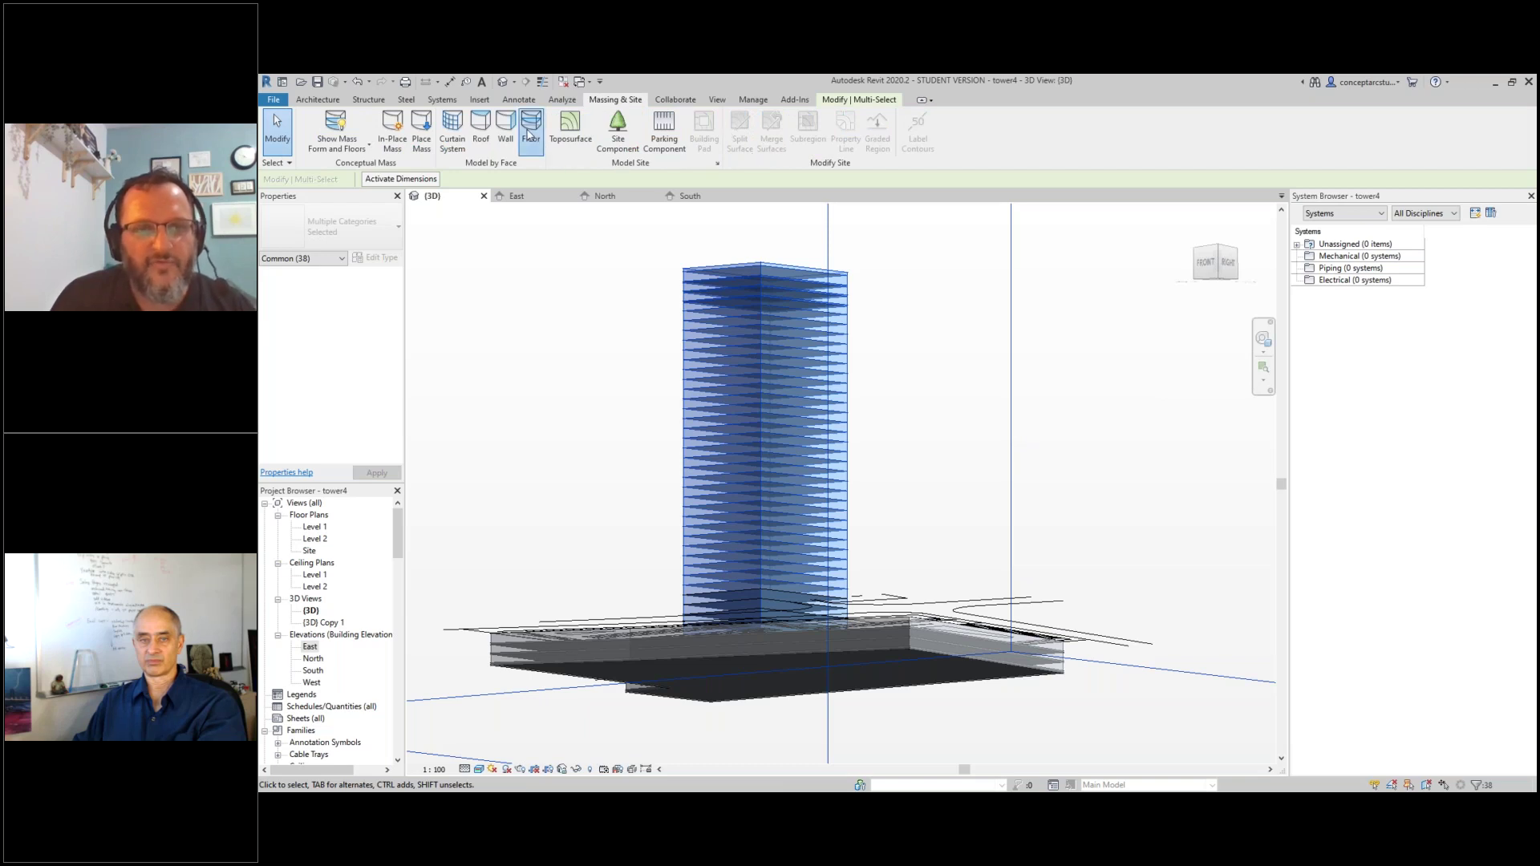
{"action": "left_click", "coordinate": [530, 130]}
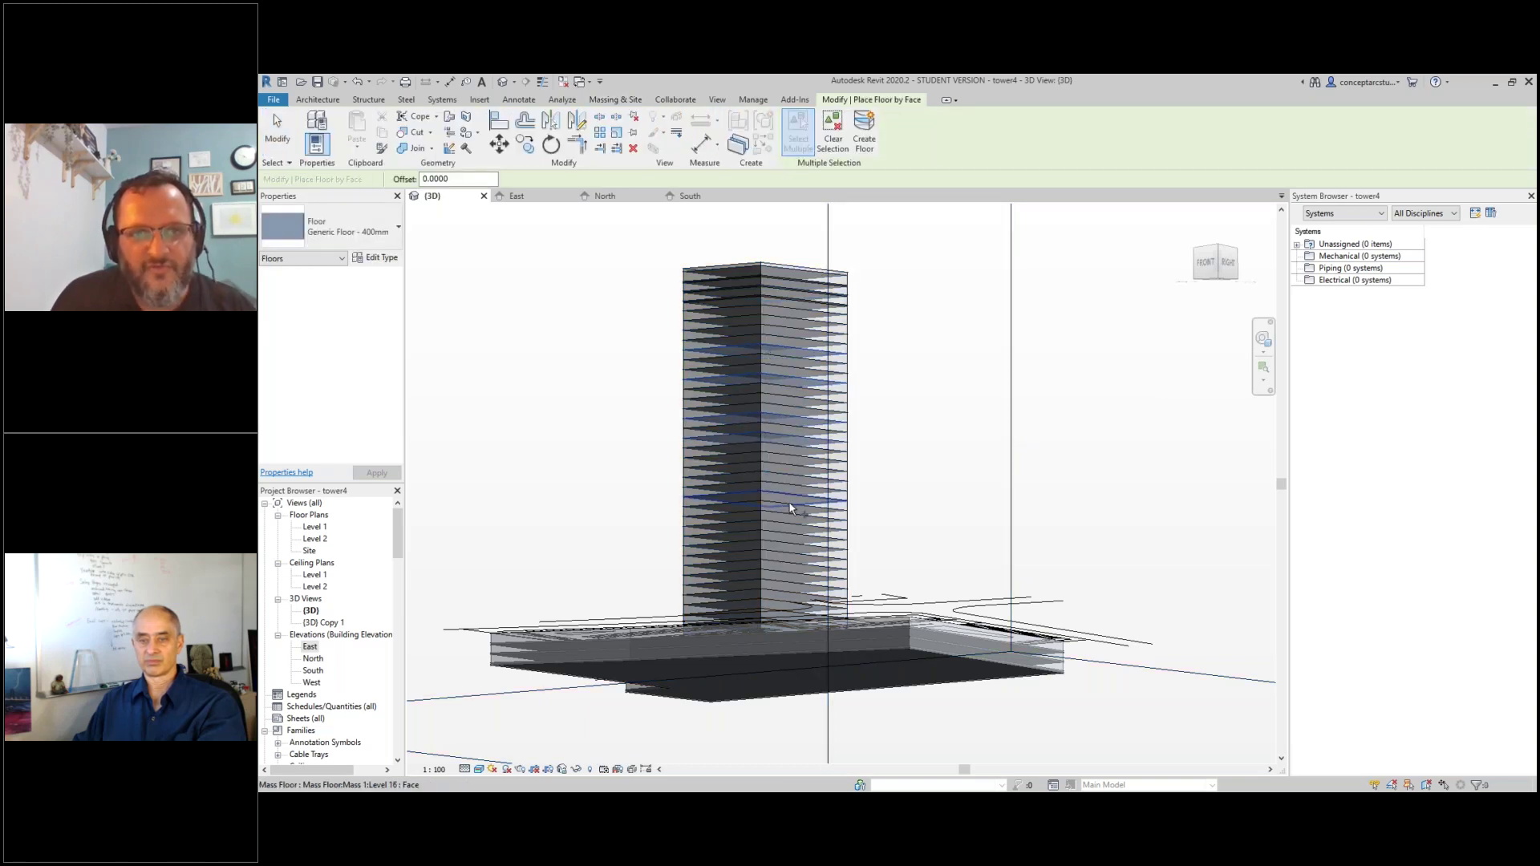
{"action": "left_click_drag", "start_coordinate": [912, 234], "coordinate": [704, 430]}
{"action": "left_click", "coordinate": [800, 125]}
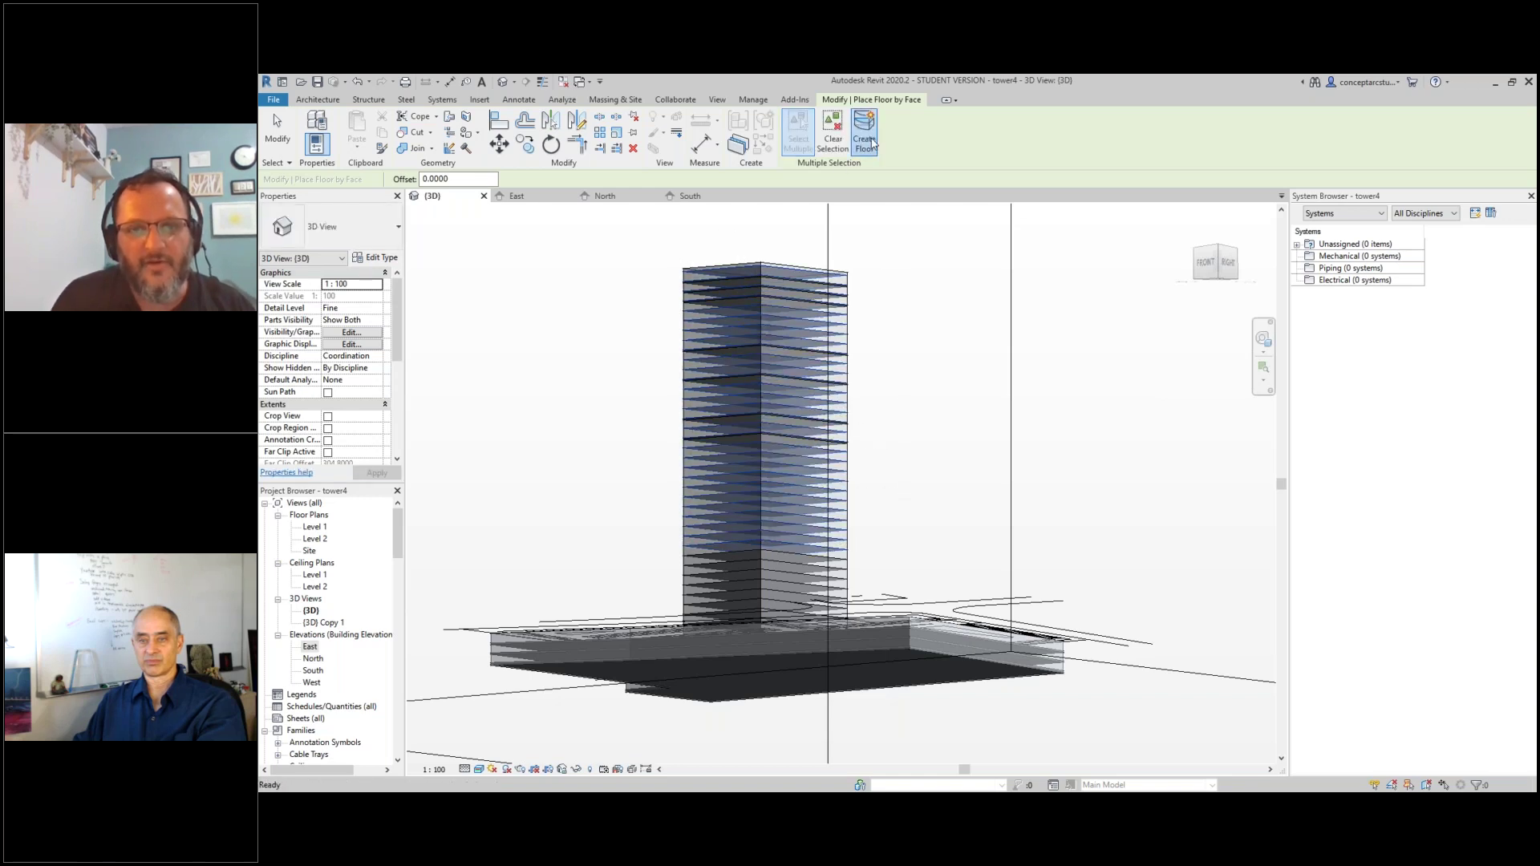
- Create floors by face from the tower's lower mass floors and leave the command
{"action": "middle_click_drag", "start_coordinate": [898, 516], "coordinate": [954, 546], "text": "shift"}
{"action": "scroll", "coordinate": [859, 522], "scroll_direction": "up", "scroll_amount": 2}
{"action": "left_click_drag", "start_coordinate": [909, 483], "coordinate": [647, 650]}
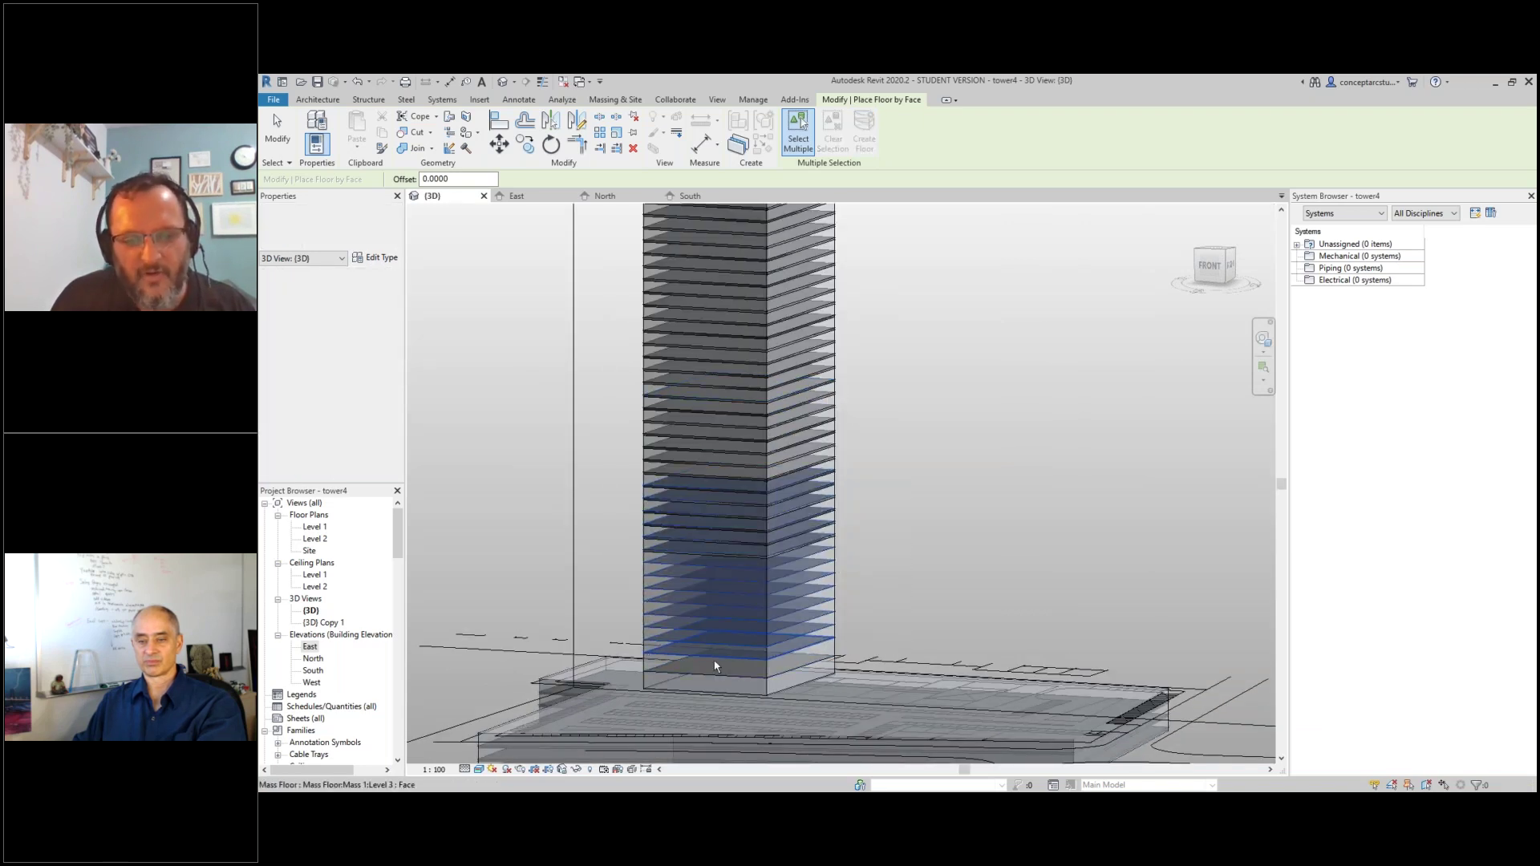
{"action": "scroll", "coordinate": [726, 674], "scroll_direction": "up", "scroll_amount": 2}
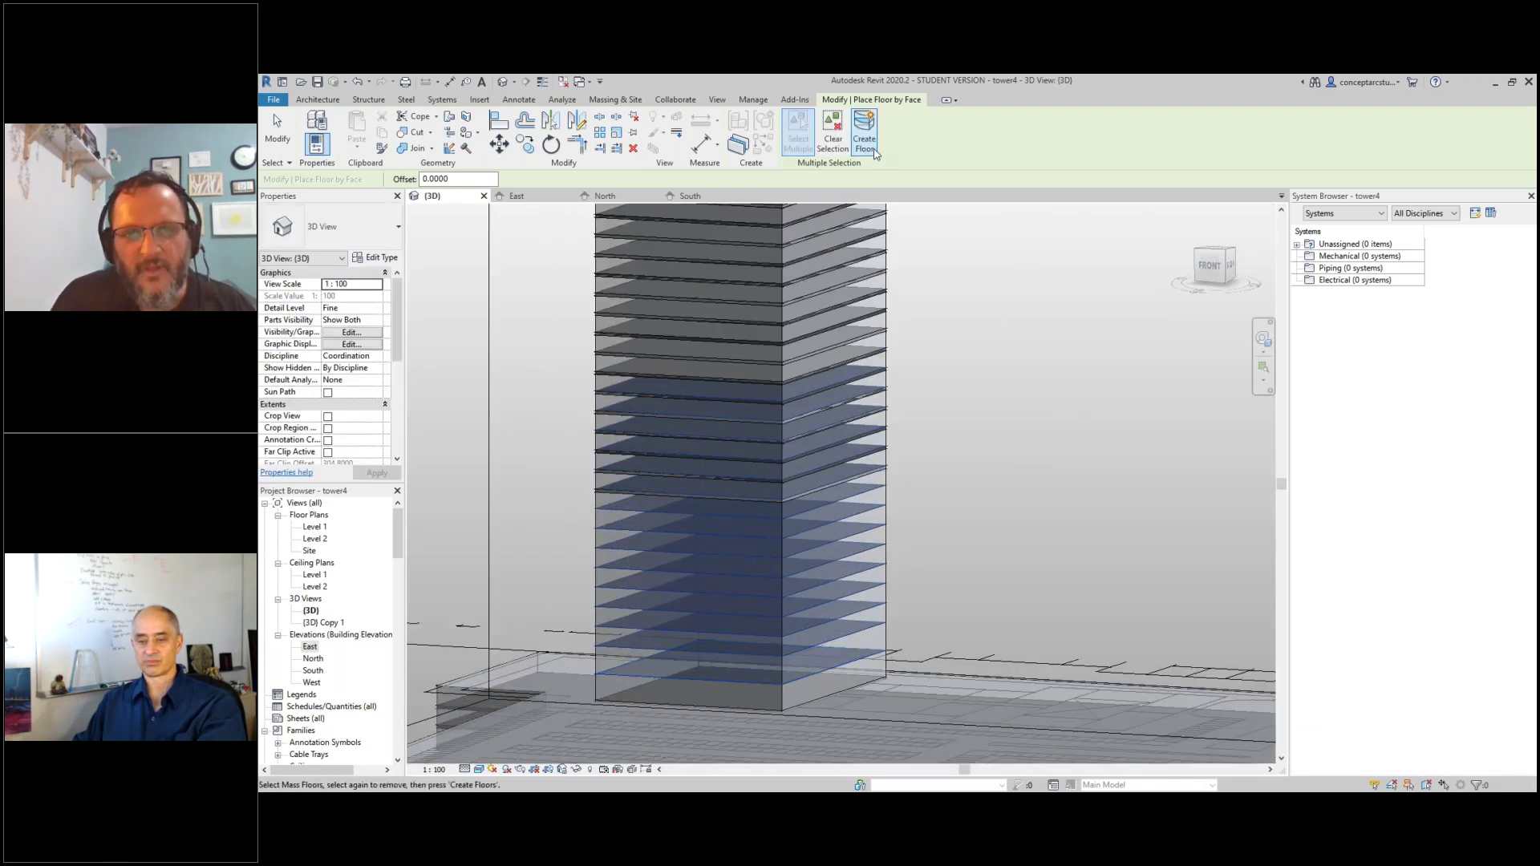
{"action": "left_click", "coordinate": [864, 142]}
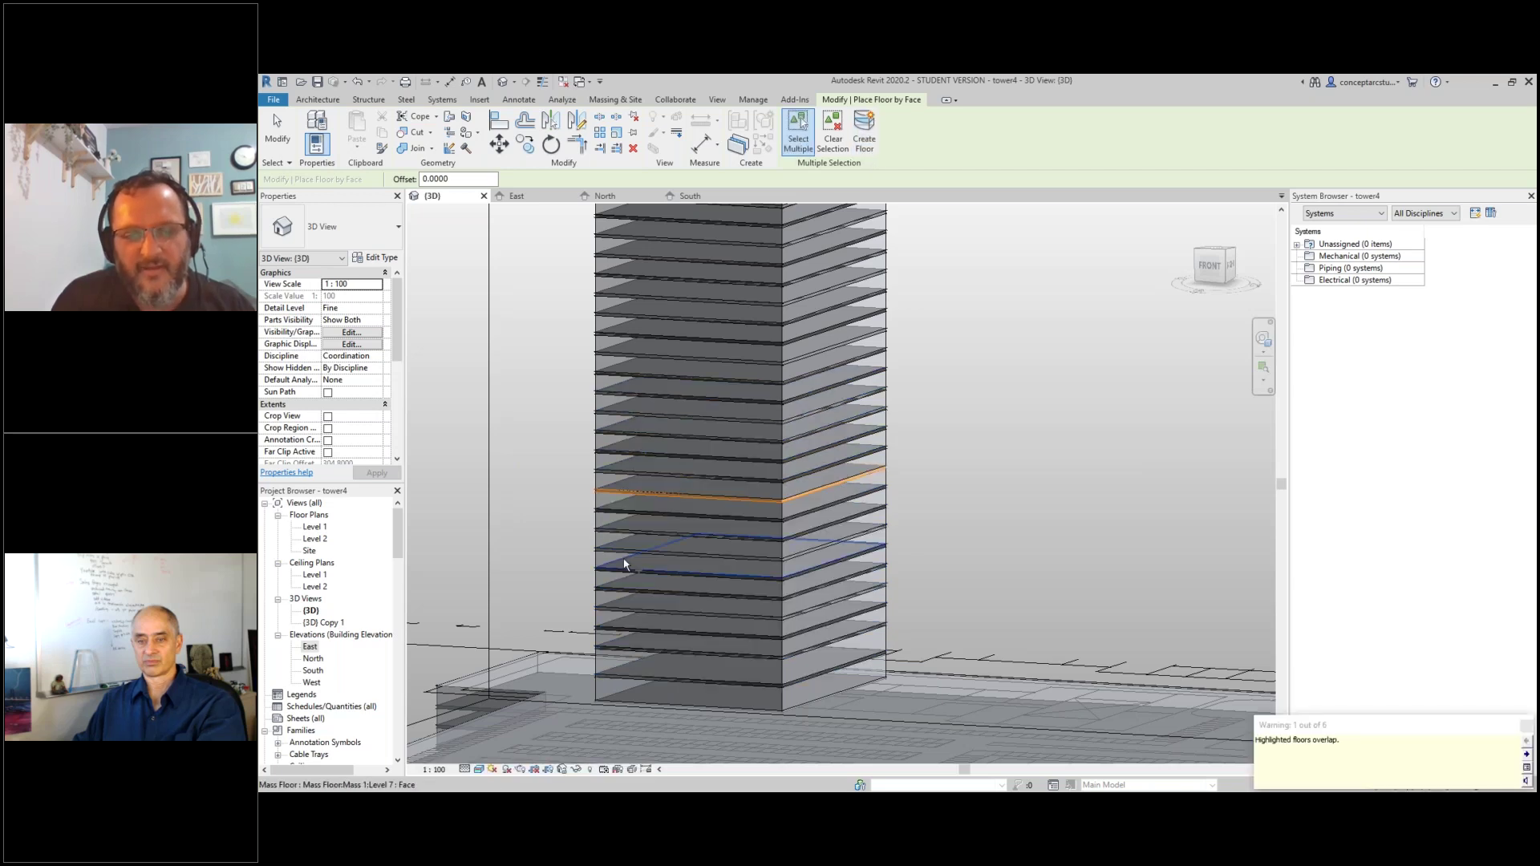
{"action": "scroll", "coordinate": [664, 554], "scroll_direction": "down", "scroll_amount": 6}
{"action": "middle_click_drag", "start_coordinate": [744, 615], "coordinate": [529, 505], "text": "shift"}
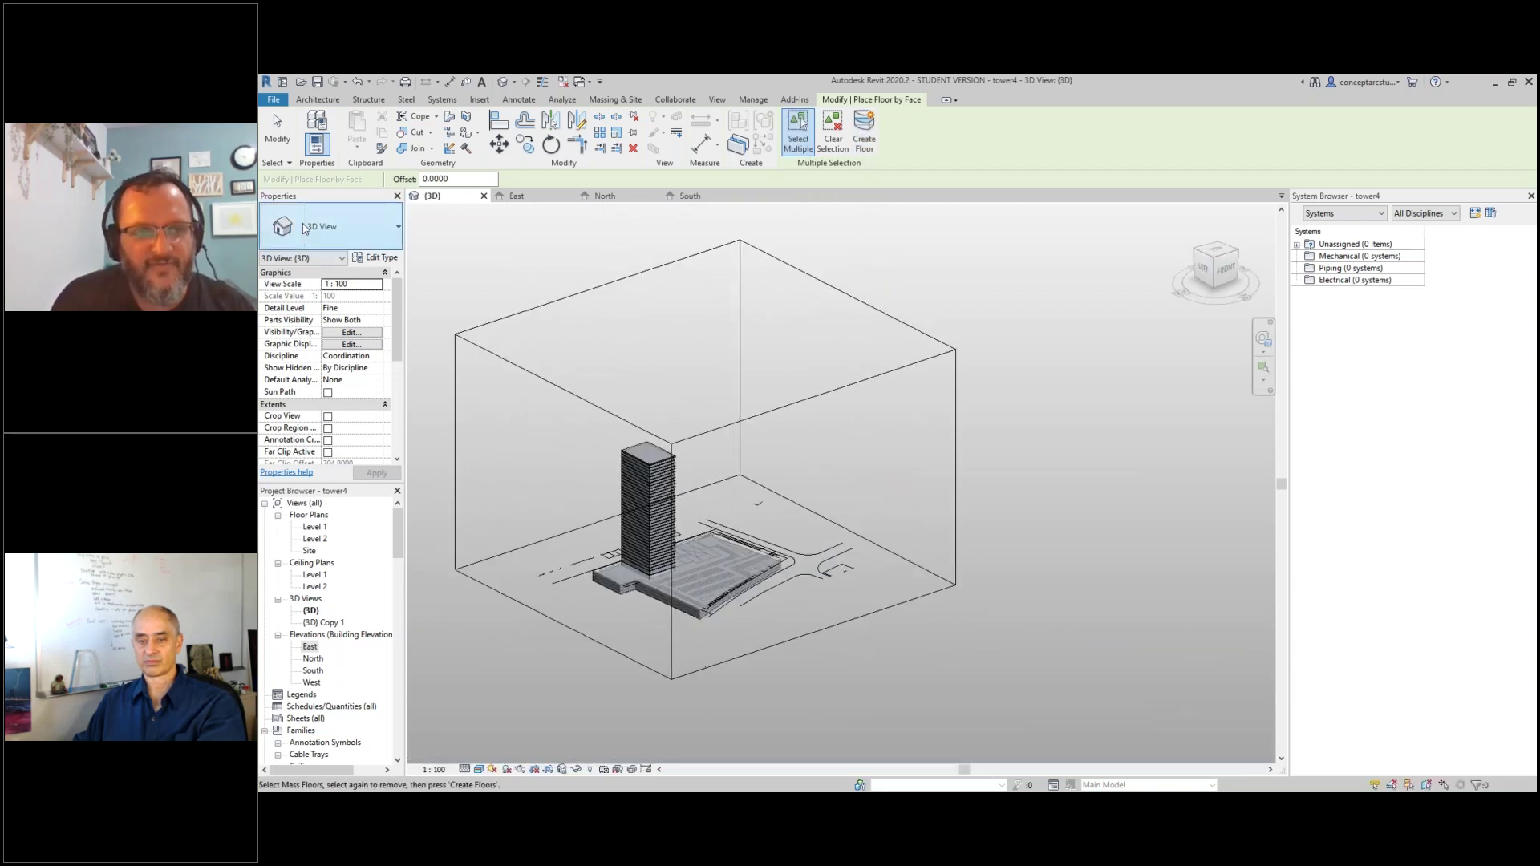
{"action": "left_click", "coordinate": [283, 147]}
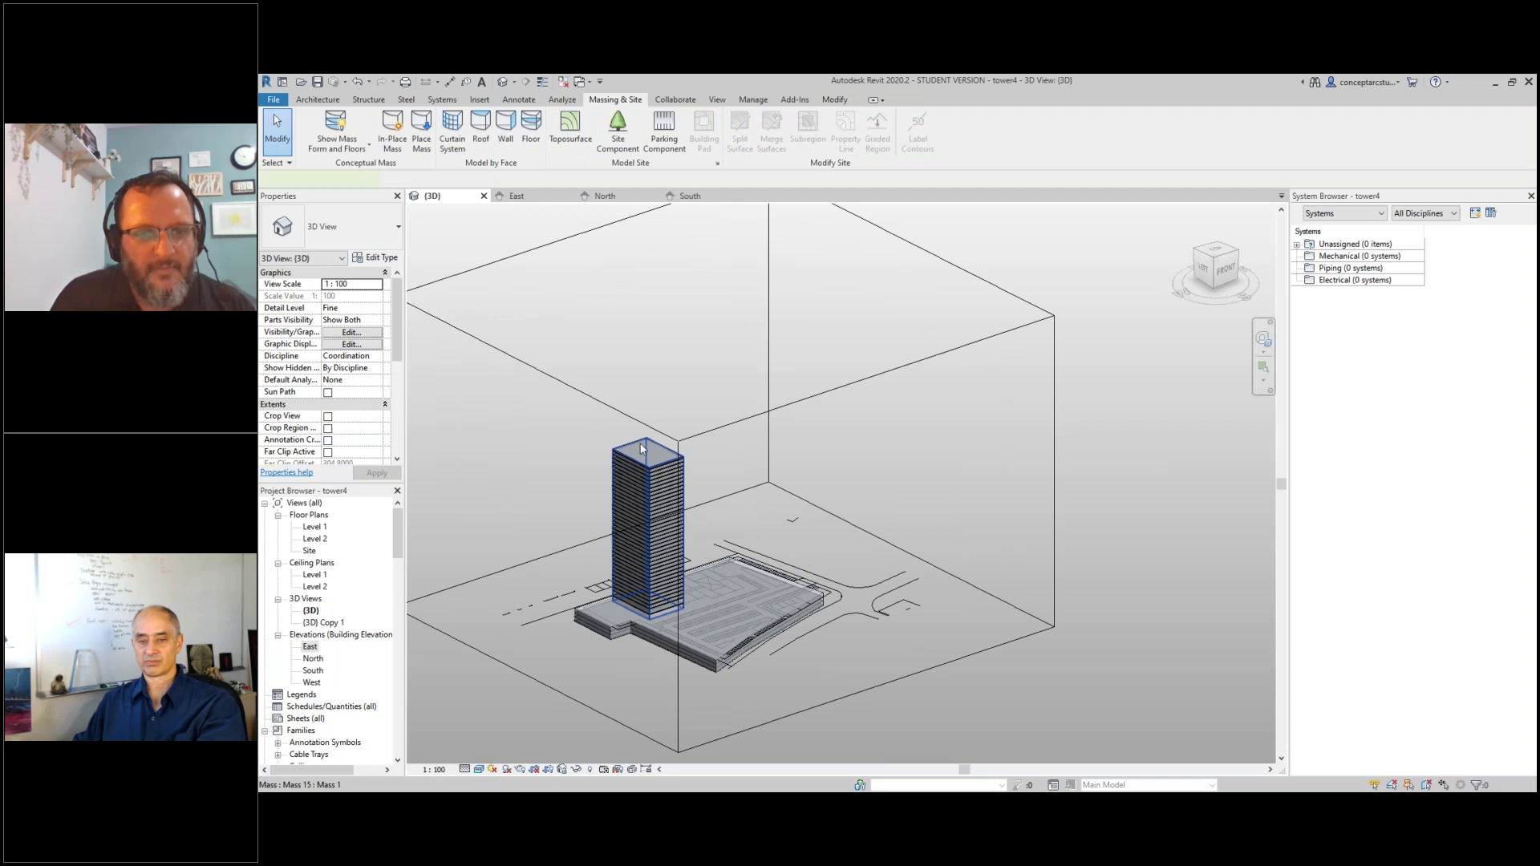
- Stretch the tower mass upward by its top shape handle and open it for in-place editing
{"action": "left_click", "coordinate": [648, 447]}
{"action": "left_click_drag", "start_coordinate": [651, 399], "coordinate": [652, 397]}
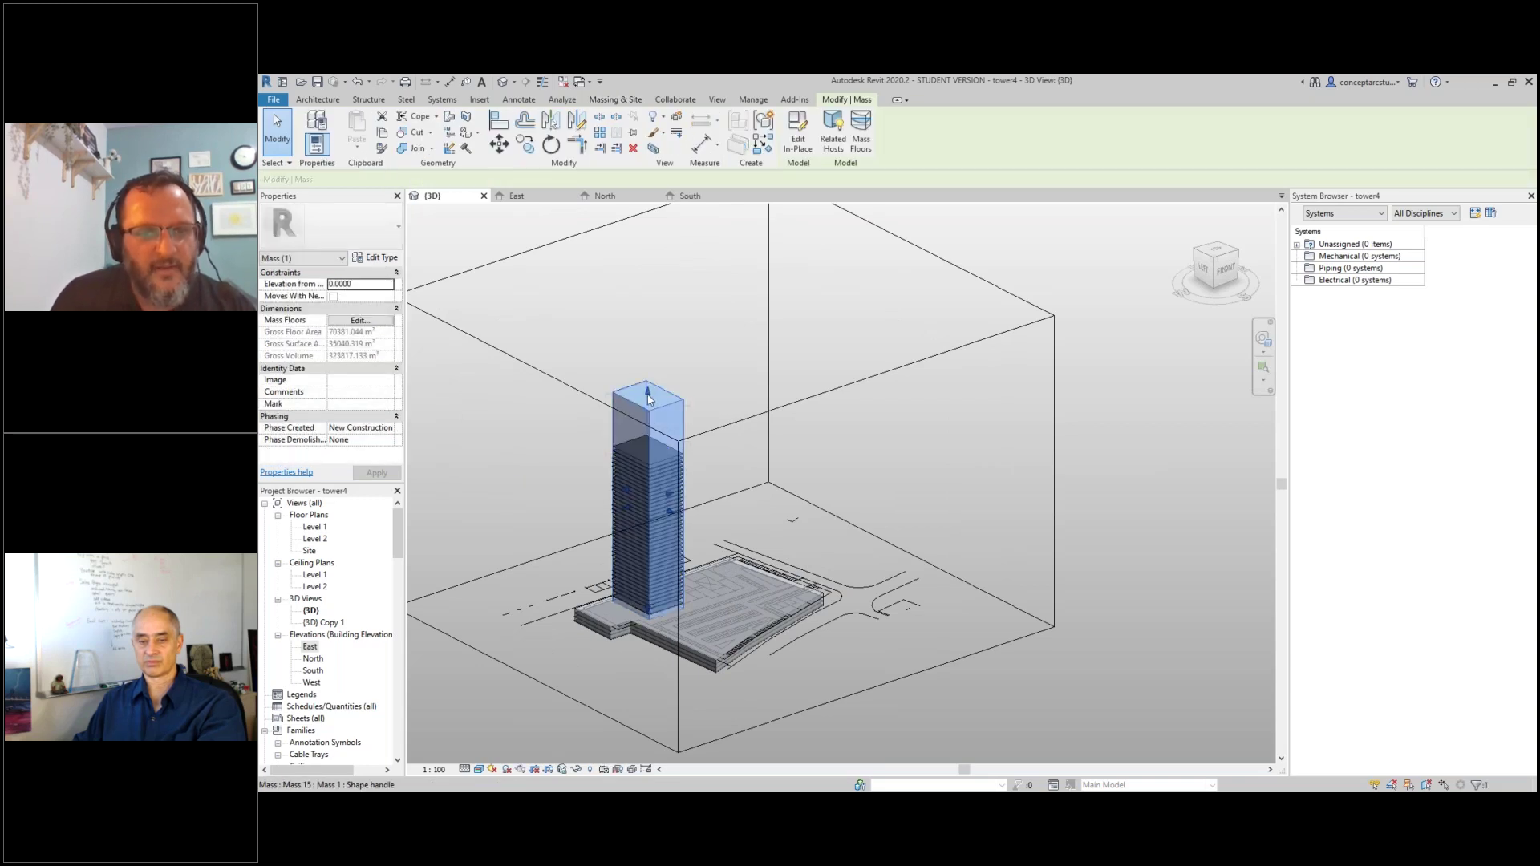
{"action": "middle_click_drag", "start_coordinate": [707, 514], "coordinate": [662, 602], "text": "shift"}
{"action": "scroll", "coordinate": [664, 598], "scroll_direction": "up", "scroll_amount": 2}
{"action": "scroll", "coordinate": [746, 560], "scroll_direction": "up", "scroll_amount": 2}
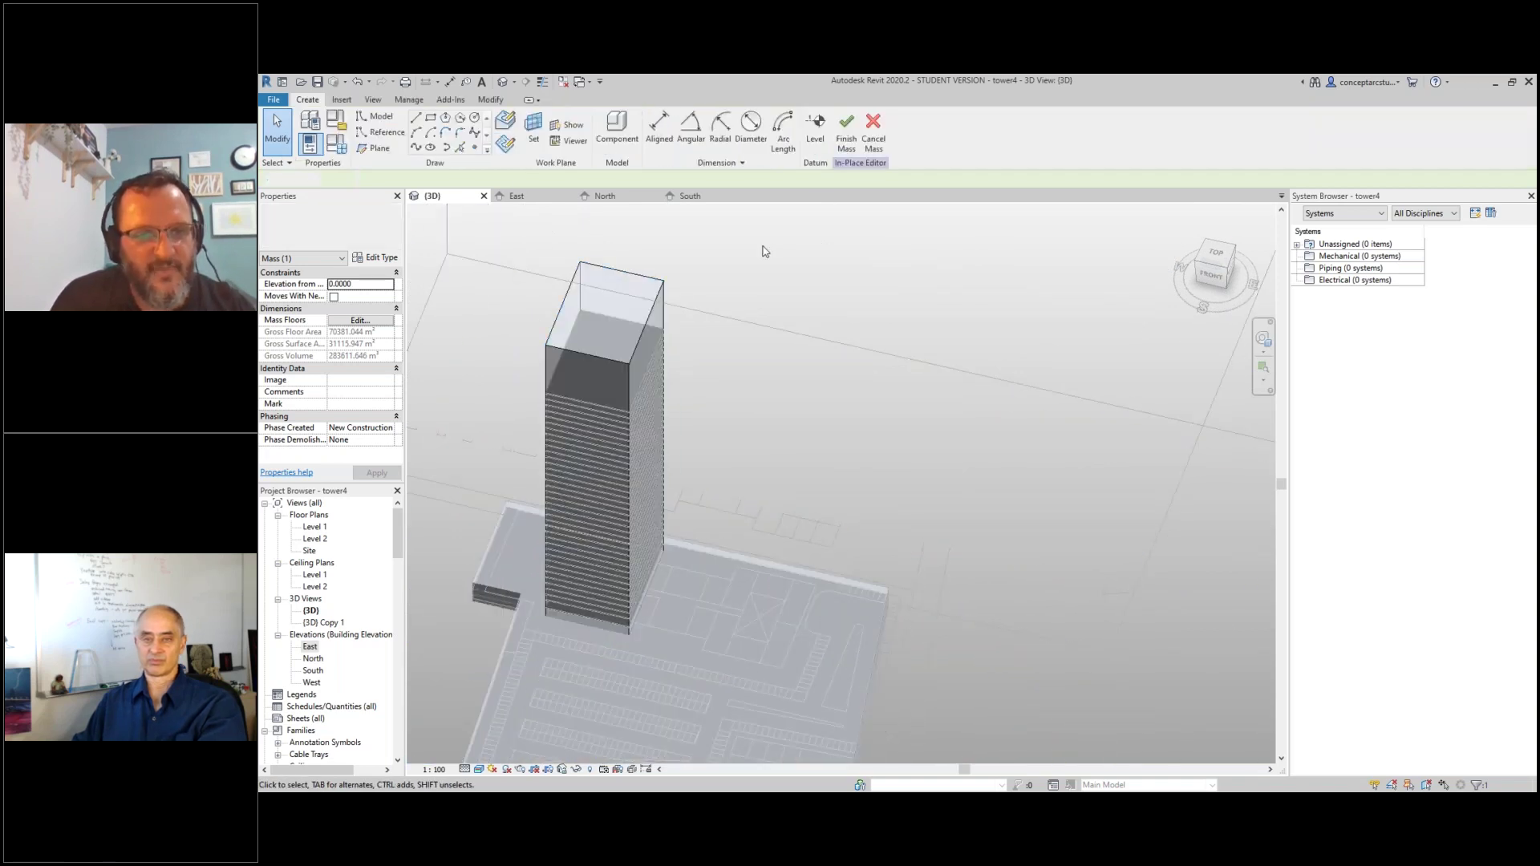
- Copy the tower form to a spot beside the original tower
{"action": "left_click", "coordinate": [656, 303]}
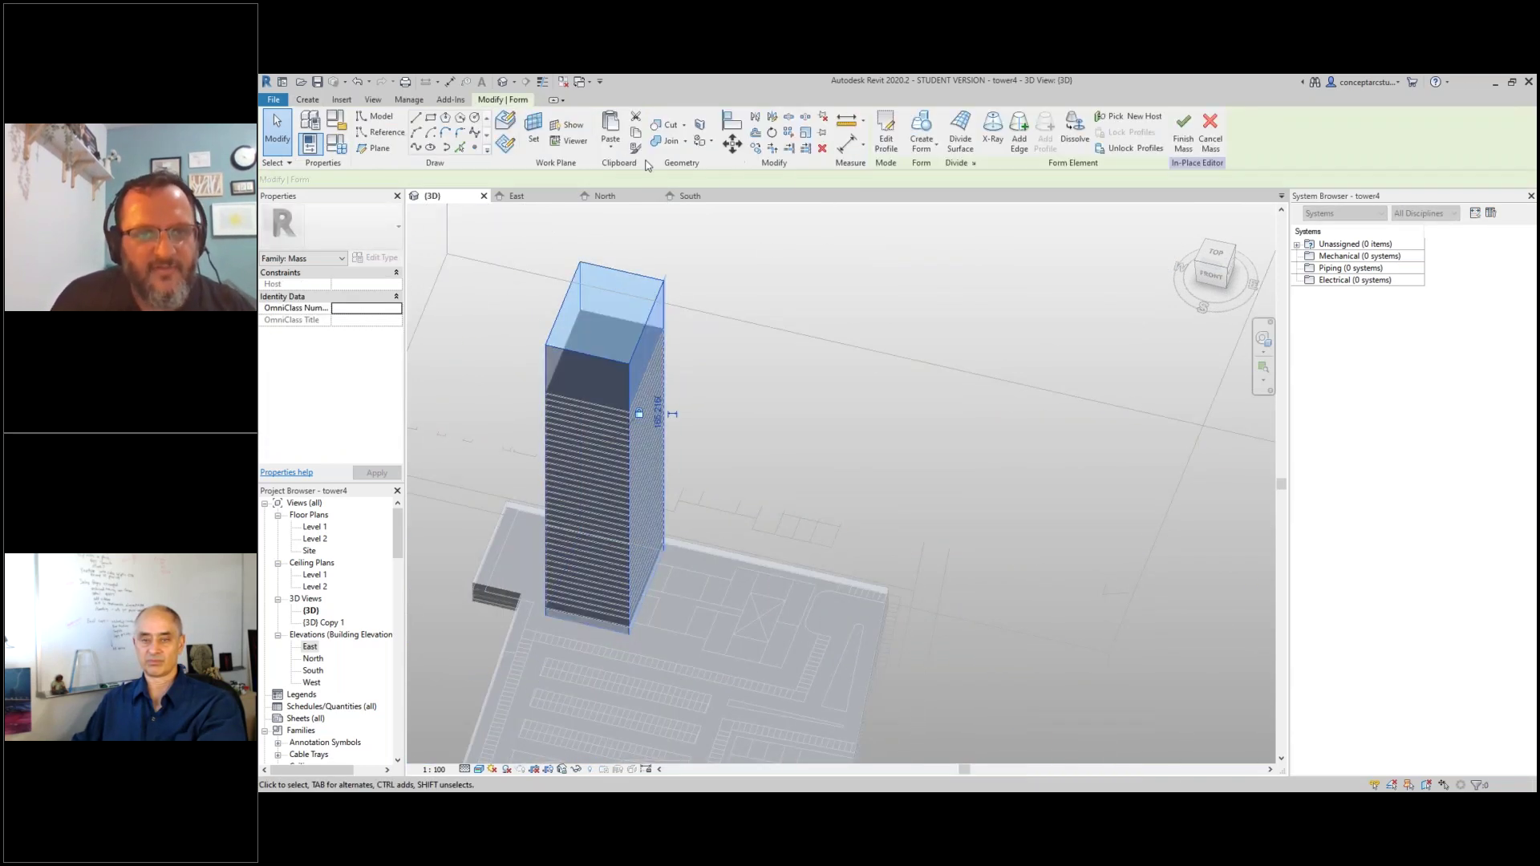
{"action": "scroll", "coordinate": [704, 548], "scroll_direction": "up", "scroll_amount": 2}
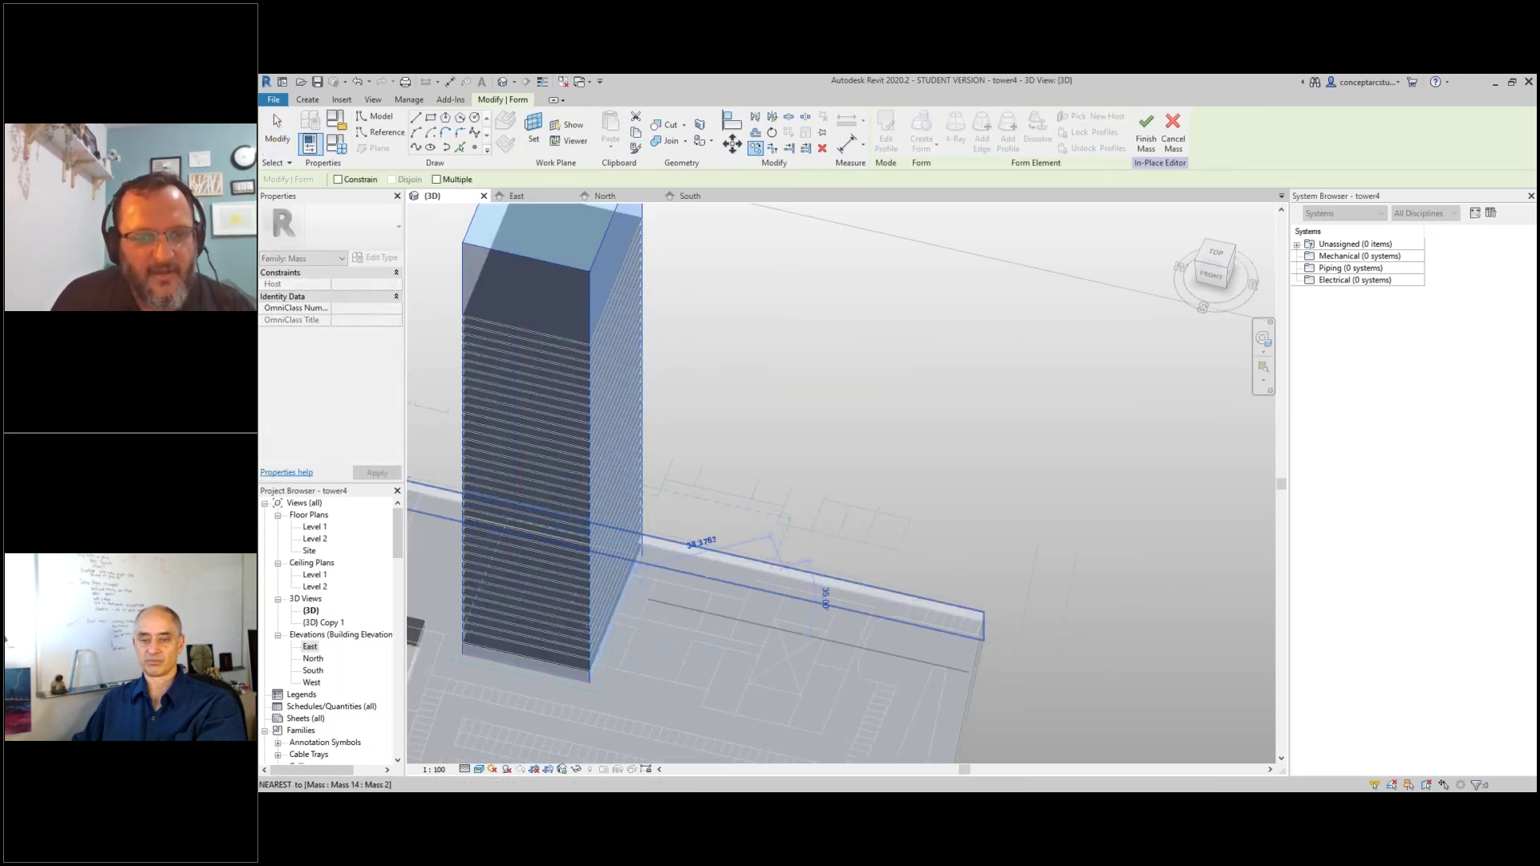
{"action": "left_click", "coordinate": [772, 536]}
{"action": "middle_click_drag", "start_coordinate": [780, 309], "coordinate": [682, 562], "text": "shift"}
{"action": "scroll", "coordinate": [731, 574], "scroll_direction": "down", "scroll_amount": 3}
{"action": "scroll", "coordinate": [678, 395], "scroll_direction": "up", "scroll_amount": 4}
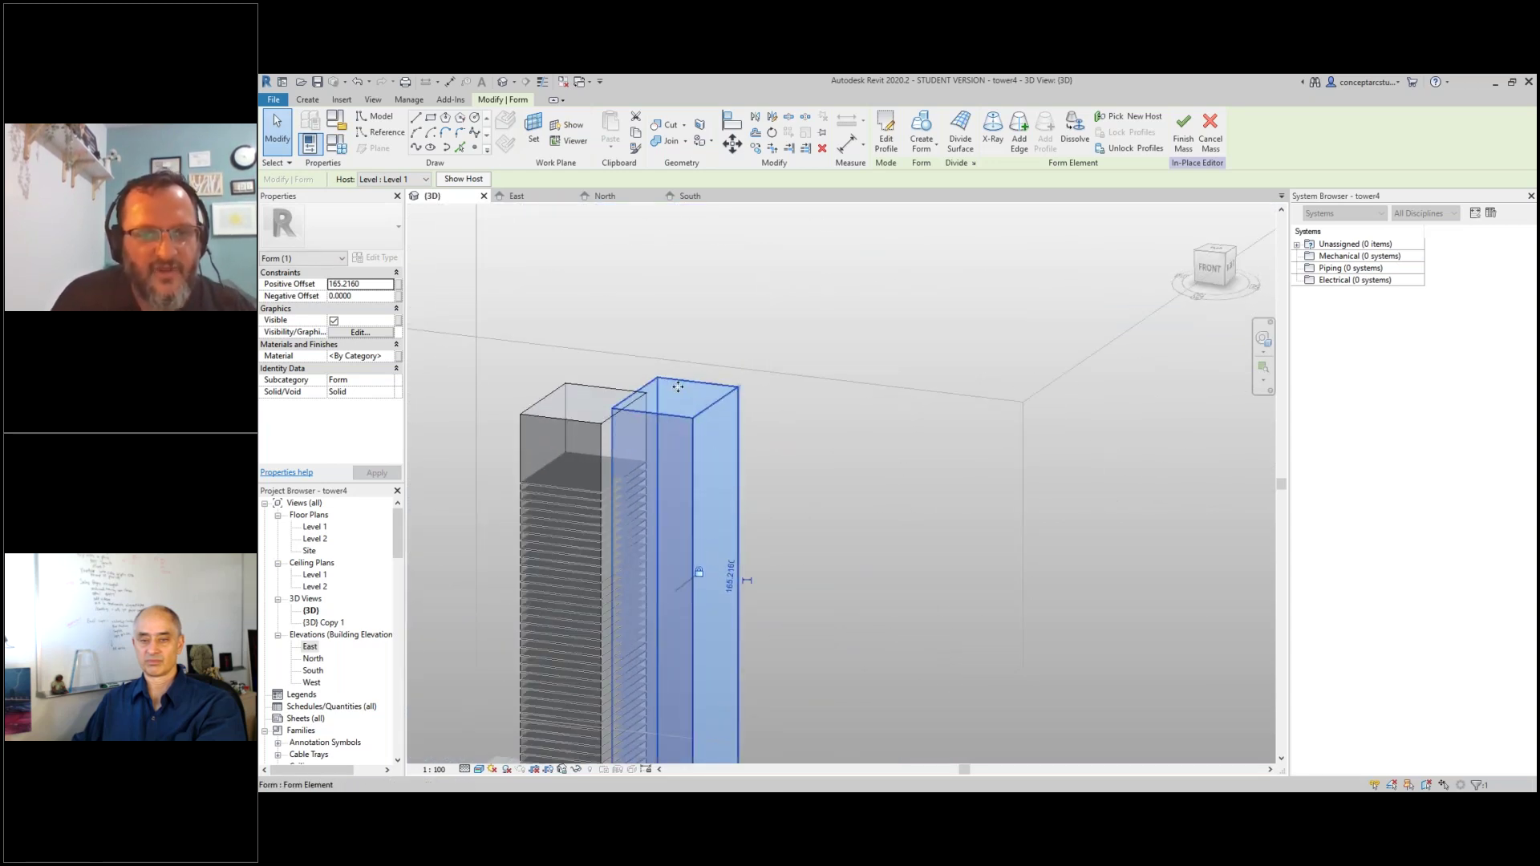
- Lower the top face of the copied form to a positive offset of 44.45
{"action": "left_click", "coordinate": [678, 388]}
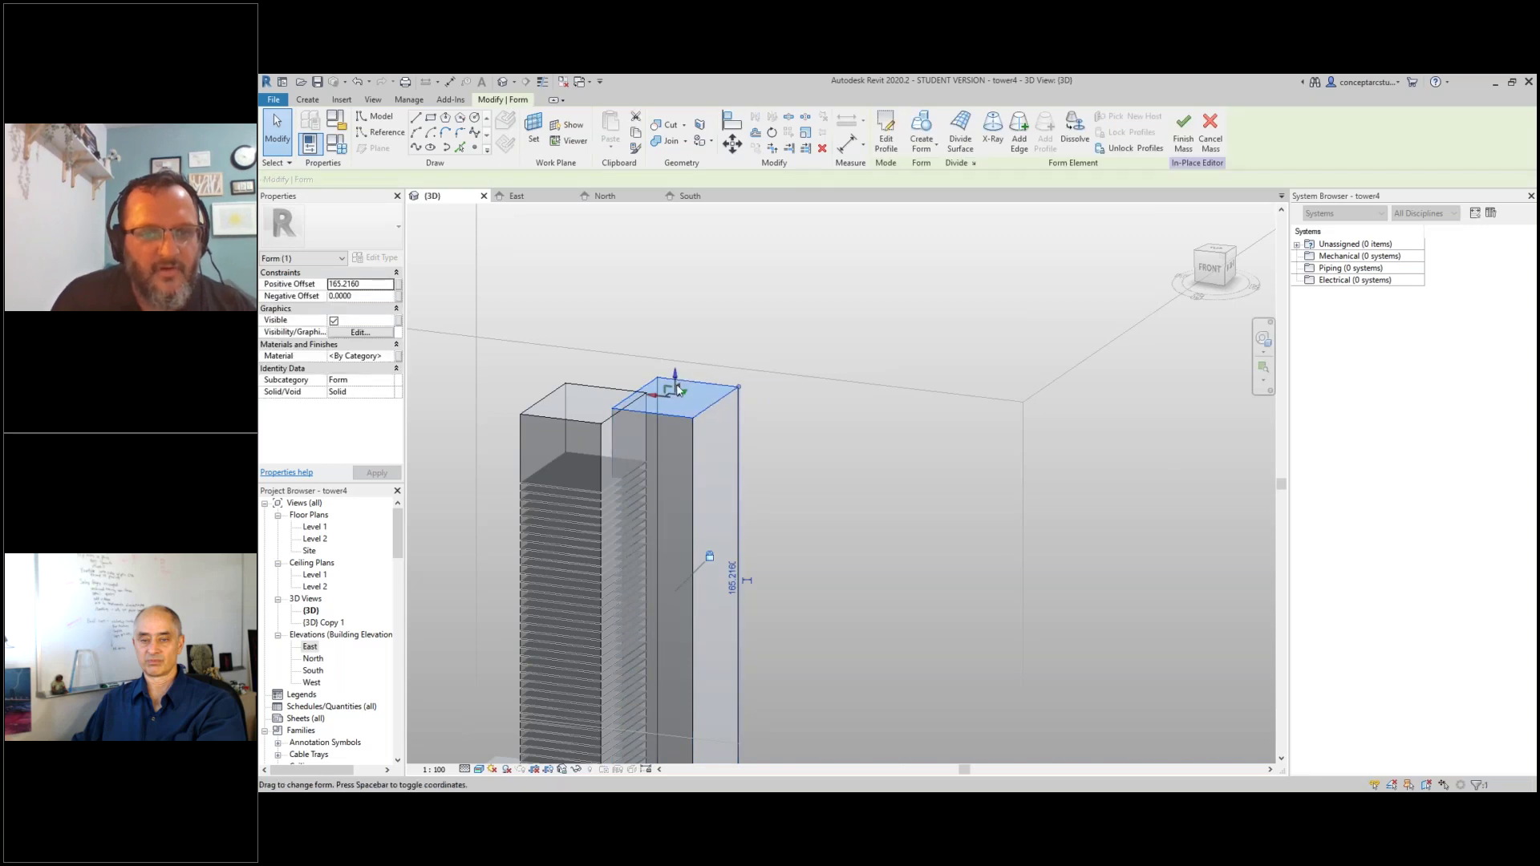
{"action": "scroll", "coordinate": [674, 592], "scroll_direction": "down", "scroll_amount": 5}
{"action": "middle_click_drag", "start_coordinate": [674, 592], "coordinate": [642, 553], "text": "shift"}
{"action": "scroll", "coordinate": [634, 539], "scroll_direction": "up", "scroll_amount": 5}
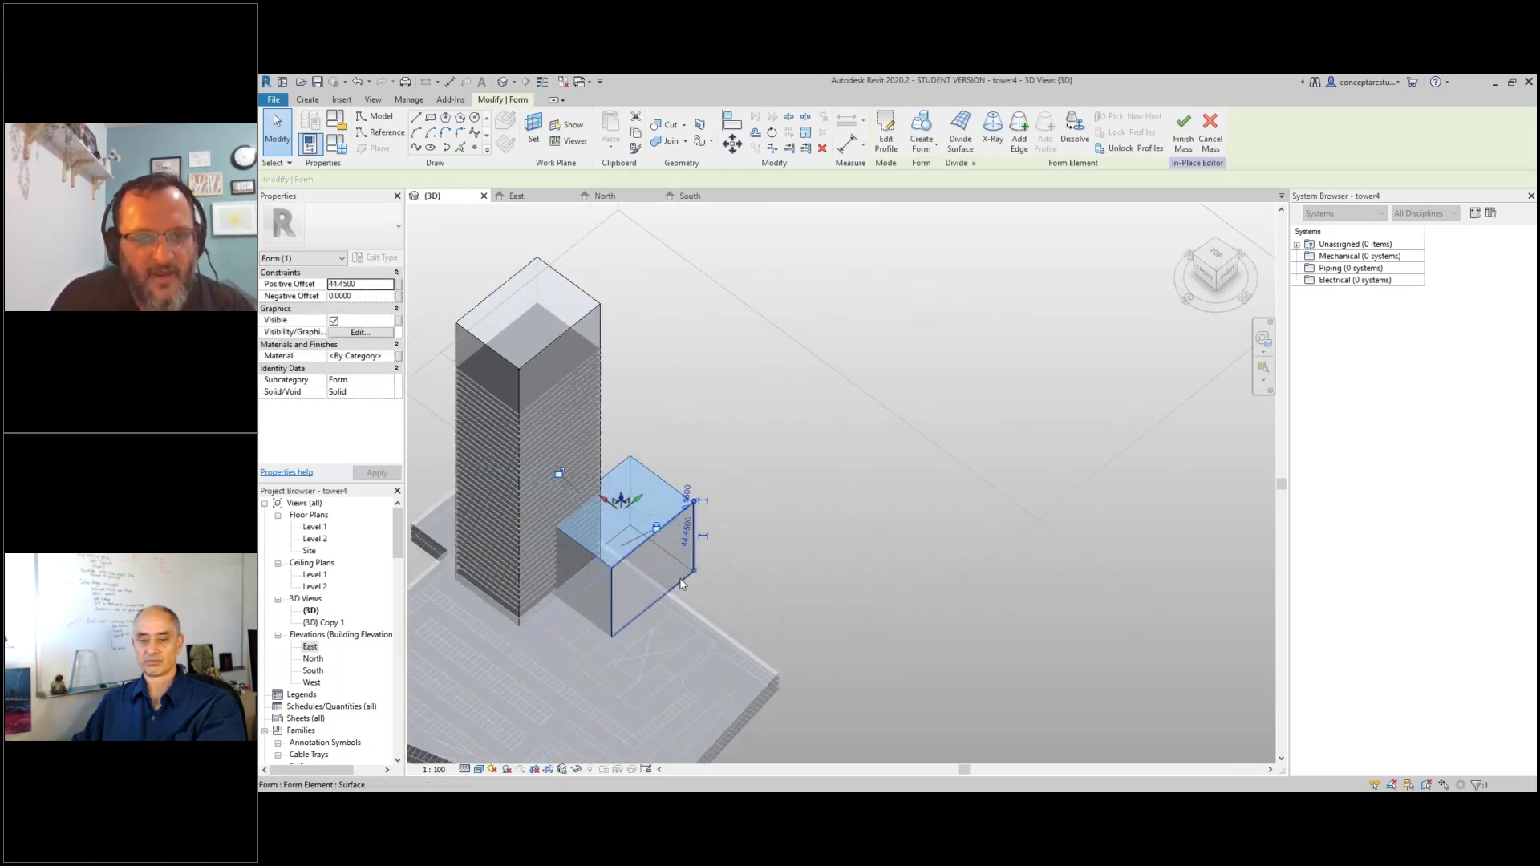
- Reshape the low block beside the tower by moving its end and side faces, making it longer and about 27.2 m wide
{"action": "middle_click_drag", "start_coordinate": [726, 643], "coordinate": [694, 613], "text": "shift"}
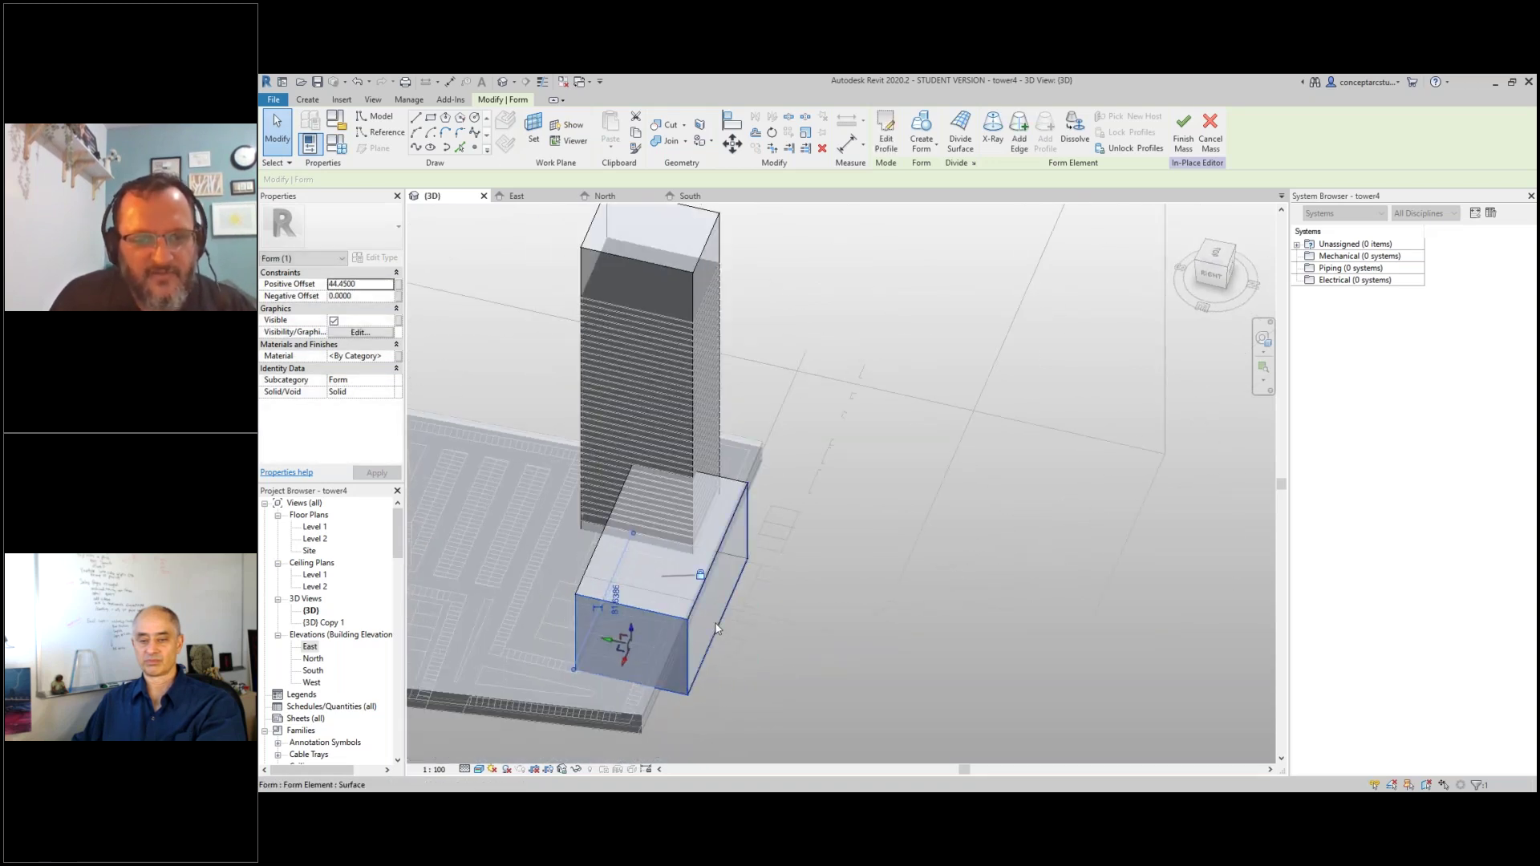
{"action": "middle_click_drag", "start_coordinate": [663, 592], "coordinate": [643, 638], "text": "shift"}
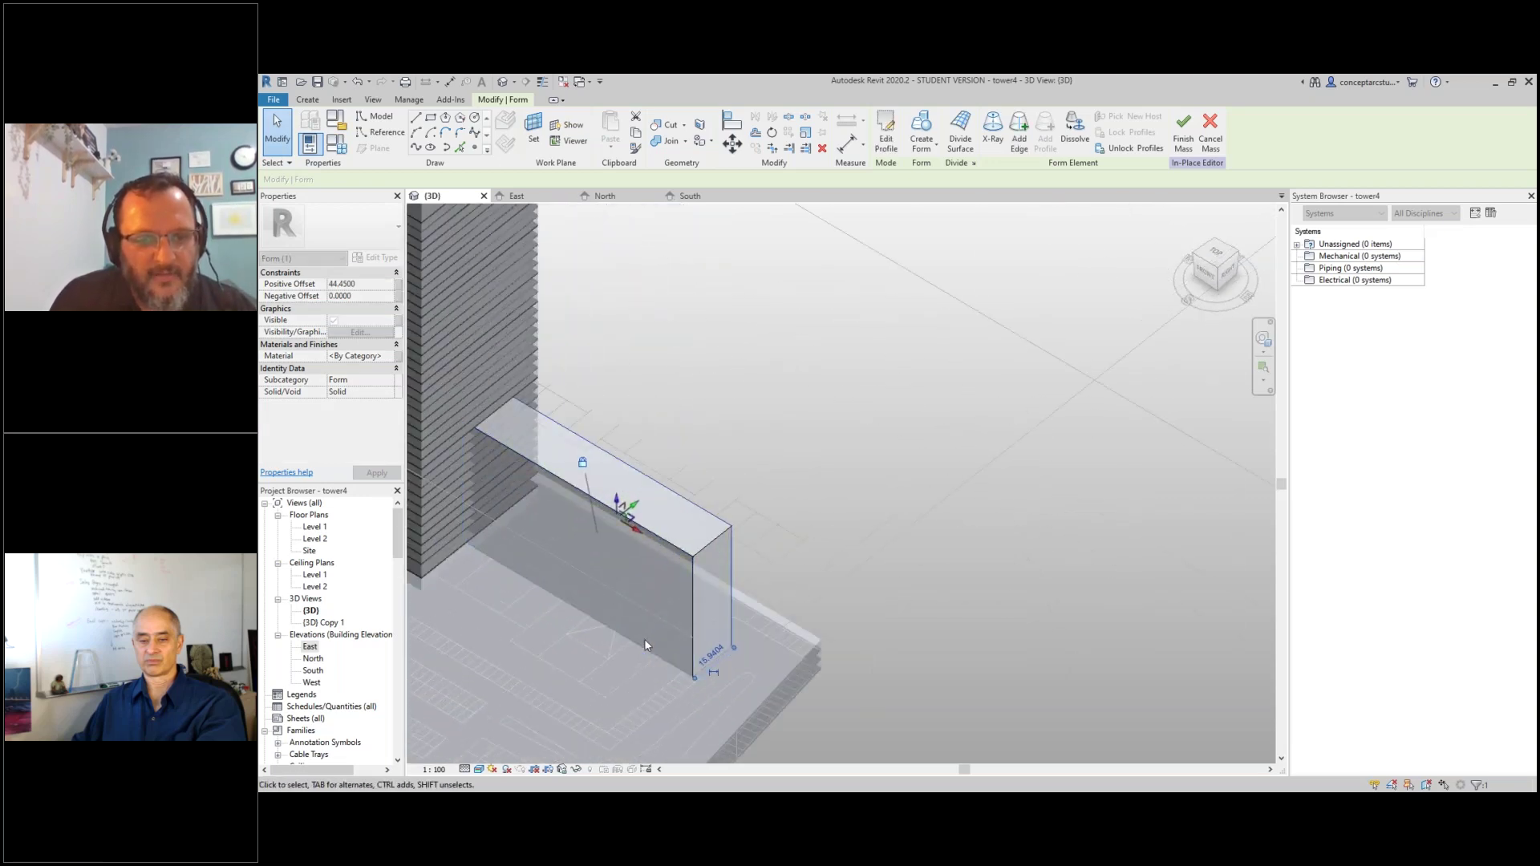
{"action": "left_click", "coordinate": [566, 552]}
{"action": "middle_click_drag", "start_coordinate": [536, 588], "coordinate": [646, 482], "text": "shift"}
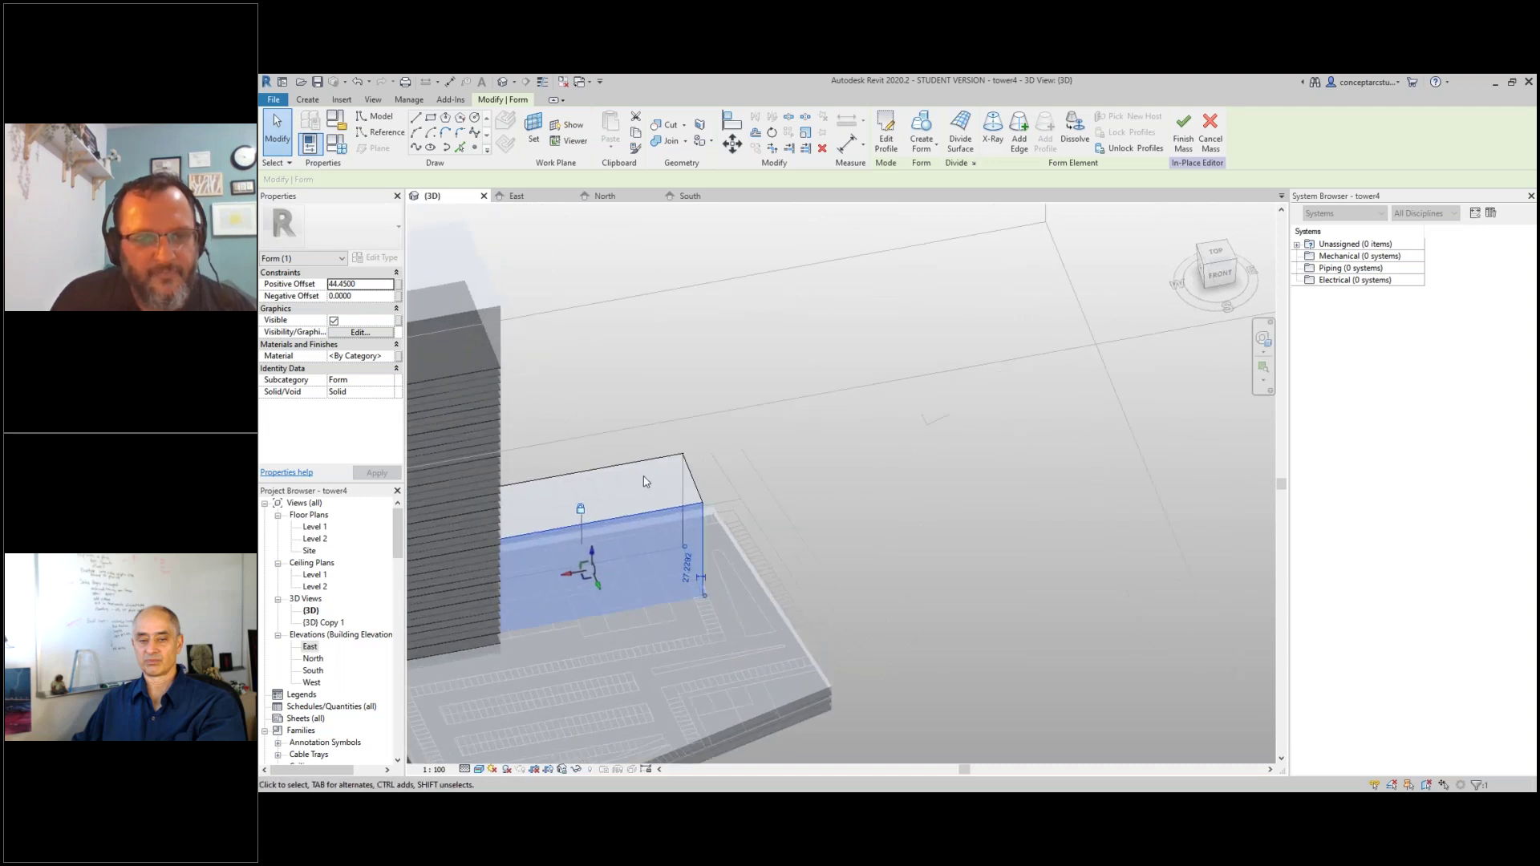
- Lower the long block's top face to a positive offset of 37.45
{"action": "left_click", "coordinate": [634, 487]}
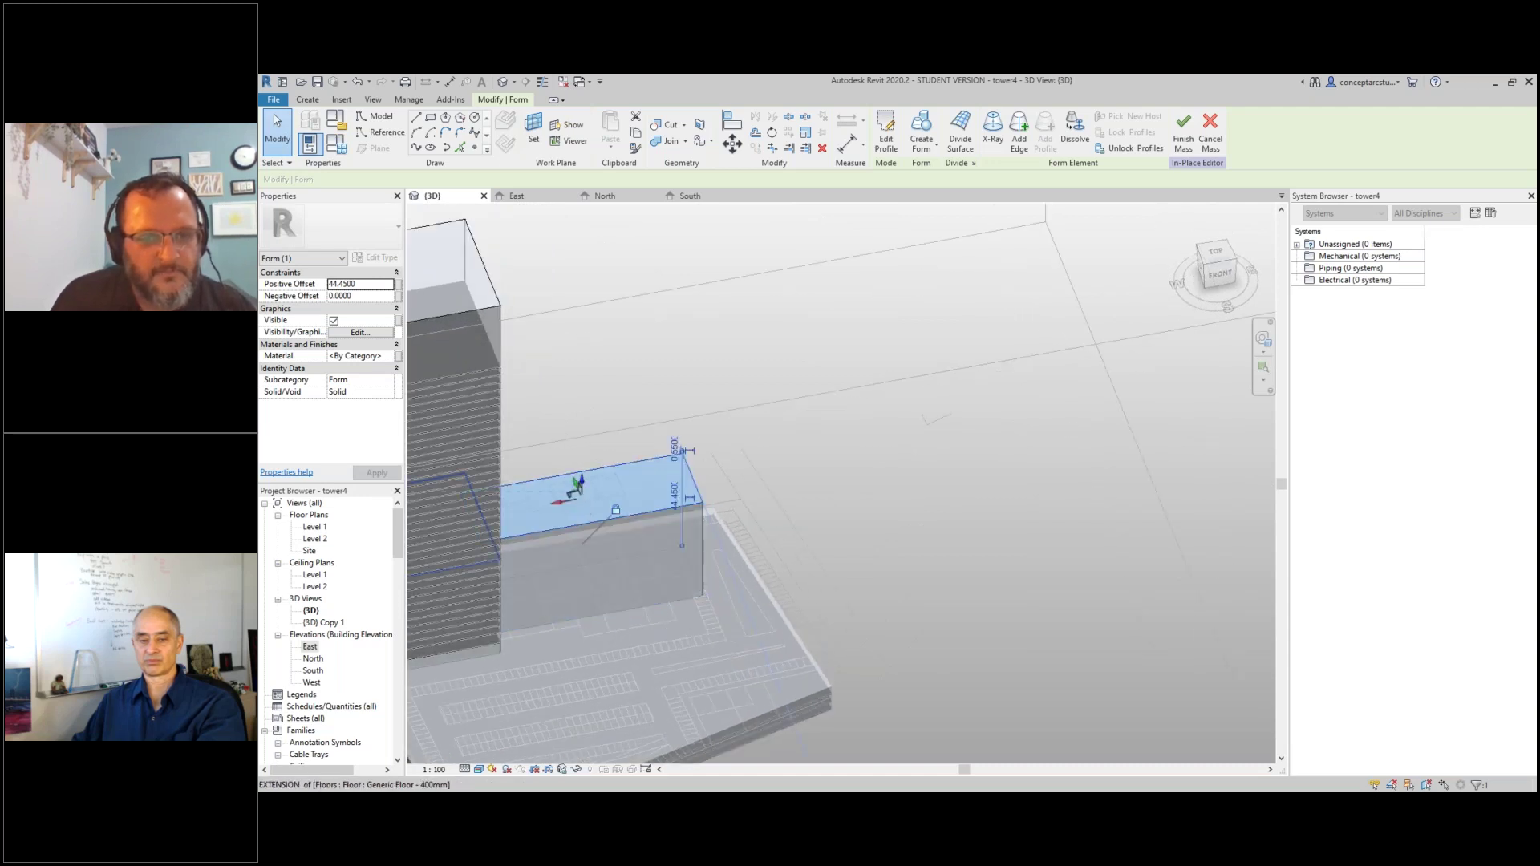
{"action": "left_click_drag", "start_coordinate": [581, 480], "coordinate": [581, 496]}
{"action": "scroll", "coordinate": [796, 654], "scroll_direction": "up", "scroll_amount": 2}
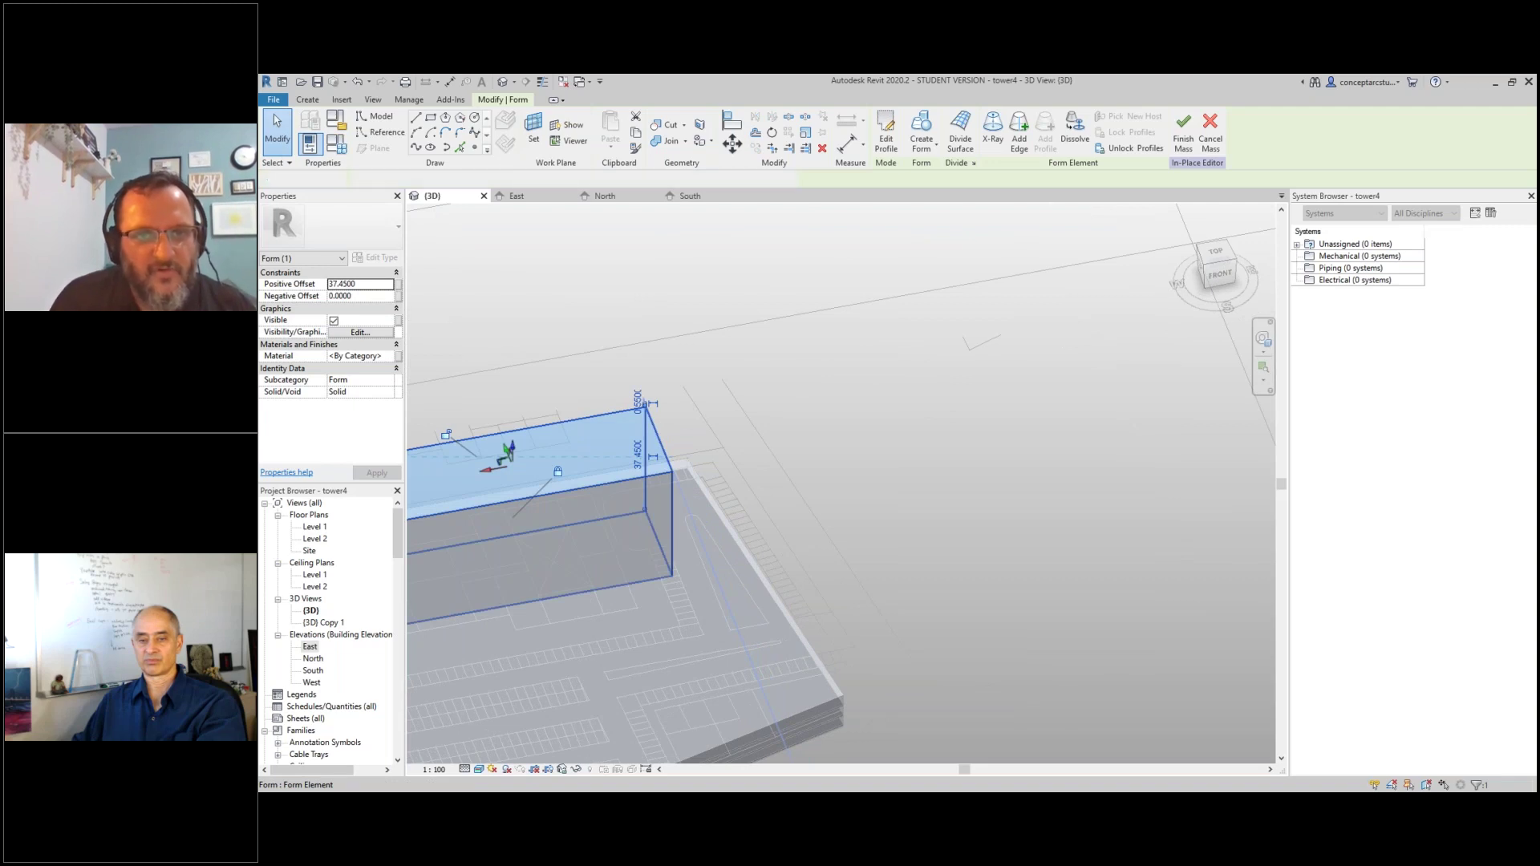
- Copy the long block along its length and pull the copy's front face outward past the original
{"action": "left_click_drag", "start_coordinate": [597, 530], "coordinate": [633, 524], "text": "ctrl"}
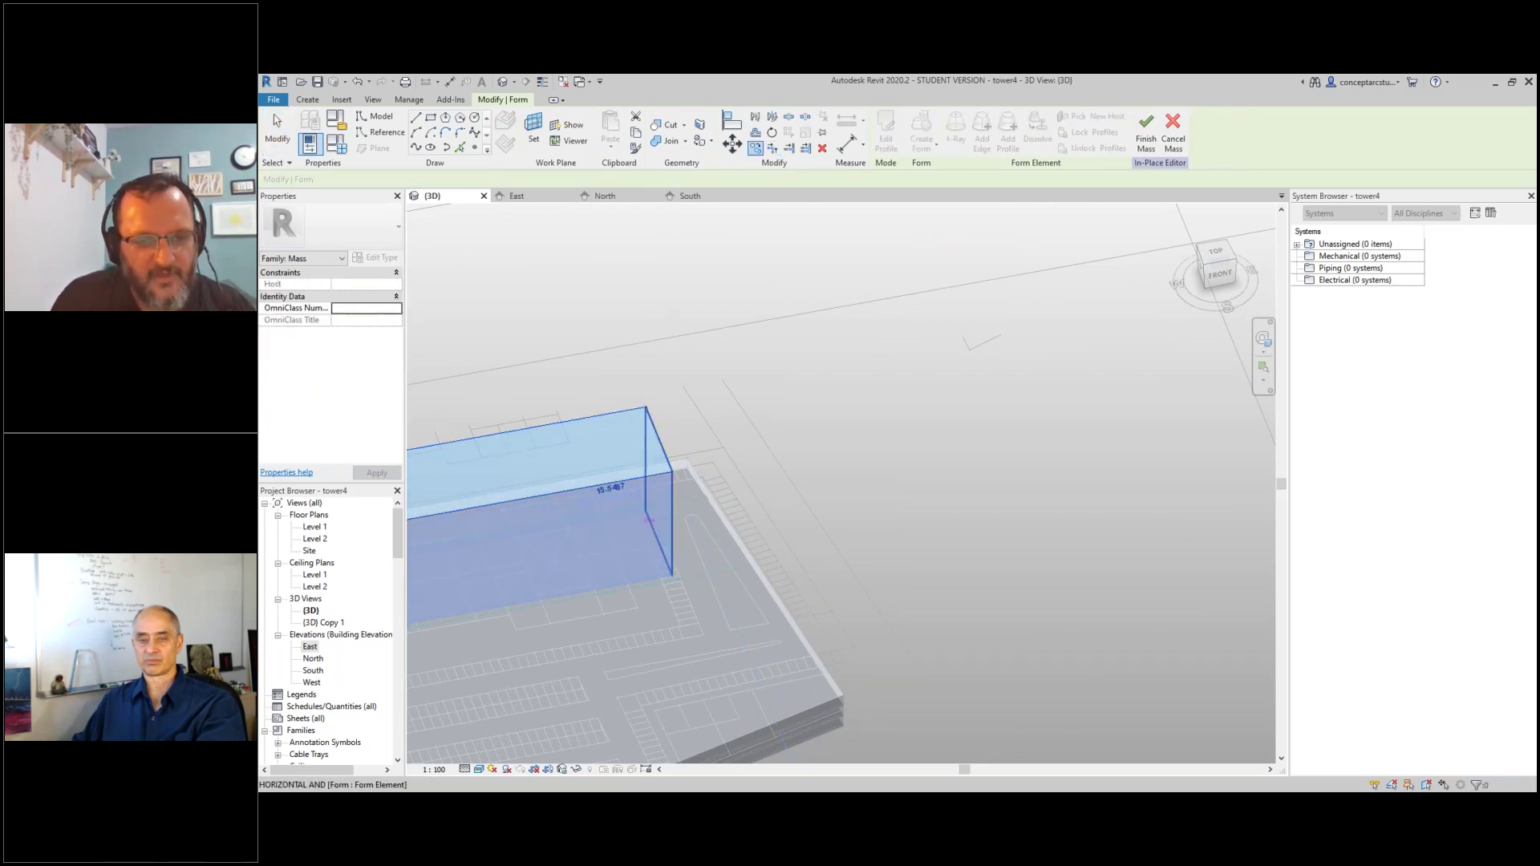
{"action": "left_click", "coordinate": [652, 526]}
{"action": "middle_click_drag", "start_coordinate": [652, 526], "coordinate": [773, 514], "text": "shift"}
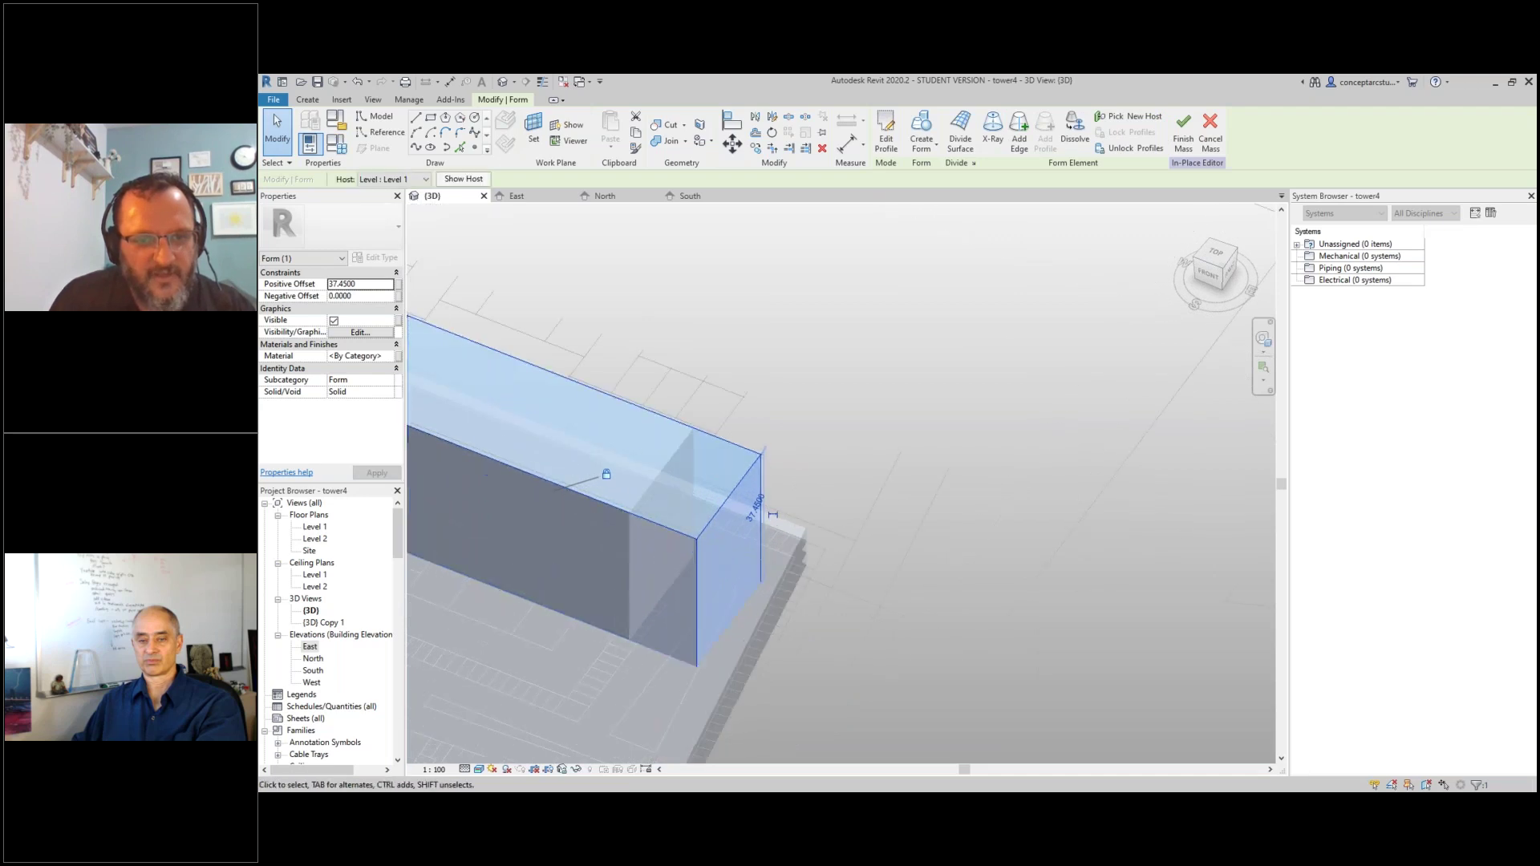
{"action": "left_click", "coordinate": [655, 525]}
{"action": "scroll", "coordinate": [608, 542], "scroll_direction": "down", "scroll_amount": 3}
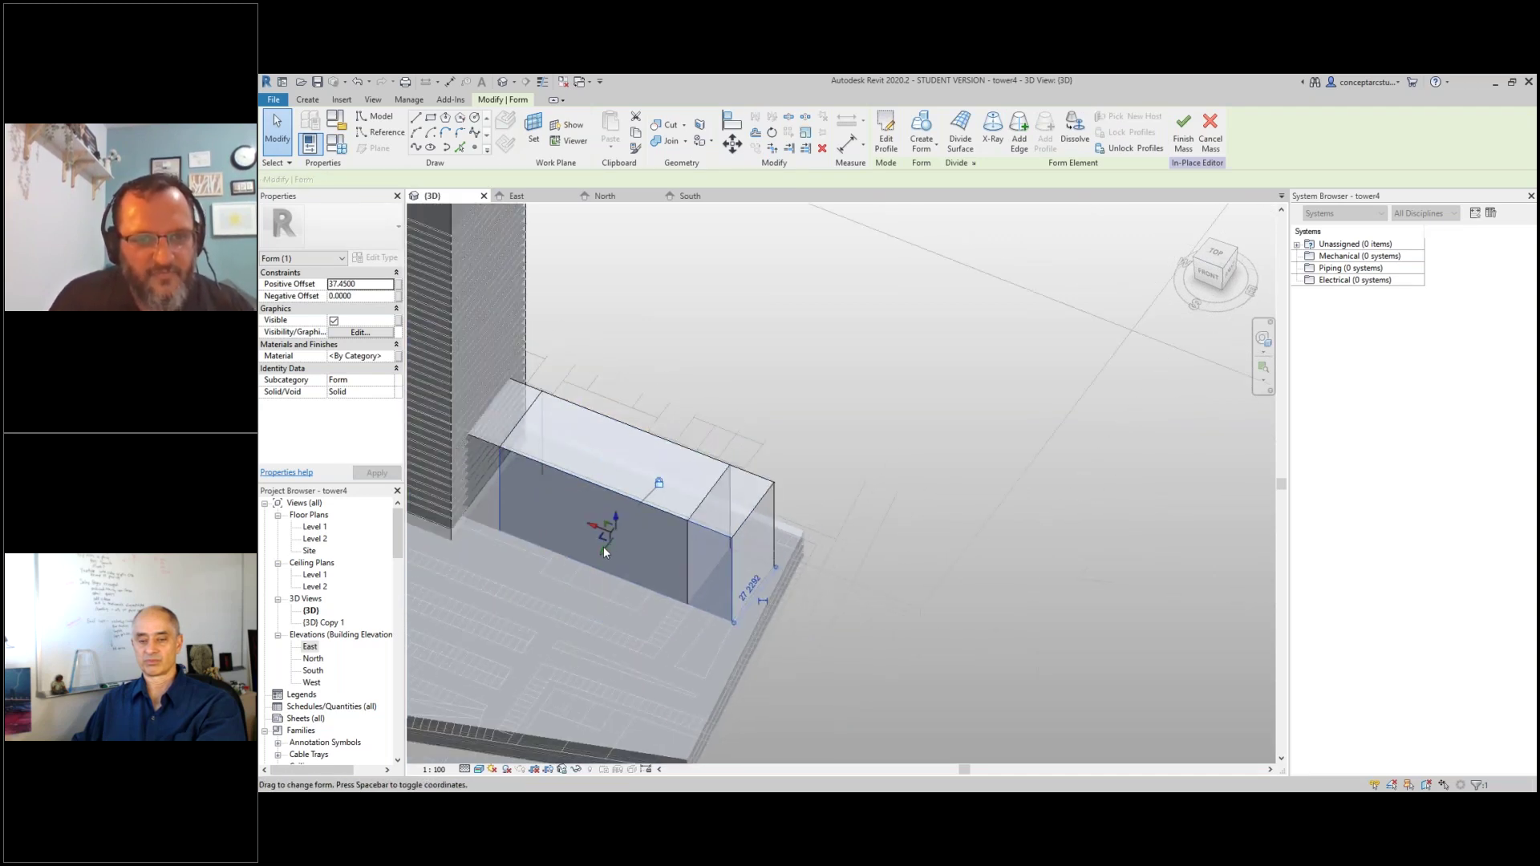
{"action": "left_click_drag", "start_coordinate": [588, 566], "coordinate": [578, 573]}
- Lower the second block's top face to a positive offset of 16.45 and deselect it
{"action": "left_click", "coordinate": [720, 476]}
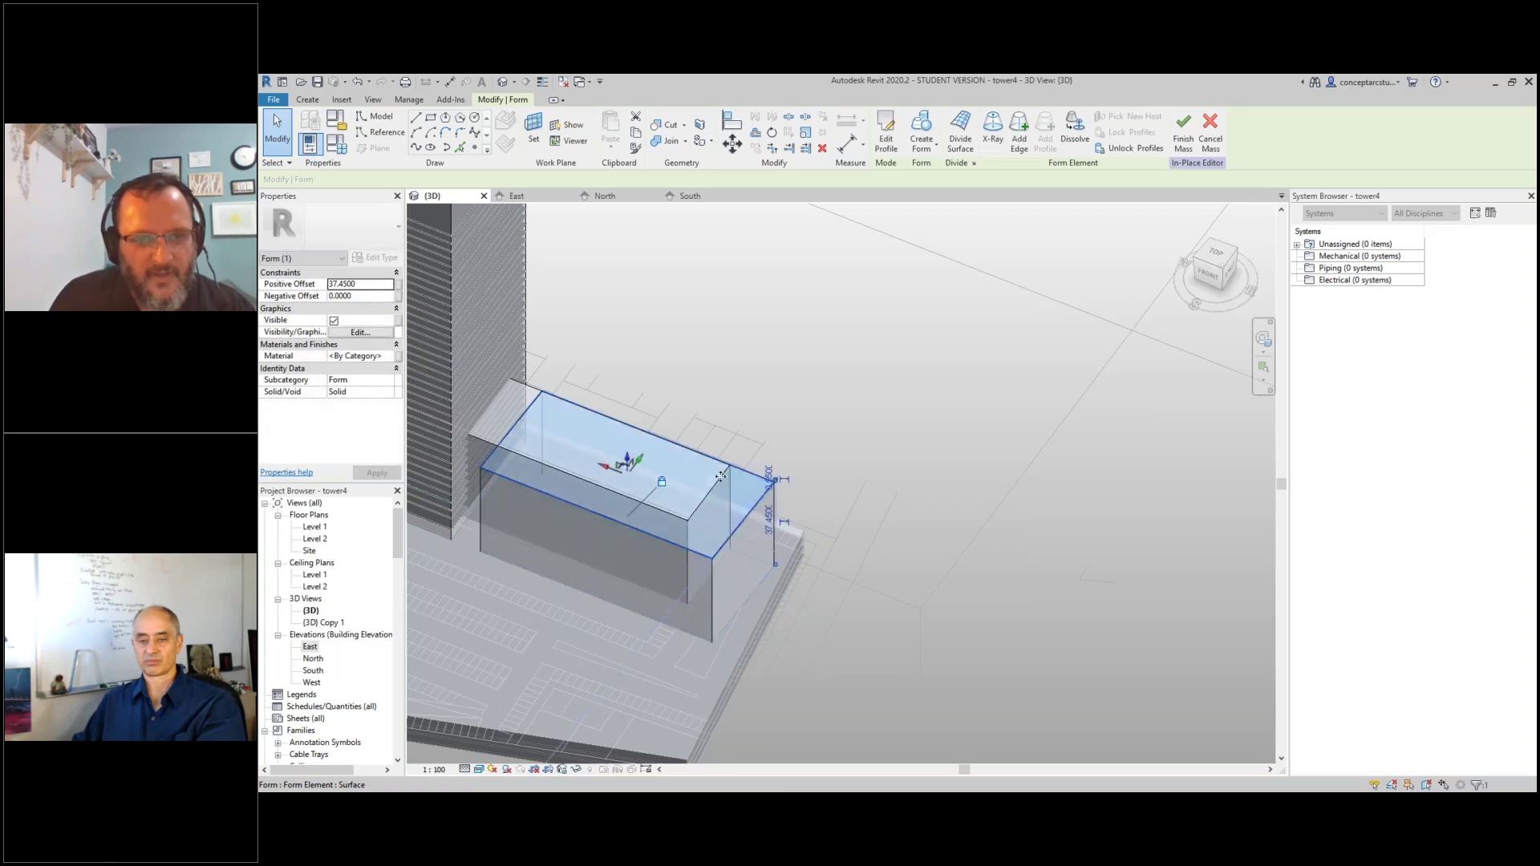
{"action": "left_click_drag", "start_coordinate": [626, 508], "coordinate": [839, 602]}
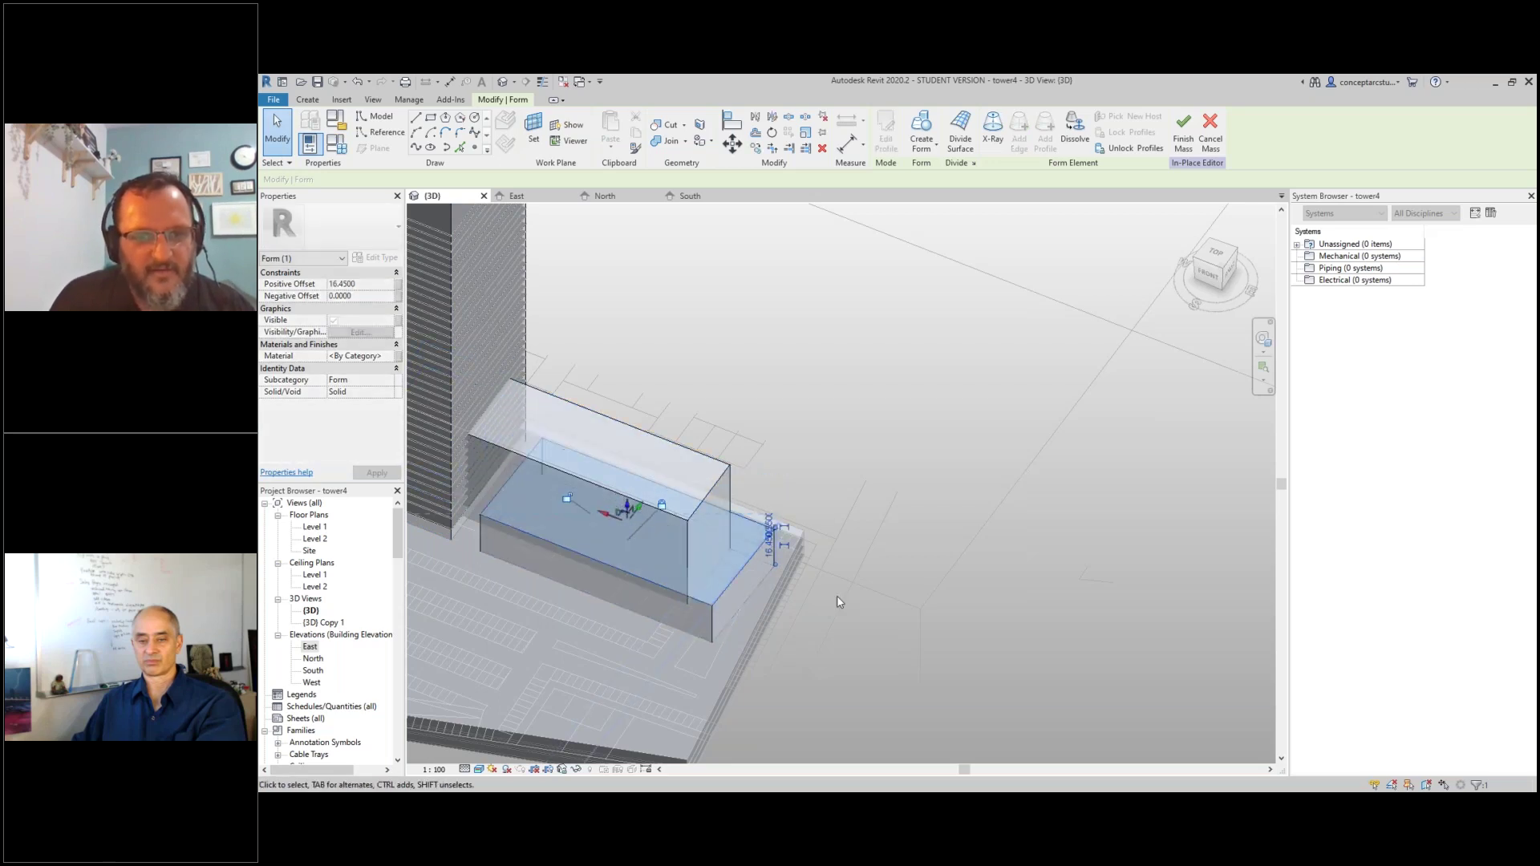
{"action": "left_click", "coordinate": [840, 613]}
{"action": "middle_click_drag", "start_coordinate": [841, 614], "coordinate": [762, 513], "text": "shift"}
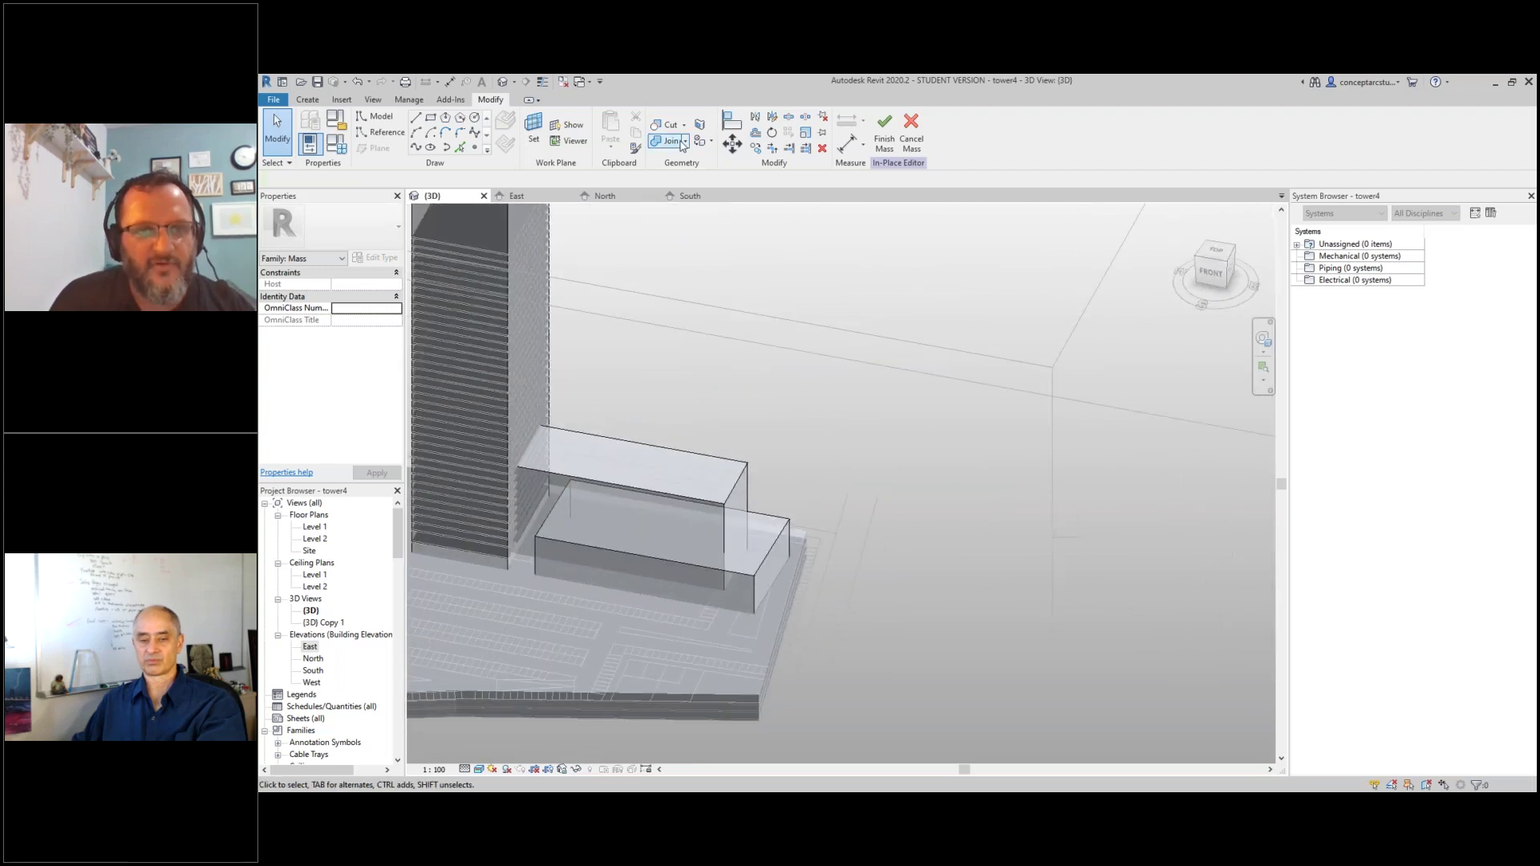
- Join the upper block with the lower block and the tower form, and finish the in-place mass
{"action": "left_click", "coordinate": [747, 459]}
{"action": "left_click", "coordinate": [773, 508]}
{"action": "left_click", "coordinate": [547, 335]}
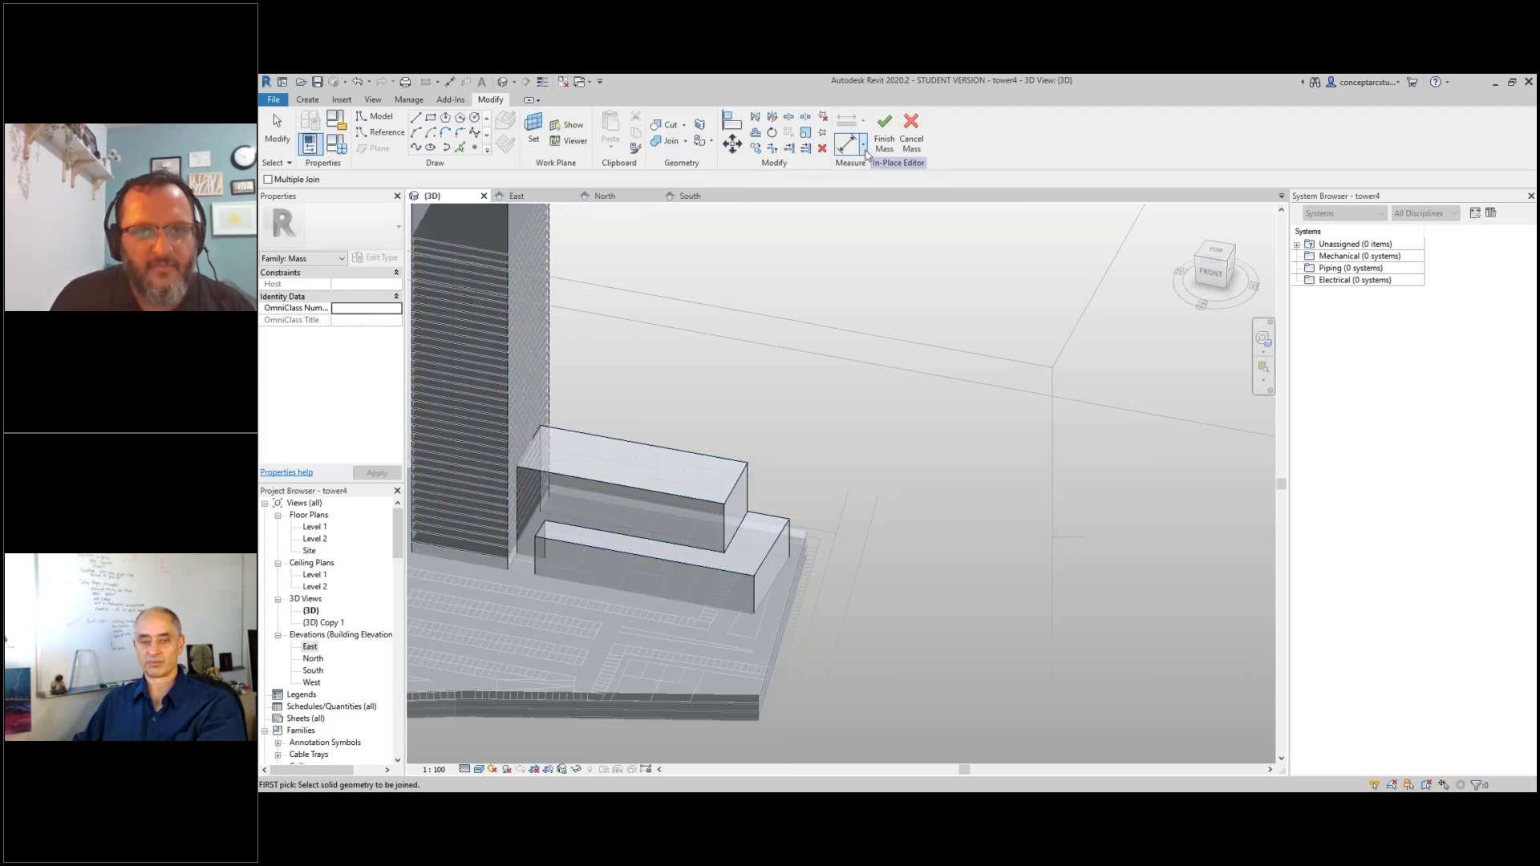
{"action": "left_click", "coordinate": [885, 136]}
{"action": "mouse_move", "coordinate": [921, 498]}
{"action": "middle_mouse_down", "text": "shift"}
{"action": "mouse_move", "coordinate": [925, 533]}
{"action": "mouse_move", "coordinate": [918, 502]}
{"action": "mouse_move", "coordinate": [826, 402]}
{"action": "mouse_move", "coordinate": [556, 378]}
{"action": "mouse_move", "coordinate": [621, 508]}
{"action": "mouse_move", "coordinate": [734, 547]}
{"action": "mouse_move", "coordinate": [791, 531]}
{"action": "middle_mouse_up", "text": "shift"}
{"action": "scroll", "coordinate": [893, 469], "scroll_direction": "up", "scroll_amount": 3}
- Select the tower floors alongside the two new blocks and update them to the reshaped mass faces
{"action": "left_click", "coordinate": [627, 104]}
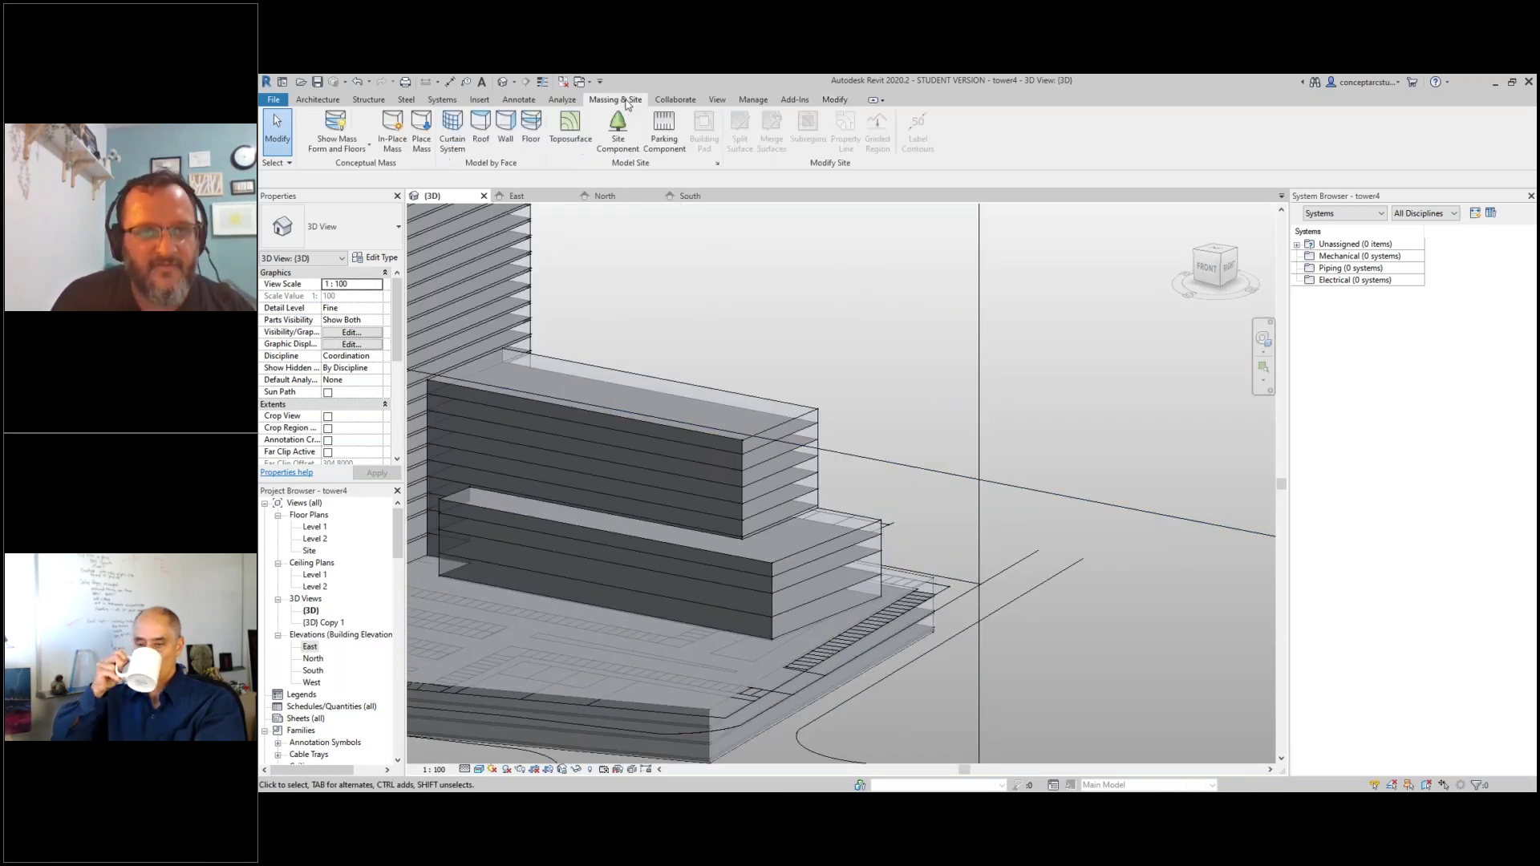
{"action": "scroll", "coordinate": [1011, 300], "scroll_direction": "down", "scroll_amount": 3}
{"action": "scroll", "coordinate": [542, 392], "scroll_direction": "up", "scroll_amount": 3}
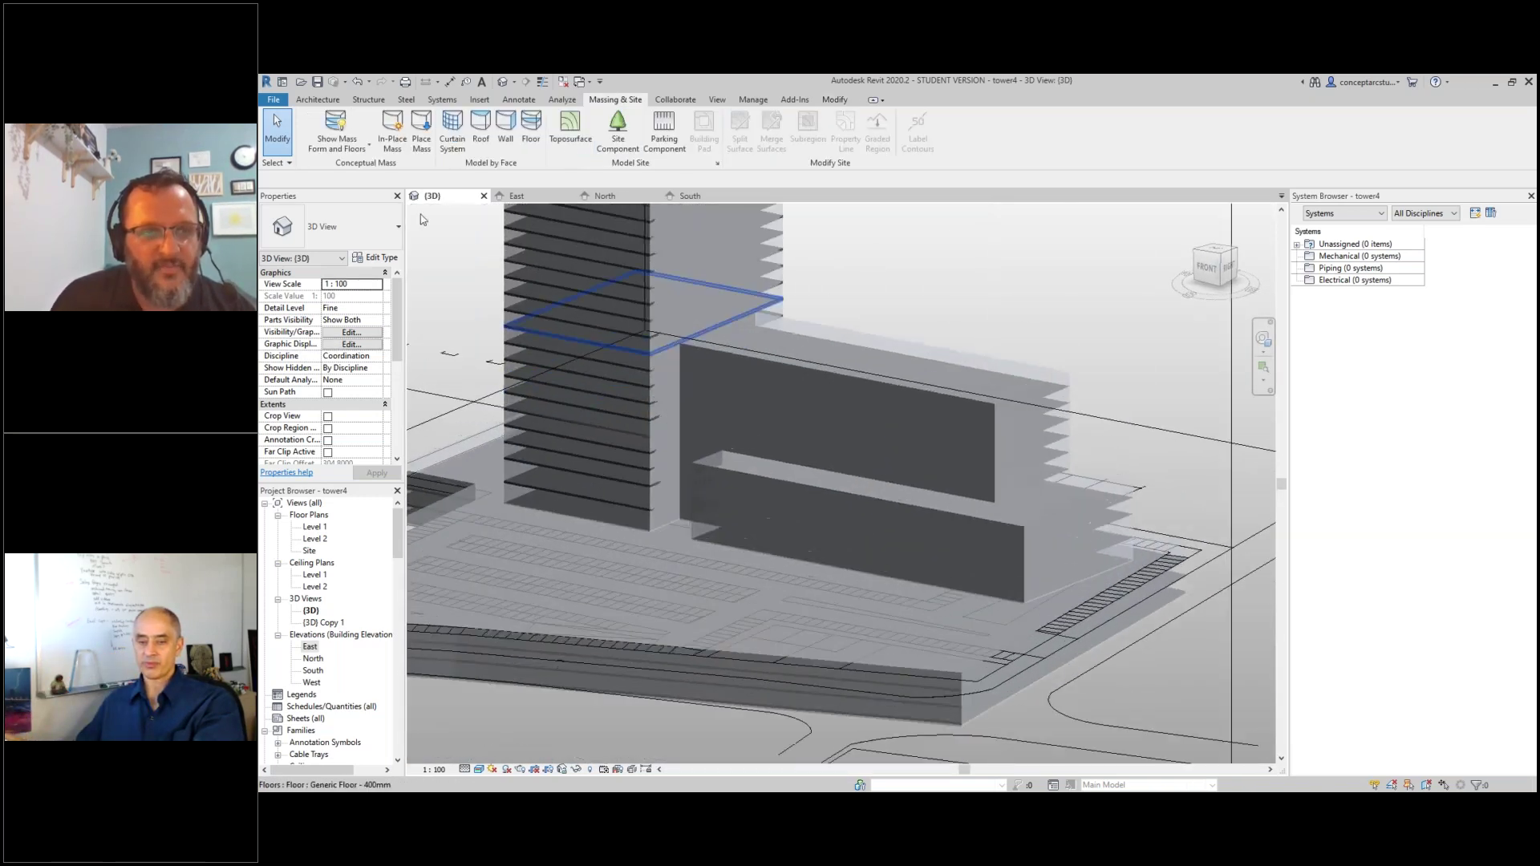
{"action": "scroll", "coordinate": [690, 397], "scroll_direction": "up", "scroll_amount": 2}
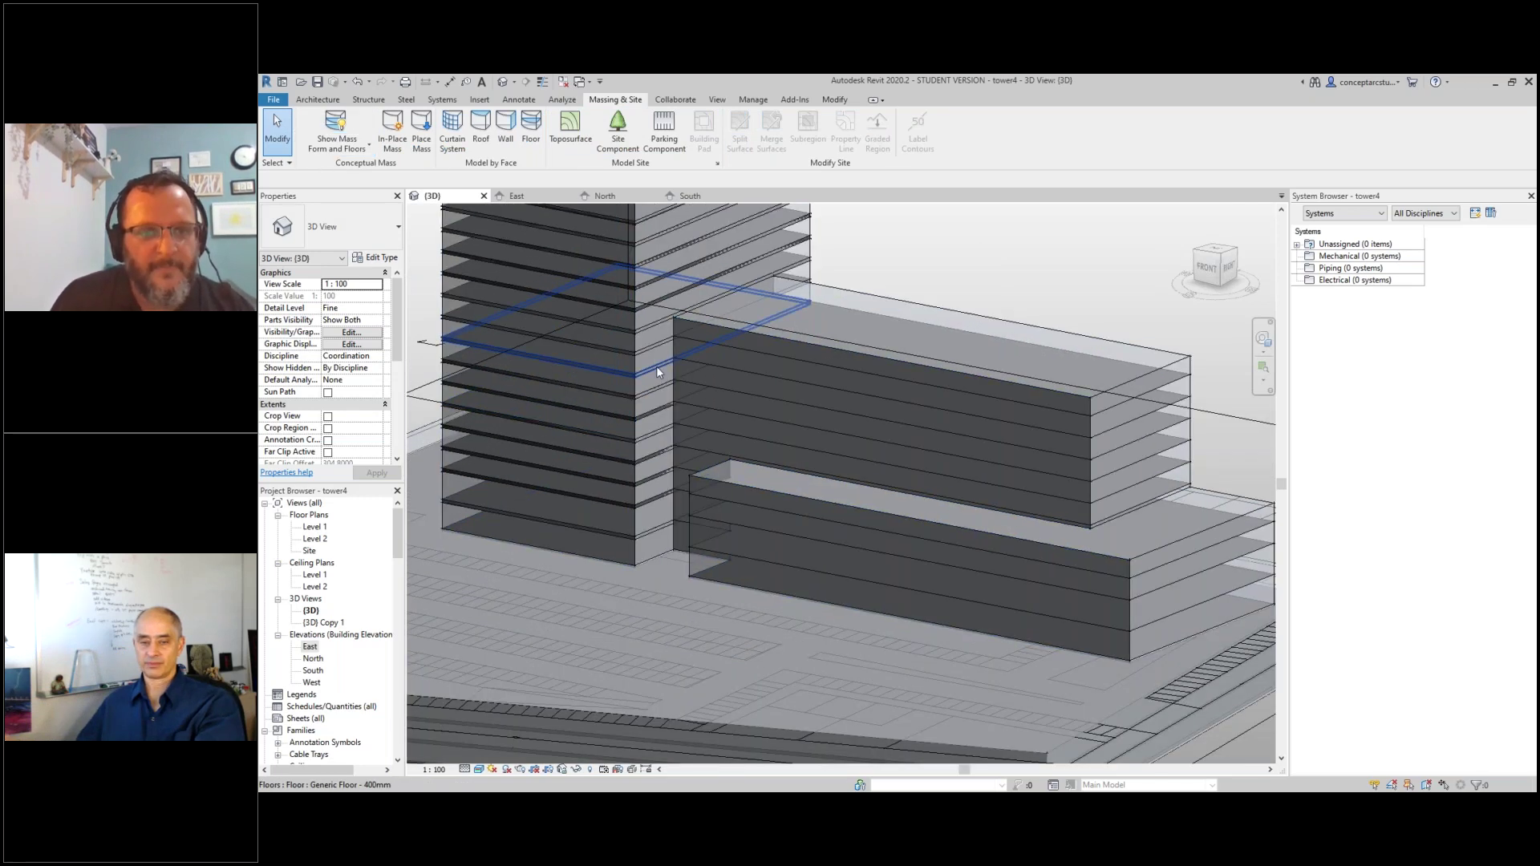
{"action": "left_click", "coordinate": [656, 366]}
{"action": "left_click", "coordinate": [658, 390], "text": "ctrl"}
{"action": "left_click", "coordinate": [658, 413], "text": "ctrl"}
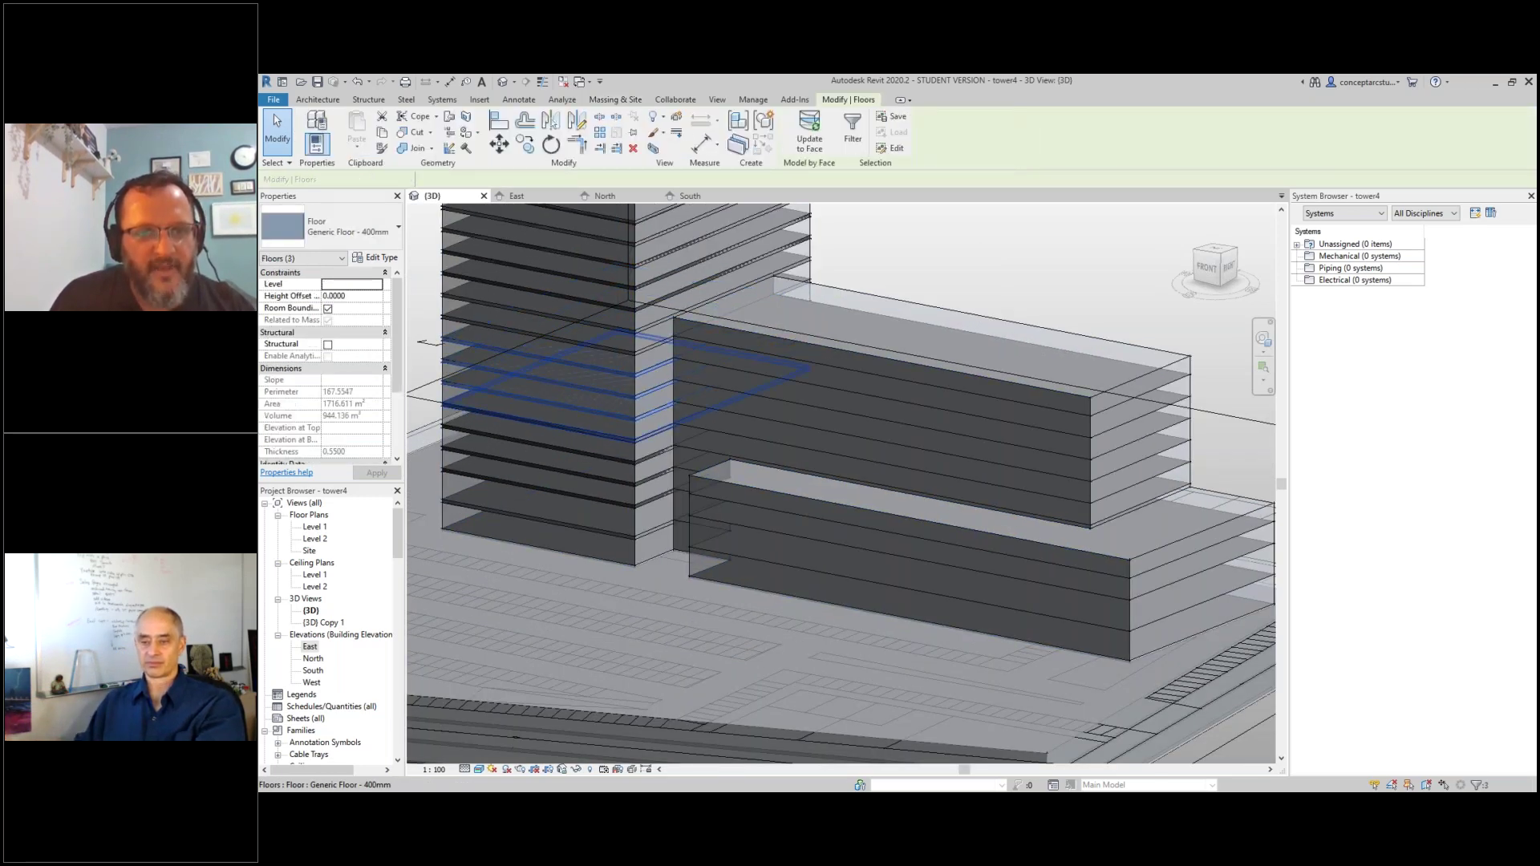
{"action": "left_click", "coordinate": [662, 459], "text": "ctrl"}
{"action": "left_click", "coordinate": [663, 480], "text": "ctrl"}
{"action": "left_click", "coordinate": [663, 502], "text": "ctrl"}
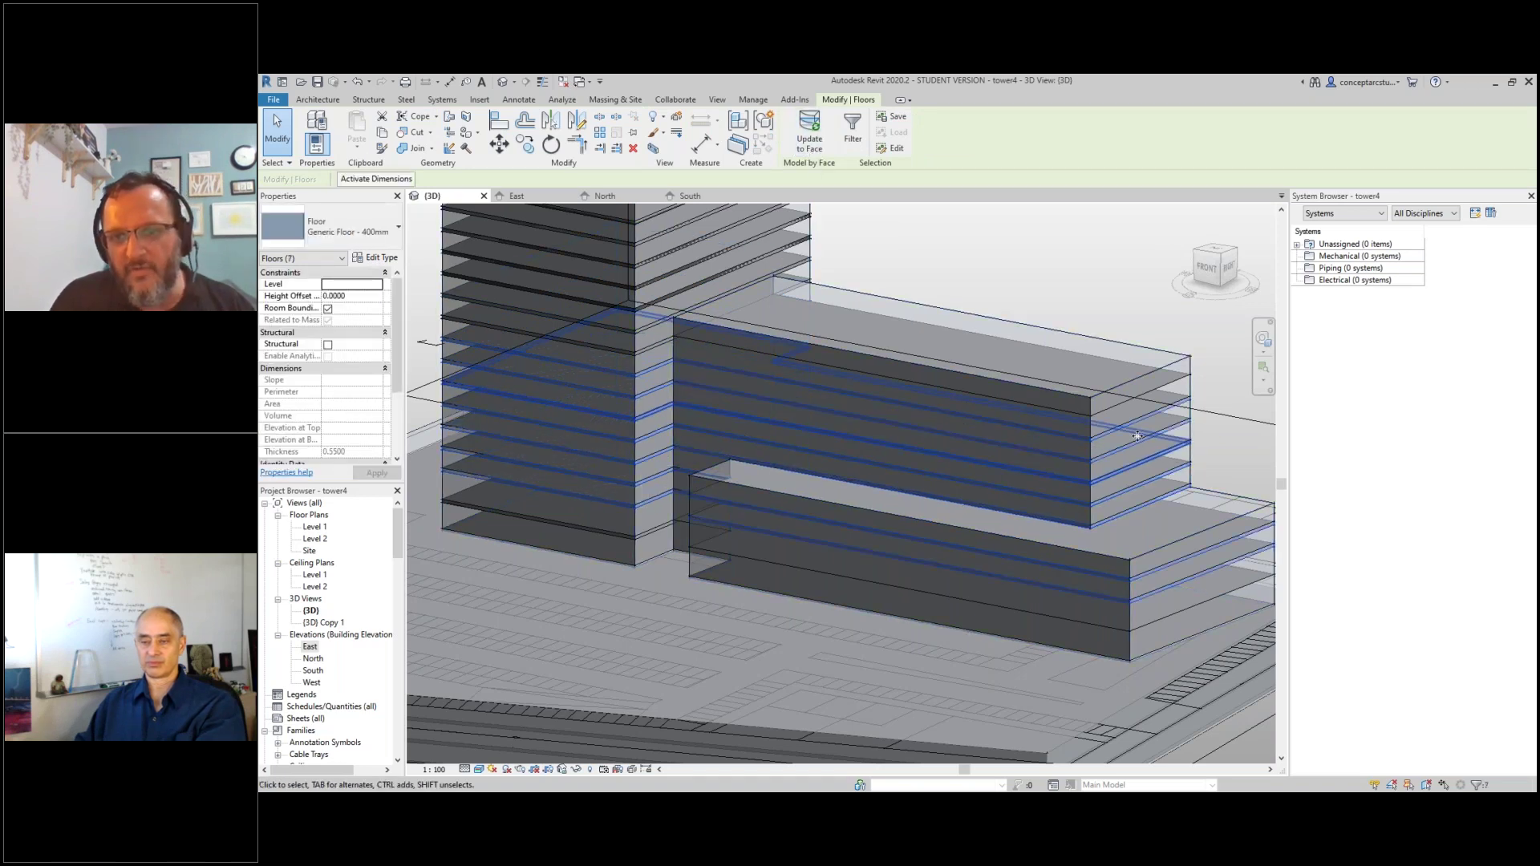
- Create a floor by face from the mass floor at the top of the upper block
{"action": "left_click", "coordinate": [635, 102]}
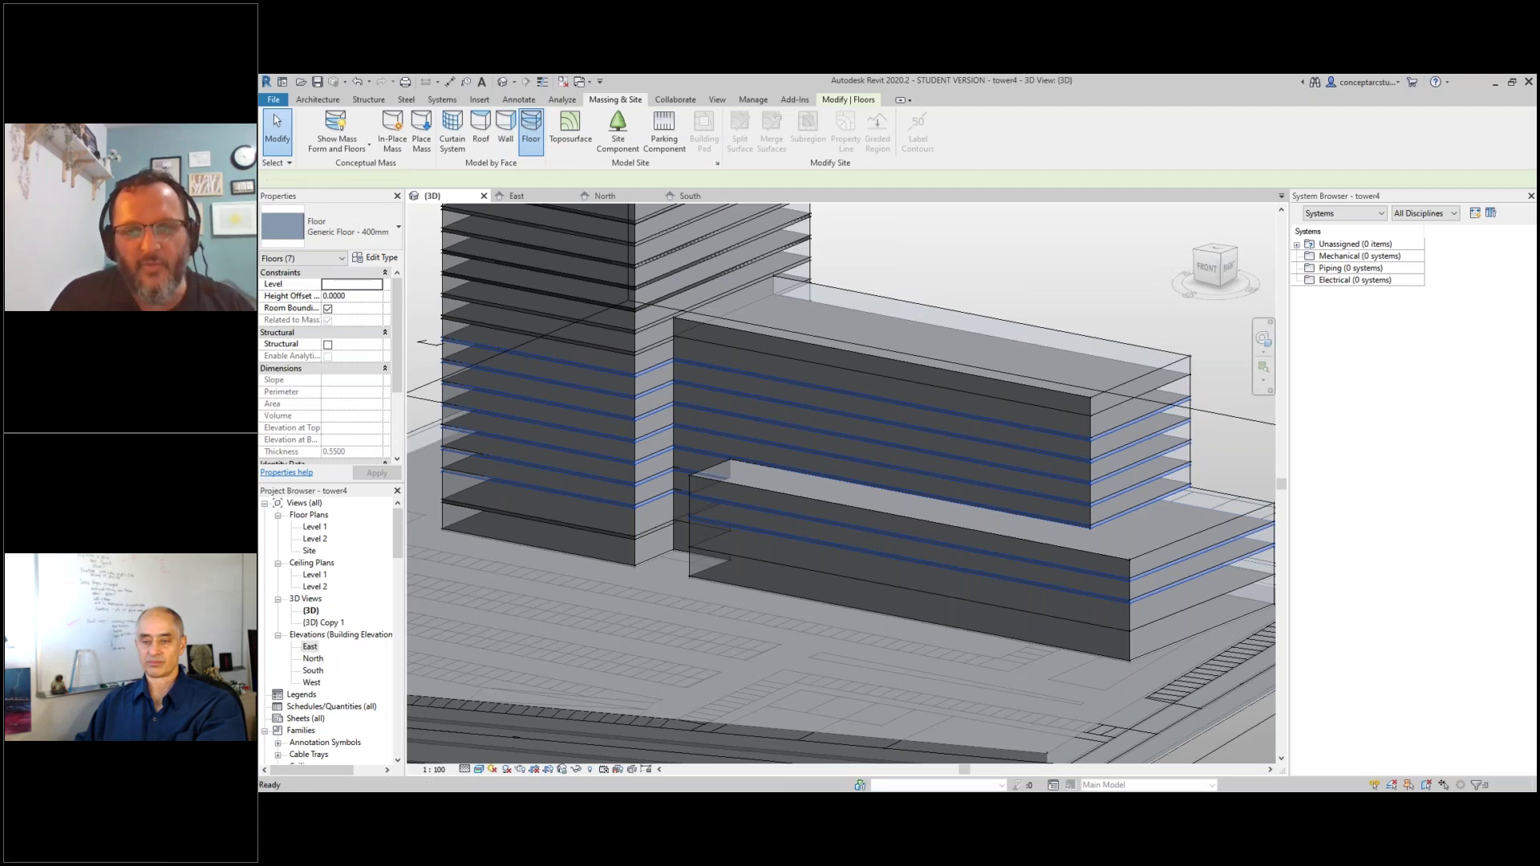
{"action": "left_click", "coordinate": [531, 133]}
{"action": "left_click", "coordinate": [882, 345]}
{"action": "scroll", "coordinate": [843, 523], "scroll_direction": "down", "scroll_amount": 3}
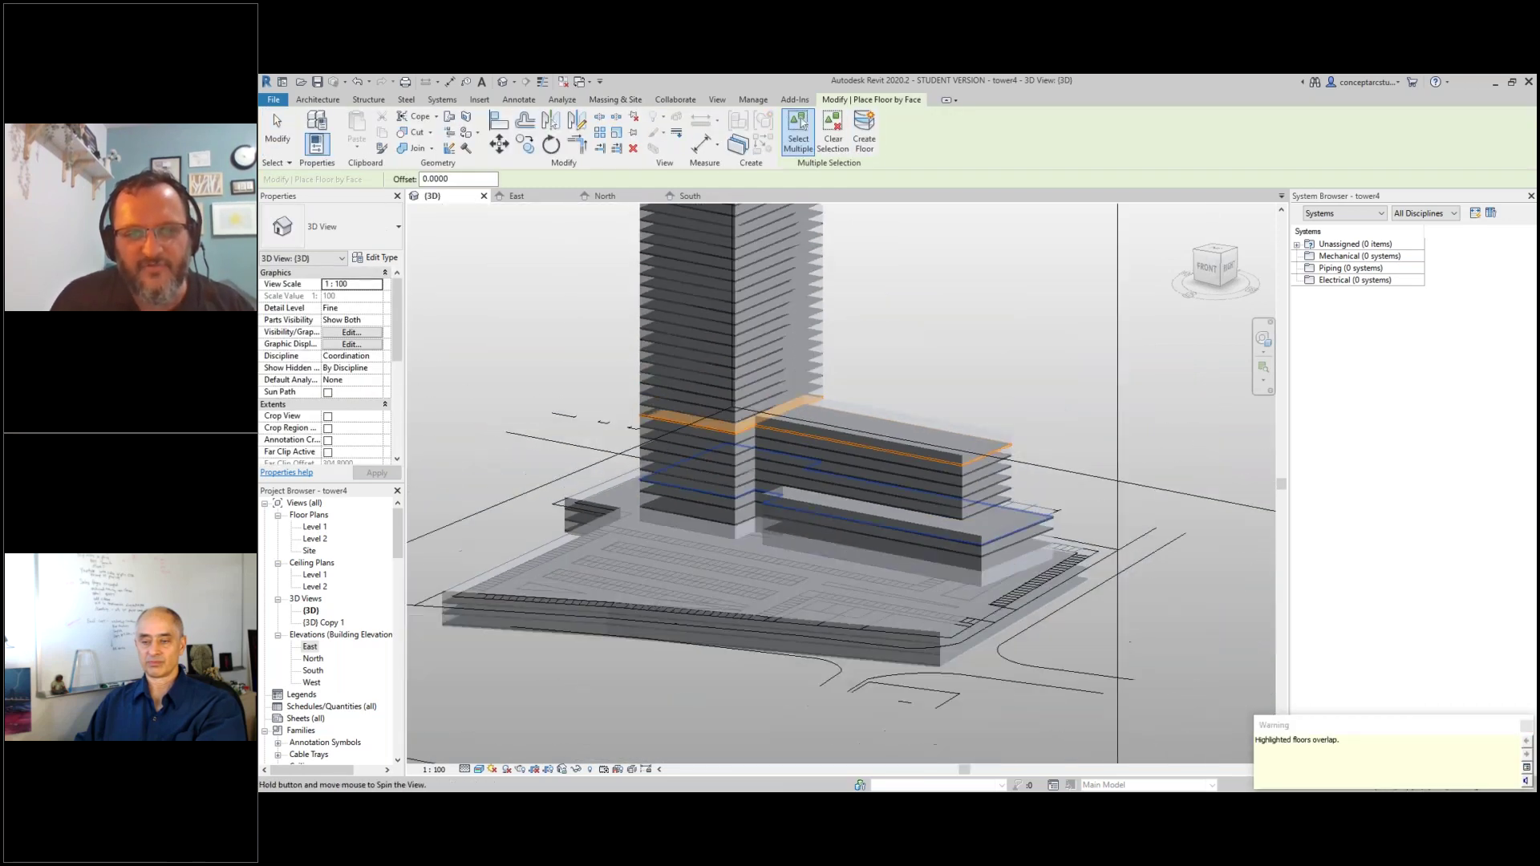
{"action": "scroll", "coordinate": [856, 531], "scroll_direction": "down", "scroll_amount": 8}
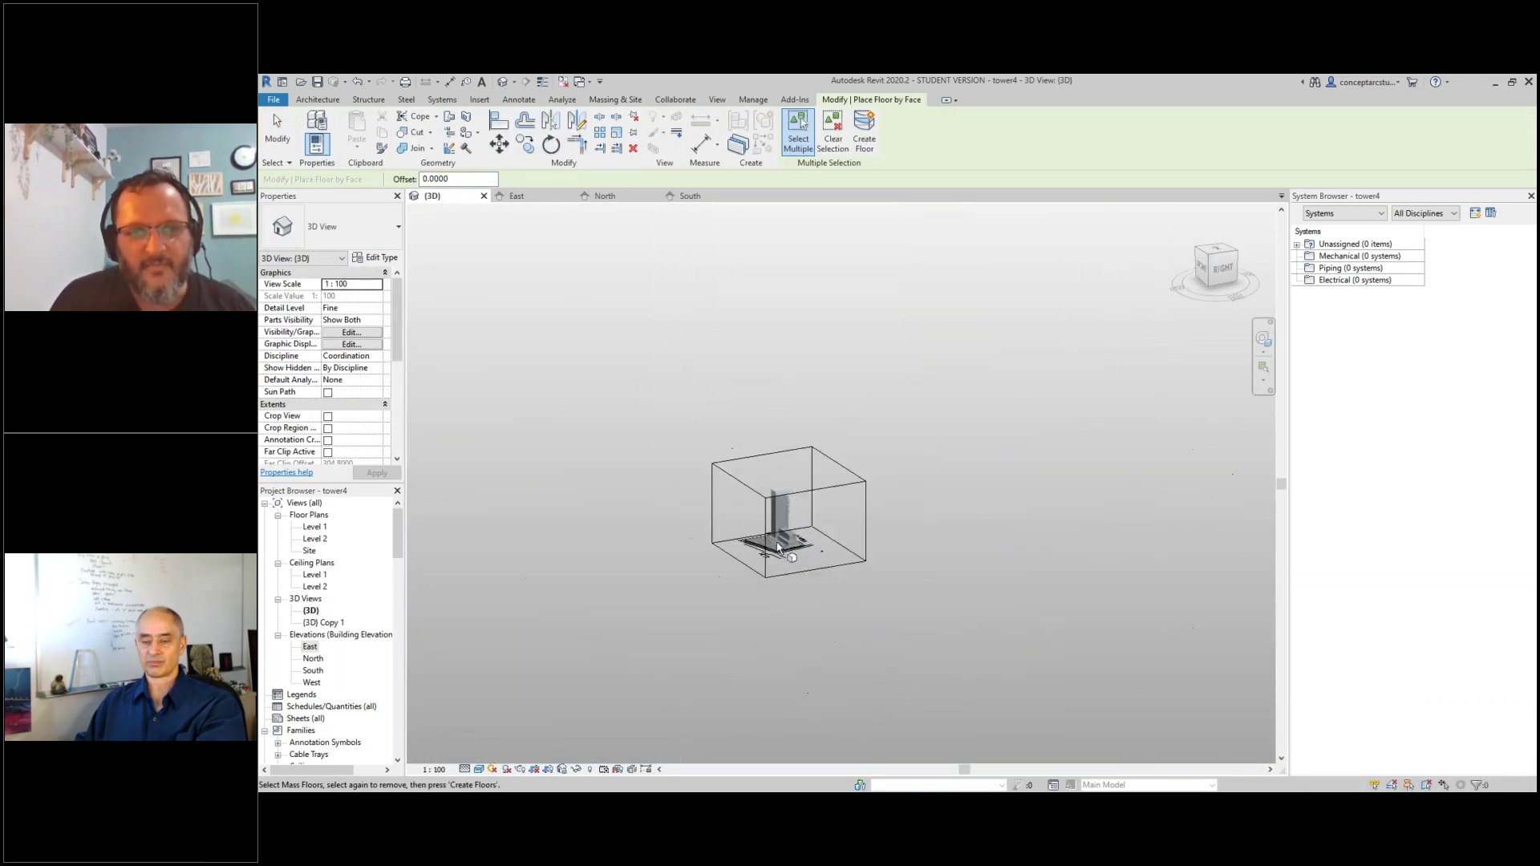
{"action": "scroll", "coordinate": [778, 547], "scroll_direction": "up", "scroll_amount": 8}
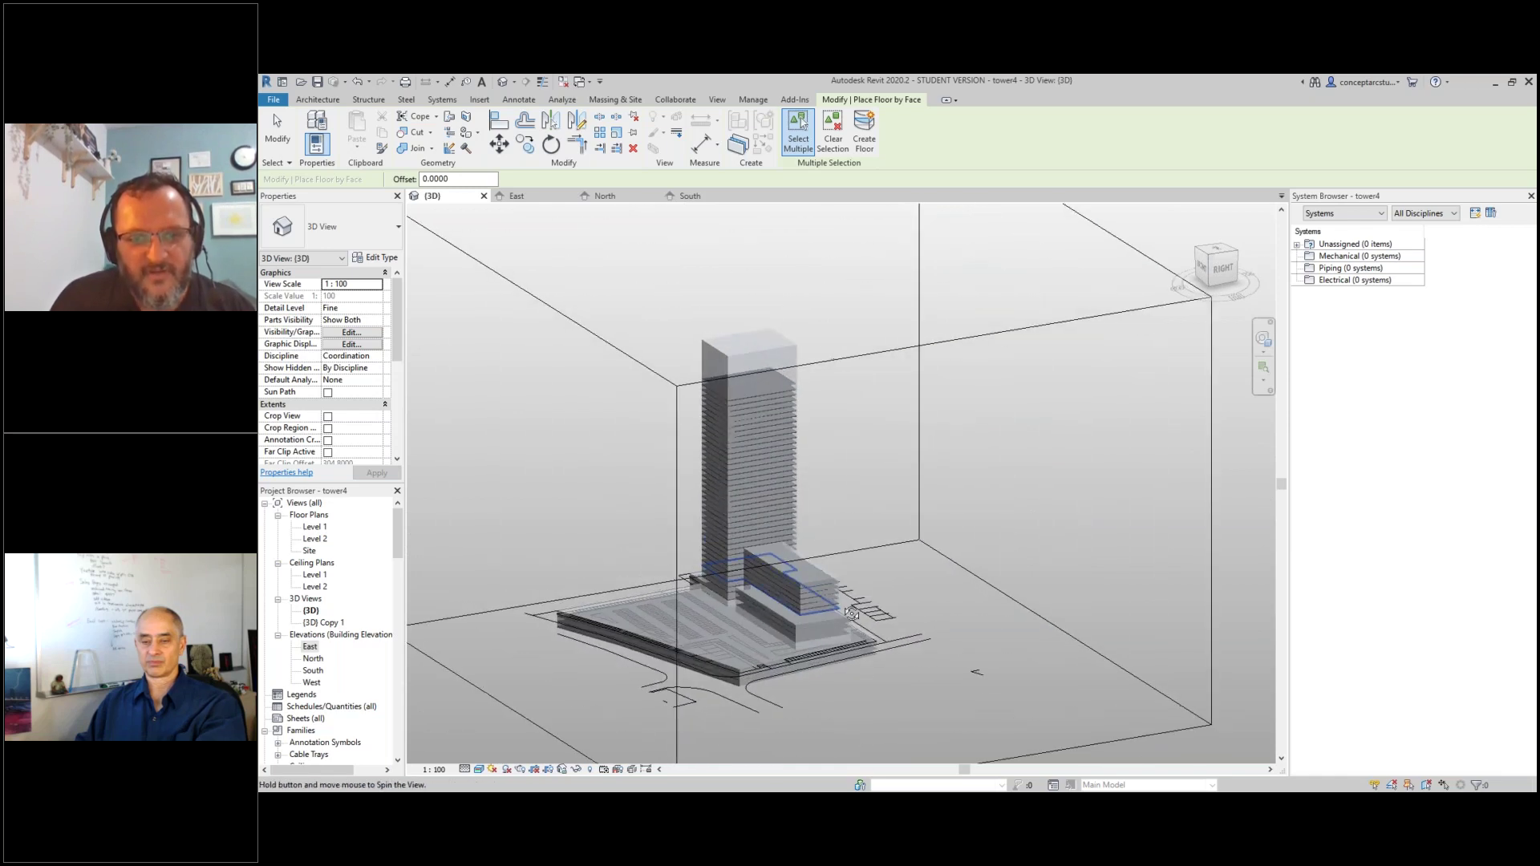
- Create a Jason_exterior_glass_1 curtain system by face on the outer faces of the lower podium mass, and select the new system
{"action": "middle_click_drag", "start_coordinate": [875, 577], "coordinate": [909, 595], "text": "shift"}
{"action": "scroll", "coordinate": [909, 595], "scroll_direction": "up", "scroll_amount": 2}
{"action": "left_click", "coordinate": [609, 101]}
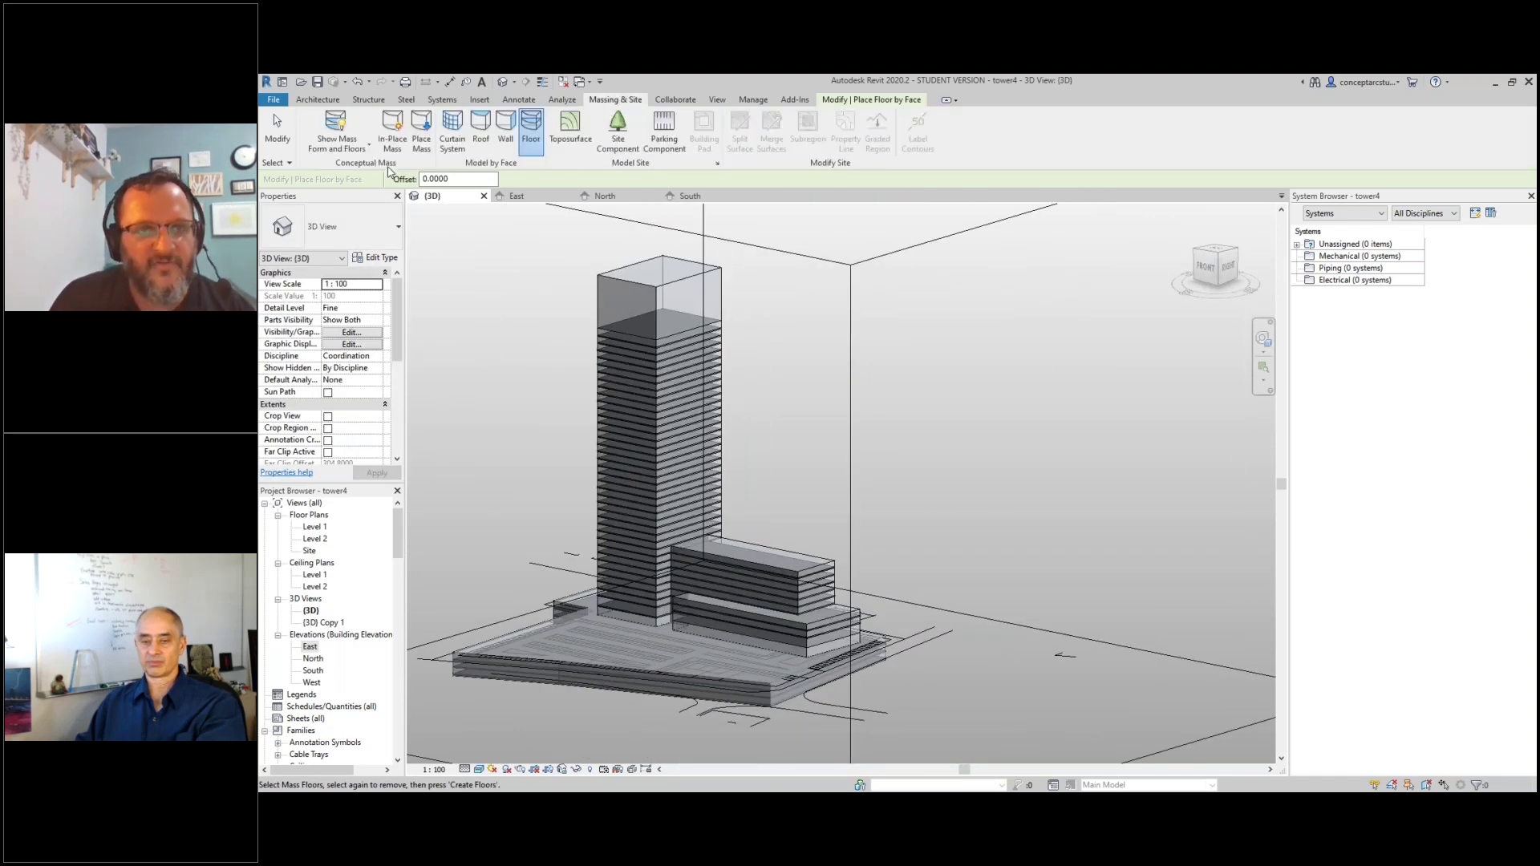
{"action": "left_click", "coordinate": [452, 133]}
{"action": "scroll", "coordinate": [808, 655], "scroll_direction": "up", "scroll_amount": 4}
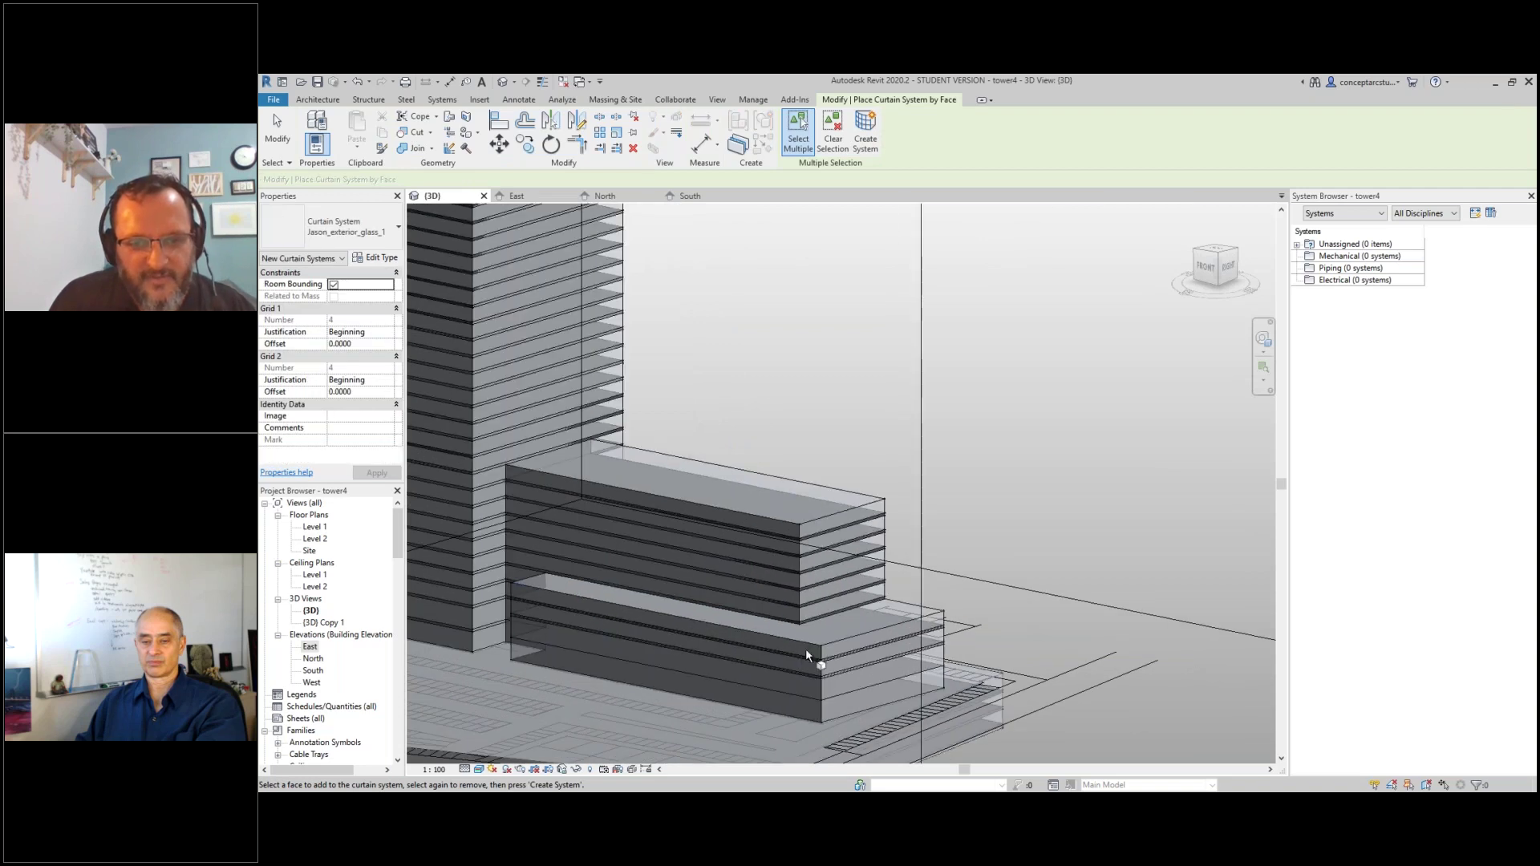
{"action": "left_click", "coordinate": [814, 653]}
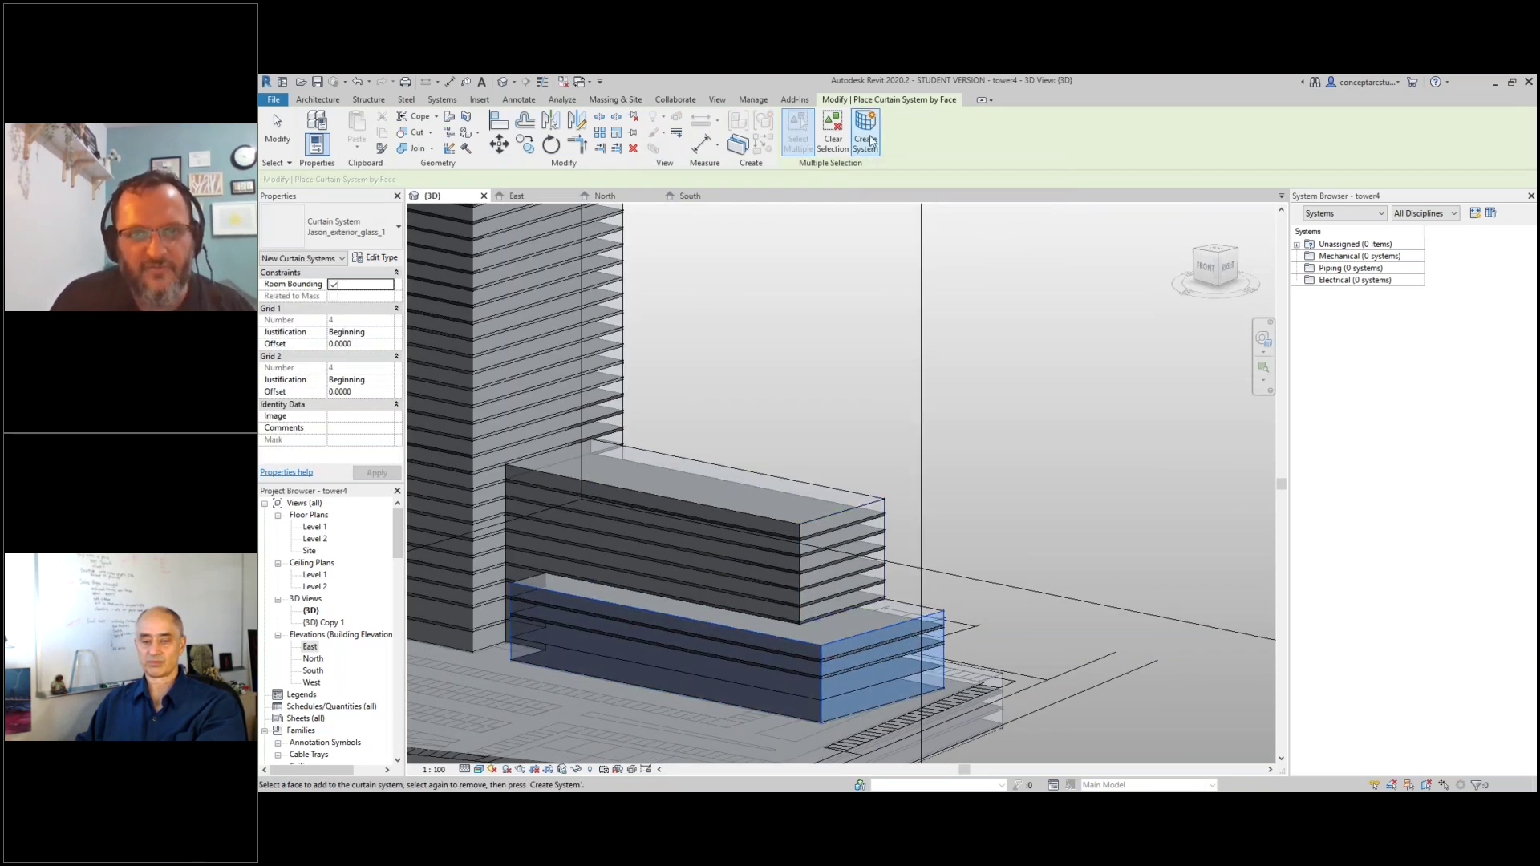
{"action": "scroll", "coordinate": [859, 413], "scroll_direction": "down", "scroll_amount": 3}
{"action": "scroll", "coordinate": [860, 413], "scroll_direction": "up", "scroll_amount": 6}
{"action": "scroll", "coordinate": [935, 450], "scroll_direction": "up", "scroll_amount": 5}
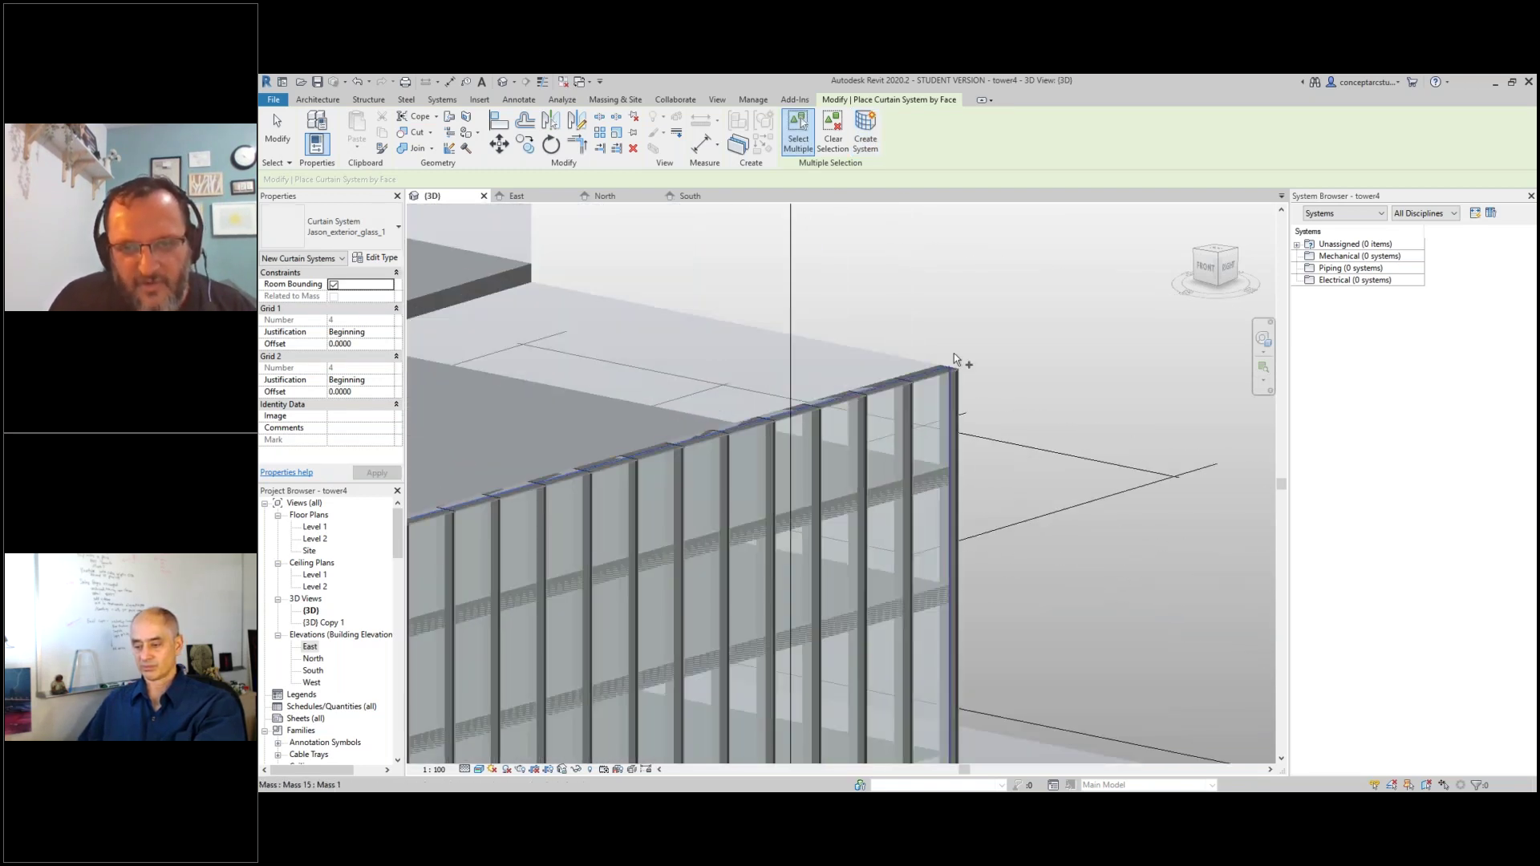
{"action": "scroll", "coordinate": [997, 378], "scroll_direction": "down", "scroll_amount": 3}
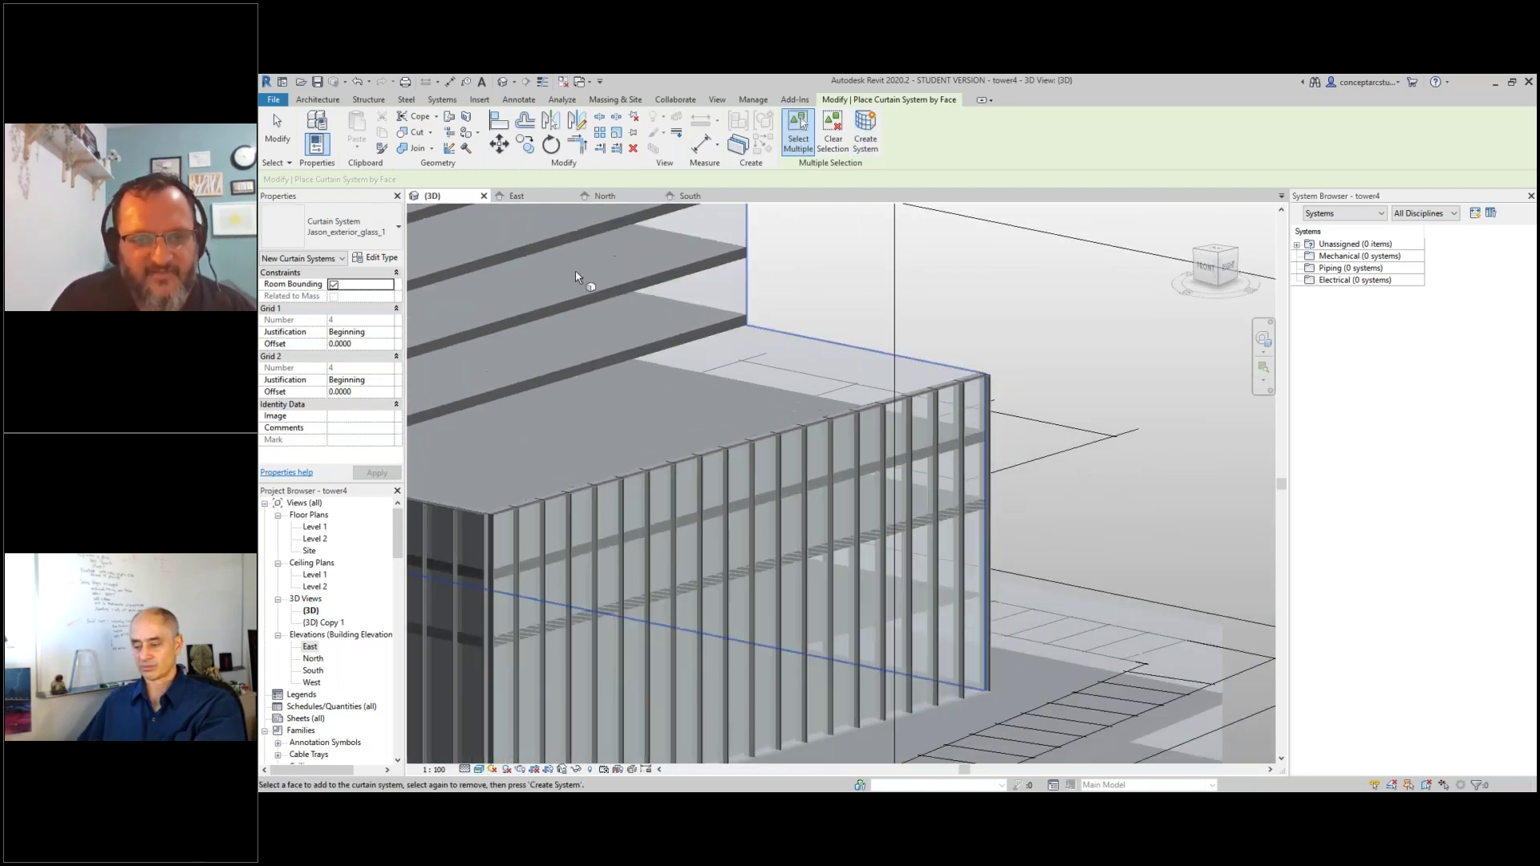
{"action": "key", "text": "Escape"}
{"action": "left_click", "coordinate": [705, 463]}
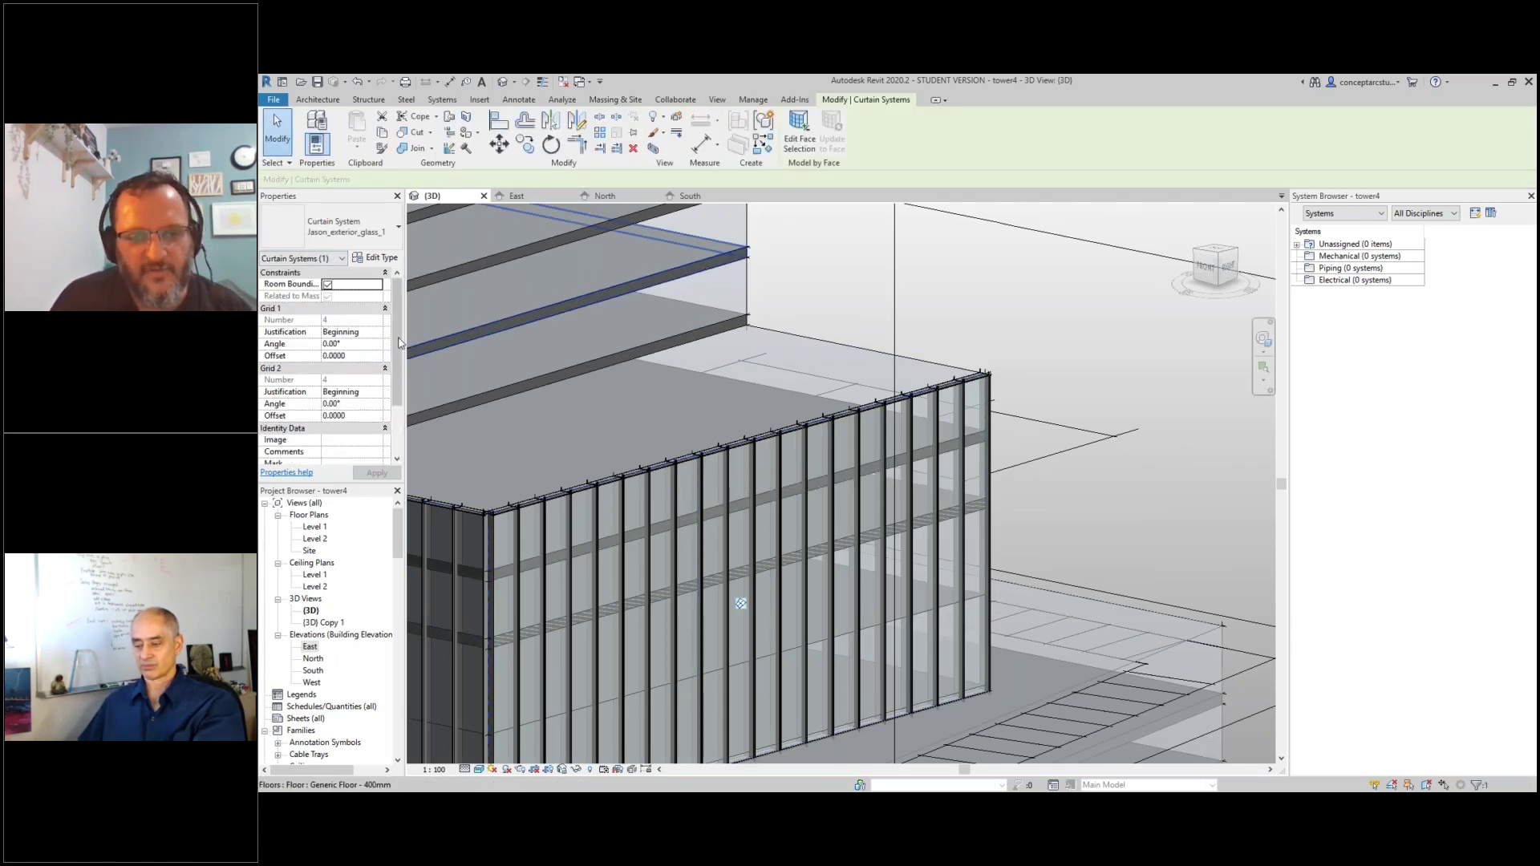
- Place Generic - 200mm walls by face on the upper podium block and on the tower mass
{"action": "scroll", "coordinate": [1009, 470], "scroll_direction": "down", "scroll_amount": 4}
{"action": "middle_click_drag", "start_coordinate": [764, 523], "coordinate": [777, 598], "text": "shift"}
{"action": "left_click", "coordinate": [616, 100]}
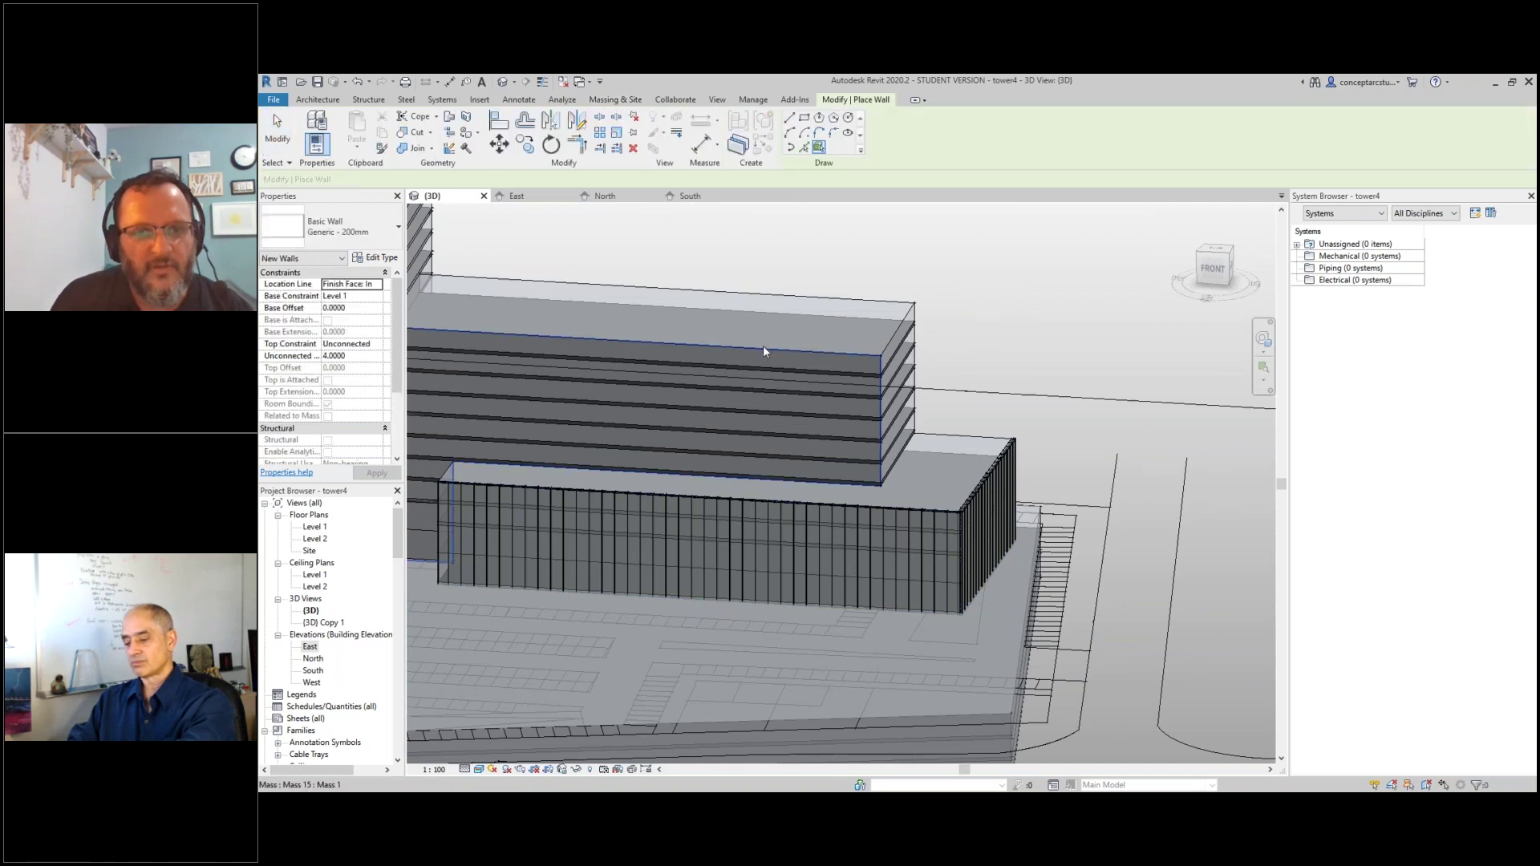
{"action": "left_click", "coordinate": [762, 352]}
{"action": "scroll", "coordinate": [906, 459], "scroll_direction": "down", "scroll_amount": 2}
{"action": "middle_click_drag", "start_coordinate": [906, 460], "coordinate": [810, 407], "text": "shift"}
{"action": "left_click", "coordinate": [672, 527]}
{"action": "scroll", "coordinate": [690, 514], "scroll_direction": "down", "scroll_amount": 3}
{"action": "left_click", "coordinate": [810, 407]}
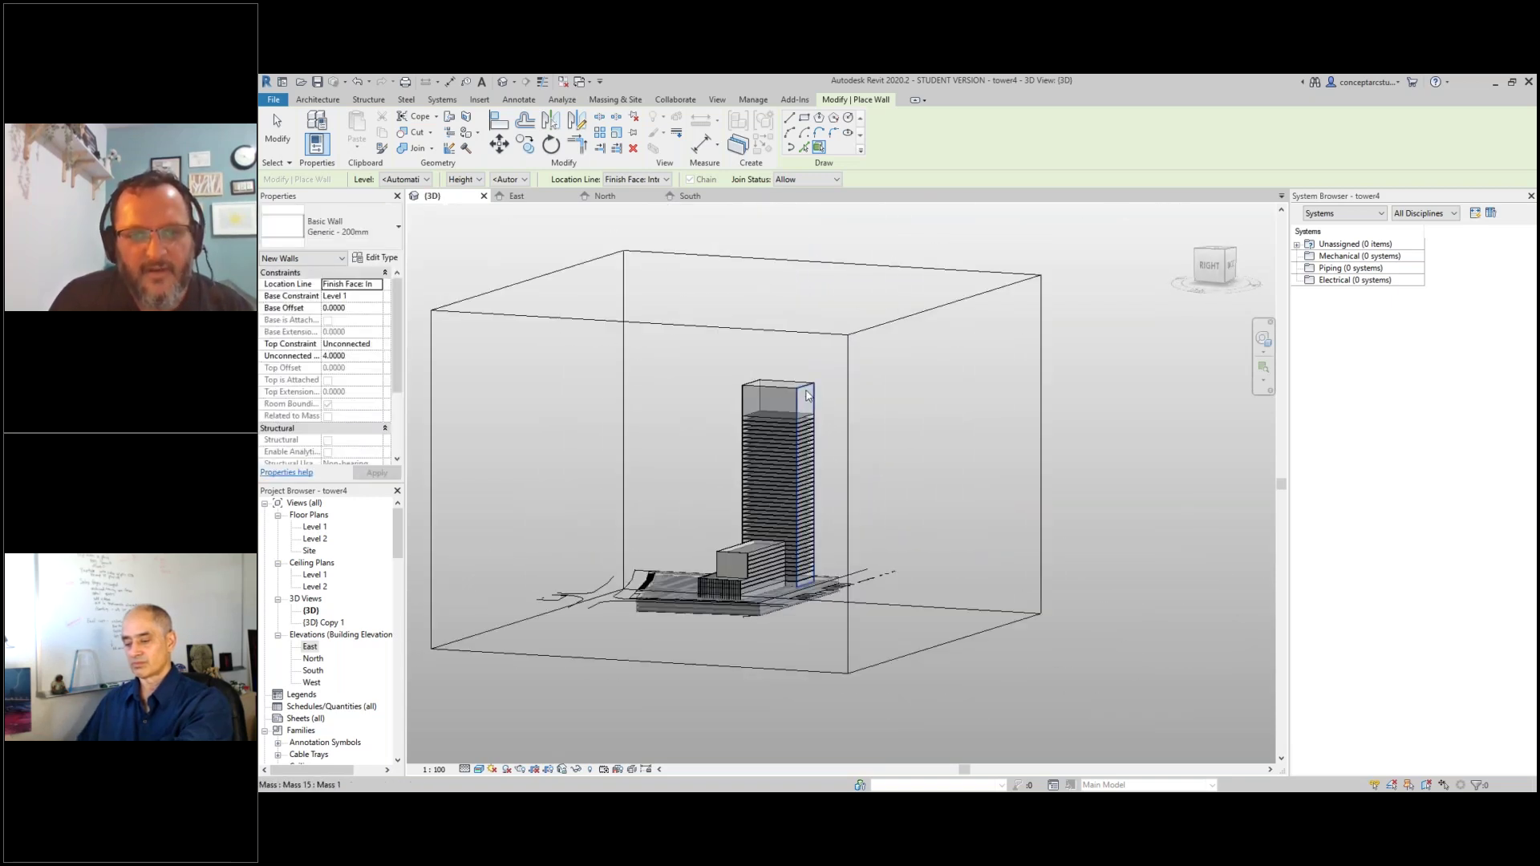
{"action": "left_click", "coordinate": [807, 395]}
{"action": "middle_click_drag", "start_coordinate": [681, 566], "coordinate": [722, 521], "text": "shift"}
{"action": "scroll", "coordinate": [722, 522], "scroll_direction": "down", "scroll_amount": 2}
{"action": "left_click", "coordinate": [277, 128]}
- Stretch the section box along the row of tower models and pull its near end past the working tower to exclude it
{"action": "left_click", "coordinate": [694, 504]}
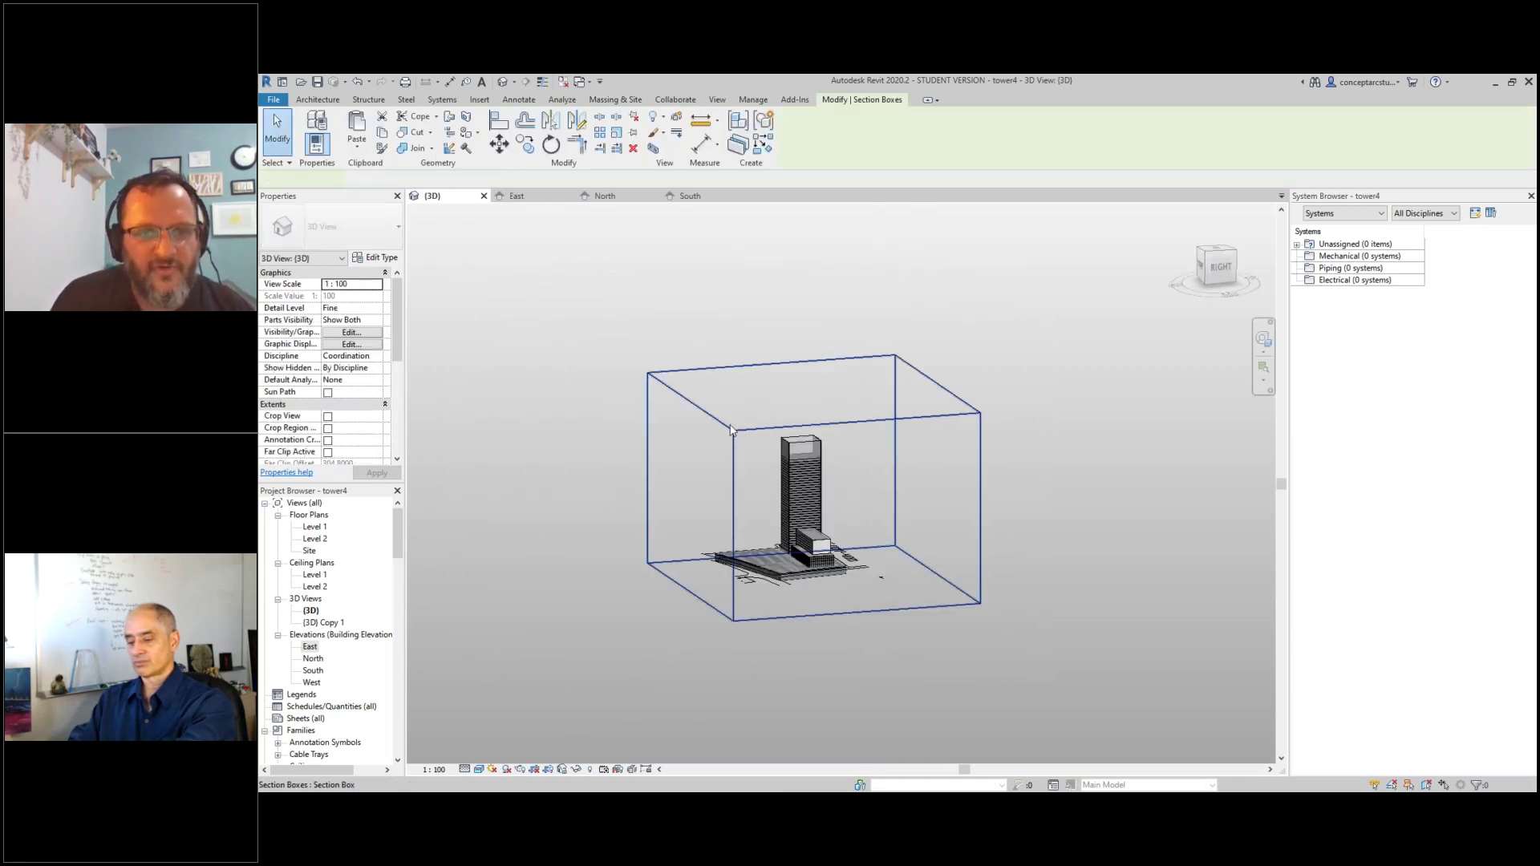
{"action": "scroll", "coordinate": [981, 622], "scroll_direction": "down", "scroll_amount": 2}
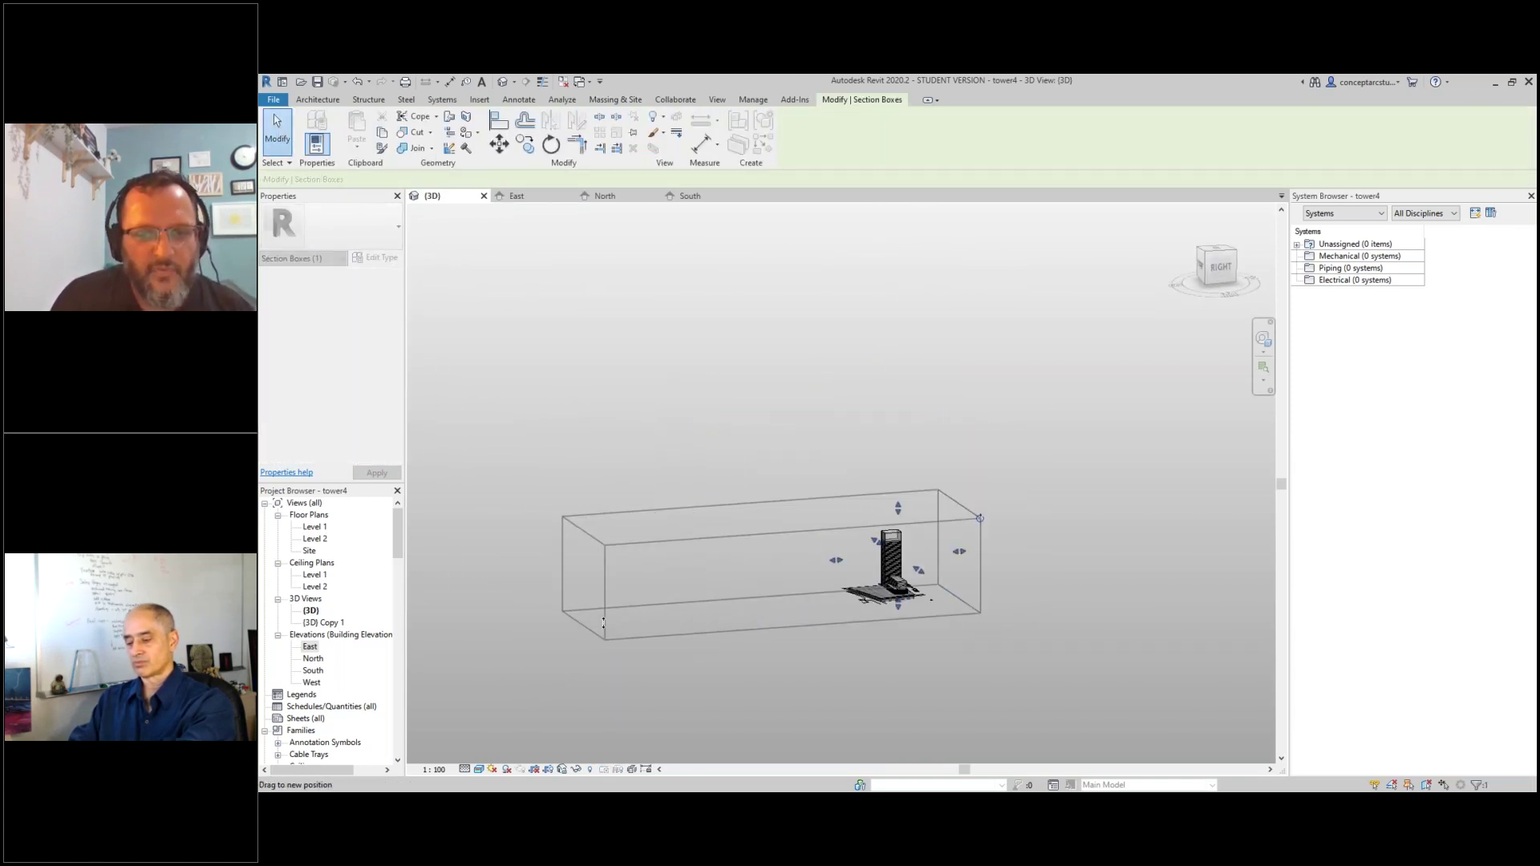
{"action": "left_click_drag", "start_coordinate": [962, 558], "coordinate": [919, 570]}
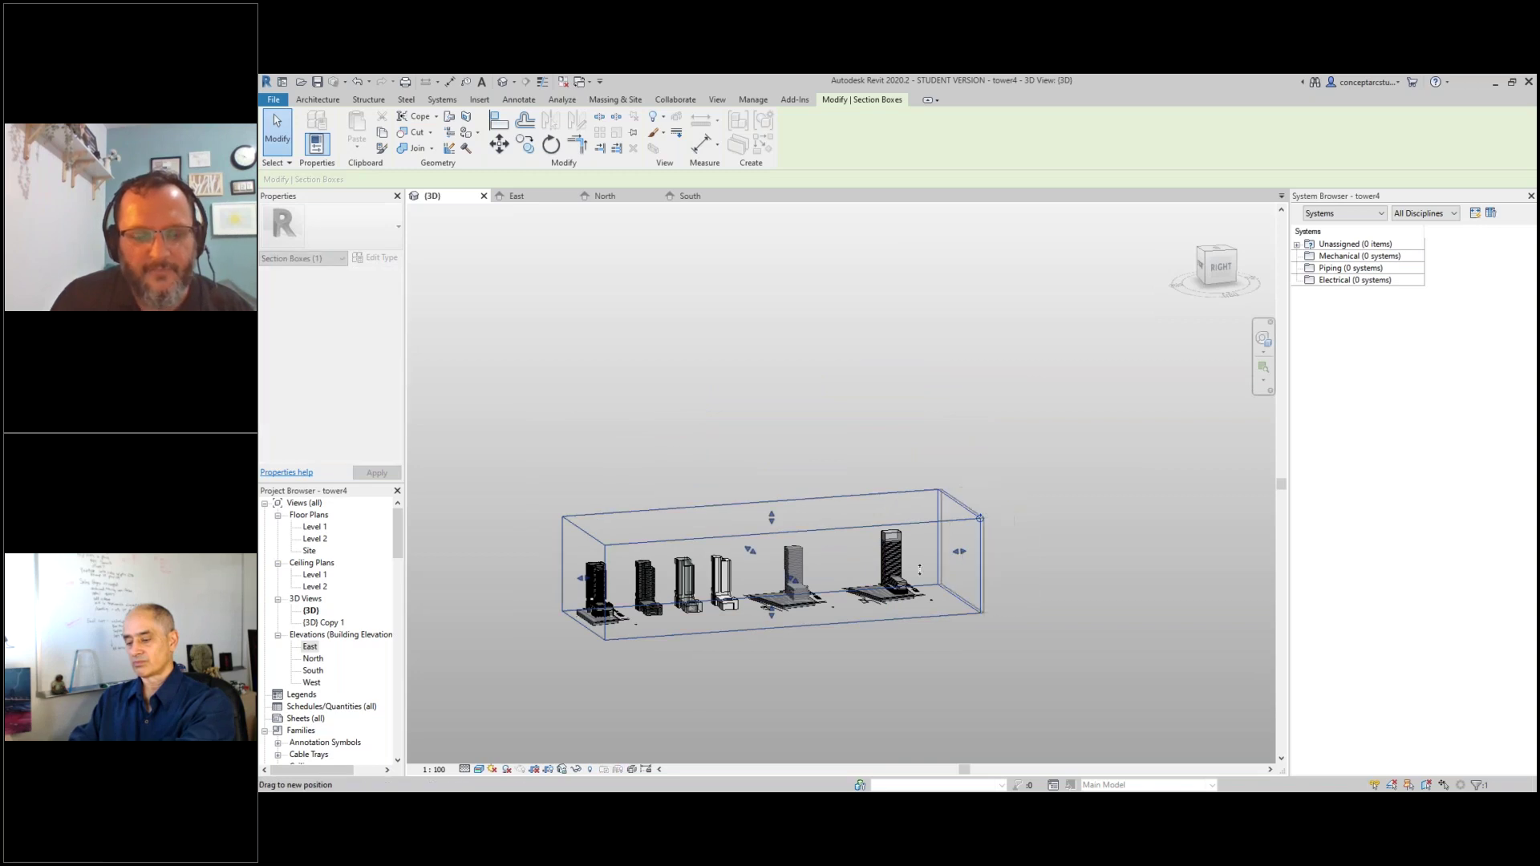
- Examine the row of tower studies, from the site mass through the white and glass masses to the floored version
{"action": "scroll", "coordinate": [745, 632], "scroll_direction": "up", "scroll_amount": 8}
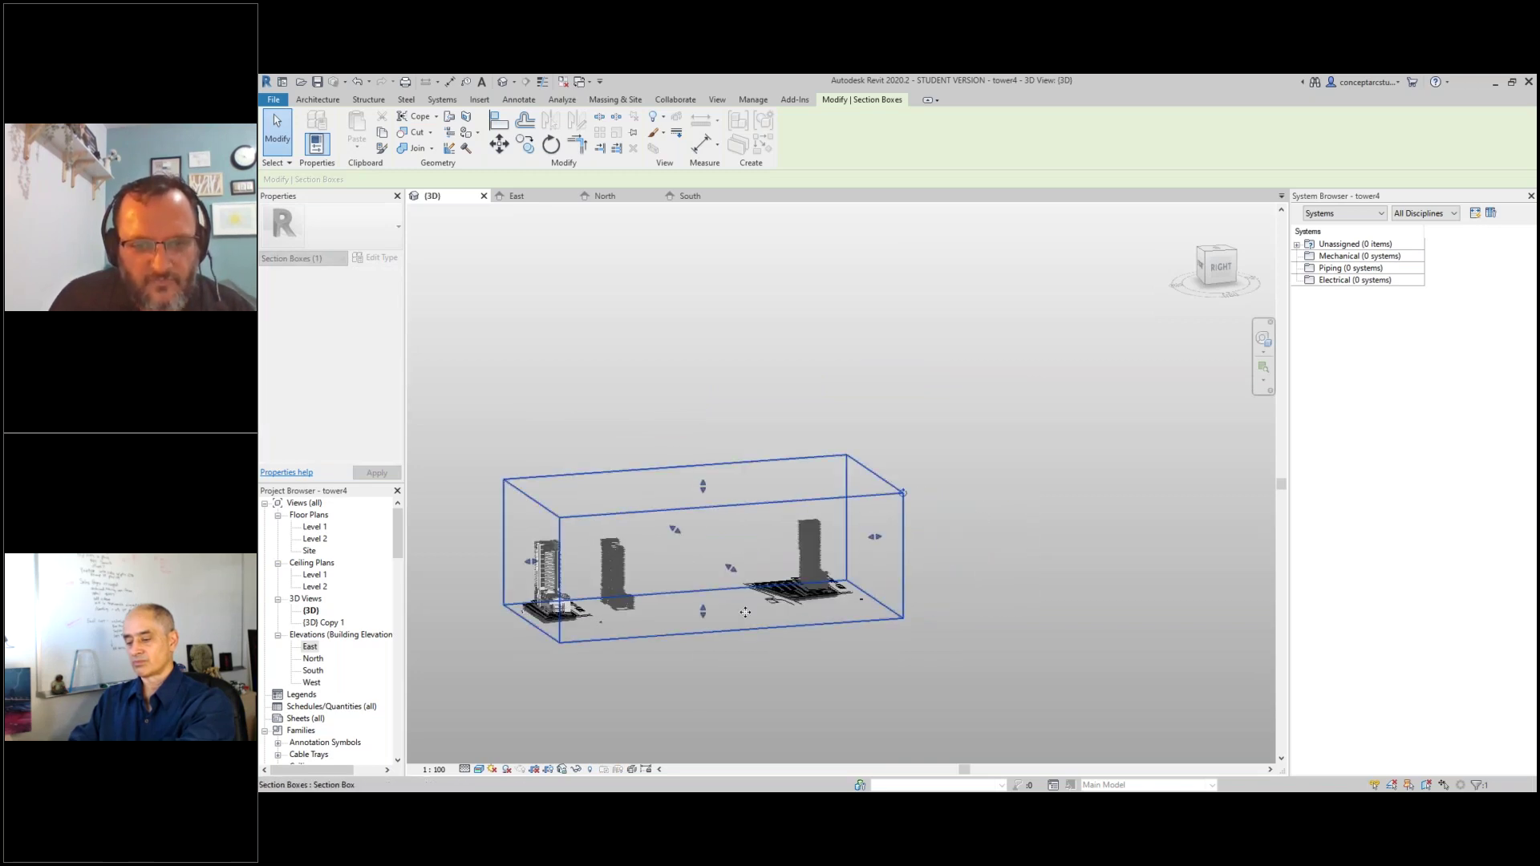
{"action": "middle_click_drag", "start_coordinate": [550, 576], "coordinate": [878, 578], "text": "shift"}
{"action": "scroll", "coordinate": [589, 540], "scroll_direction": "up", "scroll_amount": 6}
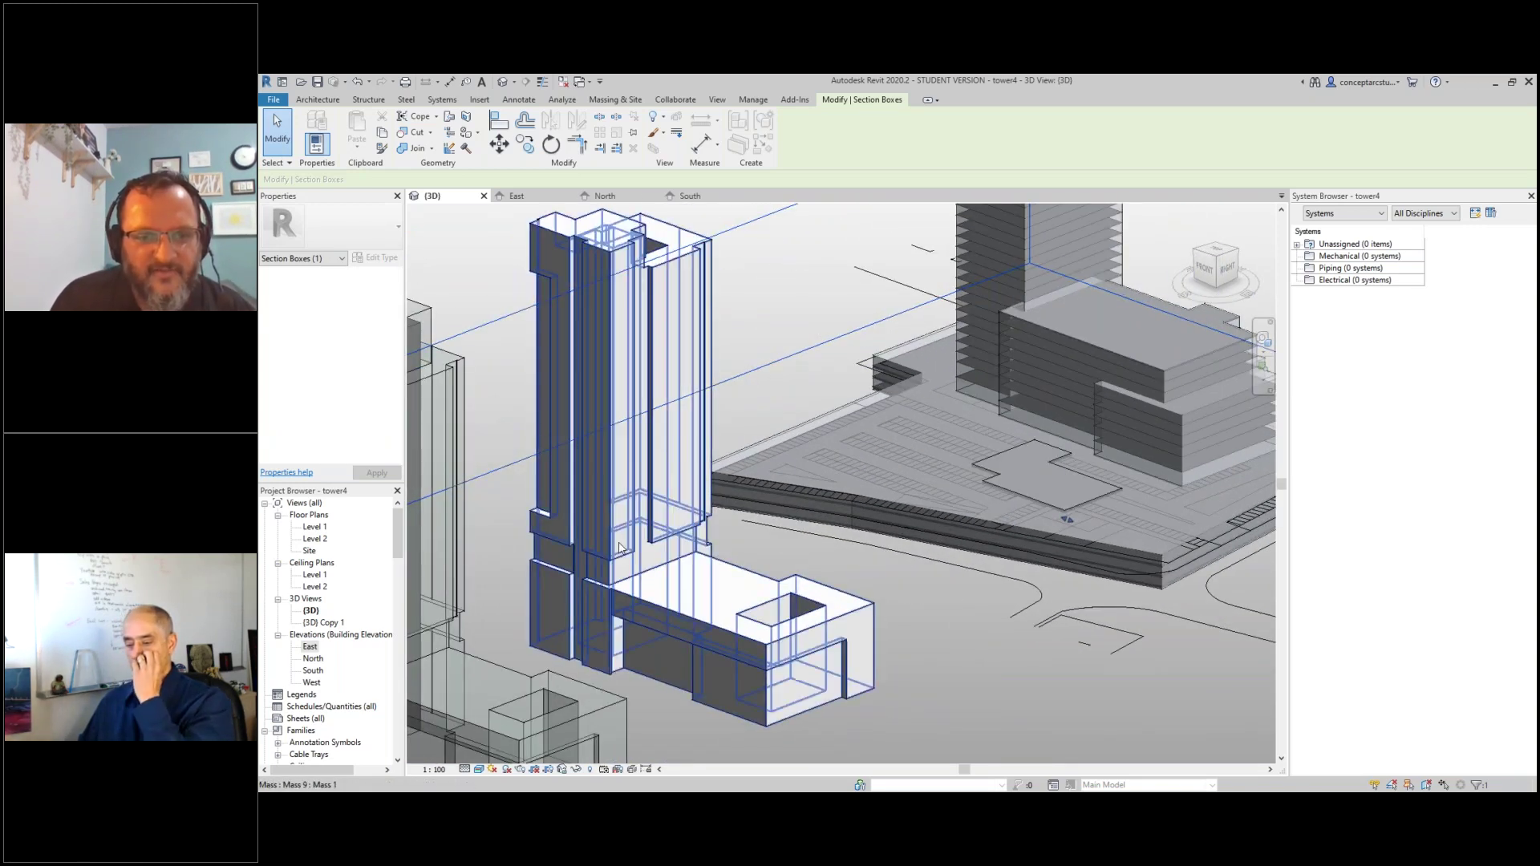
{"action": "scroll", "coordinate": [901, 426], "scroll_direction": "down", "scroll_amount": 6}
{"action": "scroll", "coordinate": [900, 422], "scroll_direction": "down", "scroll_amount": 2}
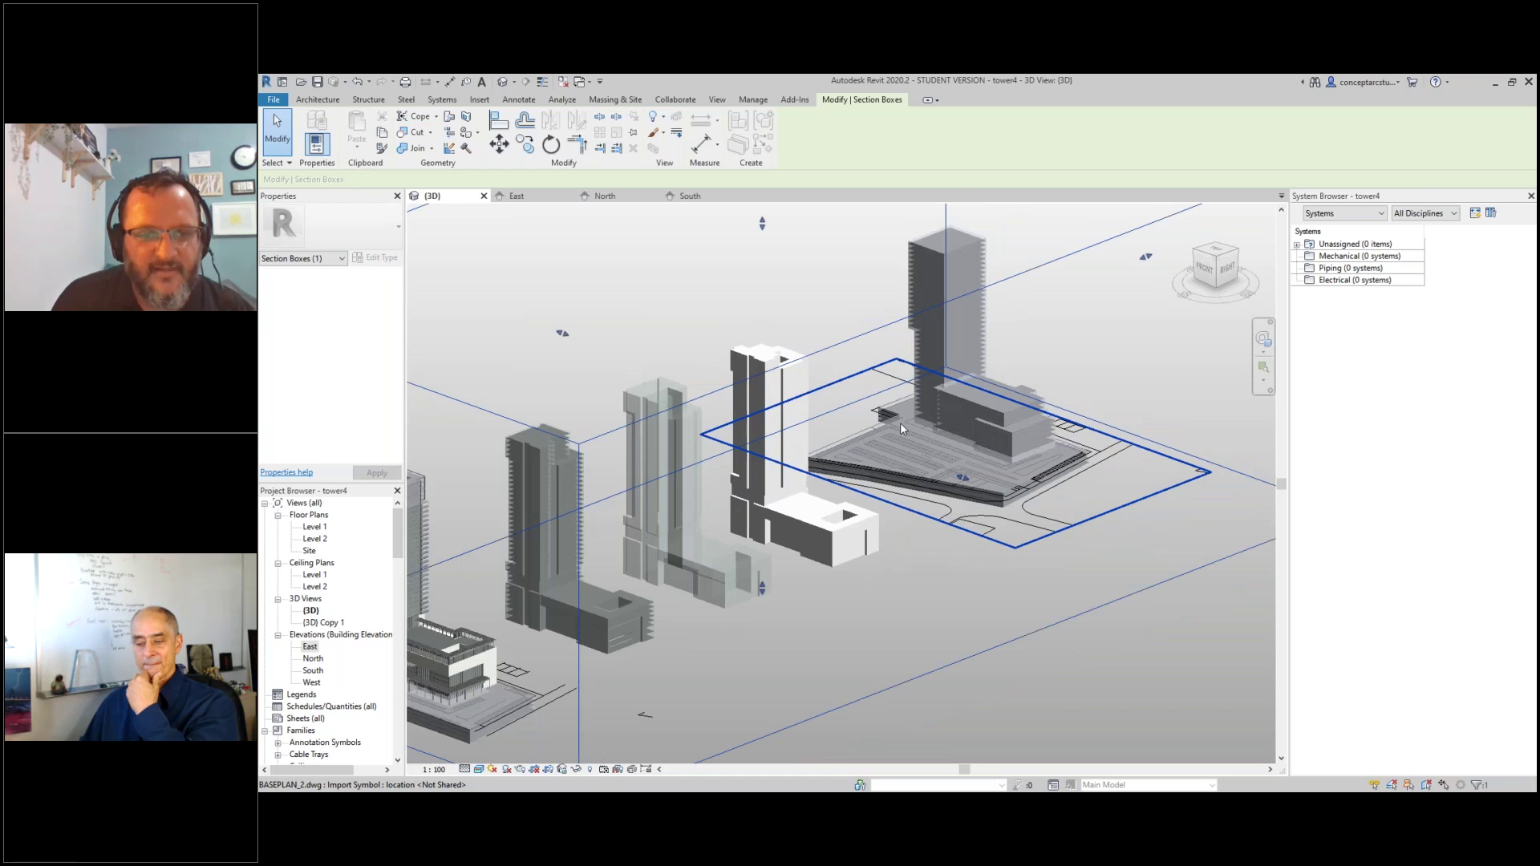
{"action": "scroll", "coordinate": [890, 433], "scroll_direction": "up", "scroll_amount": 5}
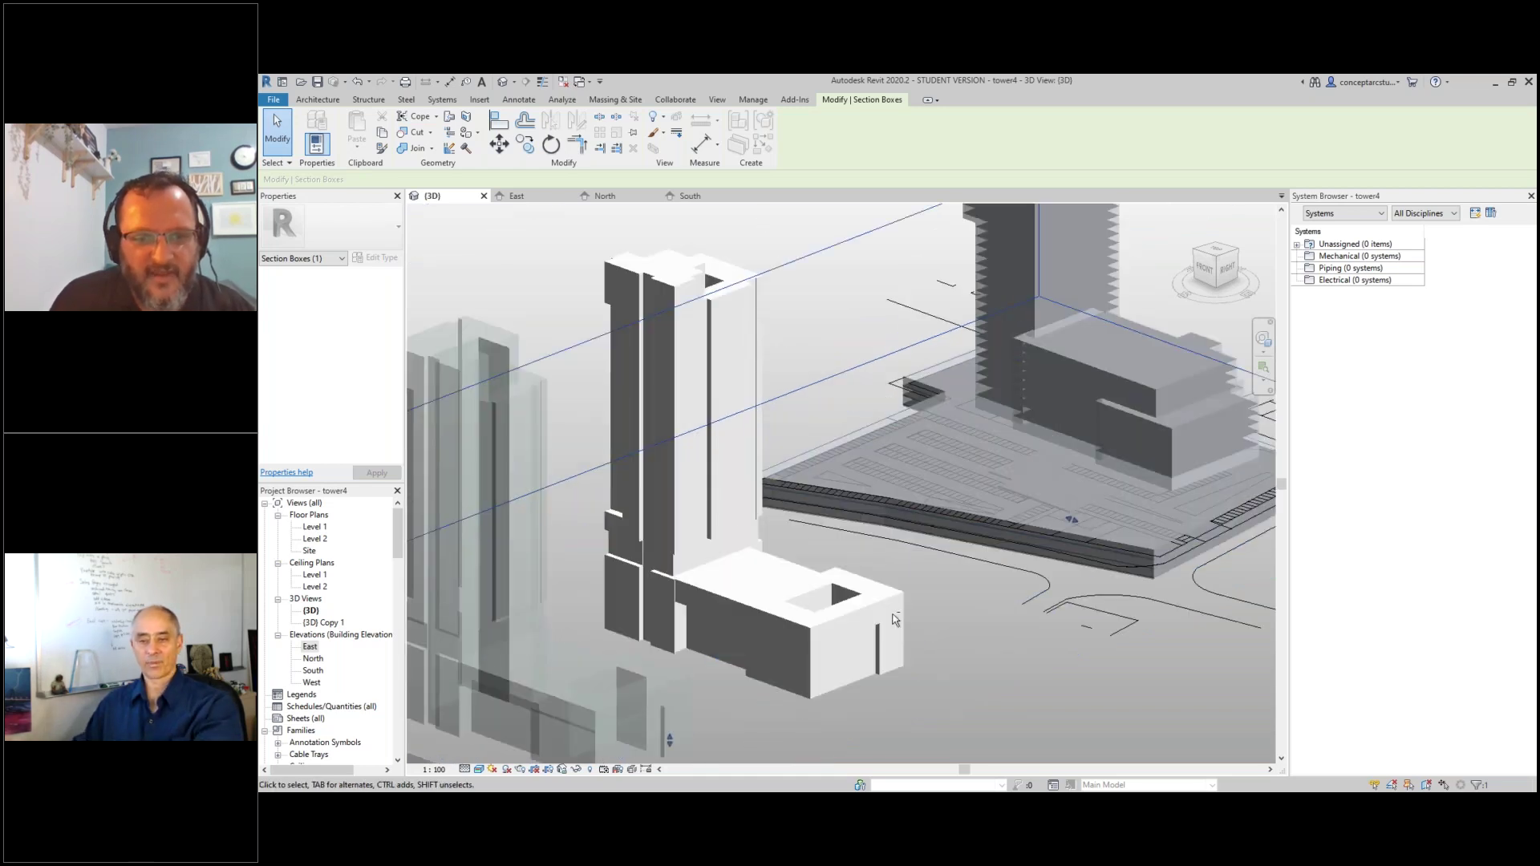
{"action": "middle_click_drag", "start_coordinate": [890, 433], "coordinate": [817, 648], "text": "shift"}
{"action": "scroll", "coordinate": [818, 648], "scroll_direction": "down", "scroll_amount": 8}
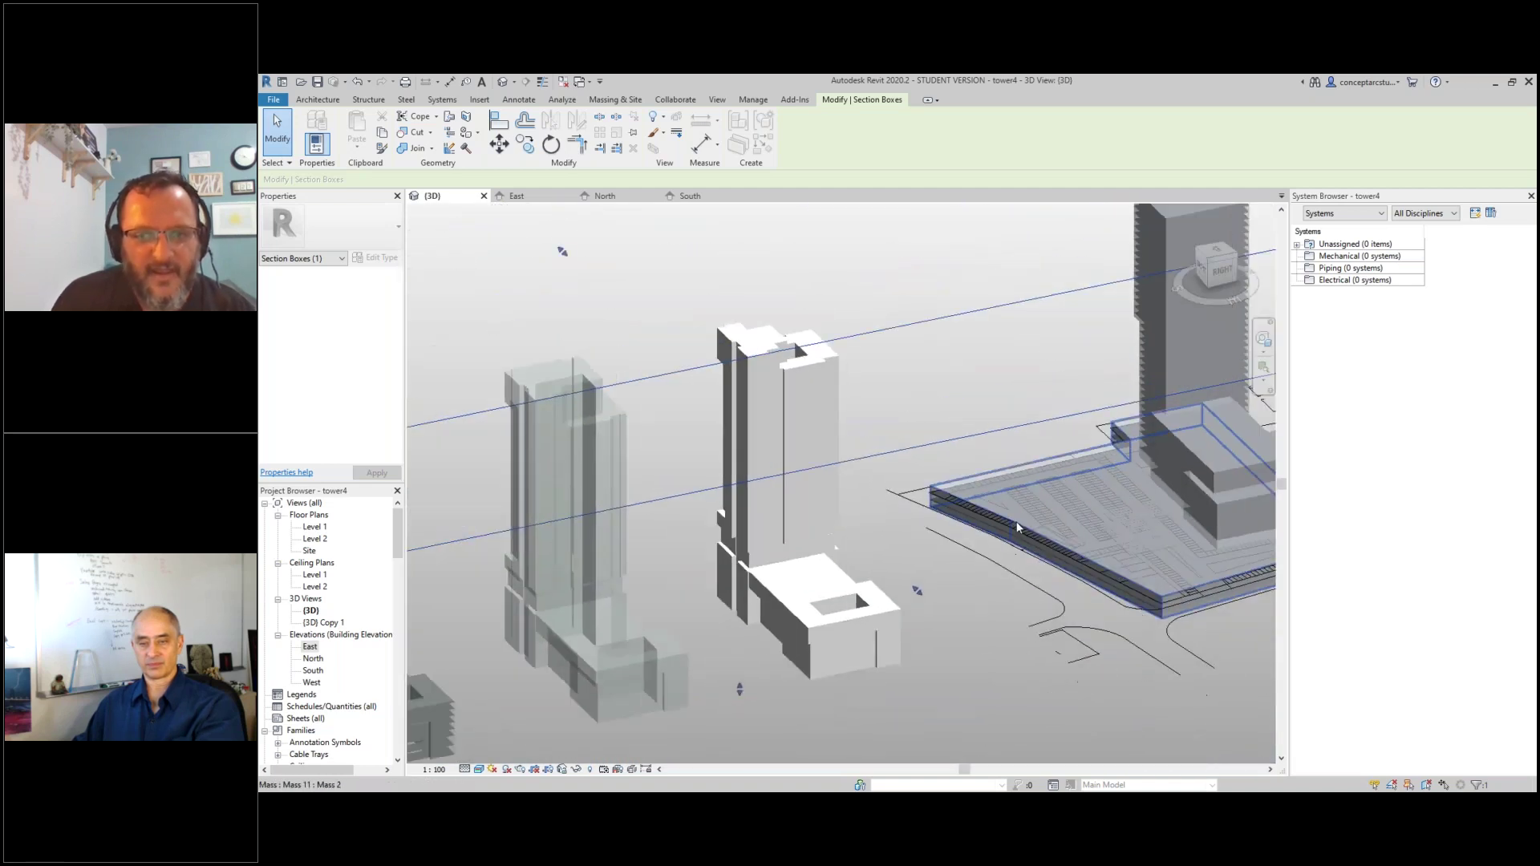
- Inspect the finished tower's facade, selecting the thicker_jason wall and comparing it with the curtain systems around the upper floors
{"action": "scroll", "coordinate": [567, 651], "scroll_direction": "up", "scroll_amount": 5}
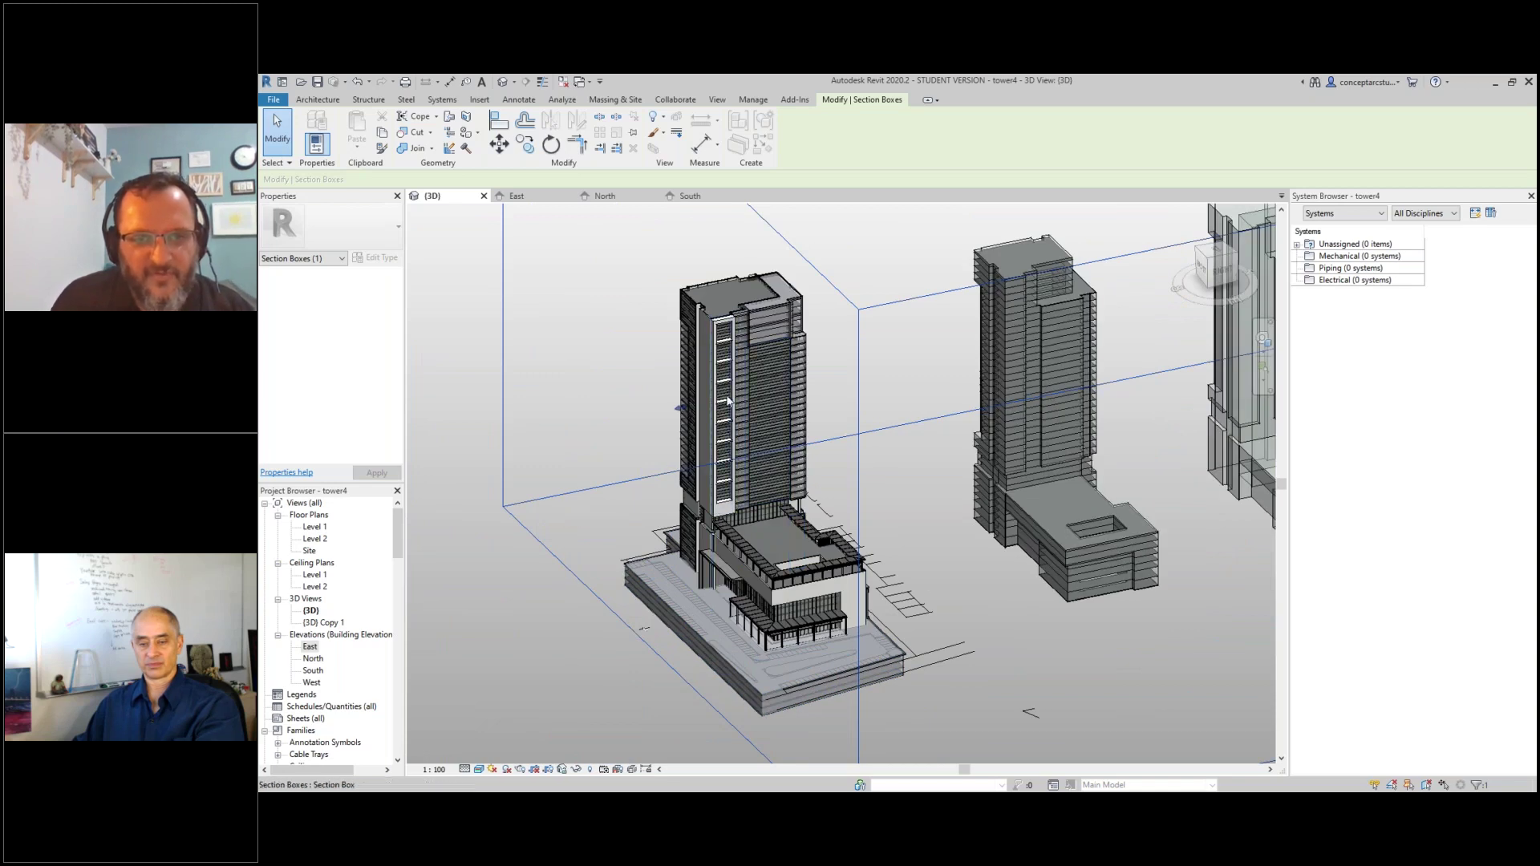
{"action": "scroll", "coordinate": [764, 349], "scroll_direction": "up", "scroll_amount": 6}
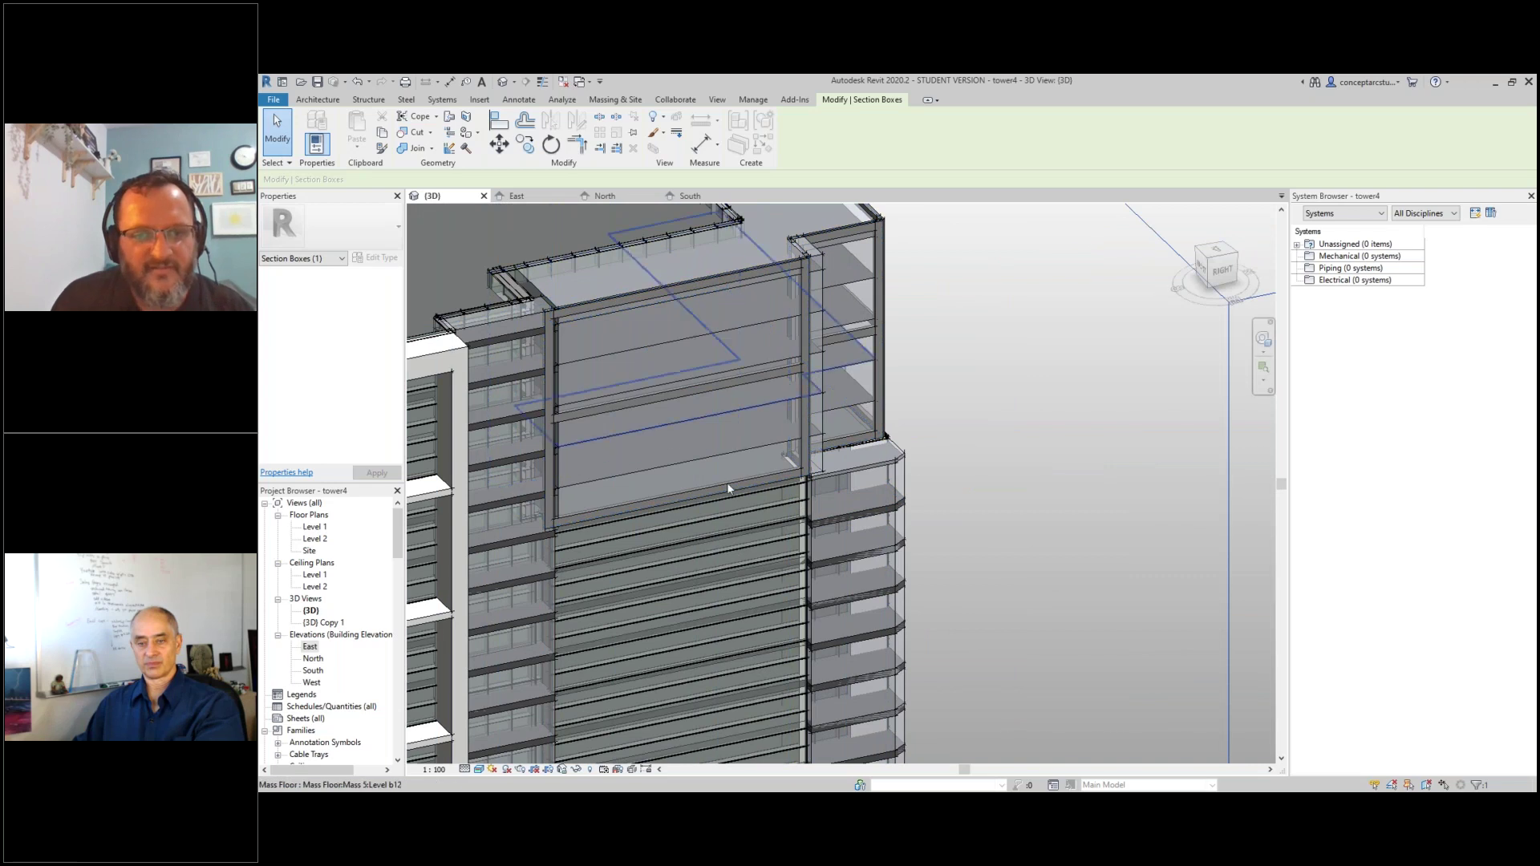
{"action": "scroll", "coordinate": [842, 355], "scroll_direction": "down", "scroll_amount": 4}
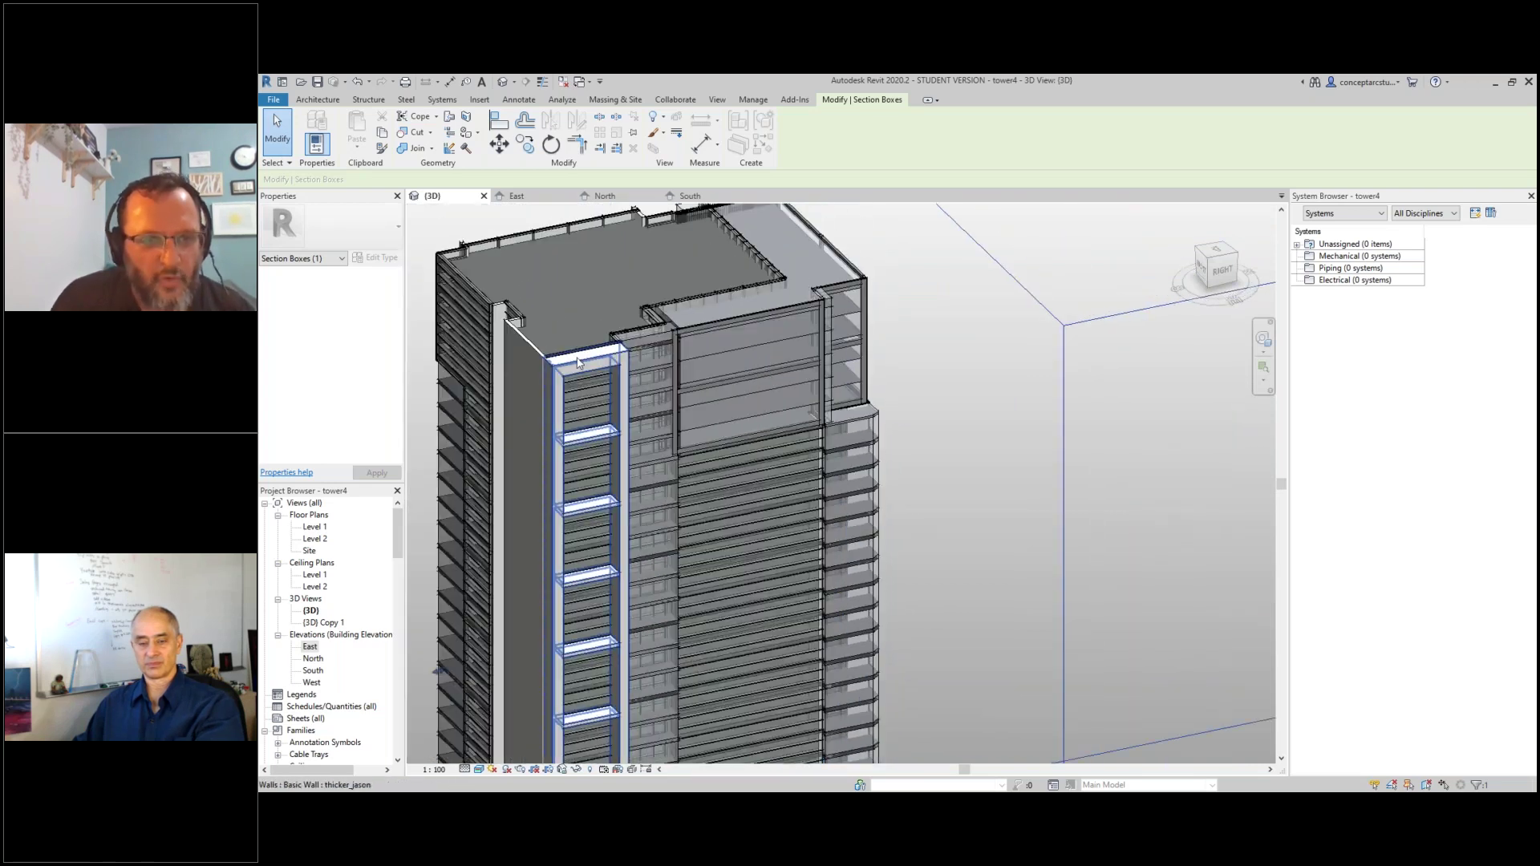
{"action": "left_click", "coordinate": [619, 433]}
{"action": "scroll", "coordinate": [629, 430], "scroll_direction": "up", "scroll_amount": 1}
{"action": "scroll", "coordinate": [698, 402], "scroll_direction": "down", "scroll_amount": 2}
{"action": "middle_click_drag", "start_coordinate": [709, 518], "coordinate": [811, 471], "text": "shift"}
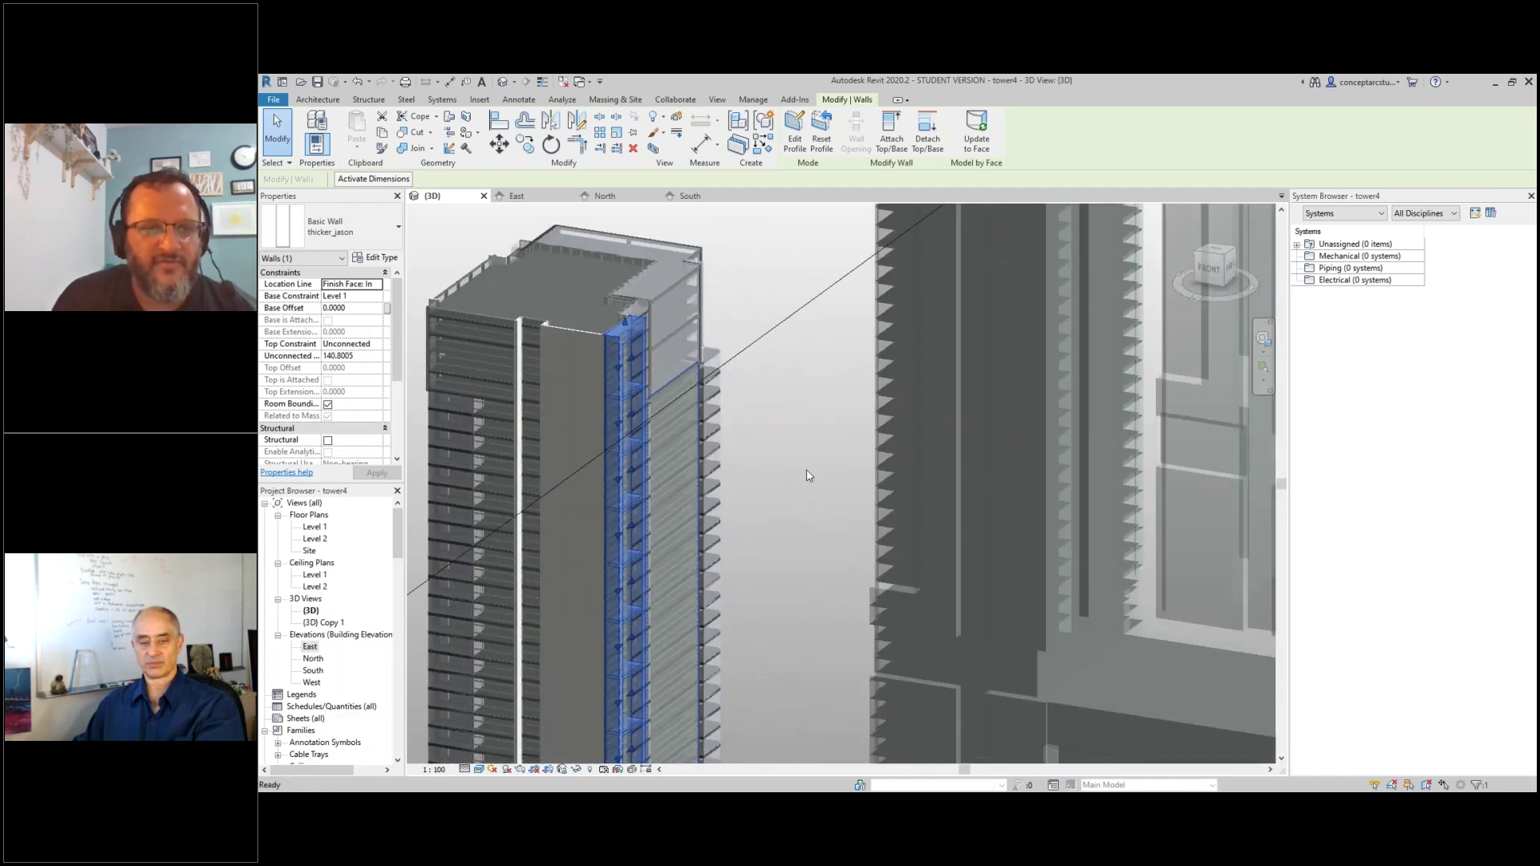
{"action": "middle_click_drag", "start_coordinate": [640, 416], "coordinate": [706, 478], "text": "shift"}
{"action": "scroll", "coordinate": [802, 466], "scroll_direction": "up", "scroll_amount": 5}
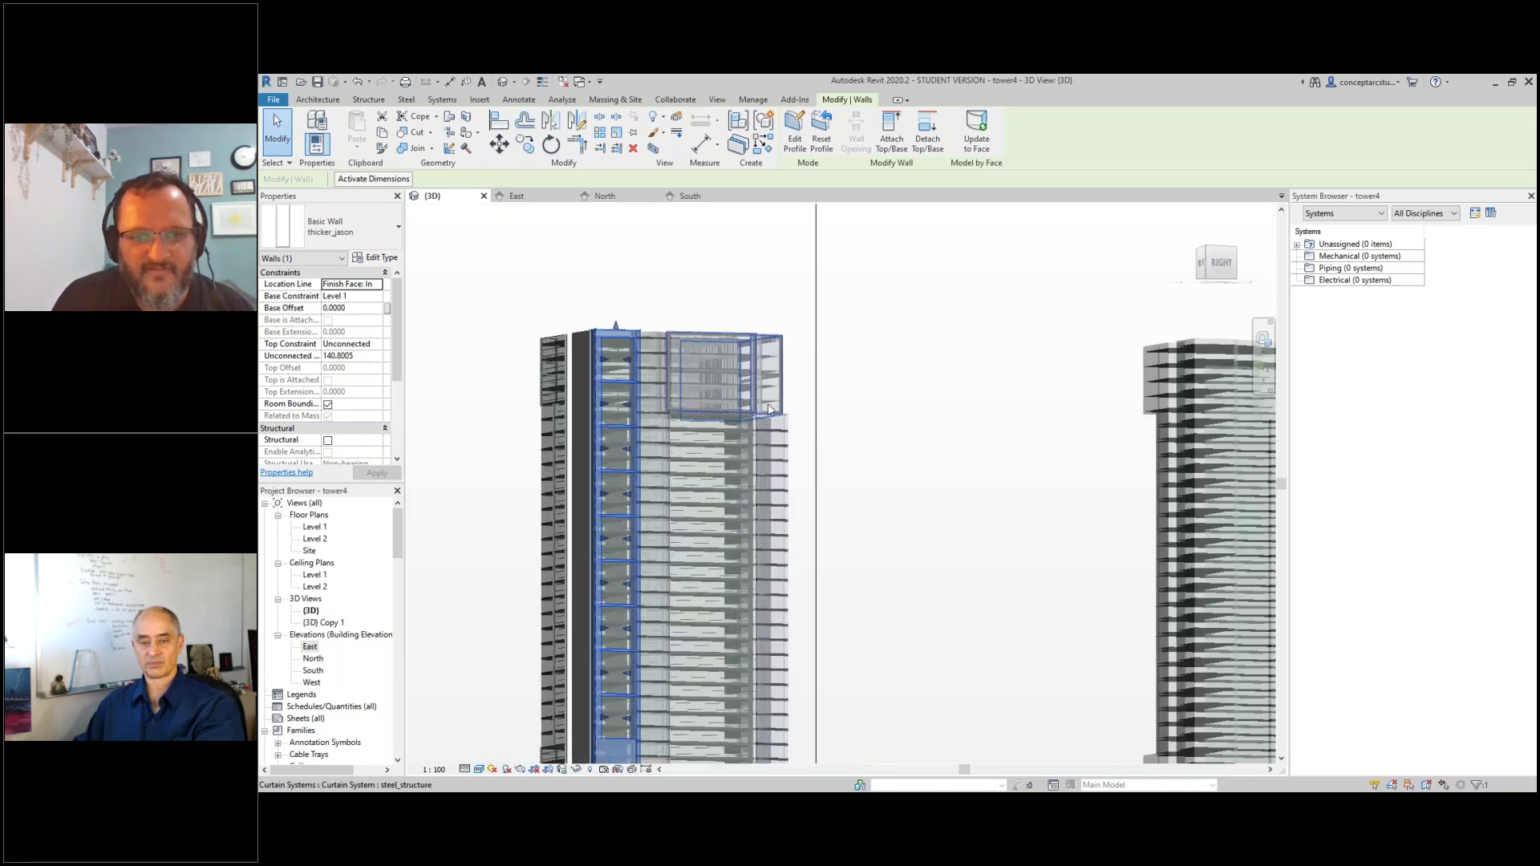
{"action": "scroll", "coordinate": [803, 465], "scroll_direction": "up", "scroll_amount": 3}
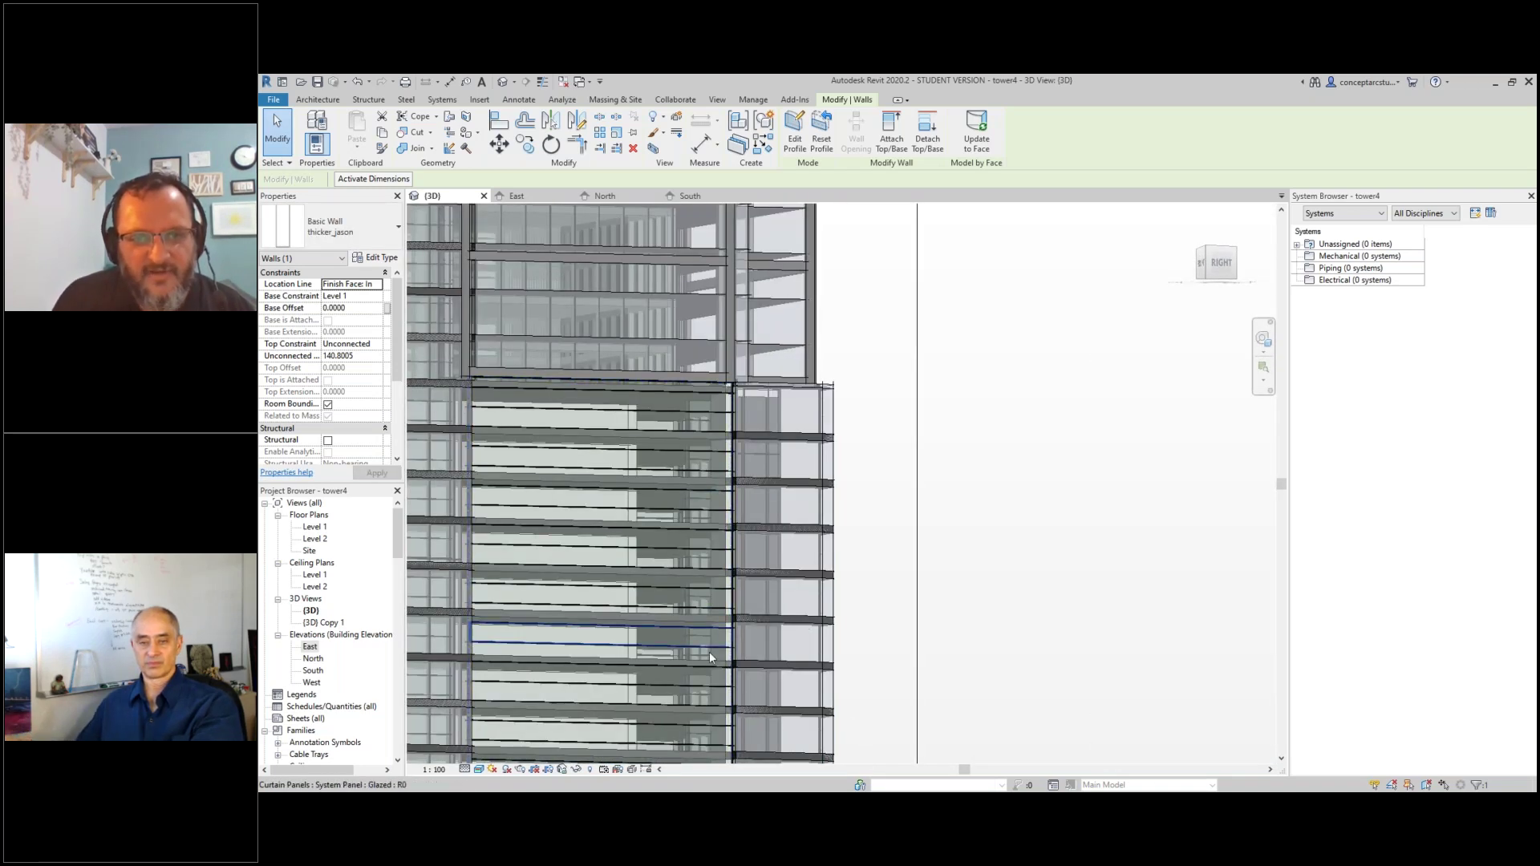
{"action": "scroll", "coordinate": [682, 320], "scroll_direction": "down", "scroll_amount": 6}
{"action": "middle_click_drag", "start_coordinate": [666, 277], "coordinate": [804, 606], "text": "shift"}
{"action": "scroll", "coordinate": [704, 575], "scroll_direction": "down", "scroll_amount": 8}
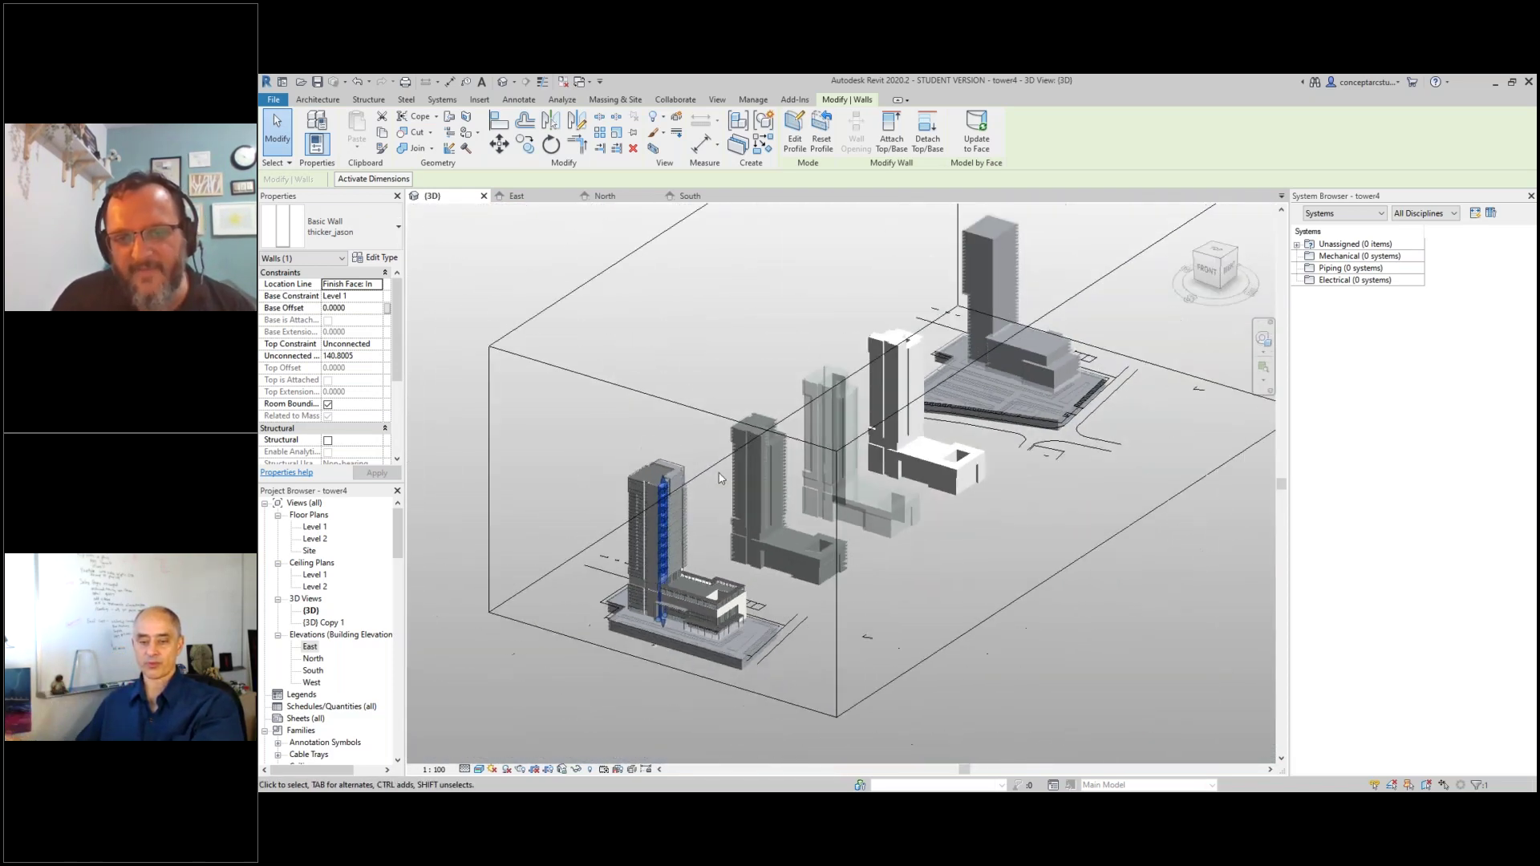
- Shorten the section box so it encloses only the white mass tower and the tower on the site base
{"action": "middle_click_drag", "start_coordinate": [704, 574], "coordinate": [723, 611], "text": "shift"}
{"action": "left_click", "coordinate": [723, 612]}
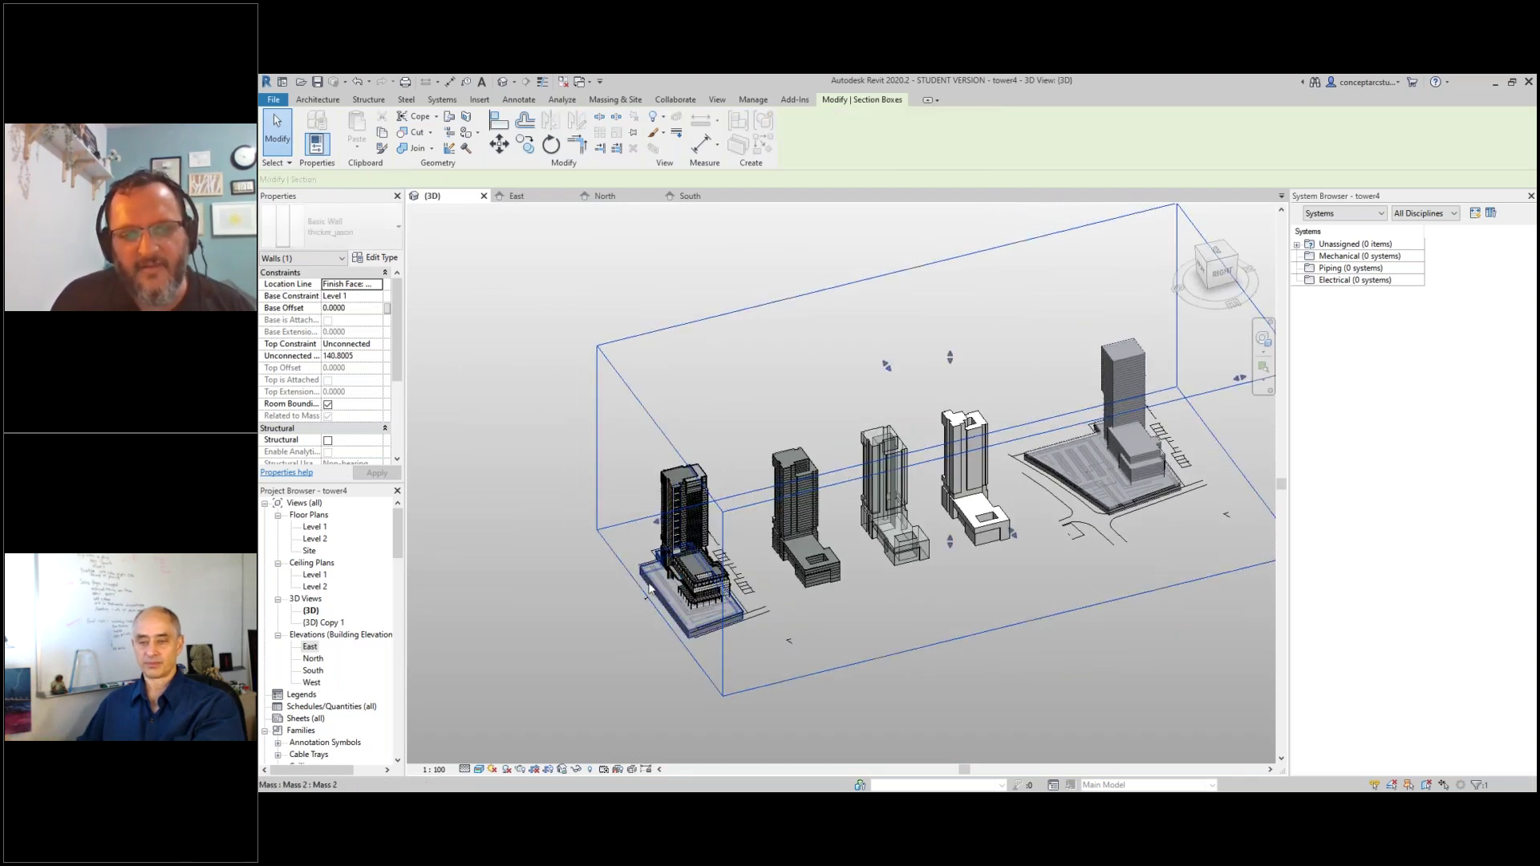
{"action": "mouse_move", "coordinate": [658, 525]}
{"action": "left_mouse_down"}
{"action": "mouse_move", "coordinate": [698, 507]}
{"action": "mouse_move", "coordinate": [674, 535]}
{"action": "left_mouse_up"}
{"action": "scroll", "coordinate": [673, 535], "scroll_direction": "down", "scroll_amount": 2}
{"action": "scroll", "coordinate": [1180, 447], "scroll_direction": "up", "scroll_amount": 2}
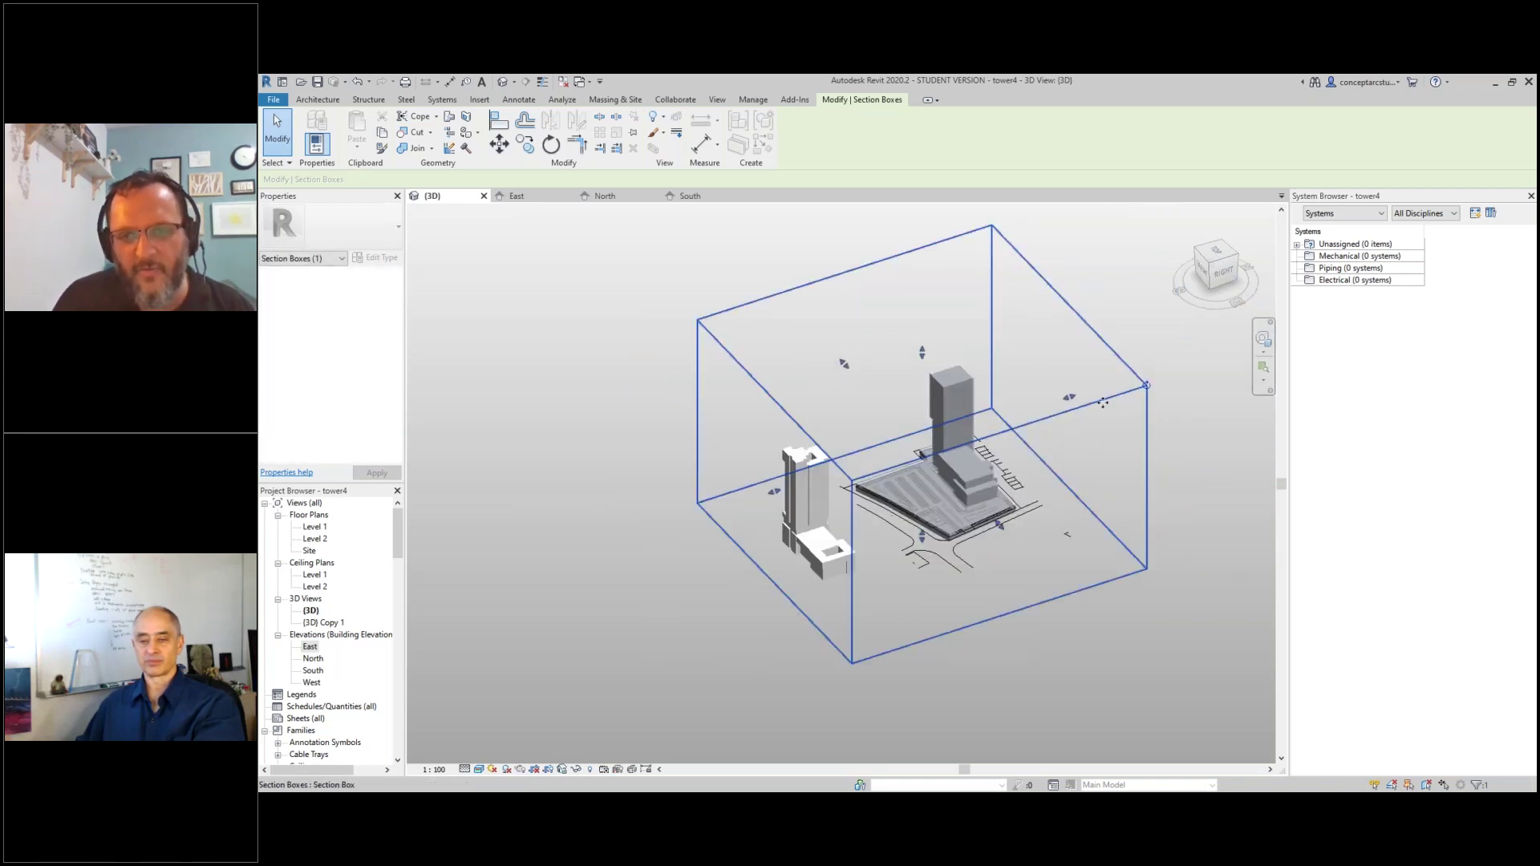
- Resize the section box along the row to enclose the floored, glass and white towers together with the site model
{"action": "left_click_drag", "start_coordinate": [773, 491], "coordinate": [855, 478]}
{"action": "middle_click_drag", "start_coordinate": [683, 399], "coordinate": [447, 457], "text": "shift"}
{"action": "left_click_drag", "start_coordinate": [766, 484], "coordinate": [573, 509]}
{"action": "left_click_drag", "start_coordinate": [880, 467], "coordinate": [1093, 440]}
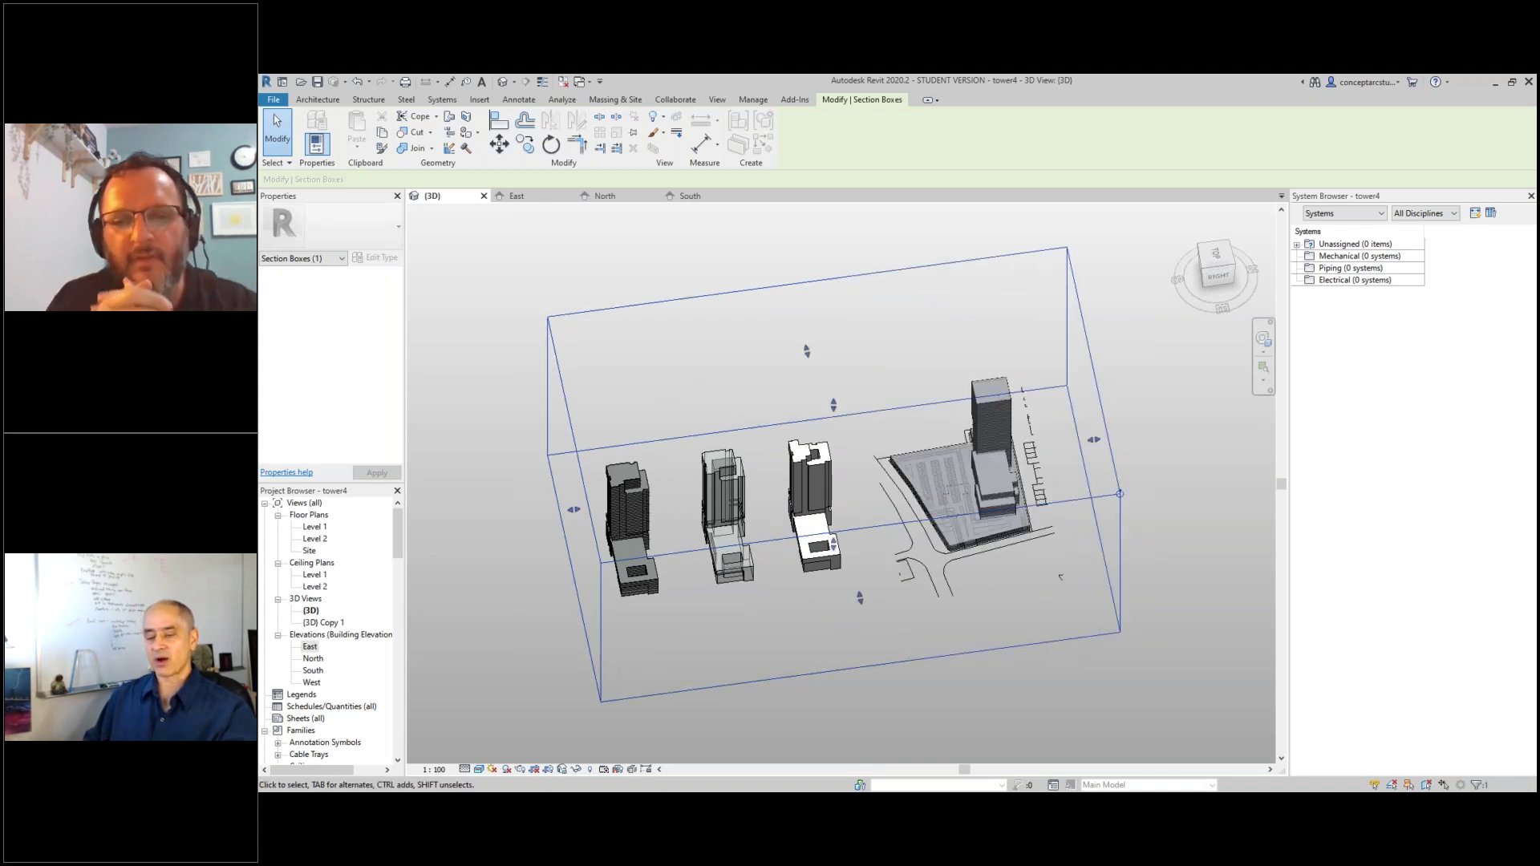
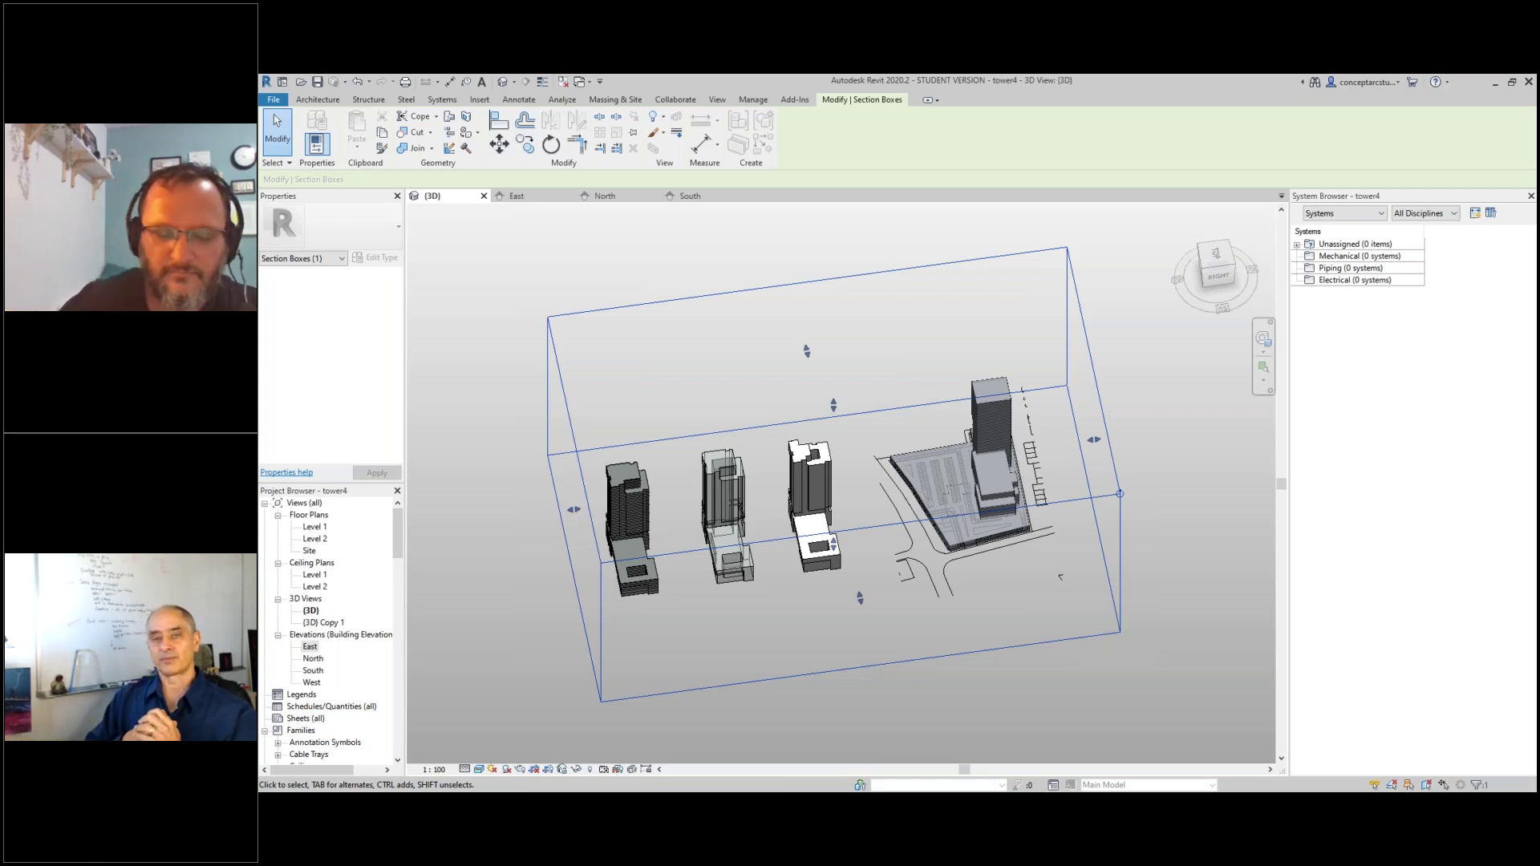
- Shrink the section box so it encloses only the tower mass on its site base
{"action": "left_click_drag", "start_coordinate": [574, 511], "coordinate": [873, 468]}
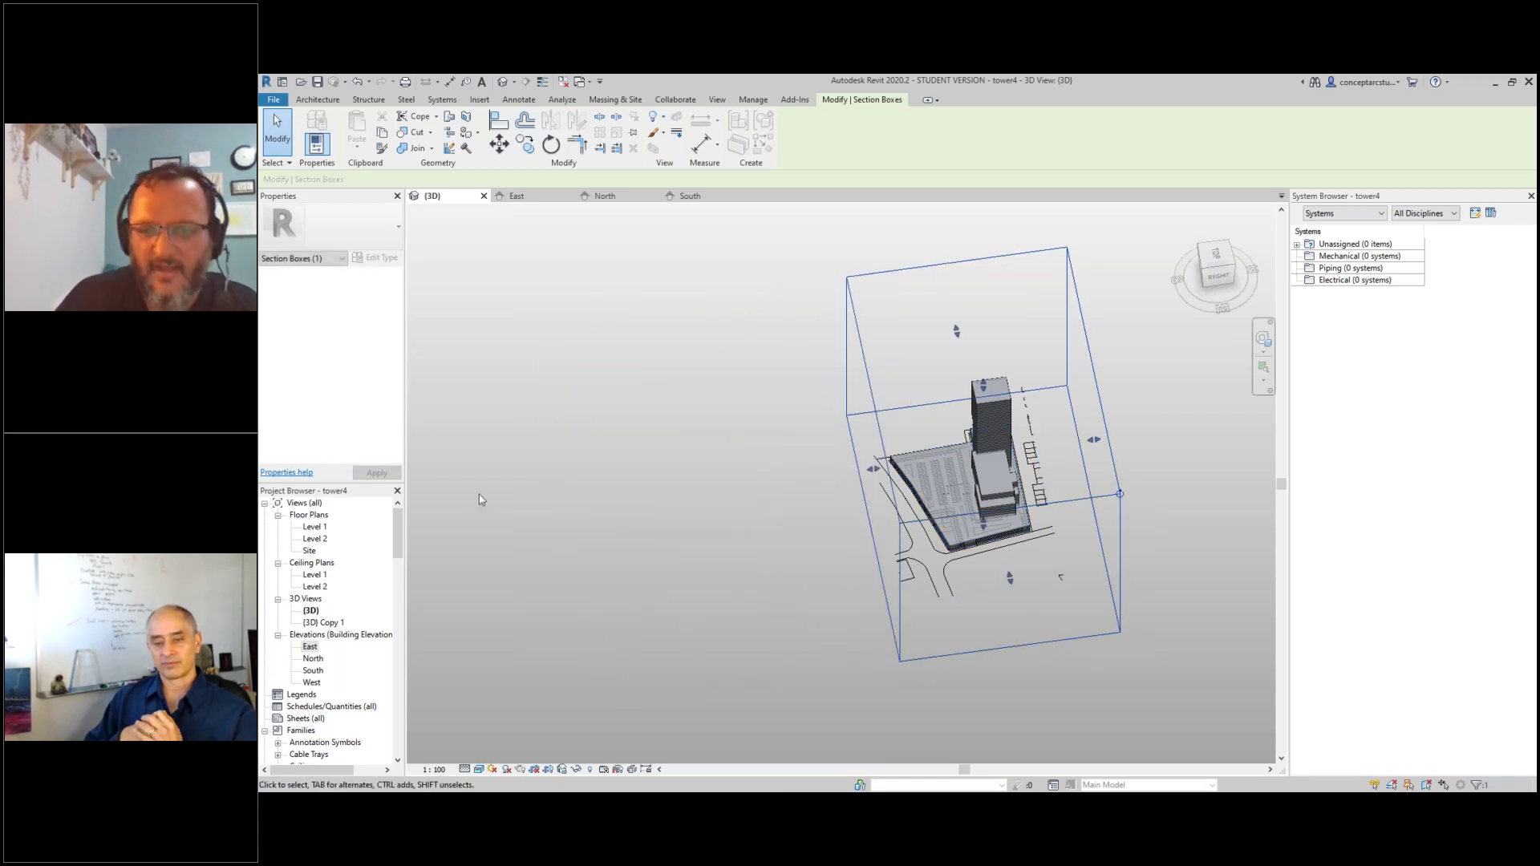
{"action": "middle_click_drag", "start_coordinate": [785, 526], "coordinate": [1033, 515], "text": "shift"}
{"action": "scroll", "coordinate": [1033, 516], "scroll_direction": "up", "scroll_amount": 4}
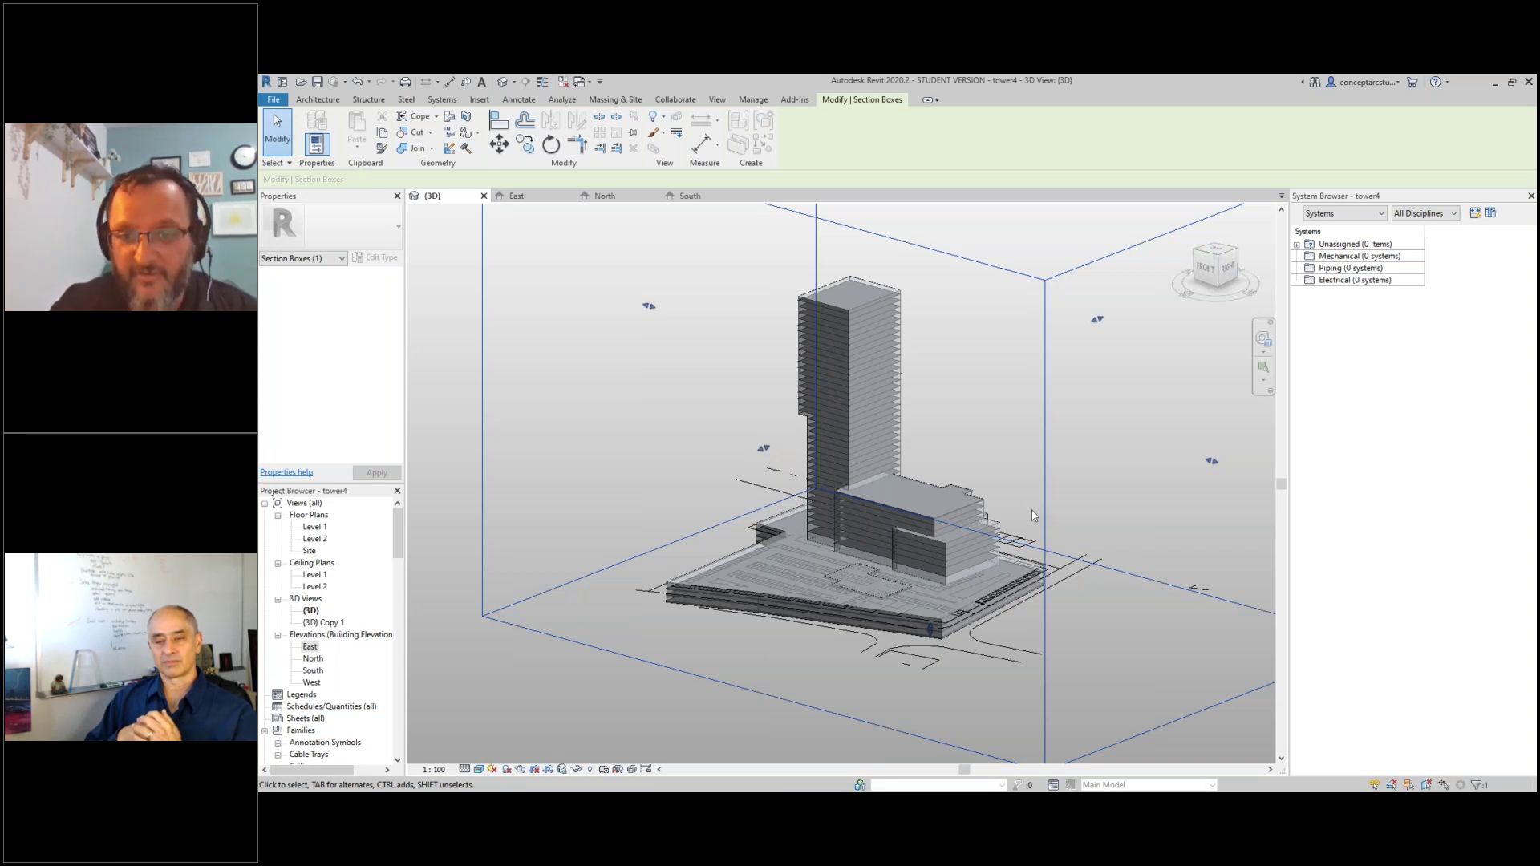
{"action": "scroll", "coordinate": [1032, 516], "scroll_direction": "down", "scroll_amount": 3}
{"action": "scroll", "coordinate": [947, 409], "scroll_direction": "up", "scroll_amount": 5}
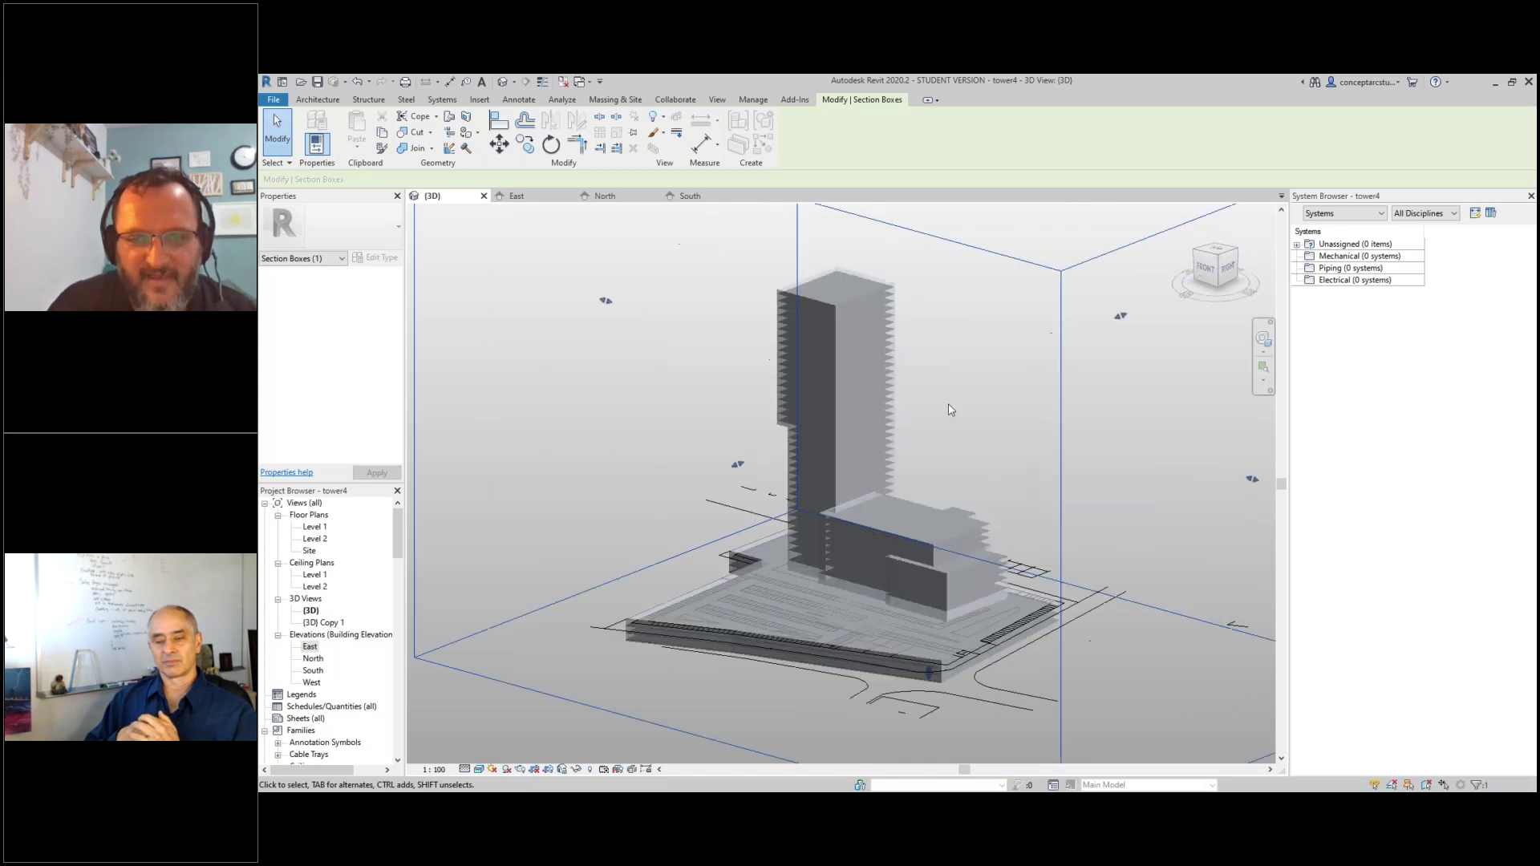
{"action": "scroll", "coordinate": [887, 411], "scroll_direction": "down", "scroll_amount": 2}
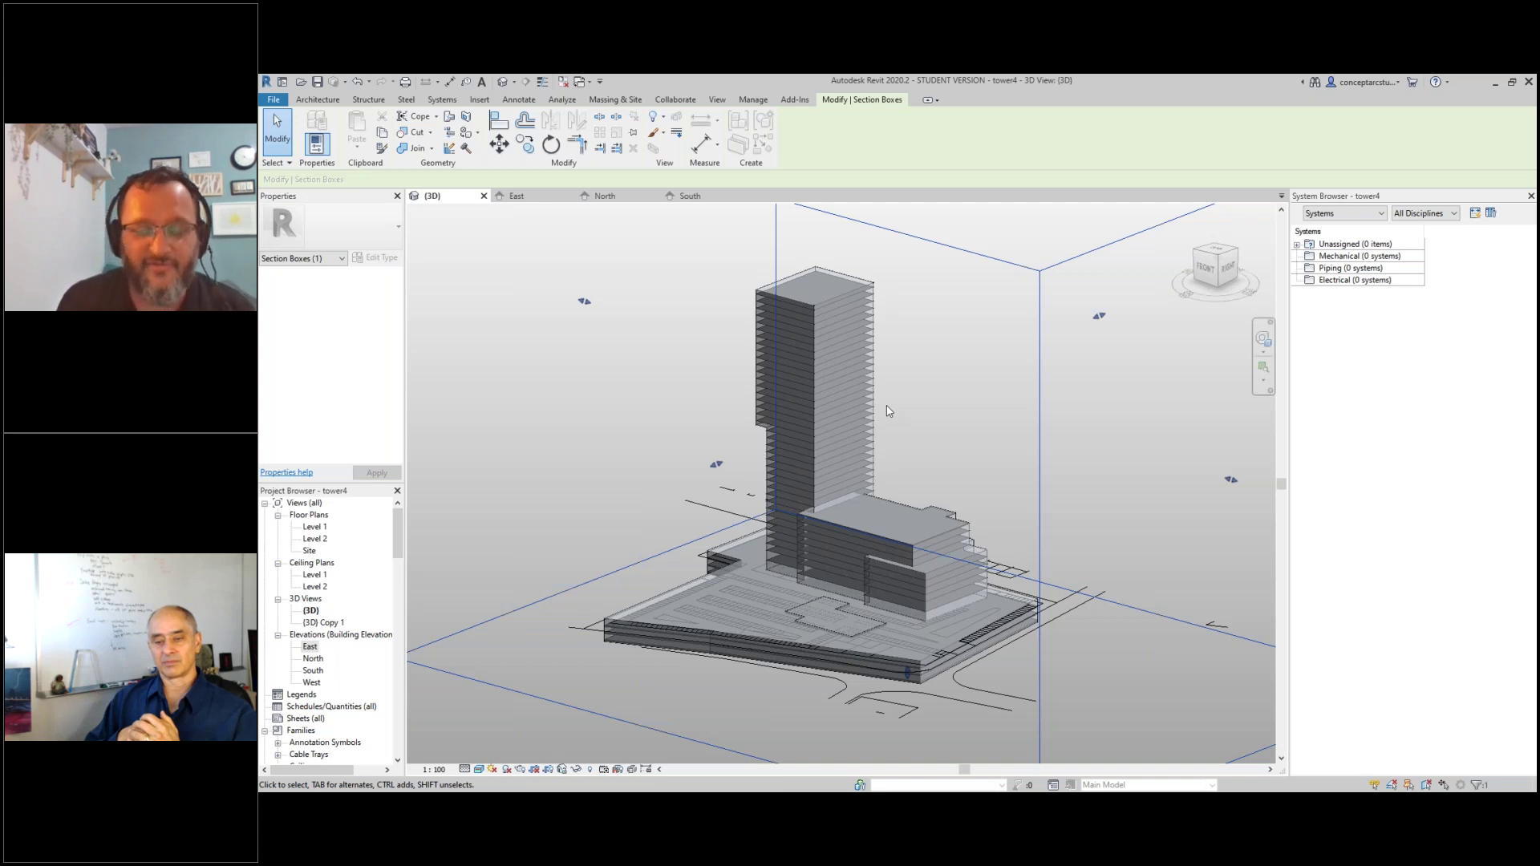
{"action": "scroll", "coordinate": [889, 405], "scroll_direction": "down", "scroll_amount": 3}
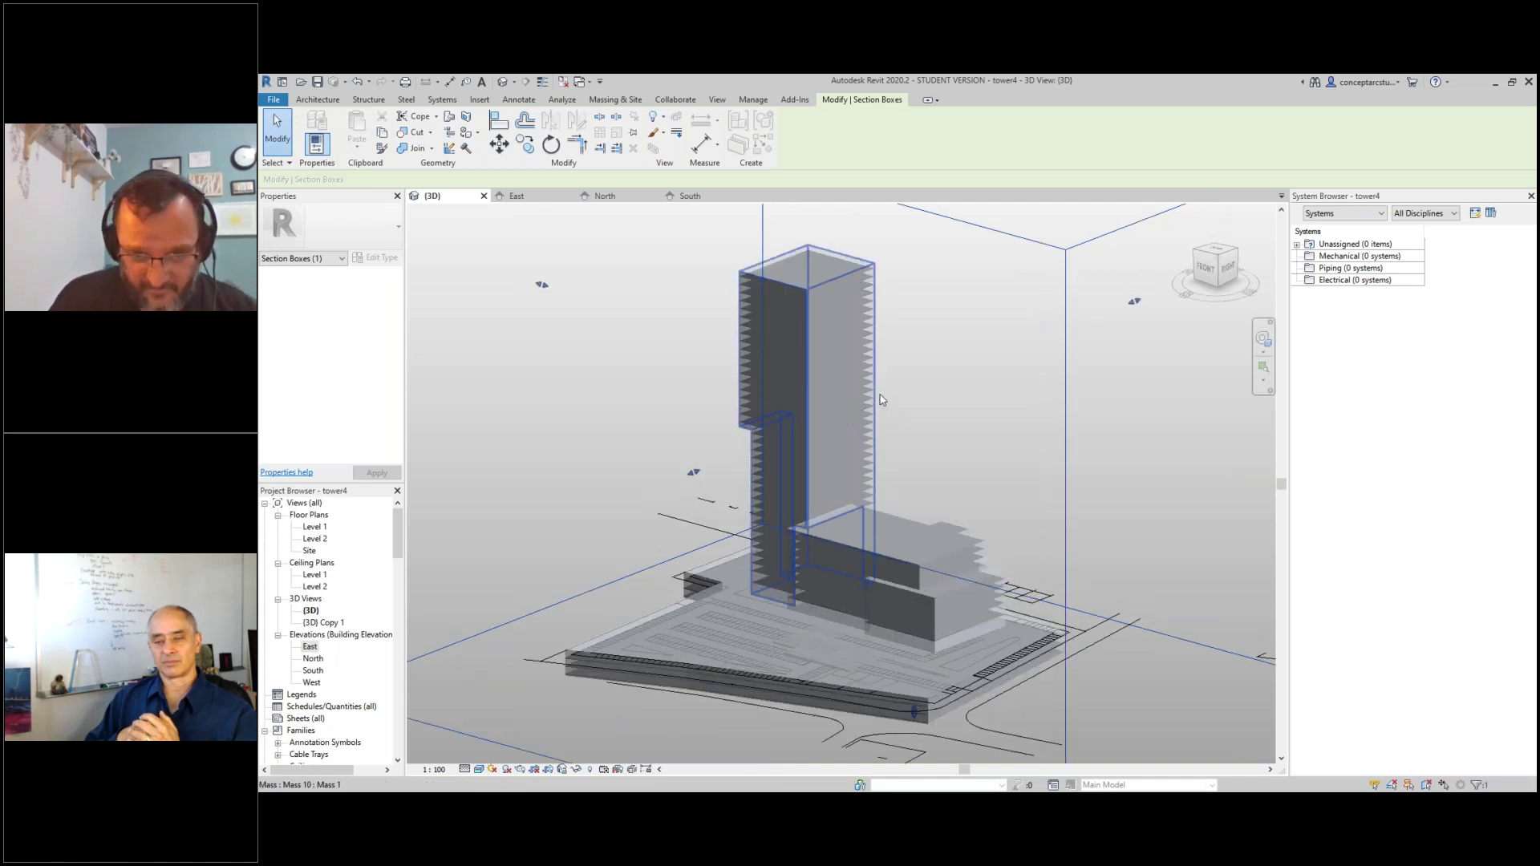
- Try extending the section box to take in the white and glass towers, and undo the extension
{"action": "middle_click_drag", "start_coordinate": [900, 394], "coordinate": [804, 479], "text": "shift"}
{"action": "scroll", "coordinate": [797, 467], "scroll_direction": "up", "scroll_amount": 1}
{"action": "left_click_drag", "start_coordinate": [794, 463], "coordinate": [616, 534]}
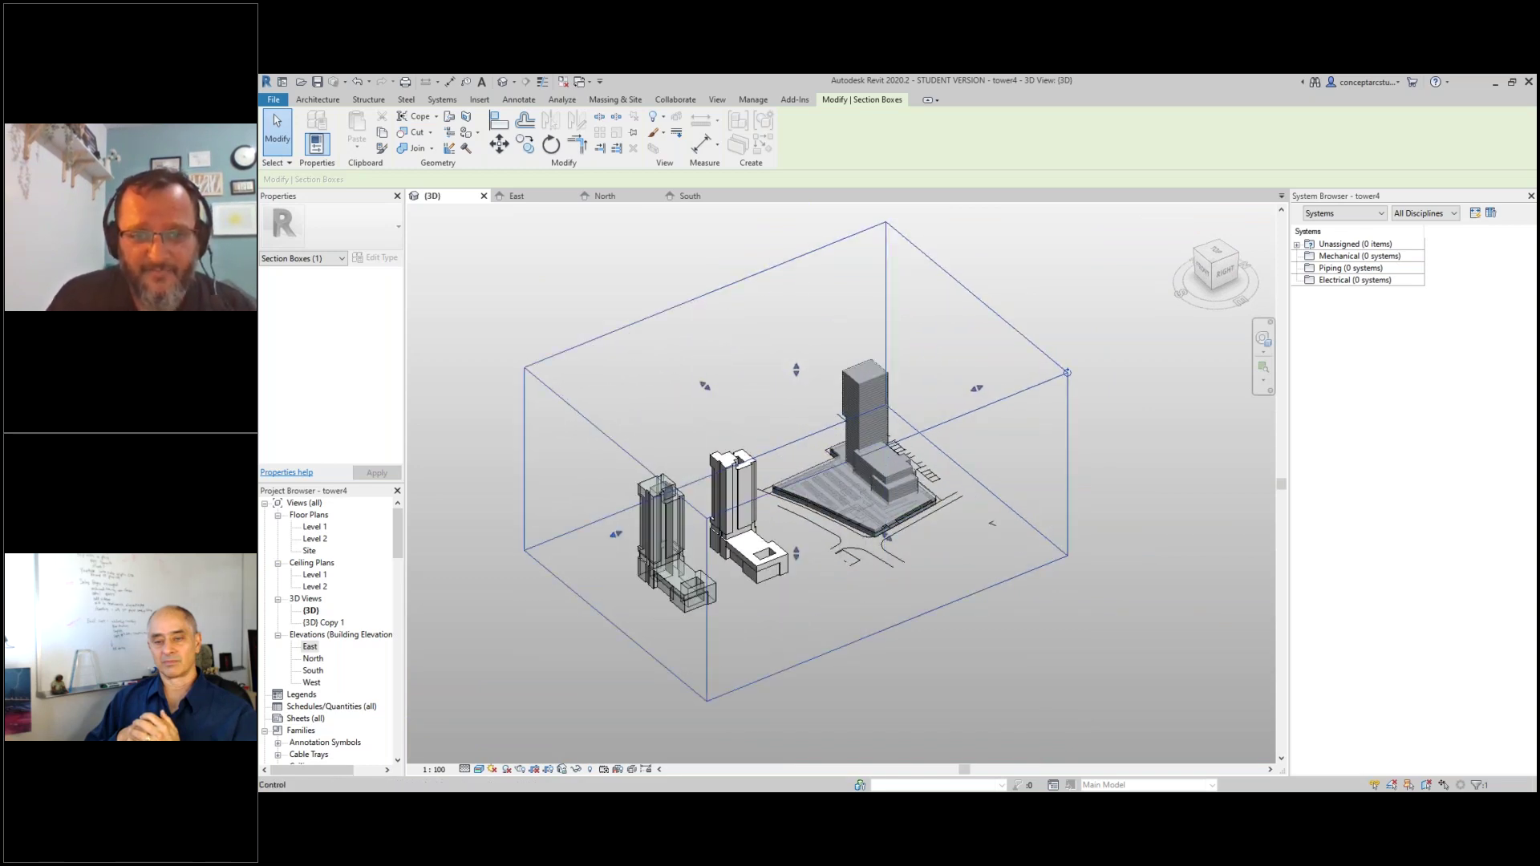
{"action": "key", "text": "ctrl+z"}
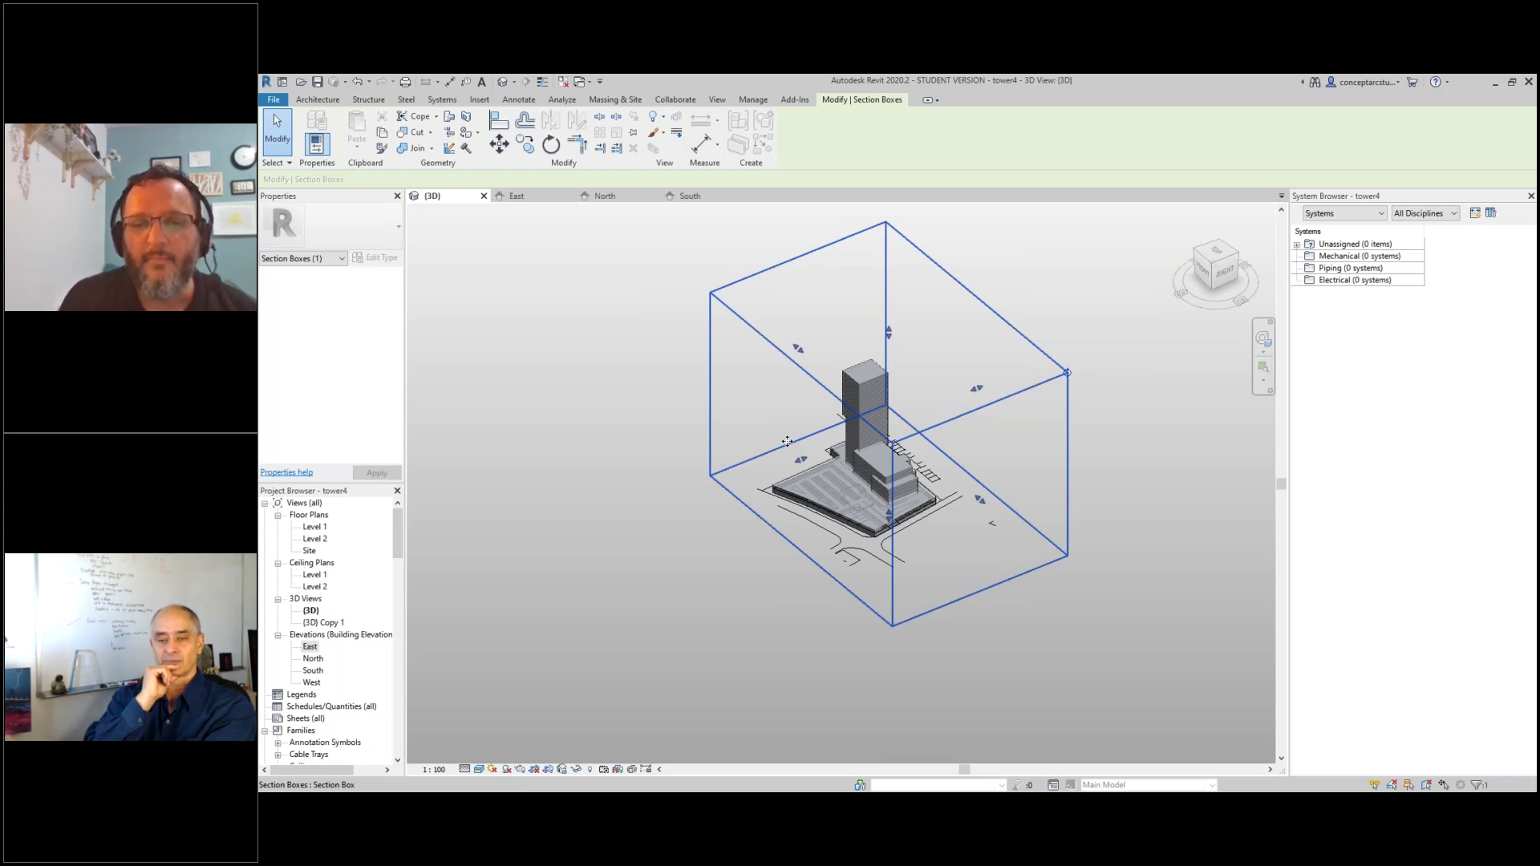
{"action": "scroll", "coordinate": [878, 383], "scroll_direction": "up", "scroll_amount": 3}
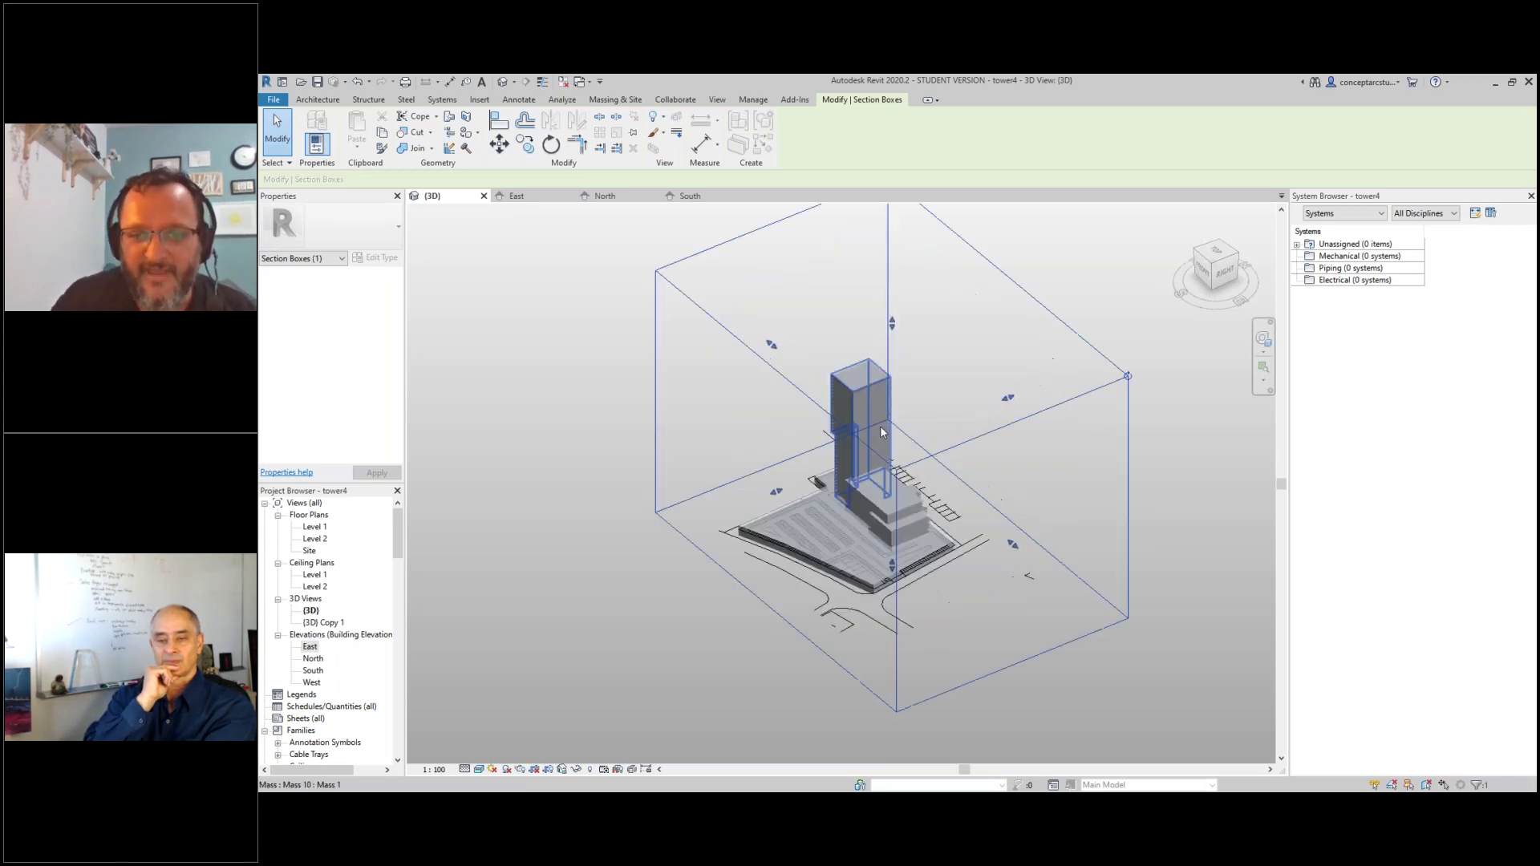
- Deselect the section box, select the podium mass of the tower and stretch its upper end slightly outward
{"action": "middle_click_drag", "start_coordinate": [833, 554], "coordinate": [906, 520], "text": "shift"}
{"action": "scroll", "coordinate": [907, 520], "scroll_direction": "up", "scroll_amount": 6}
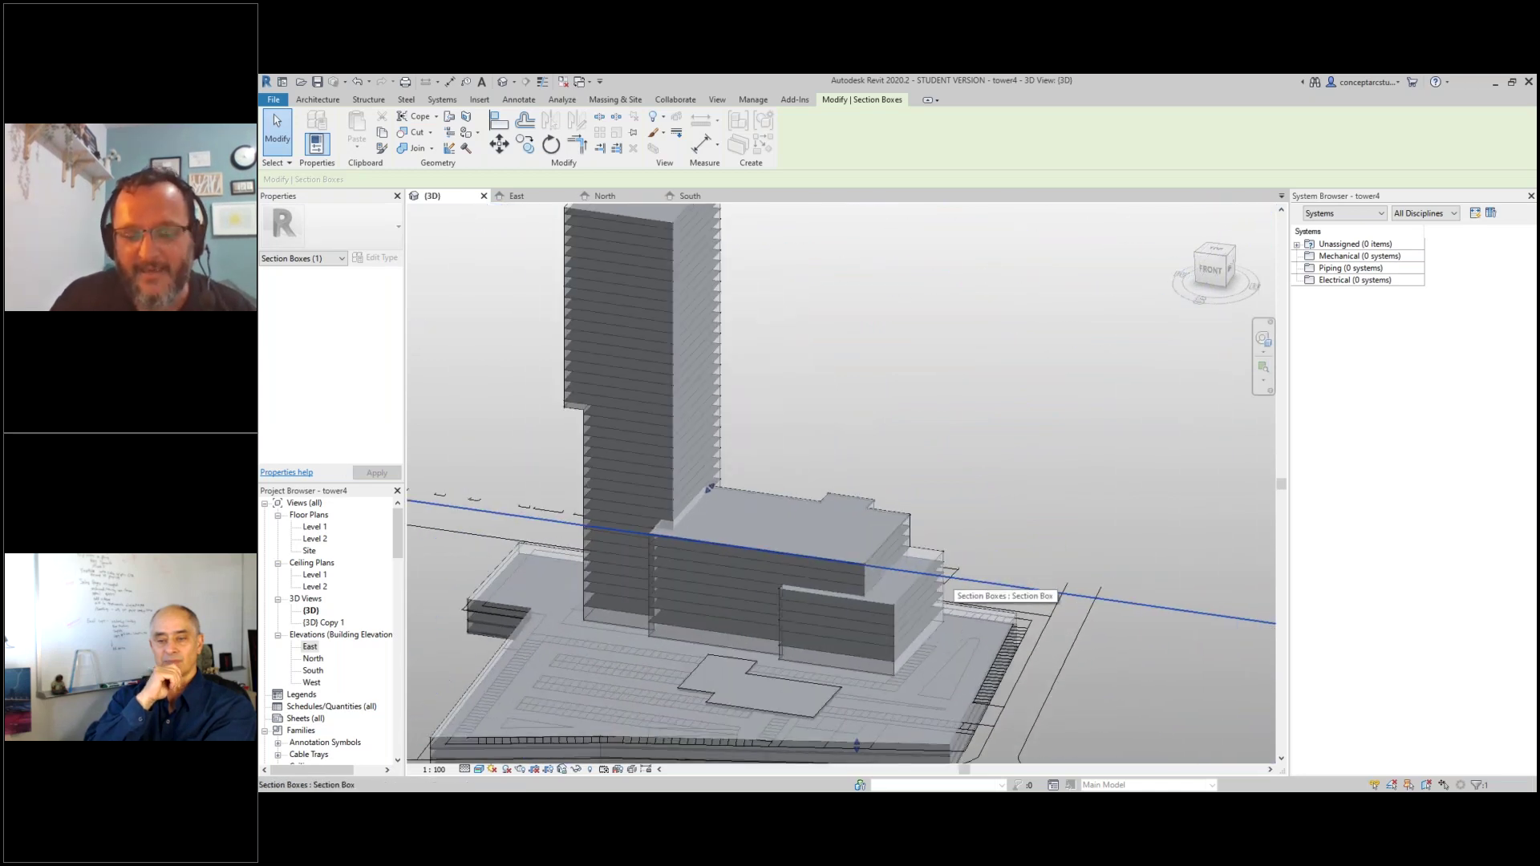
{"action": "left_click", "coordinate": [921, 540]}
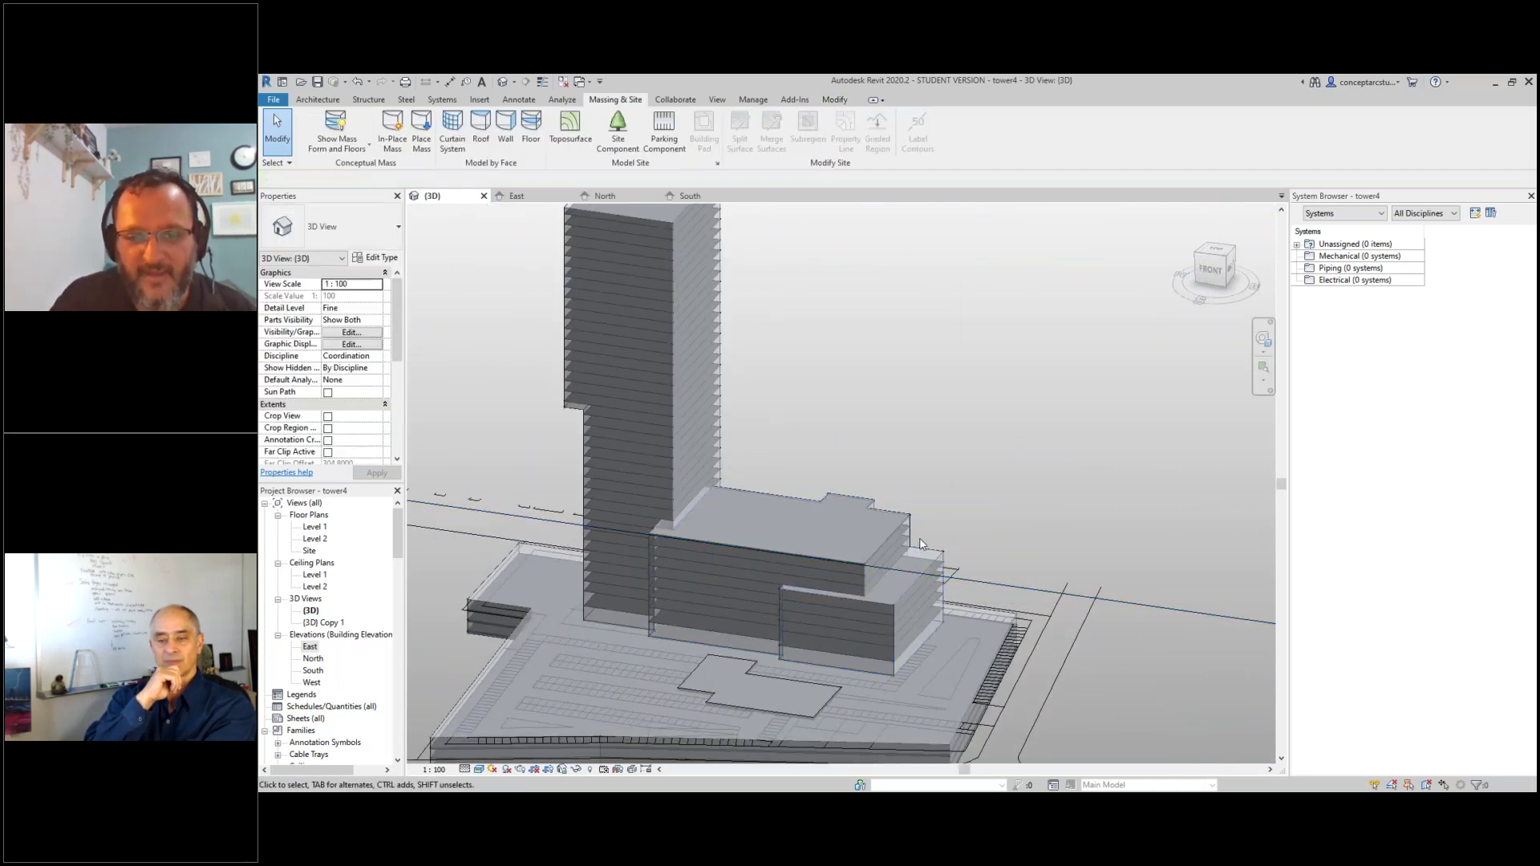
{"action": "left_click", "coordinate": [912, 542]}
{"action": "scroll", "coordinate": [889, 567], "scroll_direction": "down", "scroll_amount": 3}
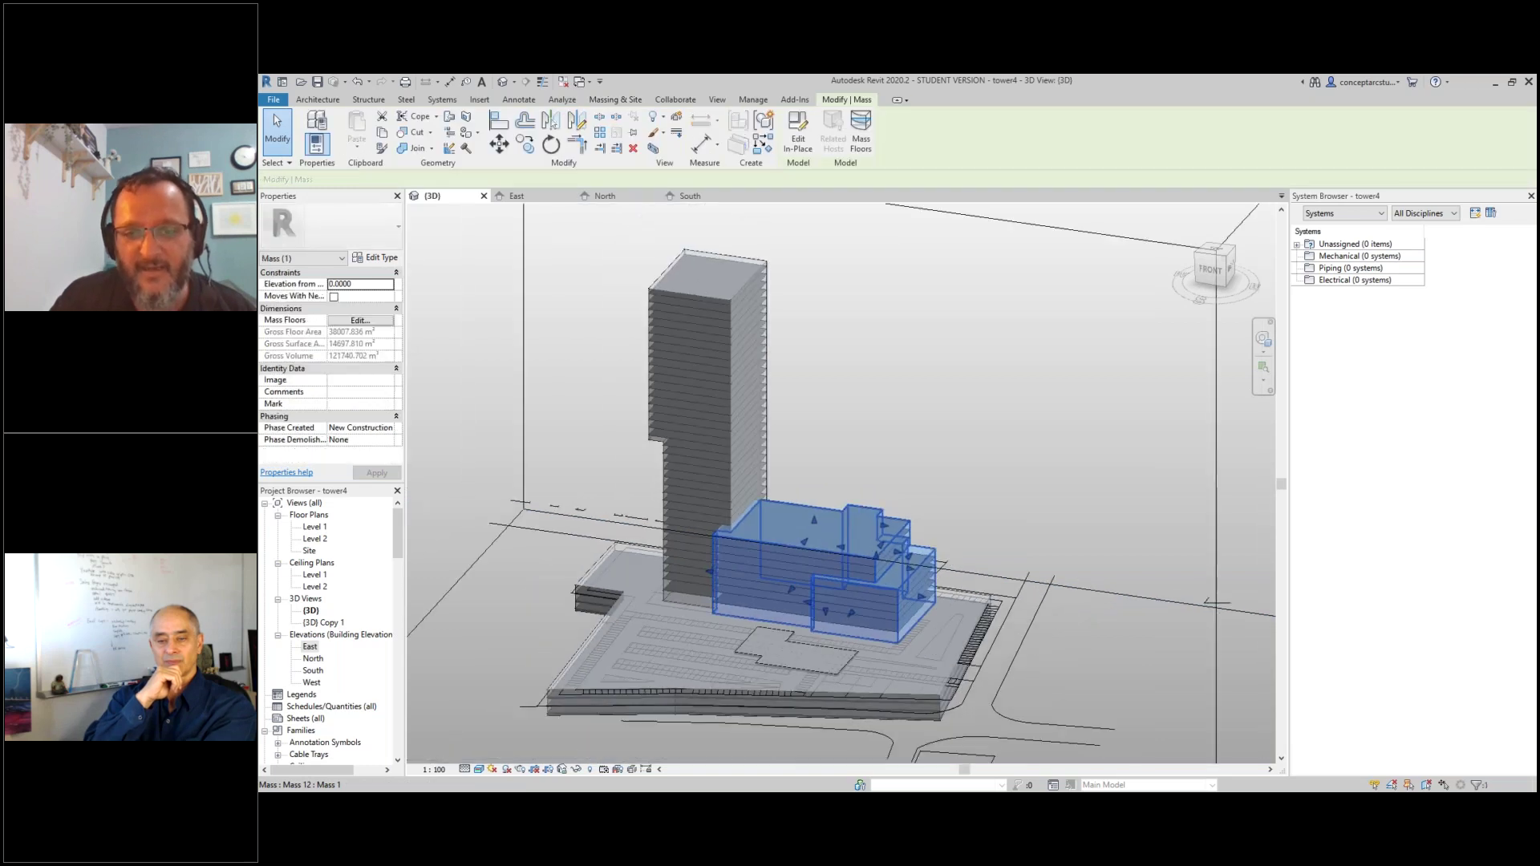
{"action": "scroll", "coordinate": [889, 566], "scroll_direction": "up", "scroll_amount": 4}
{"action": "scroll", "coordinate": [888, 566], "scroll_direction": "up", "scroll_amount": 1}
{"action": "left_click_drag", "start_coordinate": [879, 538], "coordinate": [899, 534]}
{"action": "scroll", "coordinate": [923, 577], "scroll_direction": "up", "scroll_amount": 1}
- Create an exterior glass curtain system on the end face of the upper podium block, and delete it
{"action": "left_click", "coordinate": [616, 100]}
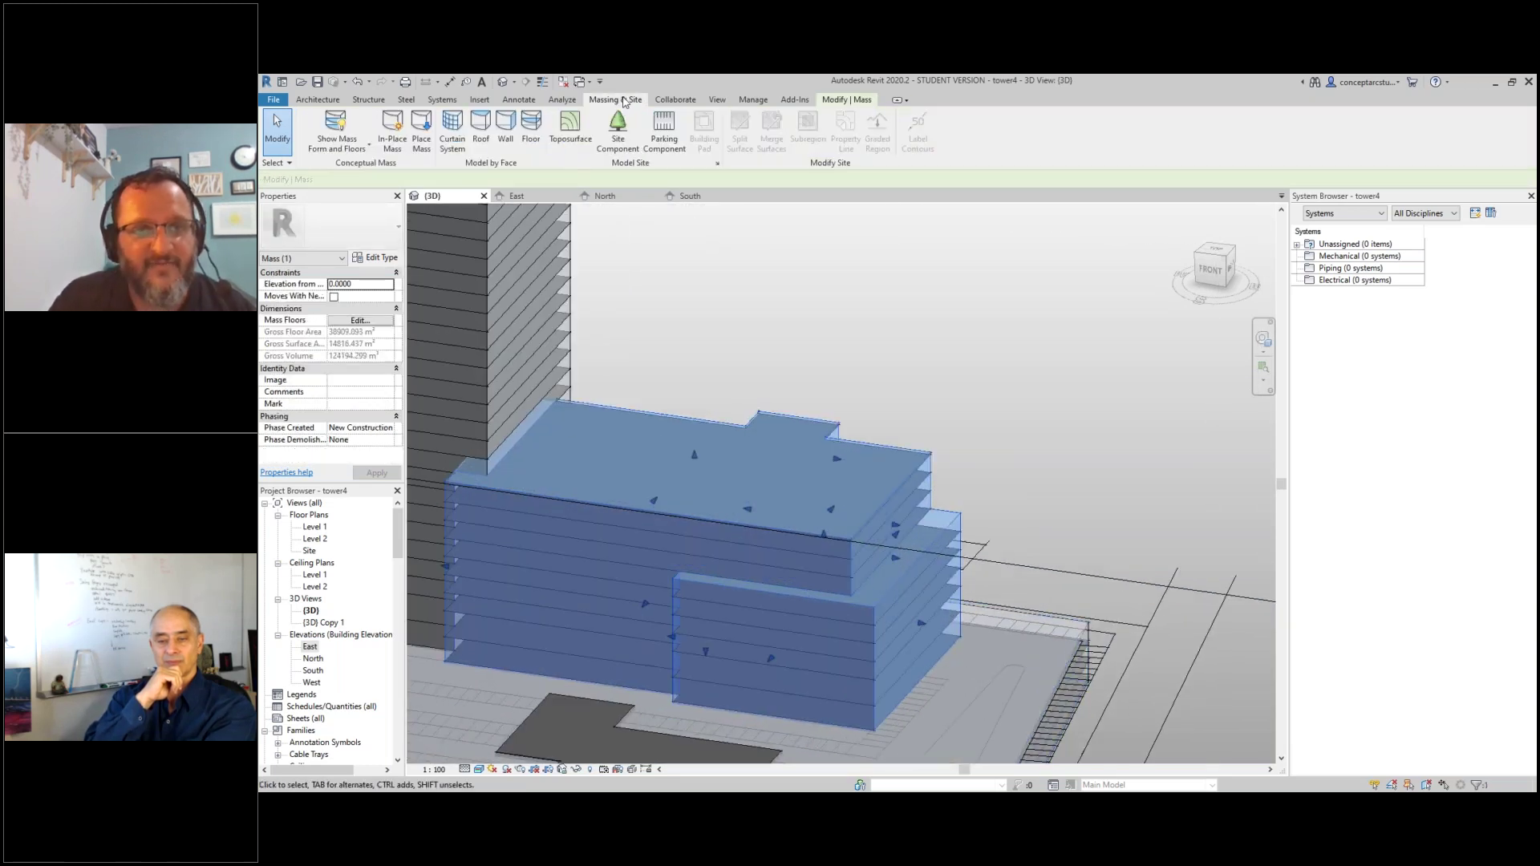
{"action": "left_click", "coordinate": [452, 130]}
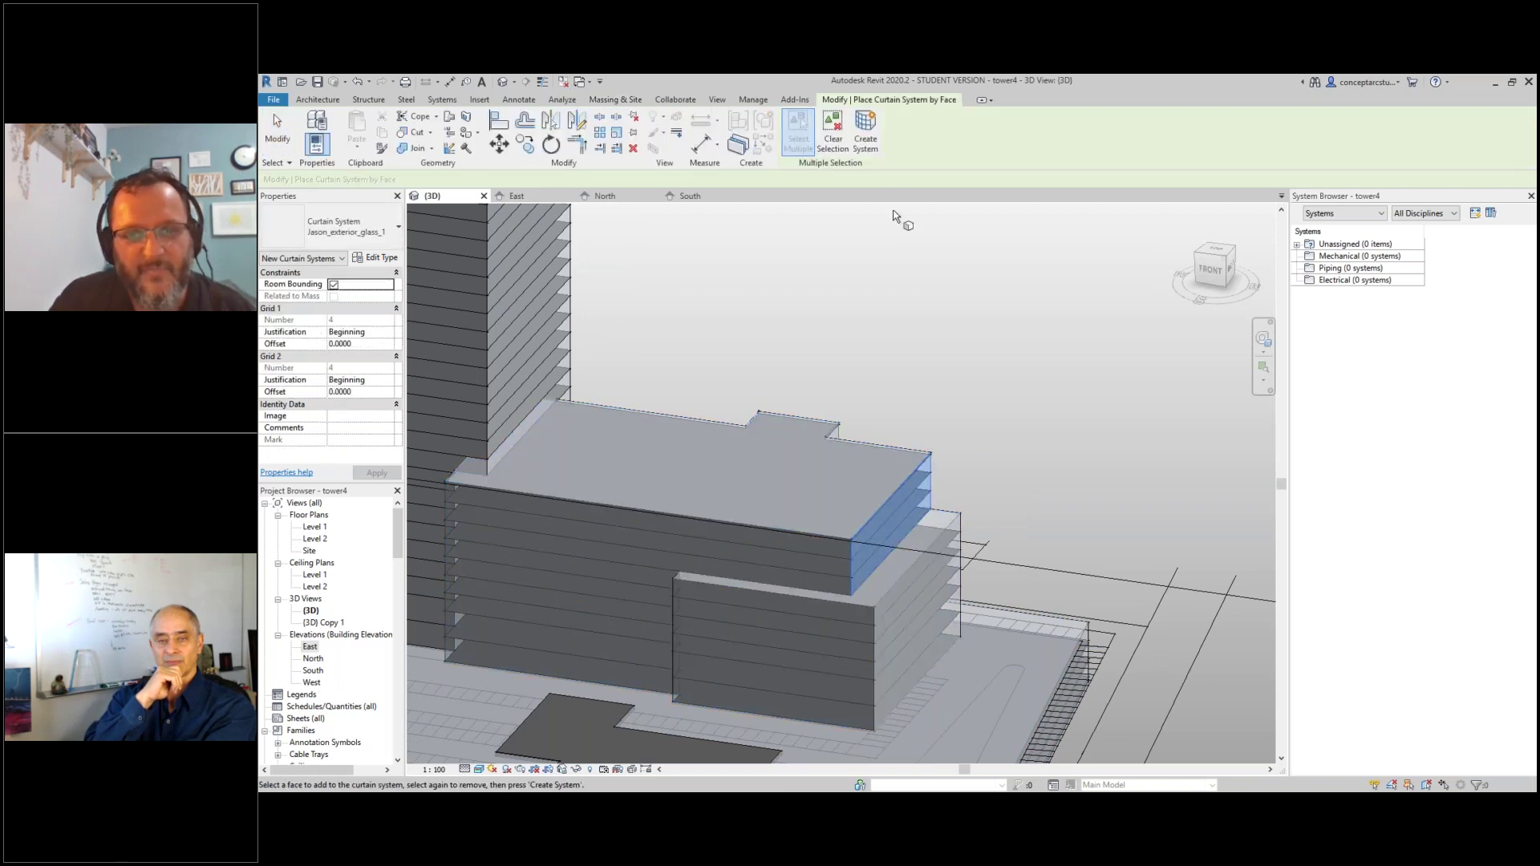
{"action": "left_click", "coordinate": [866, 130]}
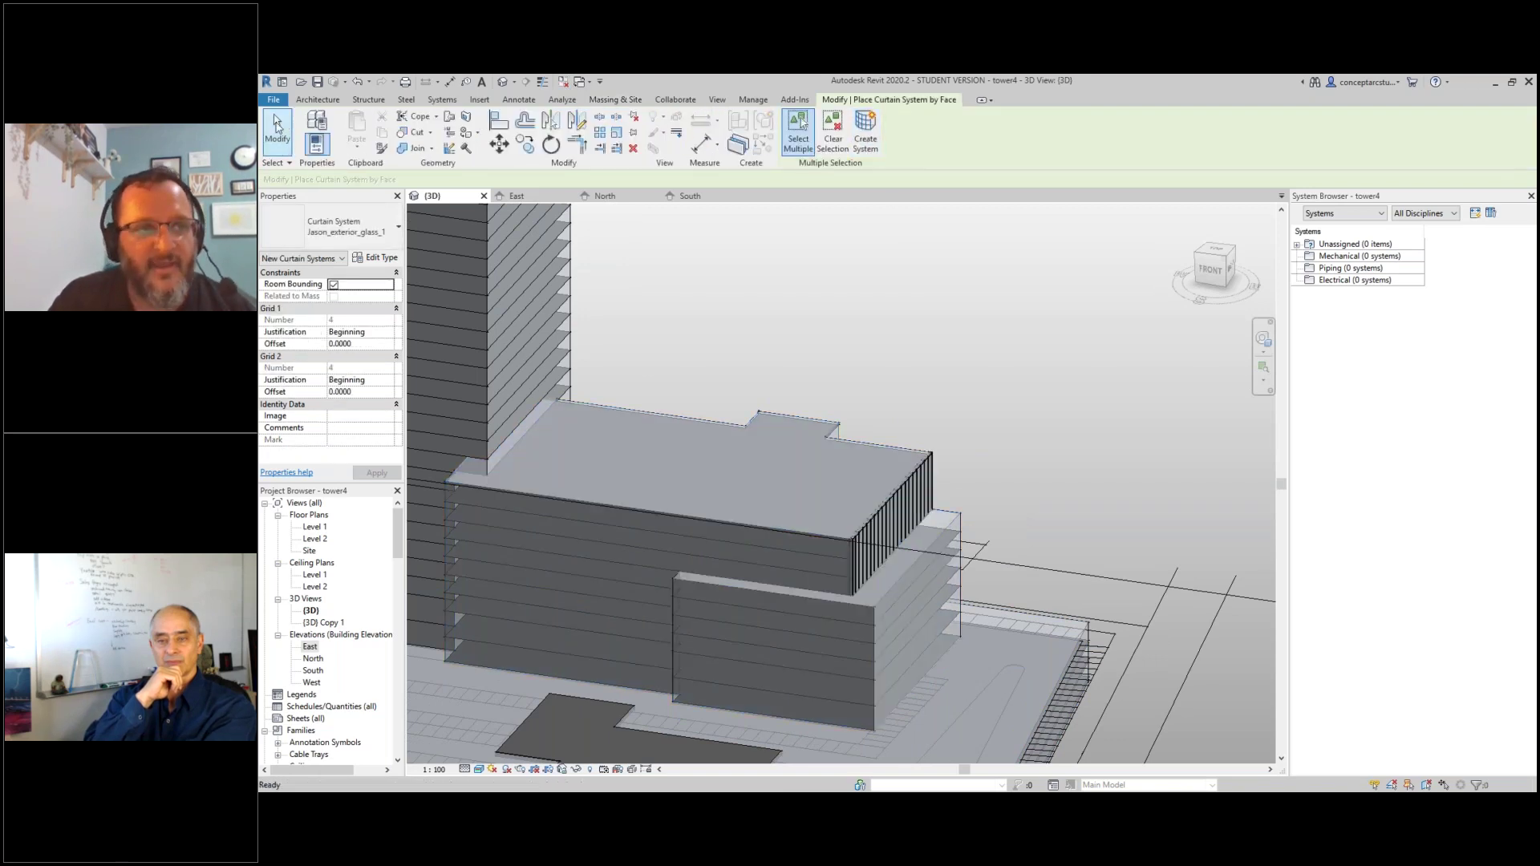
{"action": "left_click", "coordinate": [277, 128]}
{"action": "left_click", "coordinate": [892, 516]}
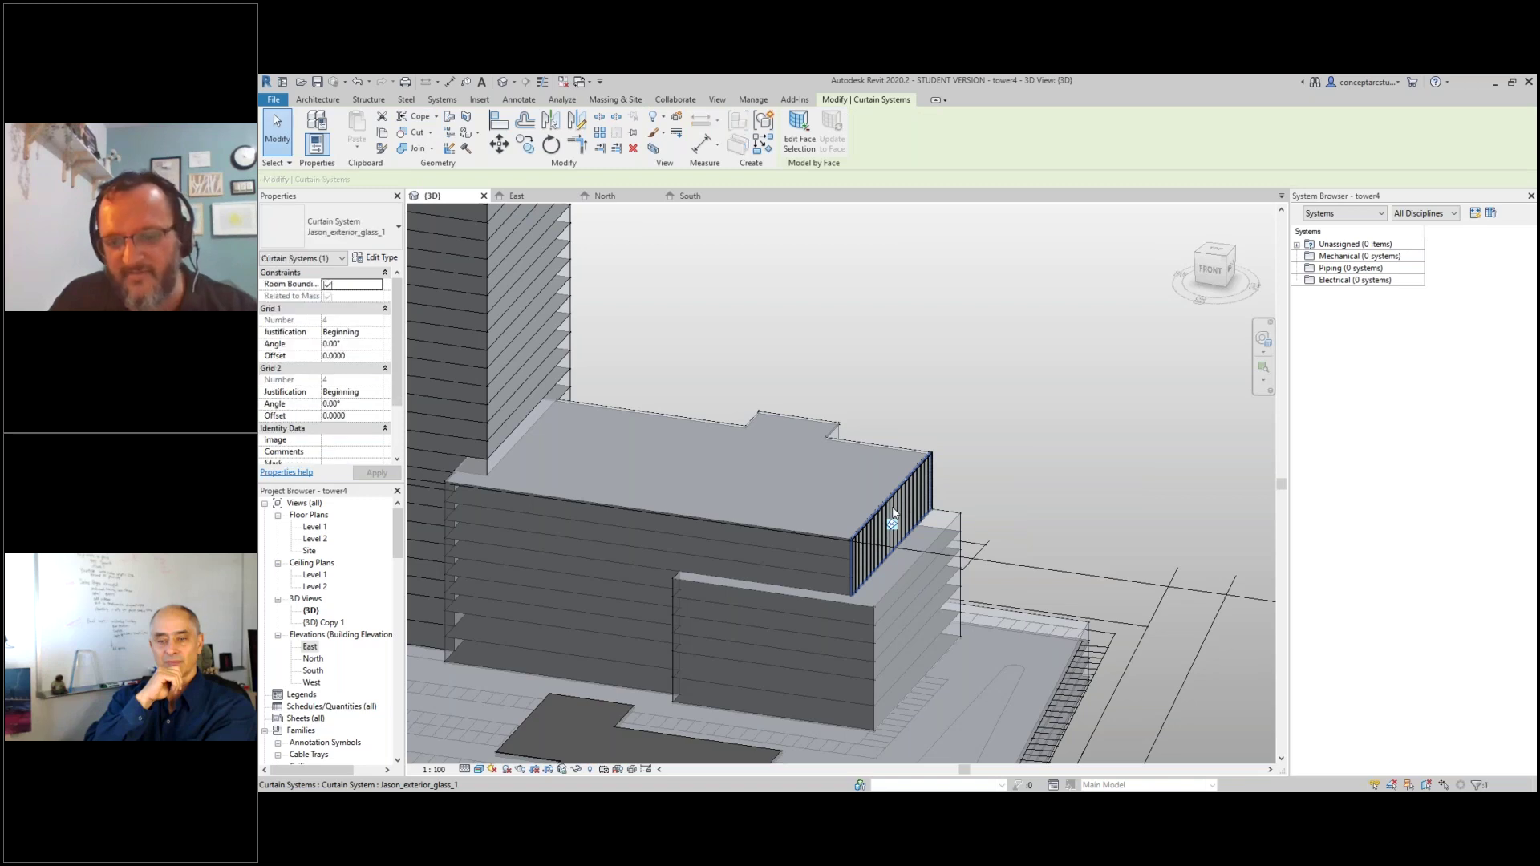
{"action": "key", "text": "Delete"}
- Edit the podium mass in place, pull the upper block's end face back toward the tower, and finish the mass
{"action": "left_click", "coordinate": [891, 506]}
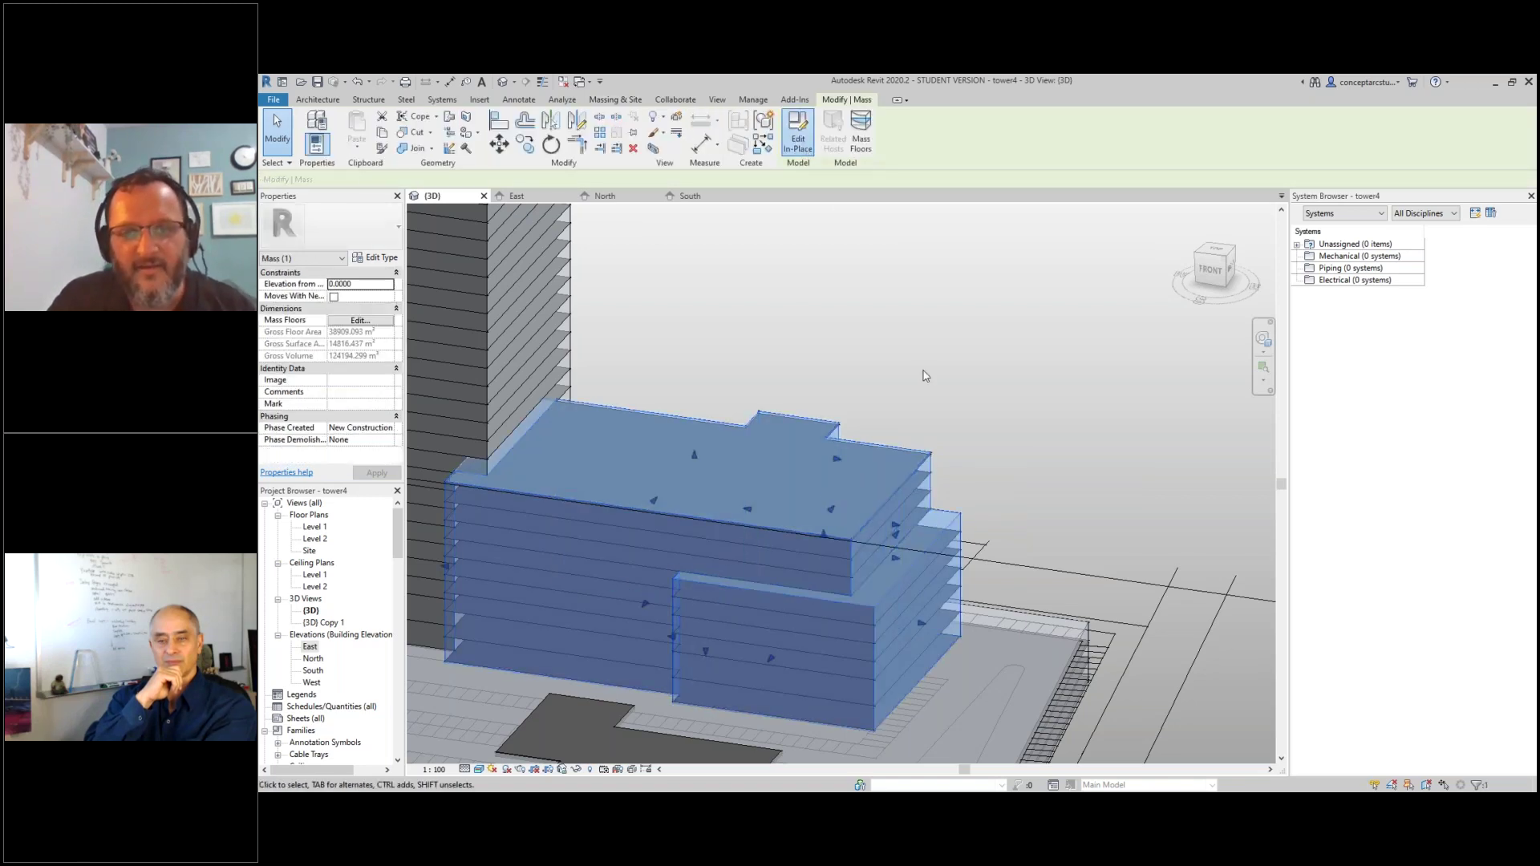
{"action": "double_click", "coordinate": [931, 479]}
{"action": "left_click", "coordinate": [910, 532]}
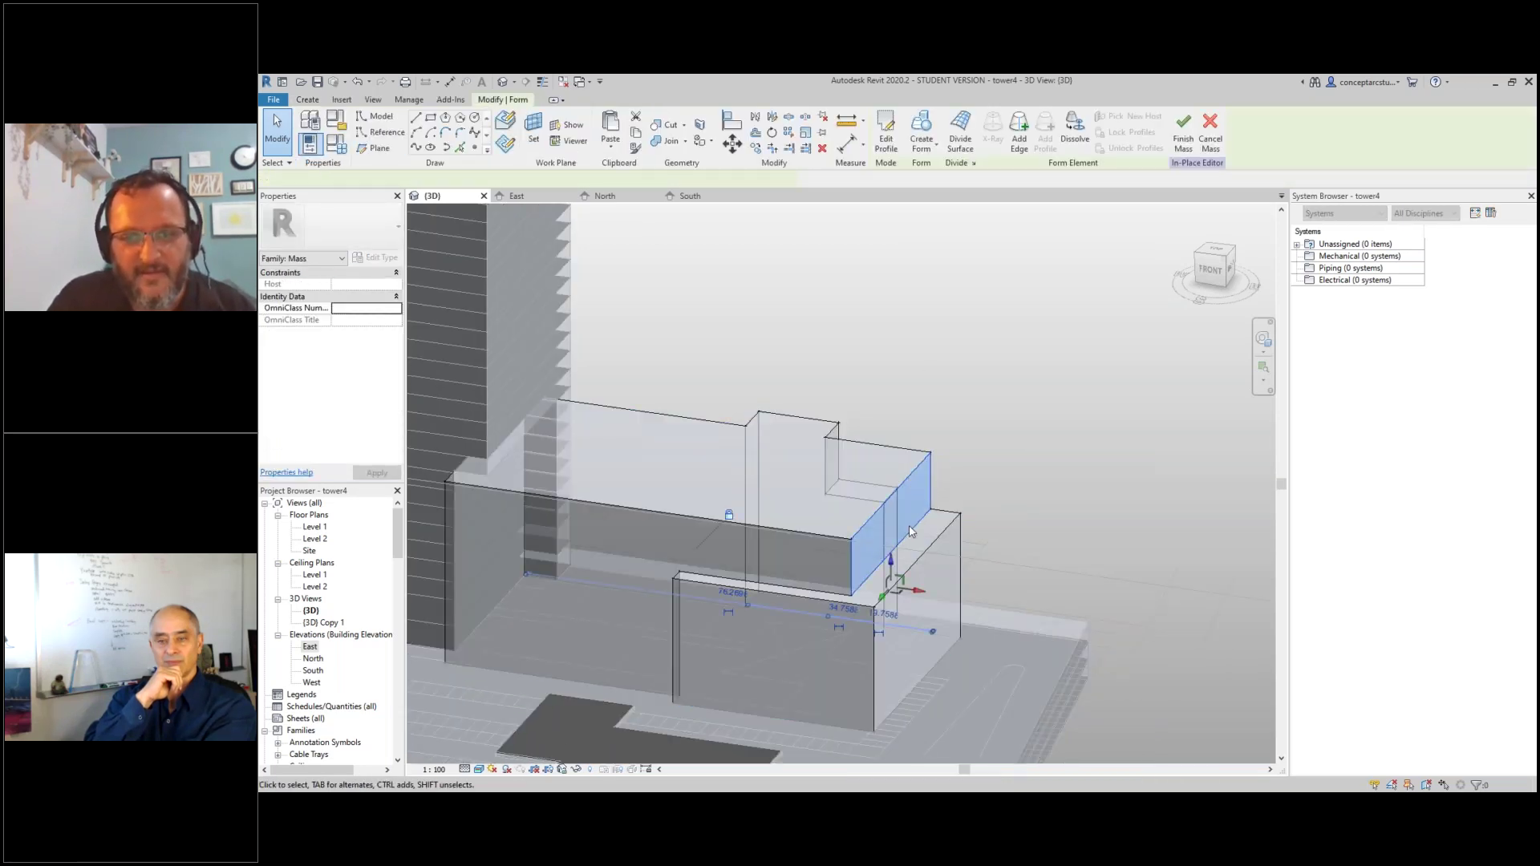
{"action": "left_click_drag", "start_coordinate": [906, 592], "coordinate": [759, 592]}
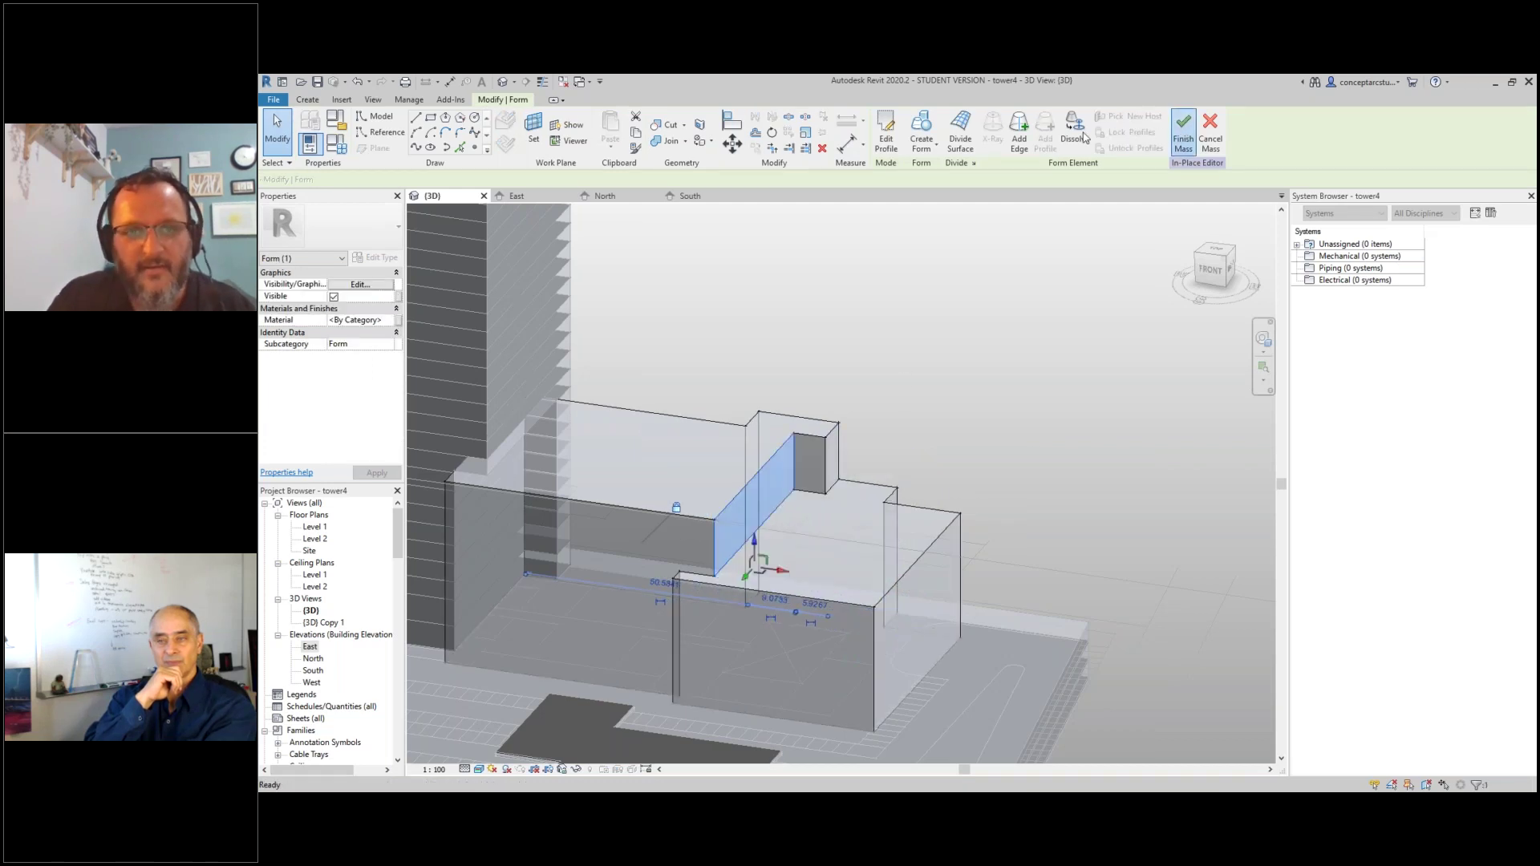
{"action": "left_click", "coordinate": [1183, 131]}
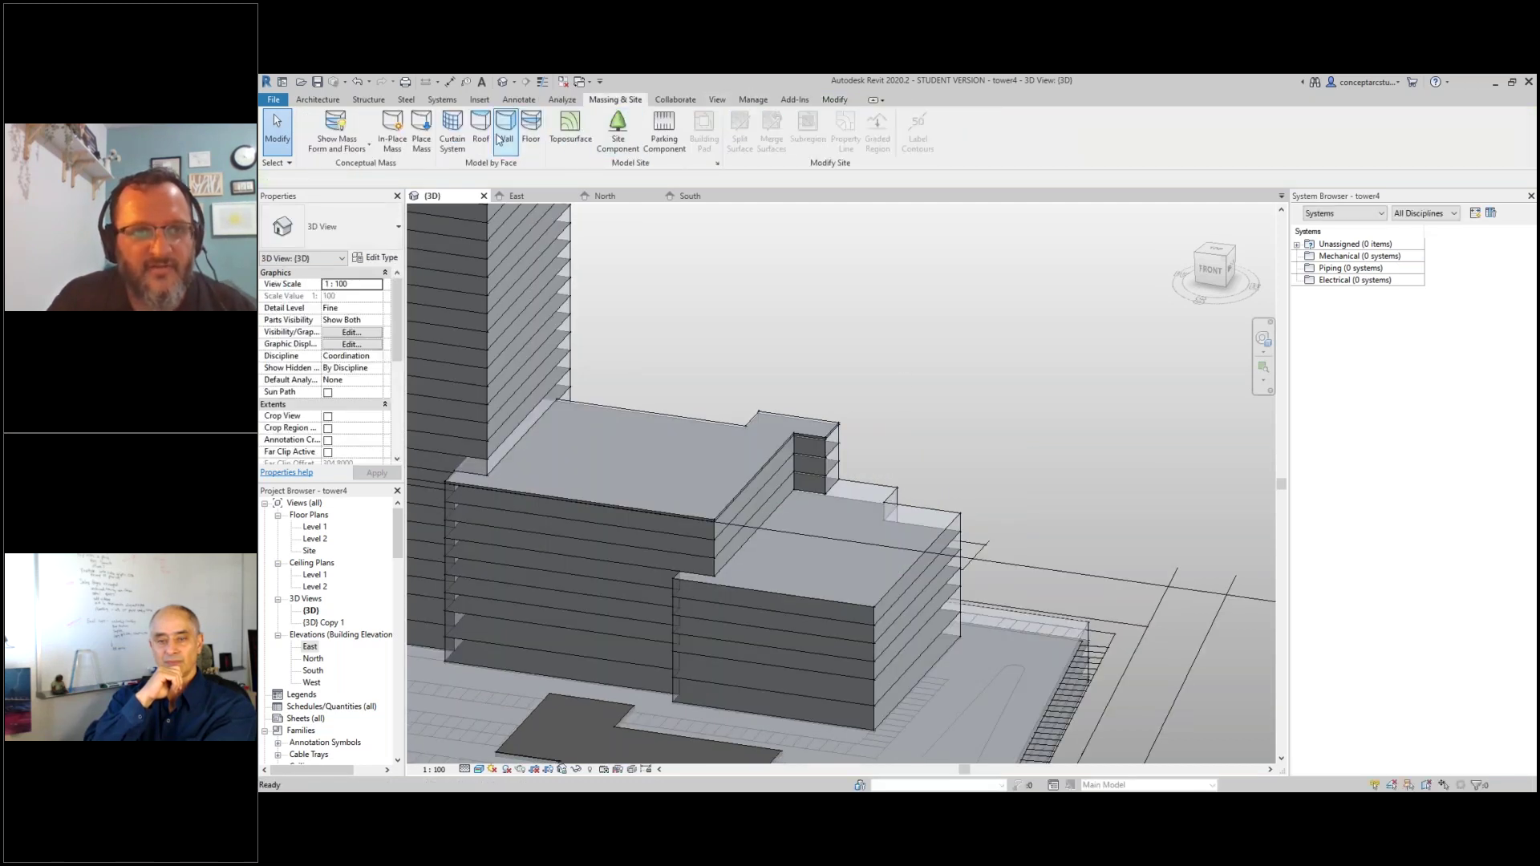
- Create an exterior glass curtain system on the recessed end face of the upper podium block
{"action": "left_click", "coordinate": [452, 133]}
{"action": "left_click", "coordinate": [780, 481]}
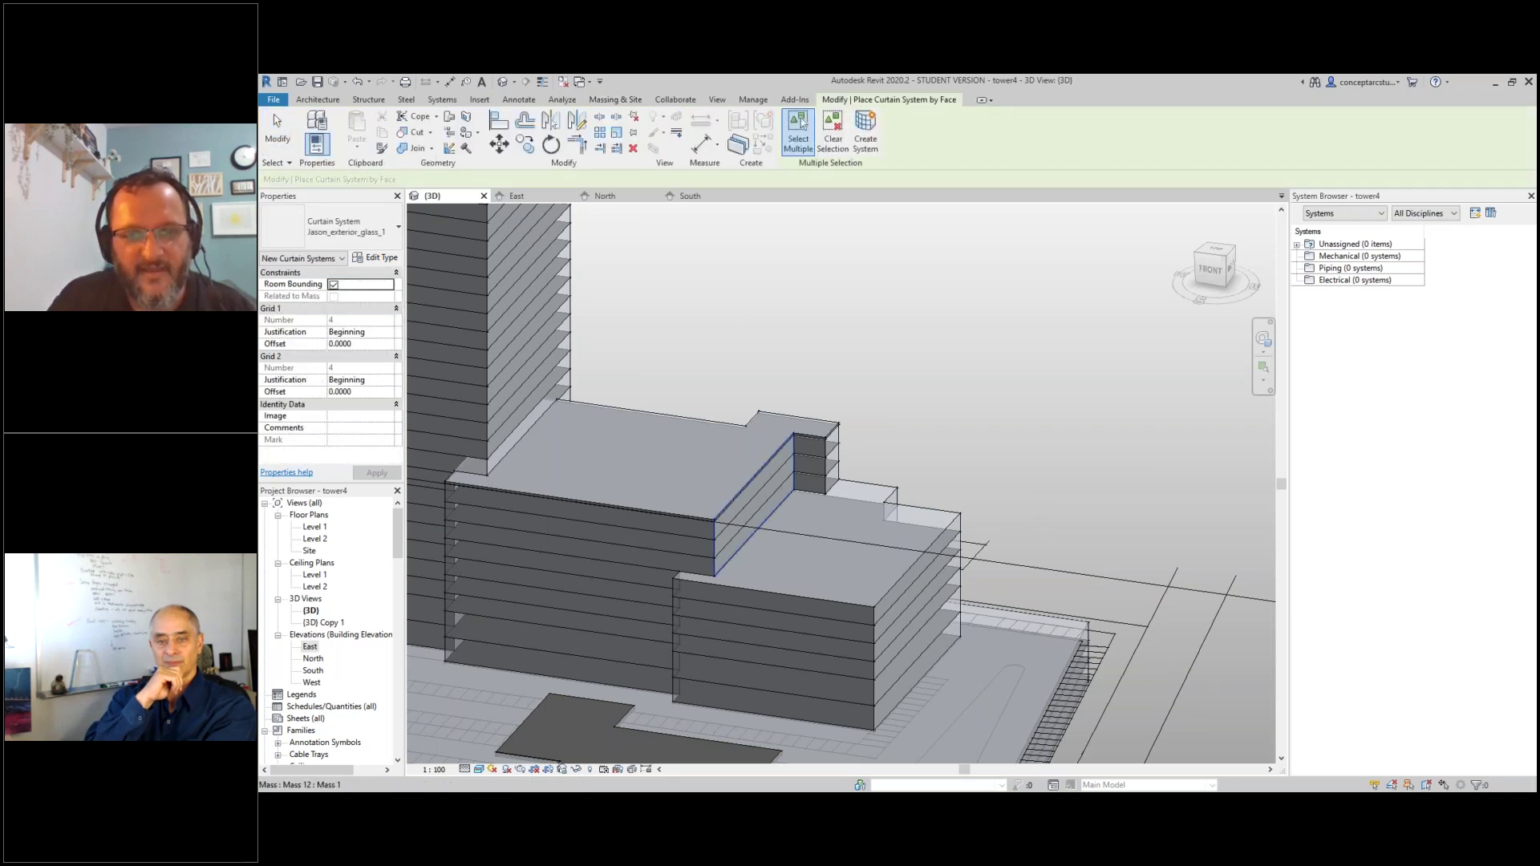
{"action": "left_click", "coordinate": [866, 134]}
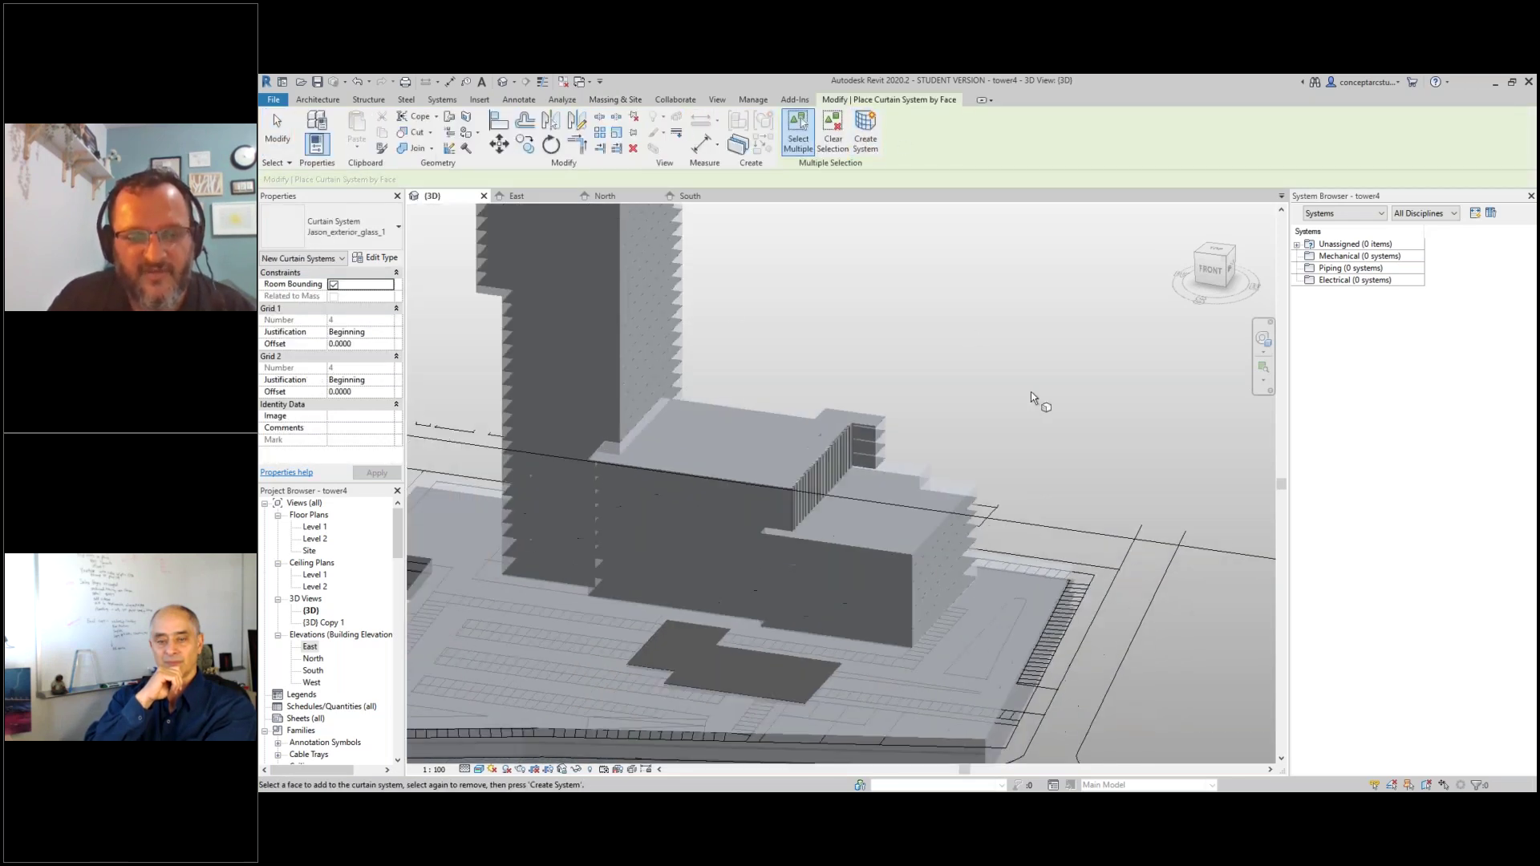
- Create an exterior glass curtain system on the front and end faces of the lower podium block
{"action": "scroll", "coordinate": [1031, 394], "scroll_direction": "down", "scroll_amount": 4}
{"action": "middle_click_drag", "start_coordinate": [1034, 537], "coordinate": [1018, 461], "text": "shift"}
{"action": "scroll", "coordinate": [1017, 459], "scroll_direction": "up", "scroll_amount": 1}
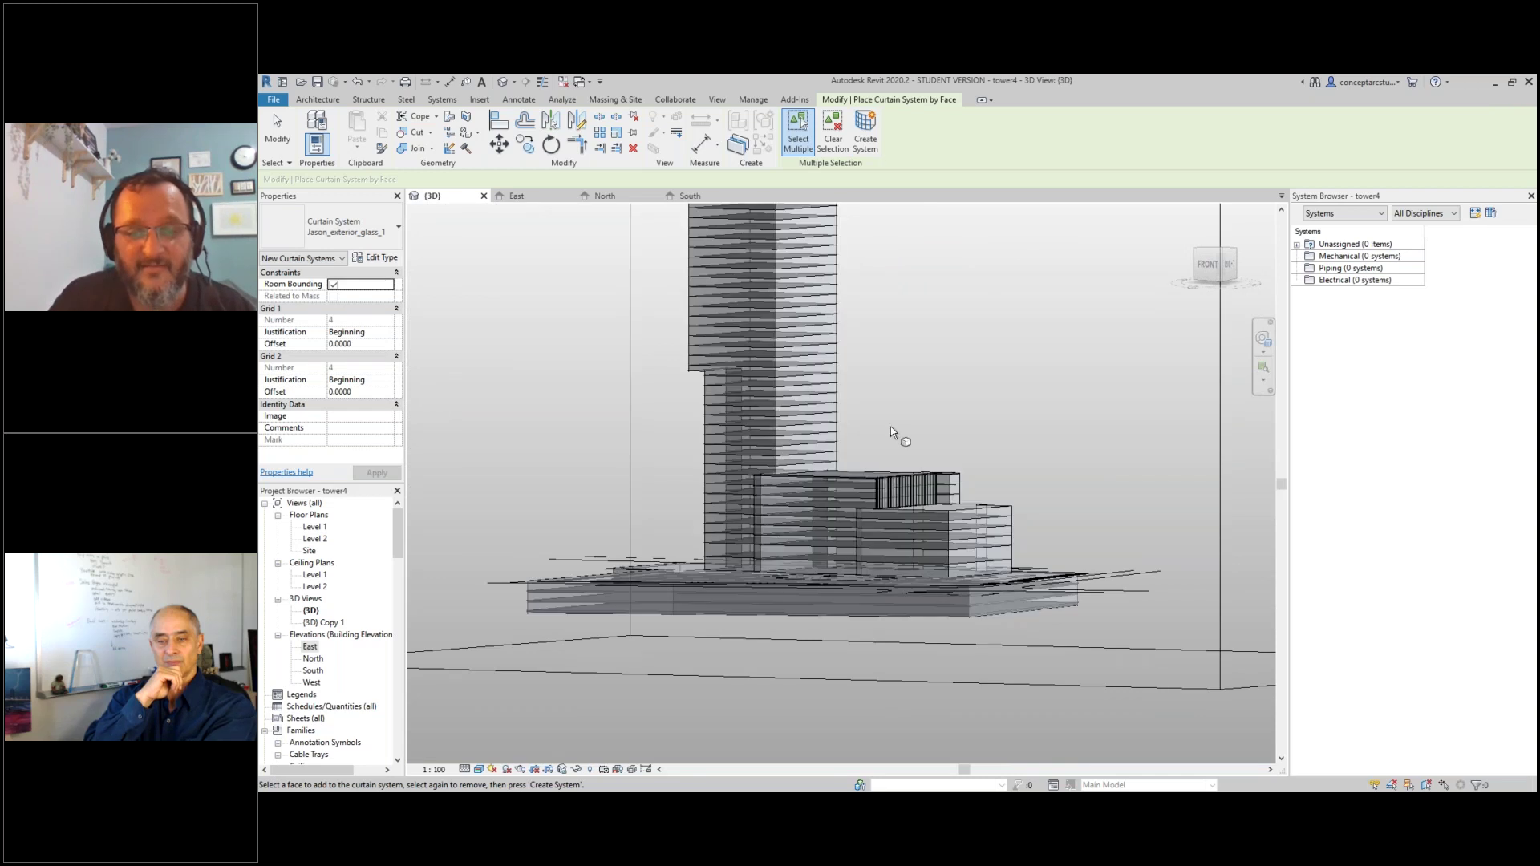
{"action": "middle_click_drag", "start_coordinate": [875, 481], "coordinate": [987, 489], "text": "shift"}
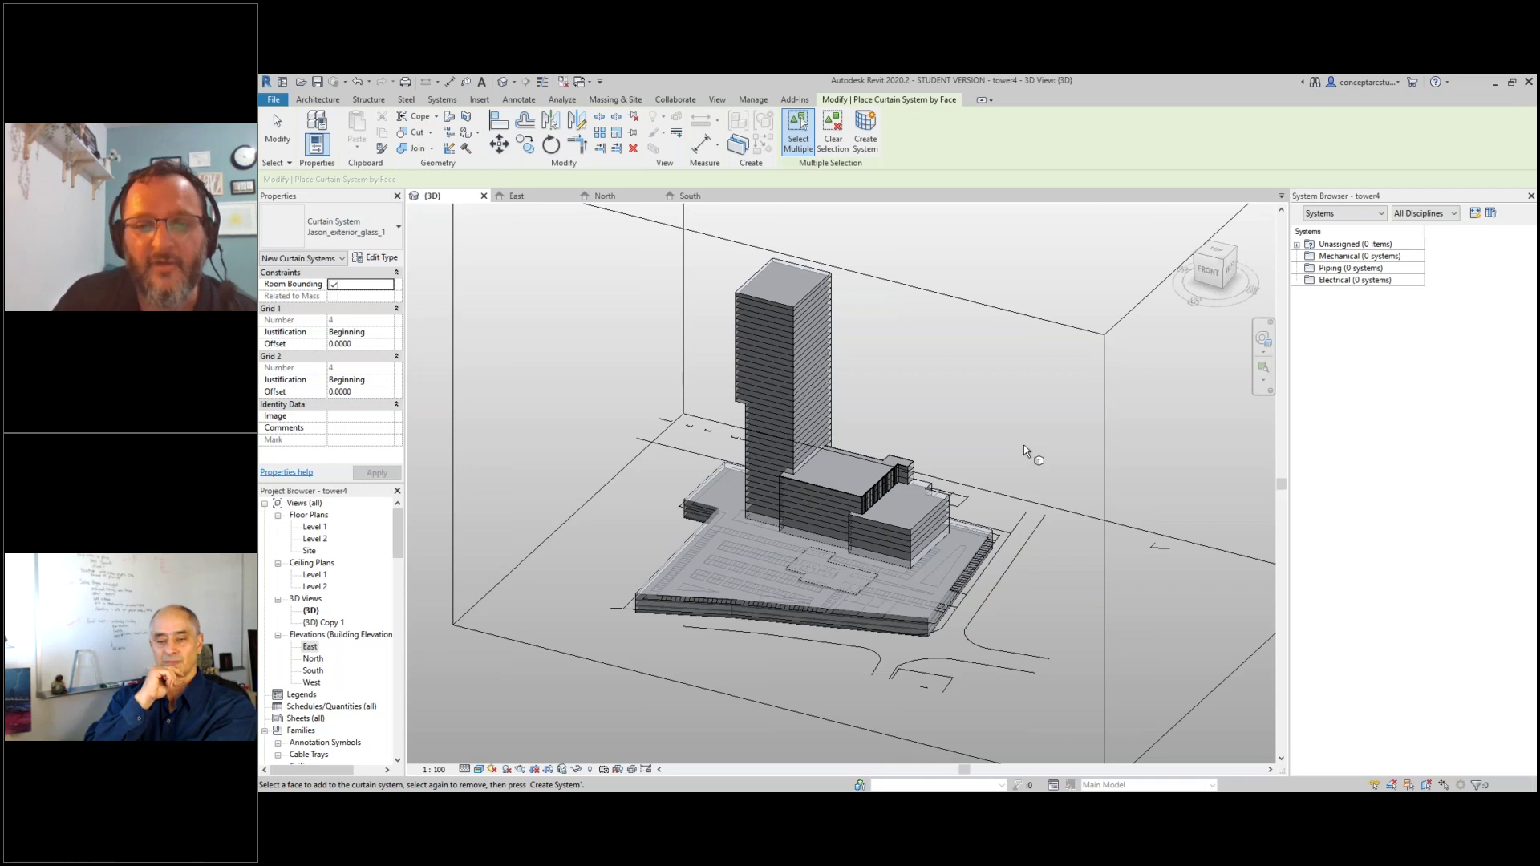
{"action": "scroll", "coordinate": [863, 567], "scroll_direction": "up", "scroll_amount": 5}
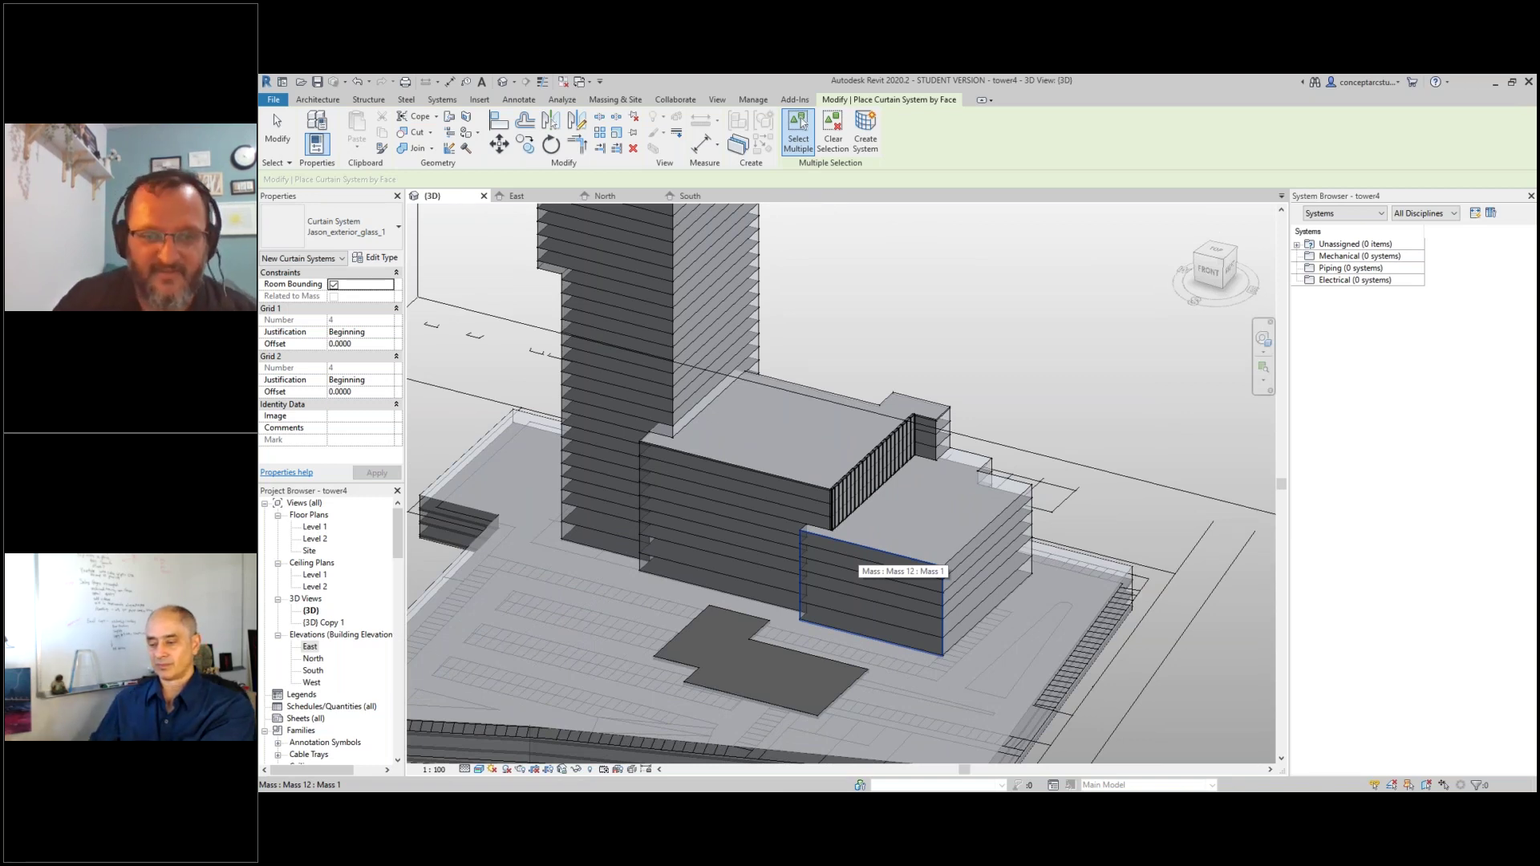
{"action": "left_click", "coordinate": [861, 554]}
{"action": "scroll", "coordinate": [860, 554], "scroll_direction": "up", "scroll_amount": 2}
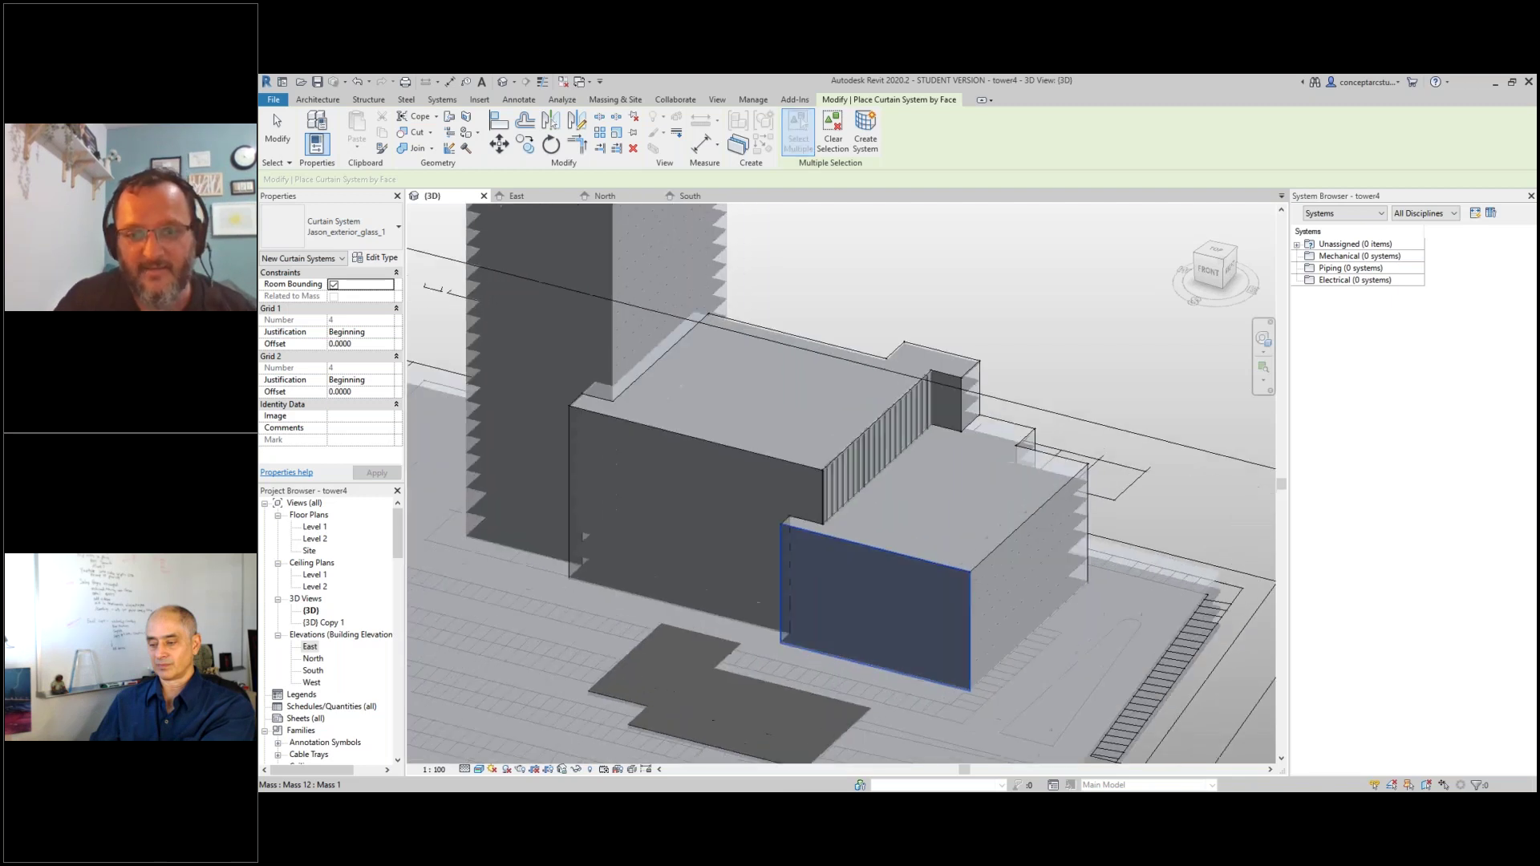
{"action": "left_click", "coordinate": [1003, 555]}
{"action": "left_click", "coordinate": [865, 129]}
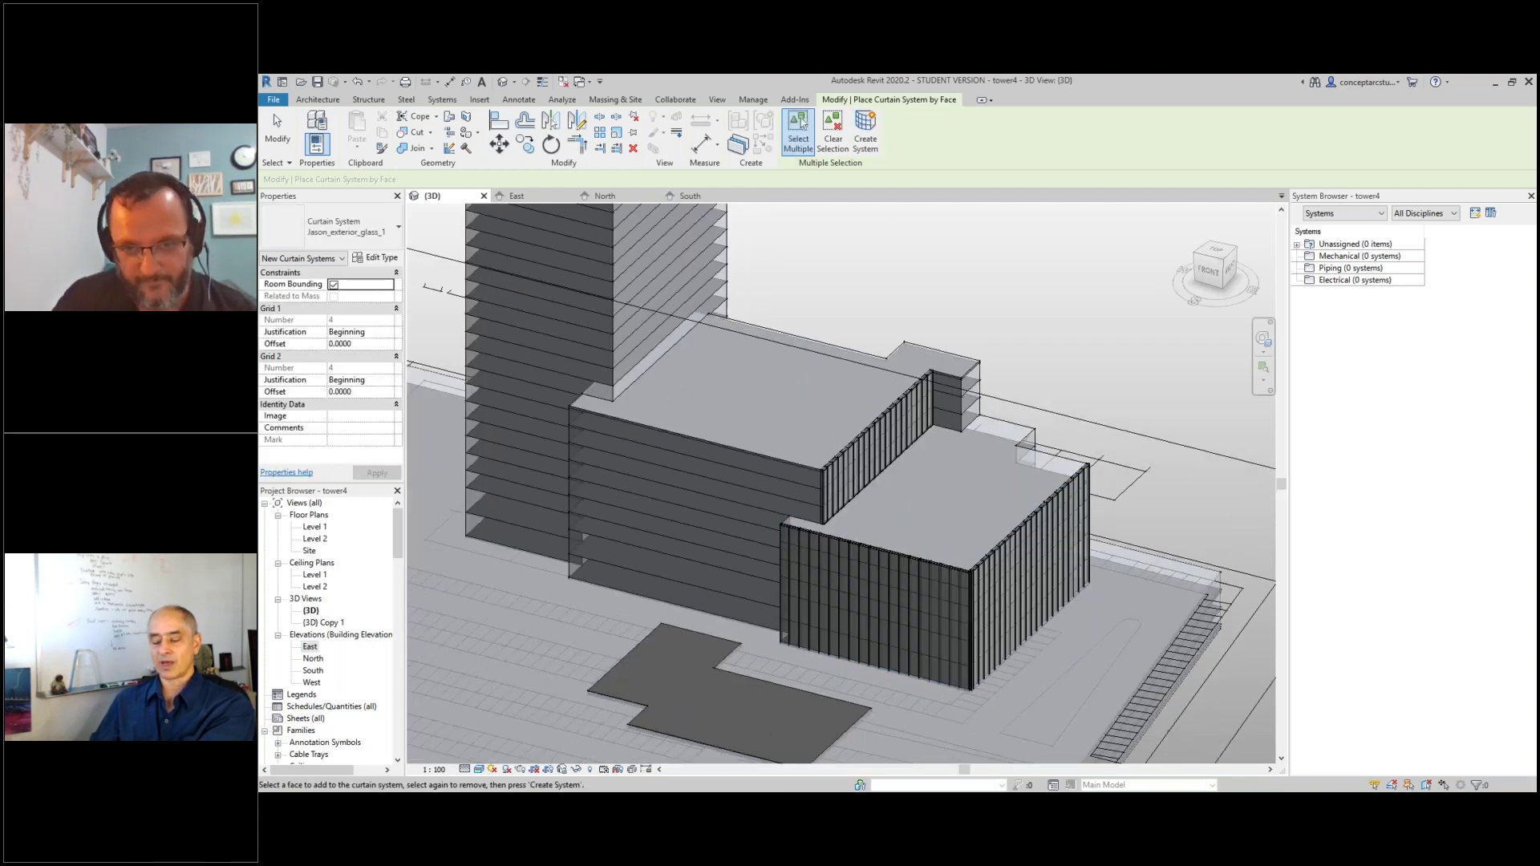
- Create an exterior glass curtain system on the long front face of the upper podium block
{"action": "middle_click_drag", "start_coordinate": [1004, 459], "coordinate": [839, 584], "text": "shift"}
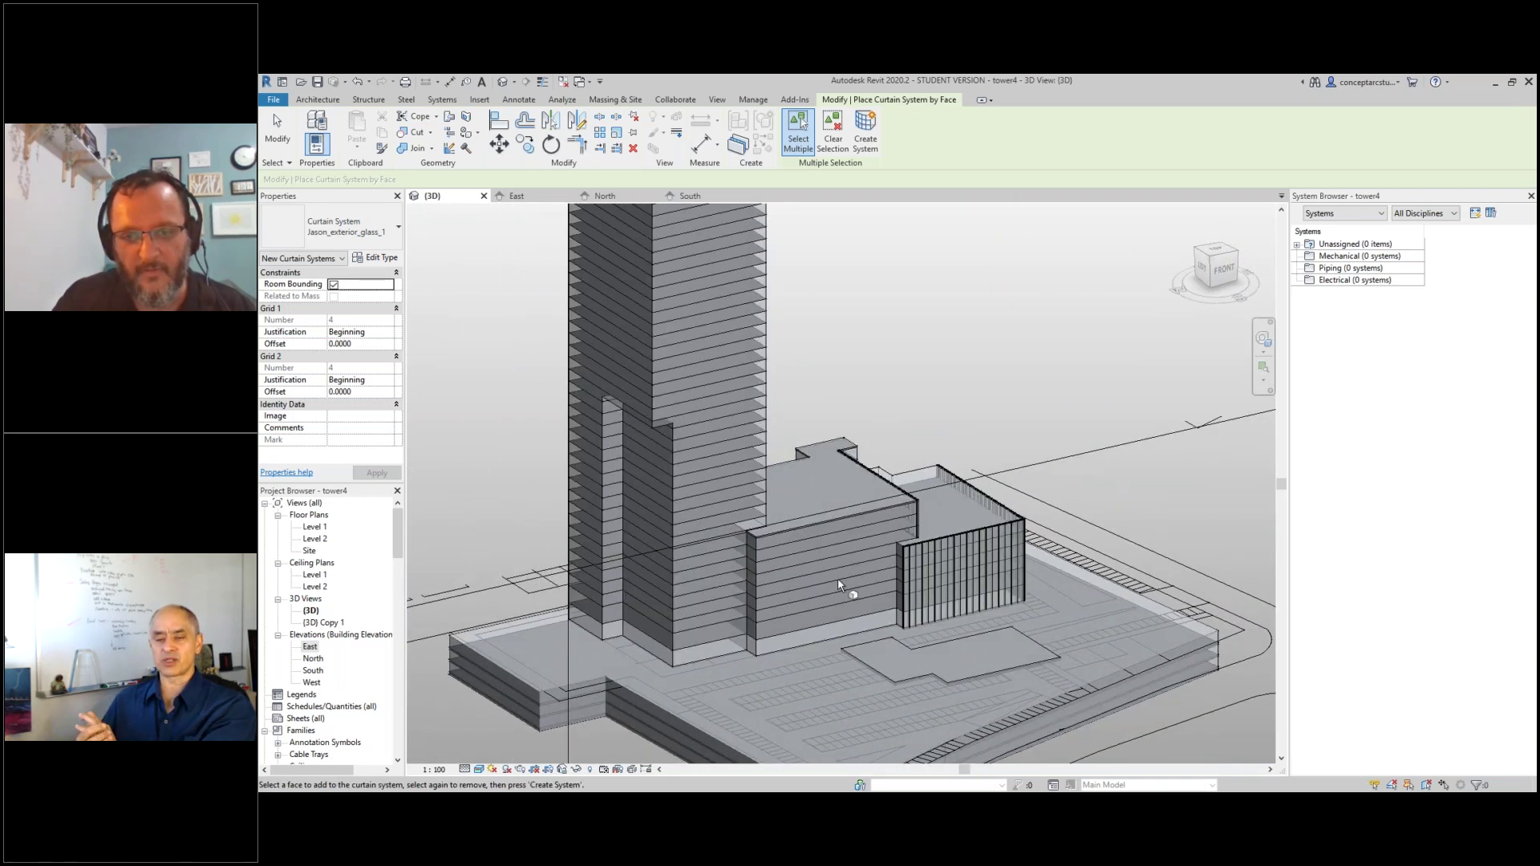
{"action": "scroll", "coordinate": [843, 553], "scroll_direction": "up", "scroll_amount": 1}
{"action": "left_click", "coordinate": [842, 528]}
{"action": "left_click", "coordinate": [867, 129]}
- Try placing Generic Floor - 400mm floors by face on the upper mass floors of the tower
{"action": "middle_click_drag", "start_coordinate": [879, 301], "coordinate": [738, 630], "text": "shift"}
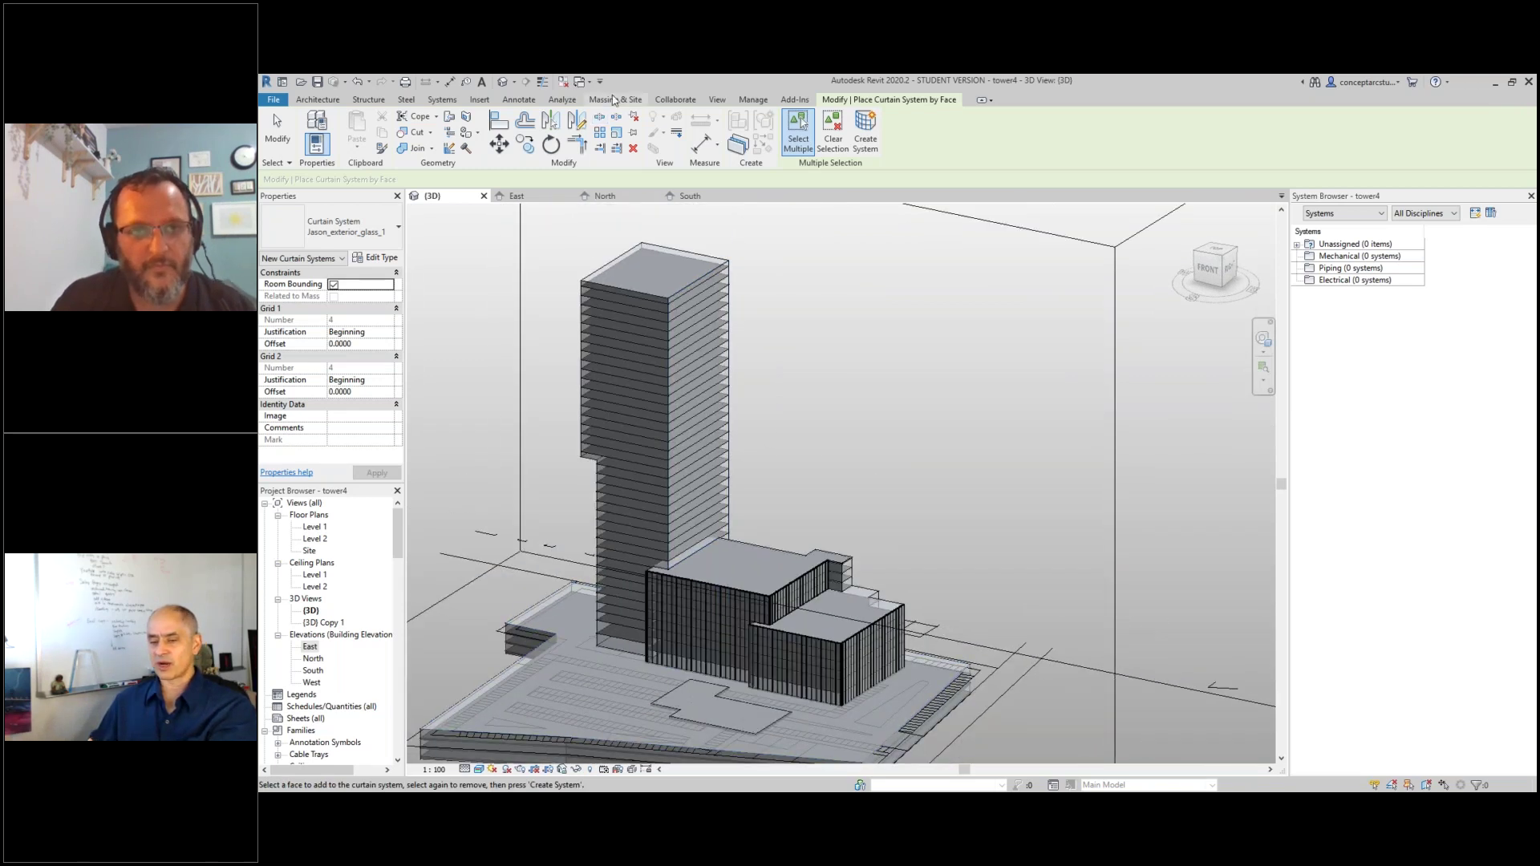
{"action": "left_click", "coordinate": [615, 99]}
{"action": "left_click", "coordinate": [532, 132]}
{"action": "left_click", "coordinate": [684, 306]}
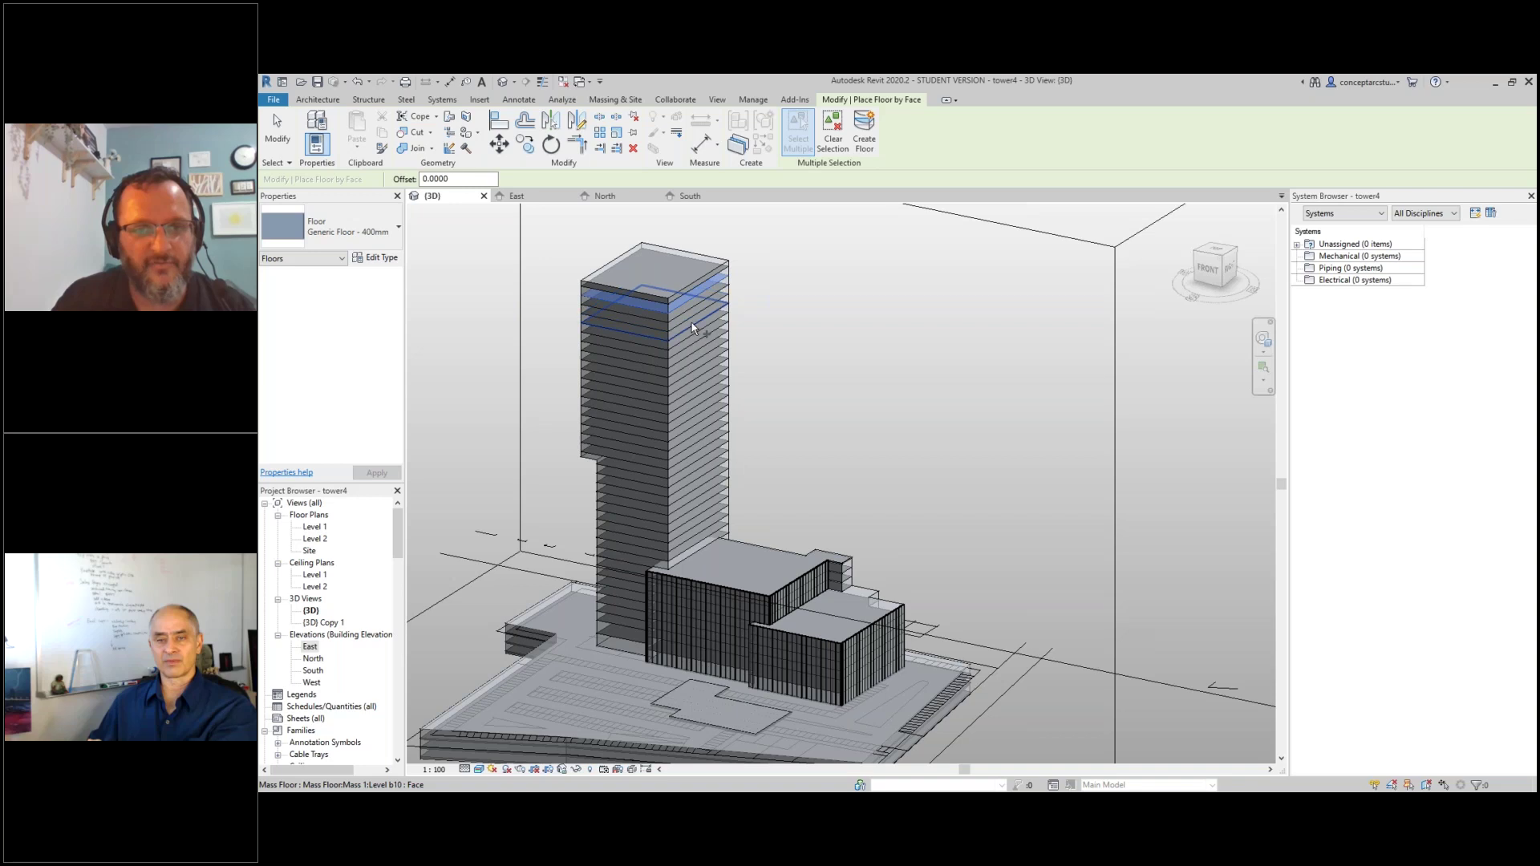
{"action": "left_click", "coordinate": [692, 306]}
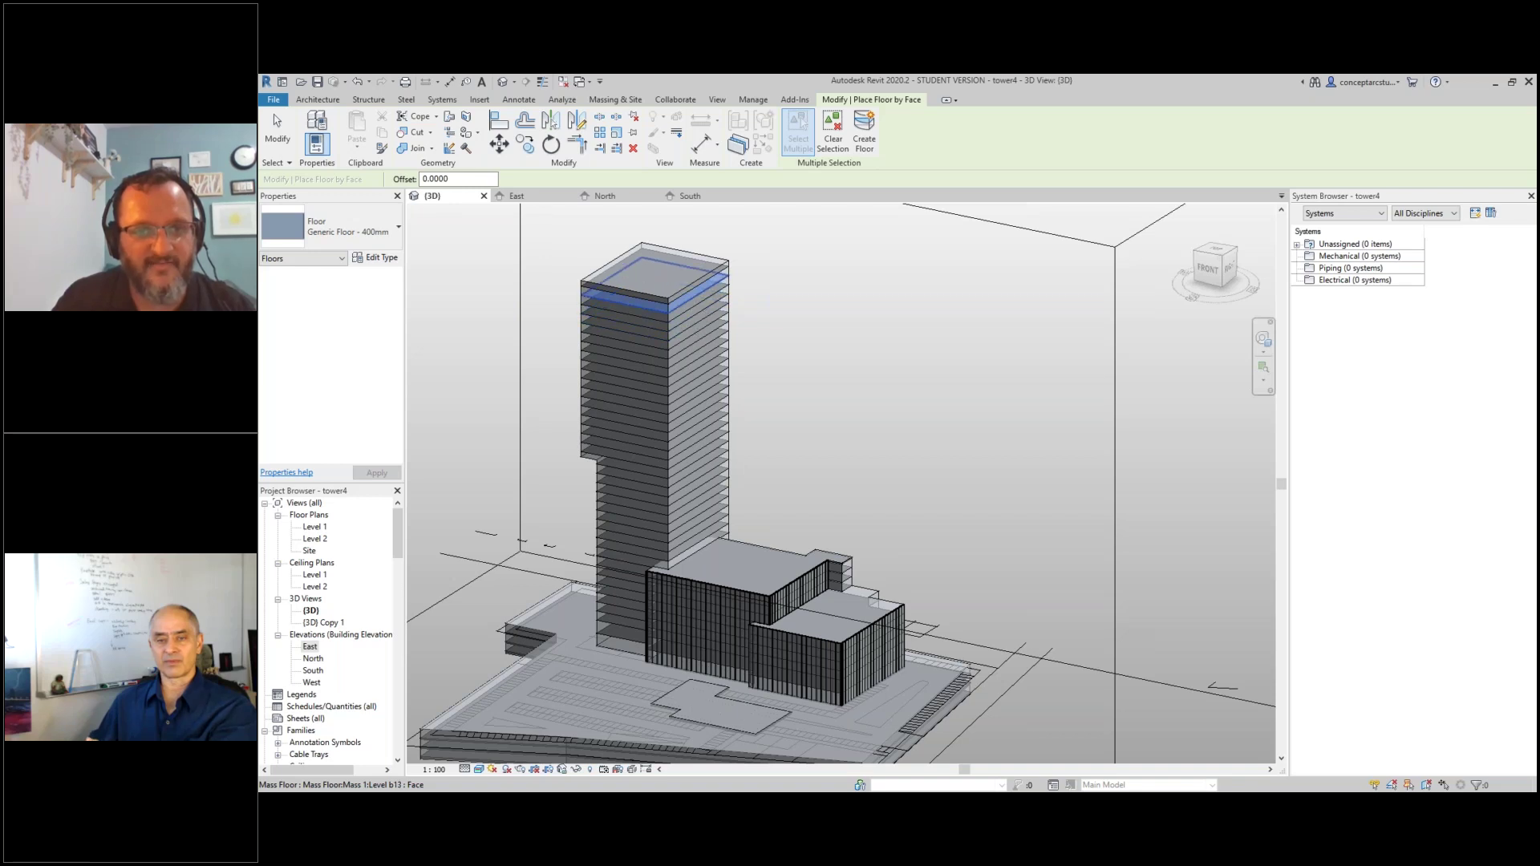
{"action": "left_click", "coordinate": [702, 321]}
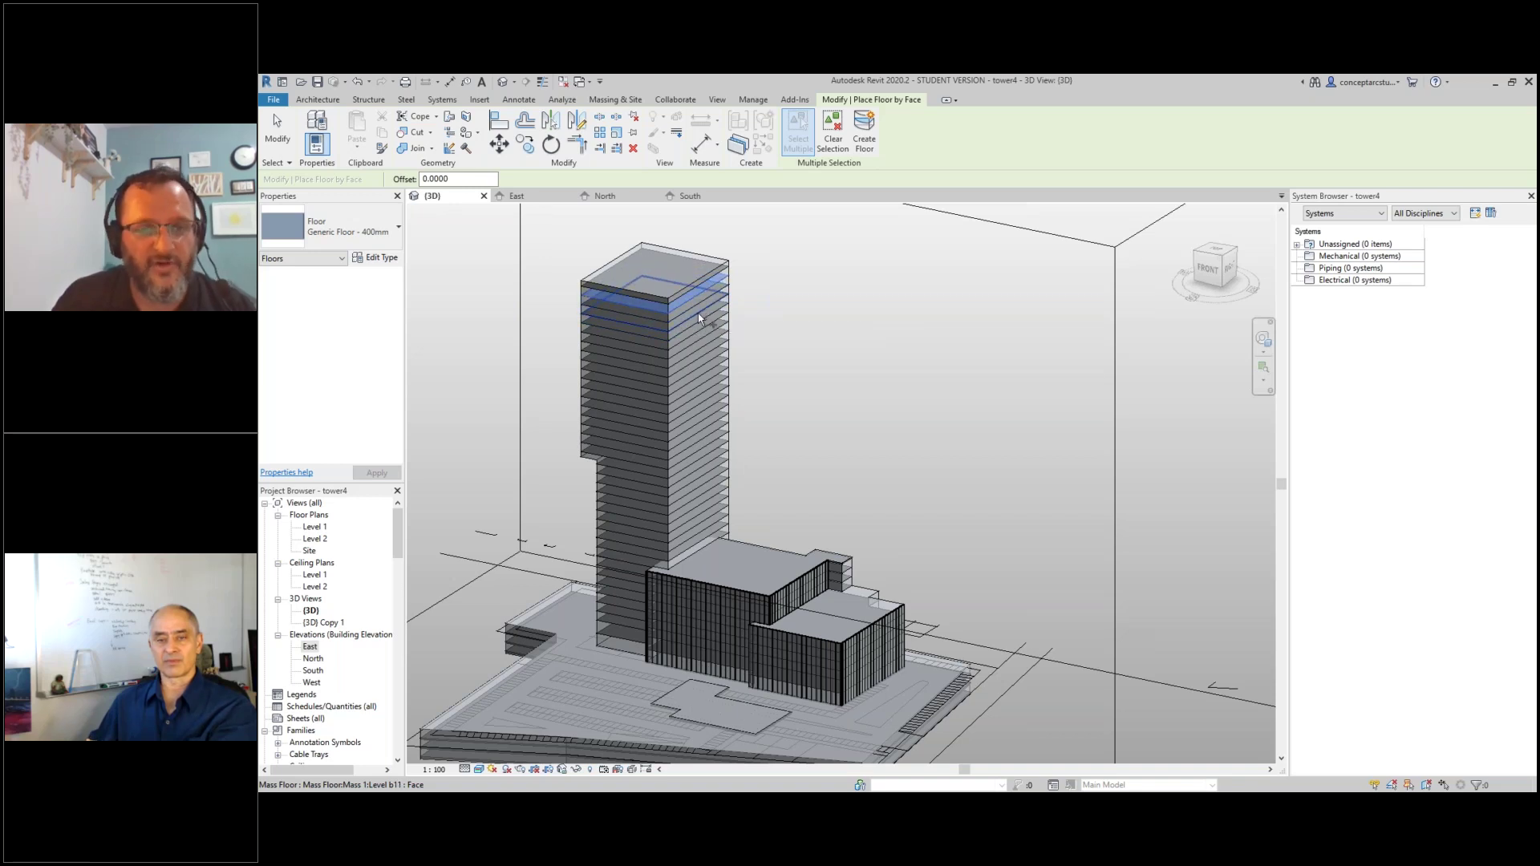
{"action": "key", "text": "Escape"}
{"action": "key", "text": "Escape"}
- Extend the section box along the row from the single mass tower to take in the other design-stage towers
{"action": "scroll", "coordinate": [969, 648], "scroll_direction": "down", "scroll_amount": 2}
{"action": "middle_click_drag", "start_coordinate": [970, 648], "coordinate": [1043, 675], "text": "shift"}
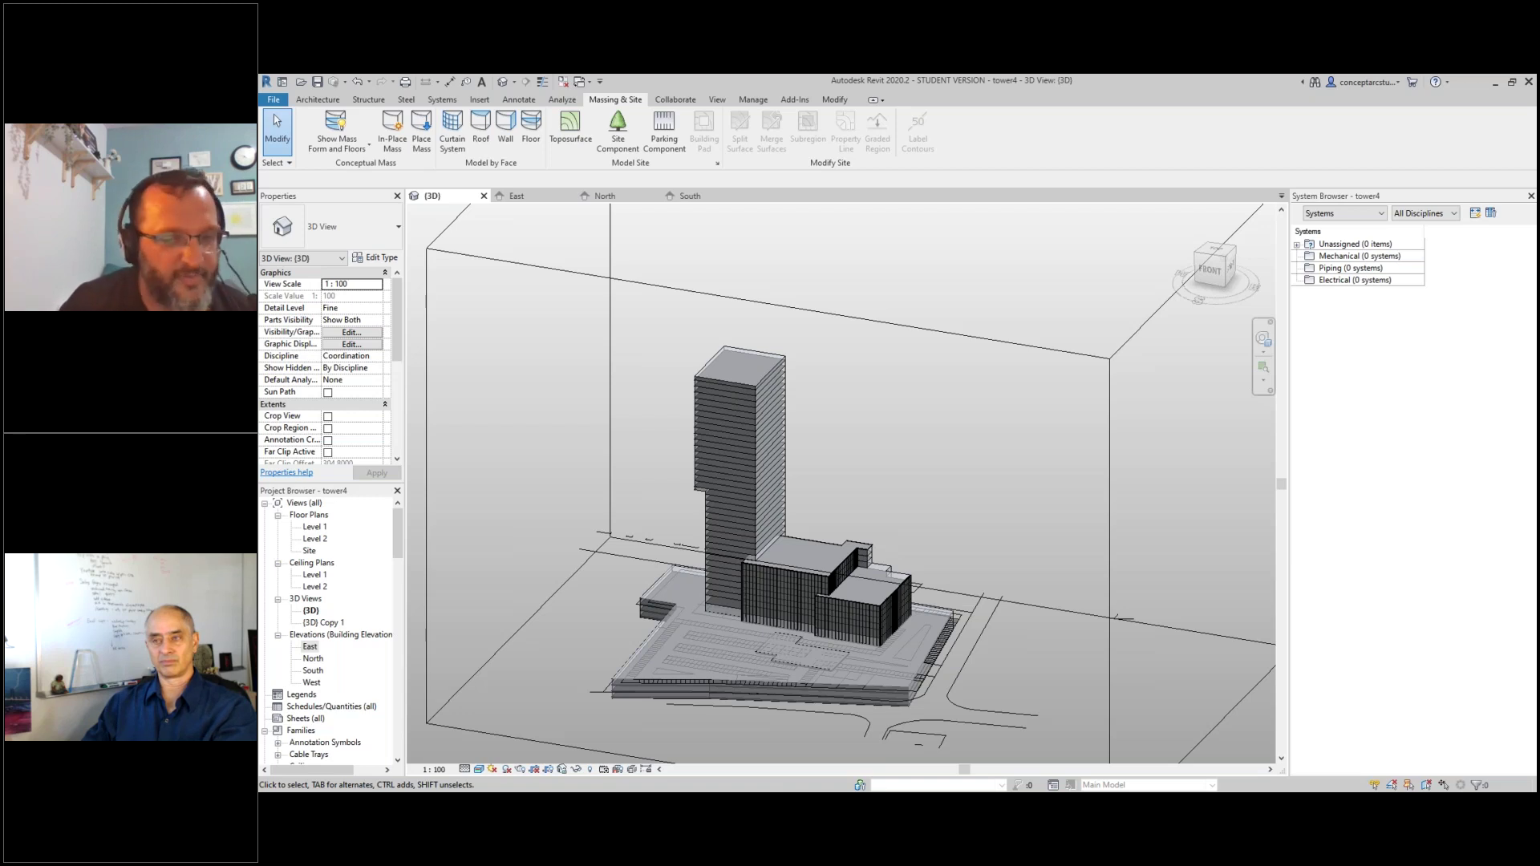
{"action": "scroll", "coordinate": [992, 318], "scroll_direction": "down", "scroll_amount": 2}
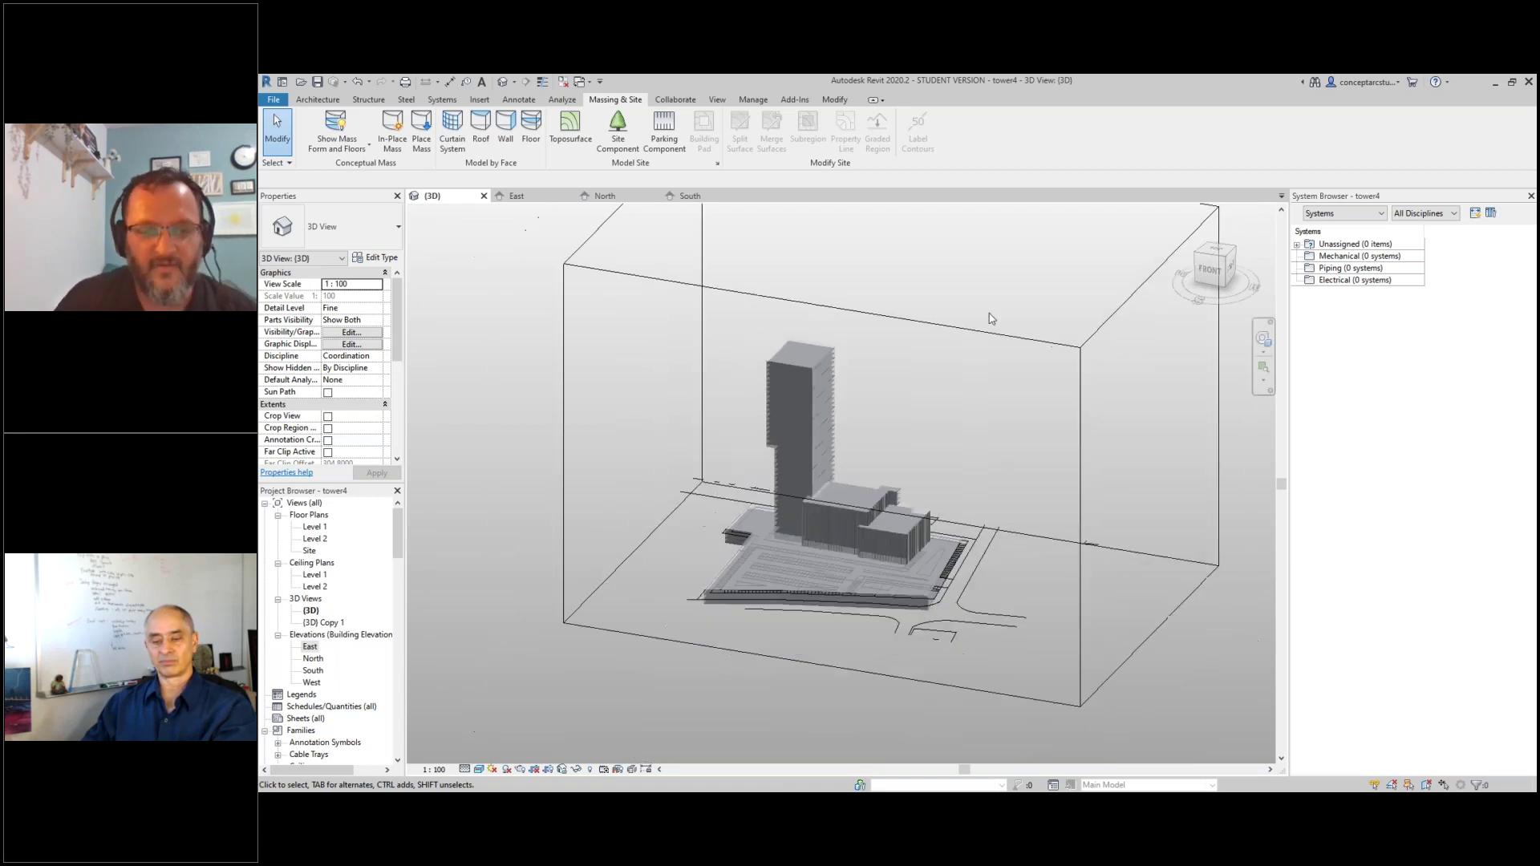
{"action": "scroll", "coordinate": [992, 318], "scroll_direction": "down", "scroll_amount": 3}
{"action": "middle_click_drag", "start_coordinate": [986, 516], "coordinate": [930, 449], "text": "shift"}
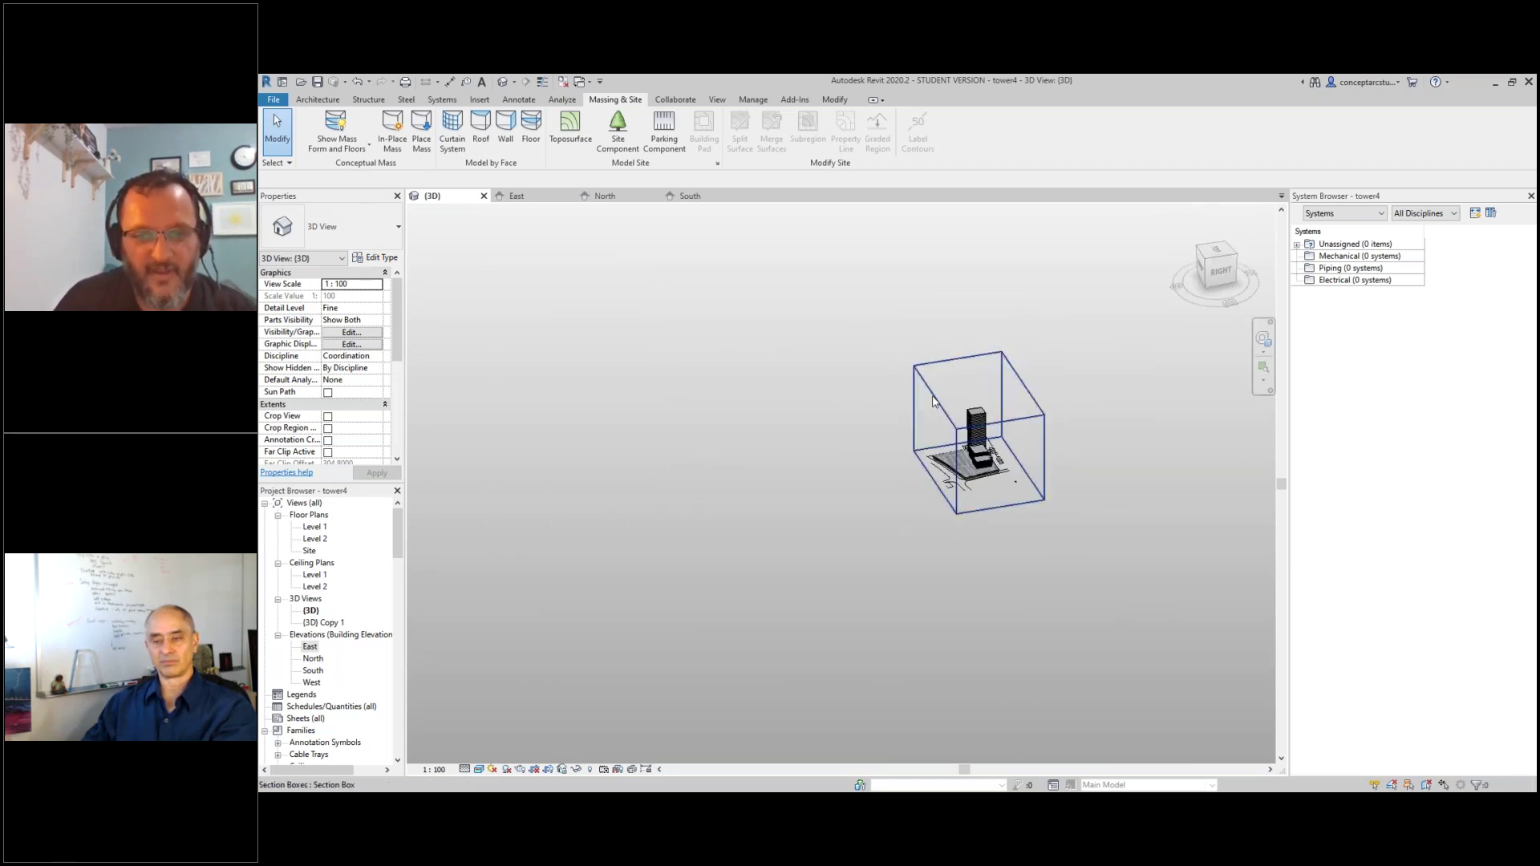
{"action": "left_click", "coordinate": [931, 403]}
{"action": "left_click_drag", "start_coordinate": [937, 440], "coordinate": [709, 462]}
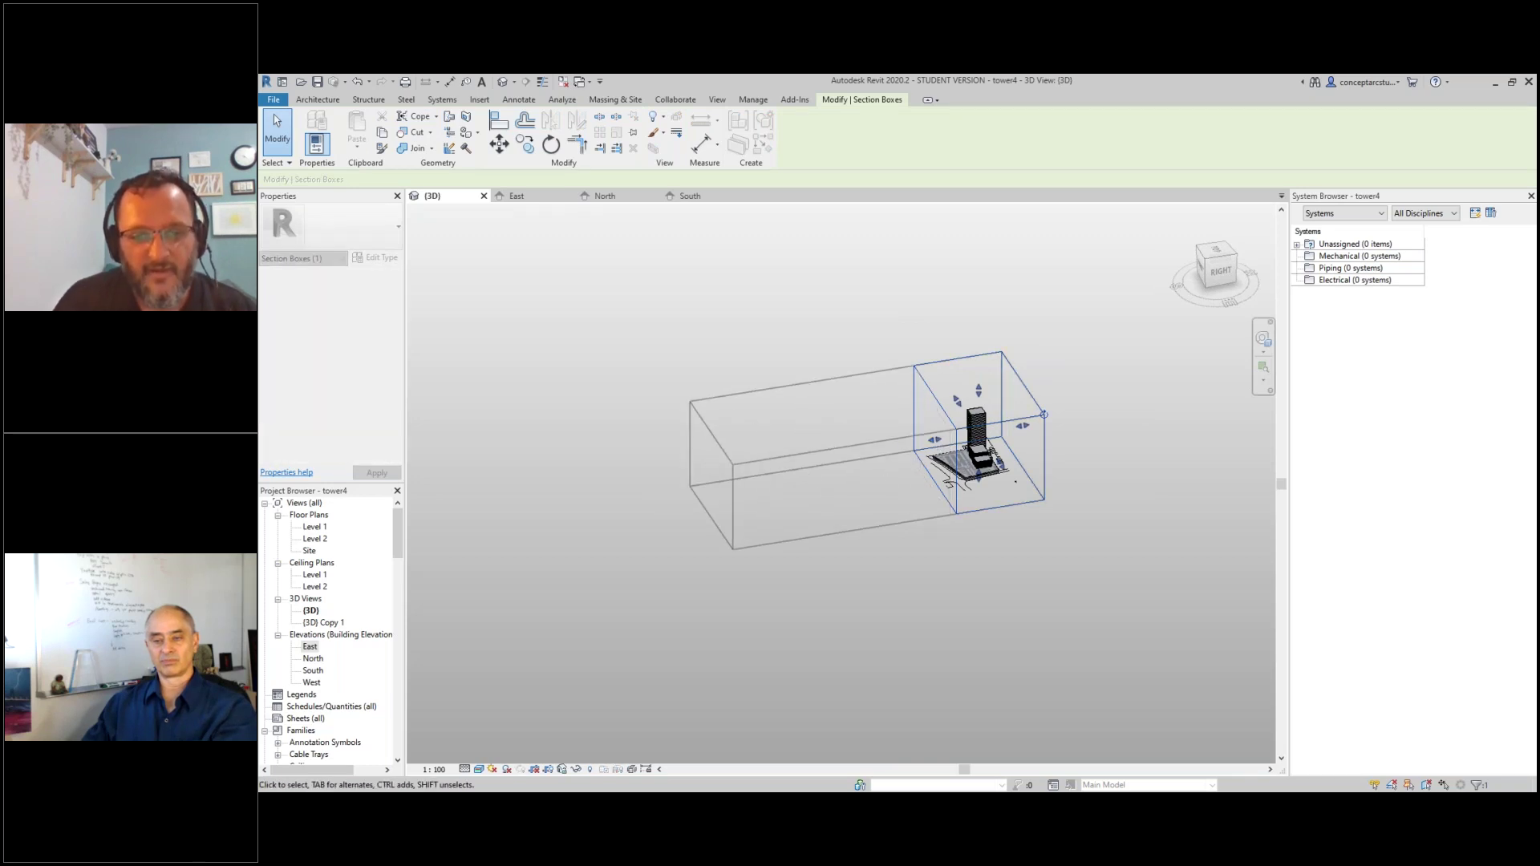
- Examine the detailed tower on its site, its steel_structure curtain system at the roof, and the neighbouring mass stages
{"action": "scroll", "coordinate": [773, 464], "scroll_direction": "up", "scroll_amount": 5}
{"action": "scroll", "coordinate": [729, 617], "scroll_direction": "down", "scroll_amount": 3}
{"action": "middle_click_drag", "start_coordinate": [802, 617], "coordinate": [903, 539], "text": "shift"}
{"action": "scroll", "coordinate": [730, 554], "scroll_direction": "up", "scroll_amount": 3}
{"action": "scroll", "coordinate": [730, 553], "scroll_direction": "down", "scroll_amount": 3}
{"action": "middle_click_drag", "start_coordinate": [730, 553], "coordinate": [999, 494], "text": "shift"}
{"action": "scroll", "coordinate": [999, 495], "scroll_direction": "up", "scroll_amount": 4}
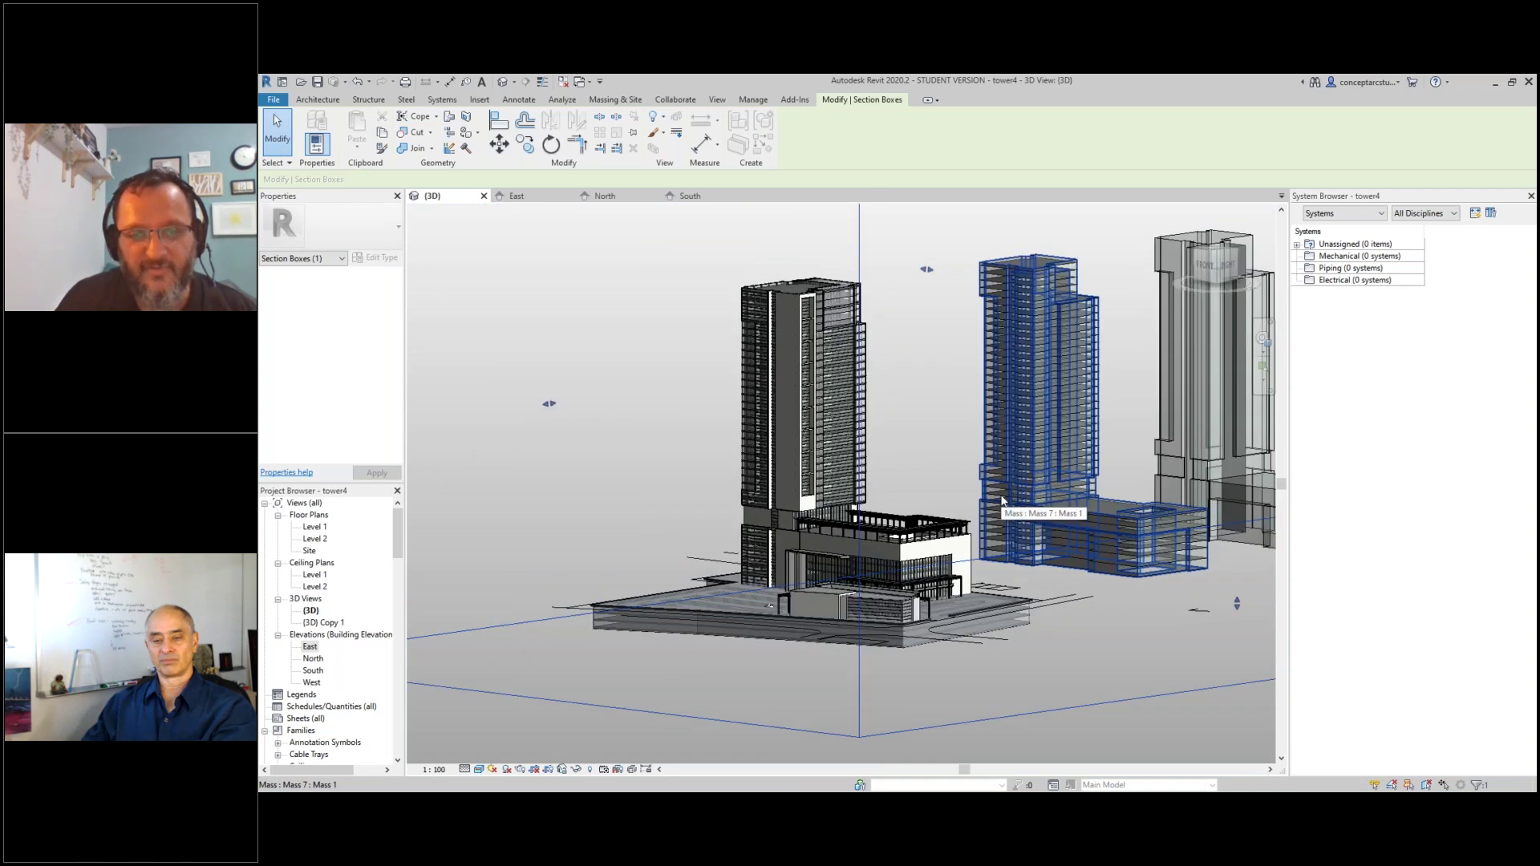
{"action": "scroll", "coordinate": [1000, 494], "scroll_direction": "up", "scroll_amount": 3}
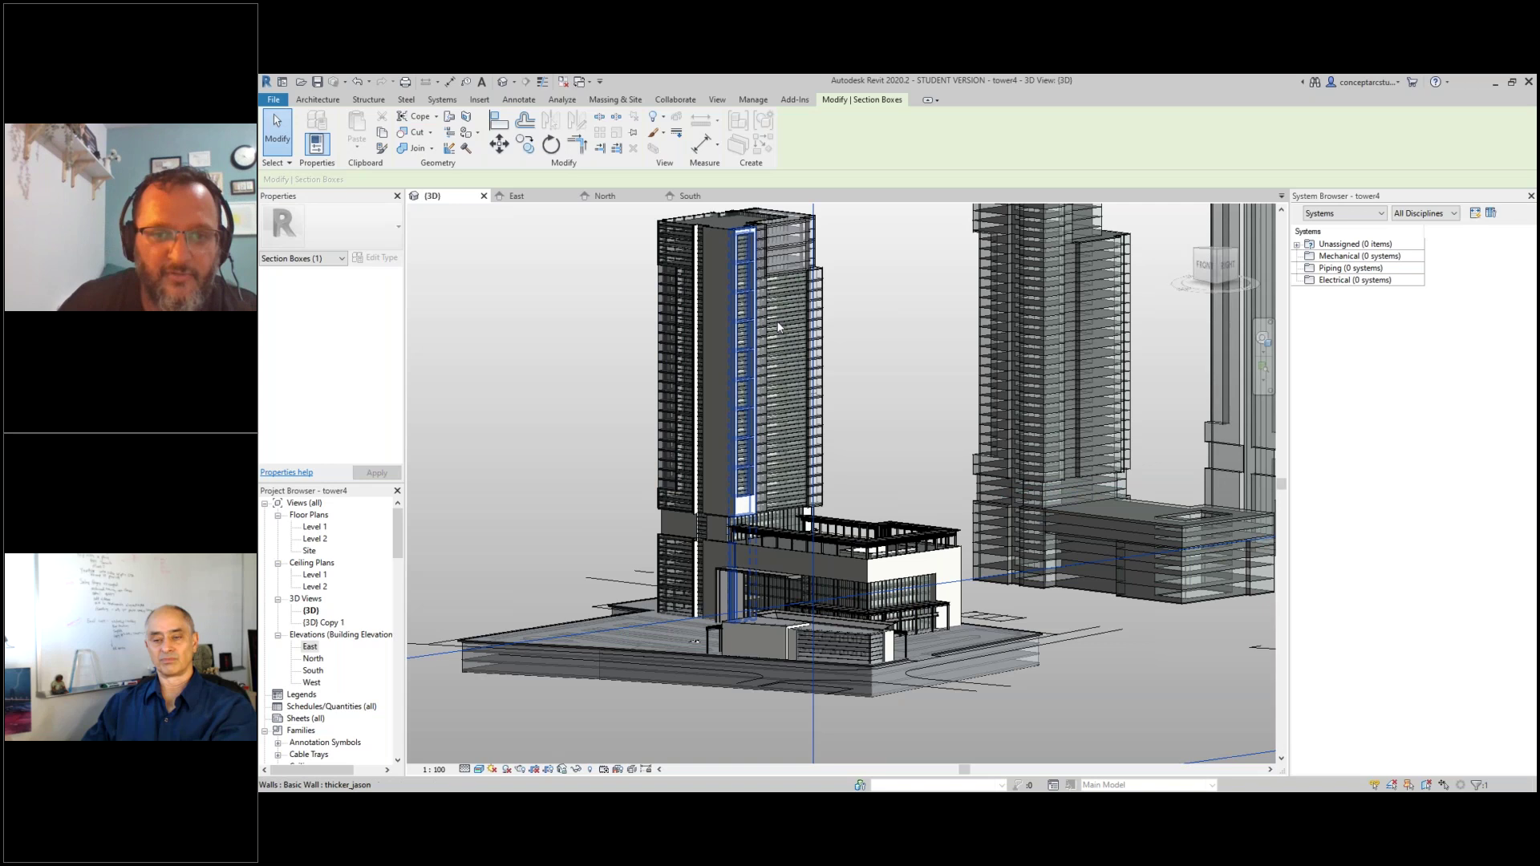
{"action": "scroll", "coordinate": [798, 228], "scroll_direction": "up", "scroll_amount": 3}
{"action": "left_click", "coordinate": [798, 228]}
{"action": "middle_click_drag", "start_coordinate": [798, 229], "coordinate": [674, 479], "text": "shift"}
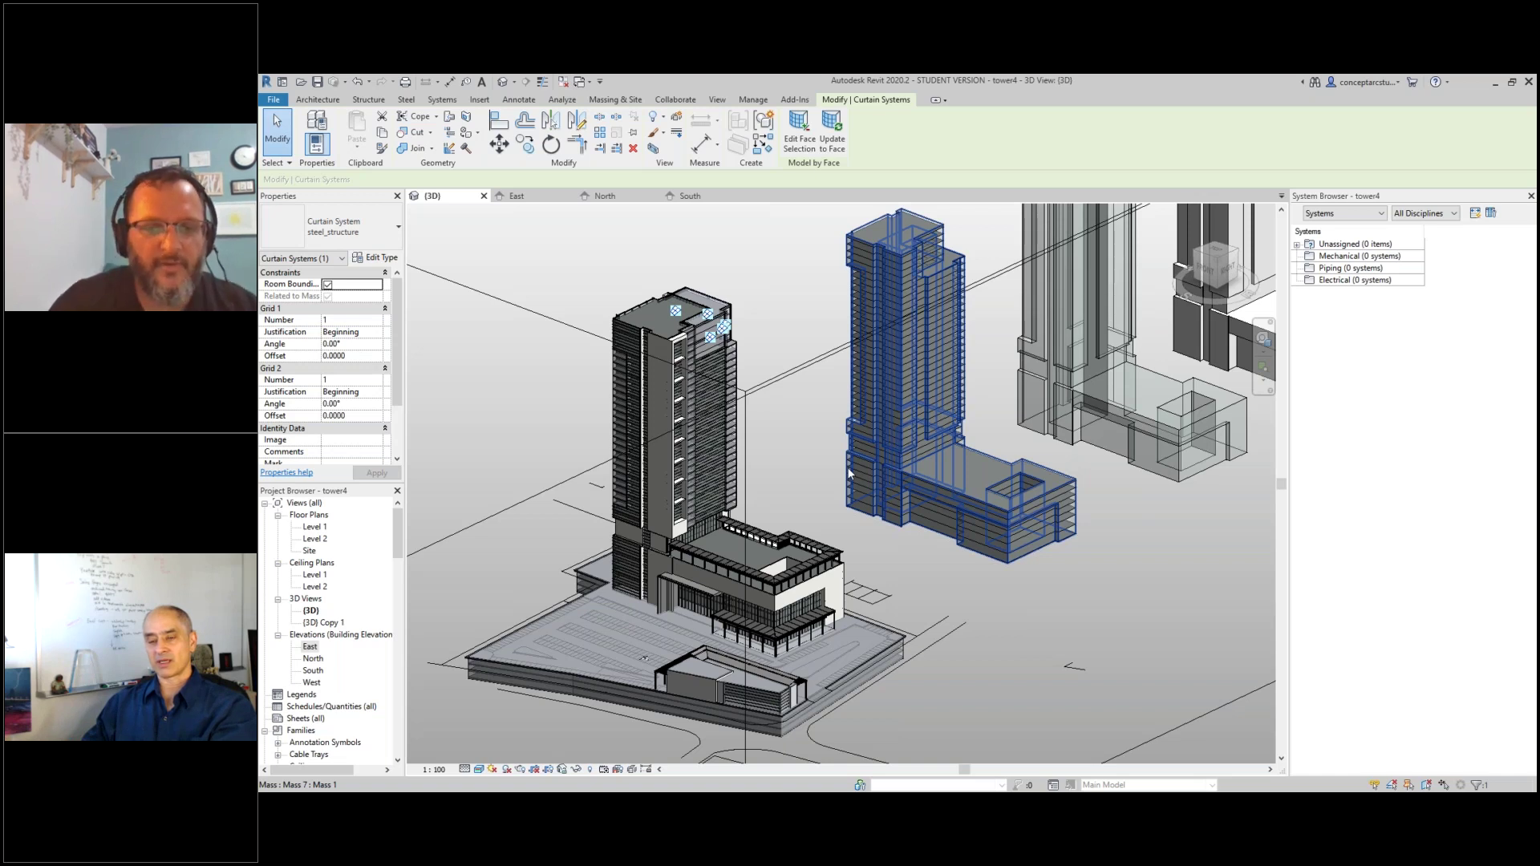
{"action": "scroll", "coordinate": [738, 560], "scroll_direction": "down", "scroll_amount": 2}
- Switch to the final_skp model in SketchUp and examine the finished tower, podium, parking and landscaping from several angles
{"action": "key", "text": "alt+Tab"}
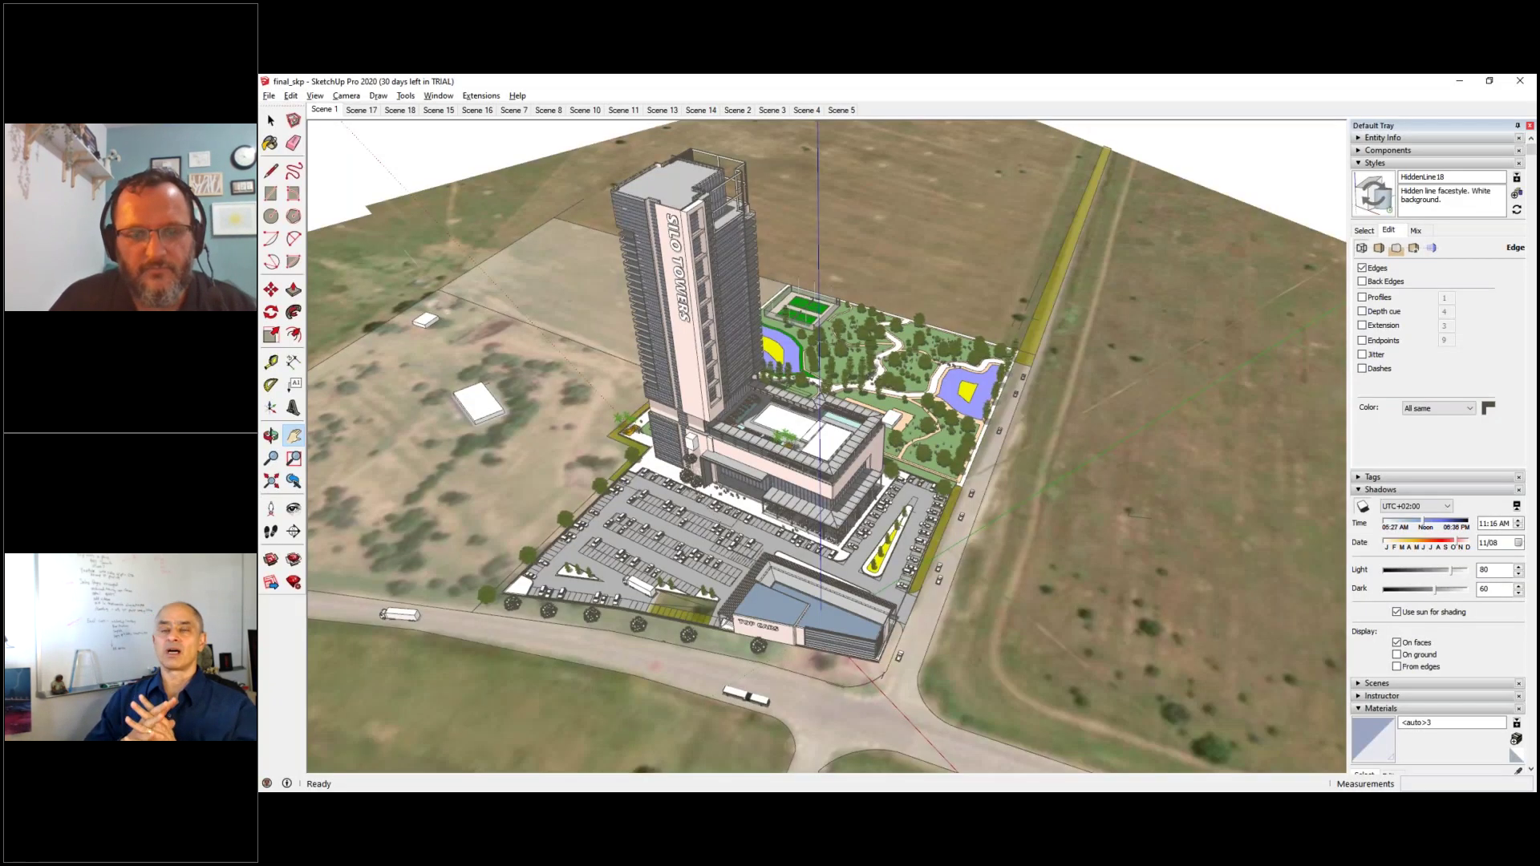
{"action": "mouse_move", "coordinate": [794, 478]}
{"action": "middle_mouse_down"}
{"action": "mouse_move", "coordinate": [744, 476]}
{"action": "mouse_move", "coordinate": [637, 362]}
{"action": "mouse_move", "coordinate": [682, 385]}
{"action": "middle_mouse_up"}
{"action": "scroll", "coordinate": [749, 441], "scroll_direction": "up", "scroll_amount": 3}
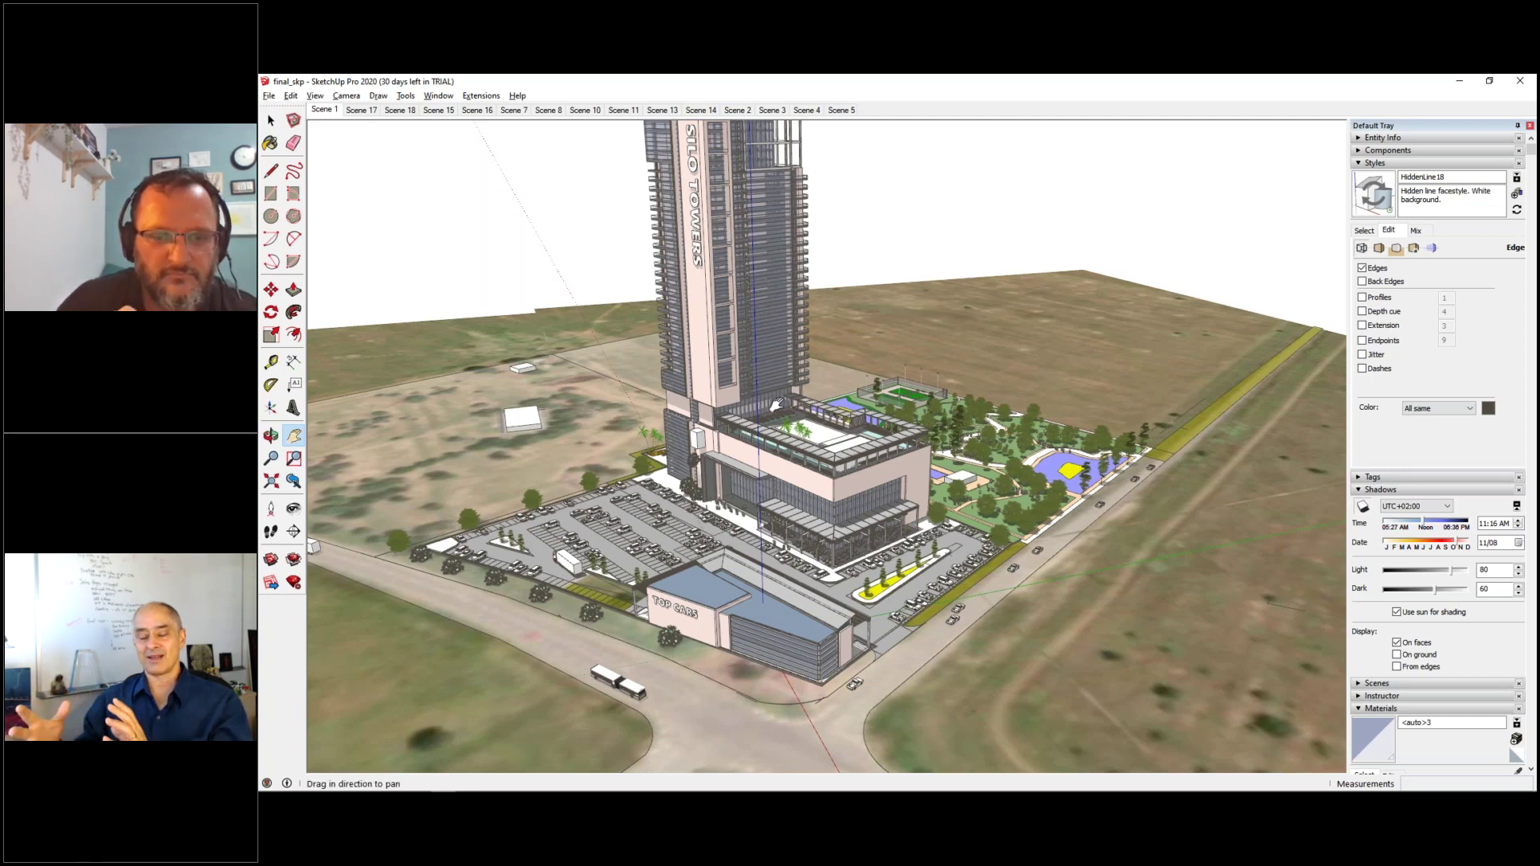
{"action": "scroll", "coordinate": [777, 405], "scroll_direction": "down", "scroll_amount": 6}
{"action": "middle_click_drag", "start_coordinate": [812, 499], "coordinate": [818, 519]}
{"action": "scroll", "coordinate": [817, 519], "scroll_direction": "up", "scroll_amount": 2}
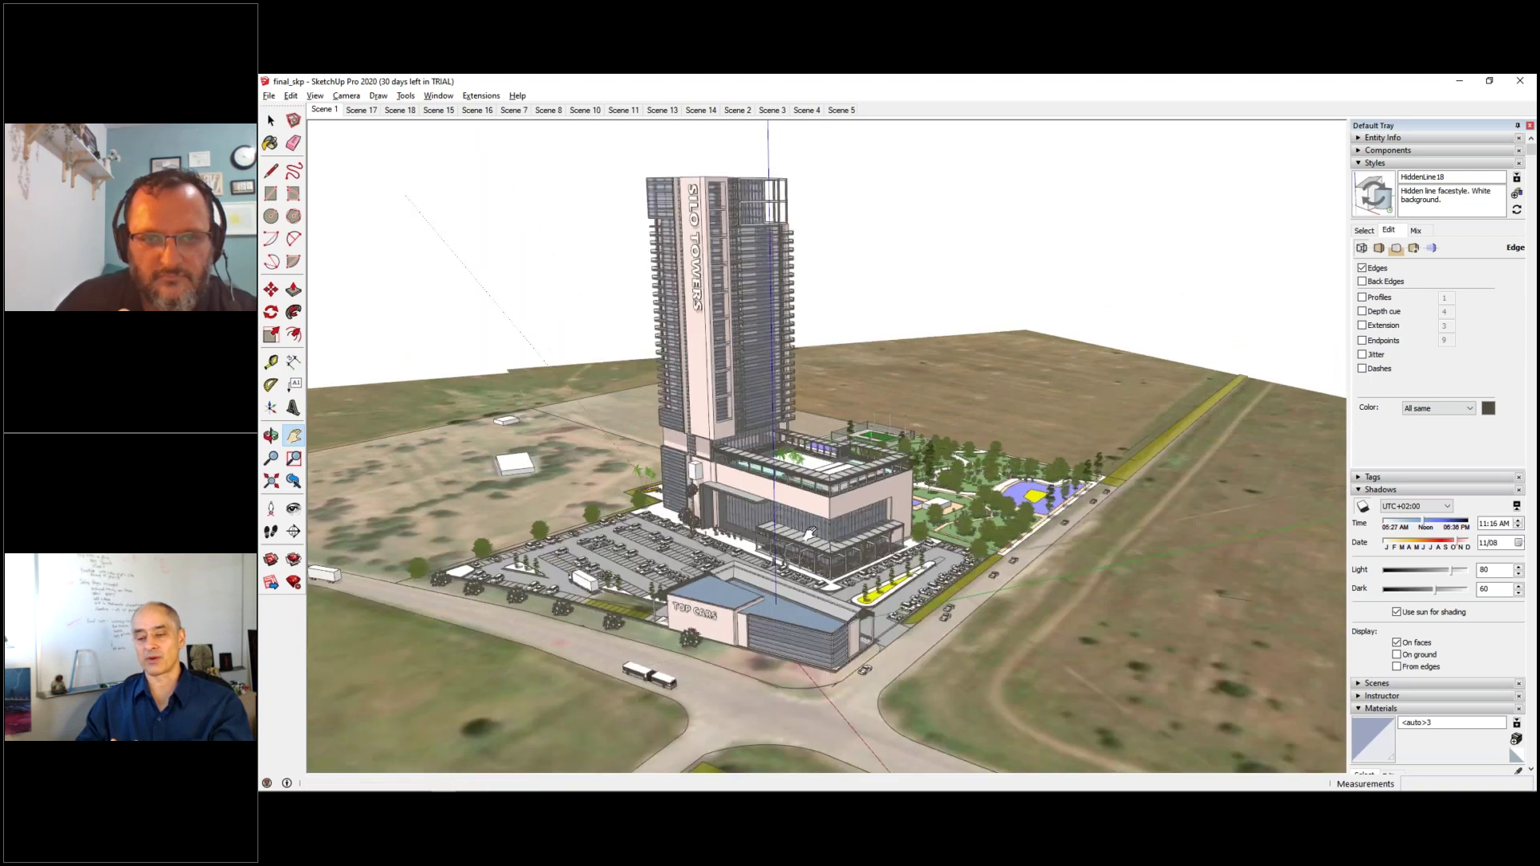
{"action": "scroll", "coordinate": [810, 533], "scroll_direction": "up", "scroll_amount": 1}
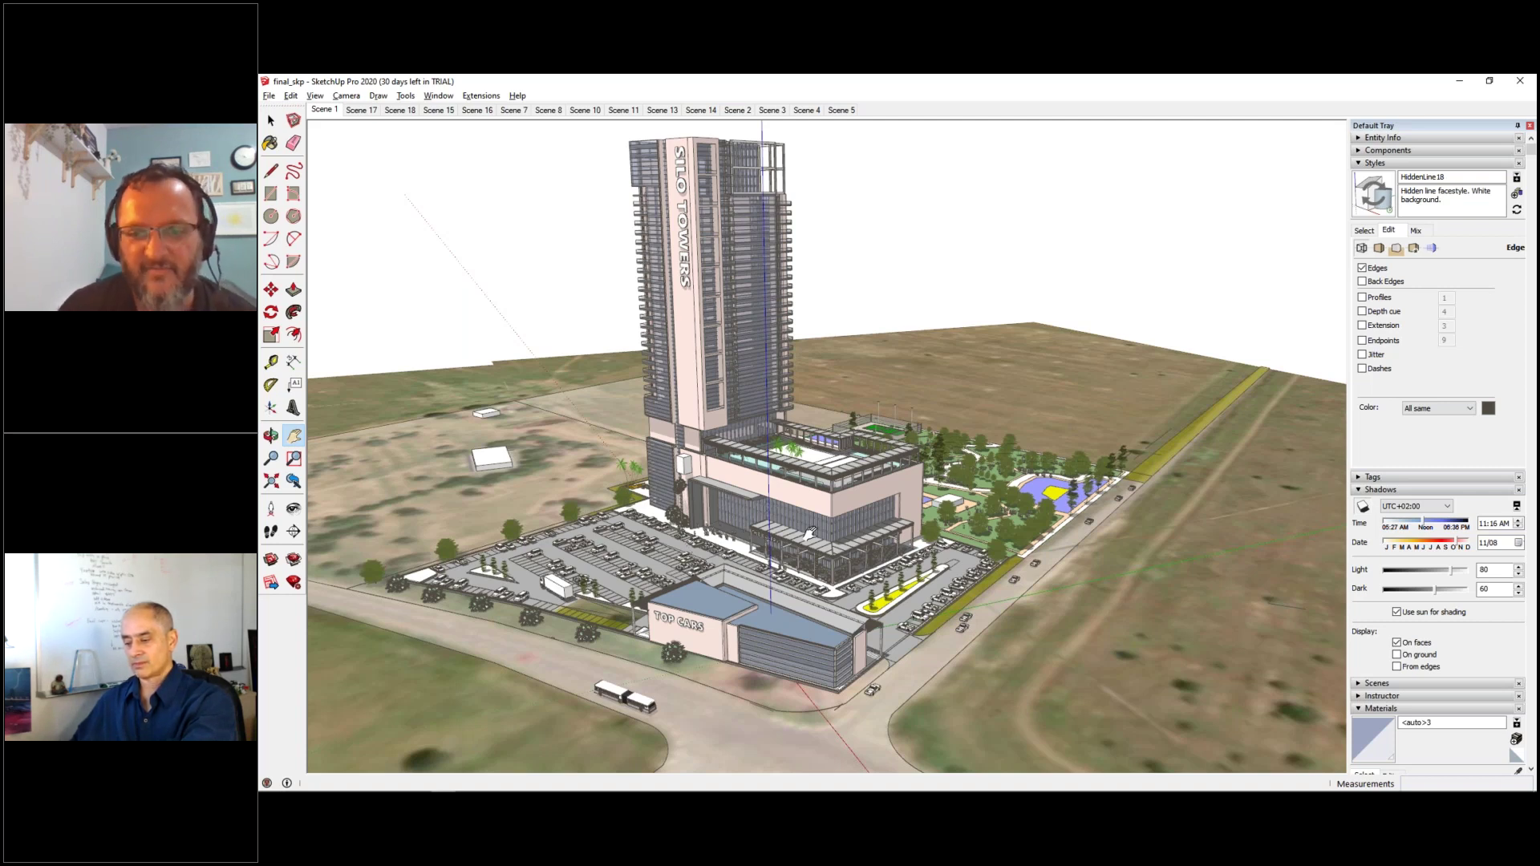
{"action": "middle_click_drag", "start_coordinate": [841, 501], "coordinate": [754, 527]}
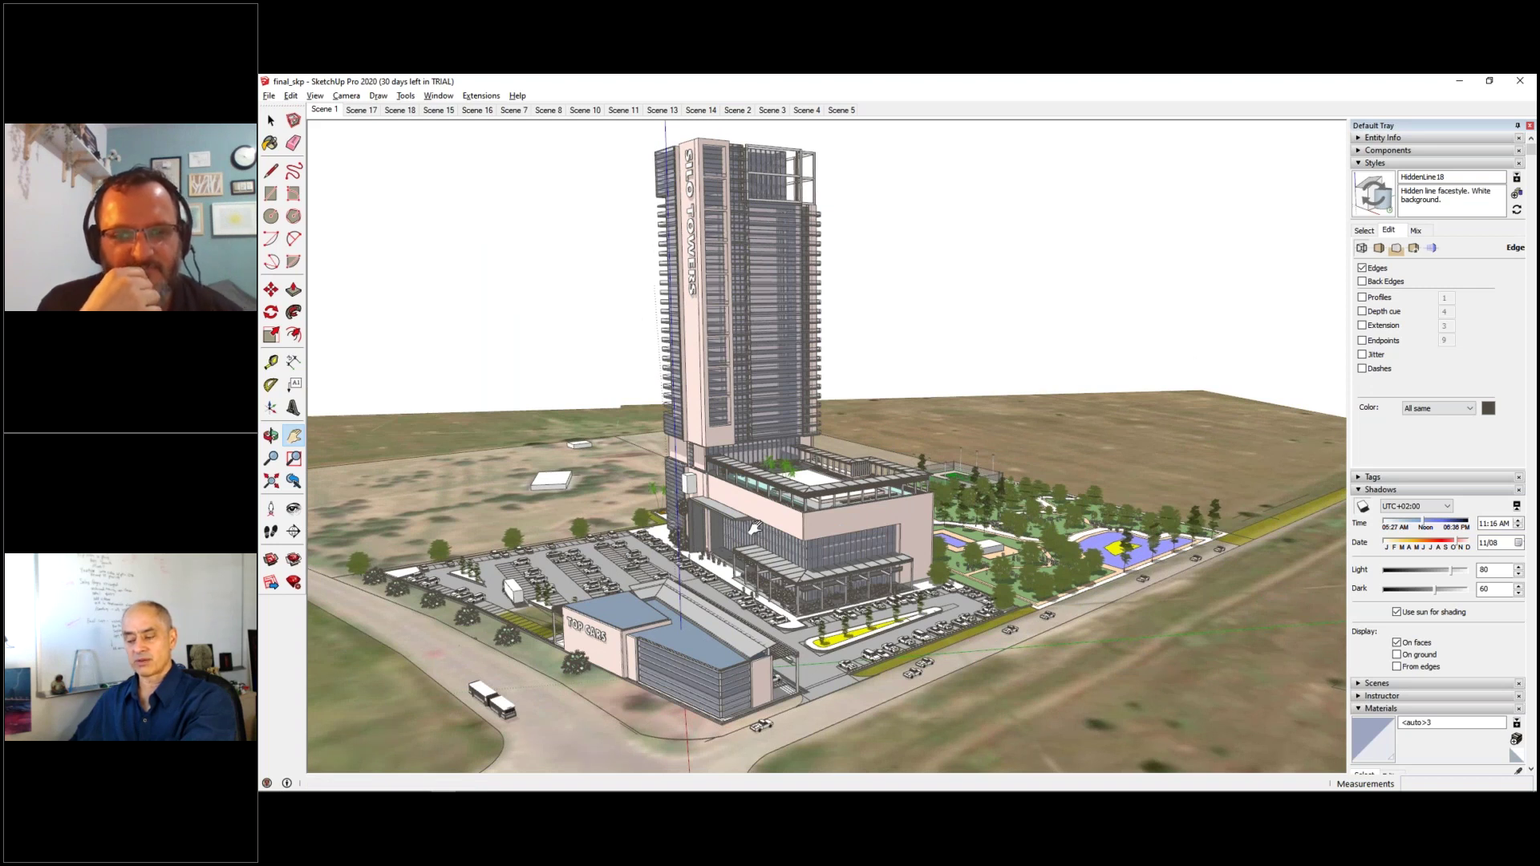
- Switch to the tower4 project in Revit and open its East elevation
{"action": "key", "text": "alt+Tab"}
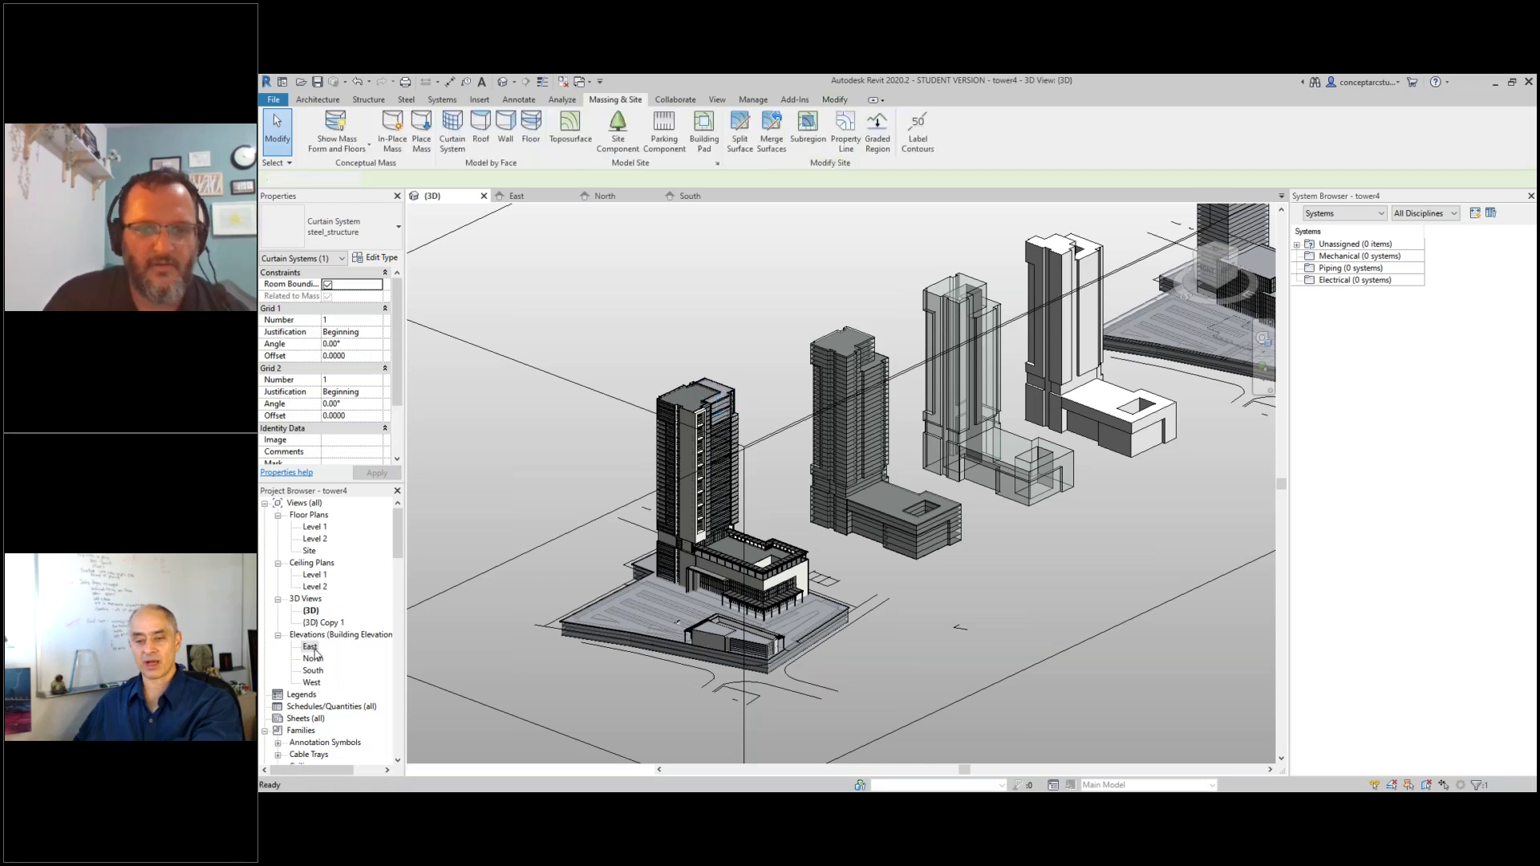
{"action": "double_click", "coordinate": [311, 648]}
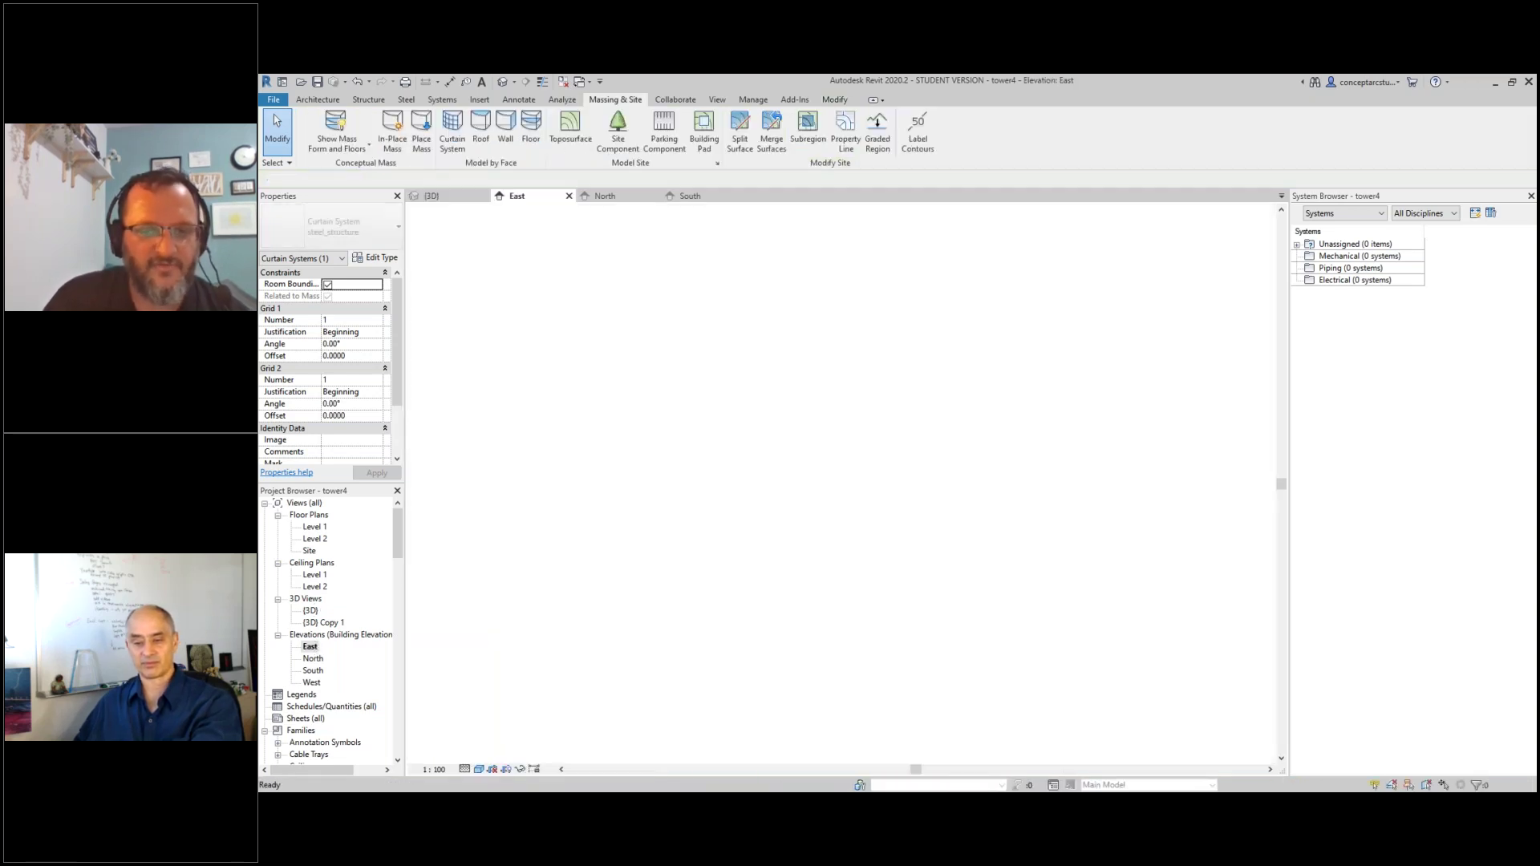
{"action": "scroll", "coordinate": [890, 632], "scroll_direction": "up", "scroll_amount": 8}
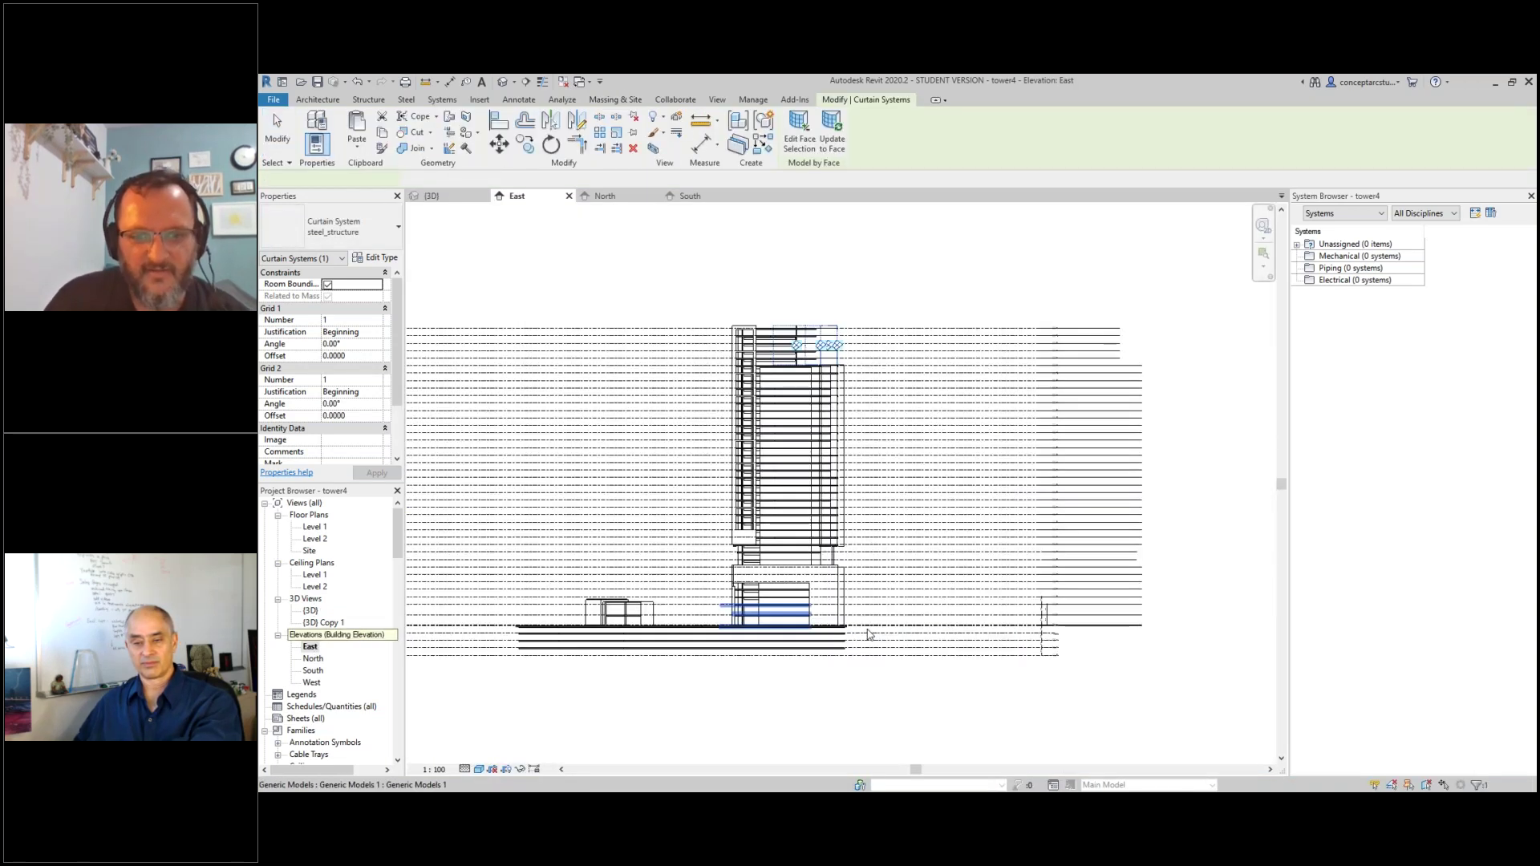
- Try to move Level 2 upward in the East elevation
{"action": "scroll", "coordinate": [902, 622], "scroll_direction": "up", "scroll_amount": 2}
{"action": "left_click", "coordinate": [805, 541]}
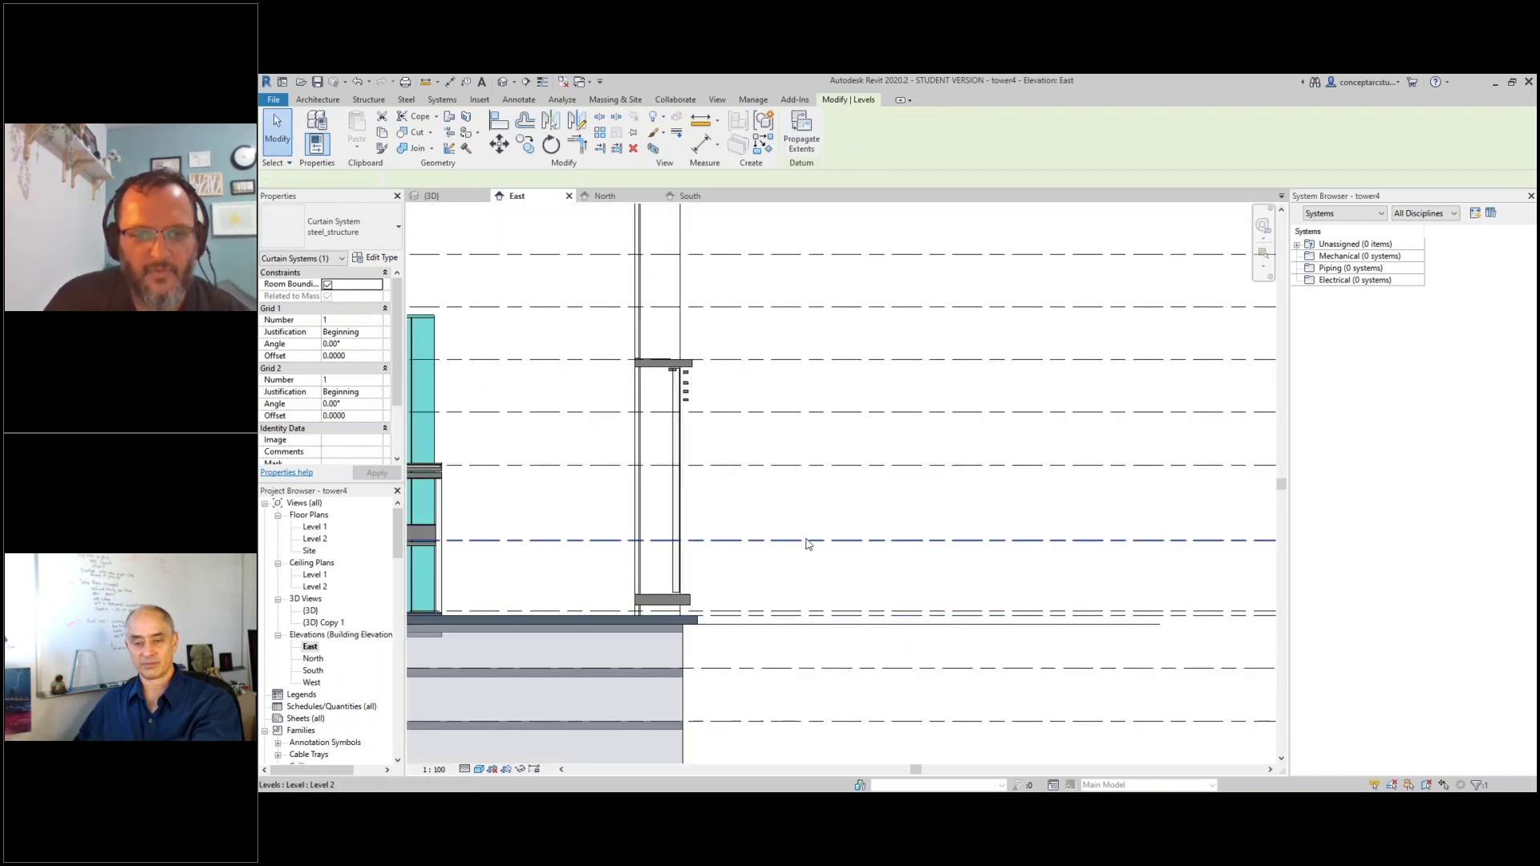
{"action": "left_click", "coordinate": [499, 143]}
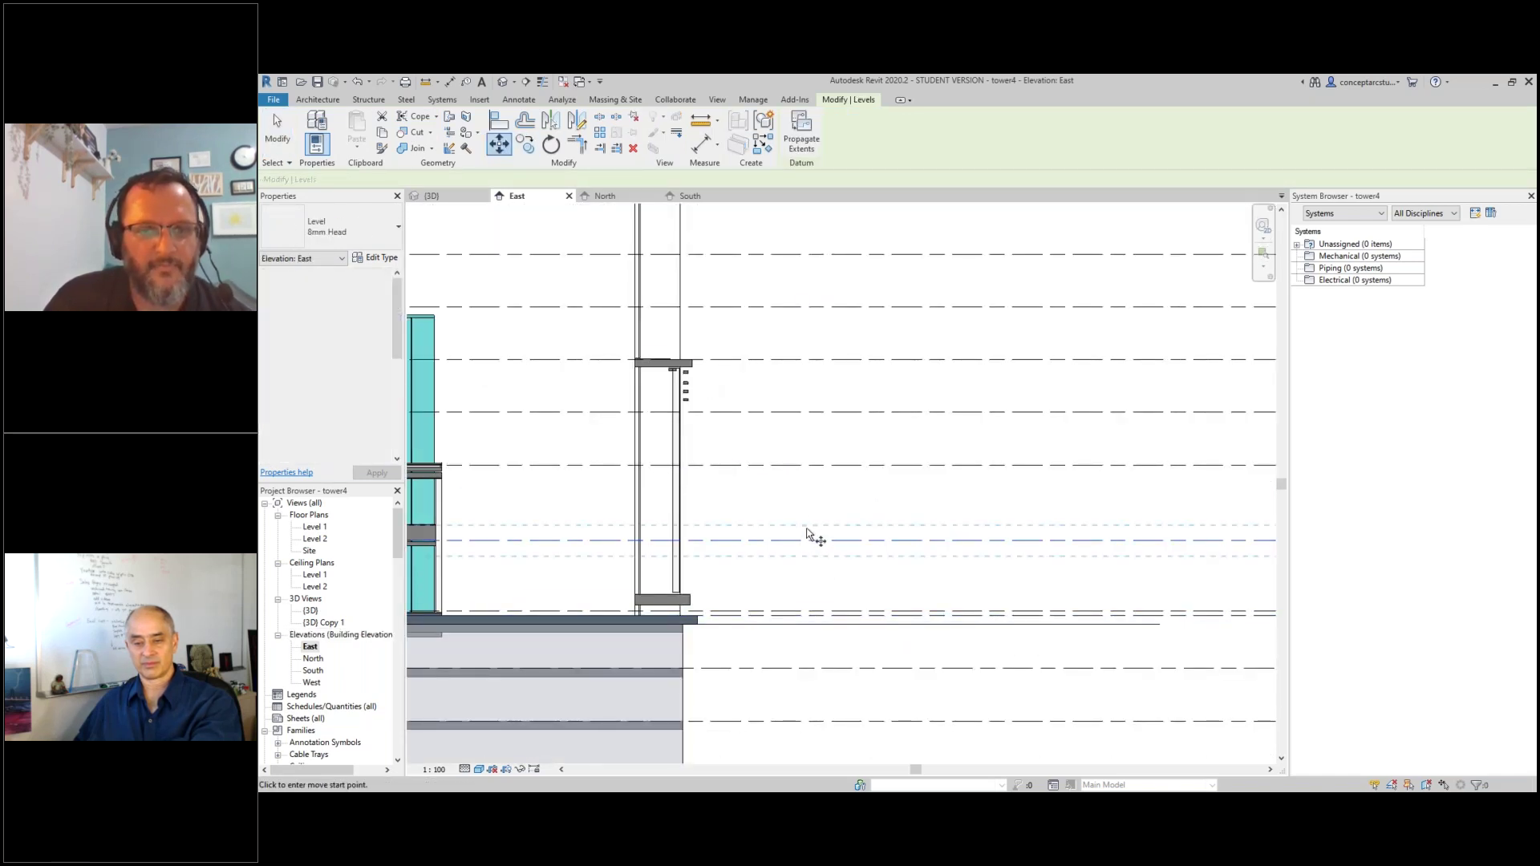
{"action": "left_click", "coordinate": [806, 531]}
{"action": "left_click", "coordinate": [806, 512]}
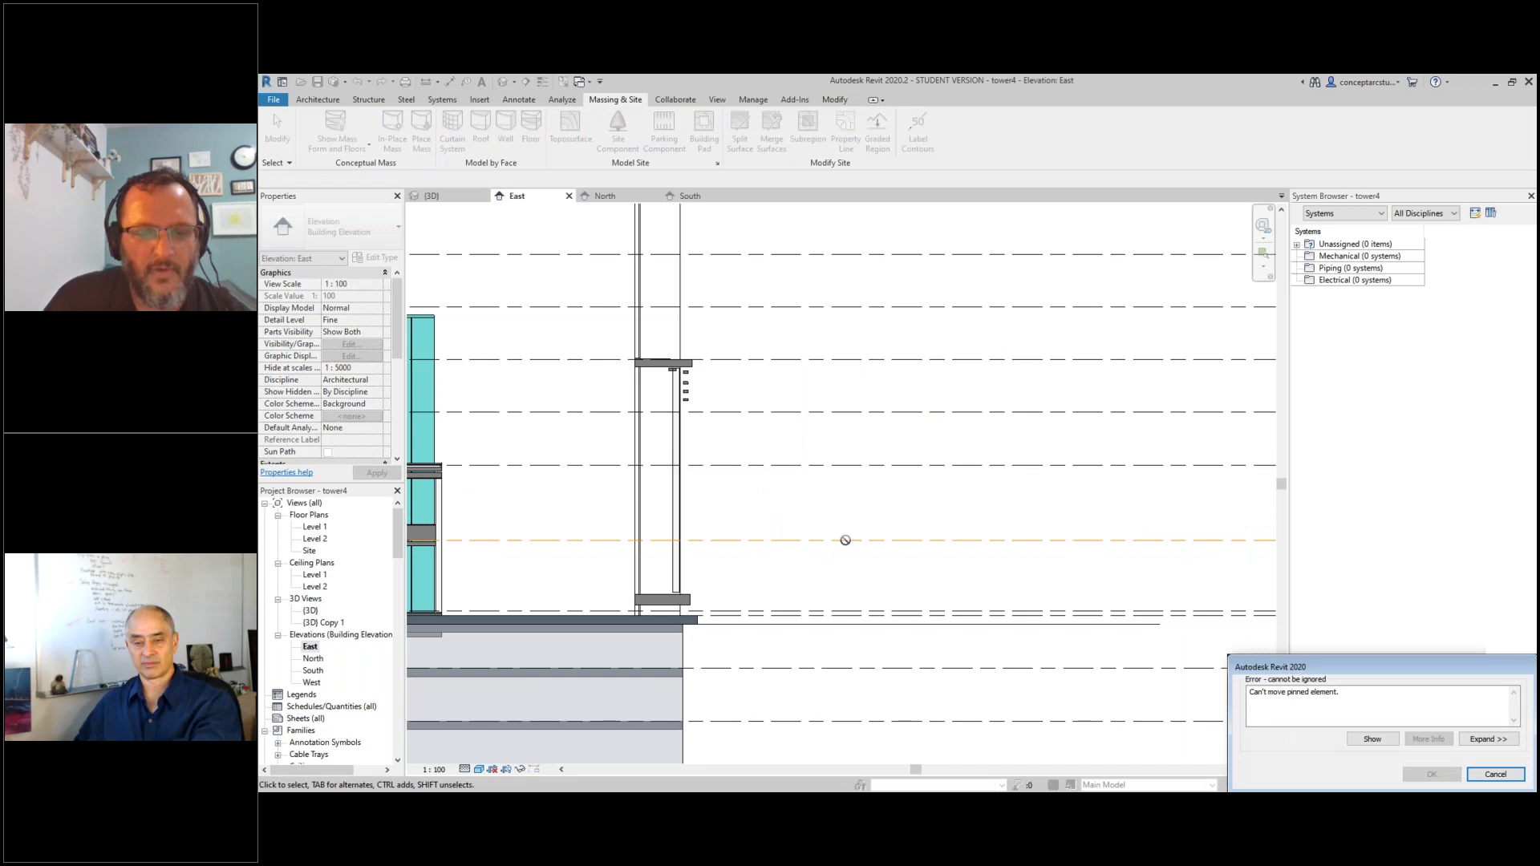
{"action": "left_click", "coordinate": [1495, 774]}
- Retry moving Level 2 vertically, this time by about 1.2 m, with its level head and dimensions in view
{"action": "scroll", "coordinate": [1123, 521], "scroll_direction": "down", "scroll_amount": 5}
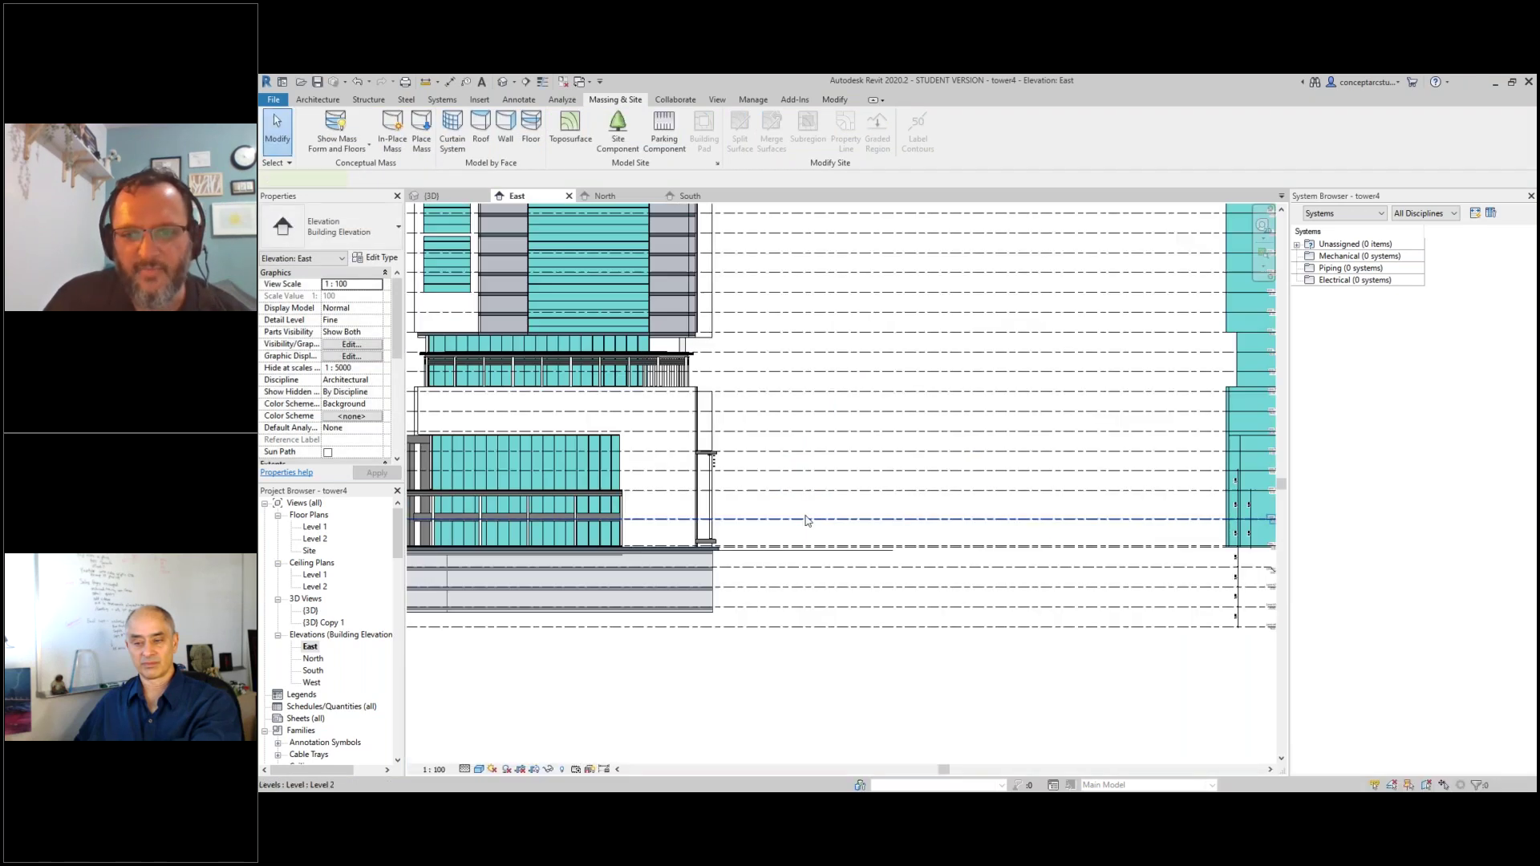
{"action": "scroll", "coordinate": [1005, 527], "scroll_direction": "up", "scroll_amount": 3}
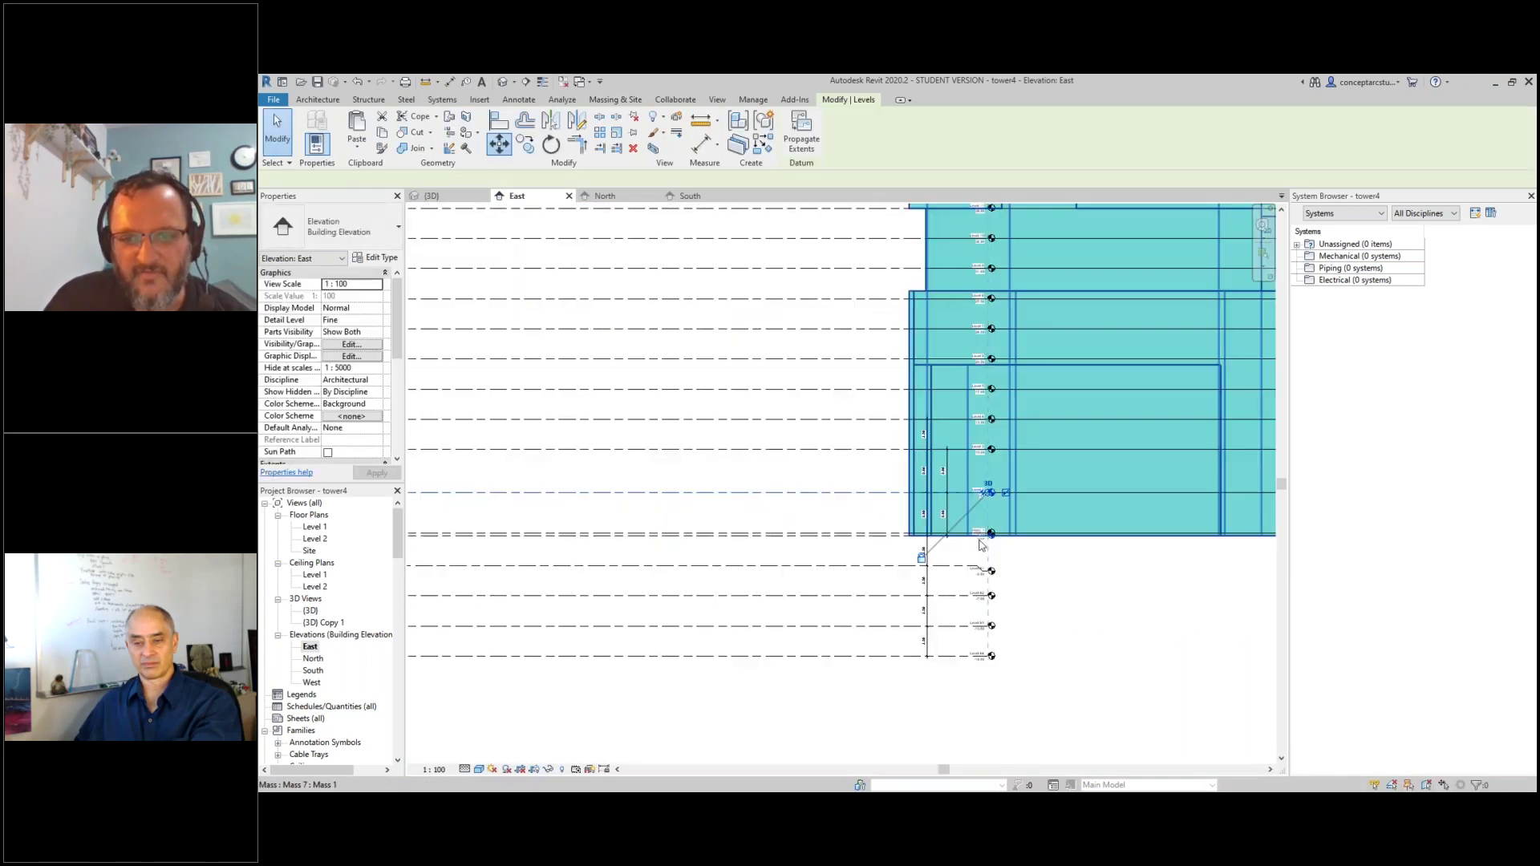
{"action": "key", "text": "Escape"}
{"action": "left_click", "coordinate": [494, 150]}
{"action": "scroll", "coordinate": [651, 522], "scroll_direction": "up", "scroll_amount": 2}
{"action": "left_click", "coordinate": [647, 514]}
{"action": "scroll", "coordinate": [646, 514], "scroll_direction": "up", "scroll_amount": 1}
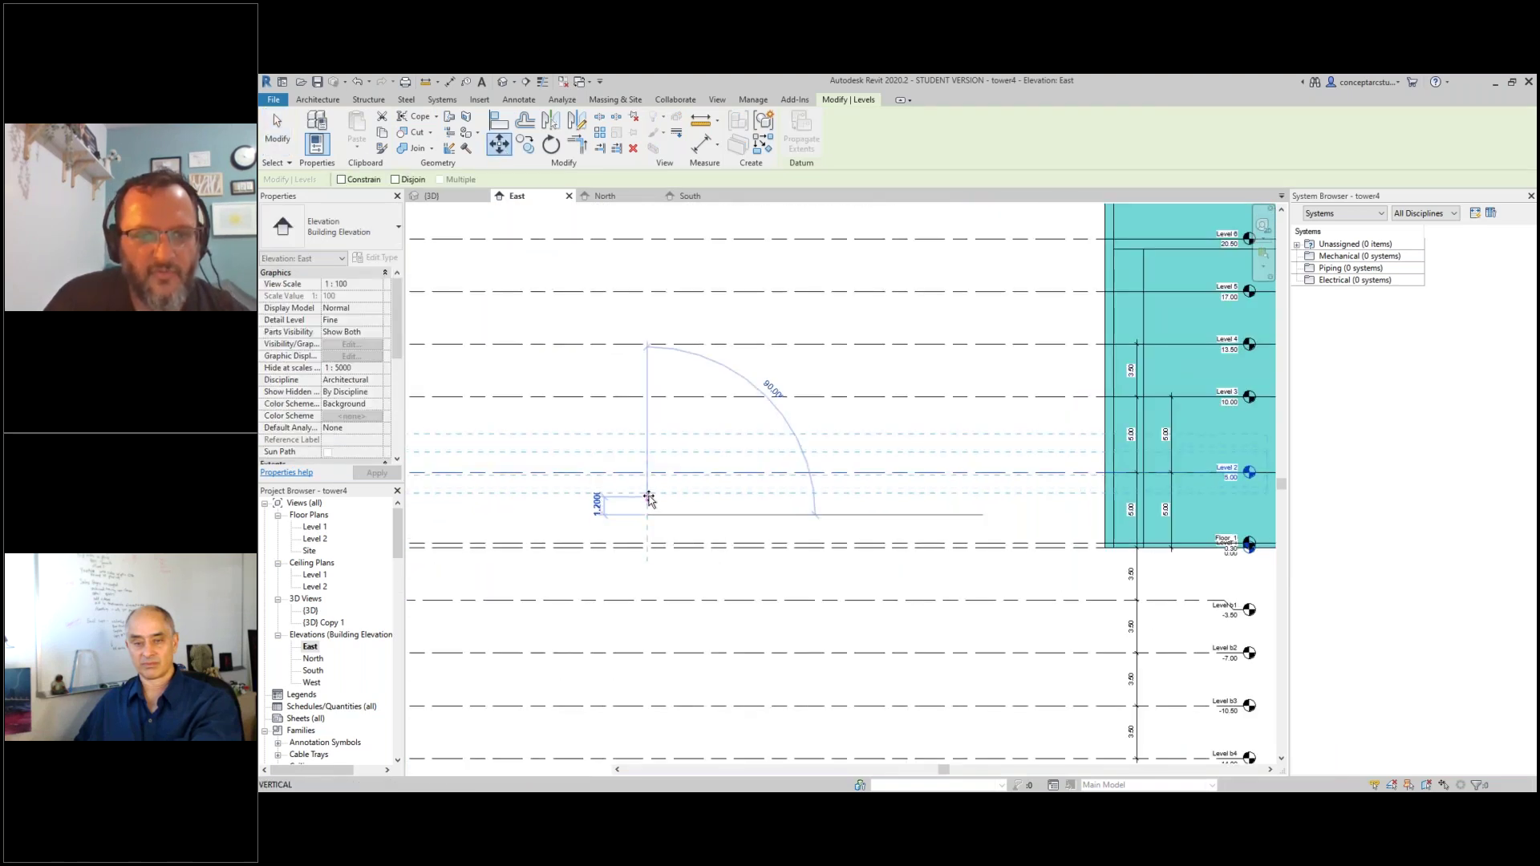
{"action": "left_click", "coordinate": [601, 499]}
{"action": "left_click", "coordinate": [1495, 778]}
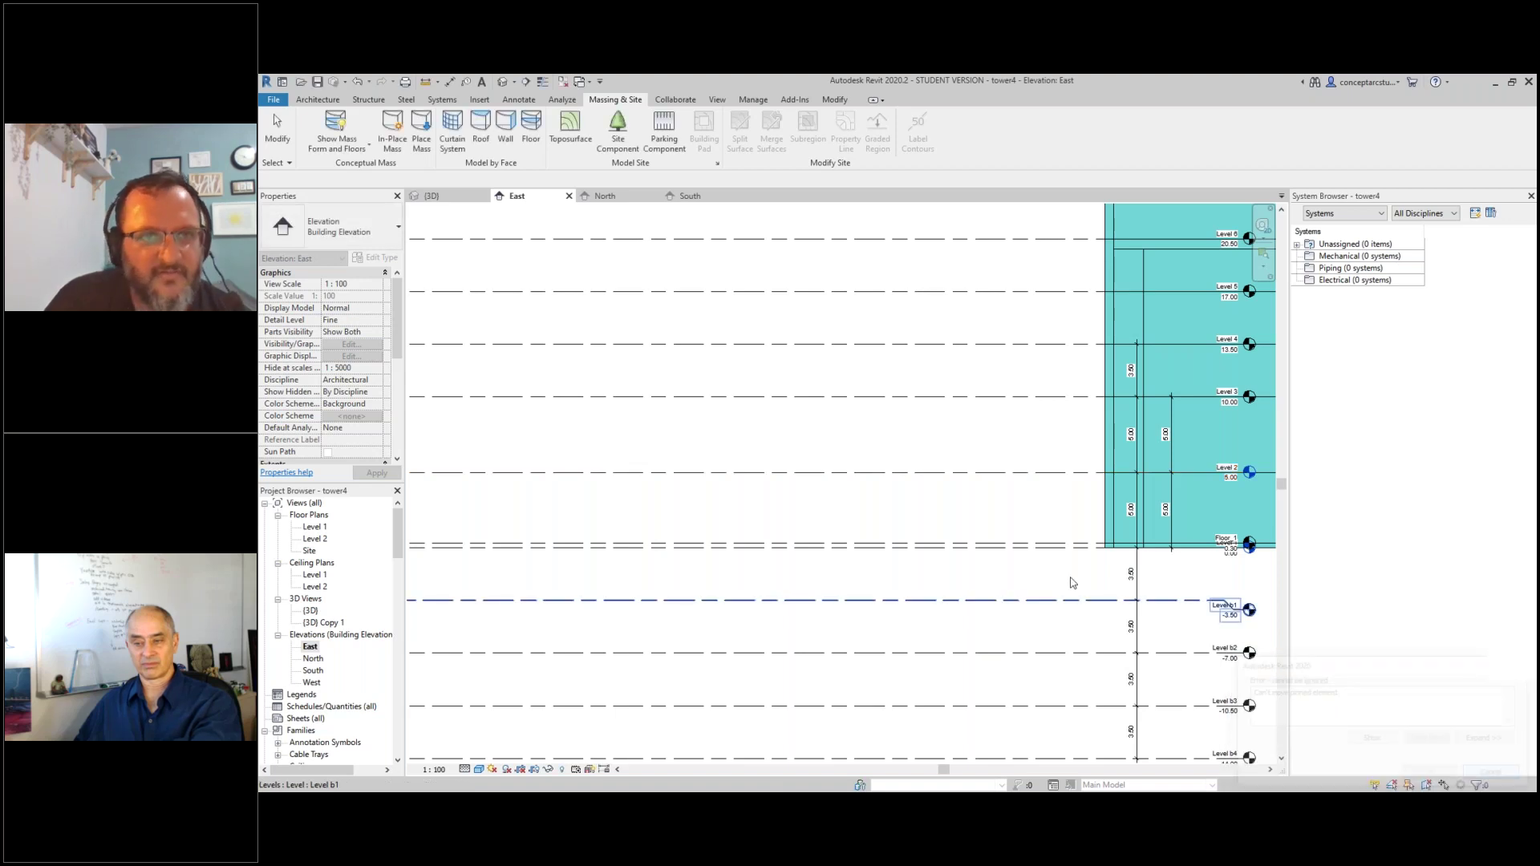
- Unpin Level 2 and move it up about 1.9 m, to an elevation of 6.9 m
{"action": "left_click", "coordinate": [954, 472]}
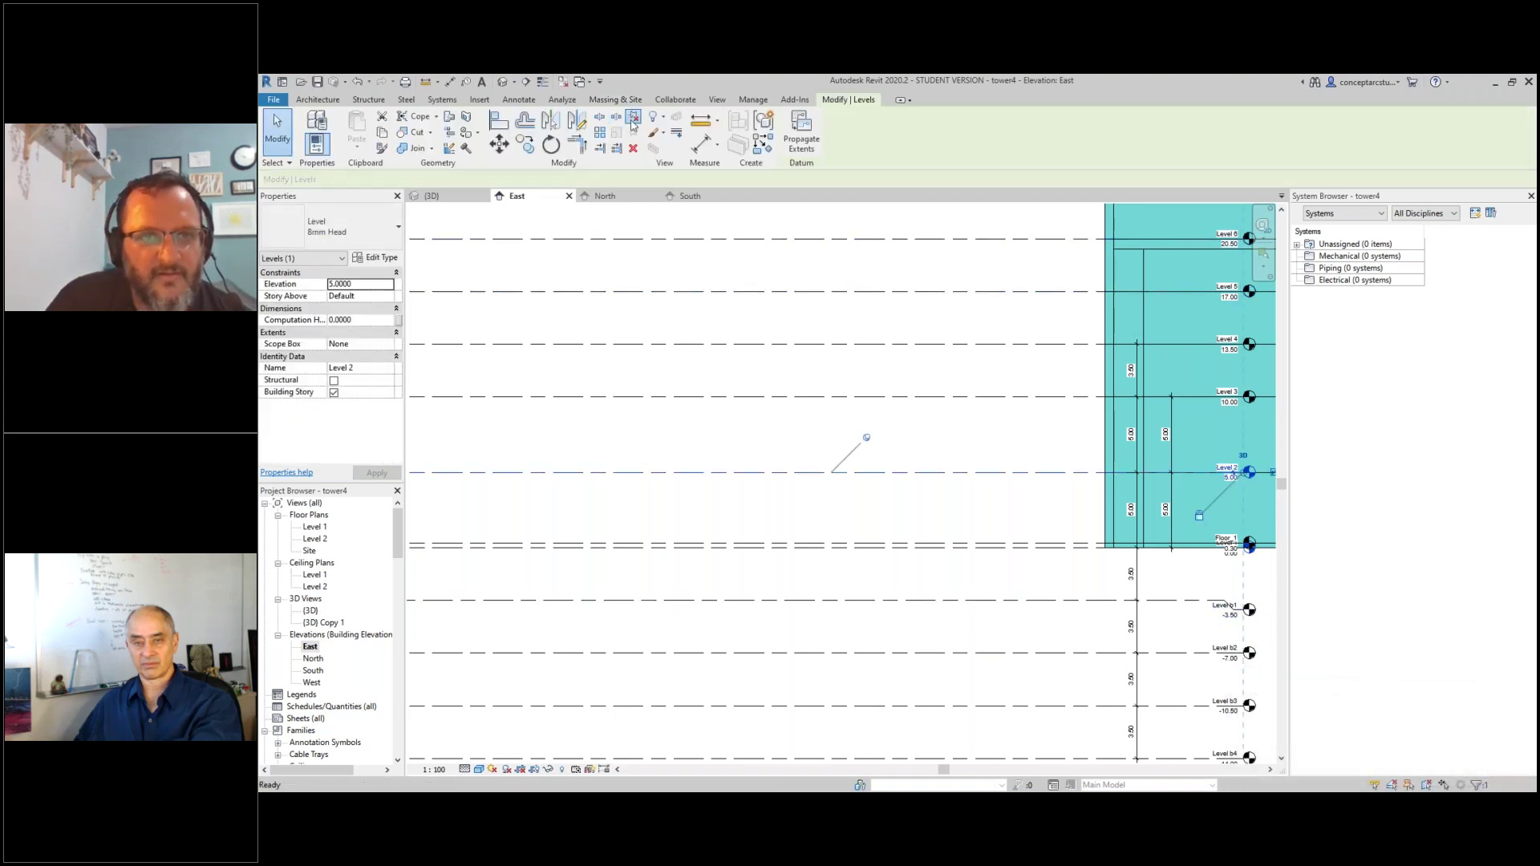
{"action": "left_click", "coordinate": [499, 145]}
{"action": "left_click", "coordinate": [722, 548]}
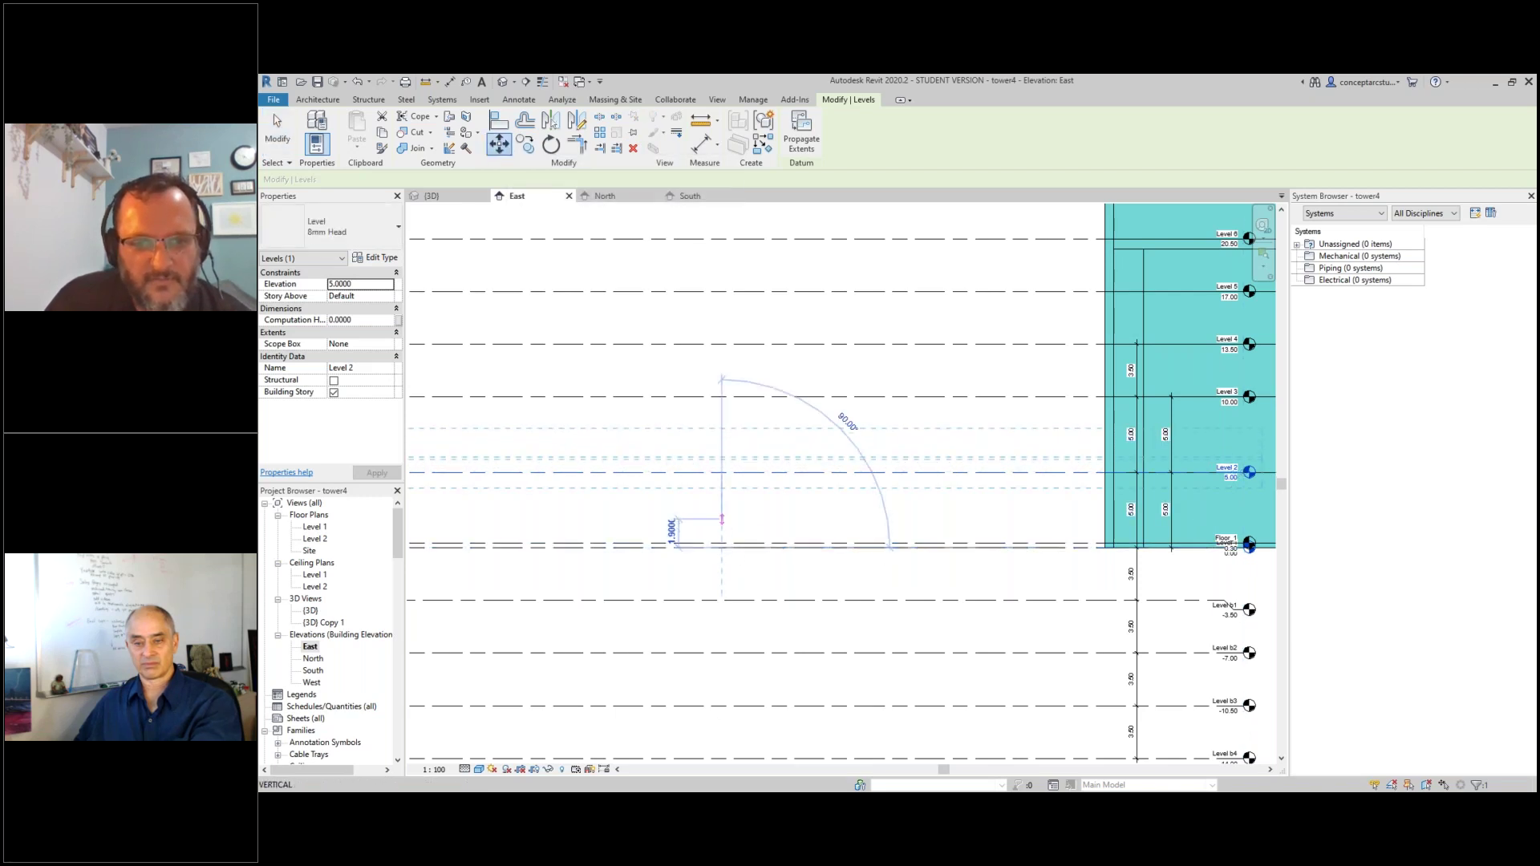
{"action": "left_click", "coordinate": [722, 520]}
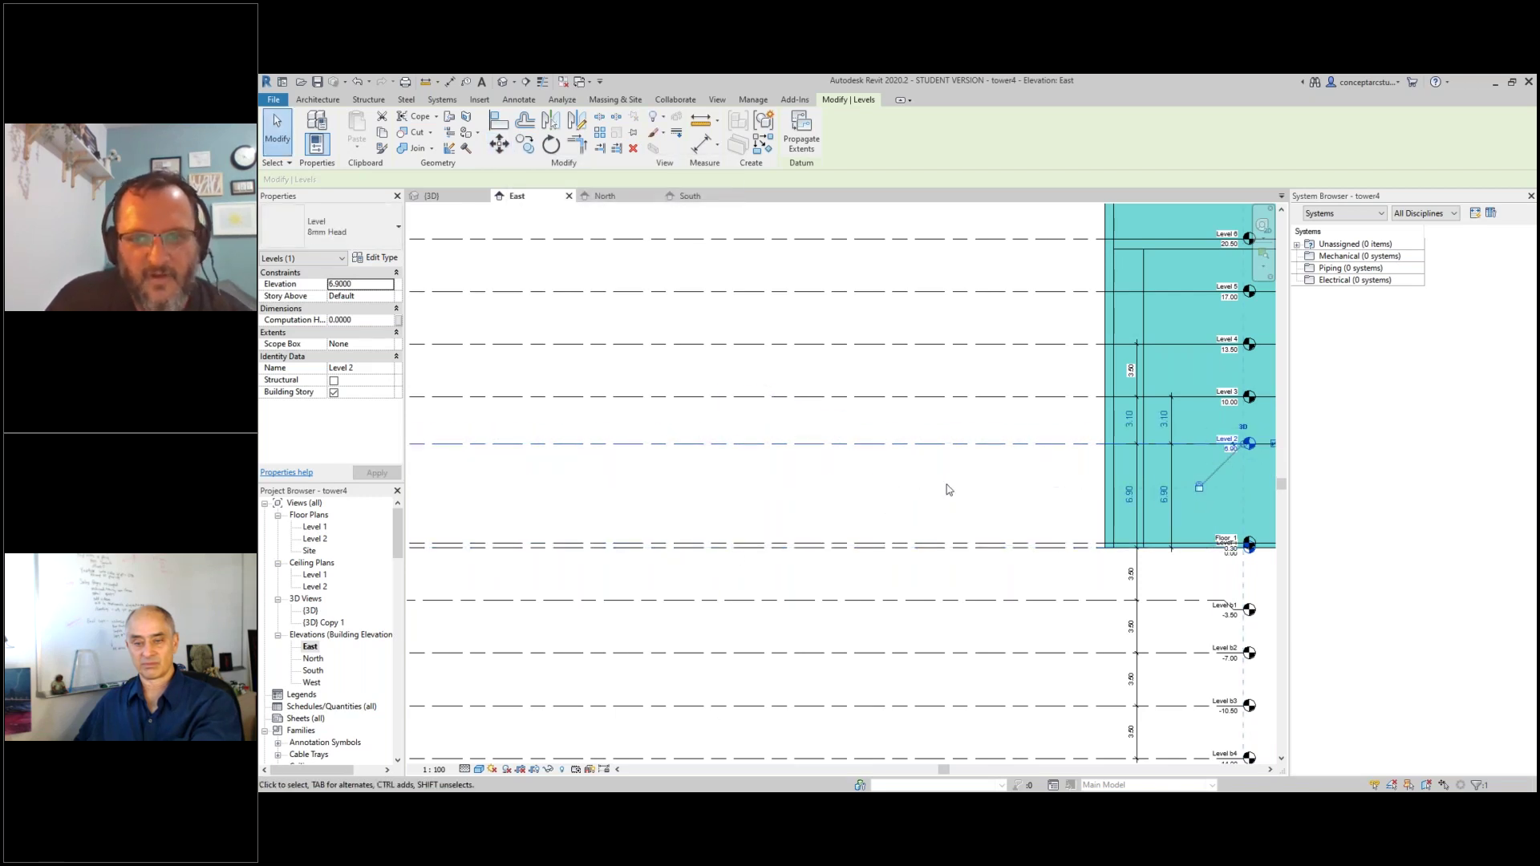
- Return to the 3D view and examine the Level 2 mass floor of the first-stage tower and its surroundings
{"action": "scroll", "coordinate": [939, 481], "scroll_direction": "down", "scroll_amount": 4}
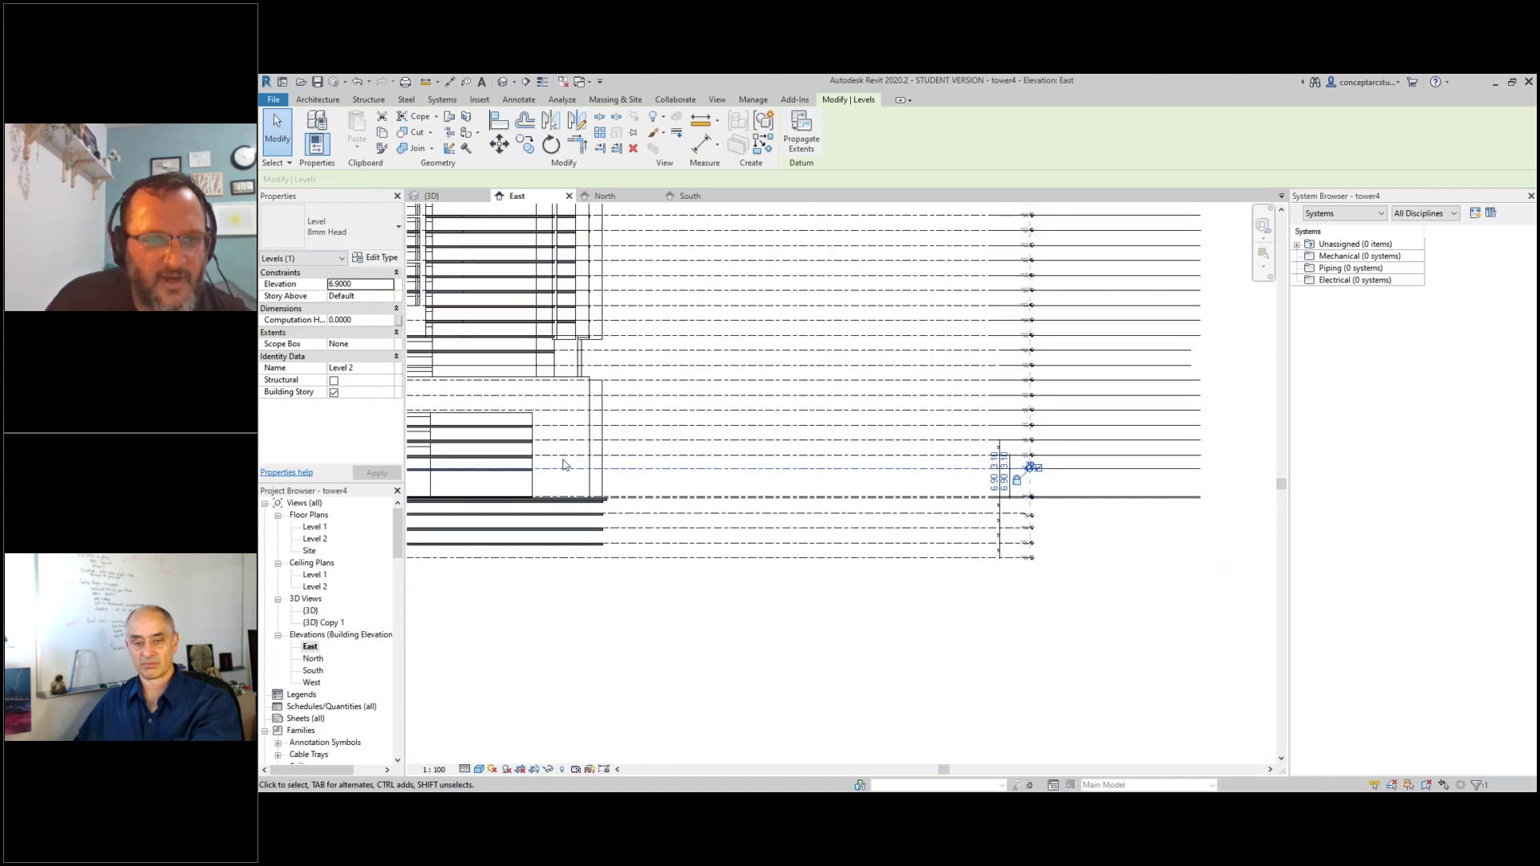
{"action": "scroll", "coordinate": [678, 489], "scroll_direction": "up", "scroll_amount": 3}
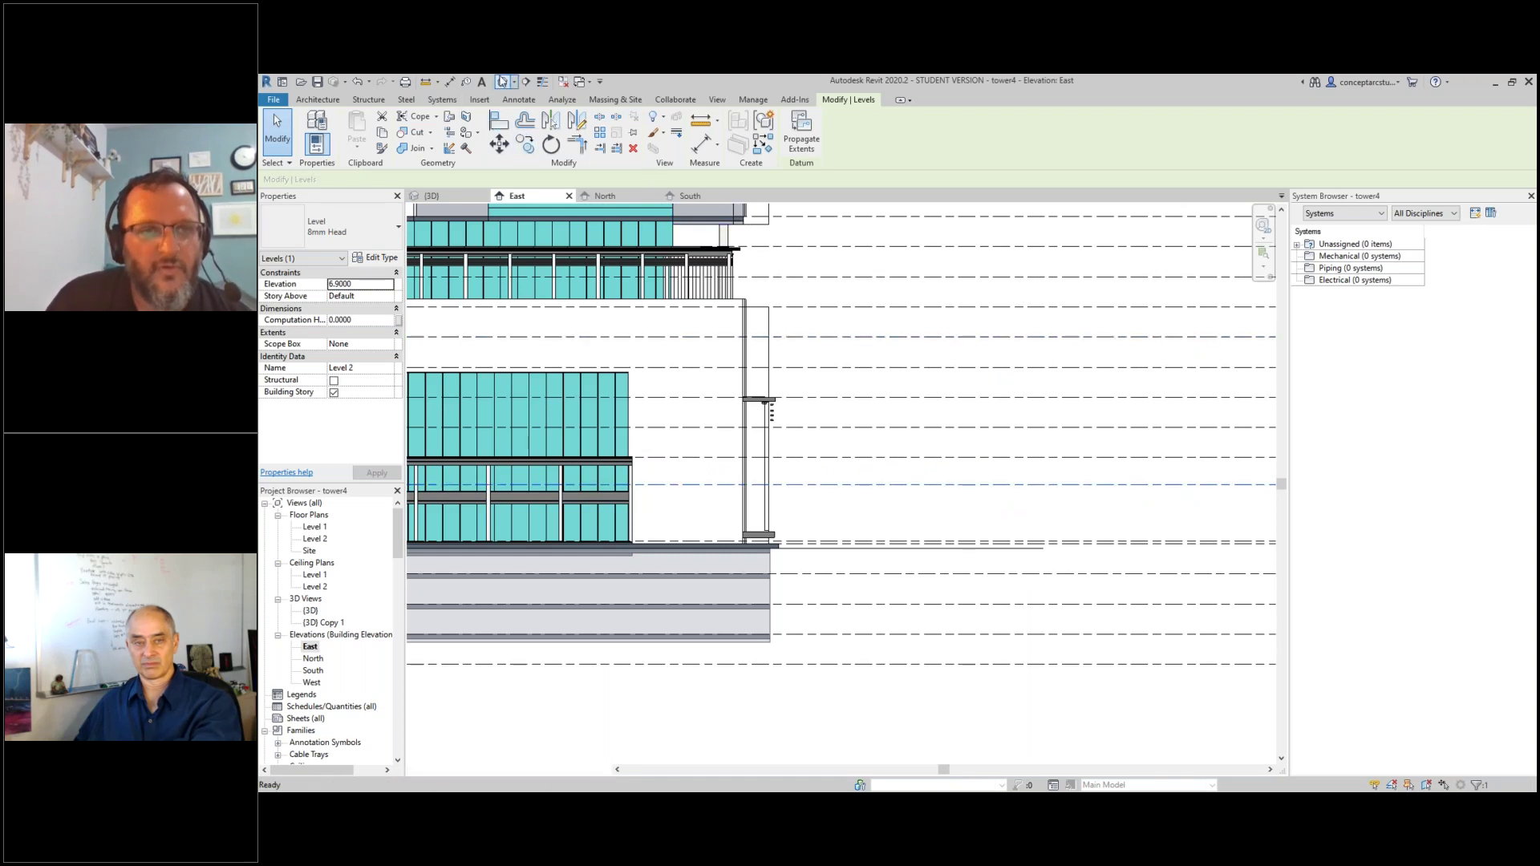
{"action": "left_click", "coordinate": [501, 82]}
{"action": "scroll", "coordinate": [553, 563], "scroll_direction": "down", "scroll_amount": 2}
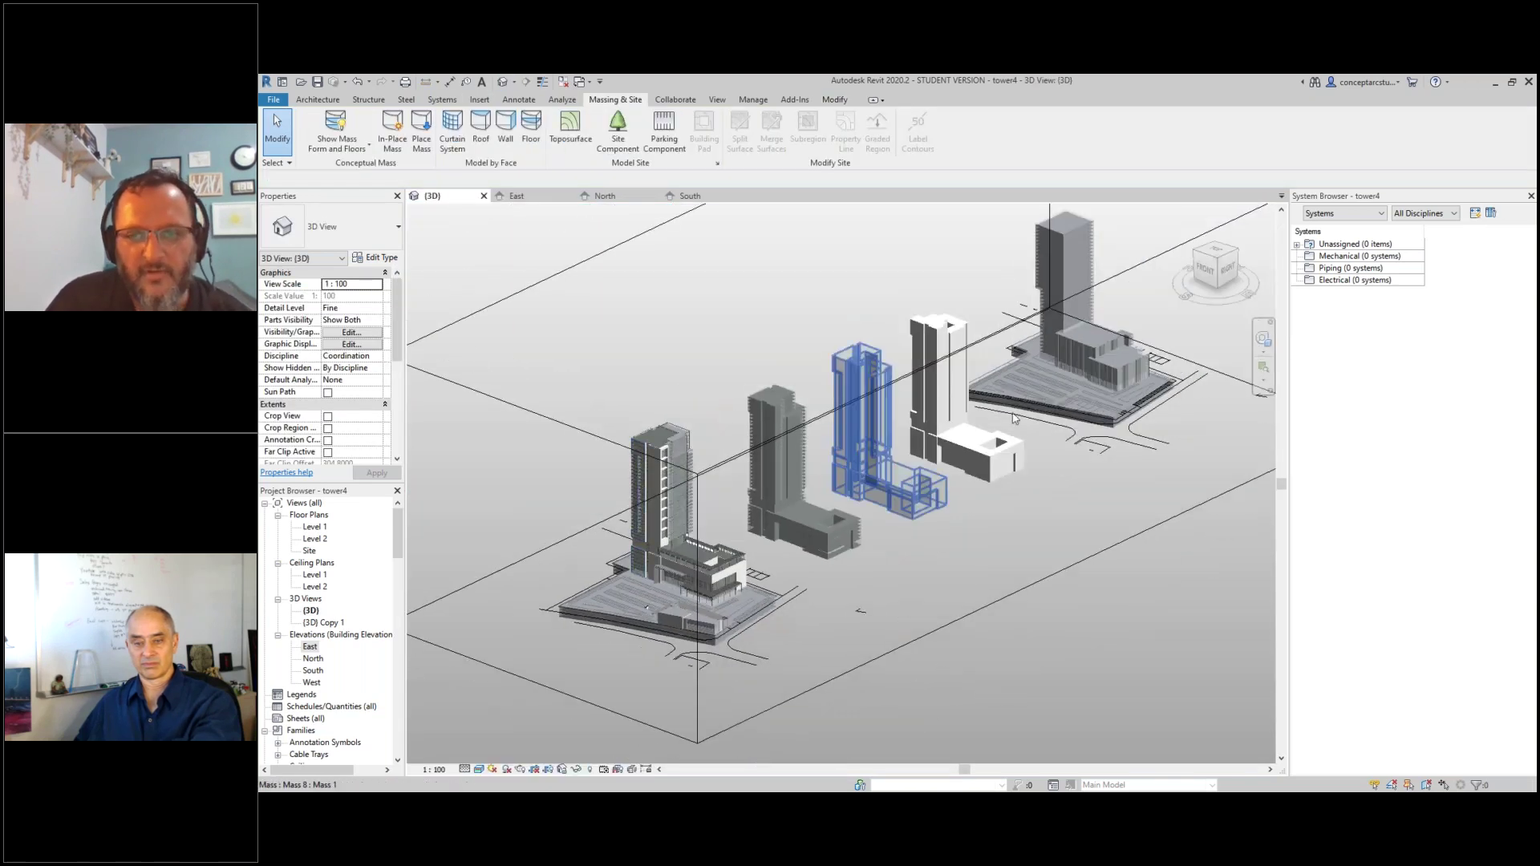
{"action": "scroll", "coordinate": [1168, 306], "scroll_direction": "up", "scroll_amount": 2}
{"action": "scroll", "coordinate": [1023, 359], "scroll_direction": "up", "scroll_amount": 4}
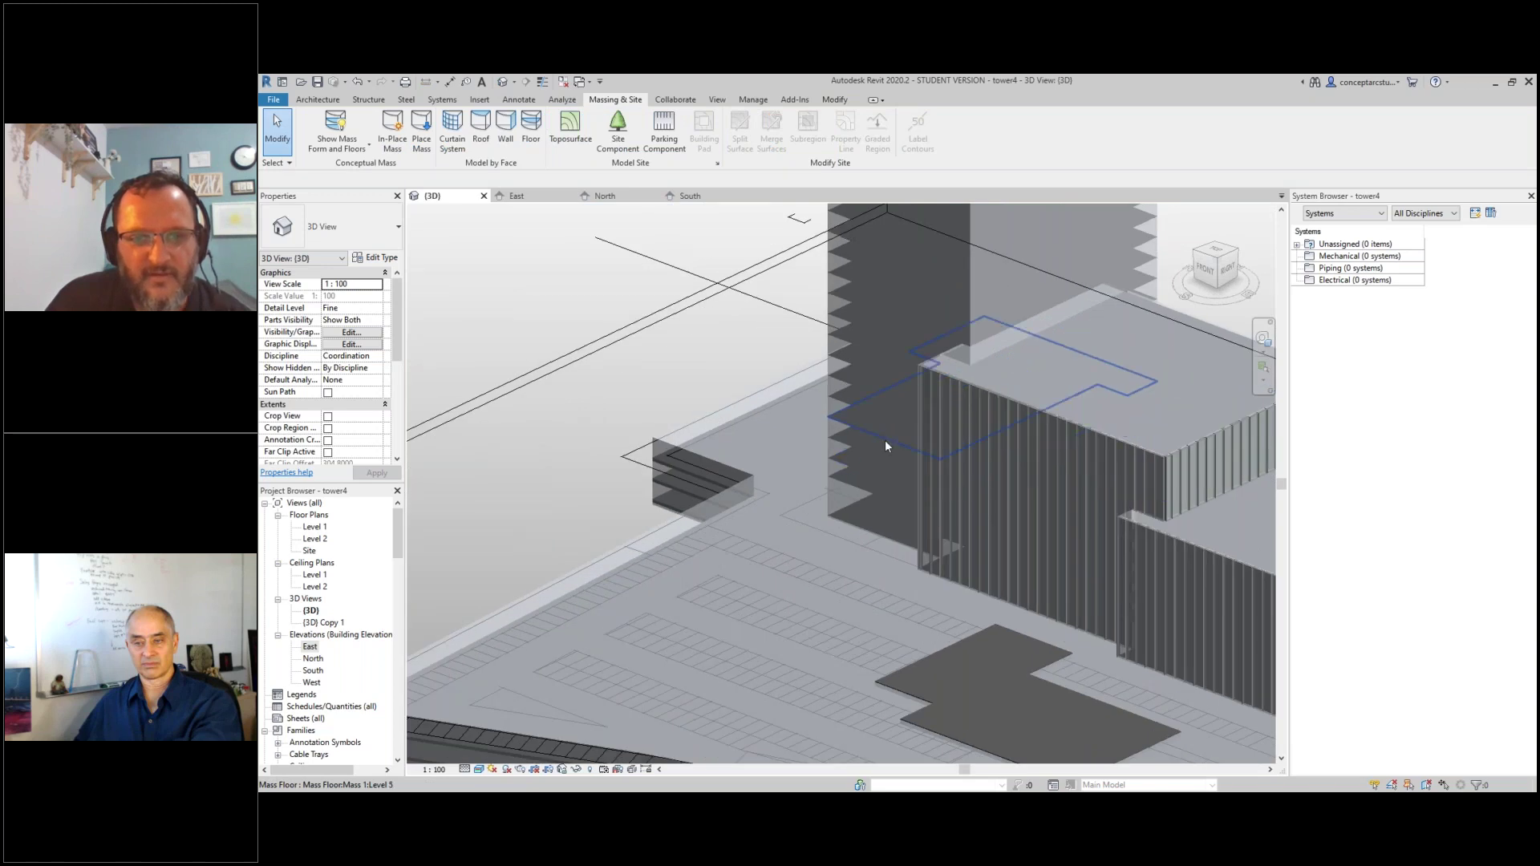
{"action": "scroll", "coordinate": [884, 440], "scroll_direction": "up", "scroll_amount": 2}
{"action": "scroll", "coordinate": [830, 491], "scroll_direction": "up", "scroll_amount": 1}
{"action": "left_click", "coordinate": [827, 513]}
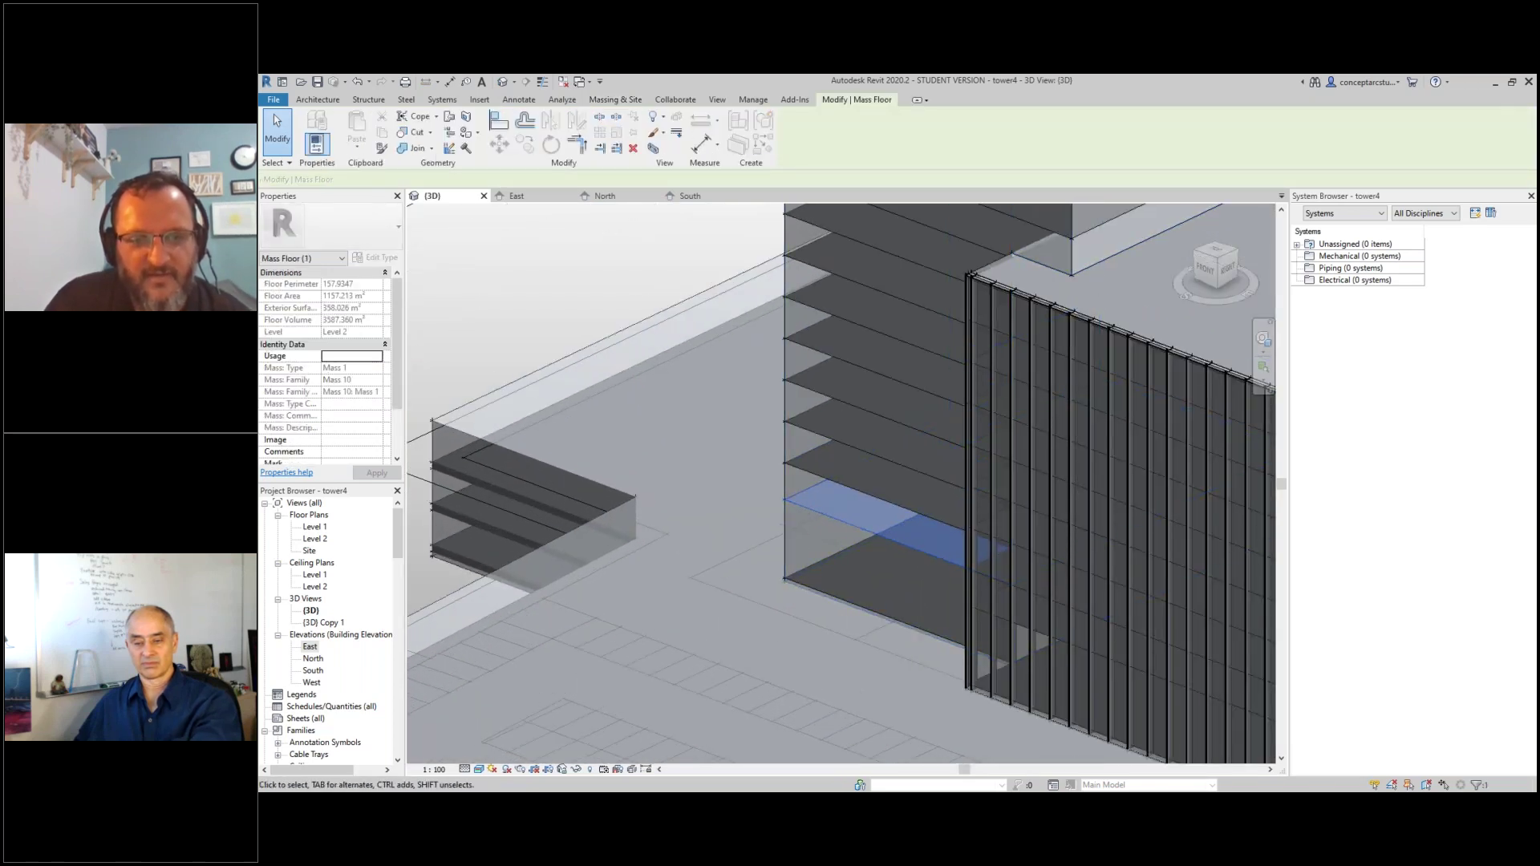
{"action": "scroll", "coordinate": [770, 546], "scroll_direction": "down", "scroll_amount": 2}
{"action": "scroll", "coordinate": [774, 501], "scroll_direction": "down", "scroll_amount": 1}
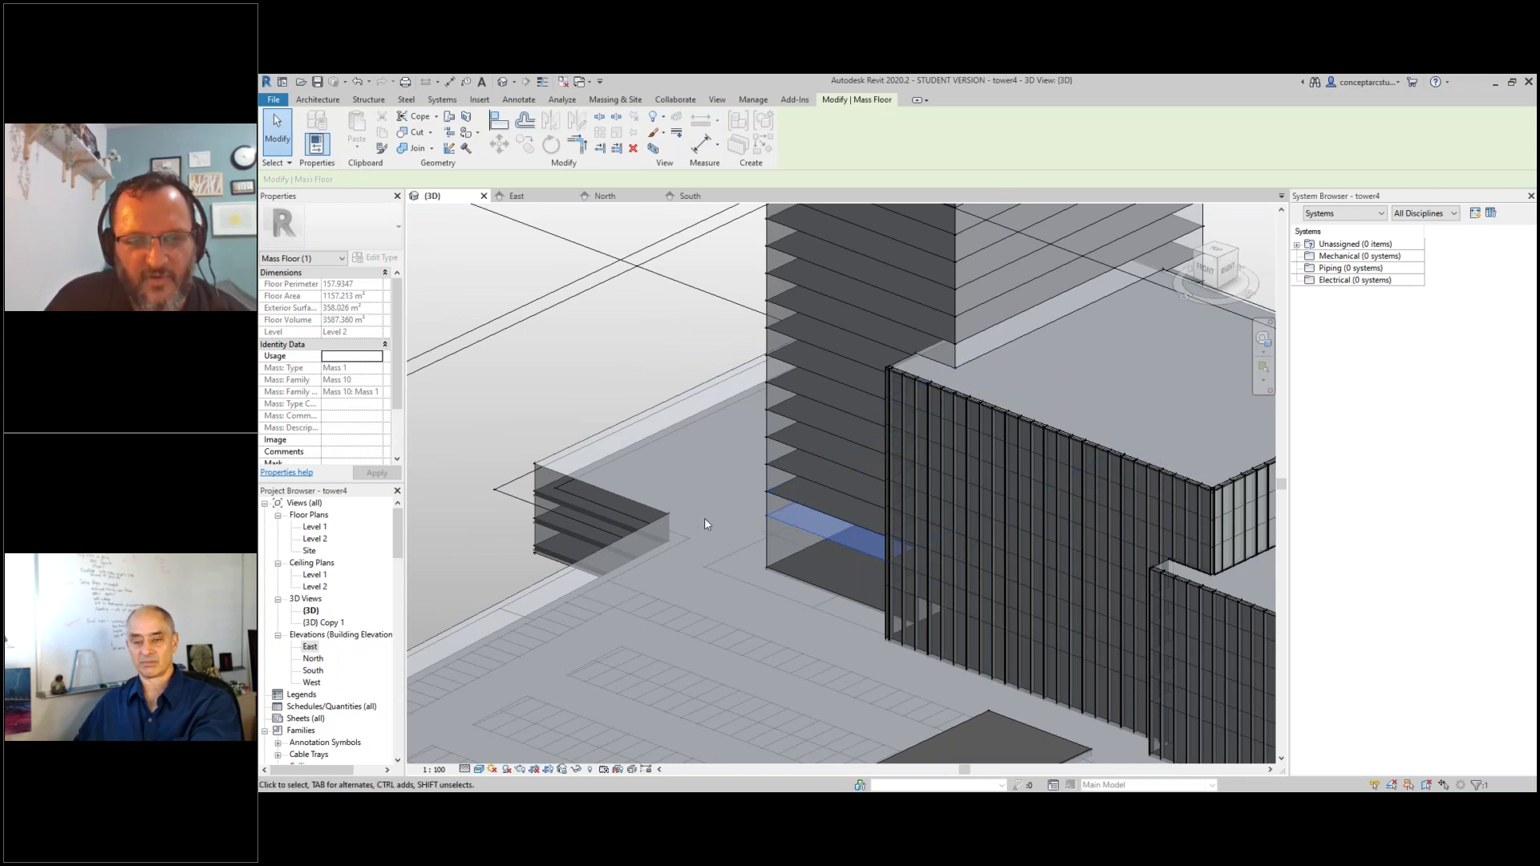
{"action": "scroll", "coordinate": [704, 517], "scroll_direction": "down", "scroll_amount": 1}
{"action": "scroll", "coordinate": [704, 518], "scroll_direction": "down", "scroll_amount": 3}
{"action": "middle_click_drag", "start_coordinate": [705, 517], "coordinate": [1127, 517], "text": "shift"}
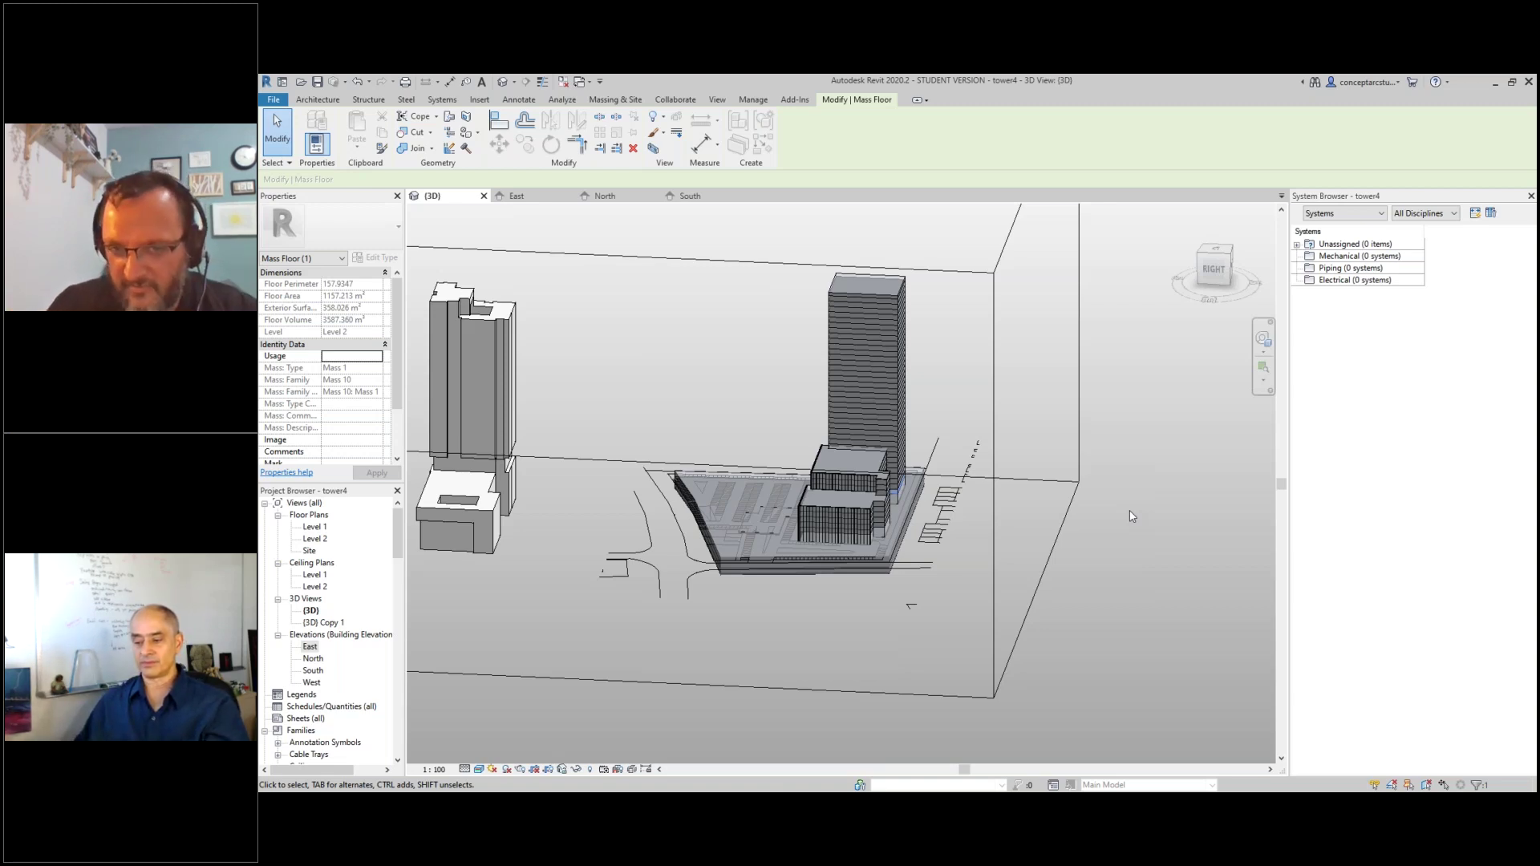
- Switch to the final_2.jpg rendering in Photoshop and view the whole tower image
{"action": "key", "text": "alt+Tab"}
{"action": "key", "text": "alt+Tab"}
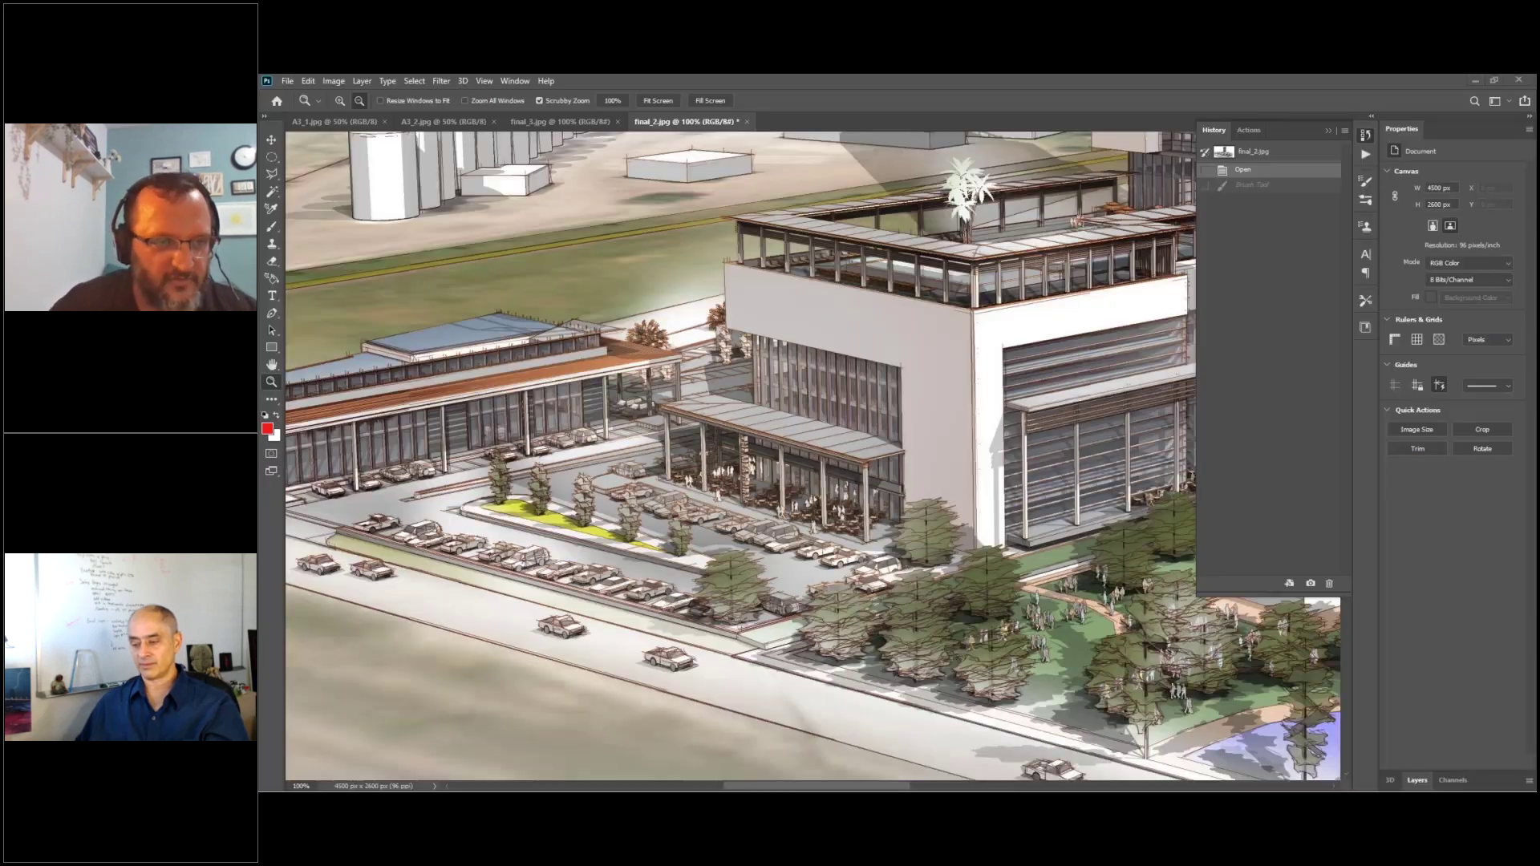
{"action": "left_click", "coordinate": [517, 442]}
{"action": "left_click", "coordinate": [817, 493], "text": "alt"}
{"action": "left_click", "coordinate": [817, 492], "text": "alt"}
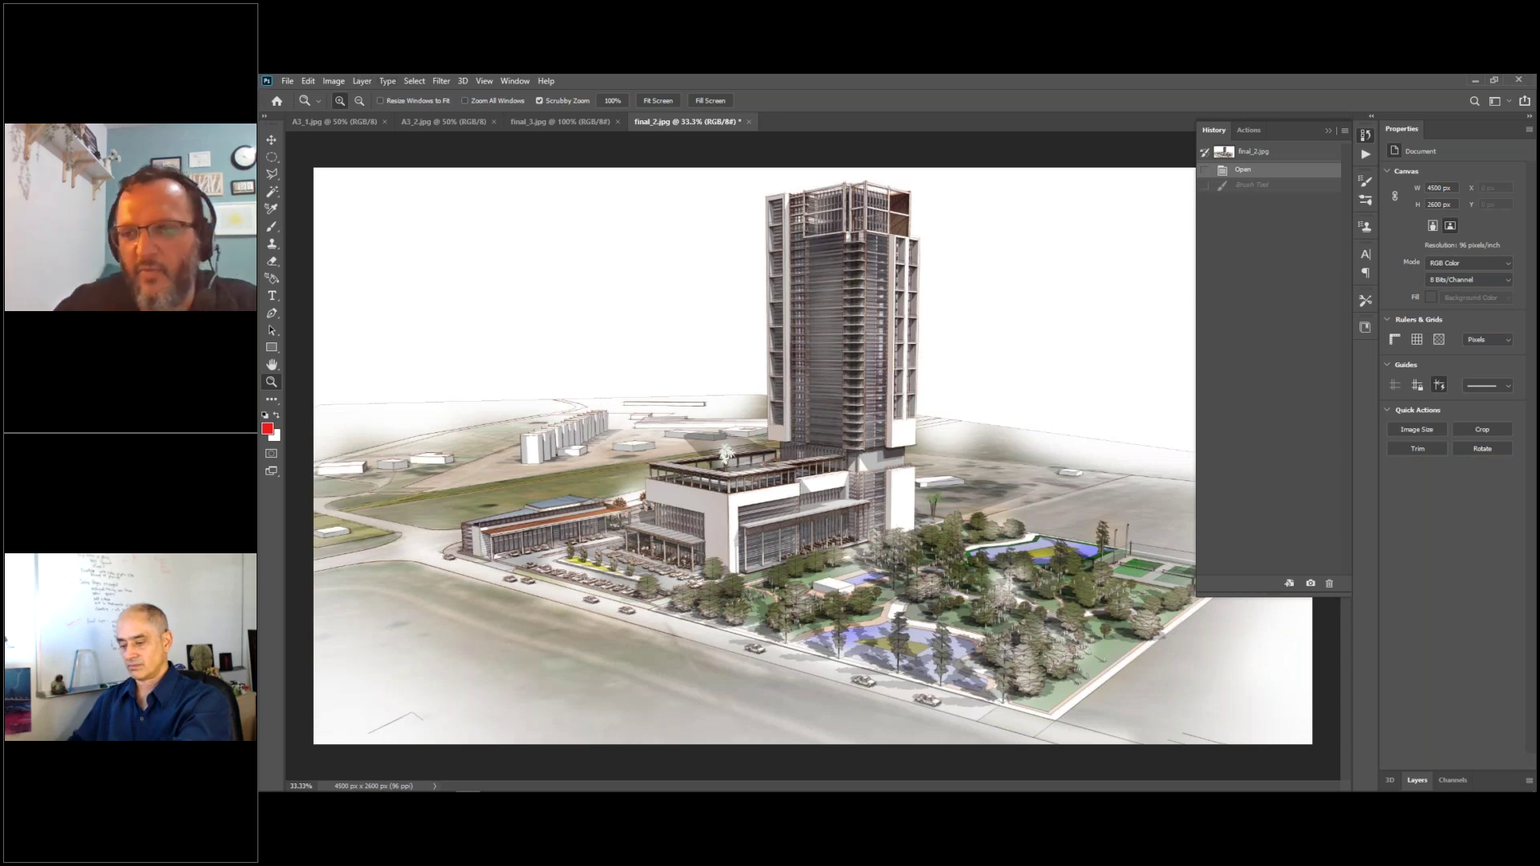
- Show the document's layer list and add four empty layers above the Background
{"action": "left_click", "coordinate": [518, 82]}
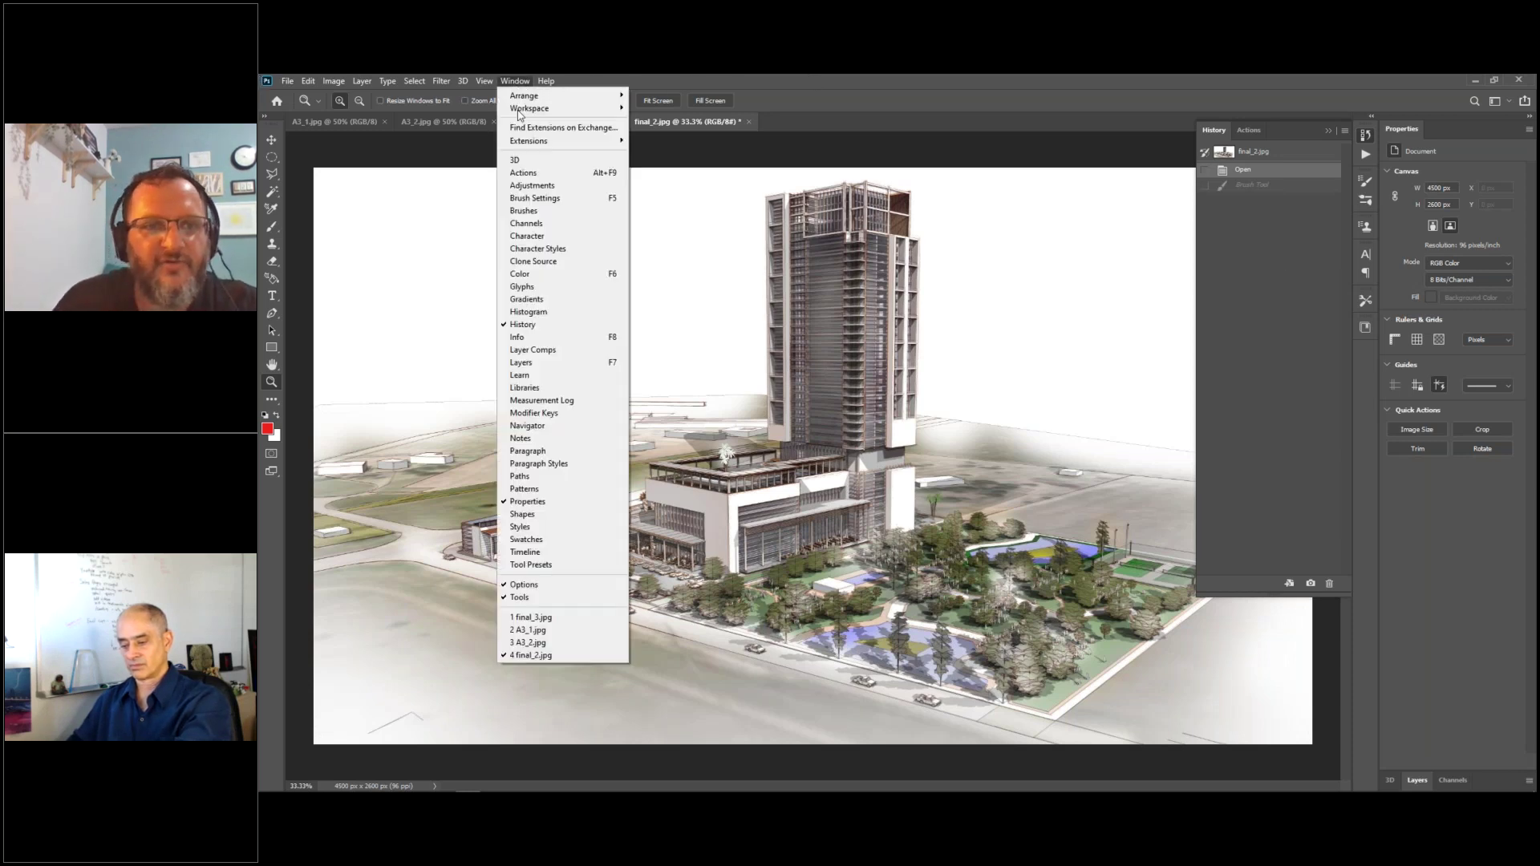
{"action": "left_click", "coordinate": [561, 363]}
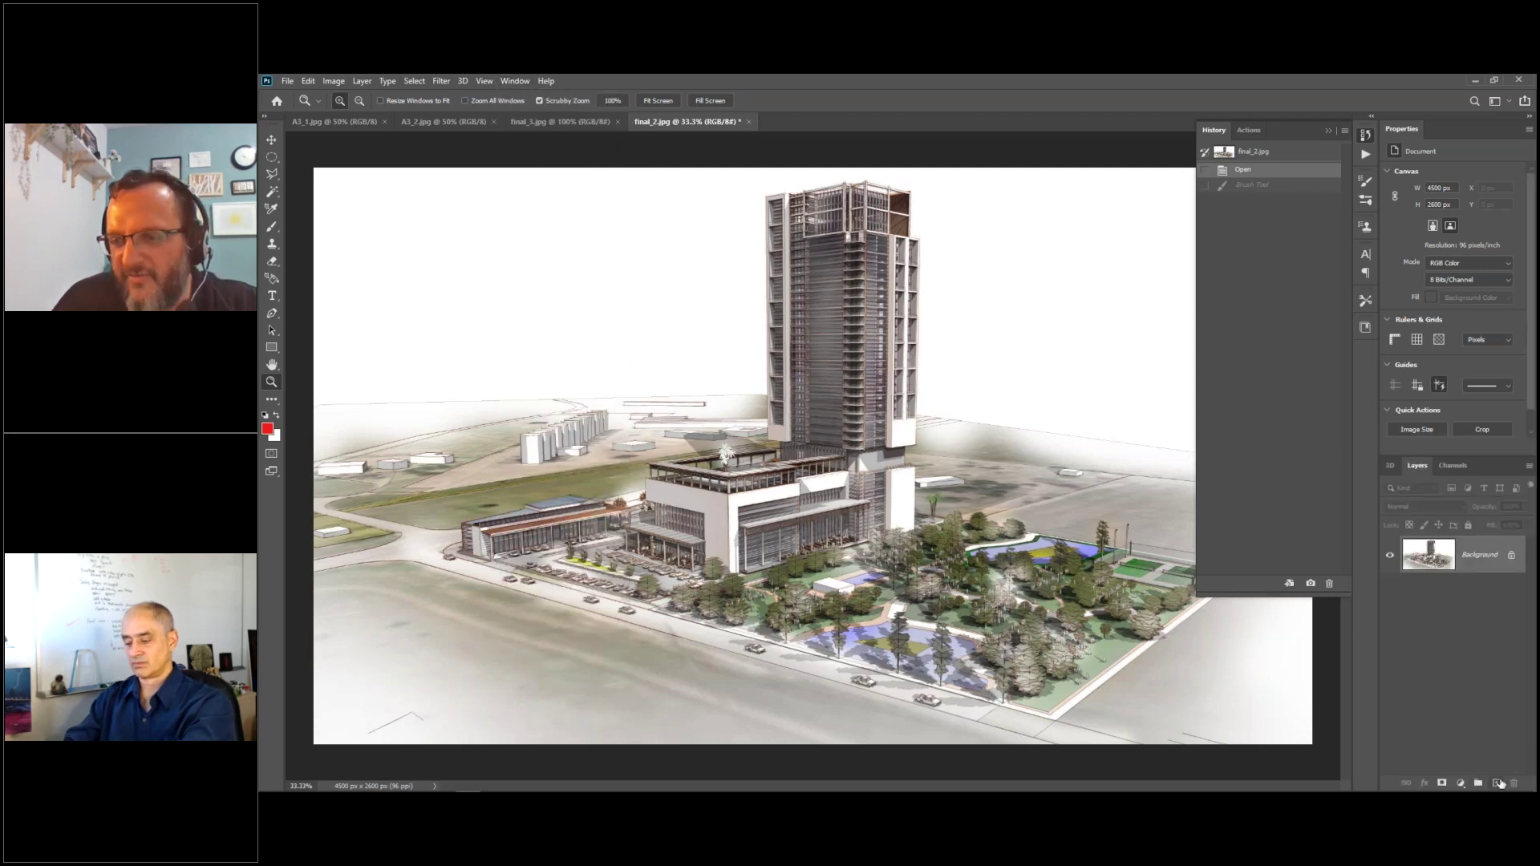
{"action": "left_click", "coordinate": [1497, 783]}
{"action": "left_click", "coordinate": [1497, 783]}
{"action": "left_click", "coordinate": [1497, 783]}
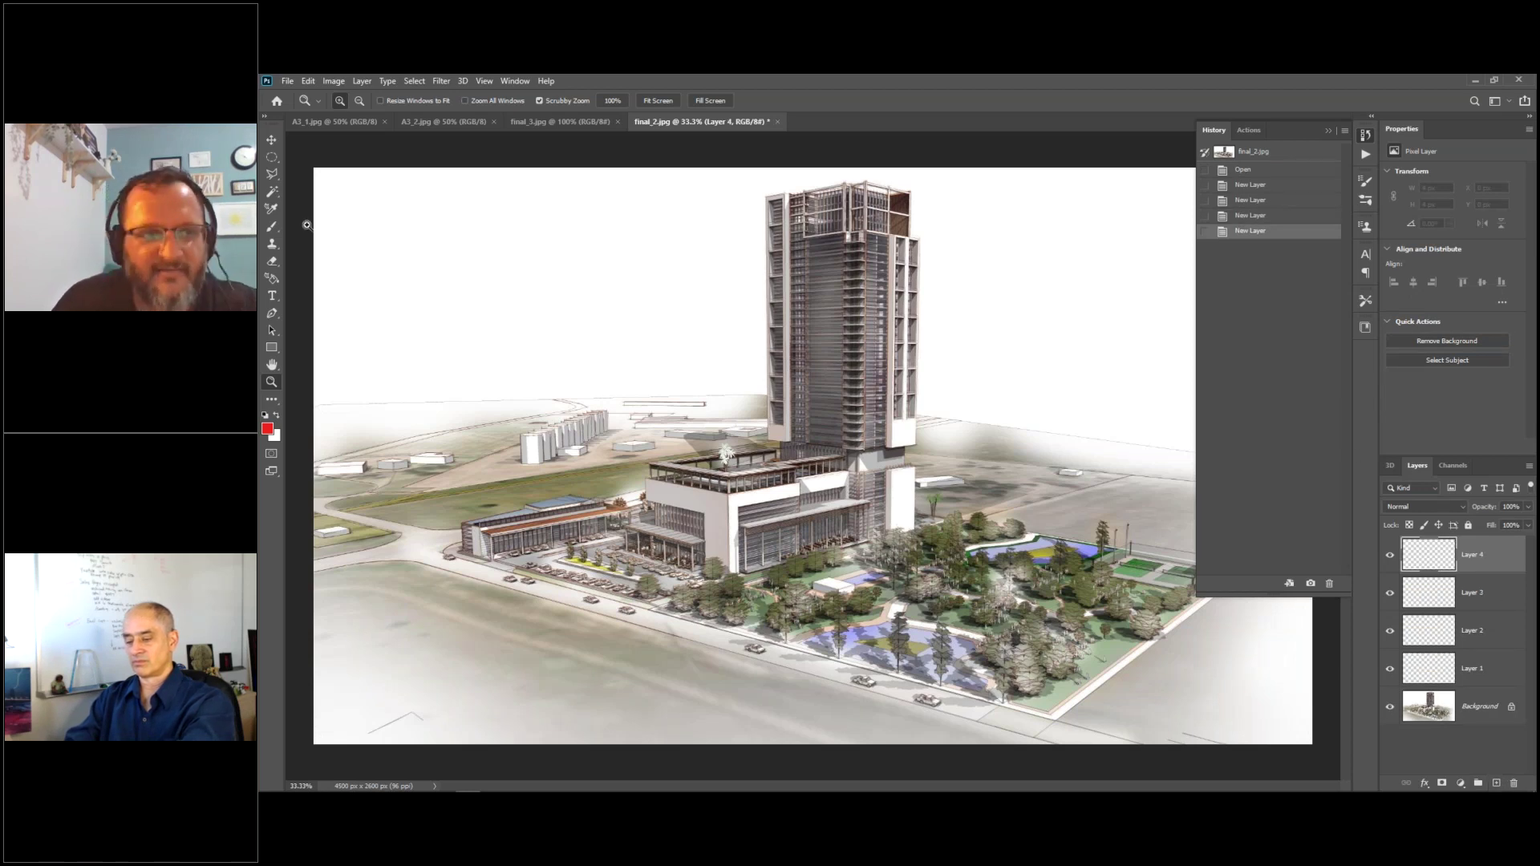
- Brush a red zigzag stroke in the sky beside the tower on Layer 4, and hide that layer
{"action": "left_click", "coordinate": [271, 228]}
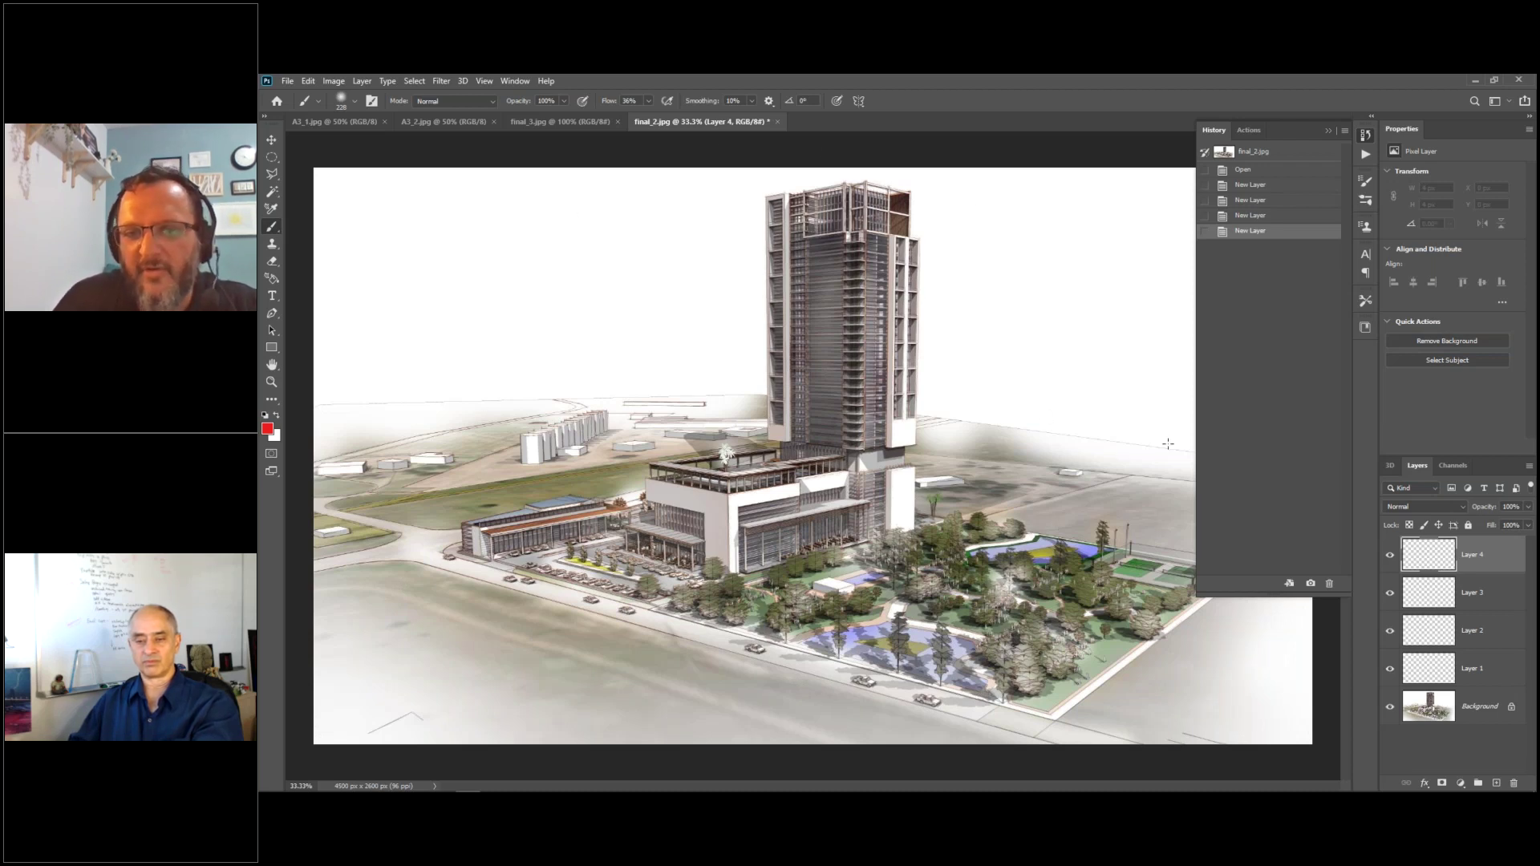
{"action": "mouse_move", "coordinate": [1009, 306]}
{"action": "left_mouse_down"}
{"action": "mouse_move", "coordinate": [1039, 341]}
{"action": "mouse_move", "coordinate": [1014, 277]}
{"action": "mouse_move", "coordinate": [1091, 210]}
{"action": "left_mouse_up"}
{"action": "left_click", "coordinate": [1389, 556]}
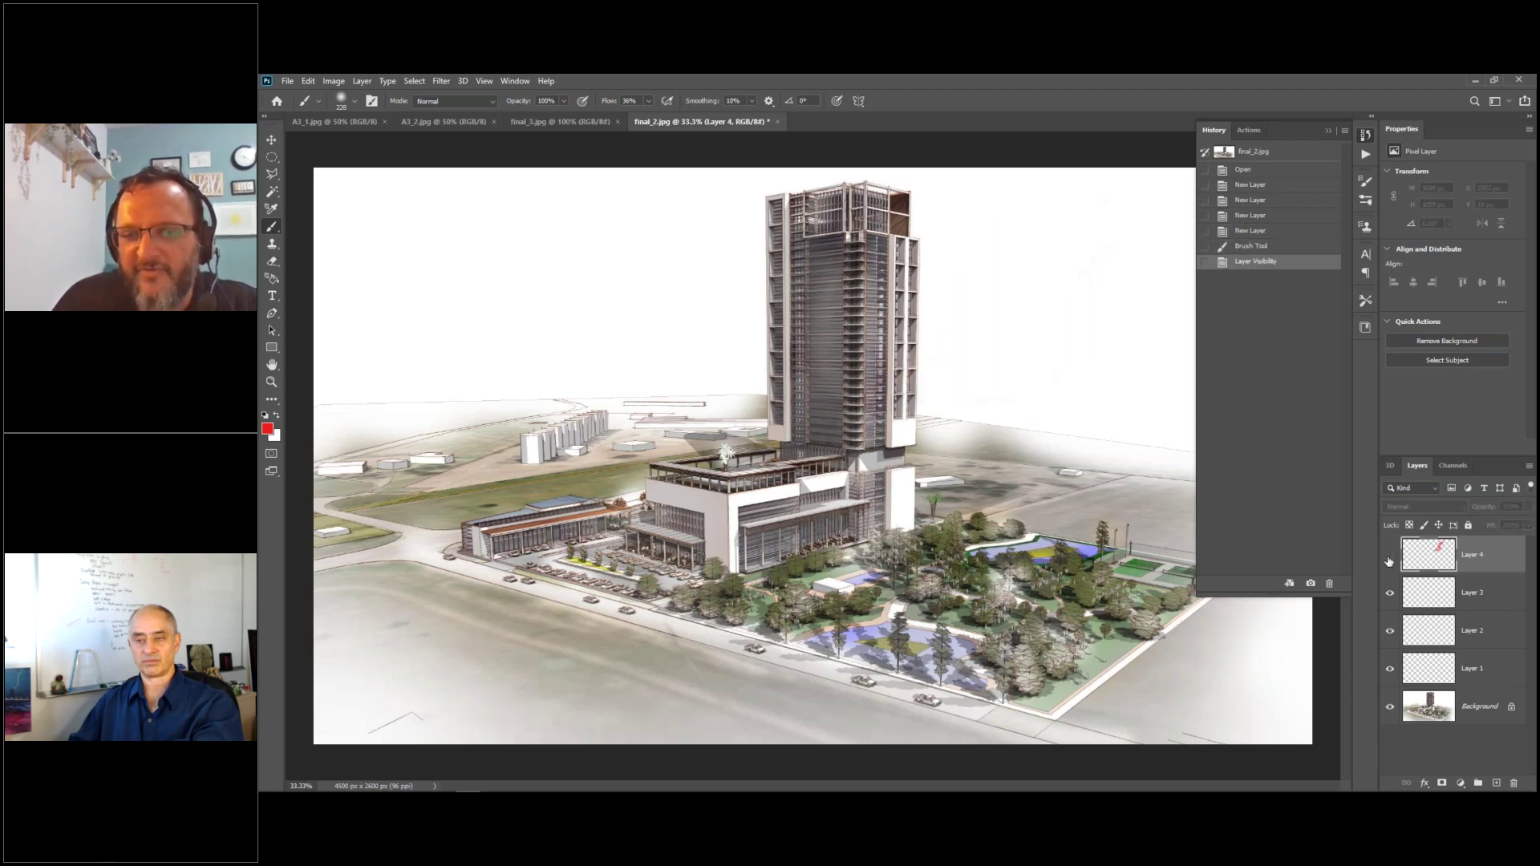
{"action": "left_click", "coordinate": [1389, 556]}
{"action": "left_click", "coordinate": [1390, 556]}
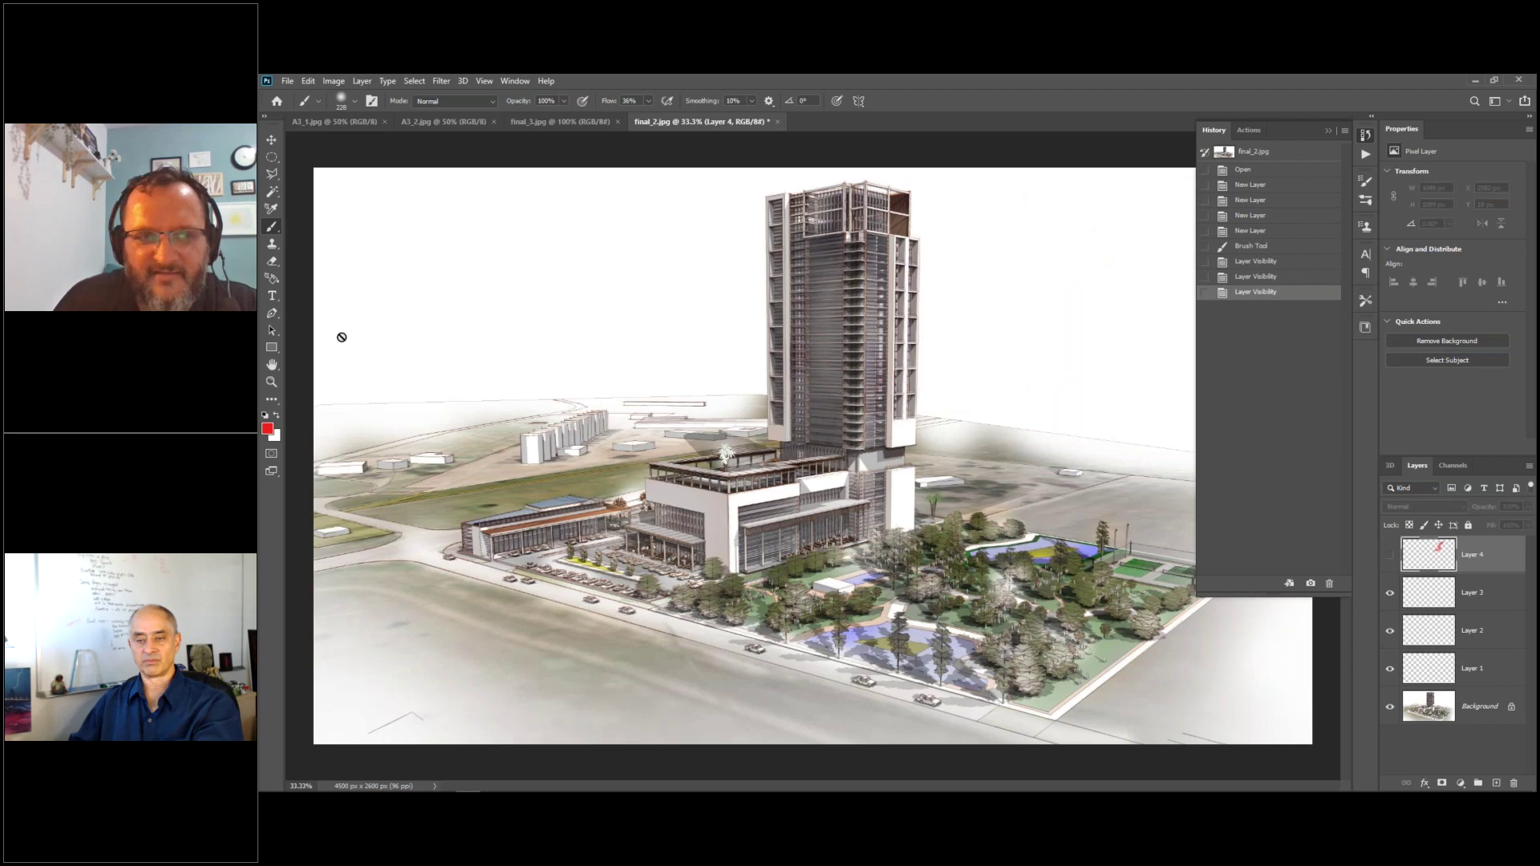
- Brush white directly onto the Background layer across the tower, podium and park, and hide Layers 3, 2 and 1
{"action": "key", "text": "x"}
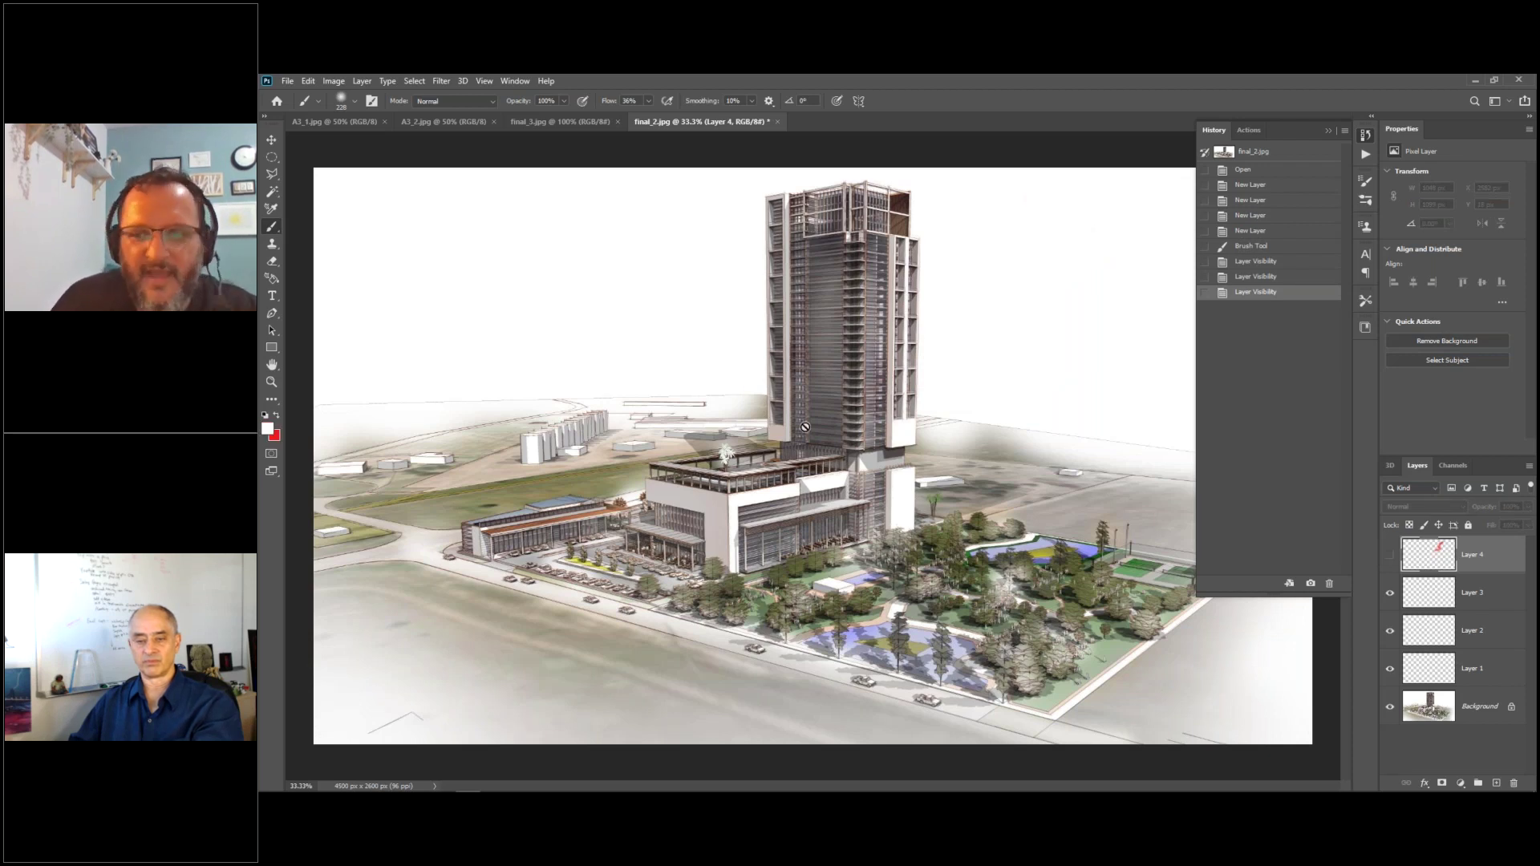
{"action": "left_click", "coordinate": [1427, 707]}
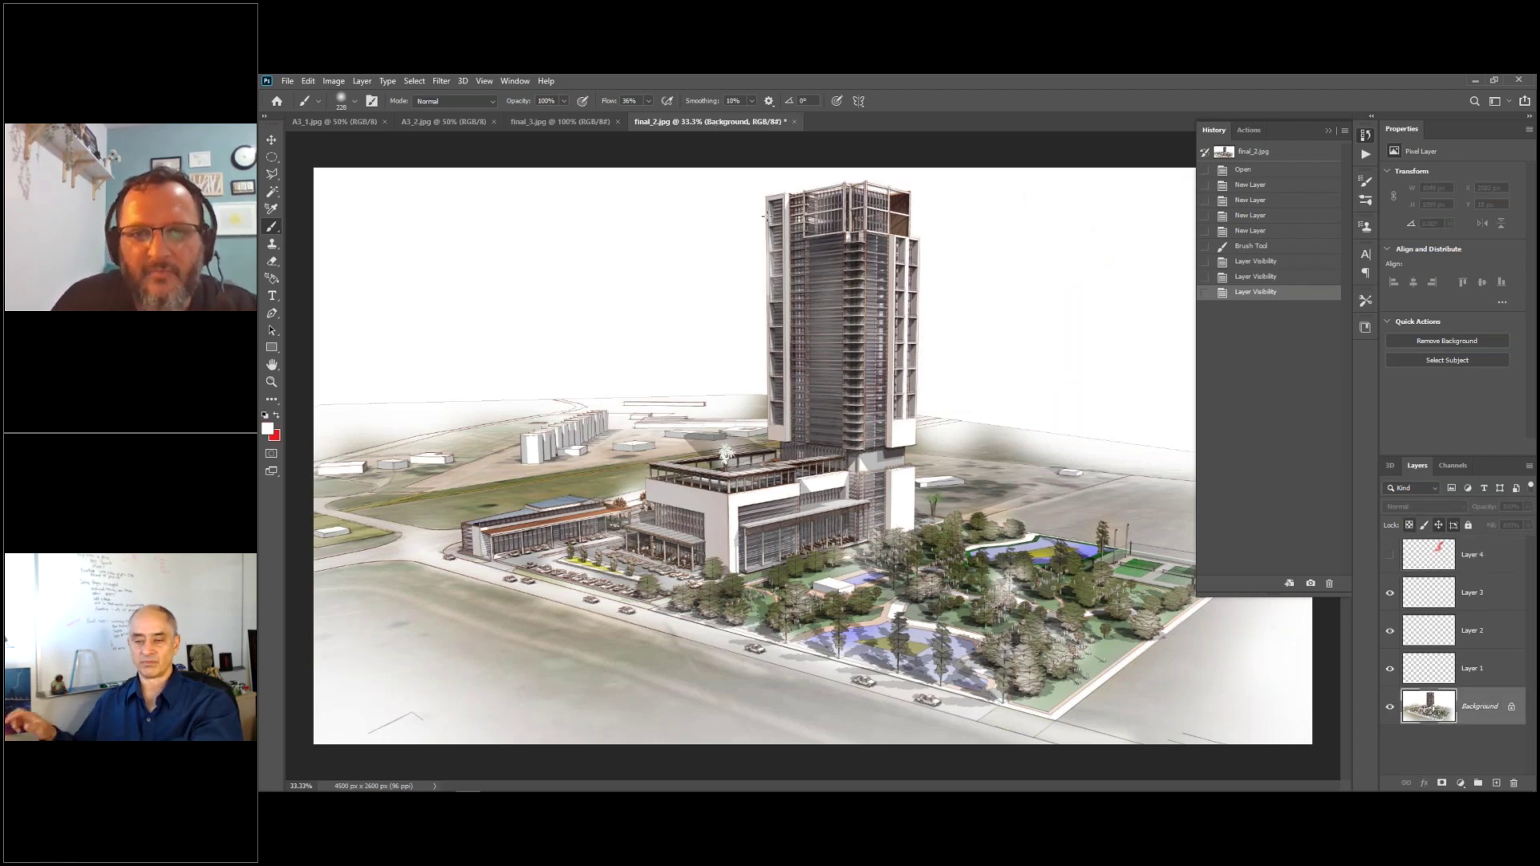
{"action": "mouse_move", "coordinate": [775, 273]}
{"action": "left_mouse_down"}
{"action": "mouse_move", "coordinate": [794, 385]}
{"action": "mouse_move", "coordinate": [746, 494]}
{"action": "mouse_move", "coordinate": [654, 485]}
{"action": "left_mouse_up"}
{"action": "mouse_move", "coordinate": [522, 509]}
{"action": "left_mouse_down"}
{"action": "mouse_move", "coordinate": [810, 642]}
{"action": "mouse_move", "coordinate": [878, 694]}
{"action": "left_mouse_up"}
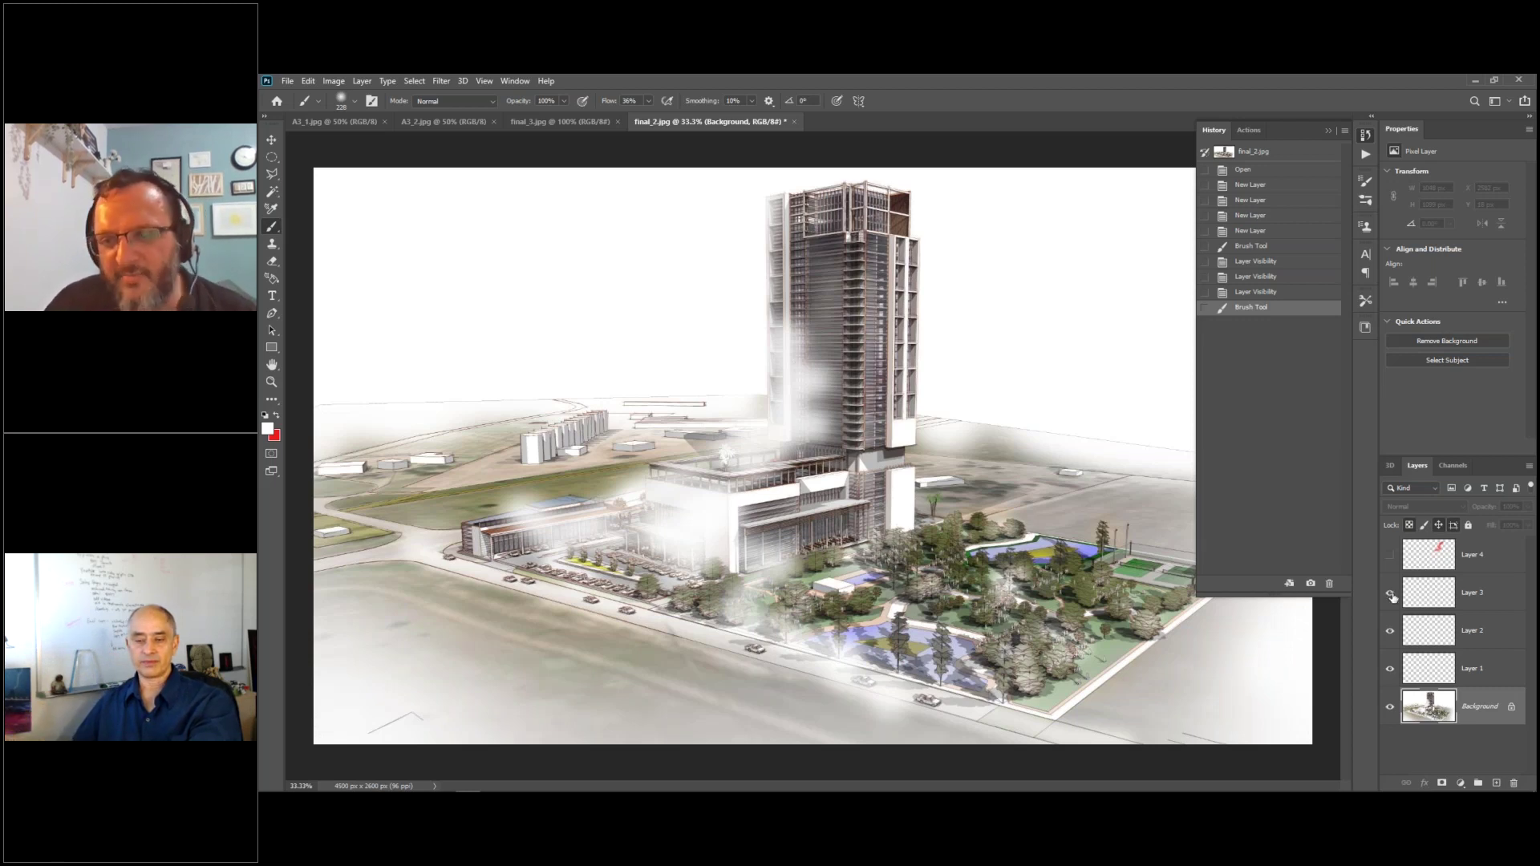
{"action": "left_click_drag", "start_coordinate": [1390, 592], "coordinate": [1390, 631]}
{"action": "left_click", "coordinate": [1391, 668]}
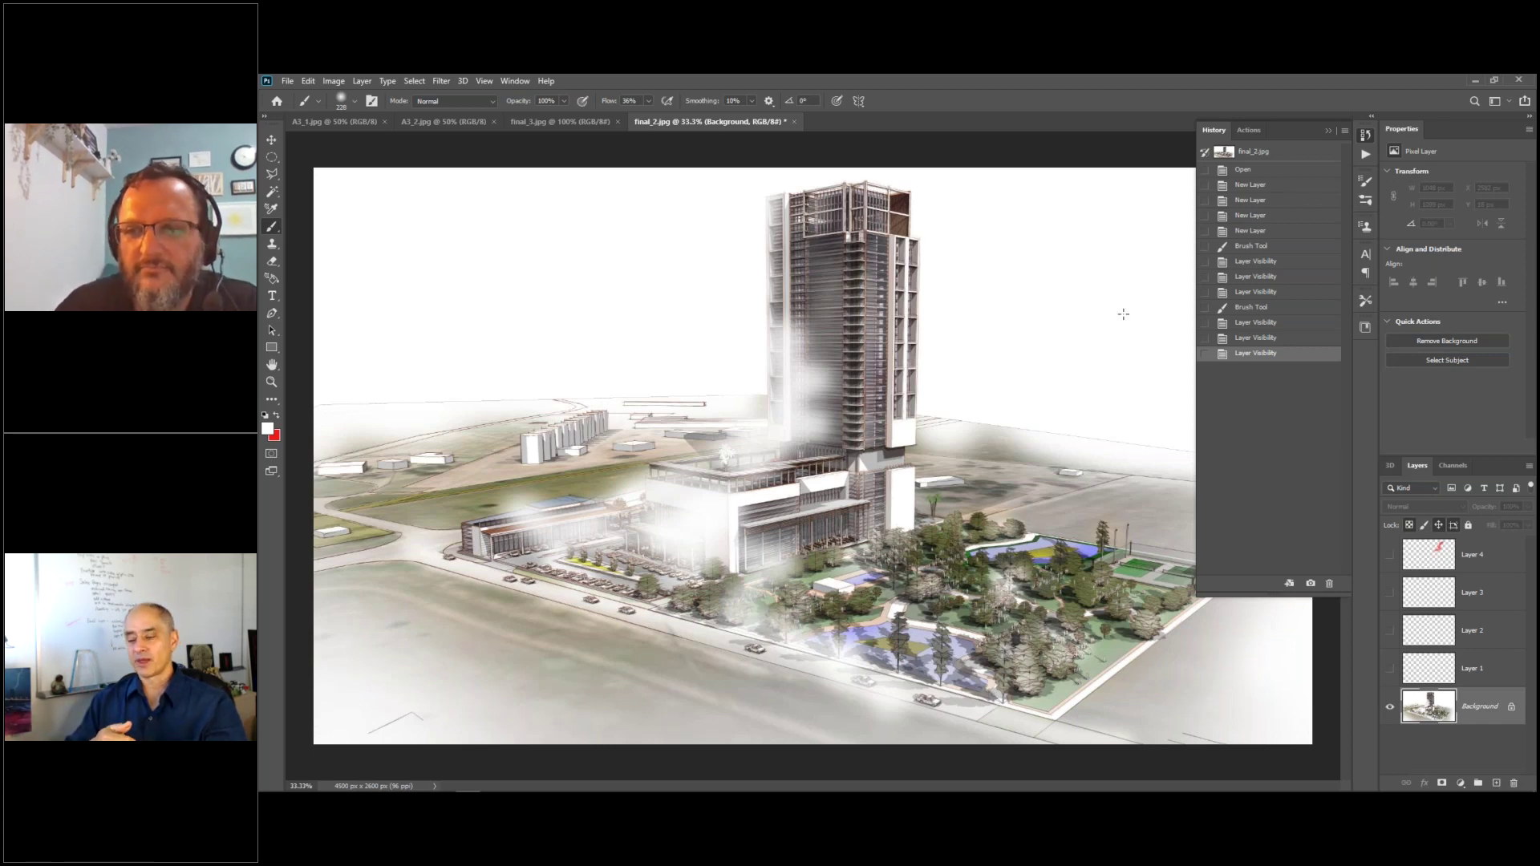
- Step back through the history to the state before the white brush strokes, with only Layer 4 hidden
{"action": "left_click", "coordinate": [1254, 340]}
{"action": "left_click", "coordinate": [1255, 322]}
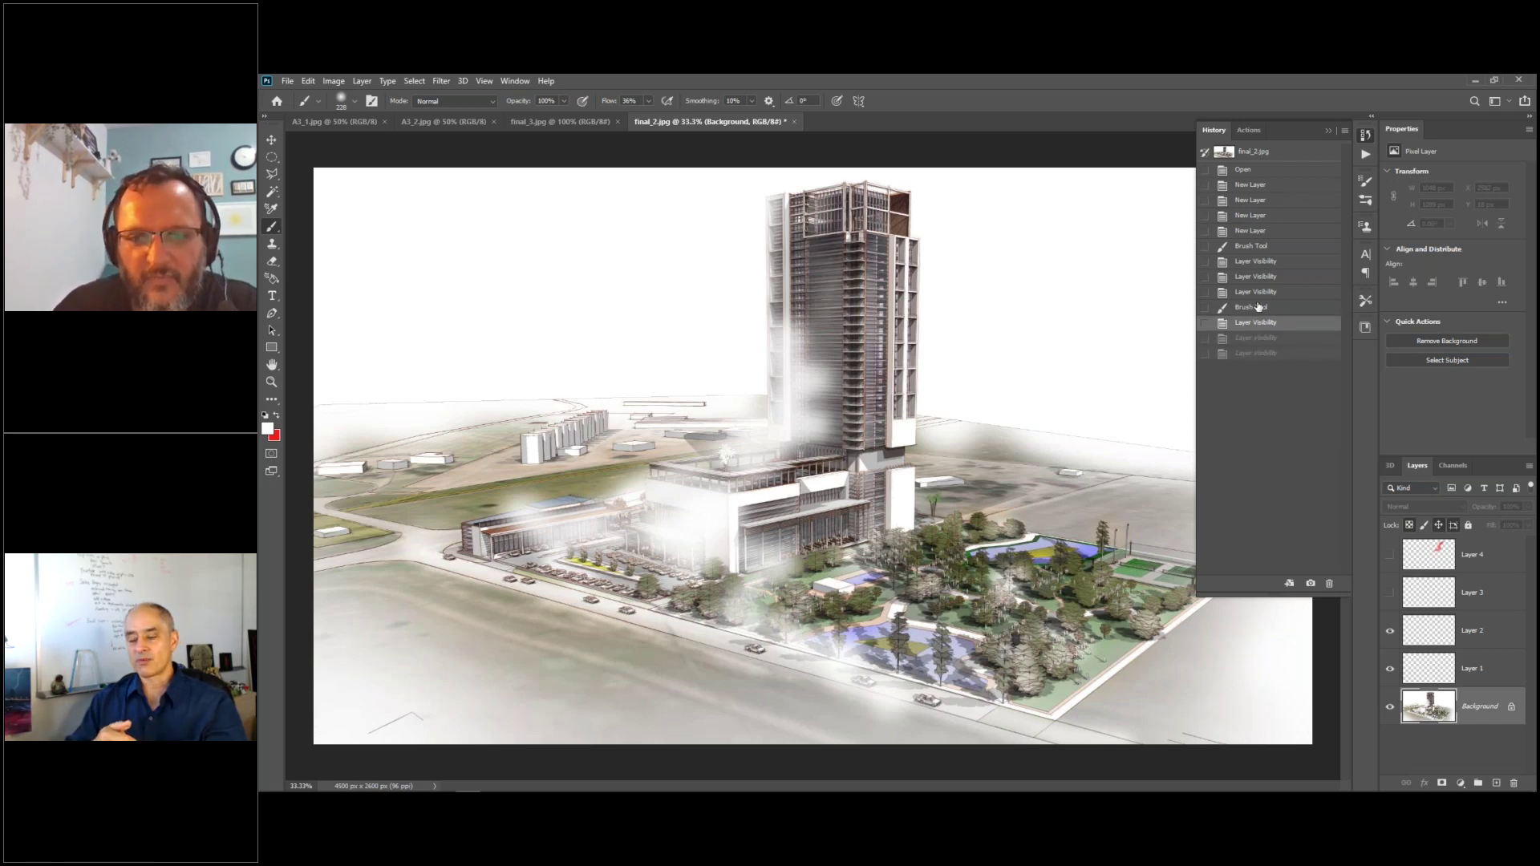
{"action": "left_click", "coordinate": [1258, 307]}
{"action": "left_click", "coordinate": [1256, 292]}
{"action": "left_click", "coordinate": [1253, 278]}
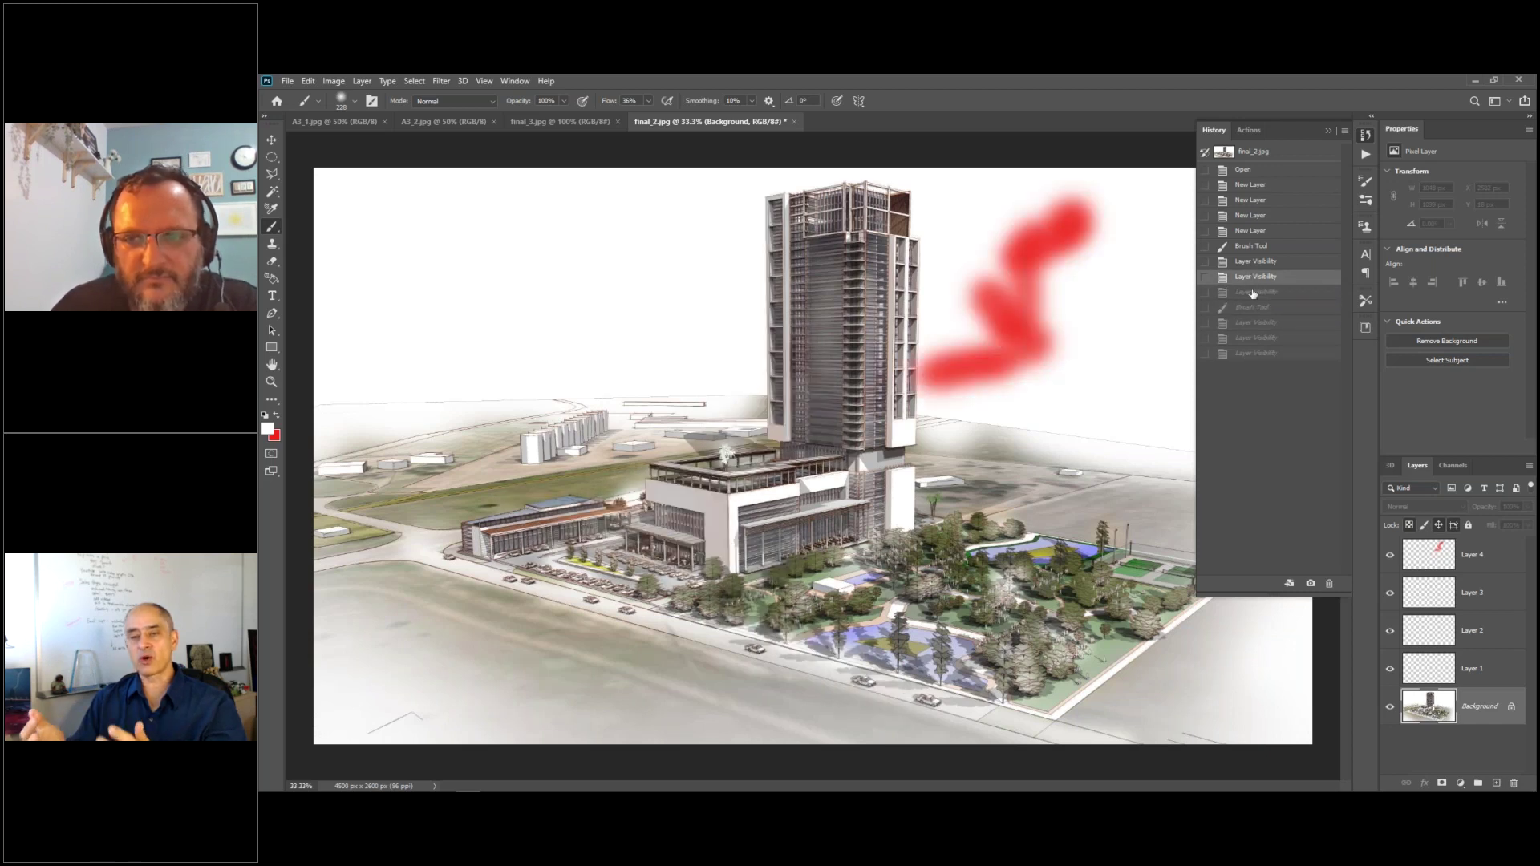
{"action": "left_click", "coordinate": [1255, 292]}
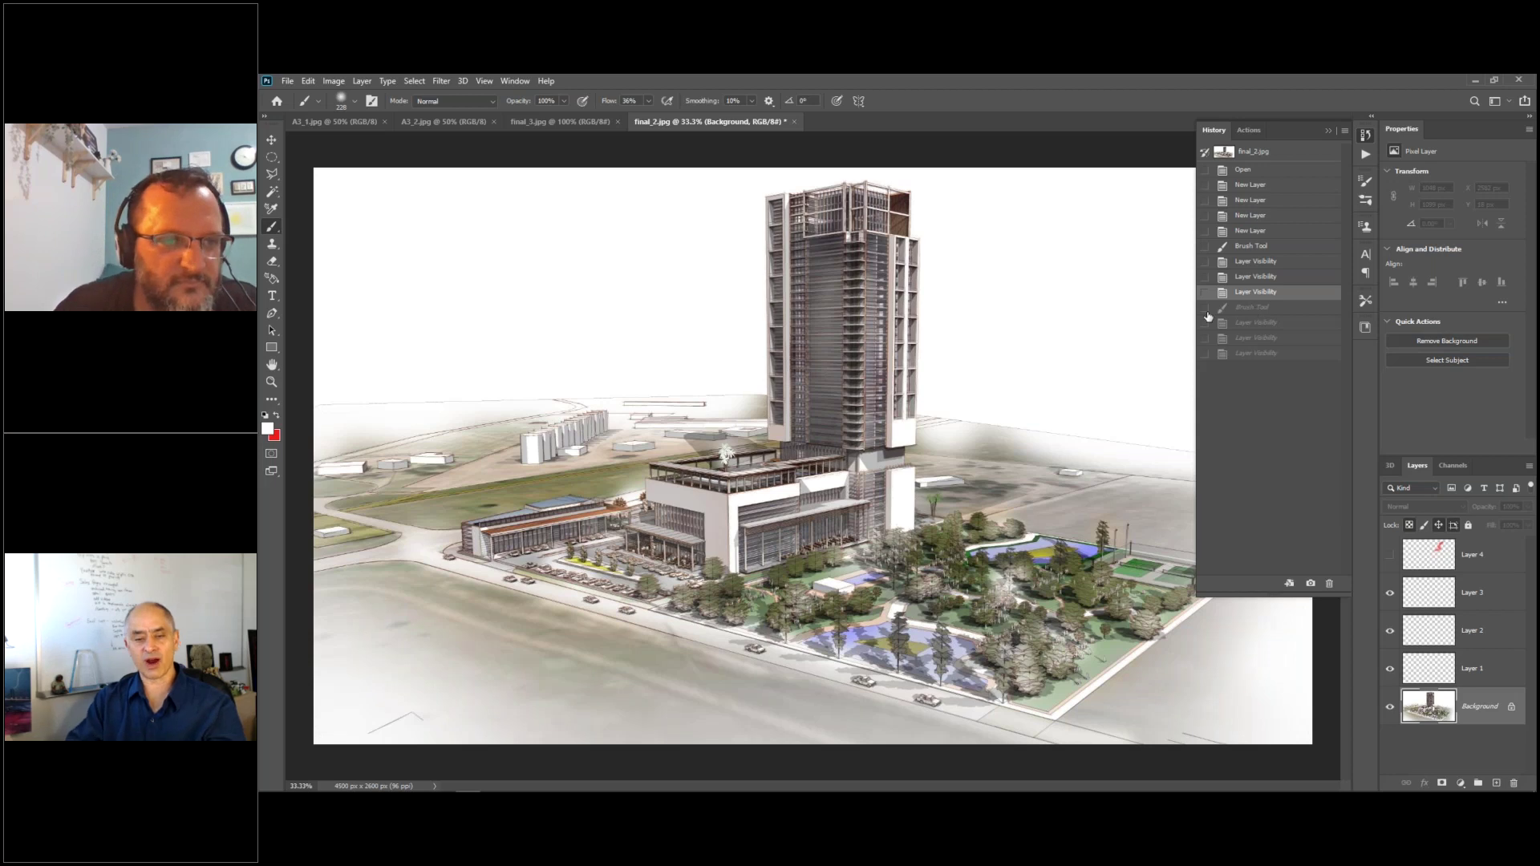
- Examine the podium, parking area and distant buildings of the rendered scene up close
{"action": "left_click", "coordinate": [272, 383]}
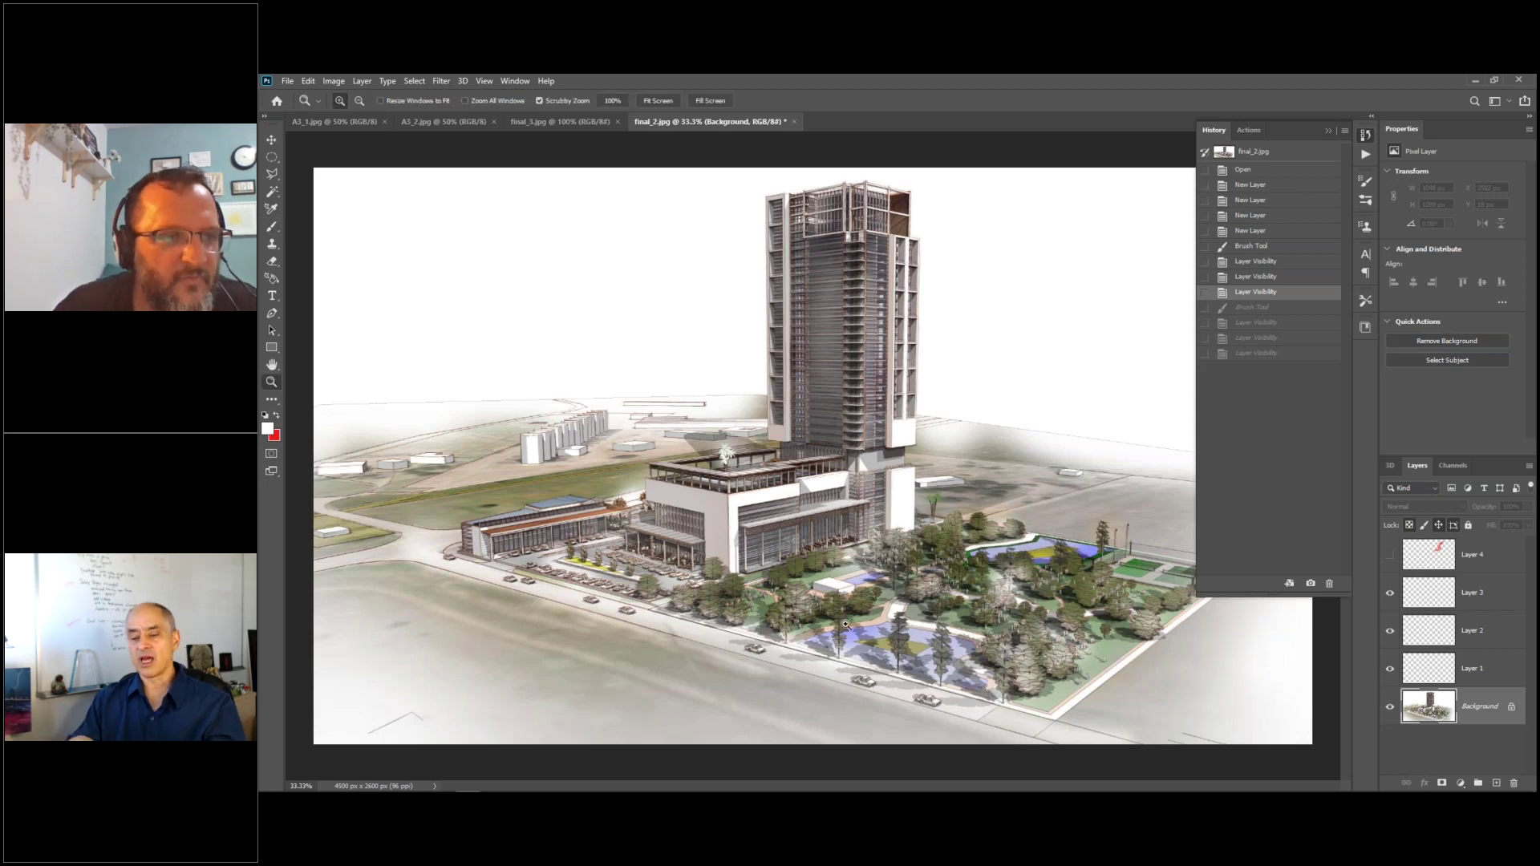
{"action": "left_click", "coordinate": [881, 593]}
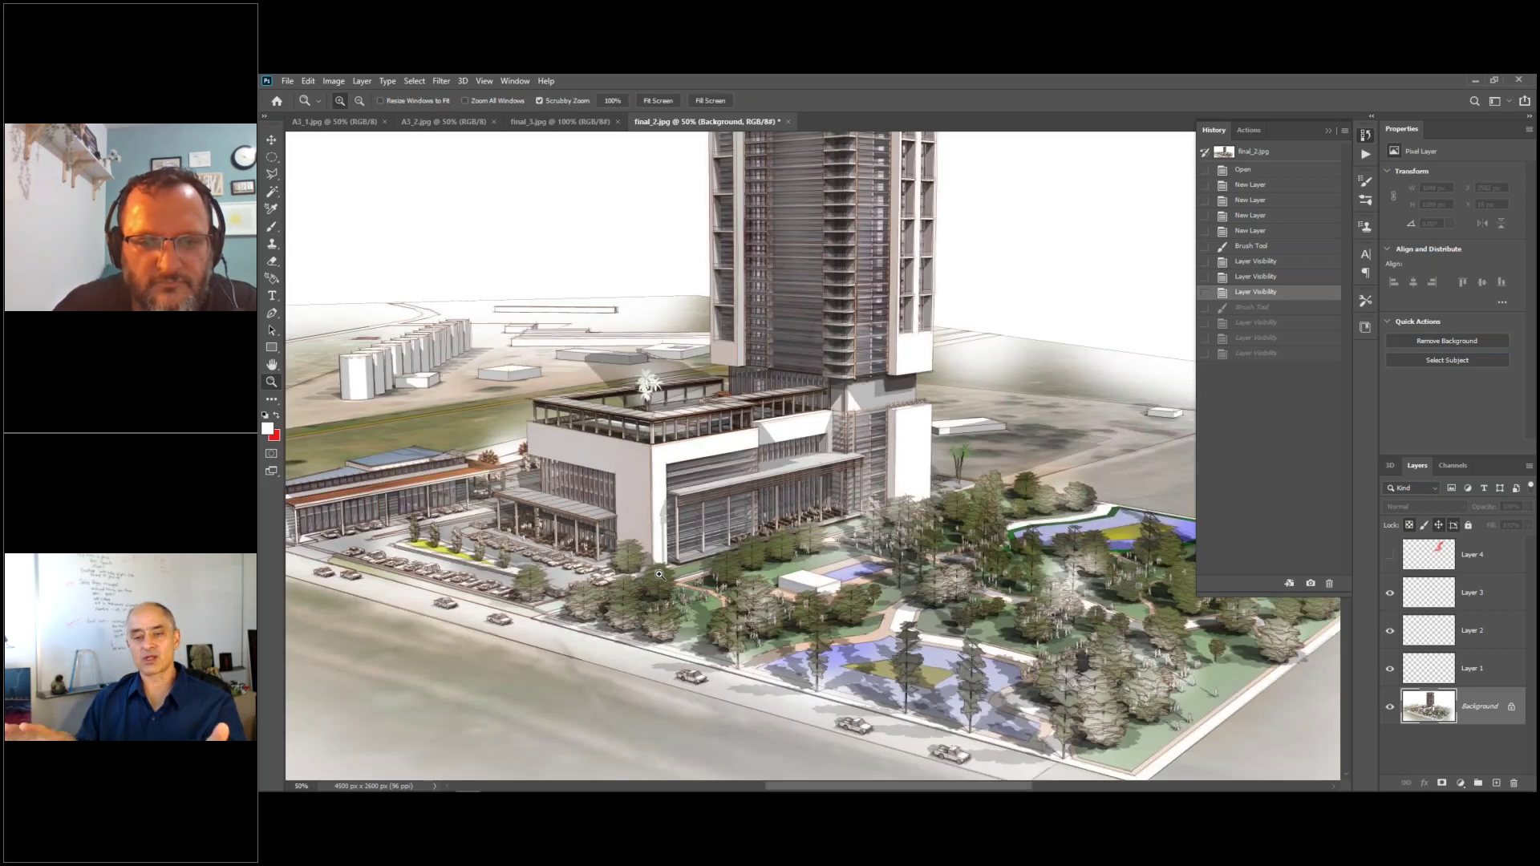
{"action": "left_click", "coordinate": [659, 575]}
{"action": "left_click", "coordinate": [660, 574]}
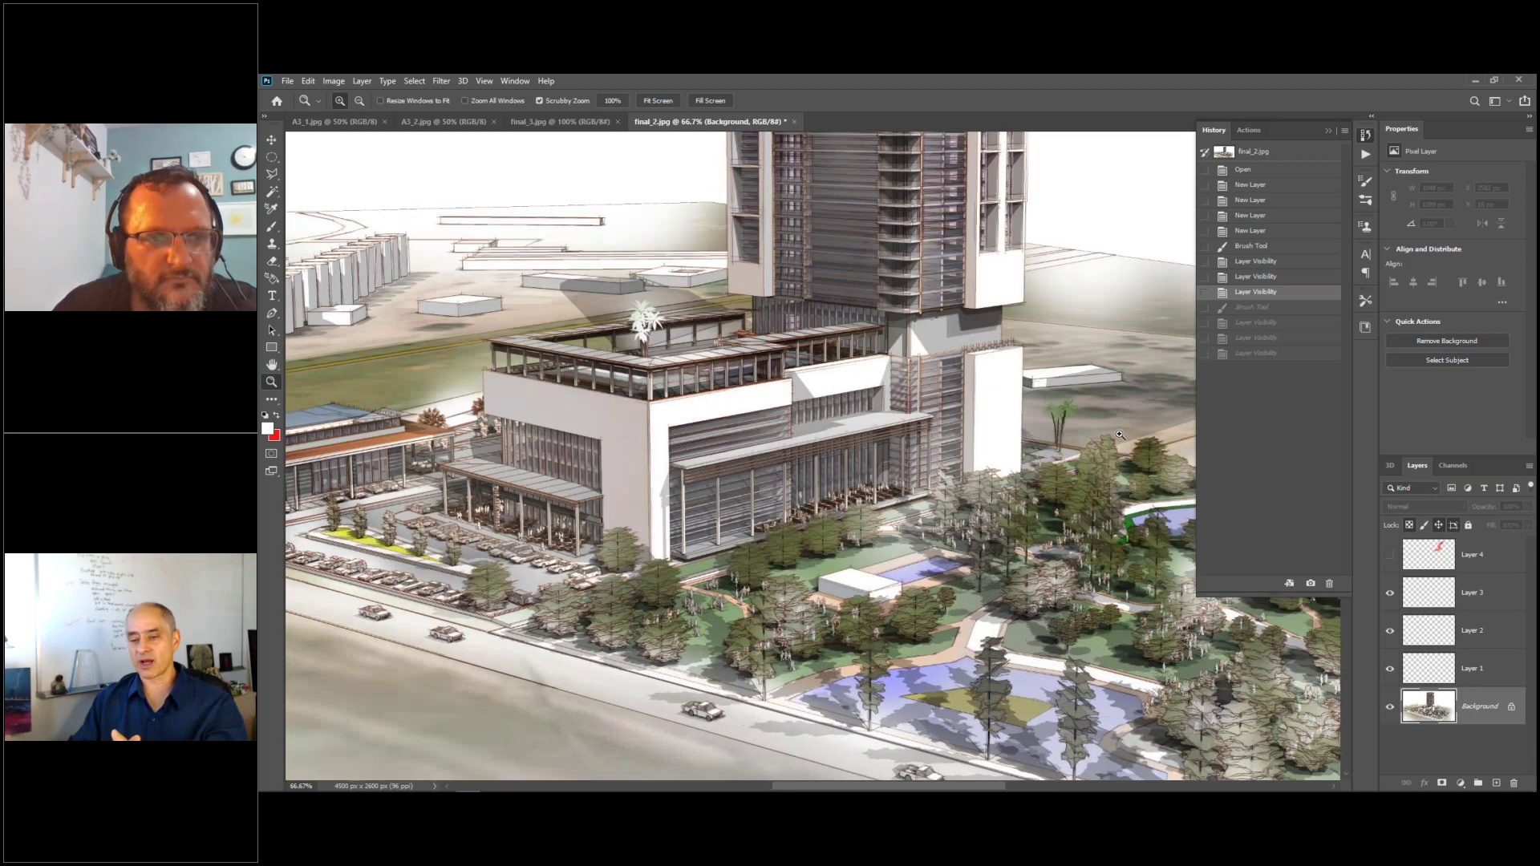
{"action": "key", "text": "h"}
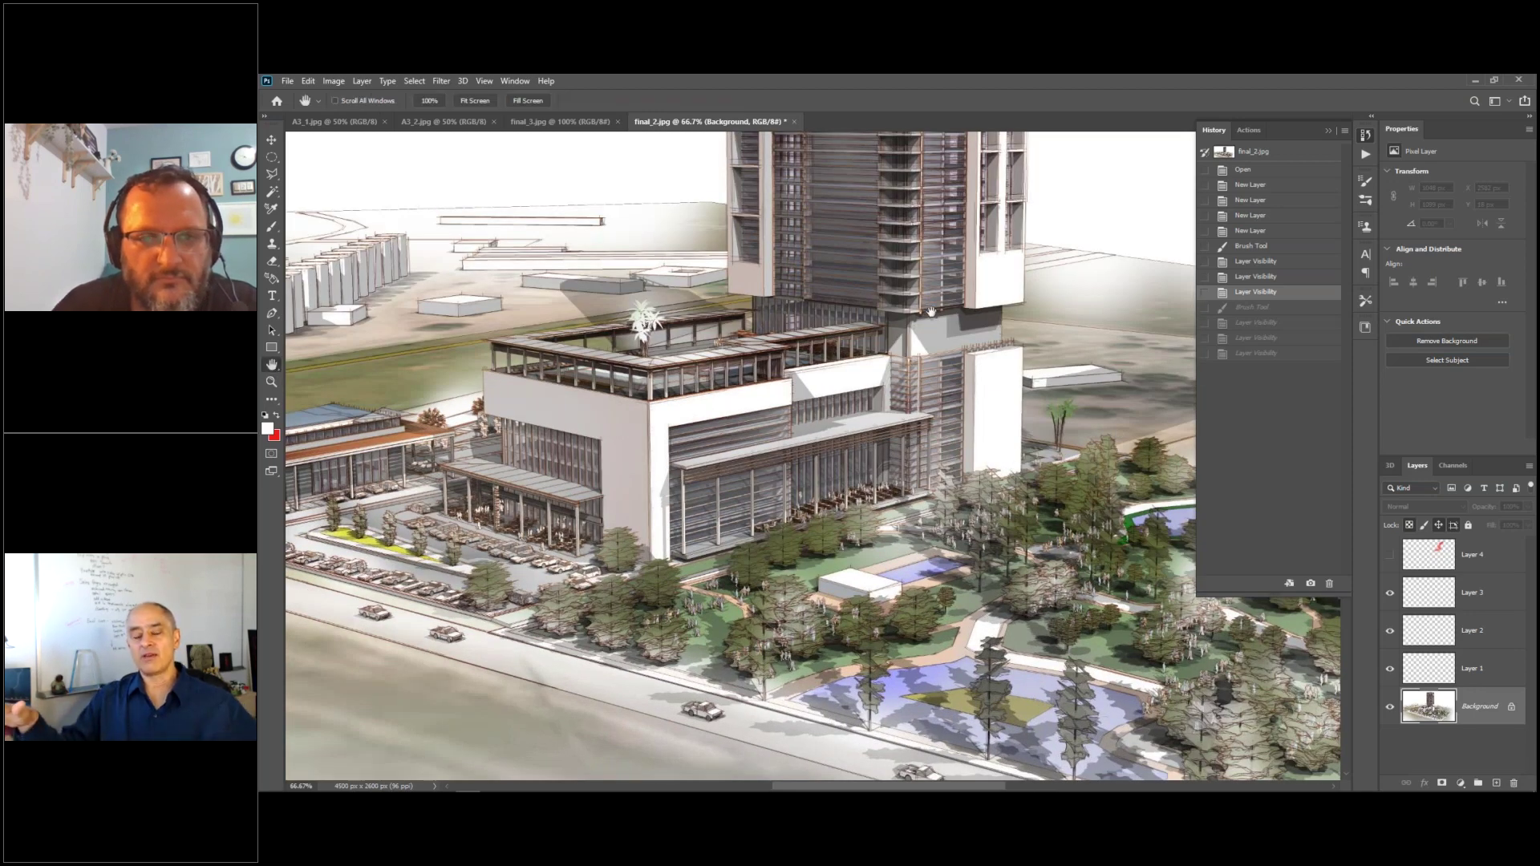
{"action": "left_click_drag", "start_coordinate": [923, 324], "coordinate": [1081, 436]}
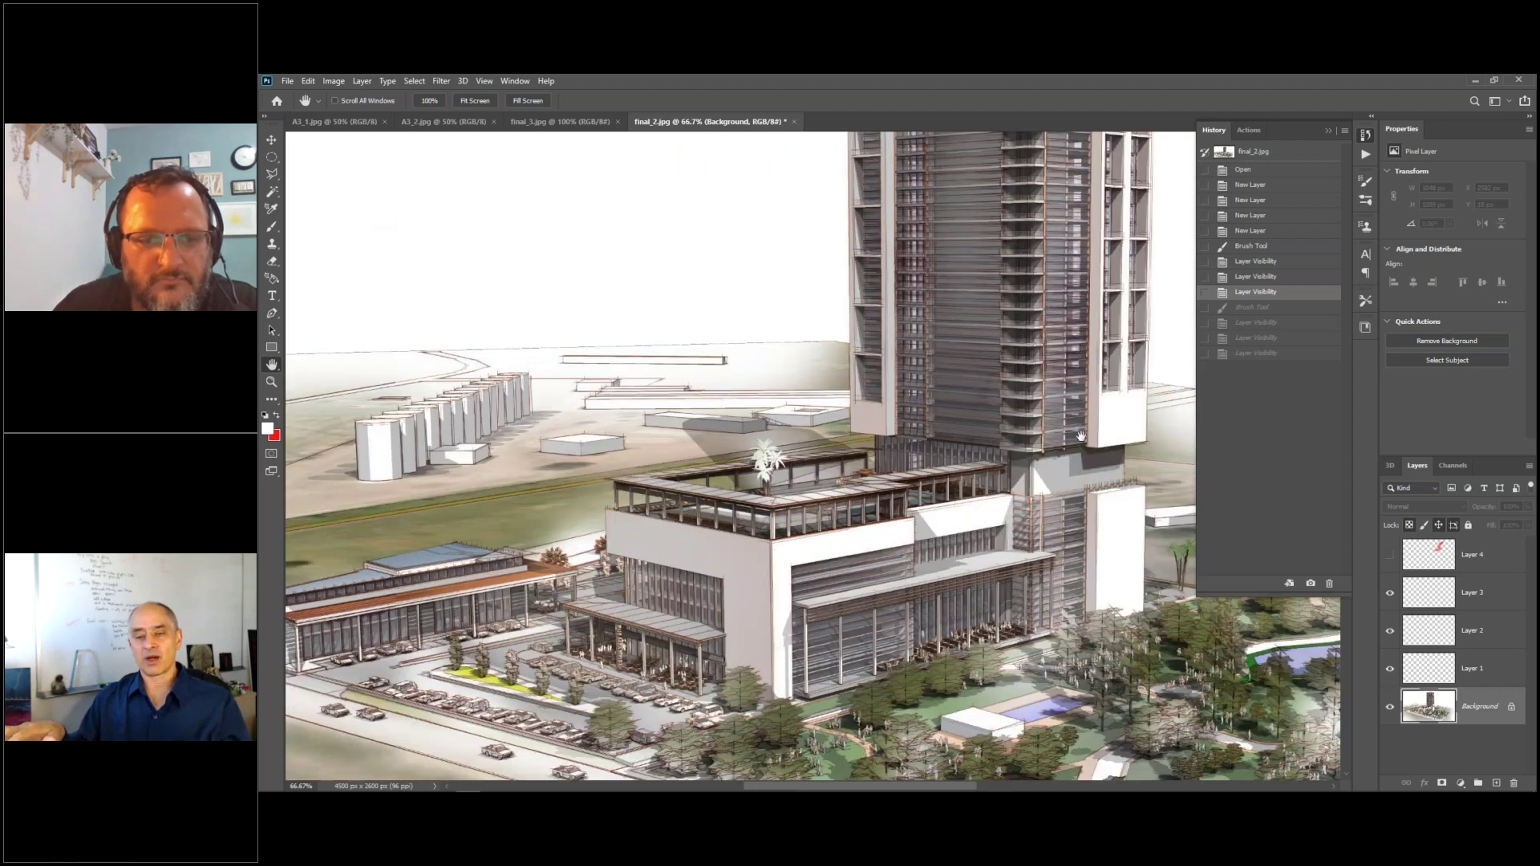
{"action": "left_click_drag", "start_coordinate": [713, 596], "coordinate": [808, 557]}
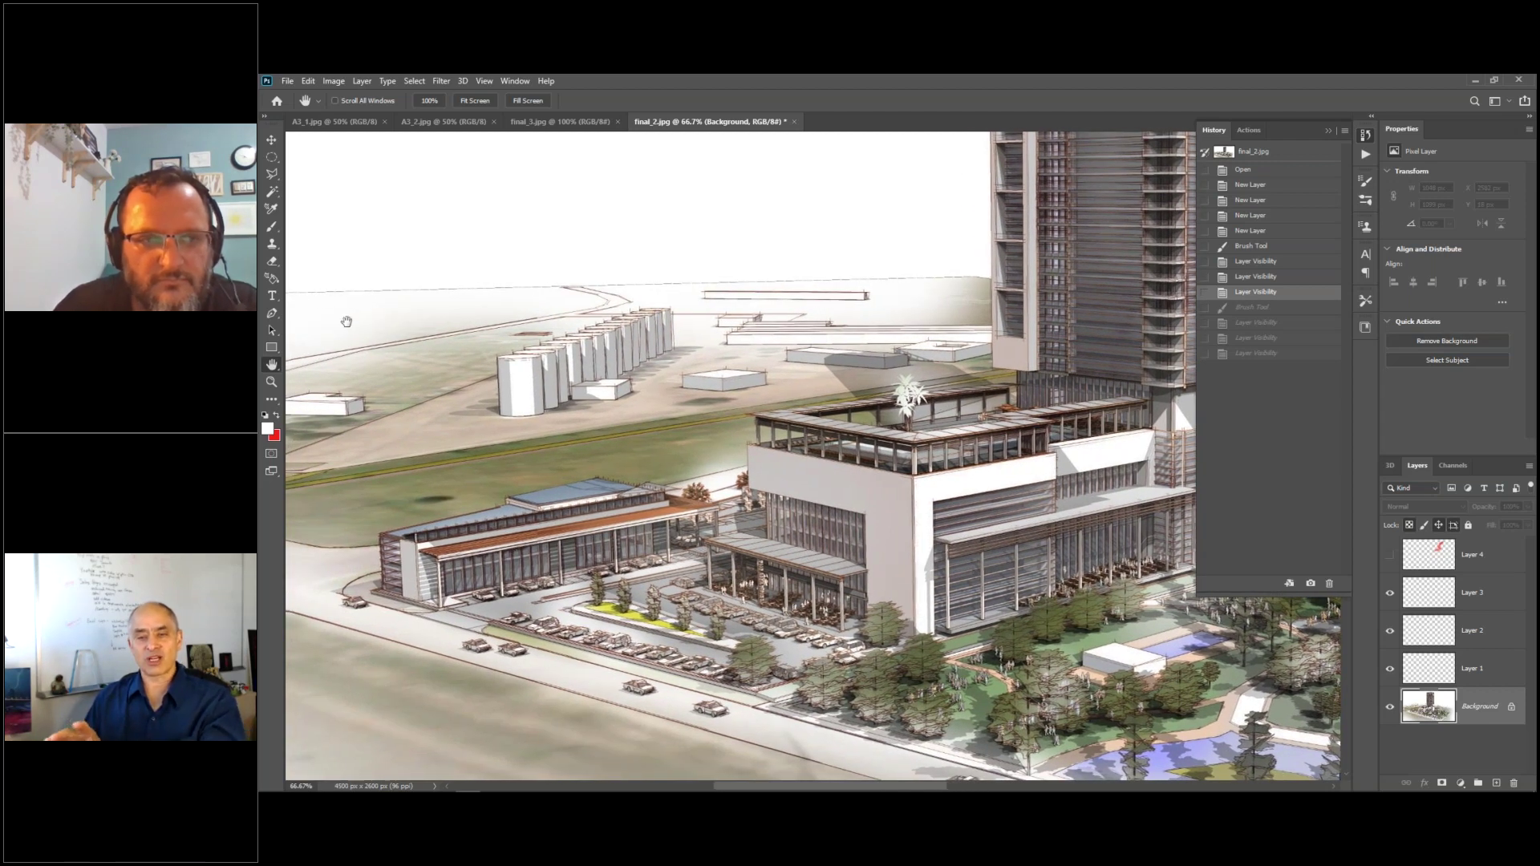
- Brush white directly onto the Background layer along the horizon and the distant buildings beside the tower
{"action": "left_click", "coordinate": [271, 227]}
{"action": "mouse_move", "coordinate": [622, 290]}
{"action": "left_mouse_down"}
{"action": "mouse_move", "coordinate": [722, 288]}
{"action": "mouse_move", "coordinate": [677, 252]}
{"action": "mouse_move", "coordinate": [304, 275]}
{"action": "left_mouse_up"}
{"action": "left_click_drag", "start_coordinate": [361, 329], "coordinate": [906, 325]}
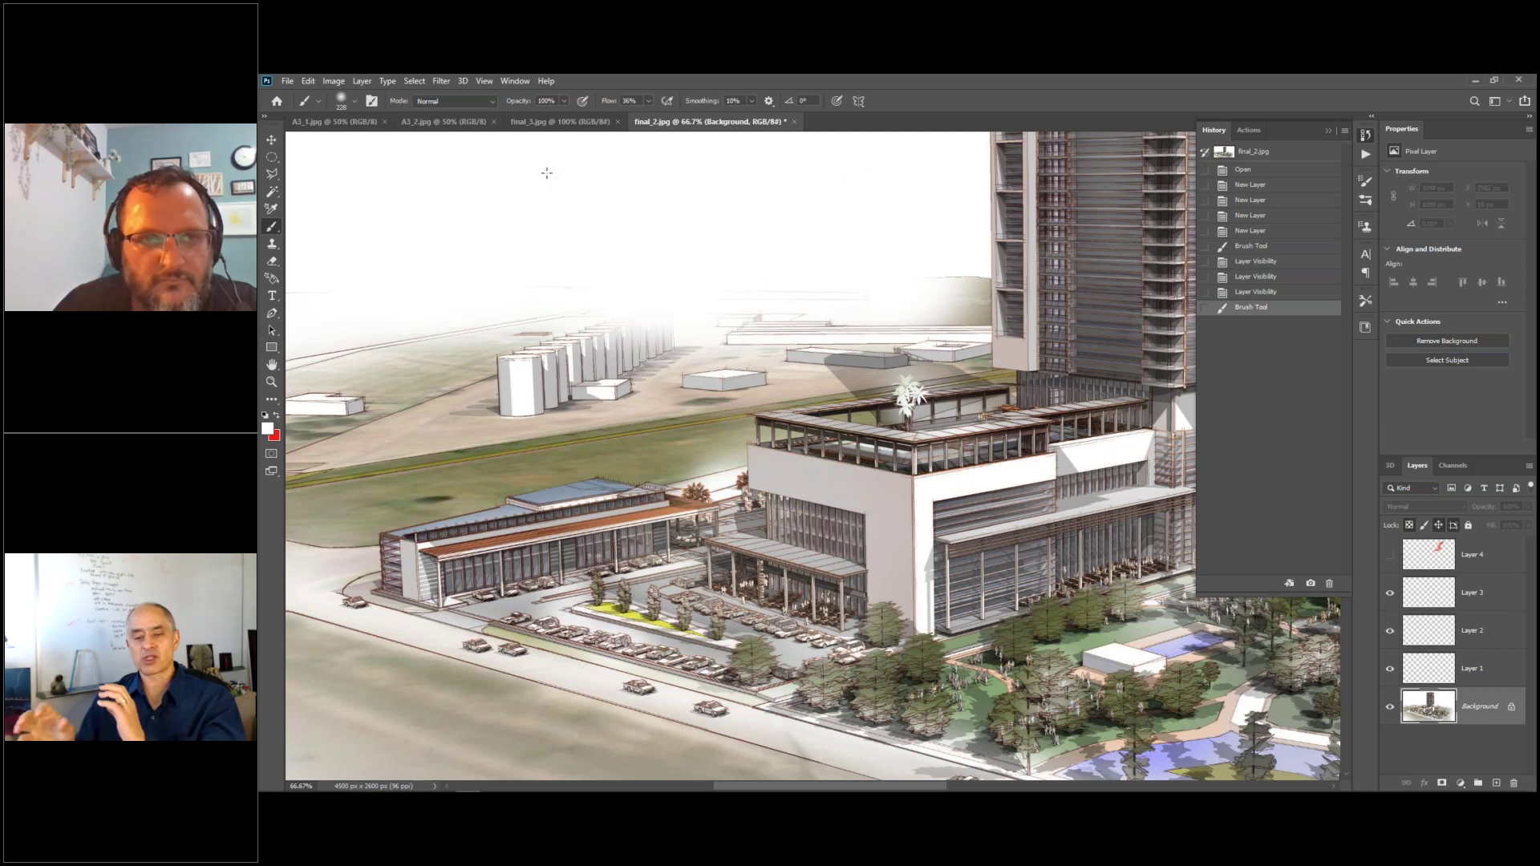
- Reopen the history list and step back past the white strokes to the state with Layer 4 visible
{"action": "left_click", "coordinate": [515, 81]}
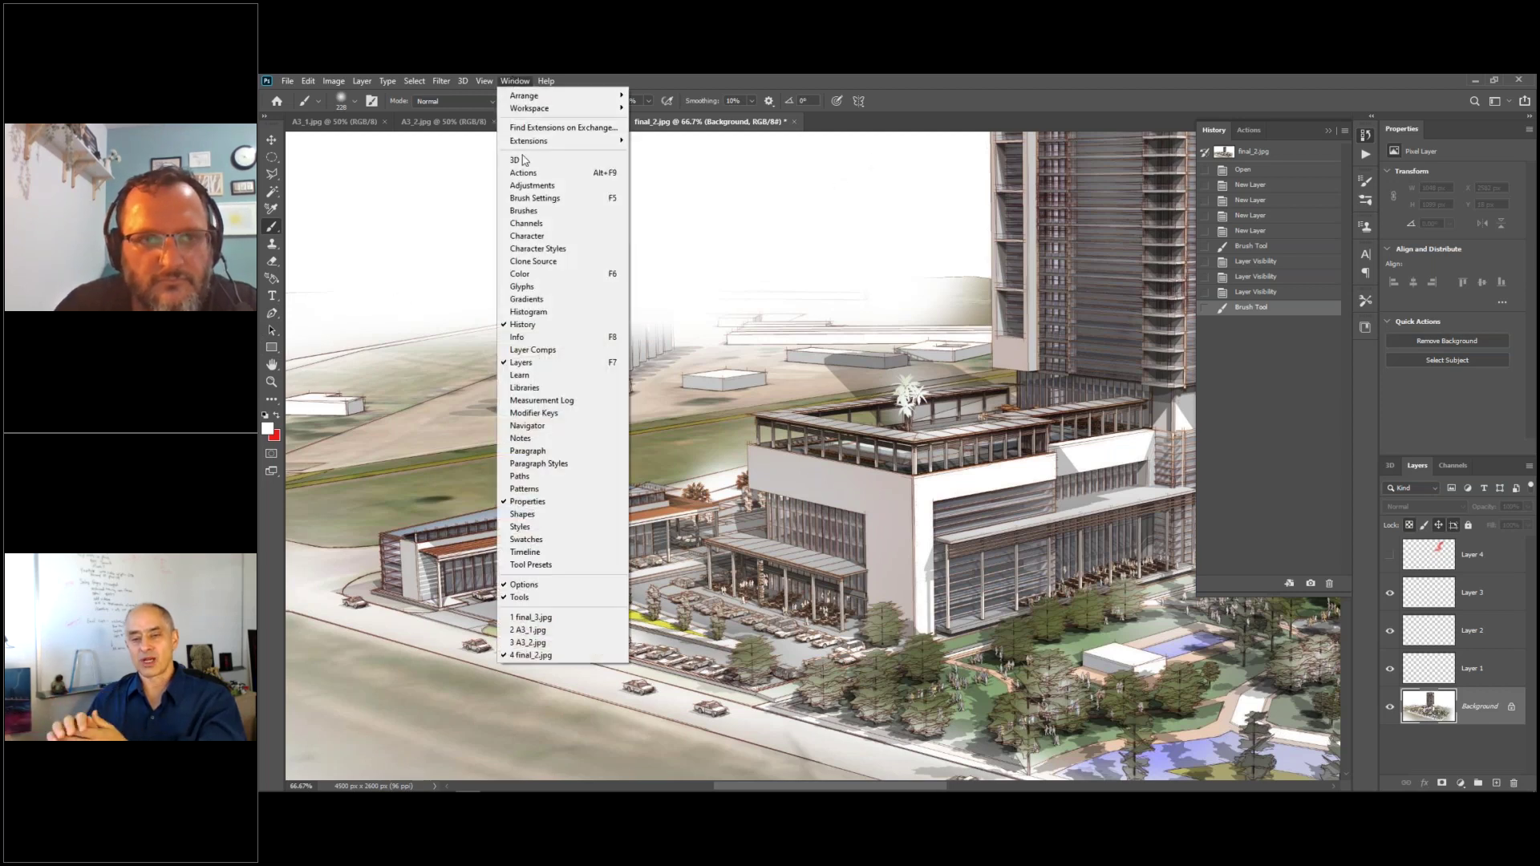
{"action": "left_click", "coordinate": [543, 325]}
{"action": "left_click", "coordinate": [515, 81]}
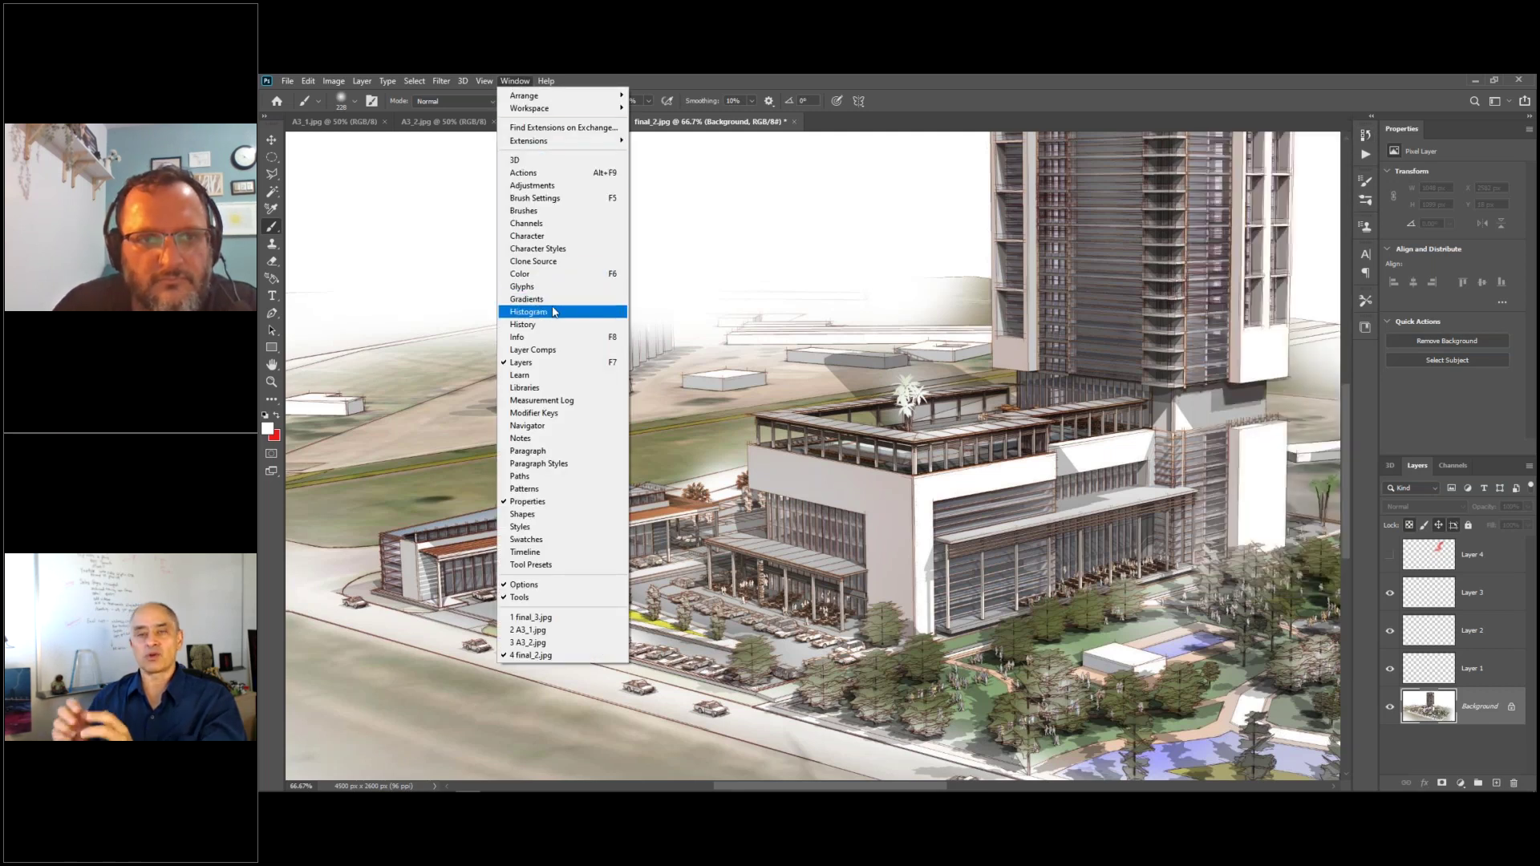
{"action": "left_click", "coordinate": [553, 324]}
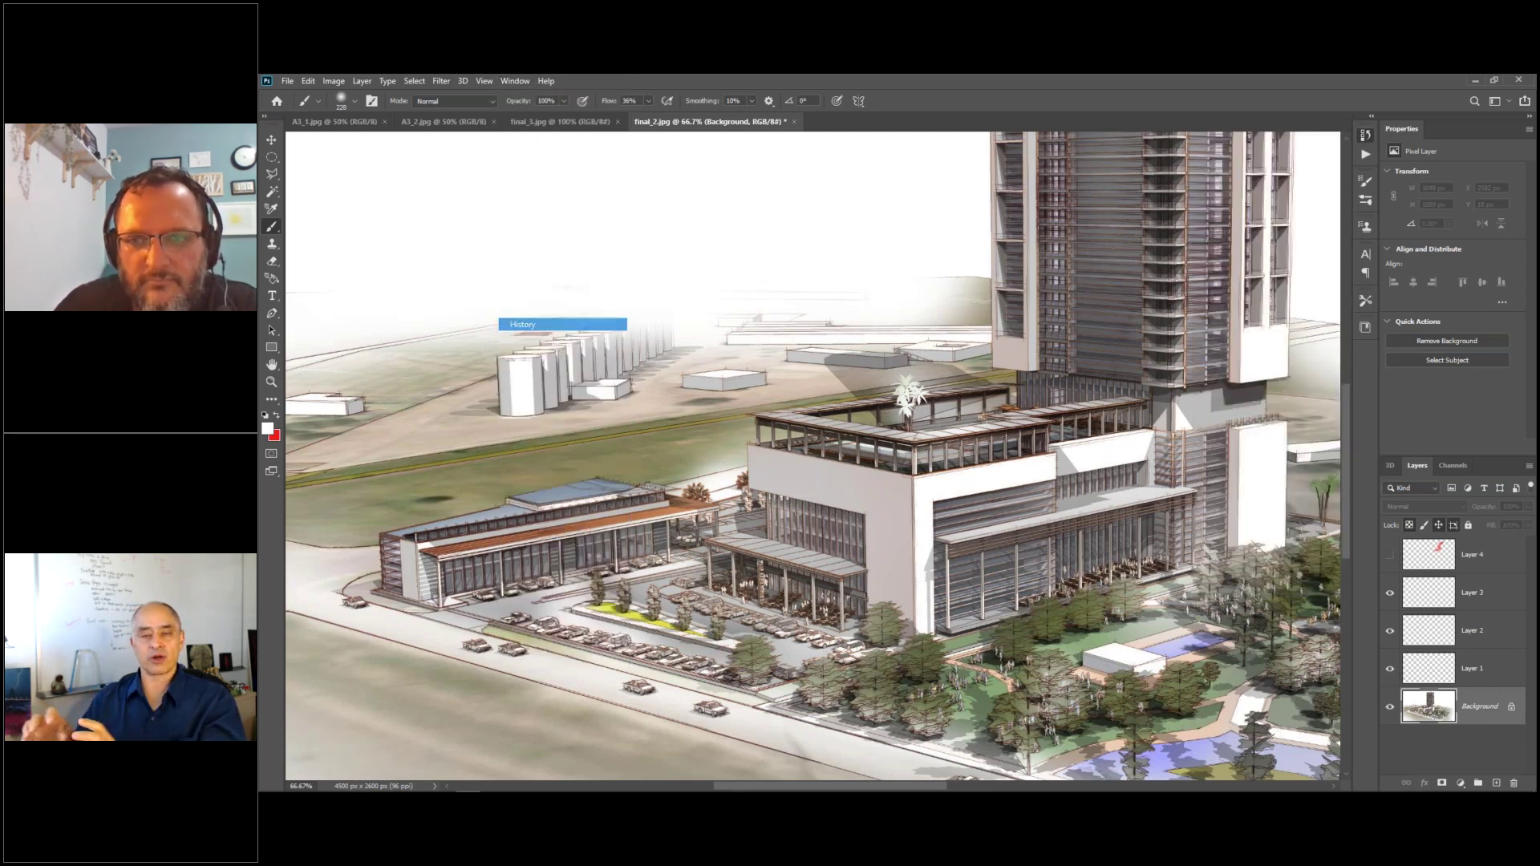
{"action": "left_click", "coordinate": [1253, 292]}
{"action": "left_click", "coordinate": [1250, 278]}
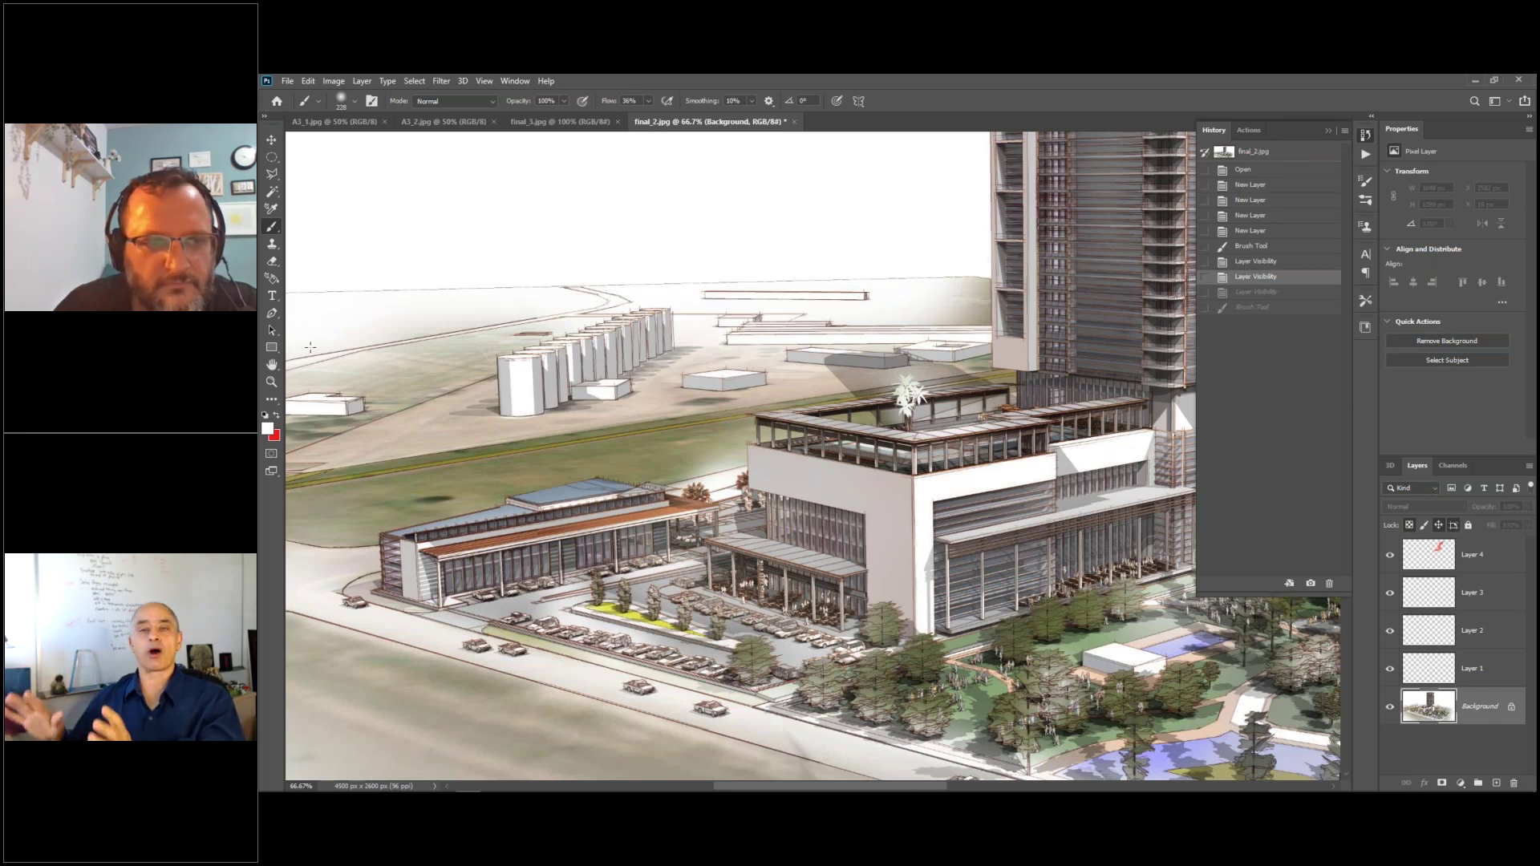
- Examine the podium facade, the street edge and the park's trees, paths and pools at up to 100% zoom
{"action": "left_click", "coordinate": [272, 364]}
{"action": "left_click_drag", "start_coordinate": [990, 482], "coordinate": [768, 410]}
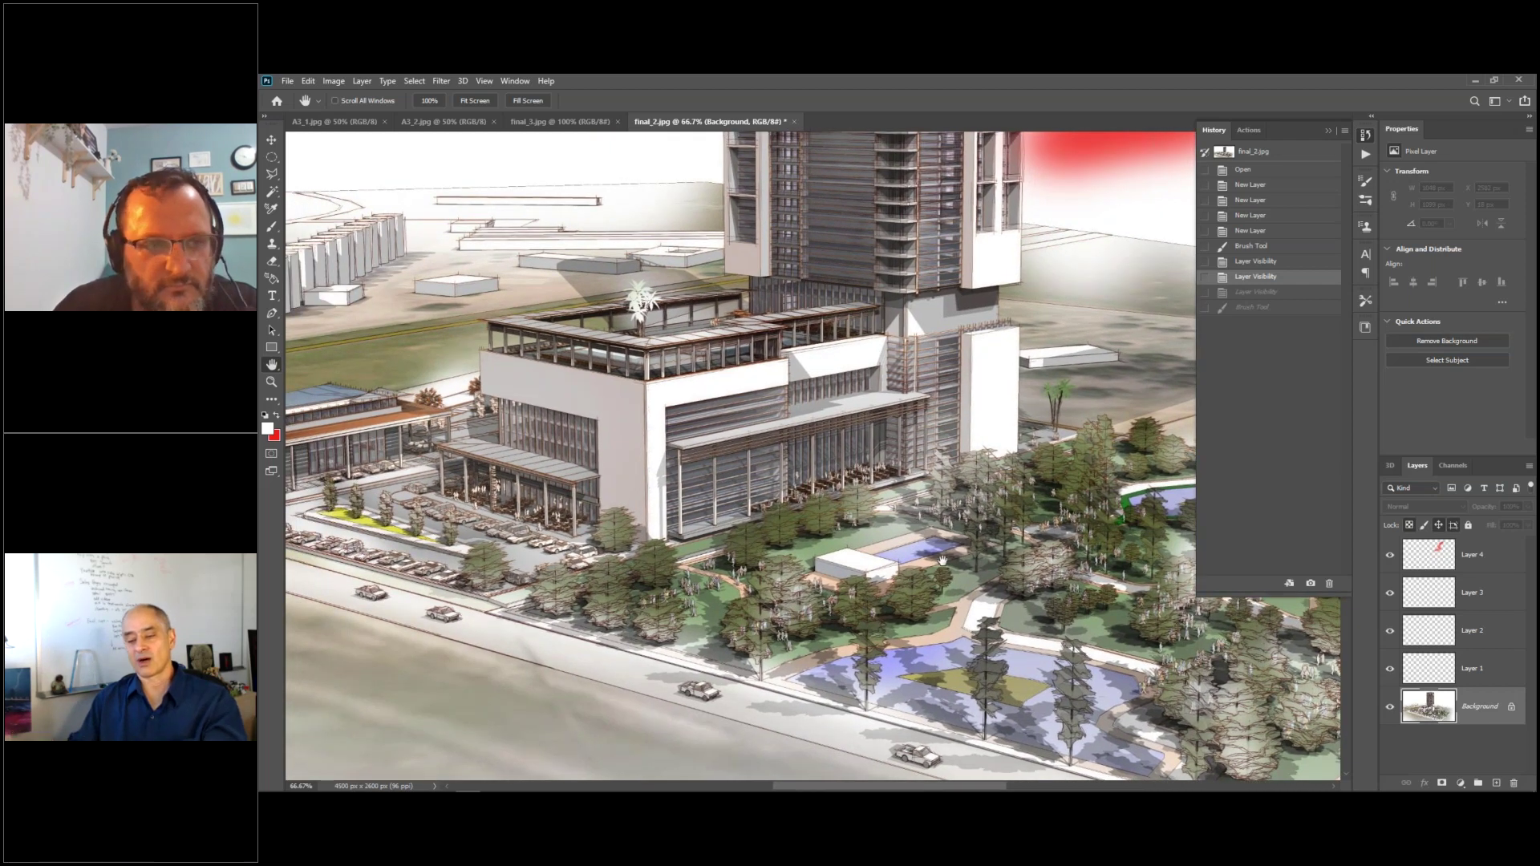
{"action": "key", "text": "z"}
{"action": "scroll", "coordinate": [938, 638], "scroll_direction": "down", "scroll_amount": 3}
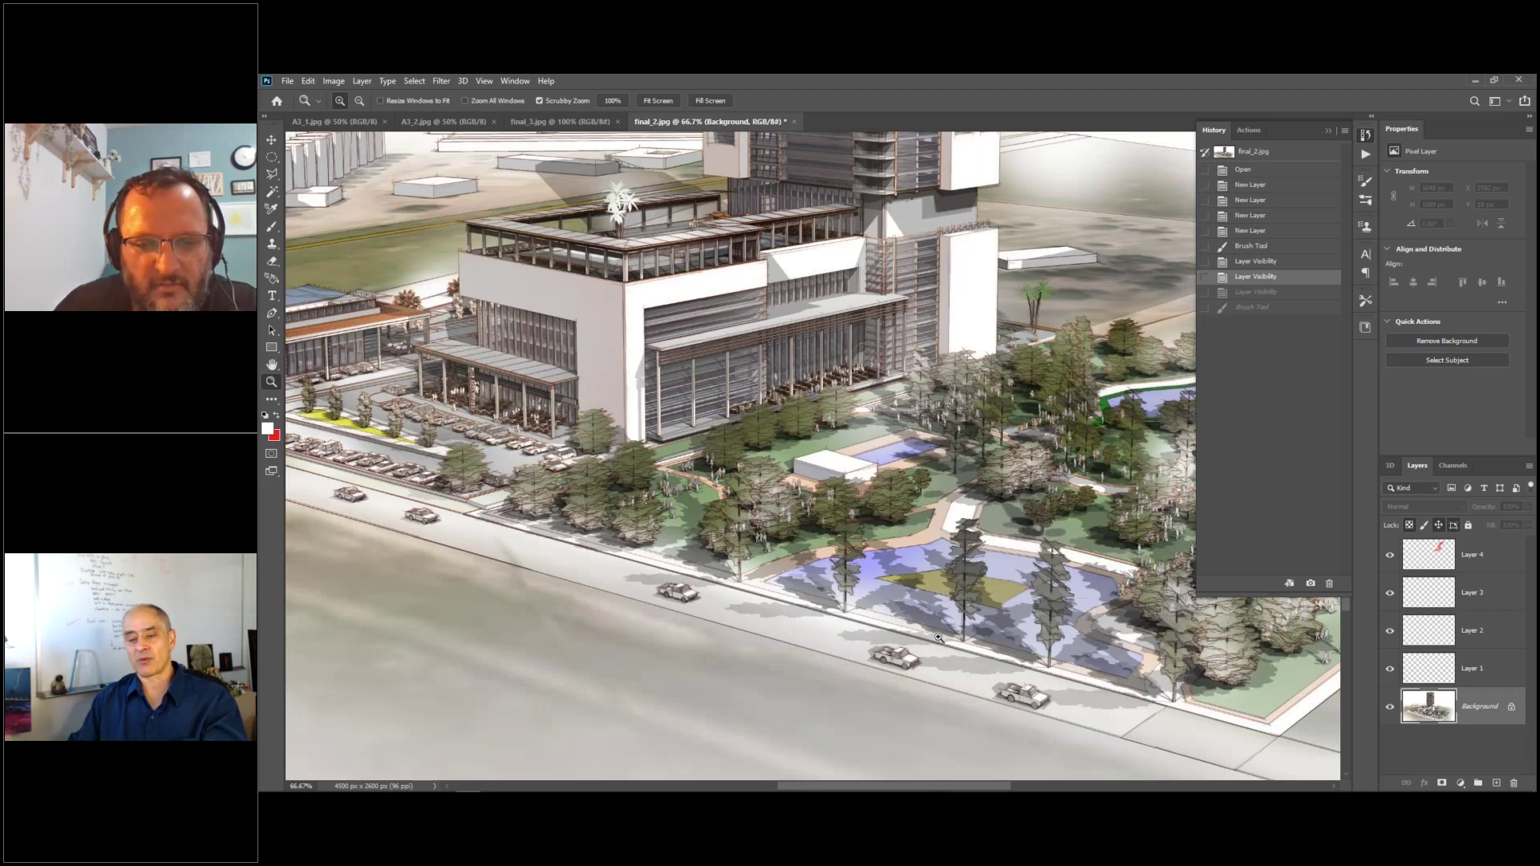
{"action": "left_click", "coordinate": [938, 638]}
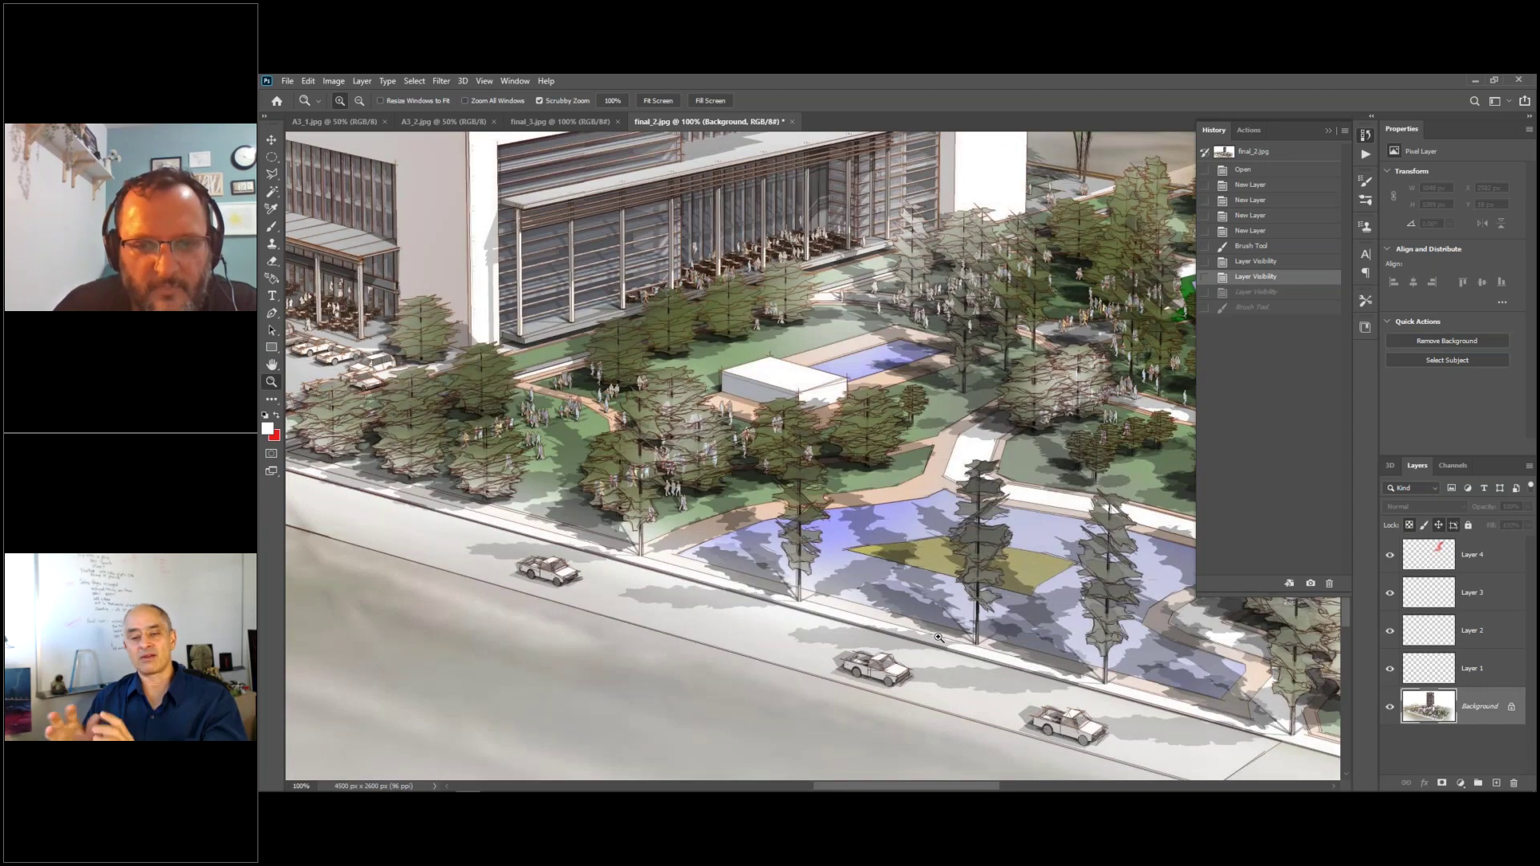
{"action": "left_click", "coordinate": [939, 638]}
{"action": "key", "text": "alt"}
{"action": "left_click", "coordinate": [797, 624], "text": "alt"}
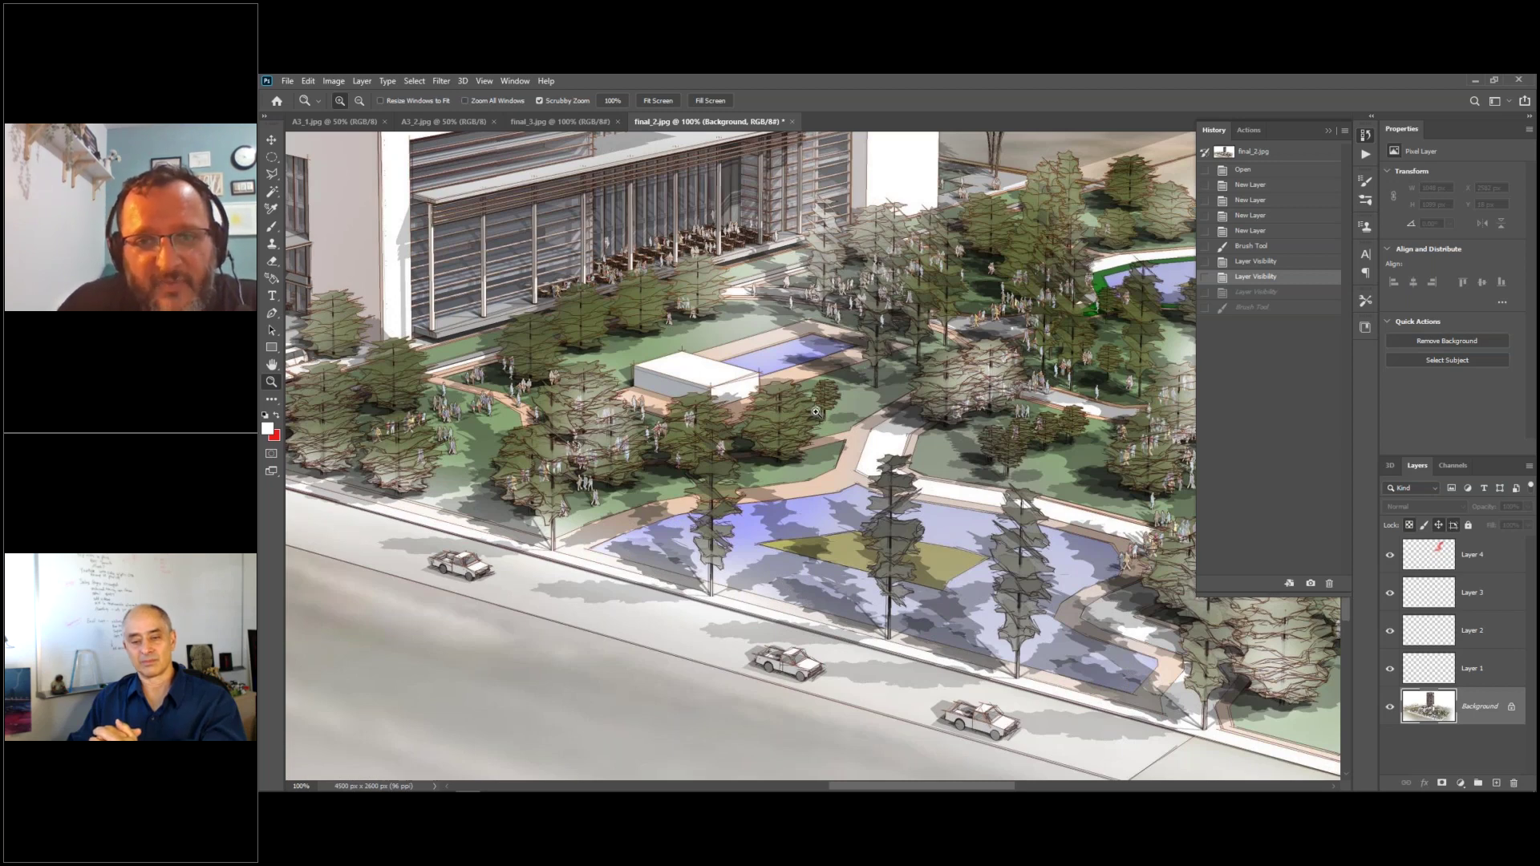
{"action": "scroll", "coordinate": [815, 411], "scroll_direction": "up", "scroll_amount": 1}
{"action": "scroll", "coordinate": [816, 411], "scroll_direction": "up", "scroll_amount": 5}
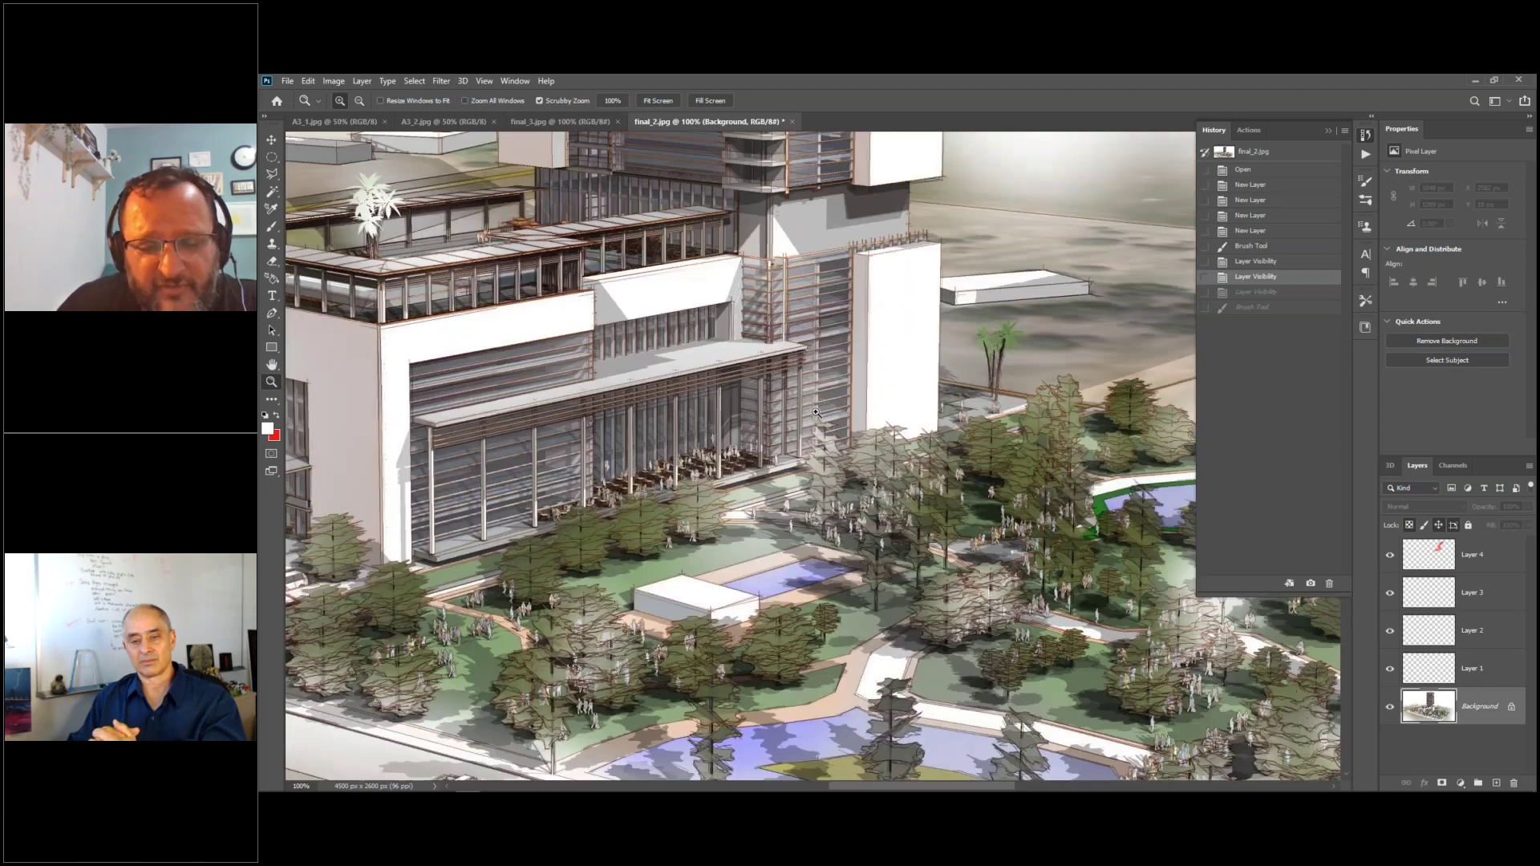
{"action": "scroll", "coordinate": [816, 412], "scroll_direction": "up", "scroll_amount": 1}
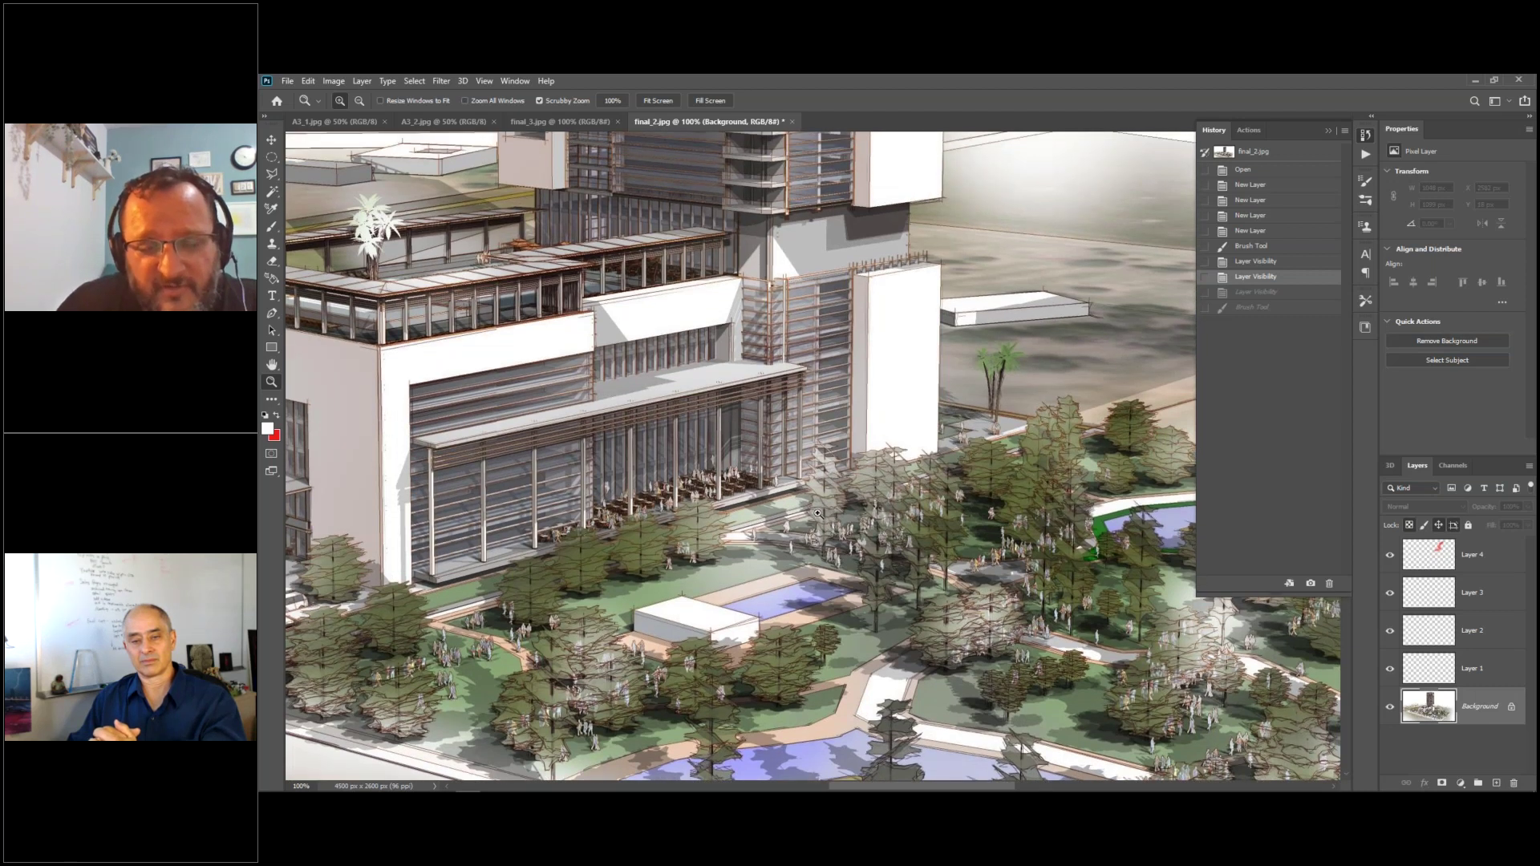
{"action": "scroll", "coordinate": [855, 567], "scroll_direction": "up", "scroll_amount": 1}
{"action": "scroll", "coordinate": [855, 567], "scroll_direction": "up", "scroll_amount": 2}
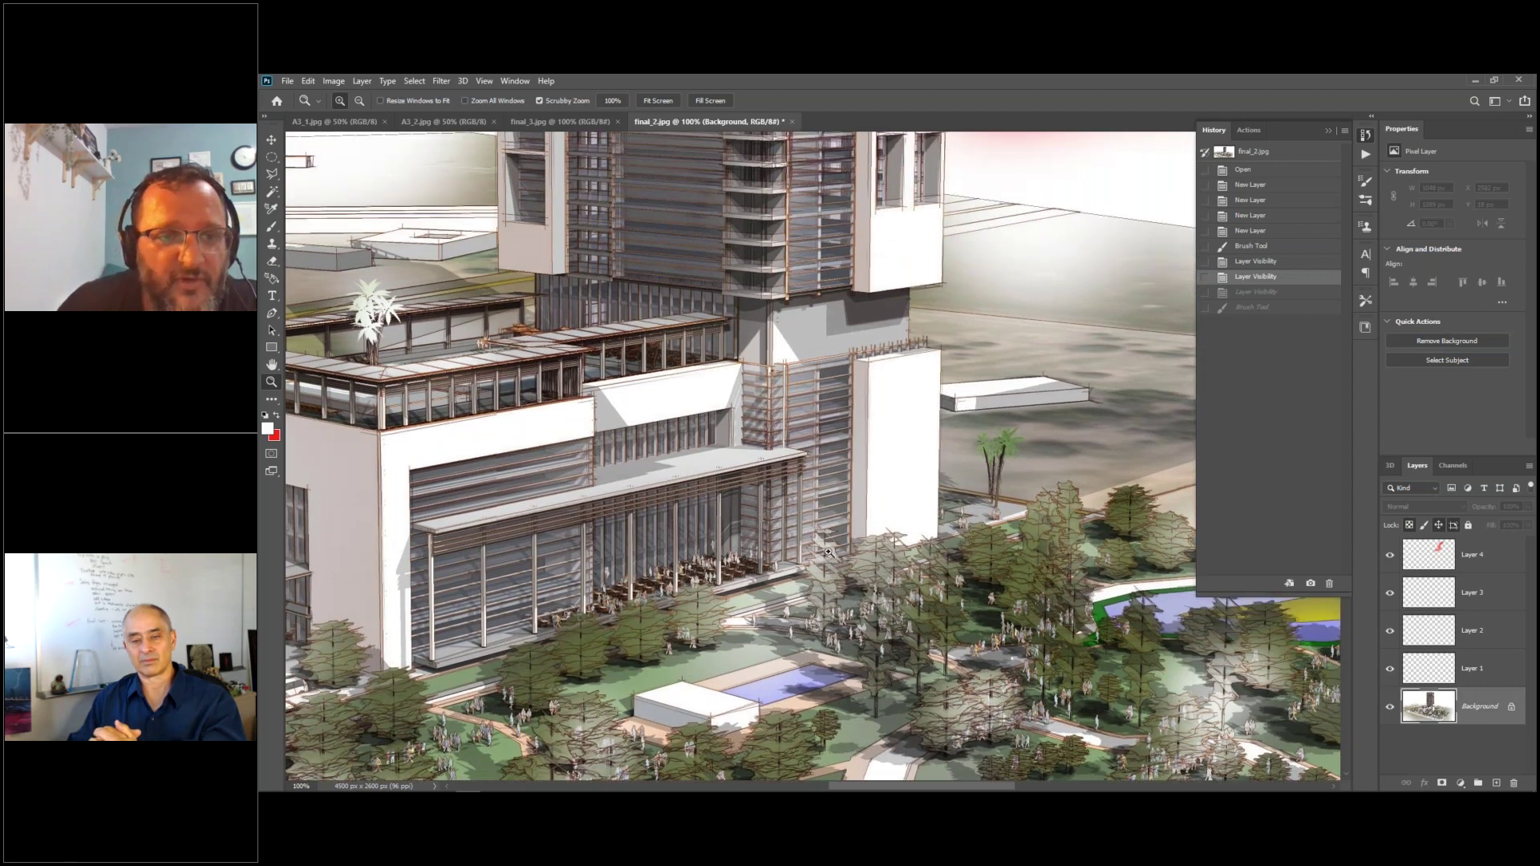
- Hide Layer 4 with the red stroke while showing the whole image
{"action": "left_click", "coordinate": [822, 506], "text": "alt"}
{"action": "left_click", "coordinate": [822, 506], "text": "alt"}
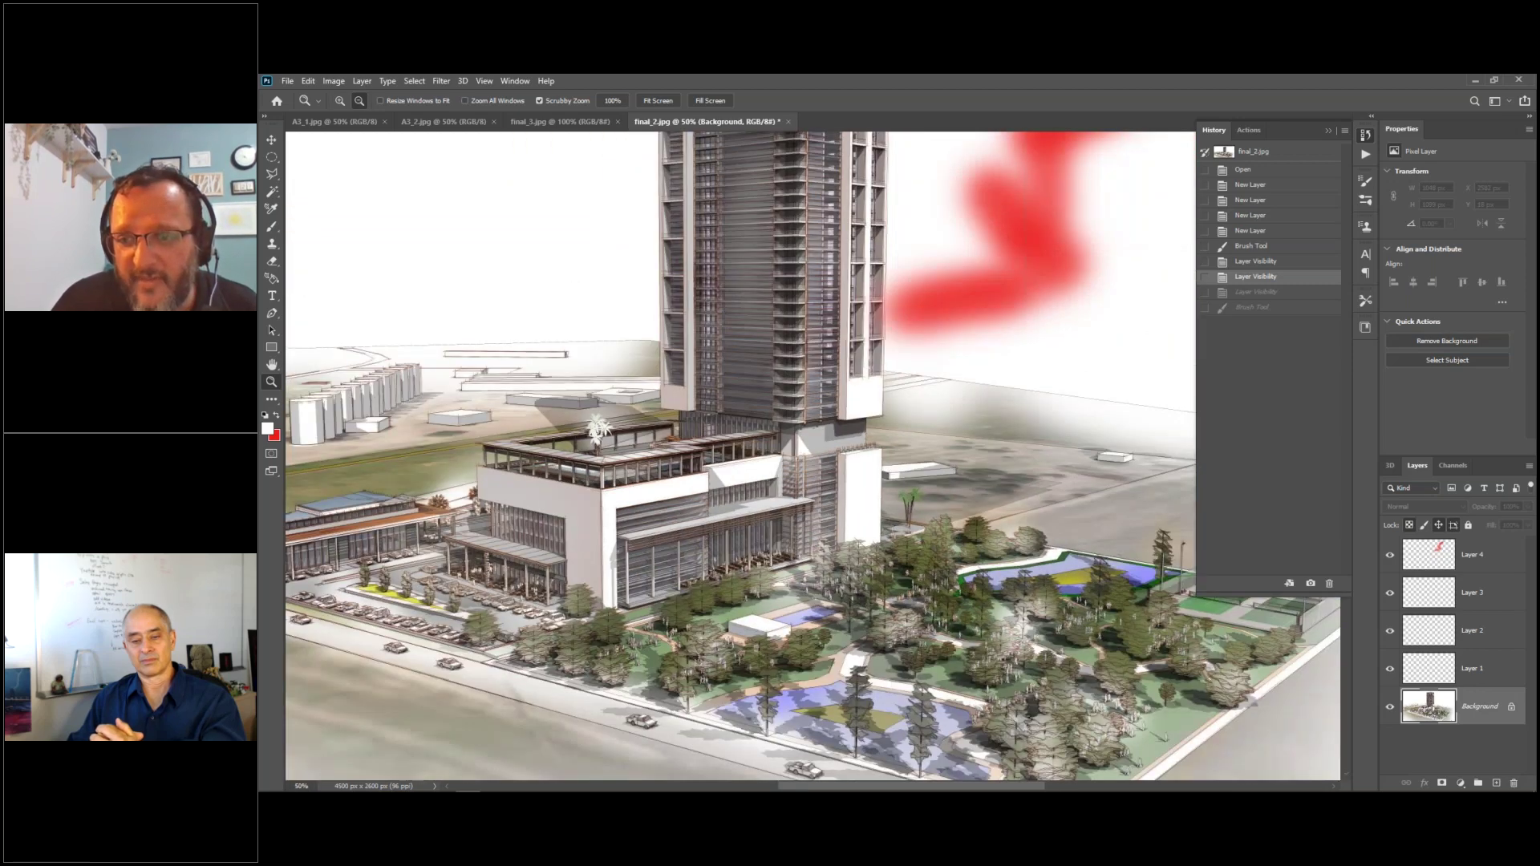
{"action": "left_click", "coordinate": [822, 507], "text": "alt"}
{"action": "left_click", "coordinate": [1391, 555]}
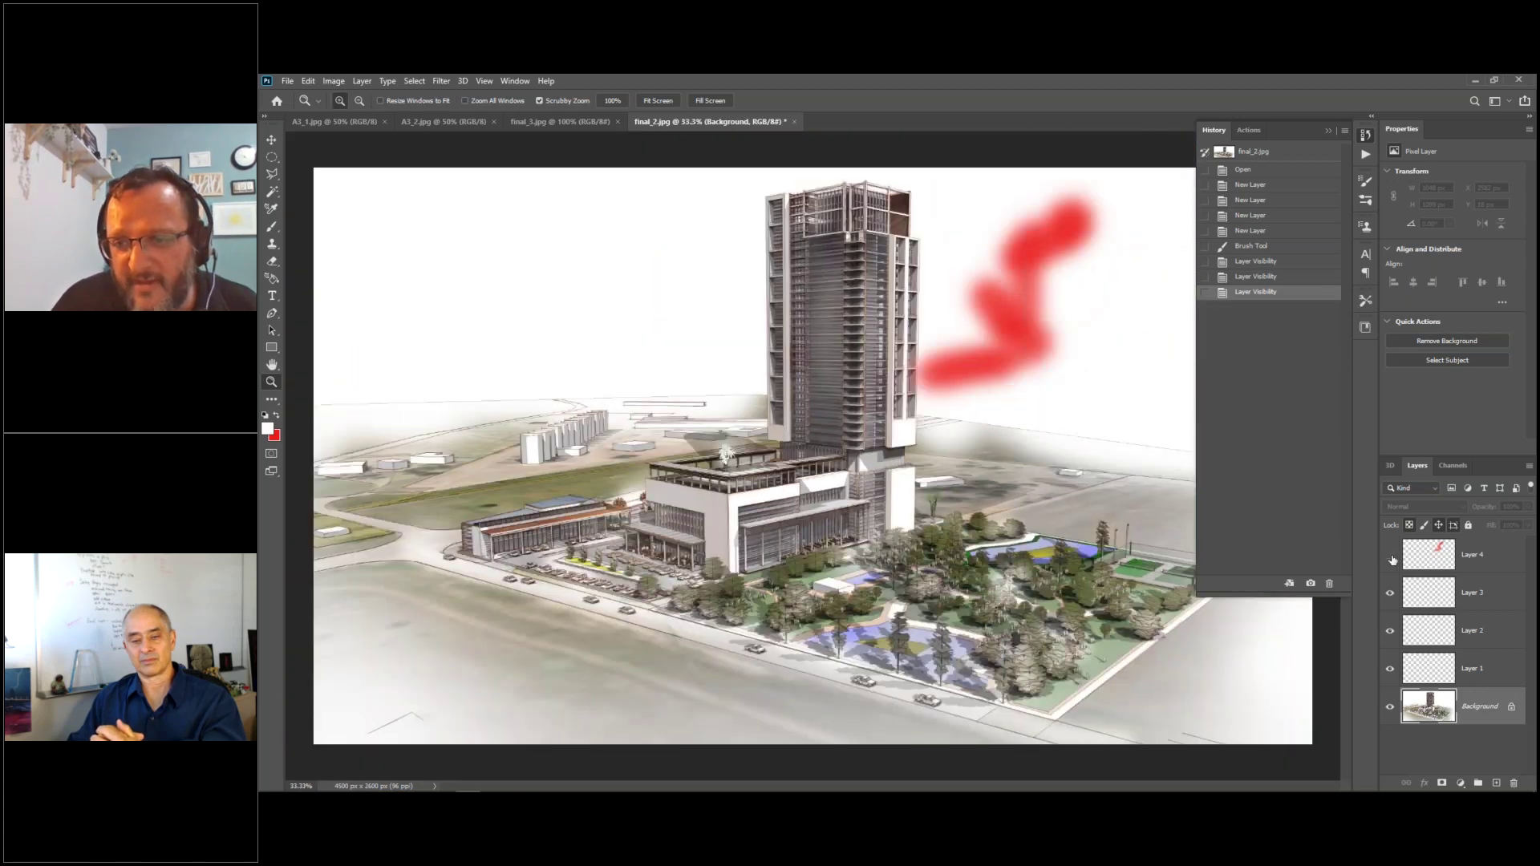
- Examine the tower from podium to crown at 50% zoom and return to the whole image
{"action": "left_click", "coordinate": [944, 532]}
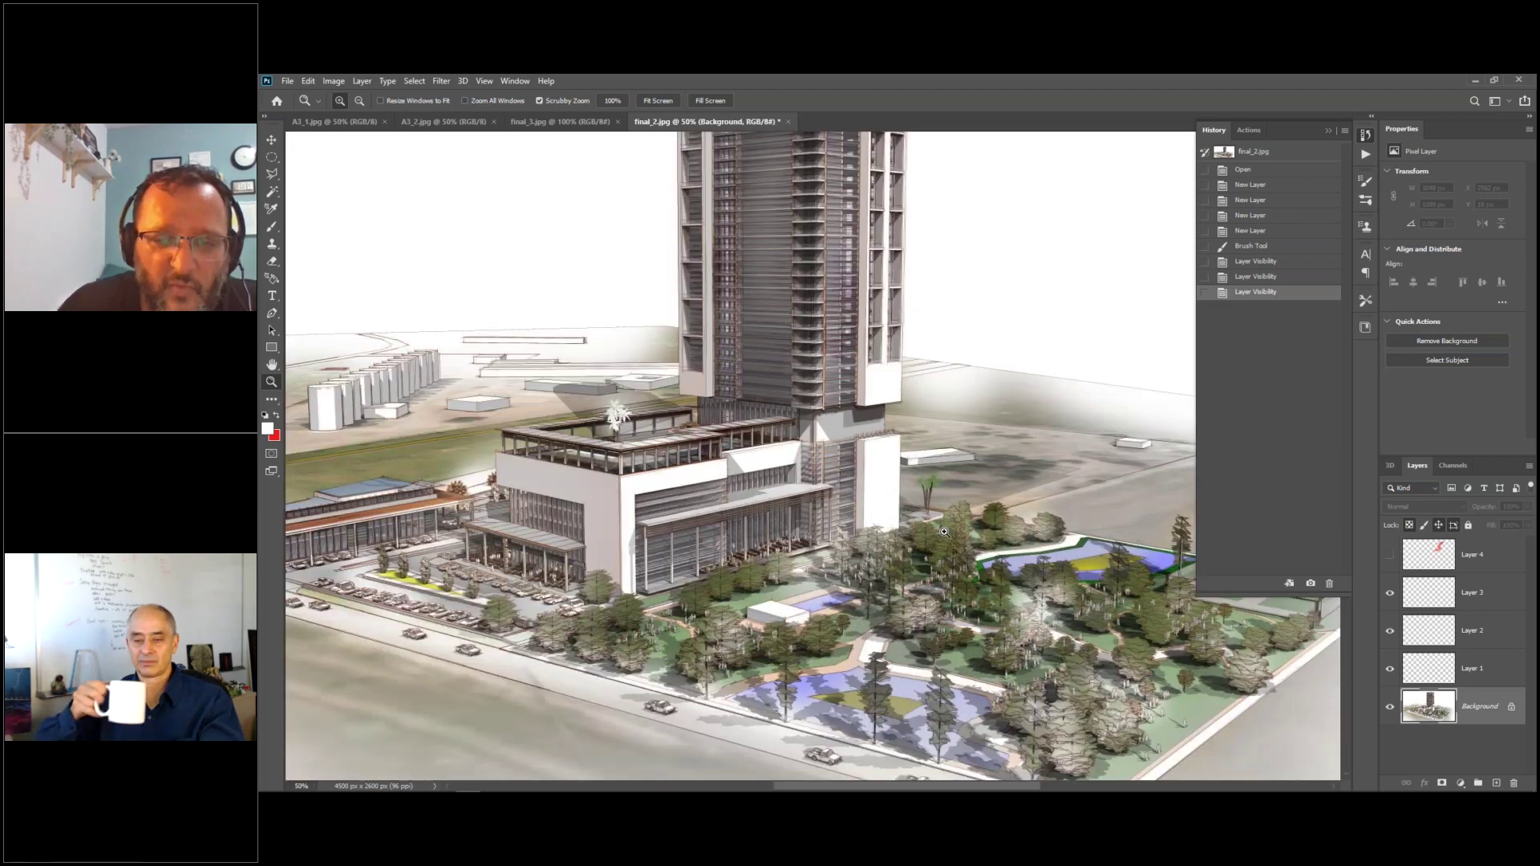
{"action": "scroll", "coordinate": [944, 532], "scroll_direction": "up", "scroll_amount": 1}
{"action": "scroll", "coordinate": [944, 532], "scroll_direction": "up", "scroll_amount": 3}
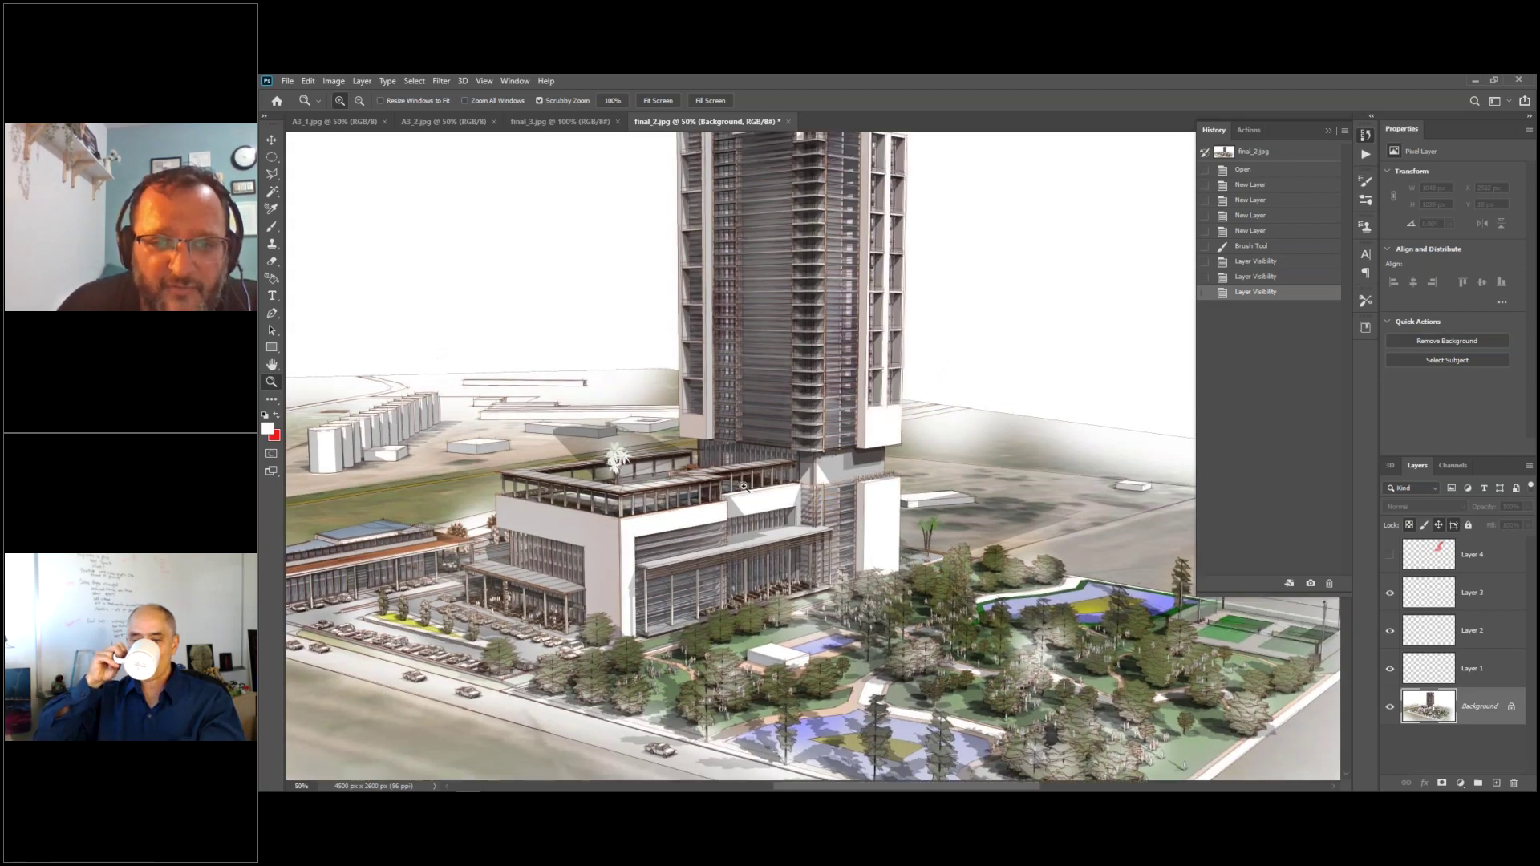
{"action": "scroll", "coordinate": [744, 487], "scroll_direction": "down", "scroll_amount": 1}
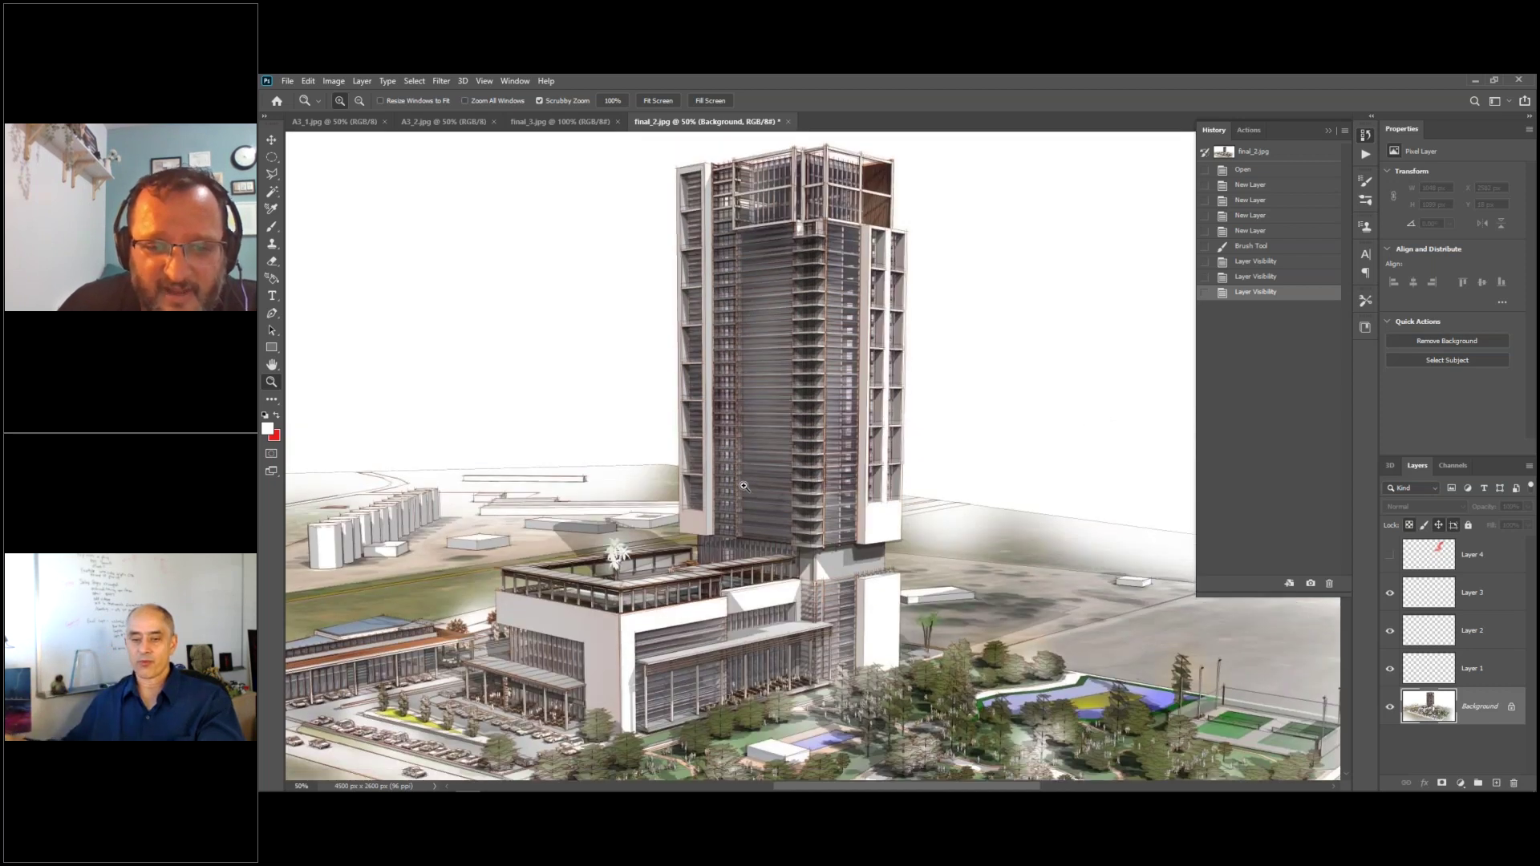
{"action": "scroll", "coordinate": [744, 487], "scroll_direction": "up", "scroll_amount": 1}
{"action": "scroll", "coordinate": [745, 487], "scroll_direction": "down", "scroll_amount": 4}
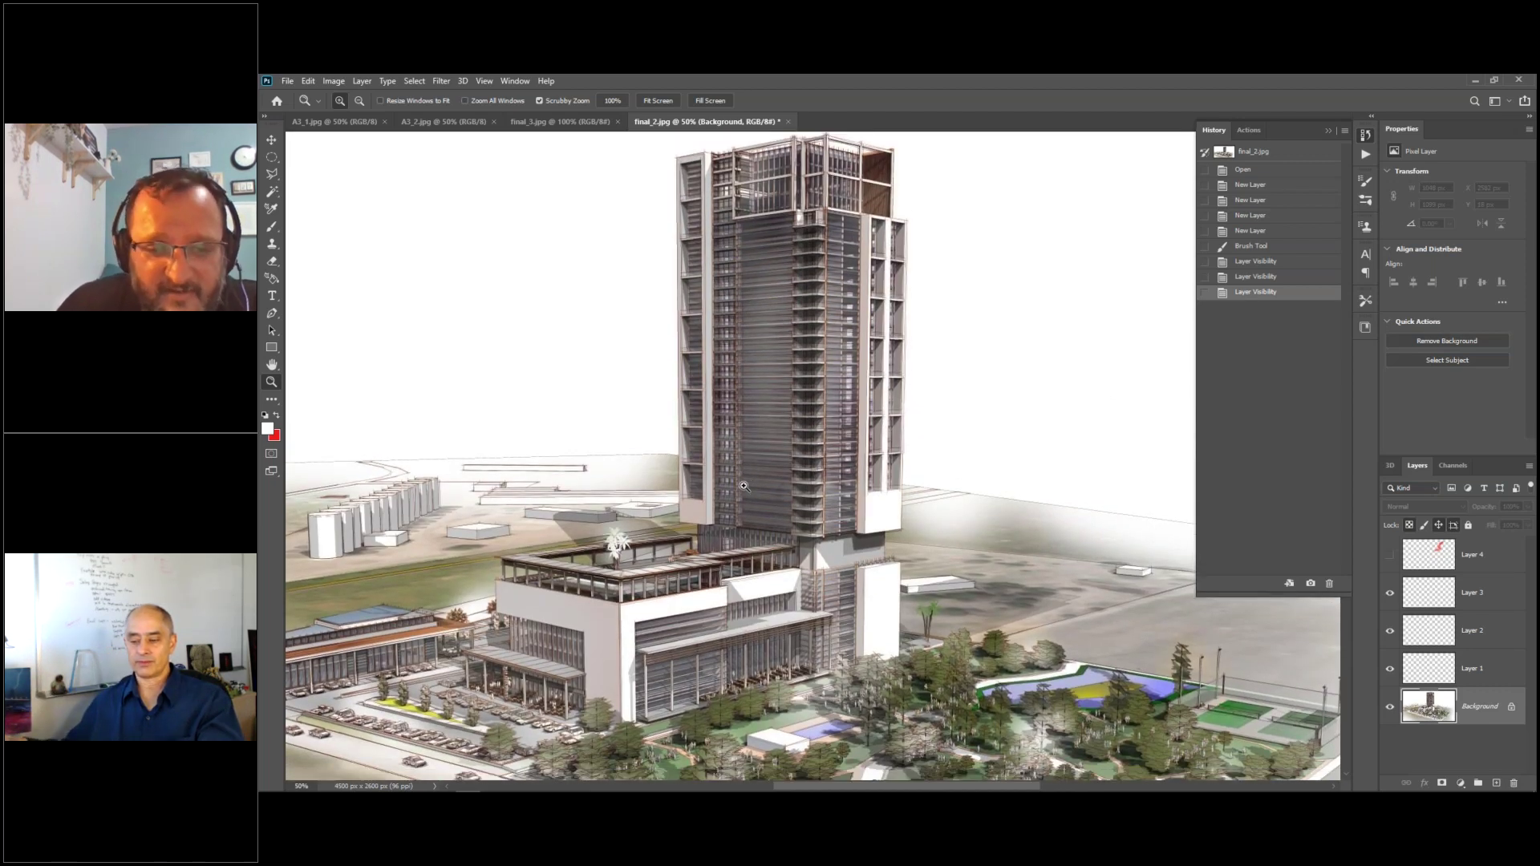
{"action": "scroll", "coordinate": [759, 472], "scroll_direction": "down", "scroll_amount": 1}
{"action": "scroll", "coordinate": [759, 473], "scroll_direction": "up", "scroll_amount": 1}
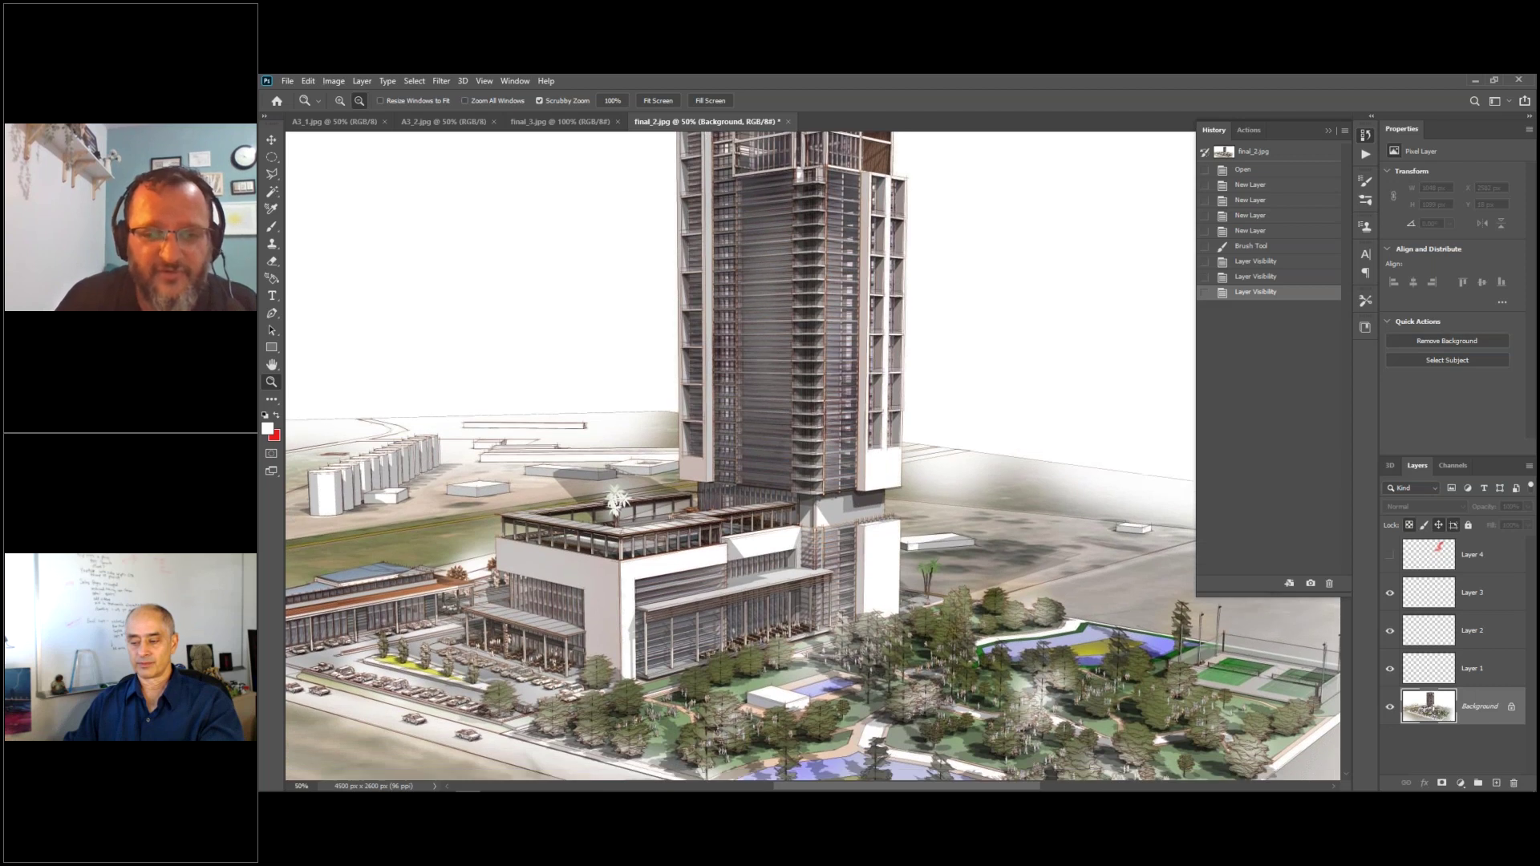
{"action": "scroll", "coordinate": [759, 472], "scroll_direction": "down", "scroll_amount": 2, "text": "alt"}
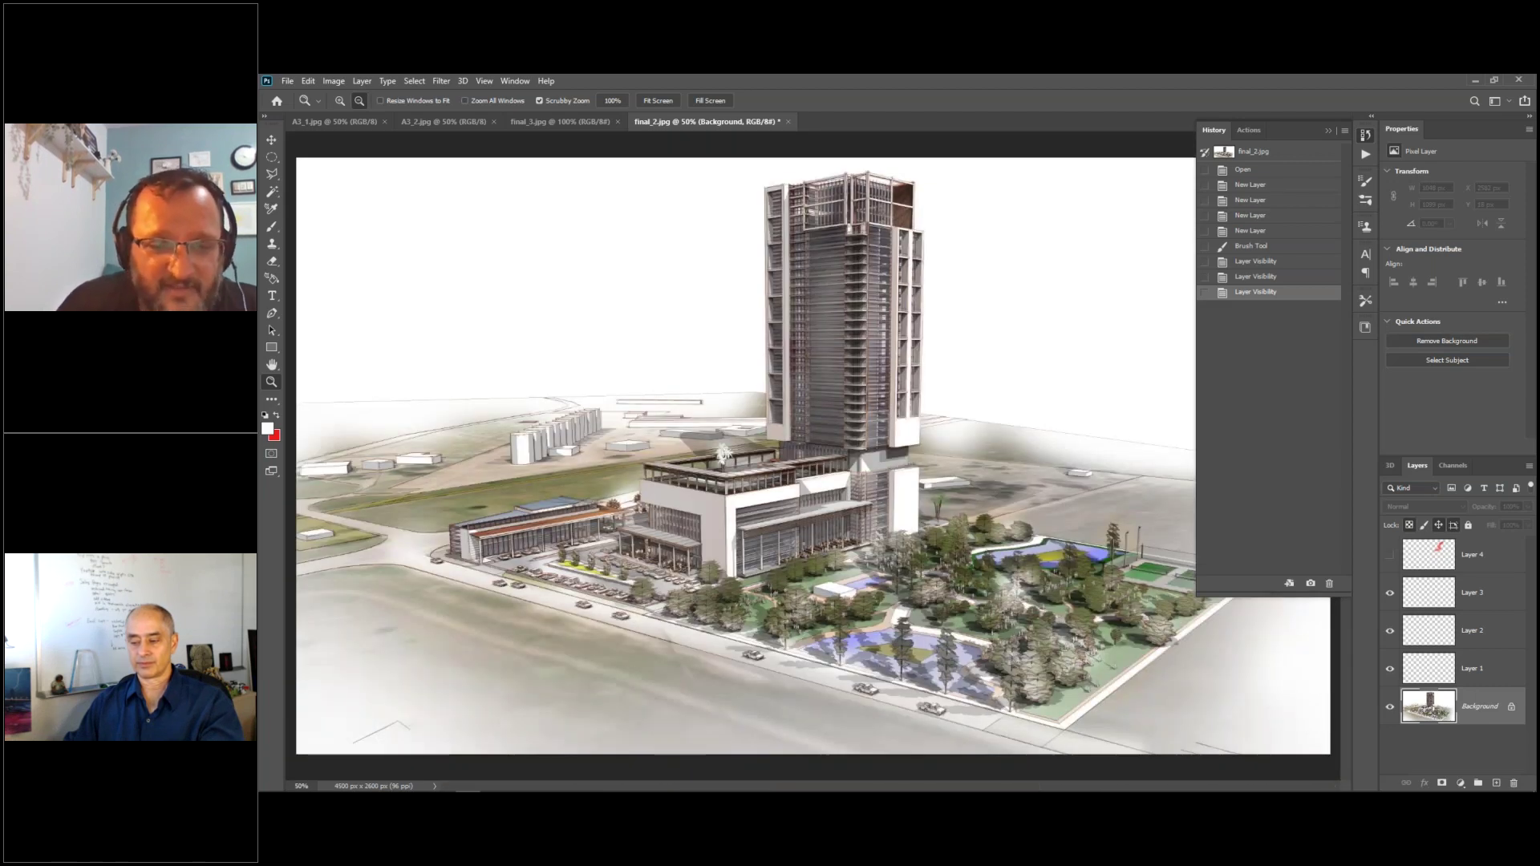
{"action": "scroll", "coordinate": [737, 461], "scroll_direction": "down", "scroll_amount": 1, "text": "alt"}
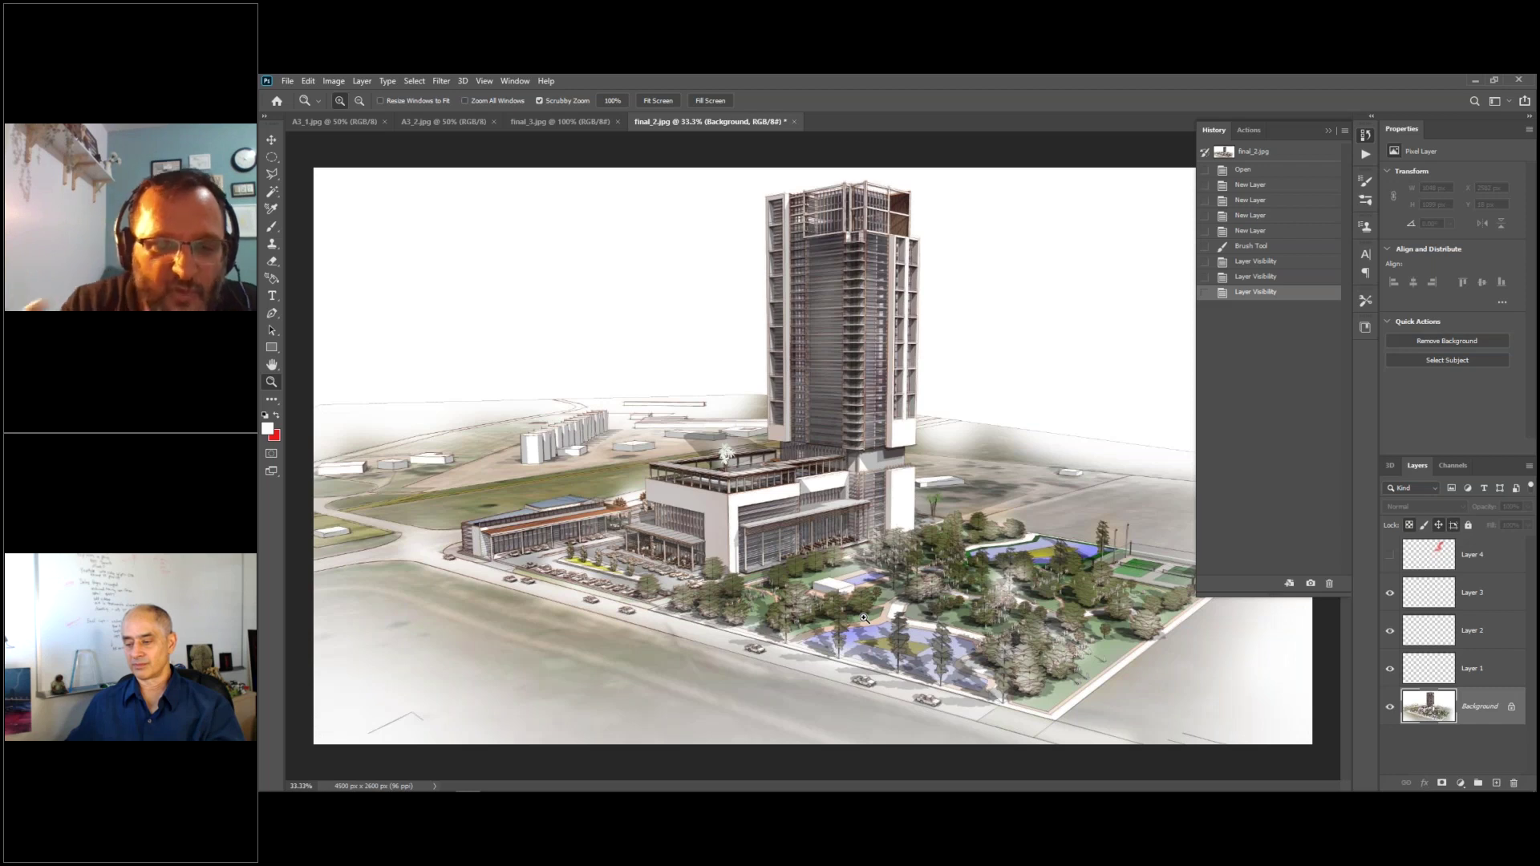
{"action": "scroll", "coordinate": [844, 569], "scroll_direction": "up", "scroll_amount": 1, "text": "alt"}
{"action": "left_click", "coordinate": [844, 569]}
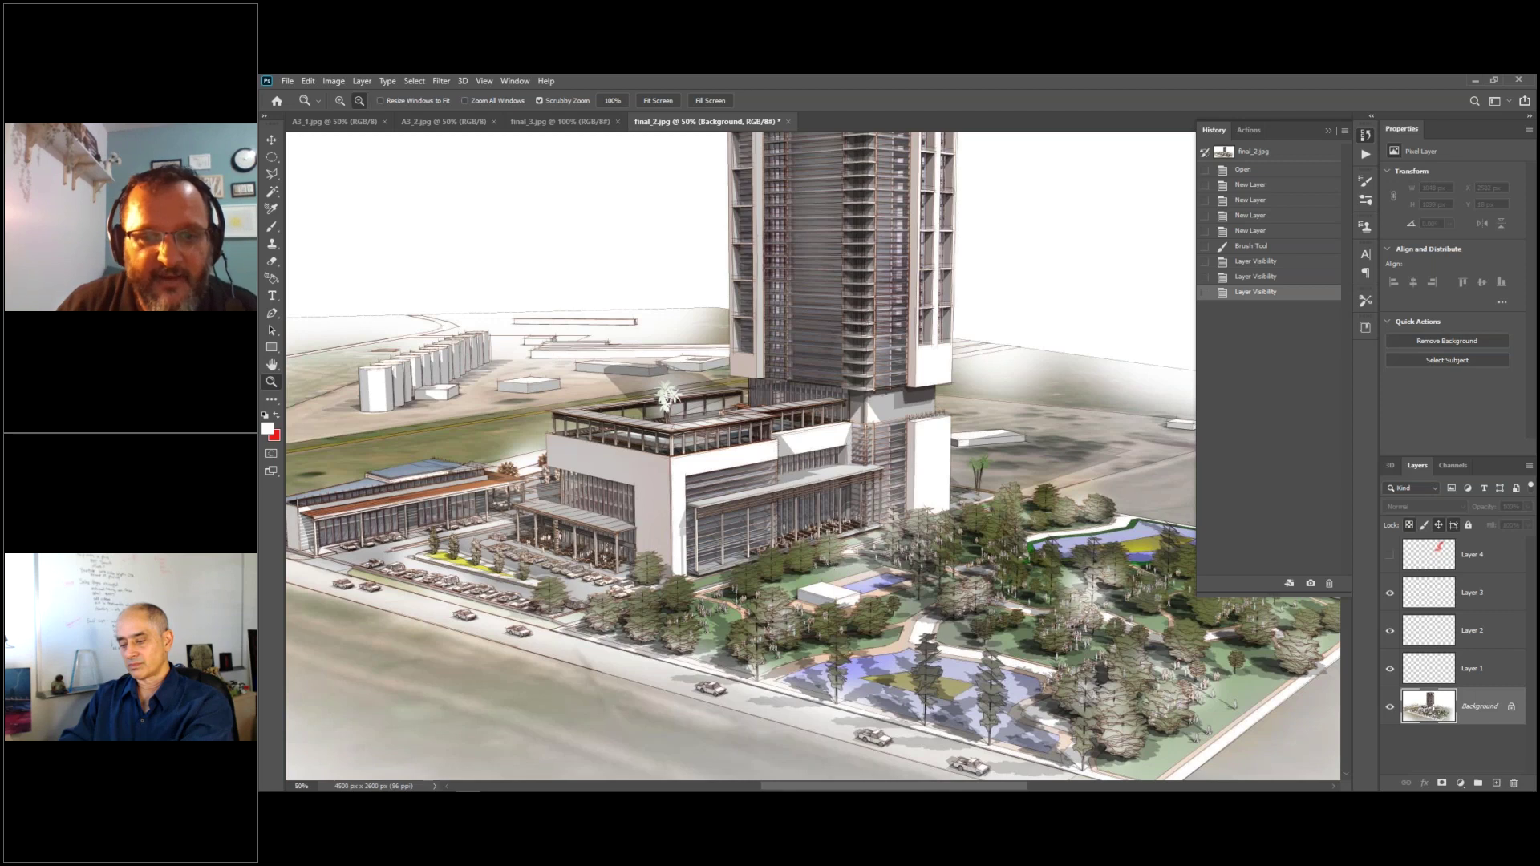
{"action": "left_click", "coordinate": [832, 564], "text": "alt"}
{"action": "left_click", "coordinate": [832, 565], "text": "alt"}
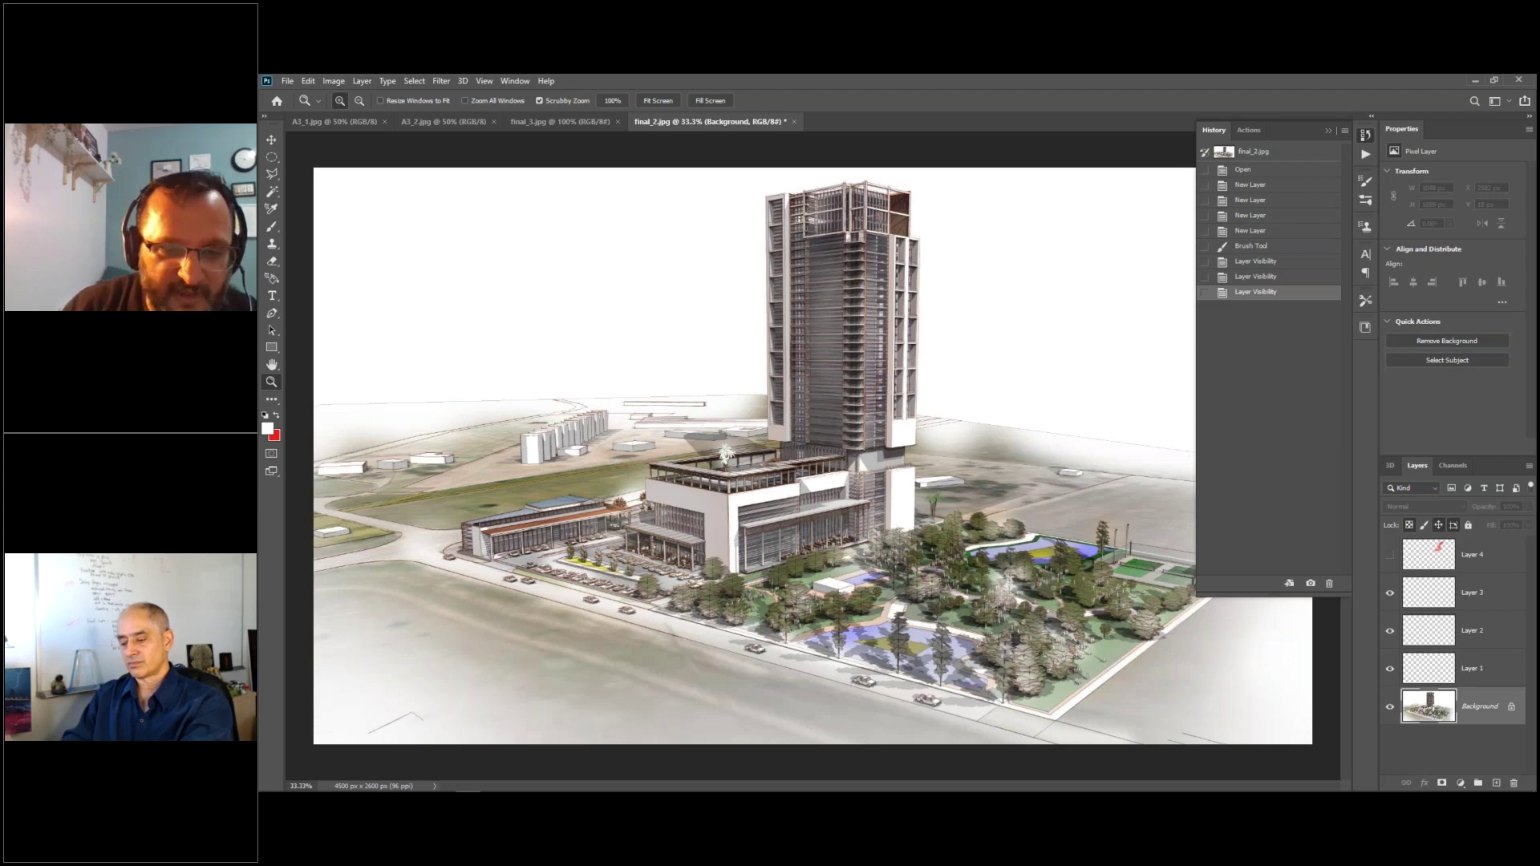
{"action": "left_click", "coordinate": [711, 558]}
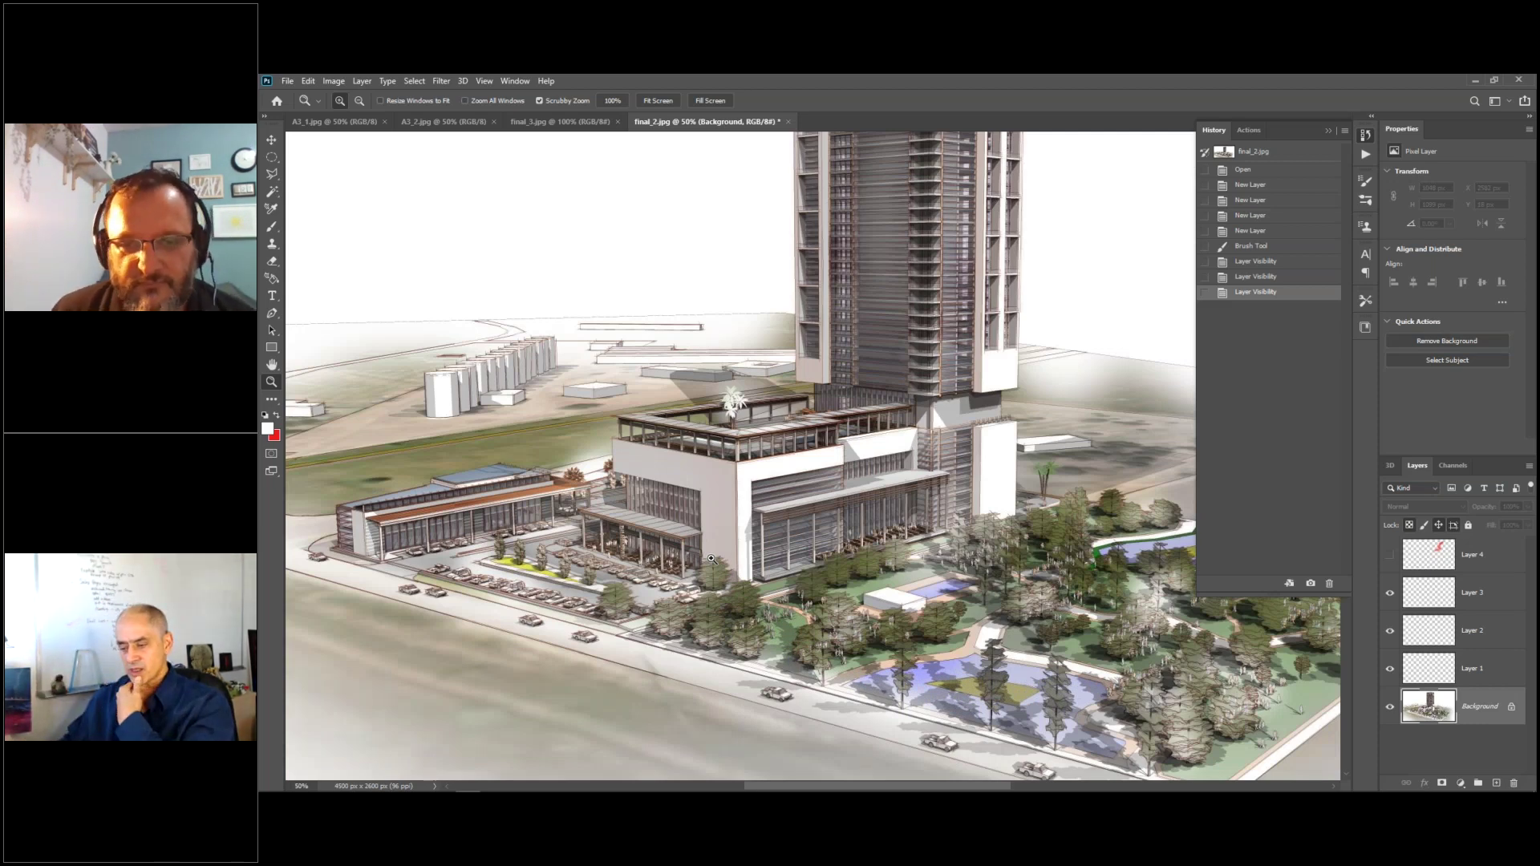
{"action": "key", "text": "alt"}
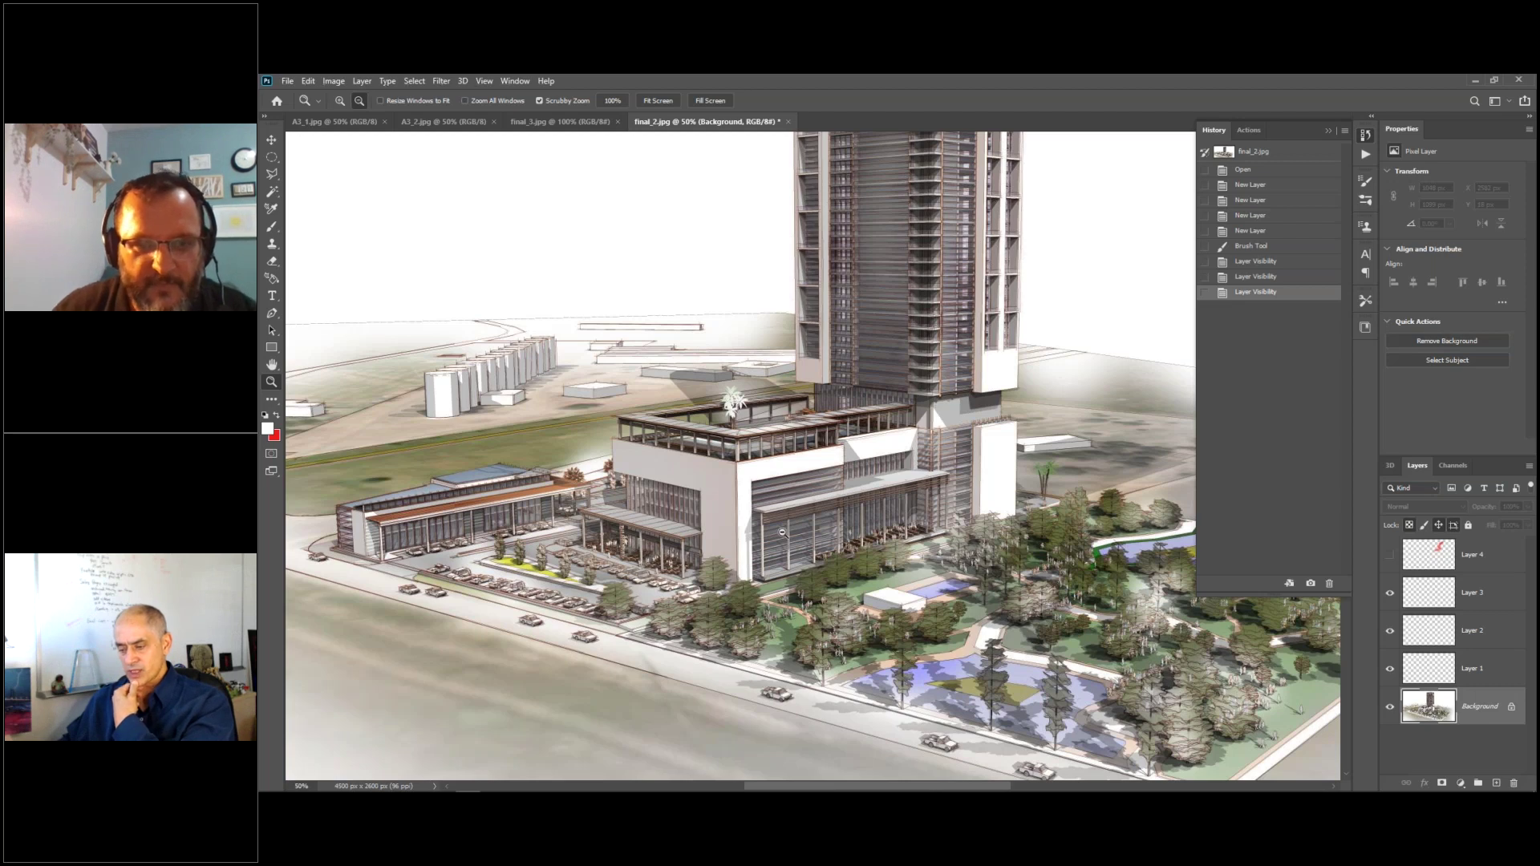
{"action": "left_click", "coordinate": [782, 532], "text": "alt"}
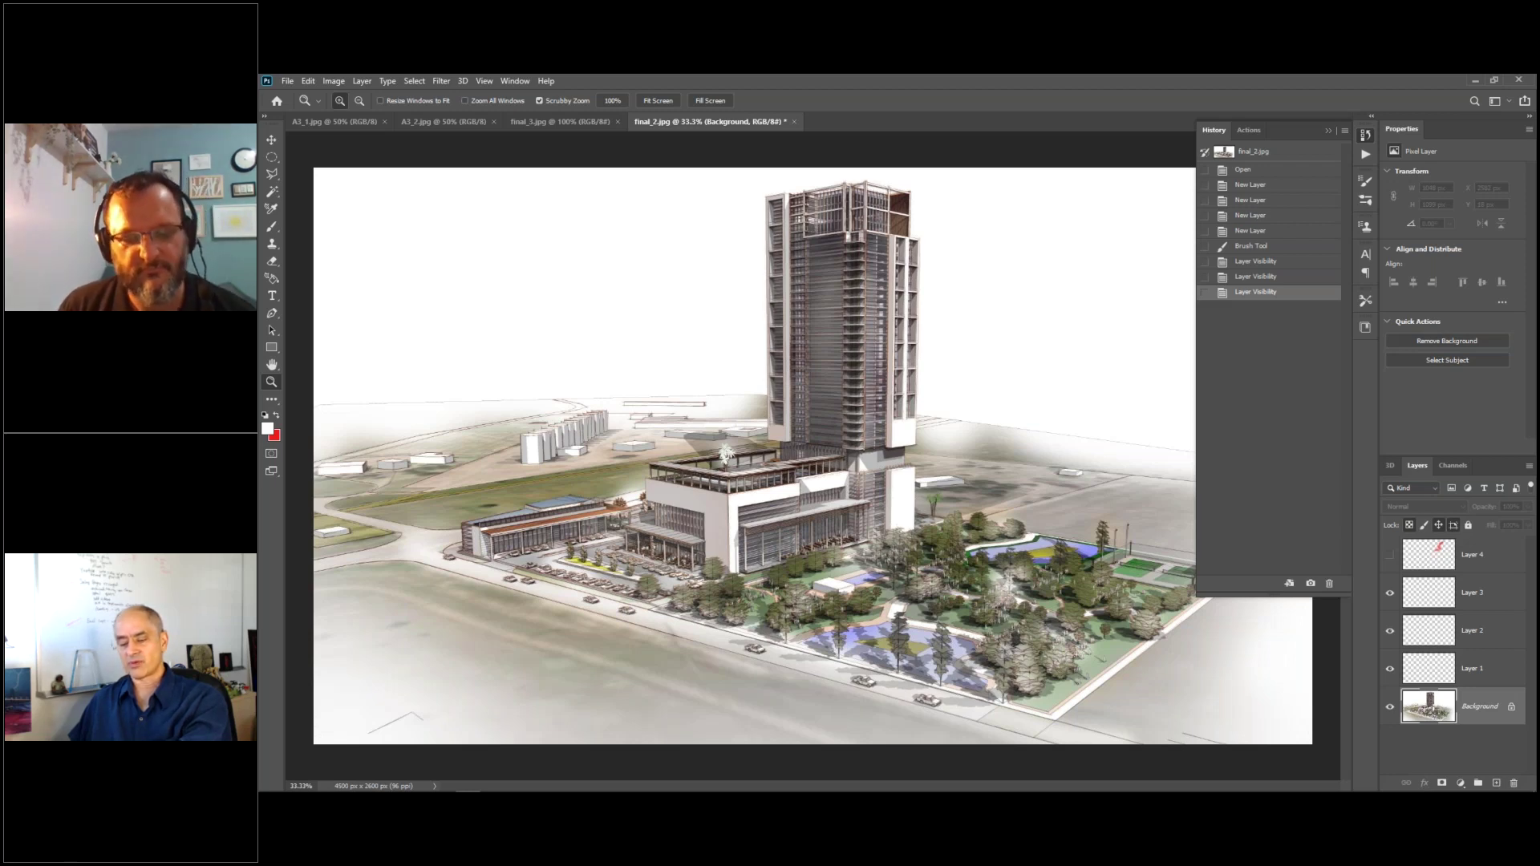
- Switch to Revit and shrink the 3D view's section box around the detailed tower model, cutting off the other massing variants
{"action": "key", "text": "alt+Tab"}
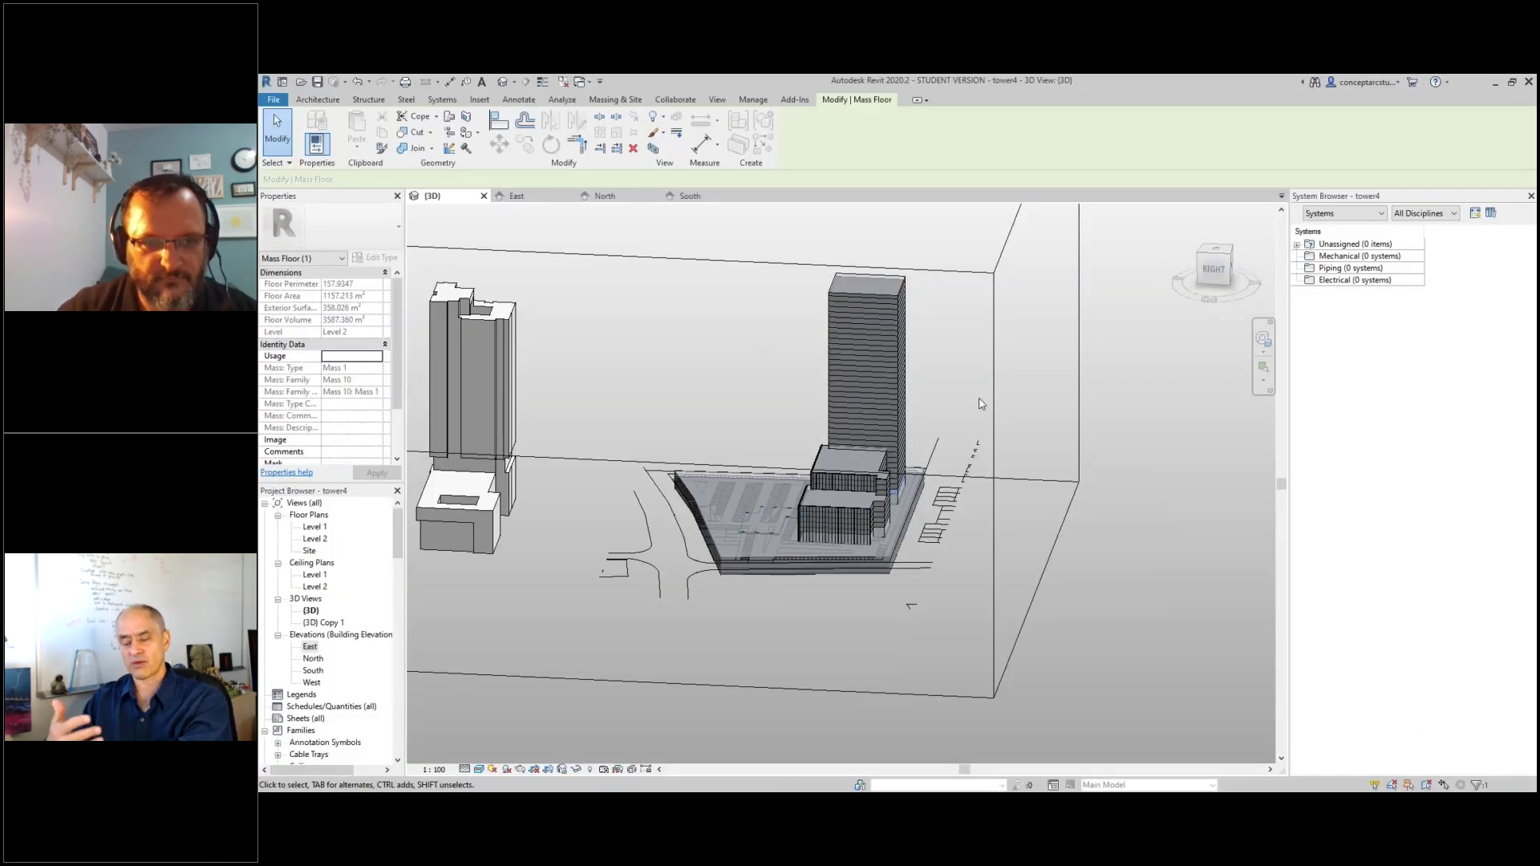
{"action": "scroll", "coordinate": [979, 404], "scroll_direction": "down", "scroll_amount": 3}
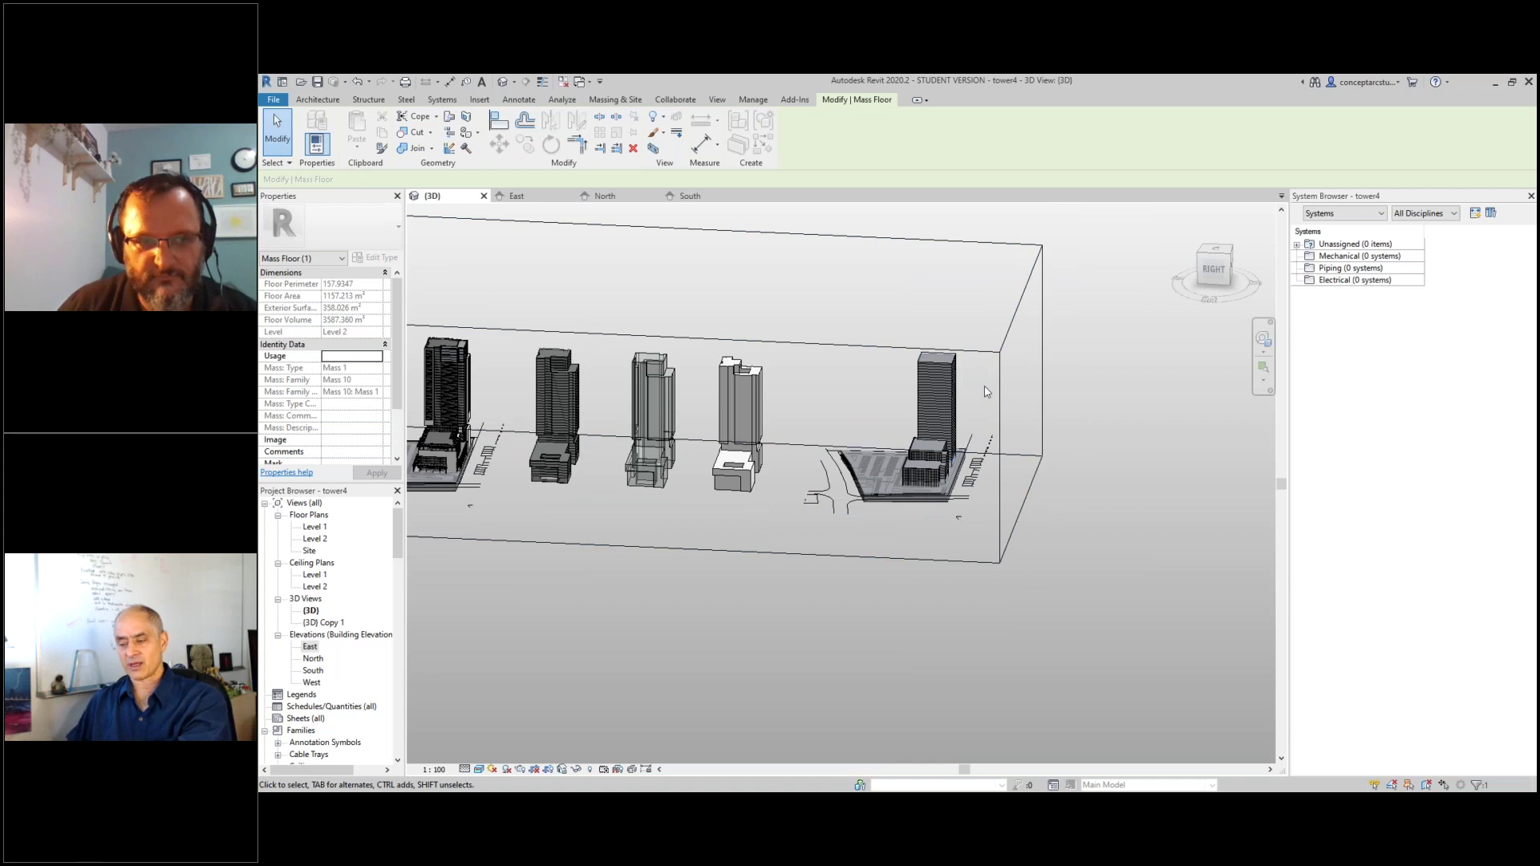
{"action": "left_click", "coordinate": [999, 393]}
{"action": "left_click_drag", "start_coordinate": [1023, 411], "coordinate": [511, 412]}
{"action": "scroll", "coordinate": [966, 418], "scroll_direction": "down", "scroll_amount": 3}
{"action": "middle_click_drag", "start_coordinate": [454, 445], "coordinate": [658, 437], "text": "shift"}
{"action": "scroll", "coordinate": [657, 432], "scroll_direction": "up", "scroll_amount": 5}
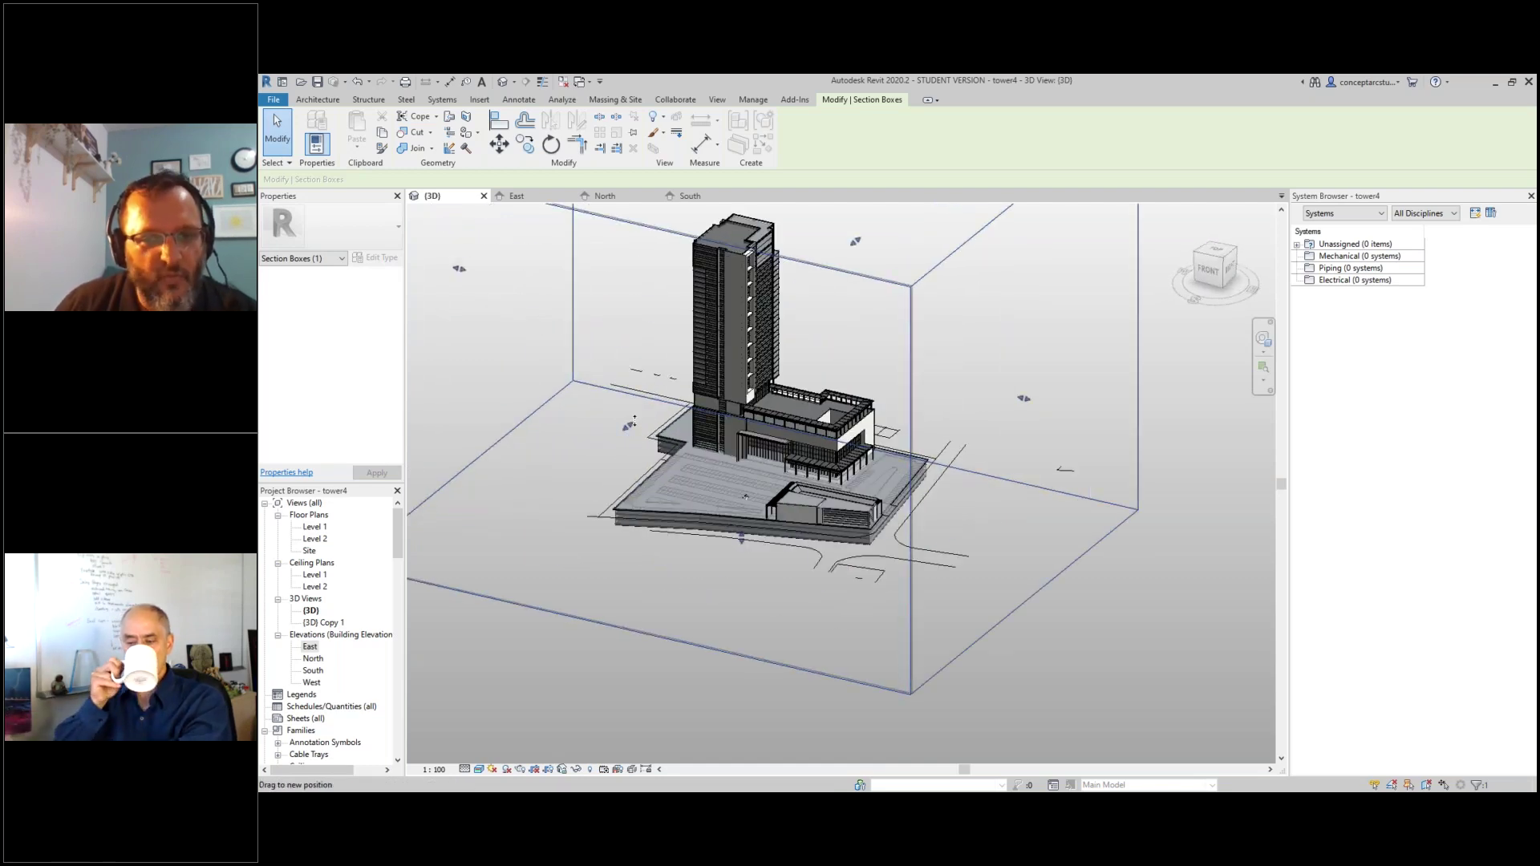
- Examine the detailed tower and its podium from the opposite side in the 3D view
{"action": "middle_click_drag", "start_coordinate": [633, 422], "coordinate": [834, 494], "text": "shift"}
{"action": "scroll", "coordinate": [837, 494], "scroll_direction": "up", "scroll_amount": 5}
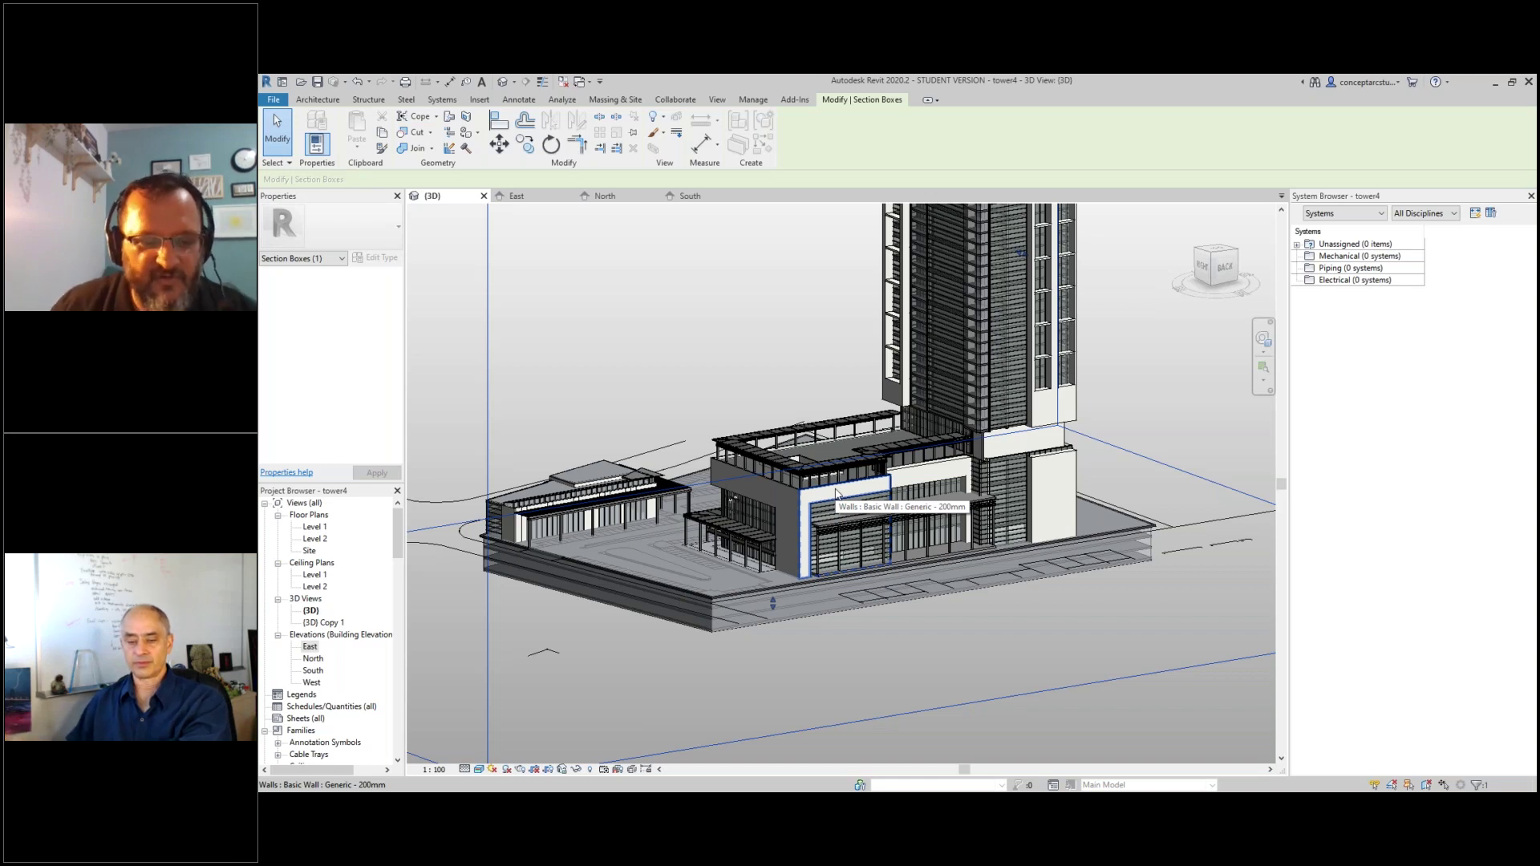
{"action": "scroll", "coordinate": [870, 638], "scroll_direction": "down", "scroll_amount": 3}
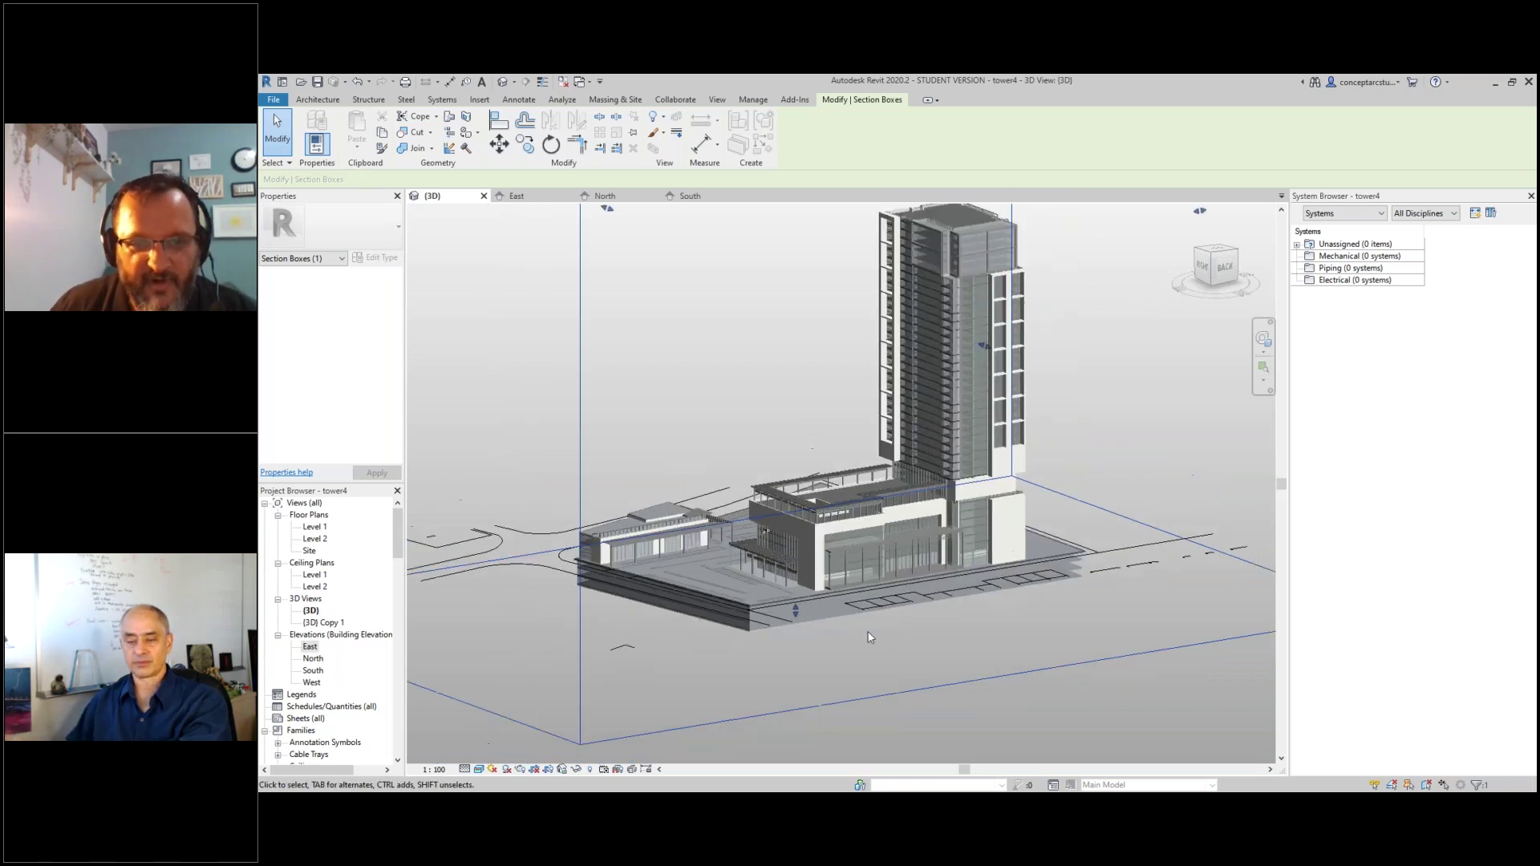
- Switch to the SketchUp tower model and show its tag list, with the style and shadow settings collapsed
{"action": "key", "text": "alt+Tab"}
{"action": "key", "text": "alt+Tab"}
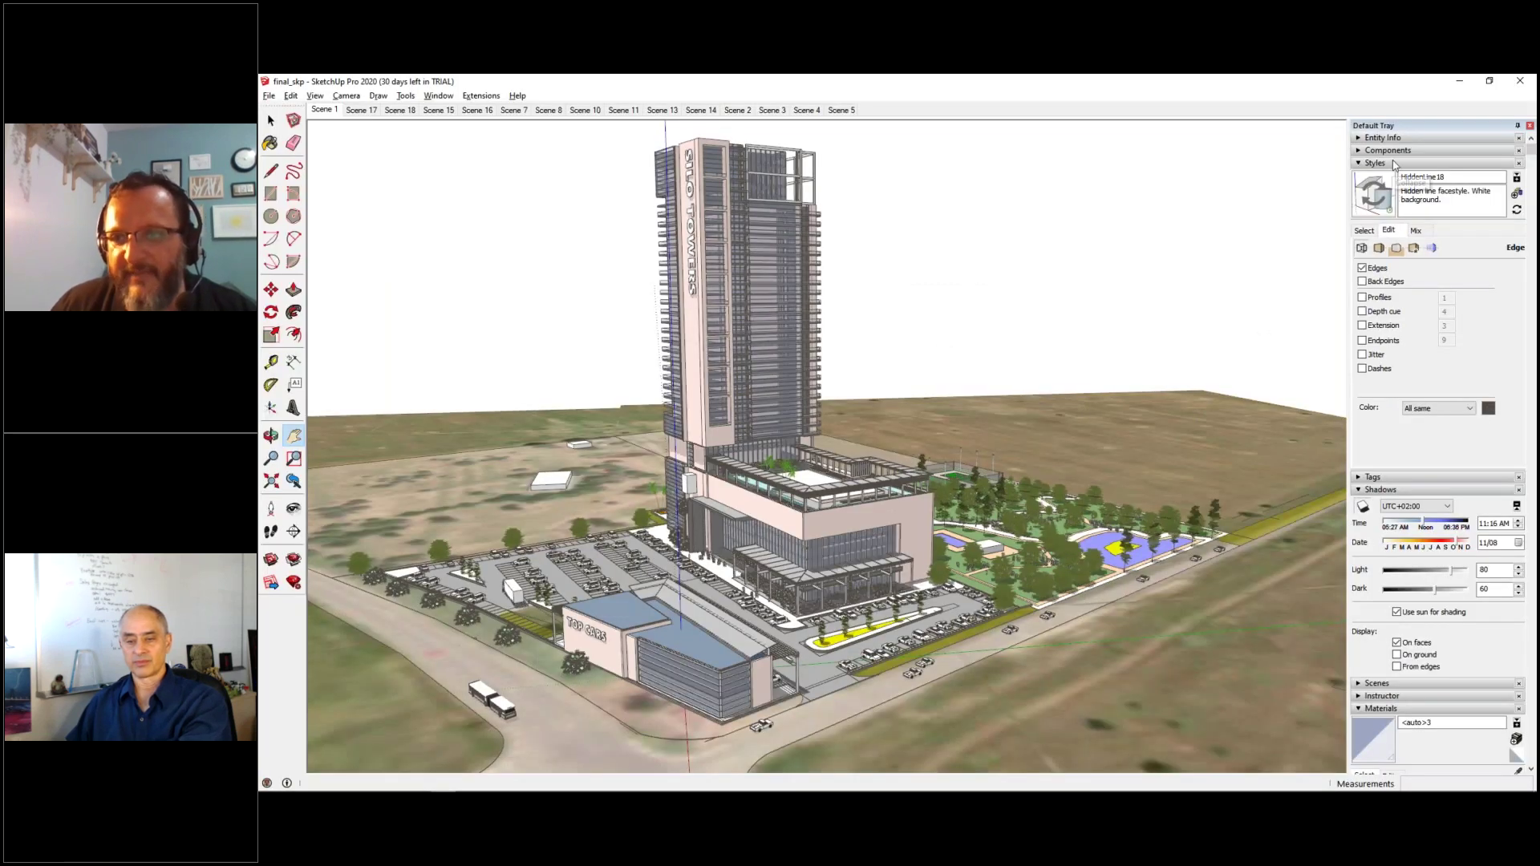
{"action": "left_click", "coordinate": [1393, 163]}
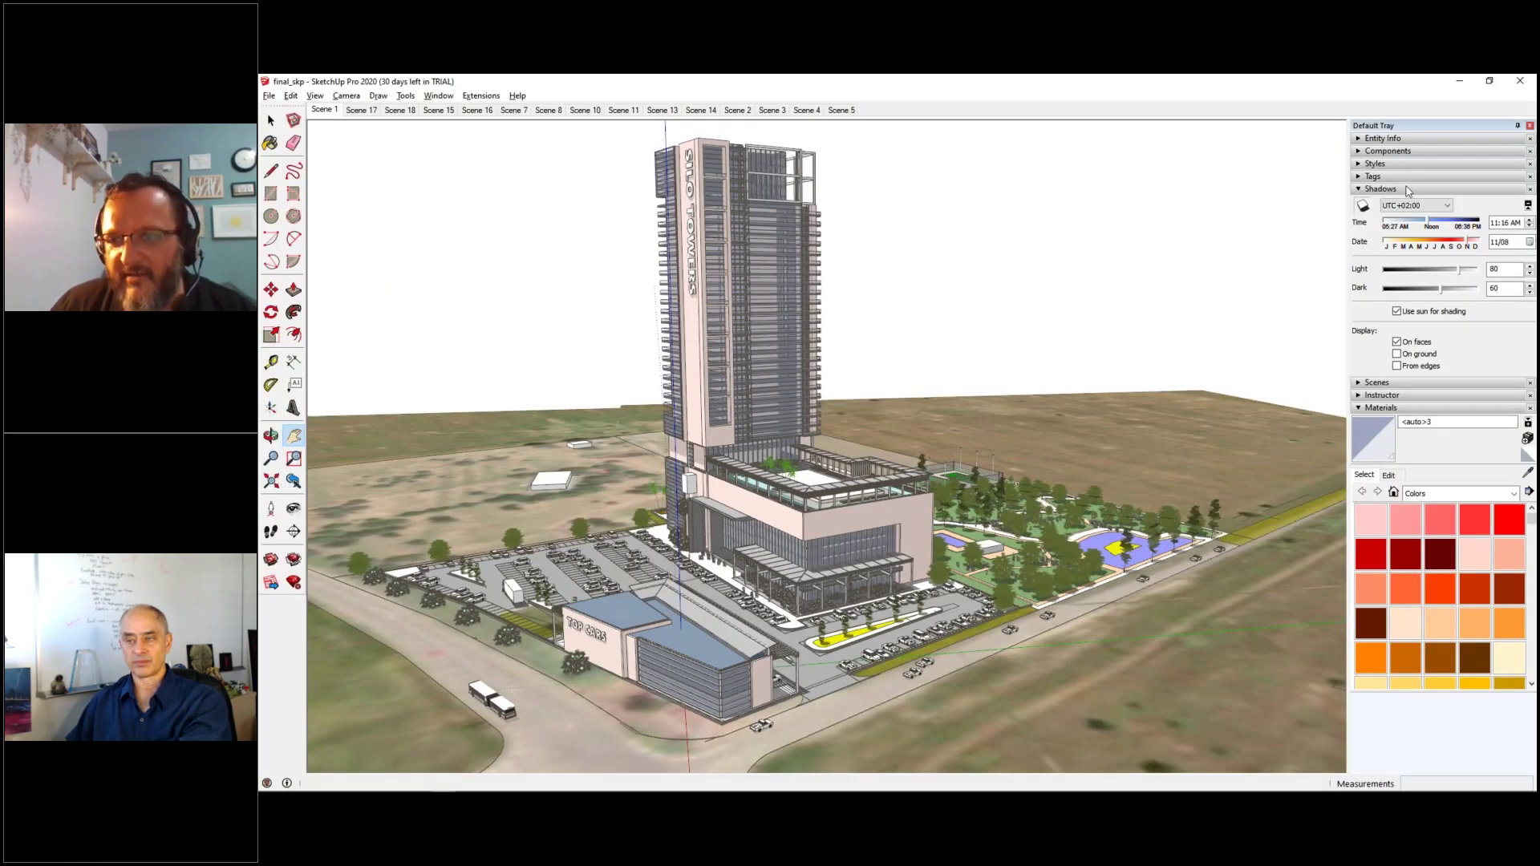
{"action": "left_click", "coordinate": [1408, 190]}
{"action": "left_click", "coordinate": [1396, 176]}
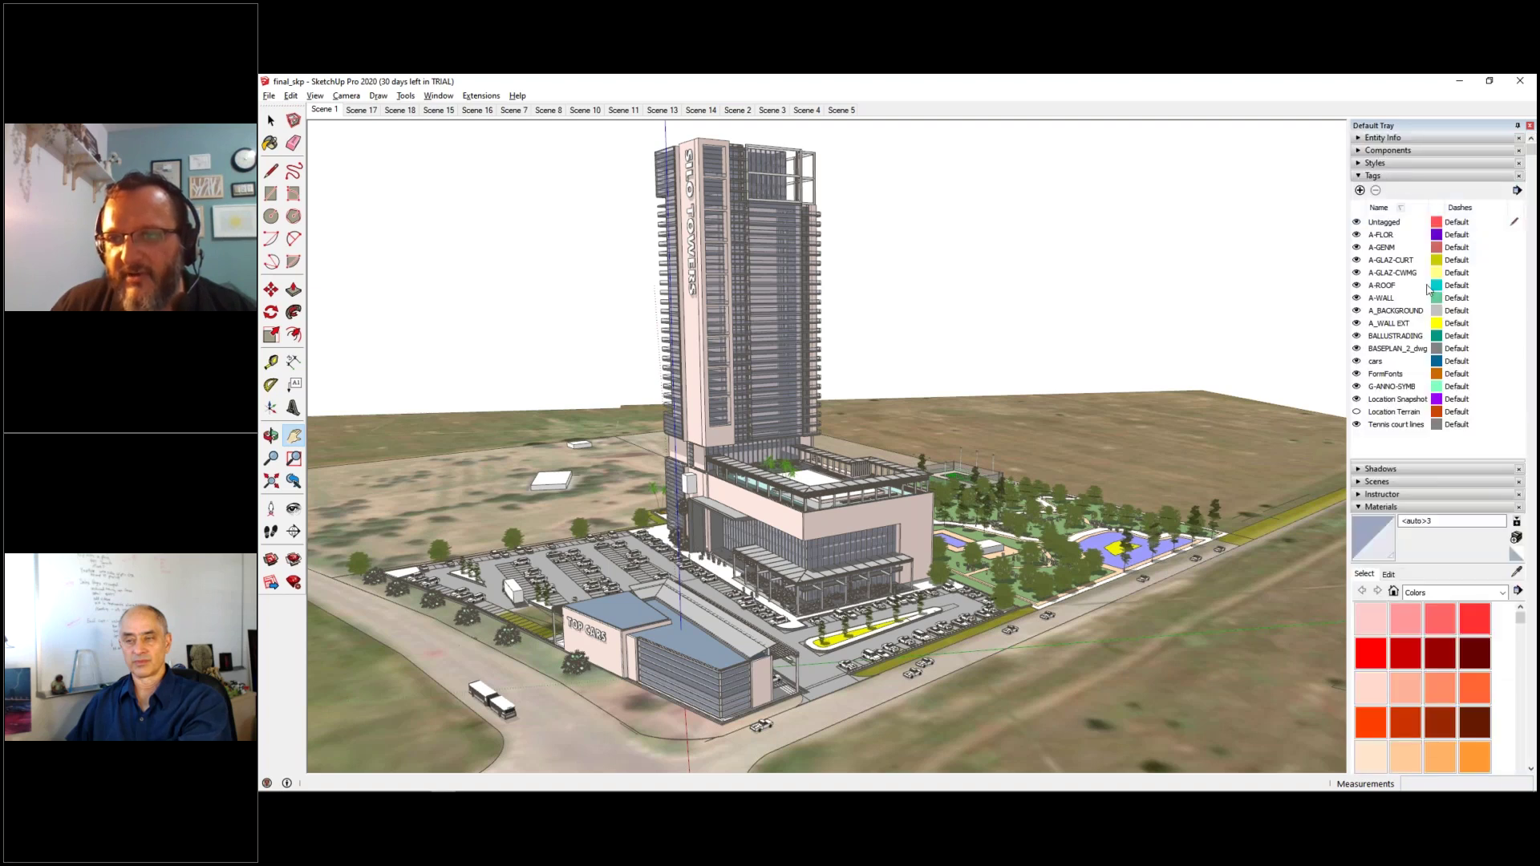
- Hide the A-FLOR, A-GENM, A-GLAZ-CURT, A-ROOF, A-WALL, A_BACKGROUND and A_WALL EXT tags
{"action": "left_click", "coordinate": [1356, 234]}
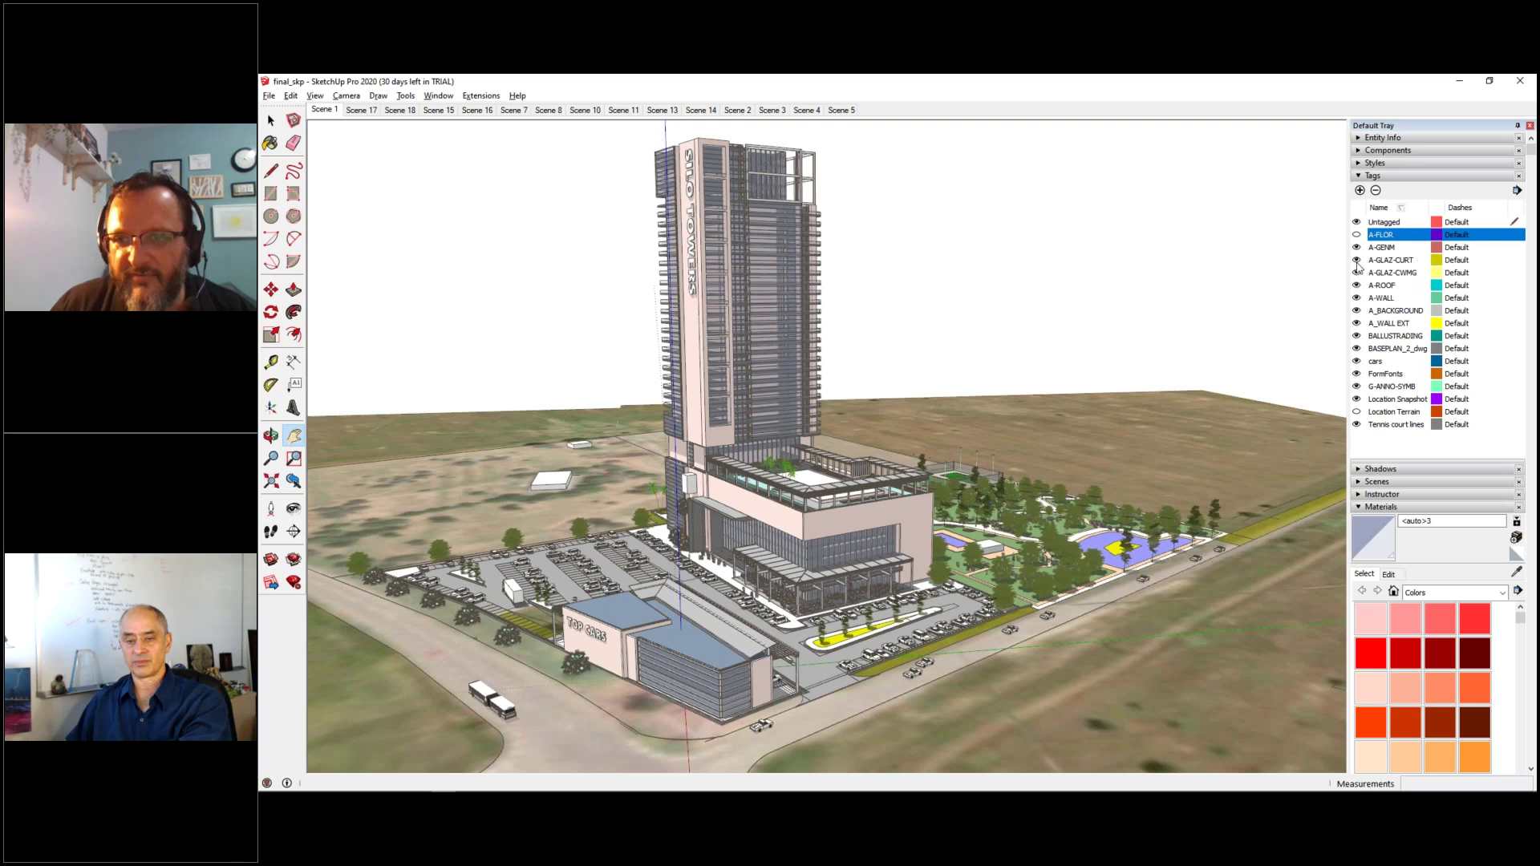
{"action": "left_click", "coordinate": [1357, 247]}
{"action": "left_click", "coordinate": [1356, 260]}
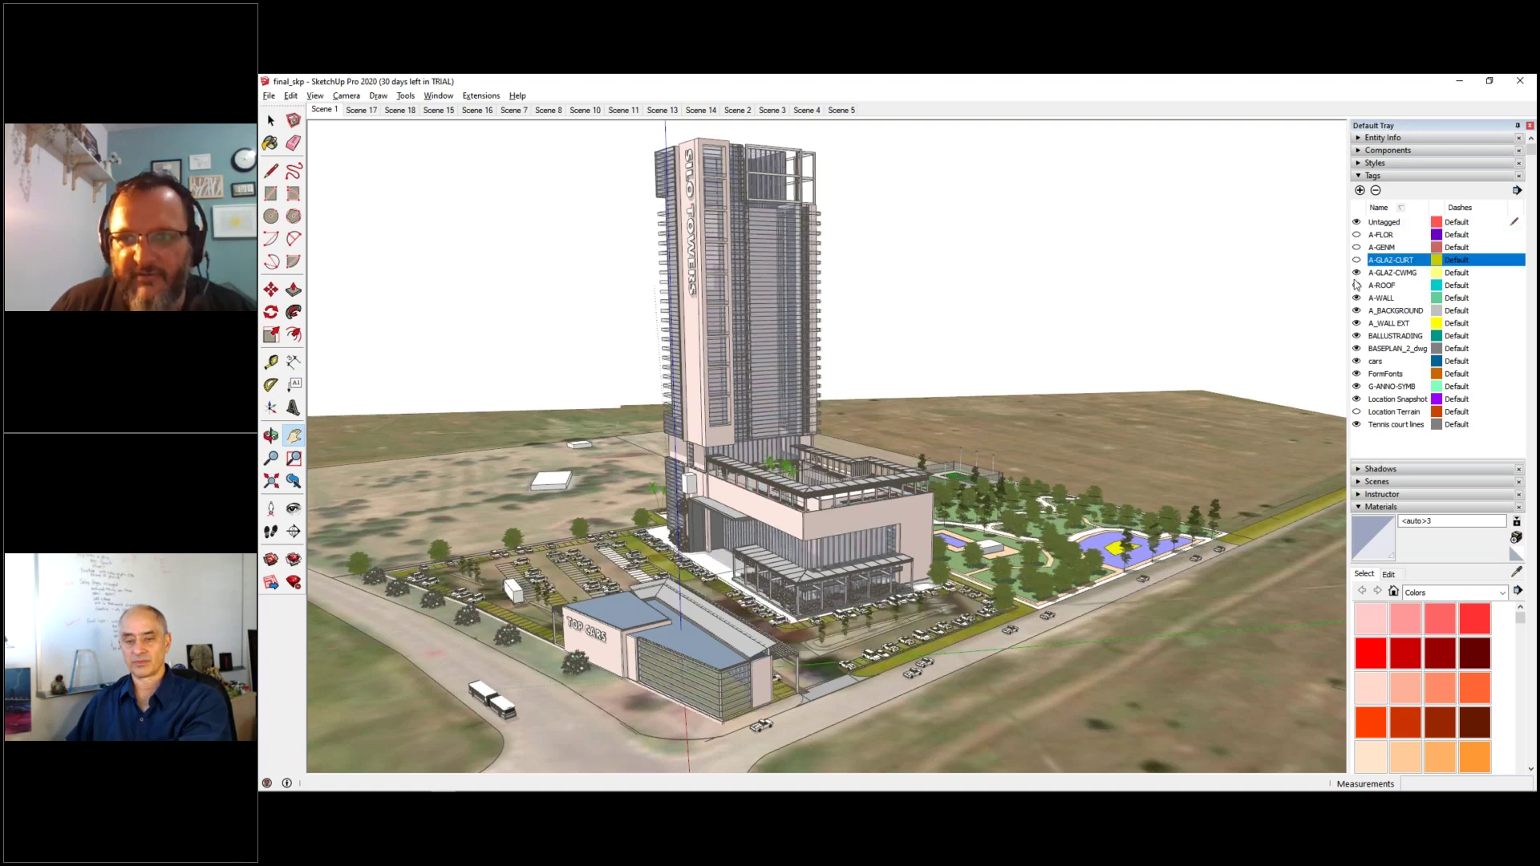
{"action": "left_click", "coordinate": [1356, 285]}
{"action": "left_click", "coordinate": [1357, 298]}
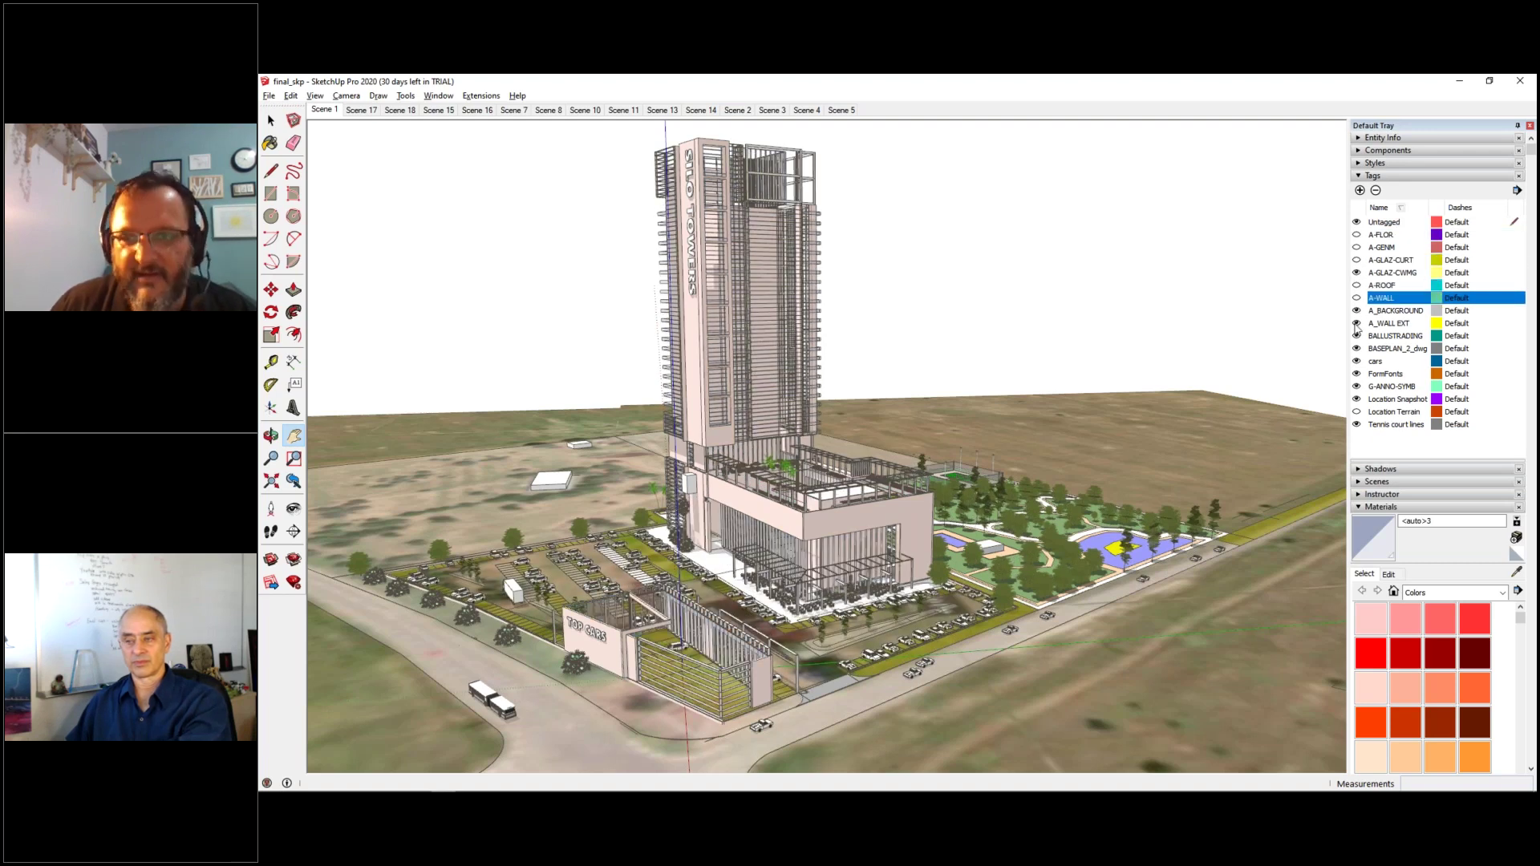
{"action": "left_click", "coordinate": [1356, 311]}
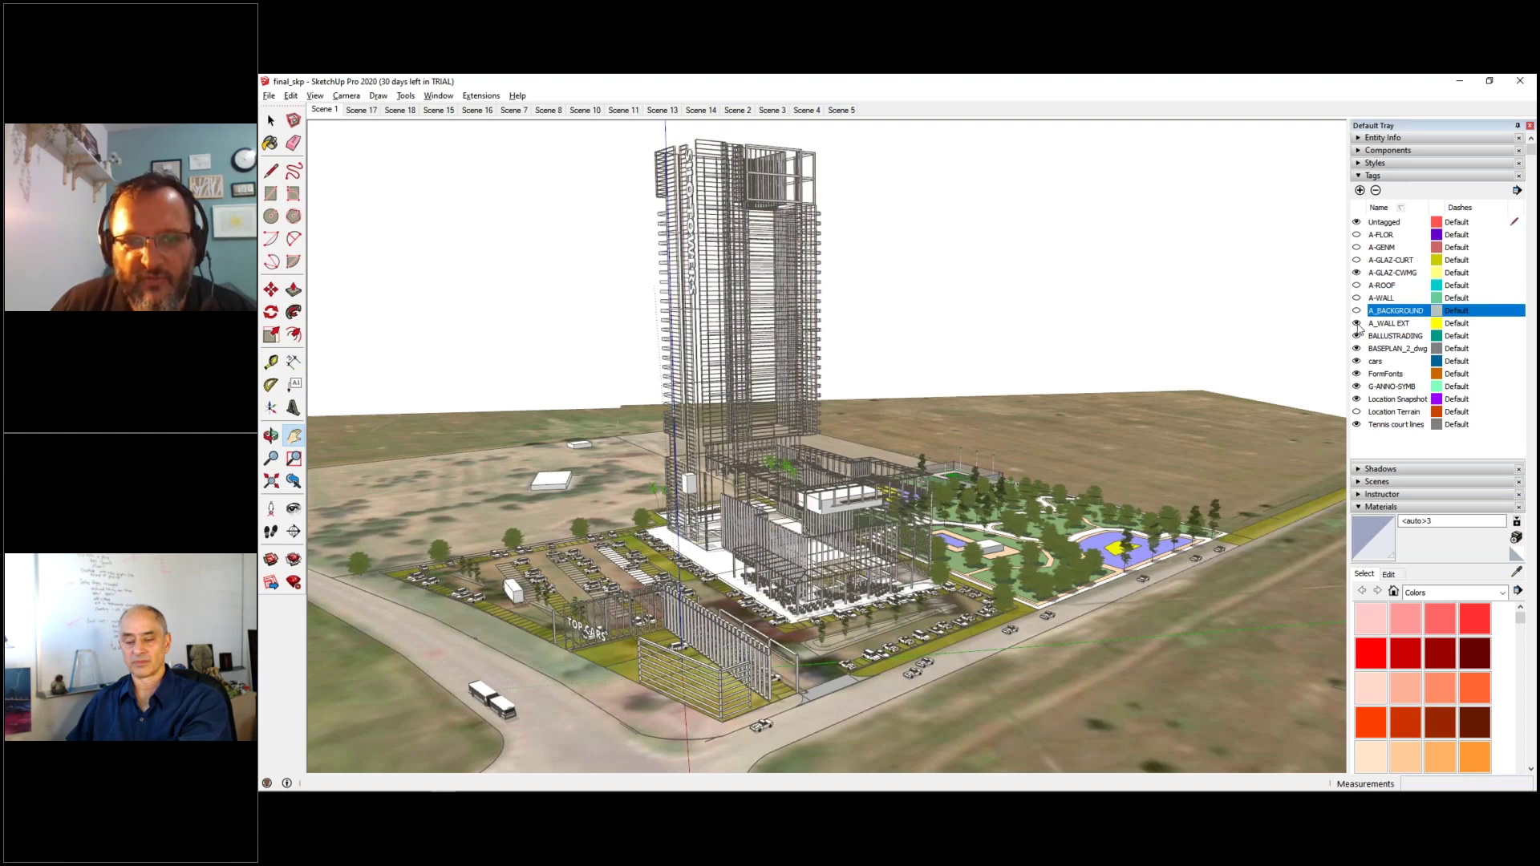
{"action": "left_click", "coordinate": [1356, 323]}
- Examine the tower's exposed framing up close at the lettering and from the park side
{"action": "scroll", "coordinate": [710, 280], "scroll_direction": "up", "scroll_amount": 2}
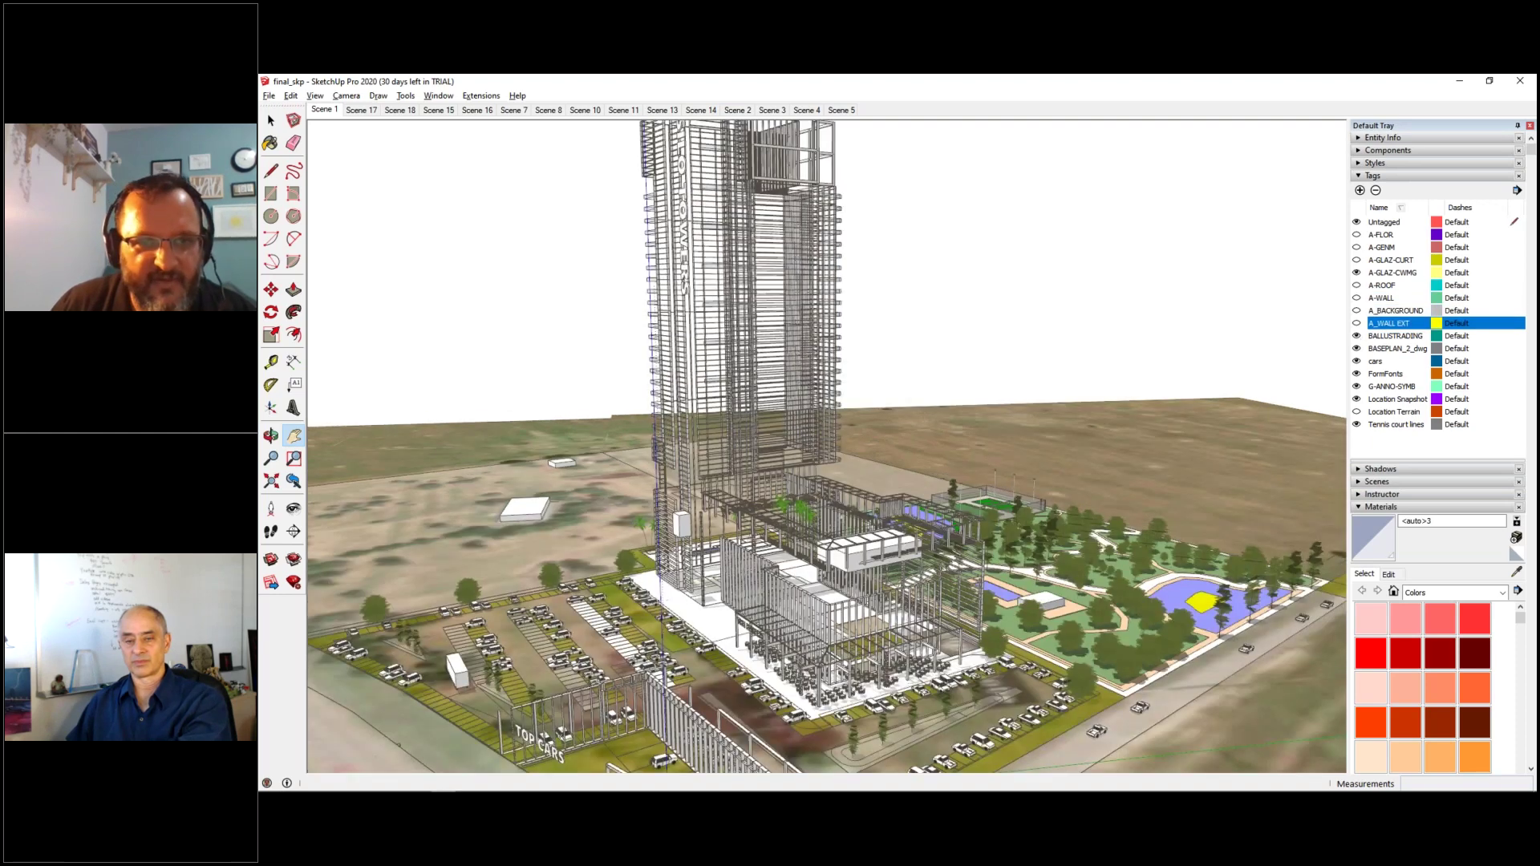
{"action": "scroll", "coordinate": [698, 292], "scroll_direction": "up", "scroll_amount": 7}
{"action": "middle_click_drag", "start_coordinate": [691, 330], "coordinate": [981, 394]}
{"action": "scroll", "coordinate": [954, 379], "scroll_direction": "down", "scroll_amount": 8}
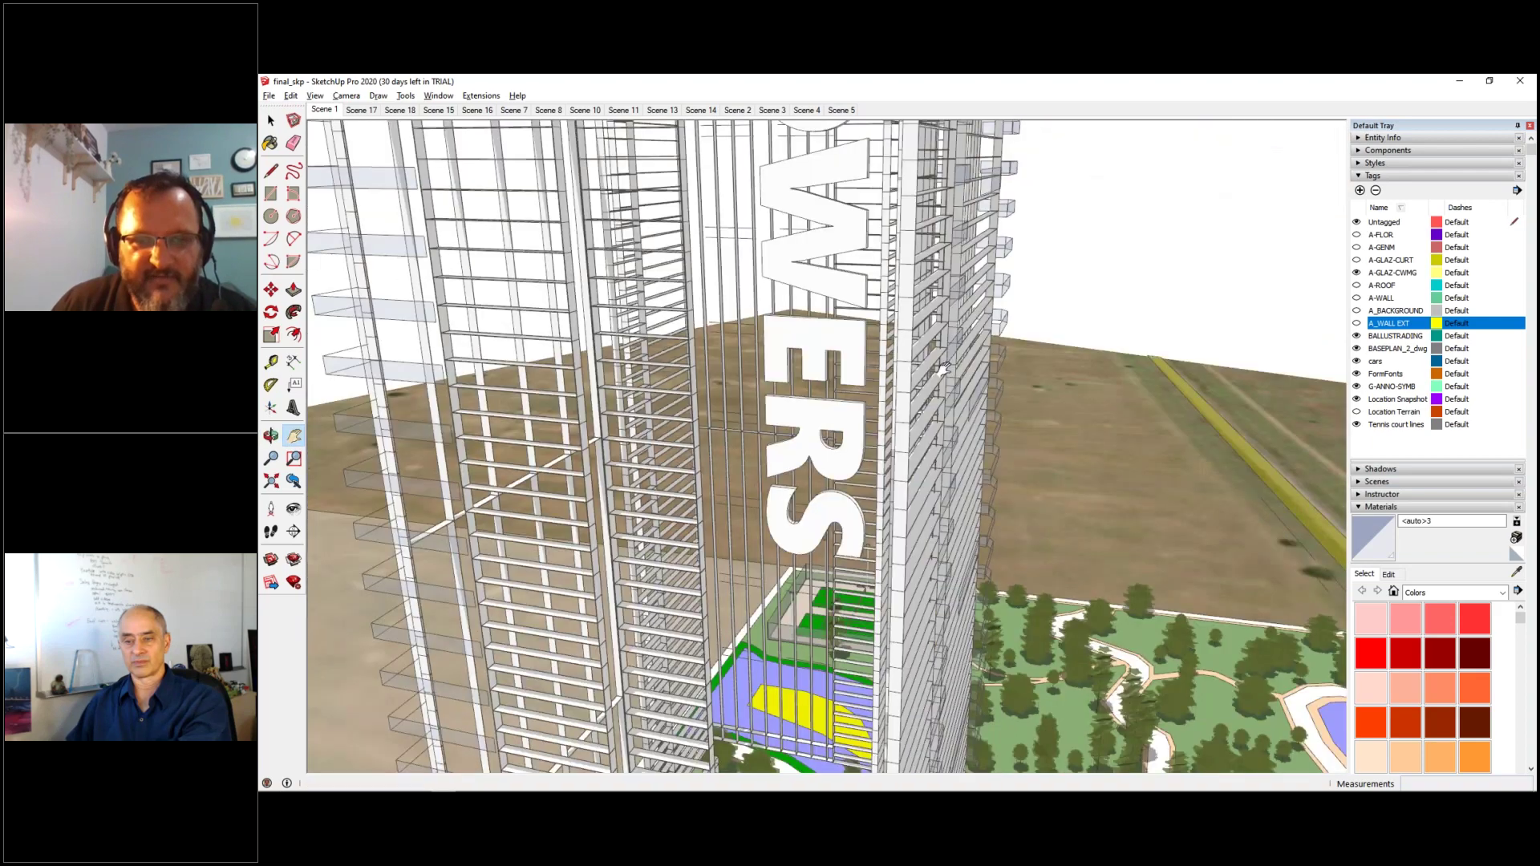
{"action": "middle_click_drag", "start_coordinate": [625, 313], "coordinate": [874, 364]}
{"action": "scroll", "coordinate": [838, 363], "scroll_direction": "down", "scroll_amount": 5}
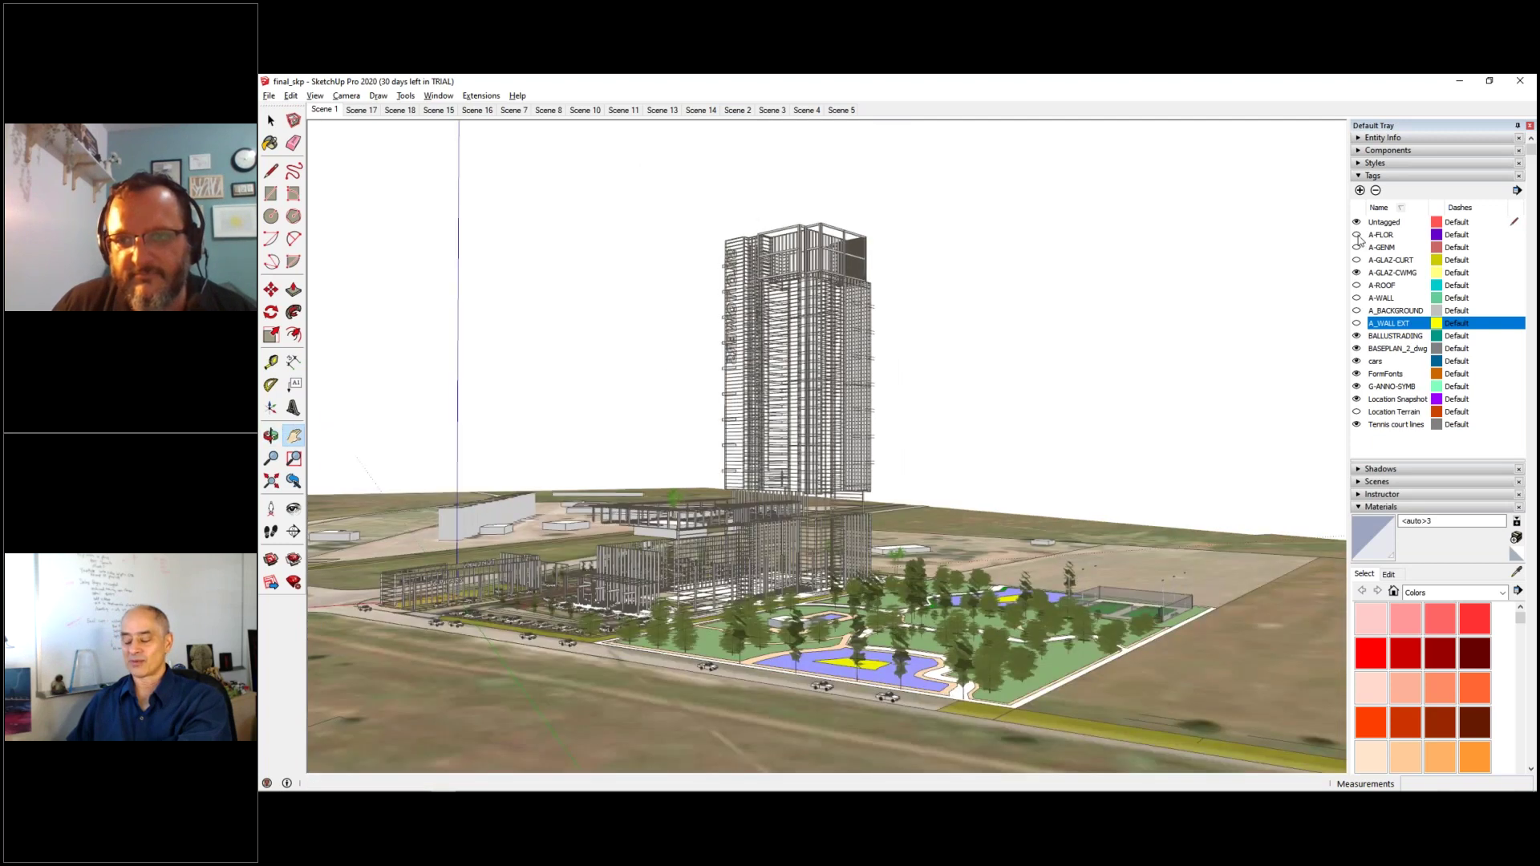
- Show the A-FLOR, A-GENM, A-GLAZ-CURT, A-ROOF, A-WALL and A_BACKGROUND tags again
{"action": "left_click", "coordinate": [1357, 234]}
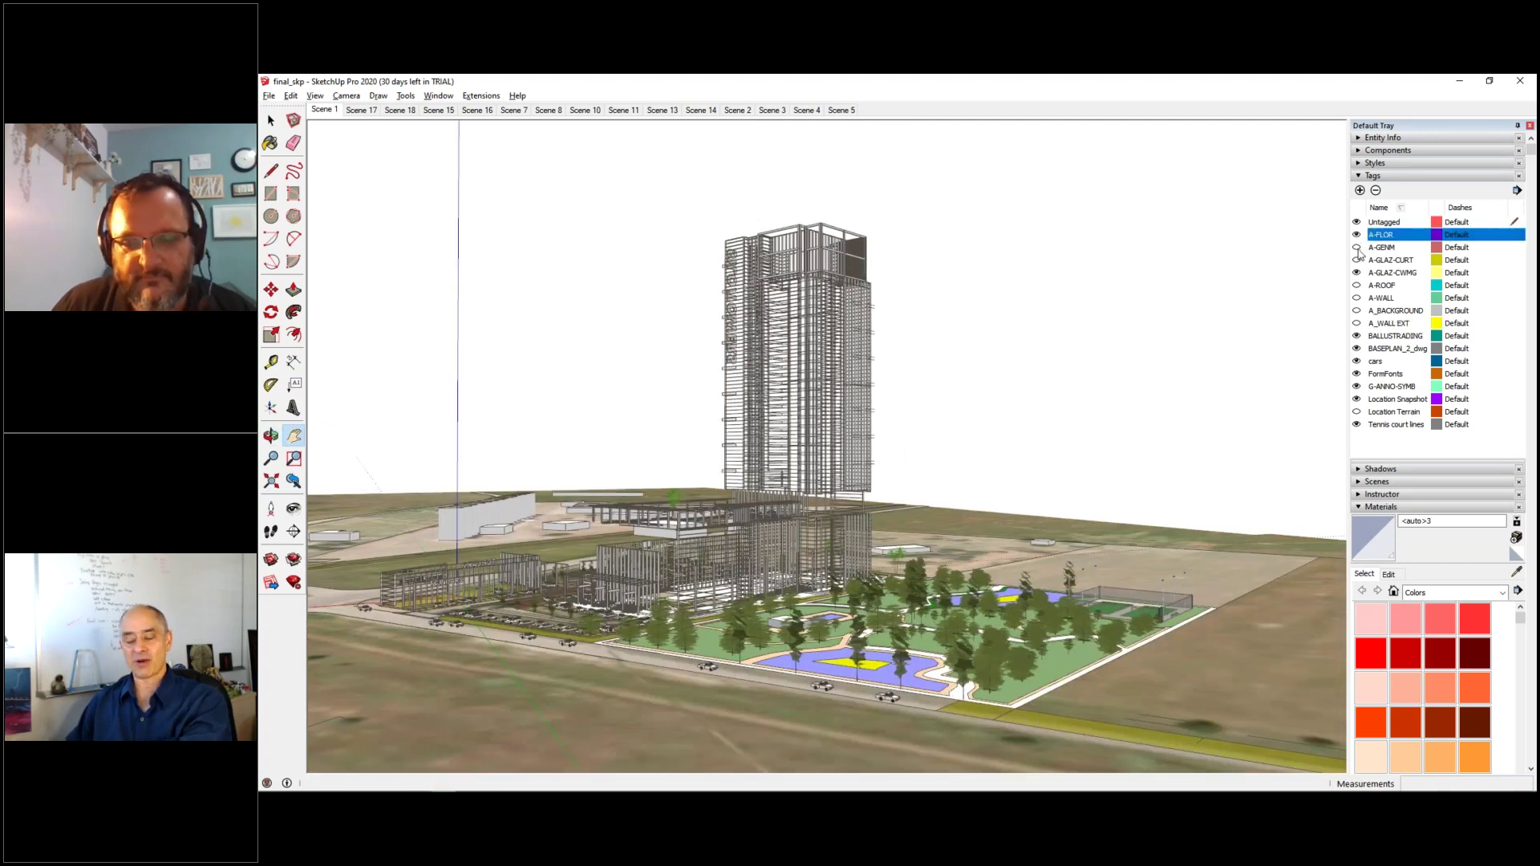
{"action": "left_click", "coordinate": [1356, 247]}
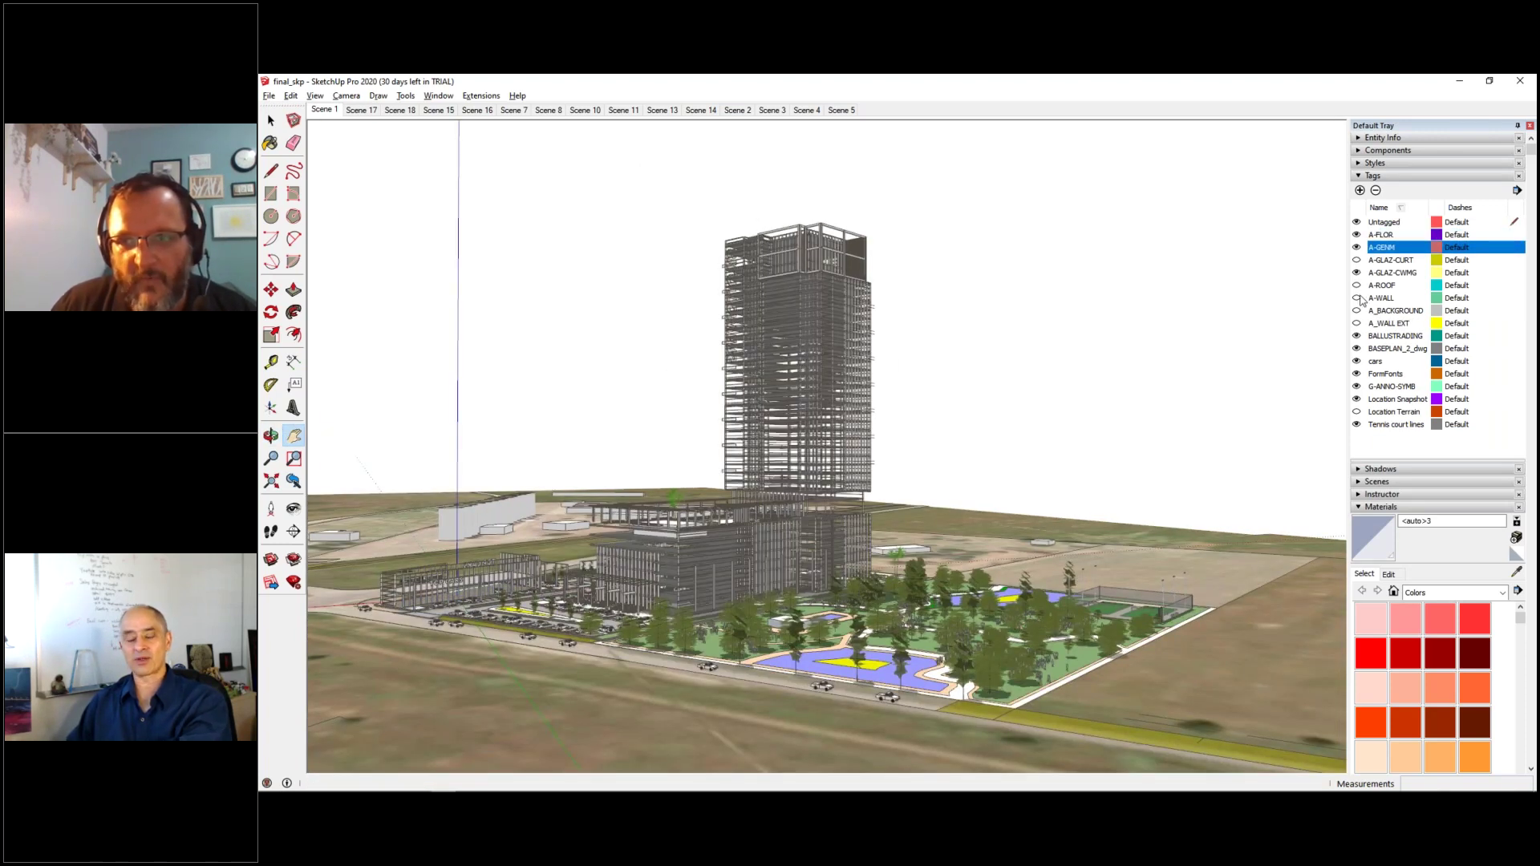
{"action": "left_click", "coordinate": [1356, 298]}
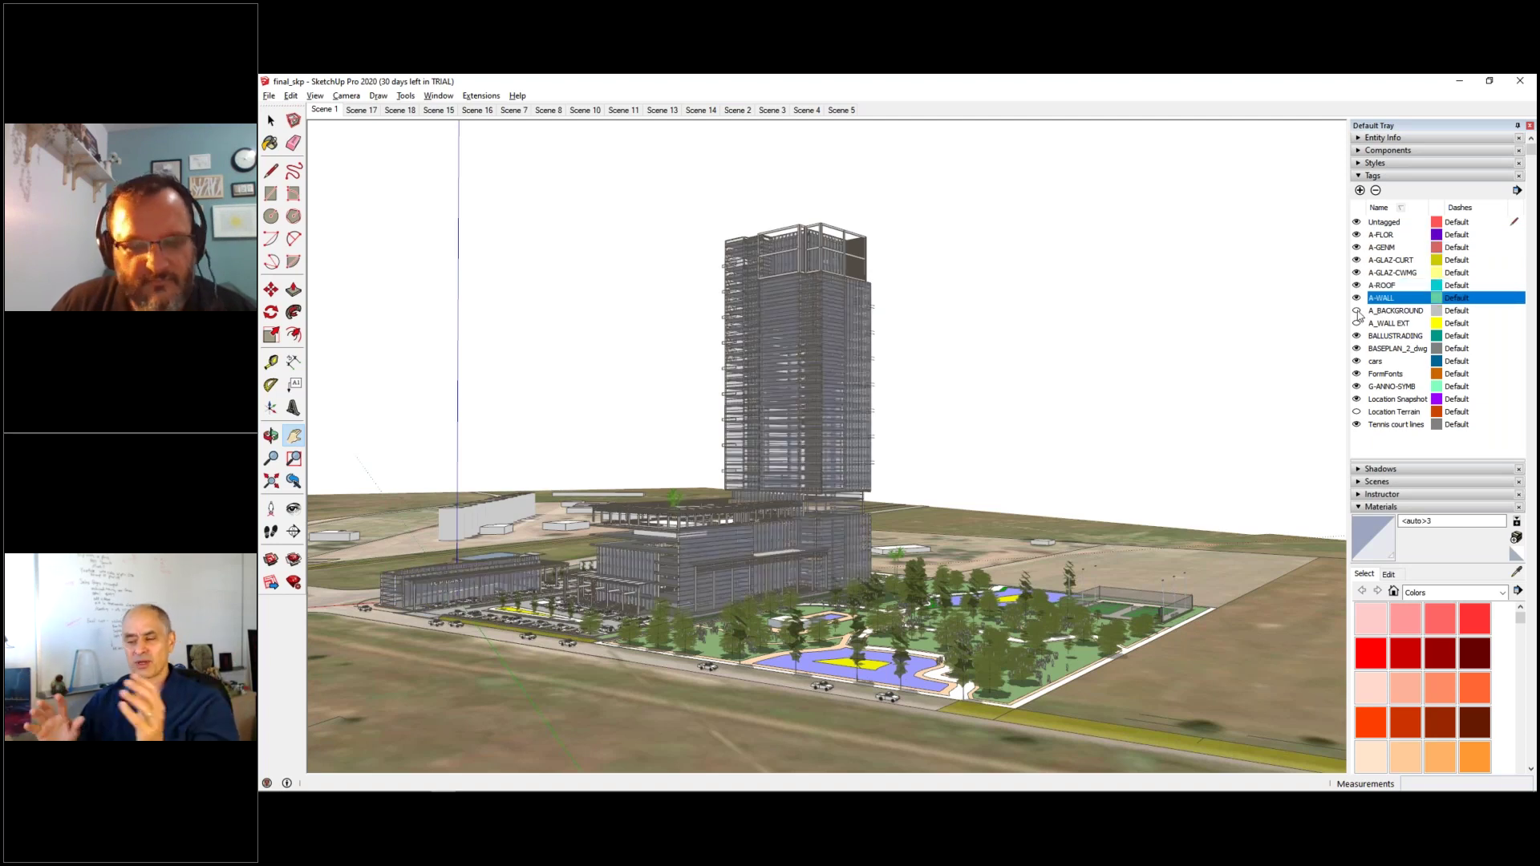
{"action": "left_click", "coordinate": [1357, 311]}
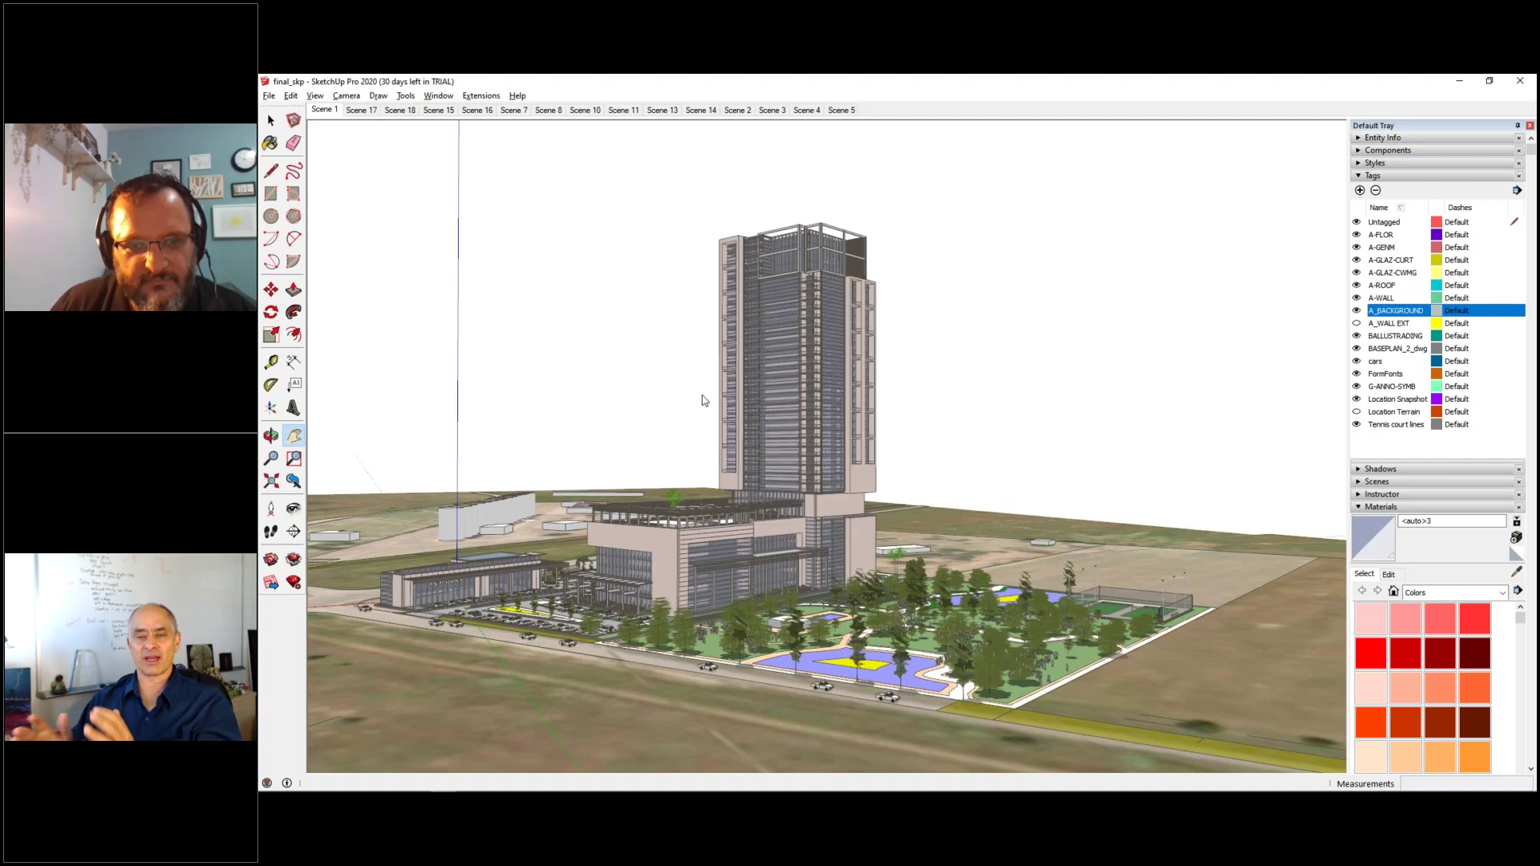
- Turn the model to examine the tower from the Top Cars building and parking side
{"action": "middle_click_drag", "start_coordinate": [706, 410], "coordinate": [1332, 441]}
{"action": "scroll", "coordinate": [982, 633], "scroll_direction": "up", "scroll_amount": 2}
{"action": "middle_click_drag", "start_coordinate": [982, 634], "coordinate": [858, 523], "text": "shift"}
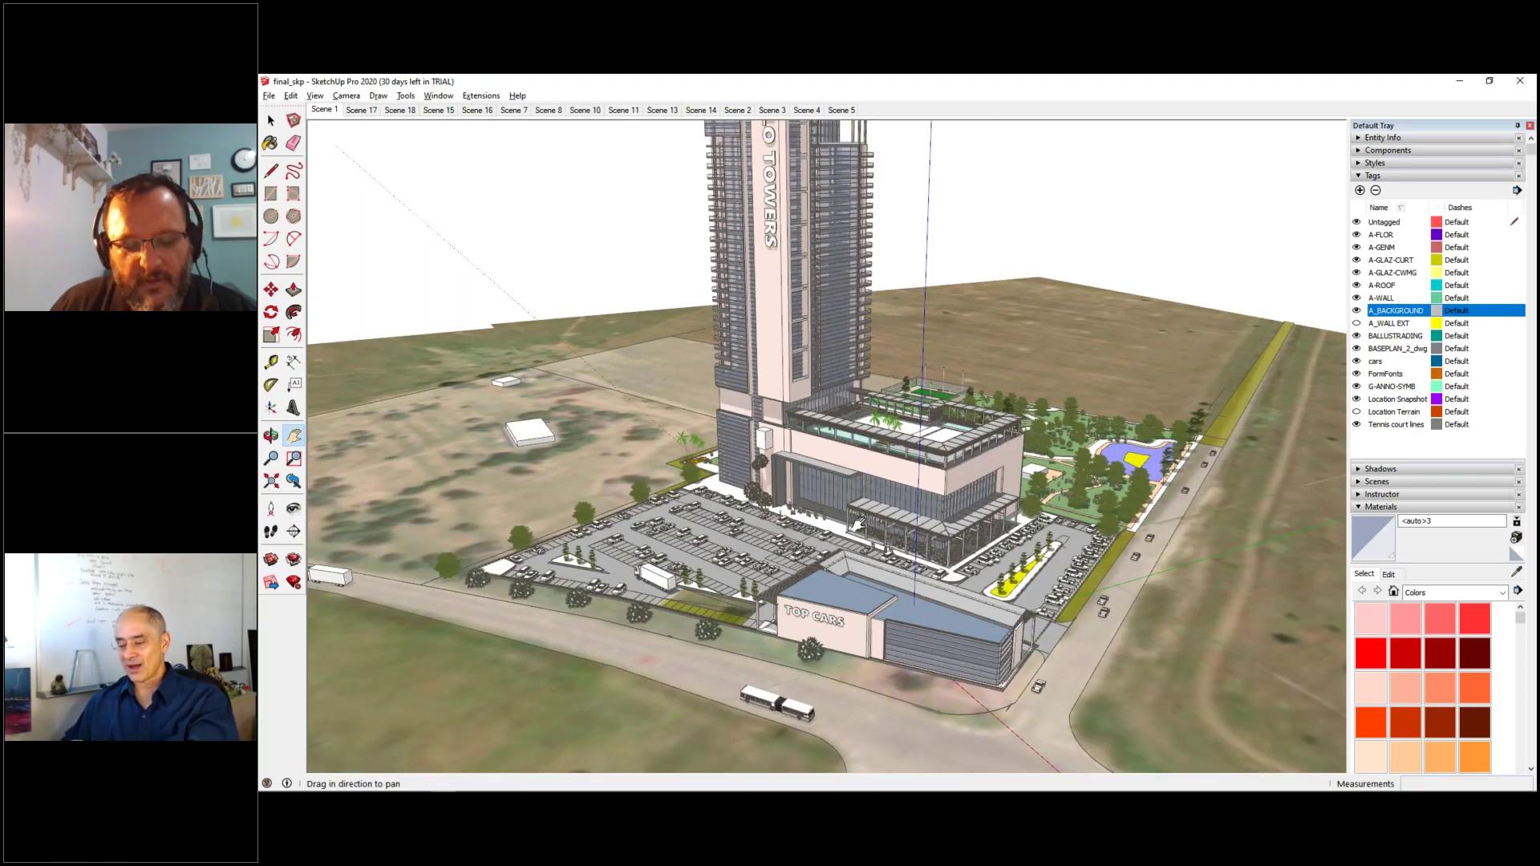
- Switch to Revit and review the model categories down to Windows in the 3D view's Visibility/Graphic Overrides, then cancel the dialog
{"action": "key", "text": "alt+Tab"}
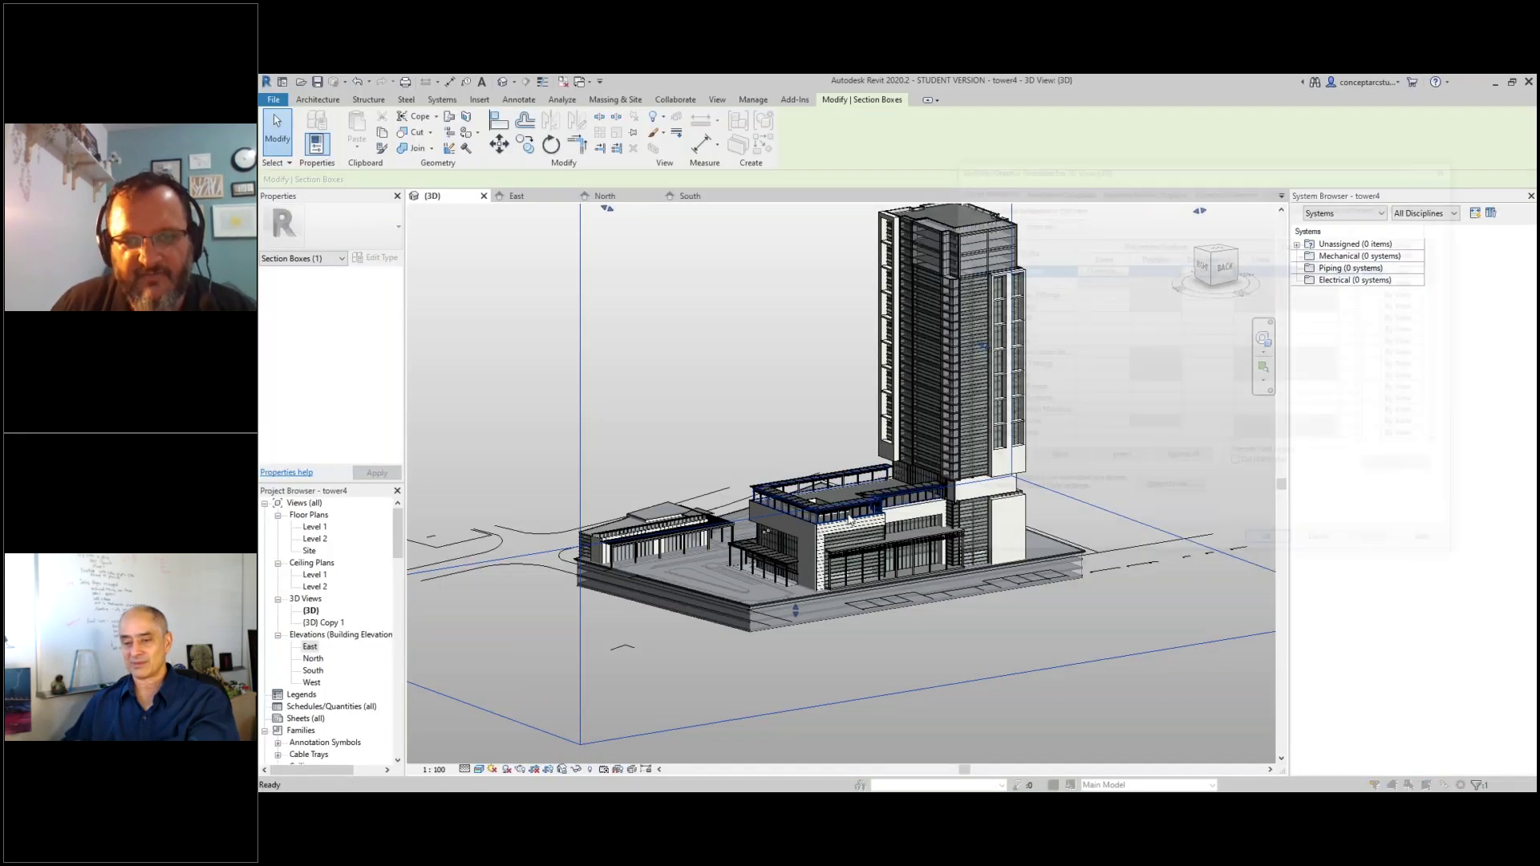
{"action": "key", "text": "v"}
{"action": "key", "text": "g"}
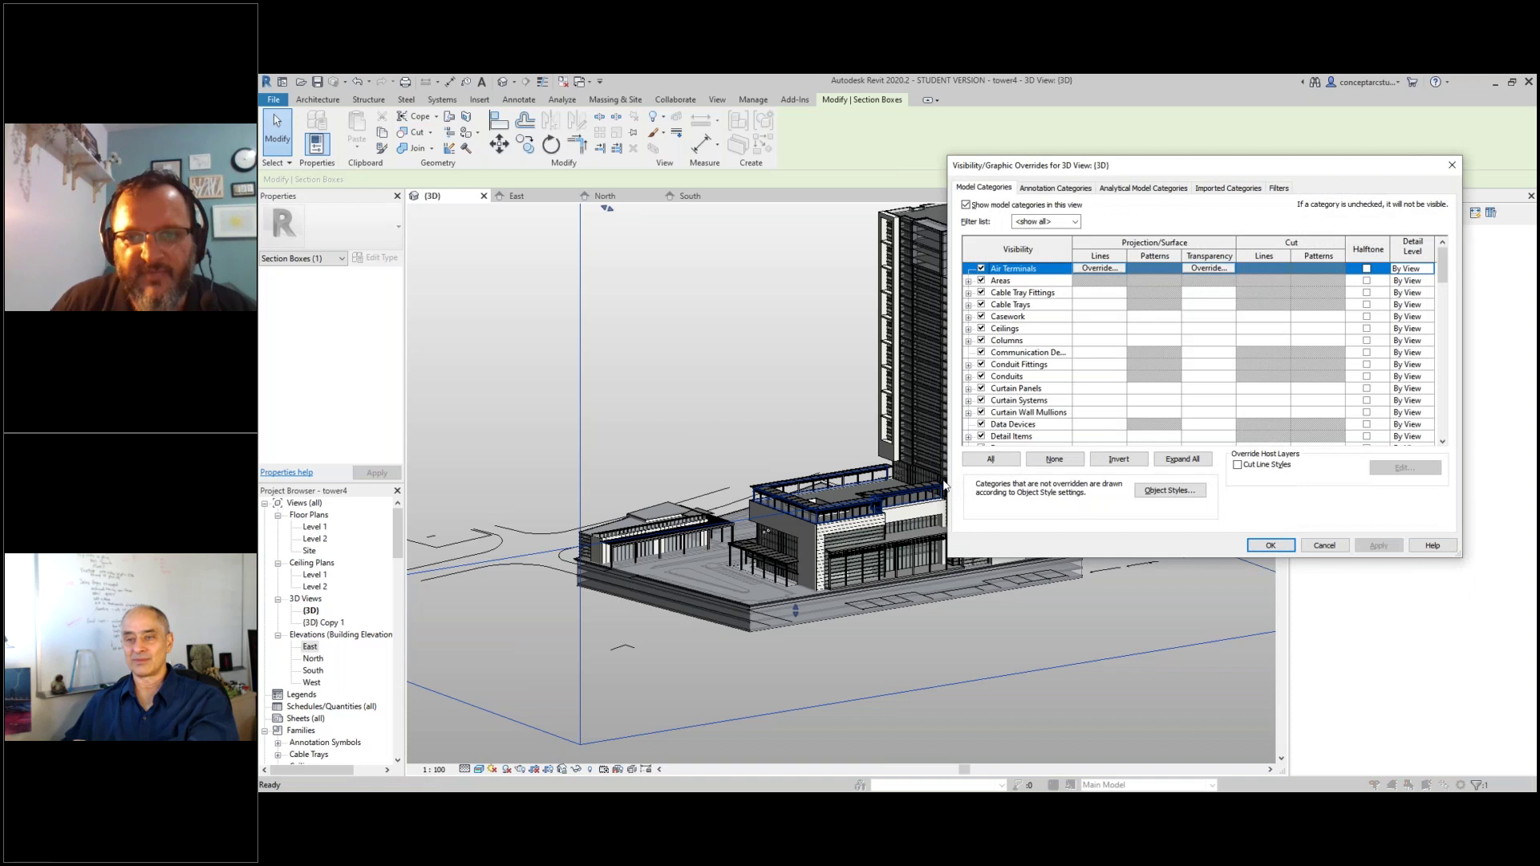
{"action": "left_click", "coordinate": [1143, 188]}
{"action": "left_click", "coordinate": [984, 188]}
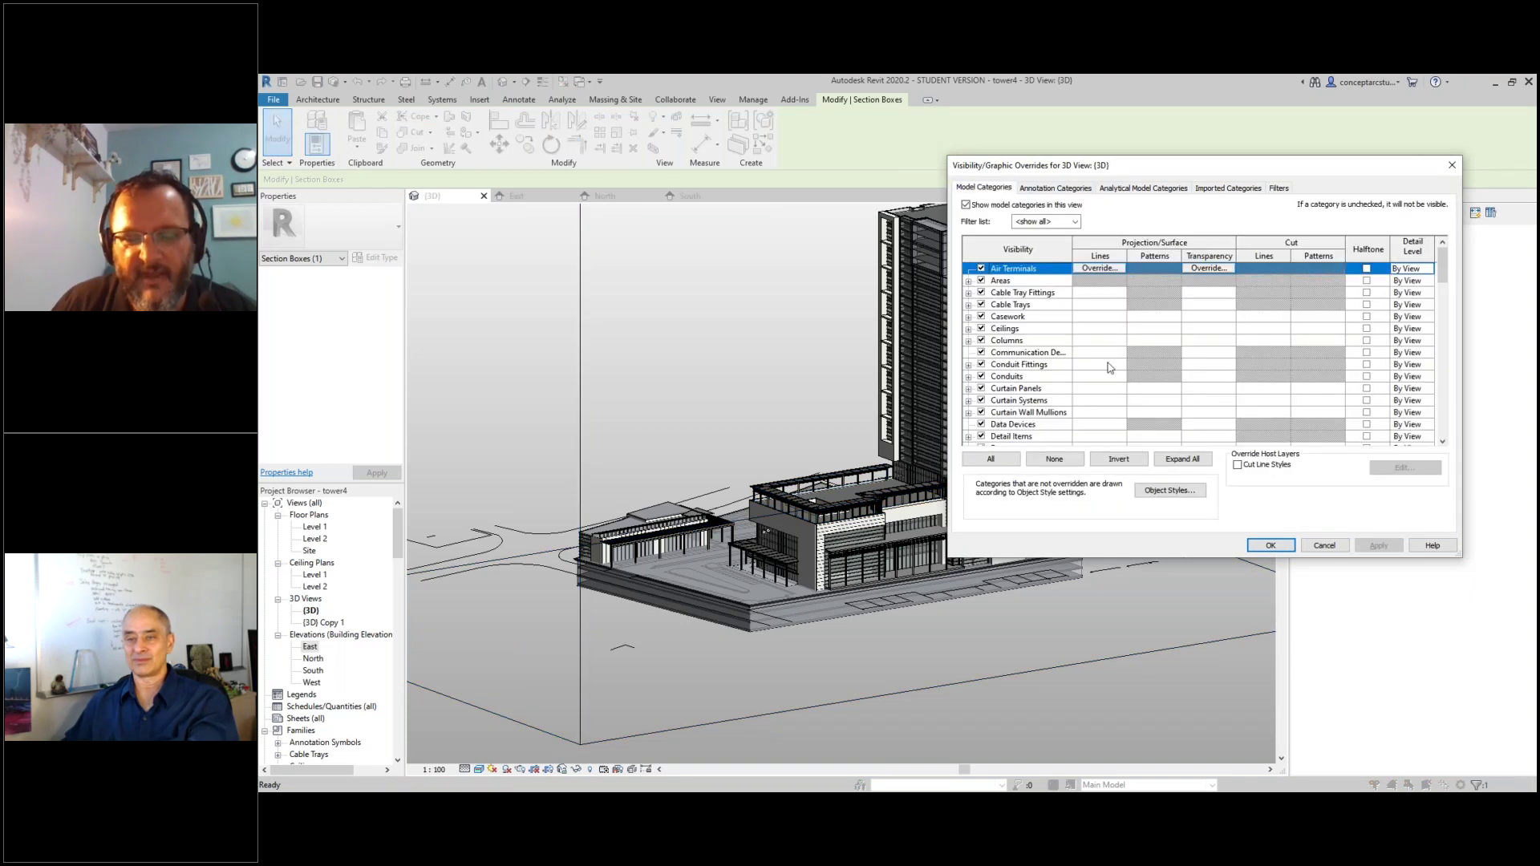
{"action": "scroll", "coordinate": [1110, 367], "scroll_direction": "down", "scroll_amount": 10}
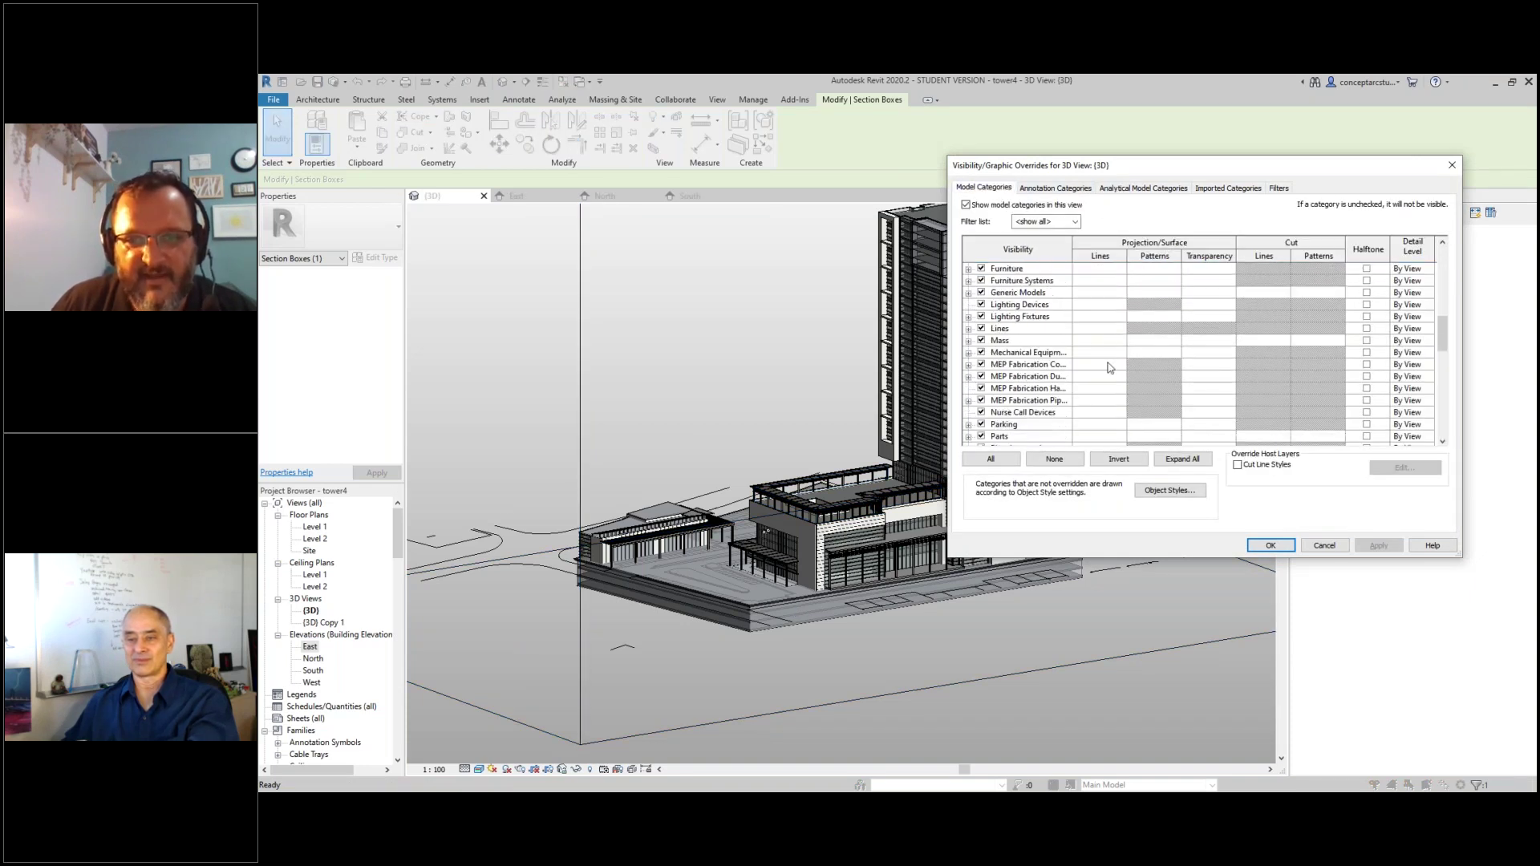
{"action": "scroll", "coordinate": [1107, 377], "scroll_direction": "down", "scroll_amount": 10}
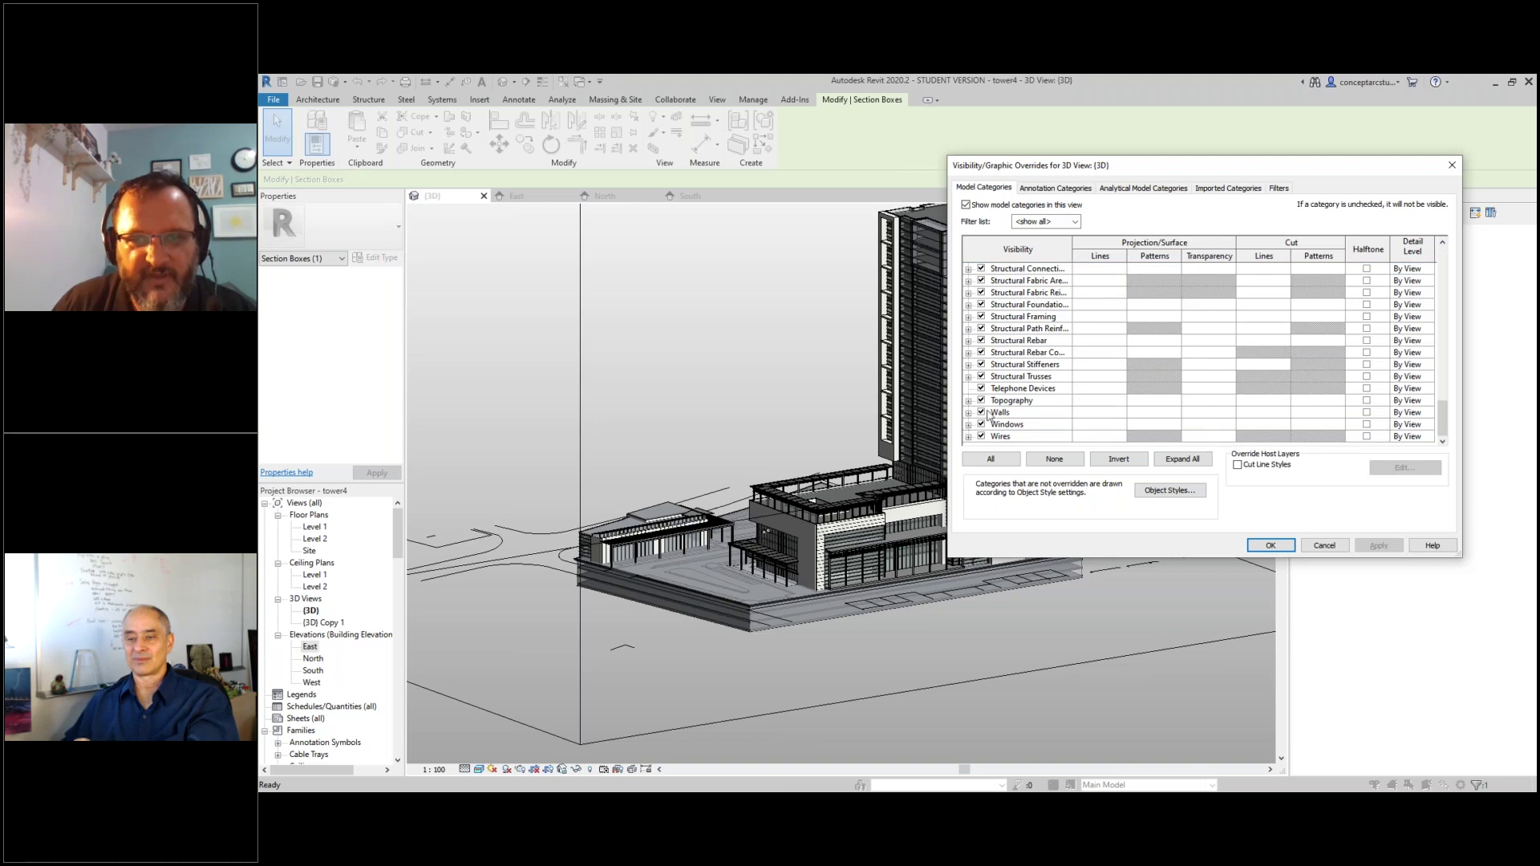
{"action": "left_click", "coordinate": [981, 424]}
{"action": "left_click", "coordinate": [981, 424]}
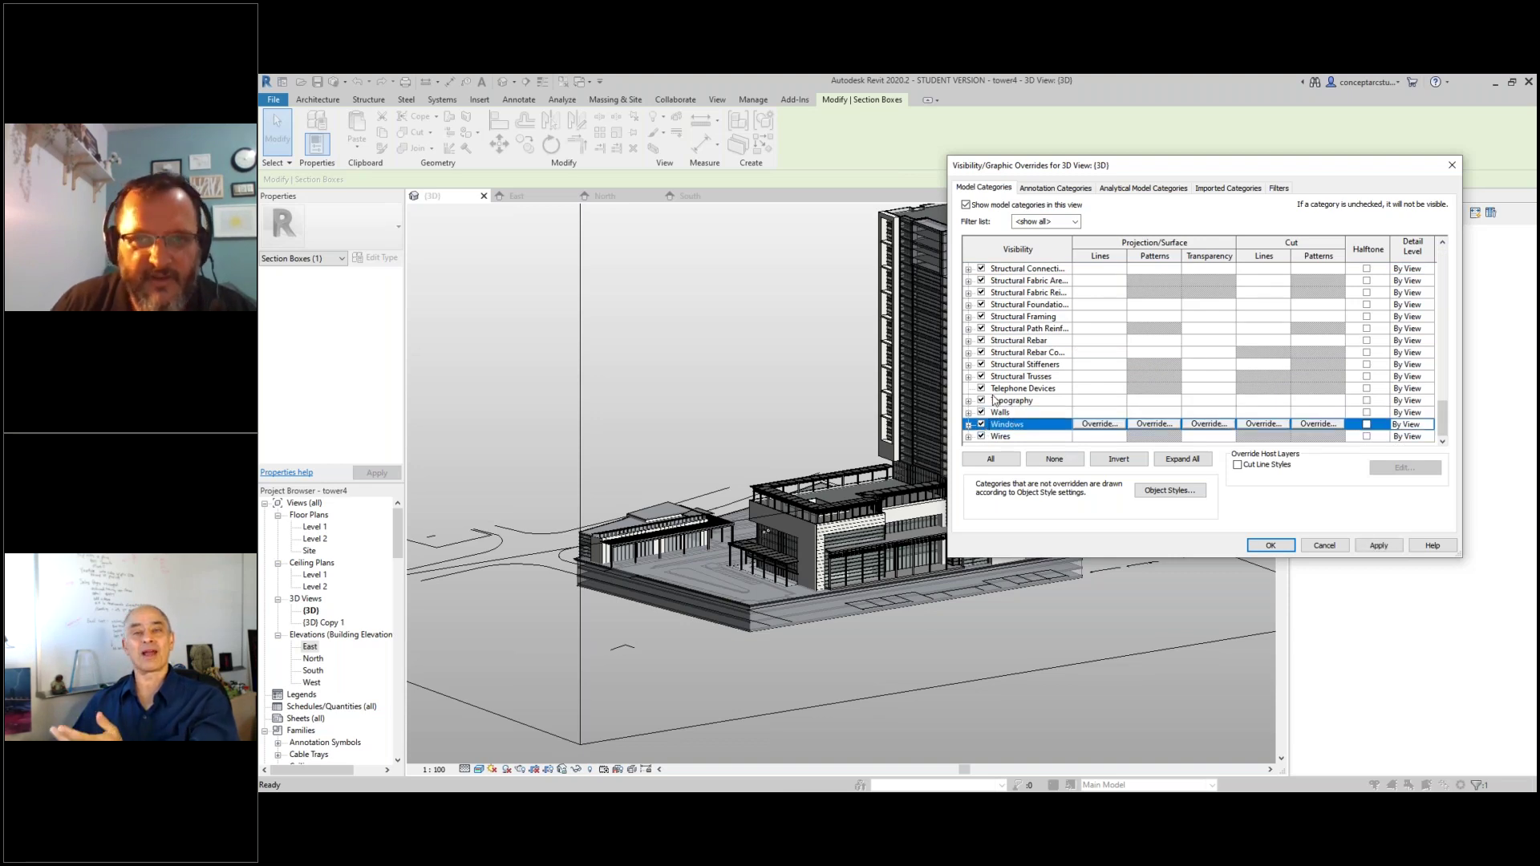
{"action": "left_click", "coordinate": [1324, 546]}
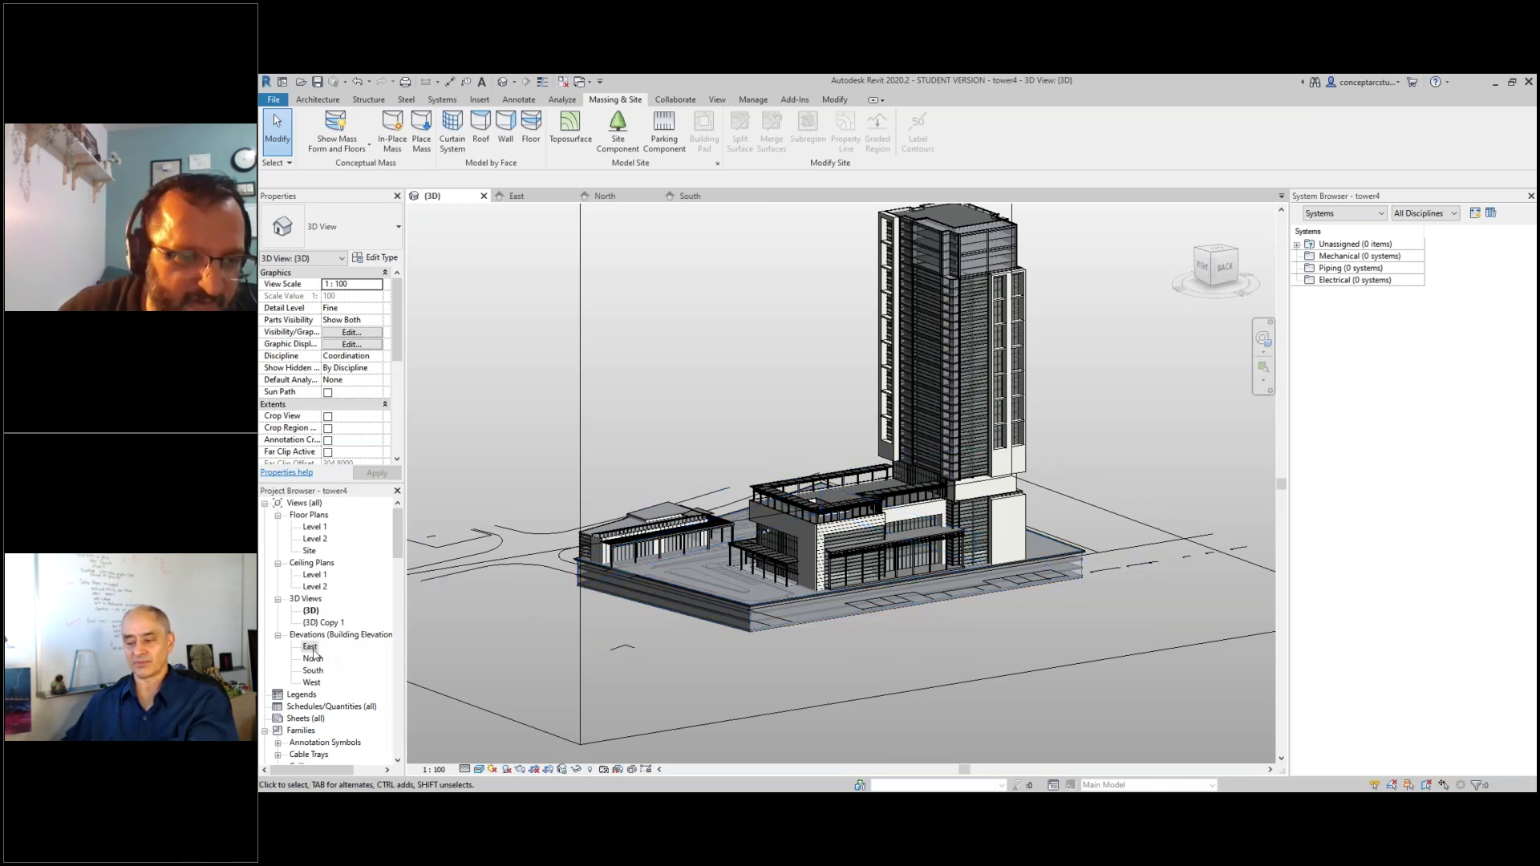
- Open the East elevation and examine the whole tower against its level lines
{"action": "double_click", "coordinate": [309, 646]}
{"action": "right_click", "coordinate": [313, 654]}
{"action": "key", "text": "Escape"}
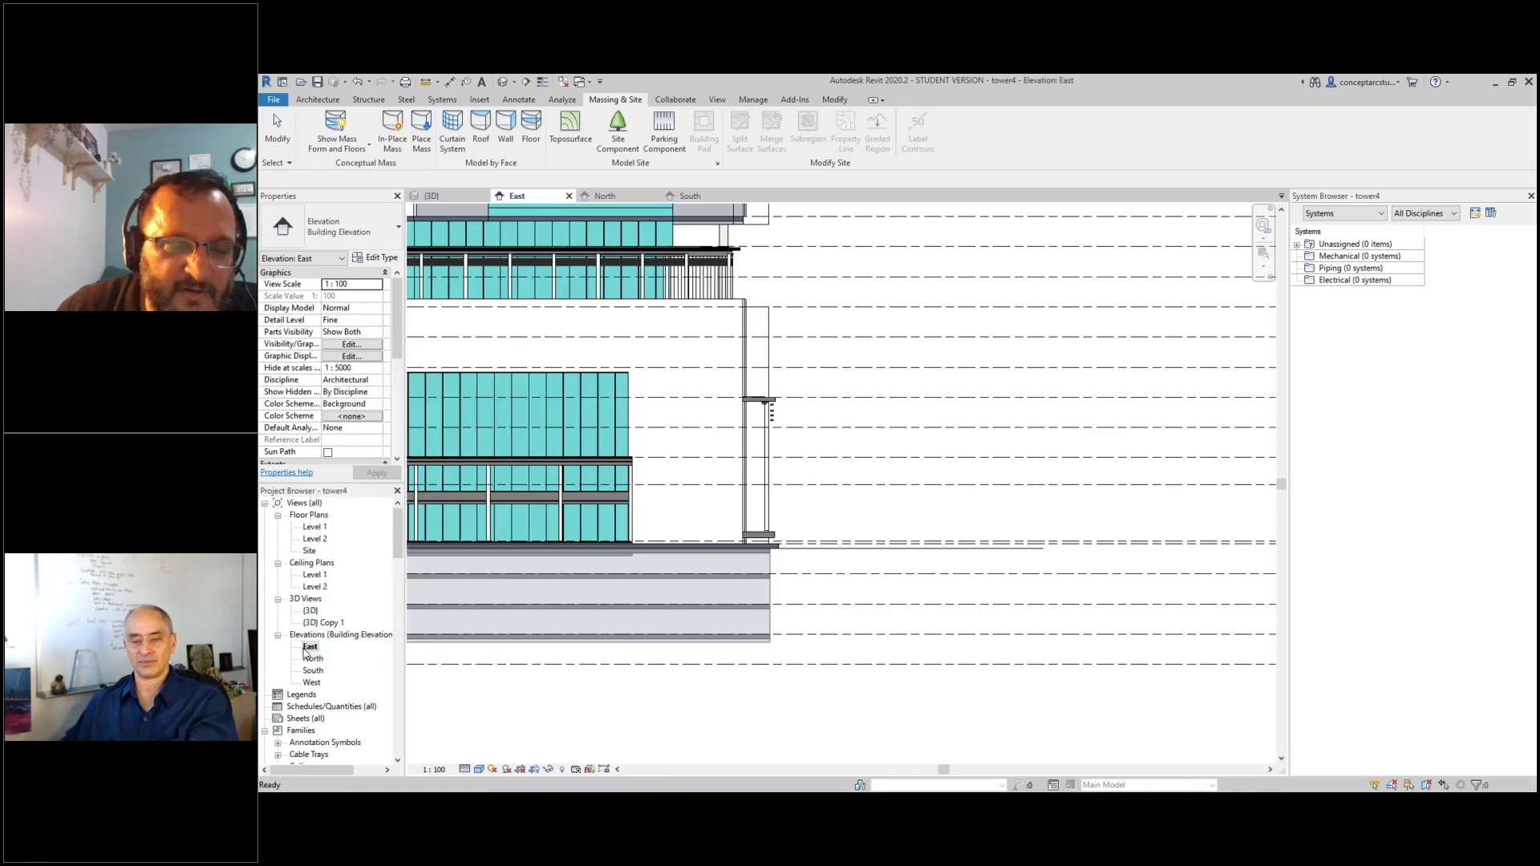
{"action": "scroll", "coordinate": [987, 593], "scroll_direction": "down", "scroll_amount": 4}
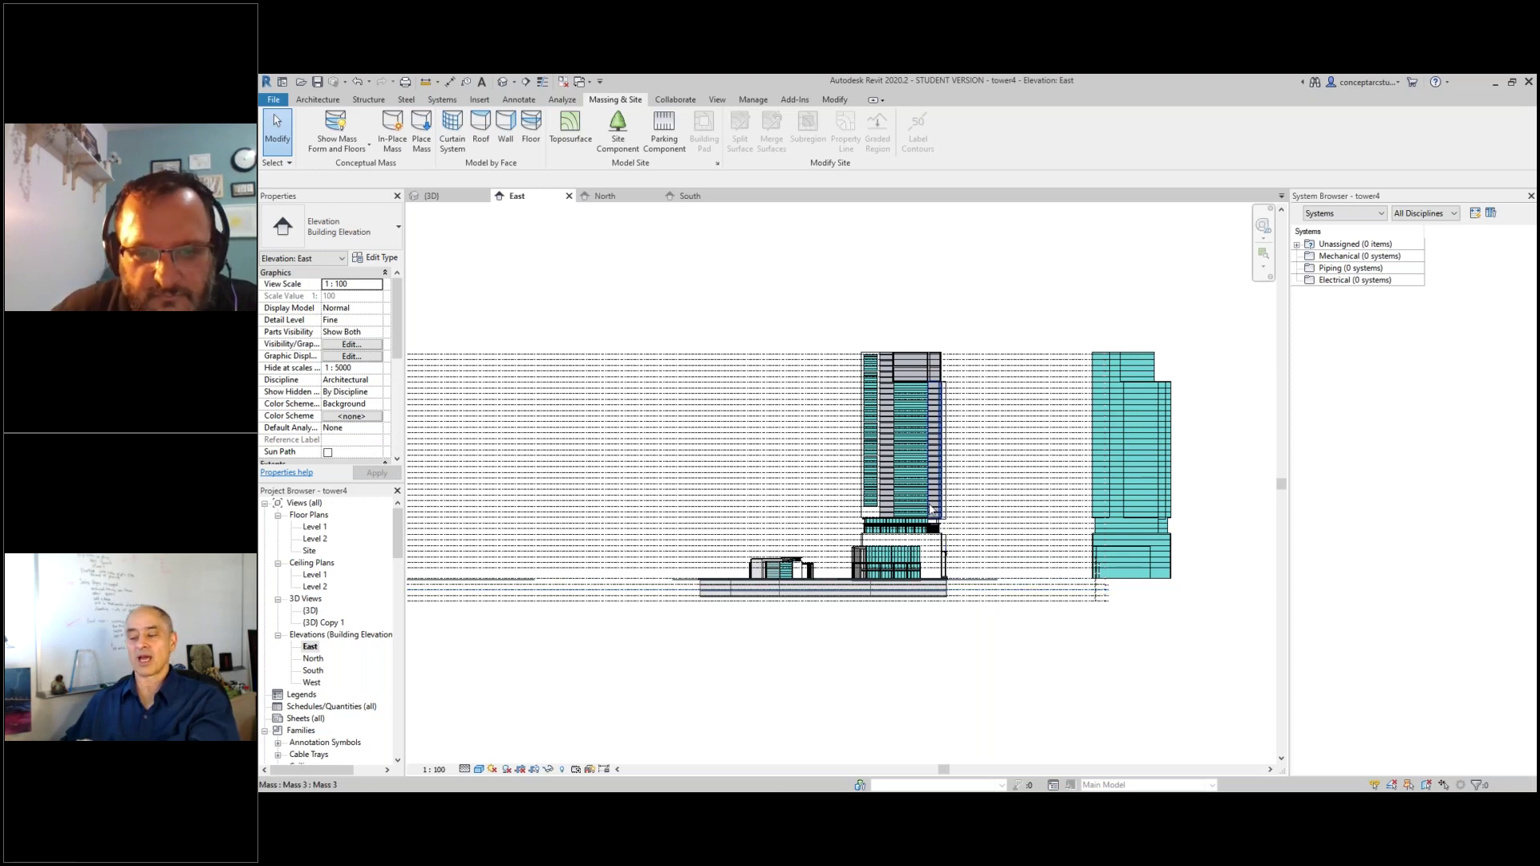
{"action": "scroll", "coordinate": [931, 510], "scroll_direction": "up", "scroll_amount": 2}
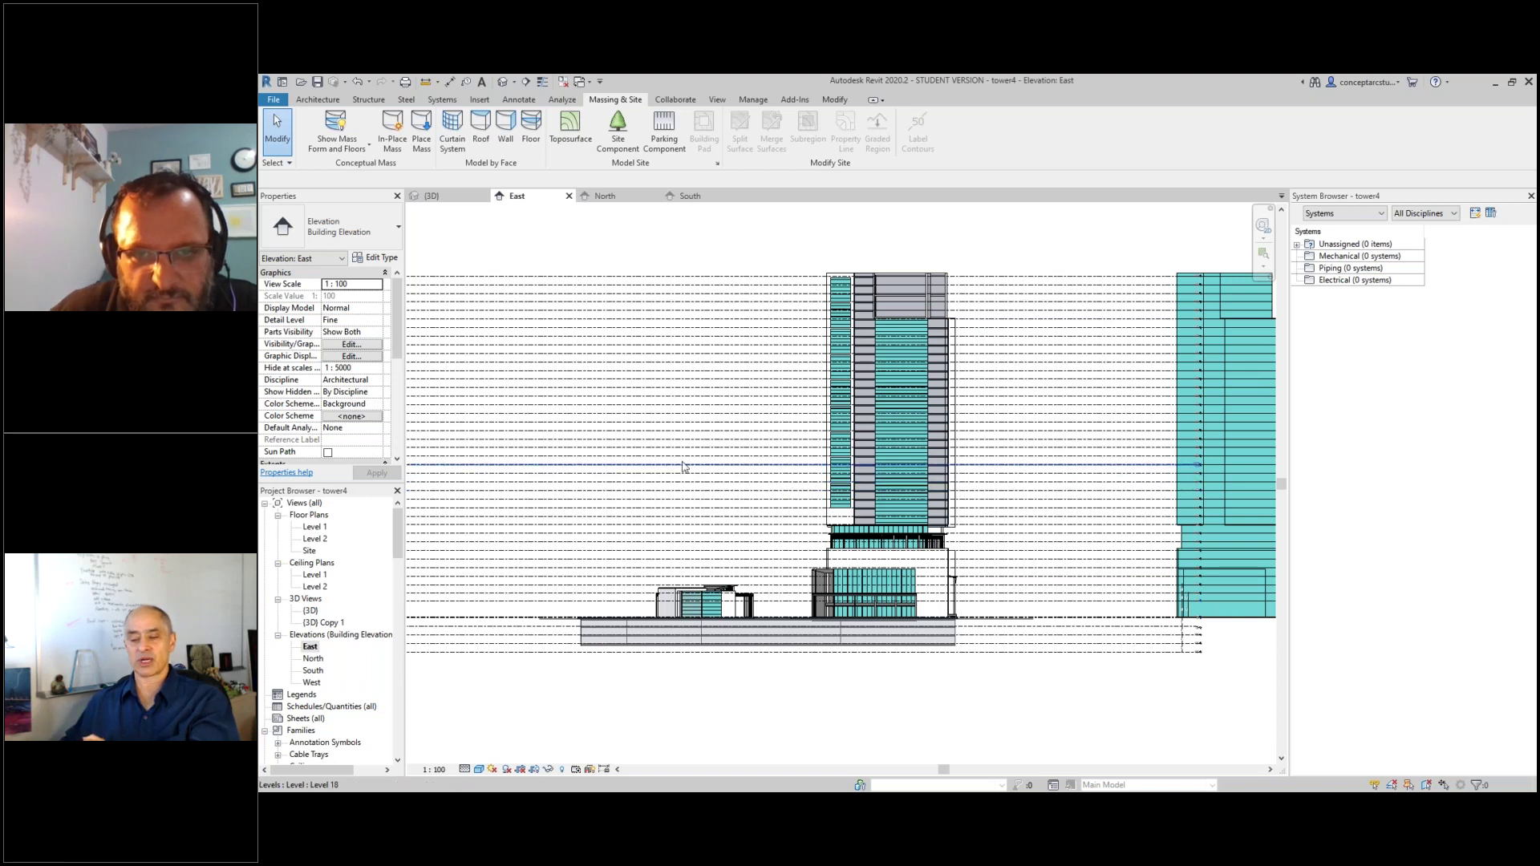
{"action": "scroll", "coordinate": [688, 468], "scroll_direction": "up", "scroll_amount": 1}
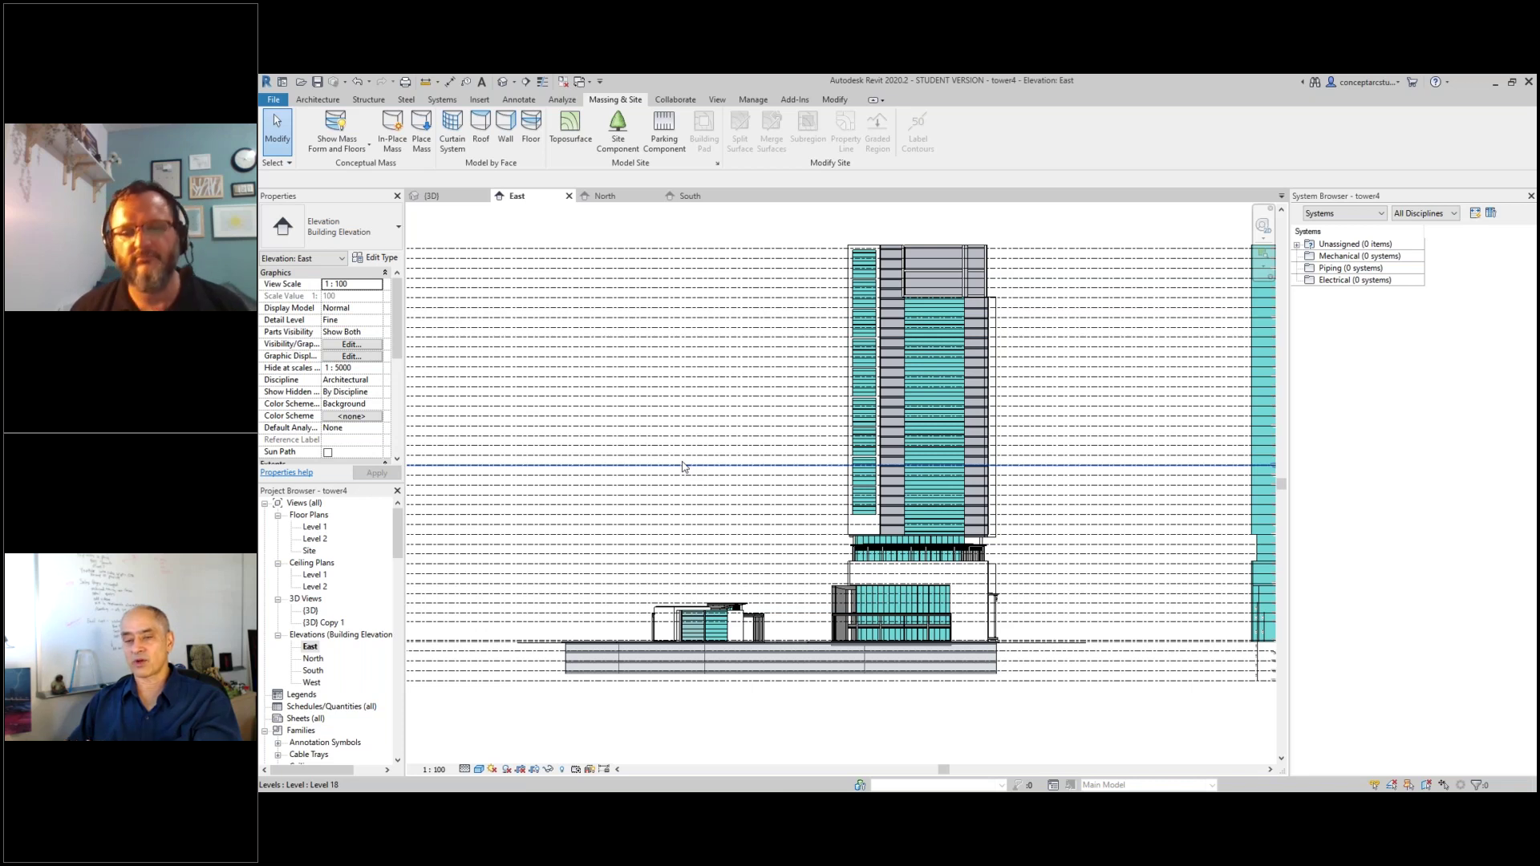
- Return to the default 3D view and examine the whole tower with its podium and site
{"action": "left_click", "coordinate": [501, 82]}
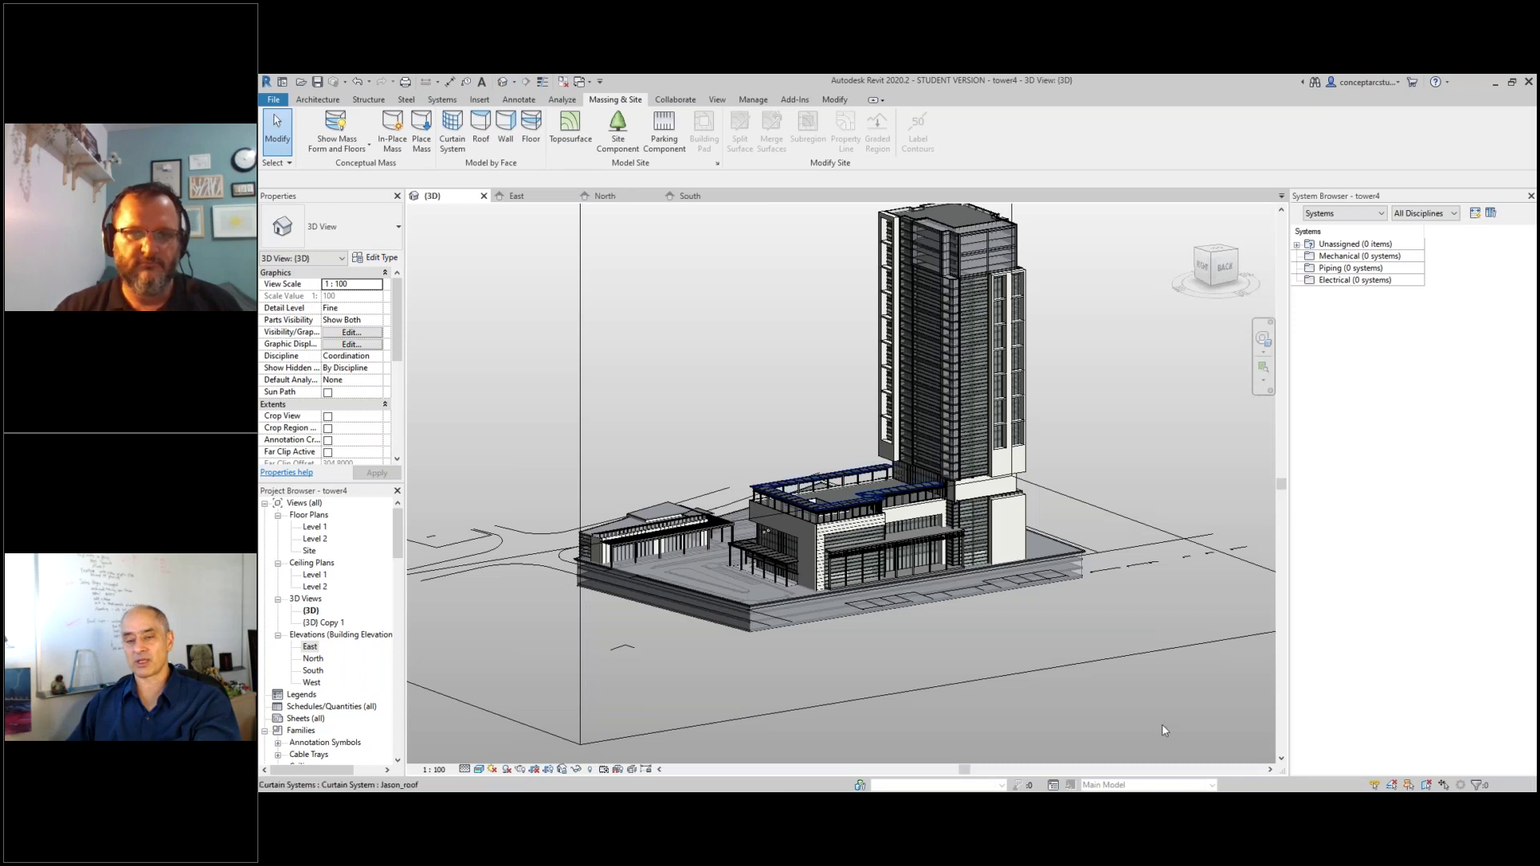
{"action": "scroll", "coordinate": [1149, 553], "scroll_direction": "down", "scroll_amount": 3}
{"action": "scroll", "coordinate": [1150, 553], "scroll_direction": "up", "scroll_amount": 2}
{"action": "scroll", "coordinate": [1150, 553], "scroll_direction": "up", "scroll_amount": 1}
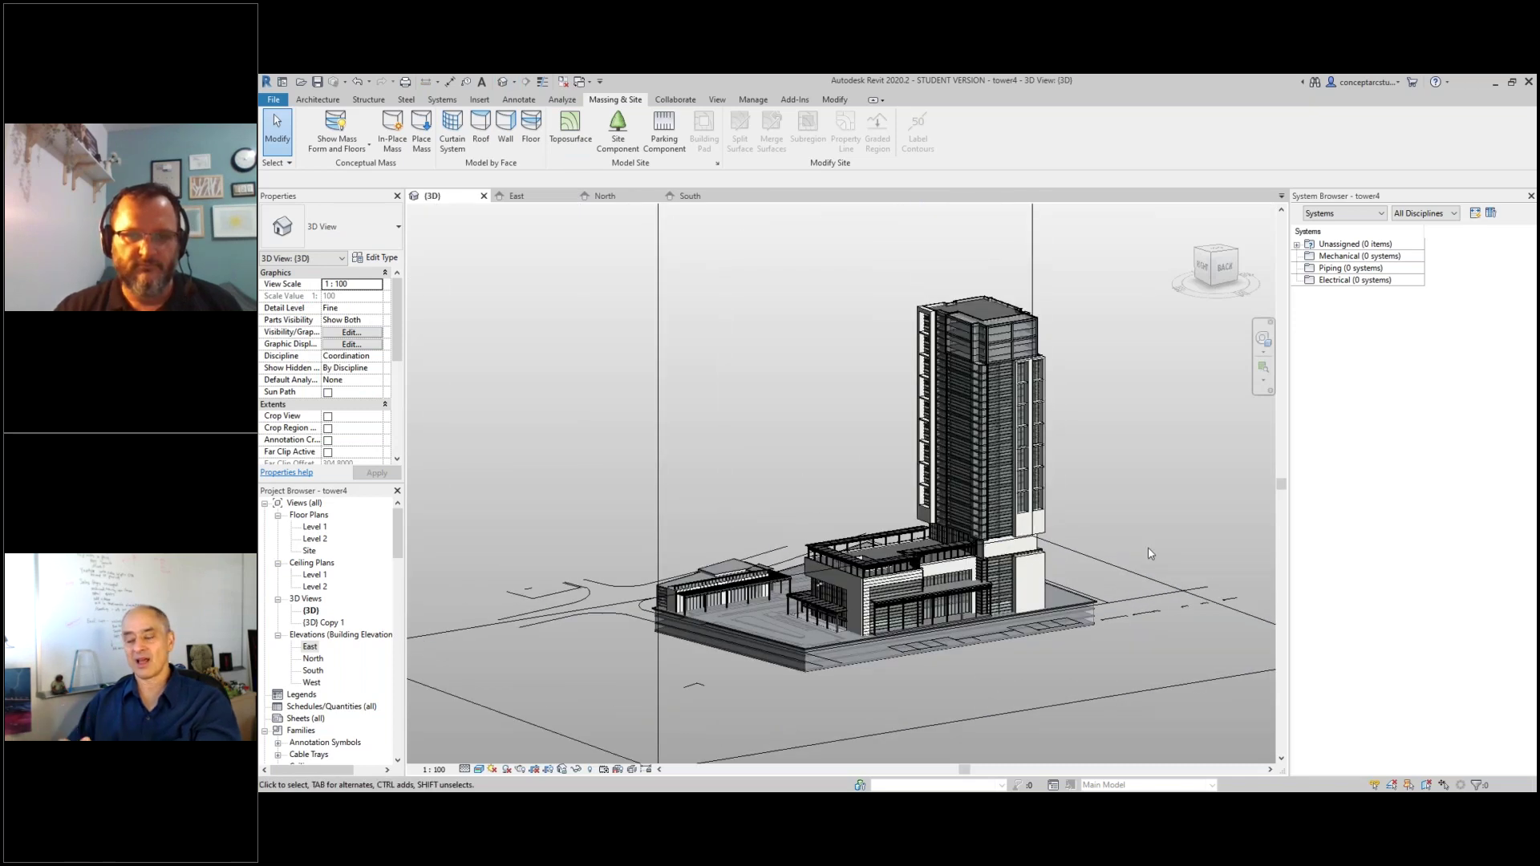
{"action": "scroll", "coordinate": [1149, 554], "scroll_direction": "up", "scroll_amount": 2}
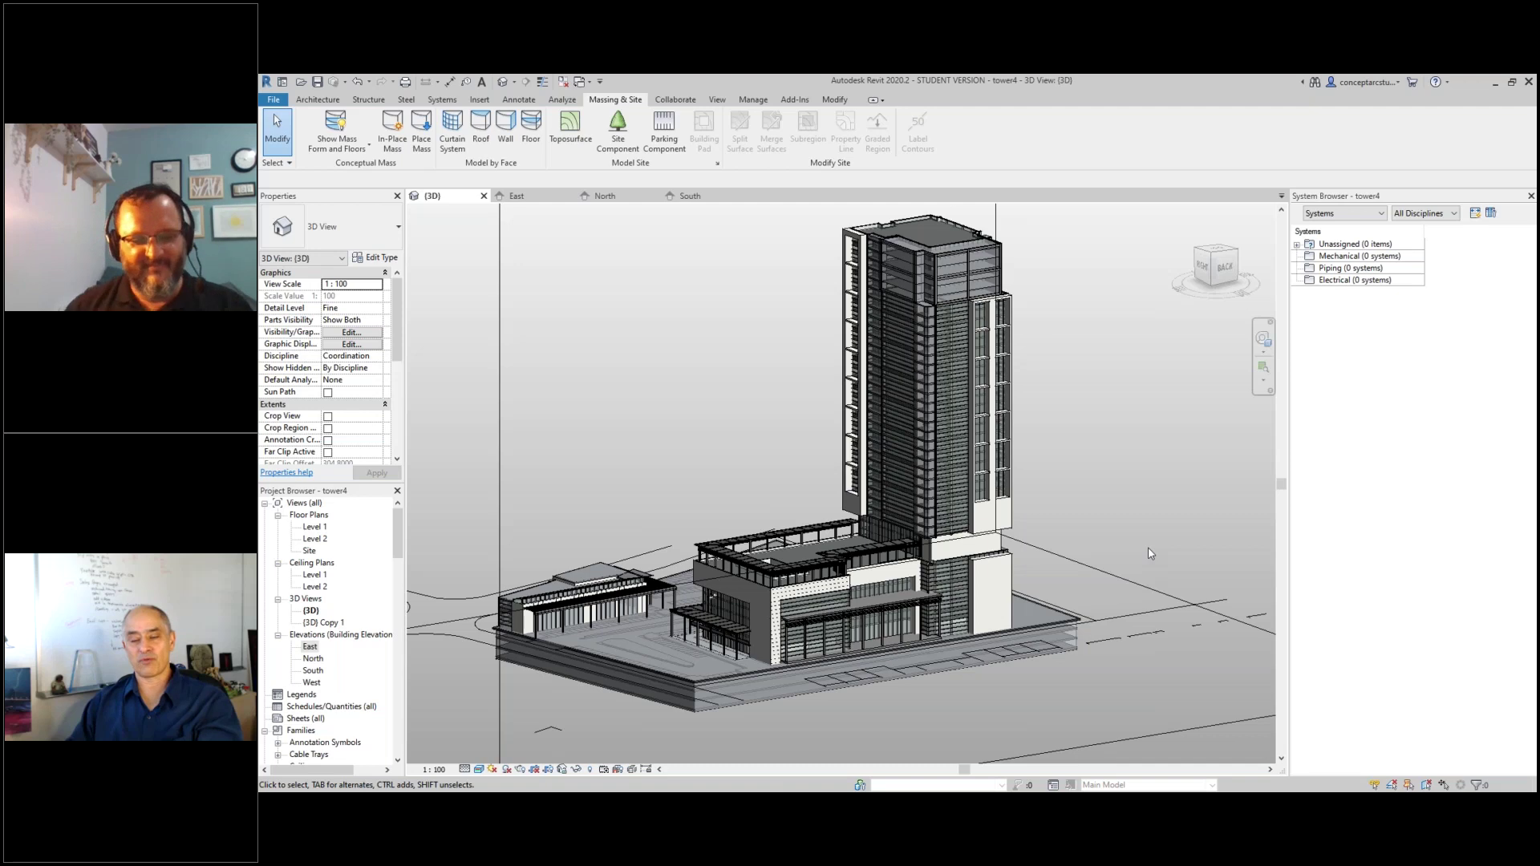
- Switch to SketchUp, turn off edges in the HiddenLine18 style and set its face style to hidden line
{"action": "key", "text": "alt+Tab"}
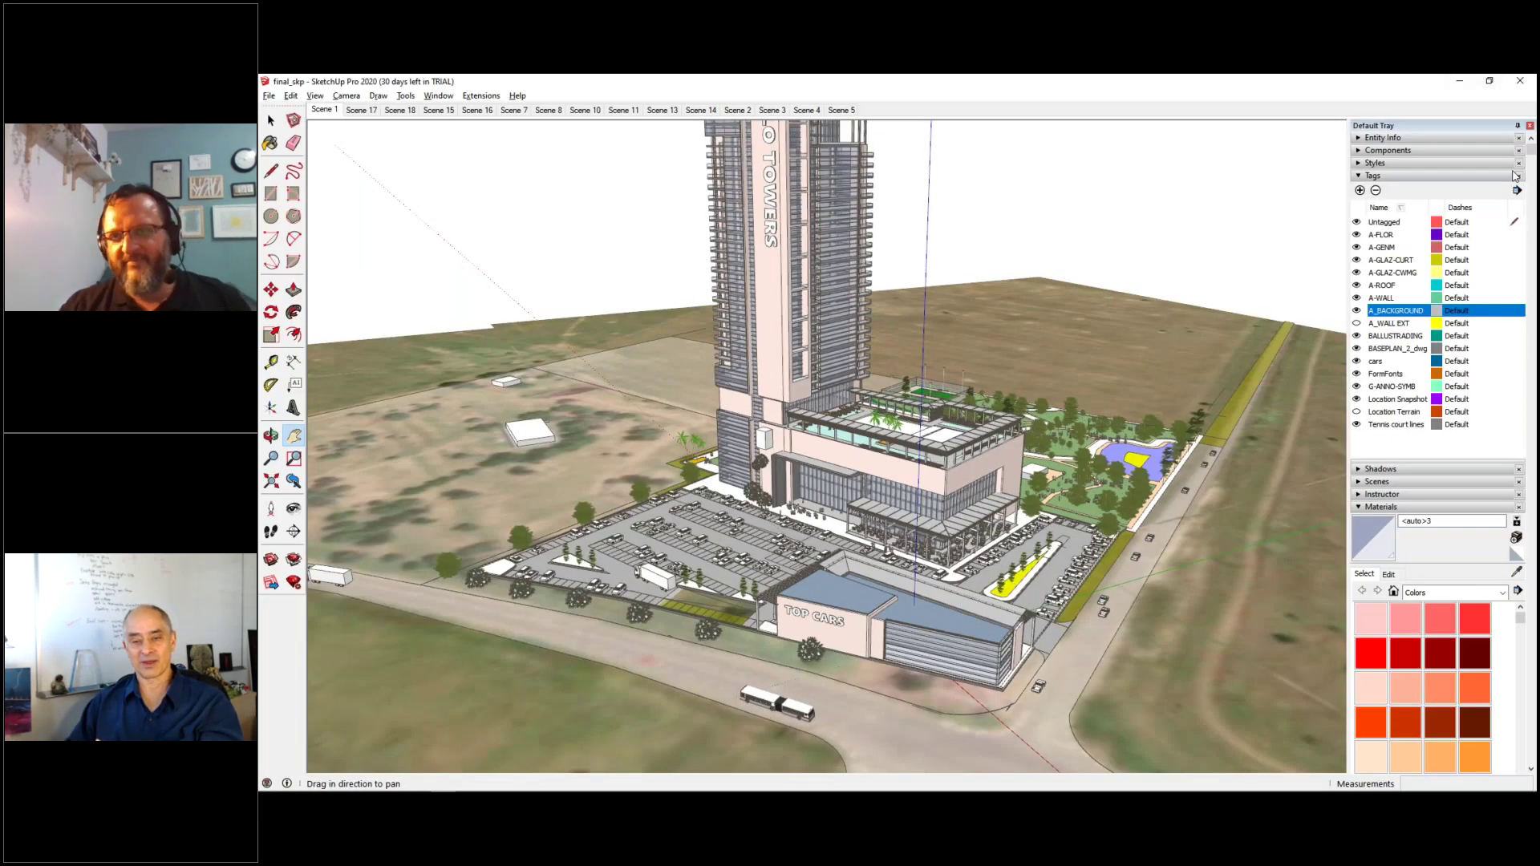
{"action": "left_click", "coordinate": [1400, 163]}
{"action": "left_click", "coordinate": [1376, 269]}
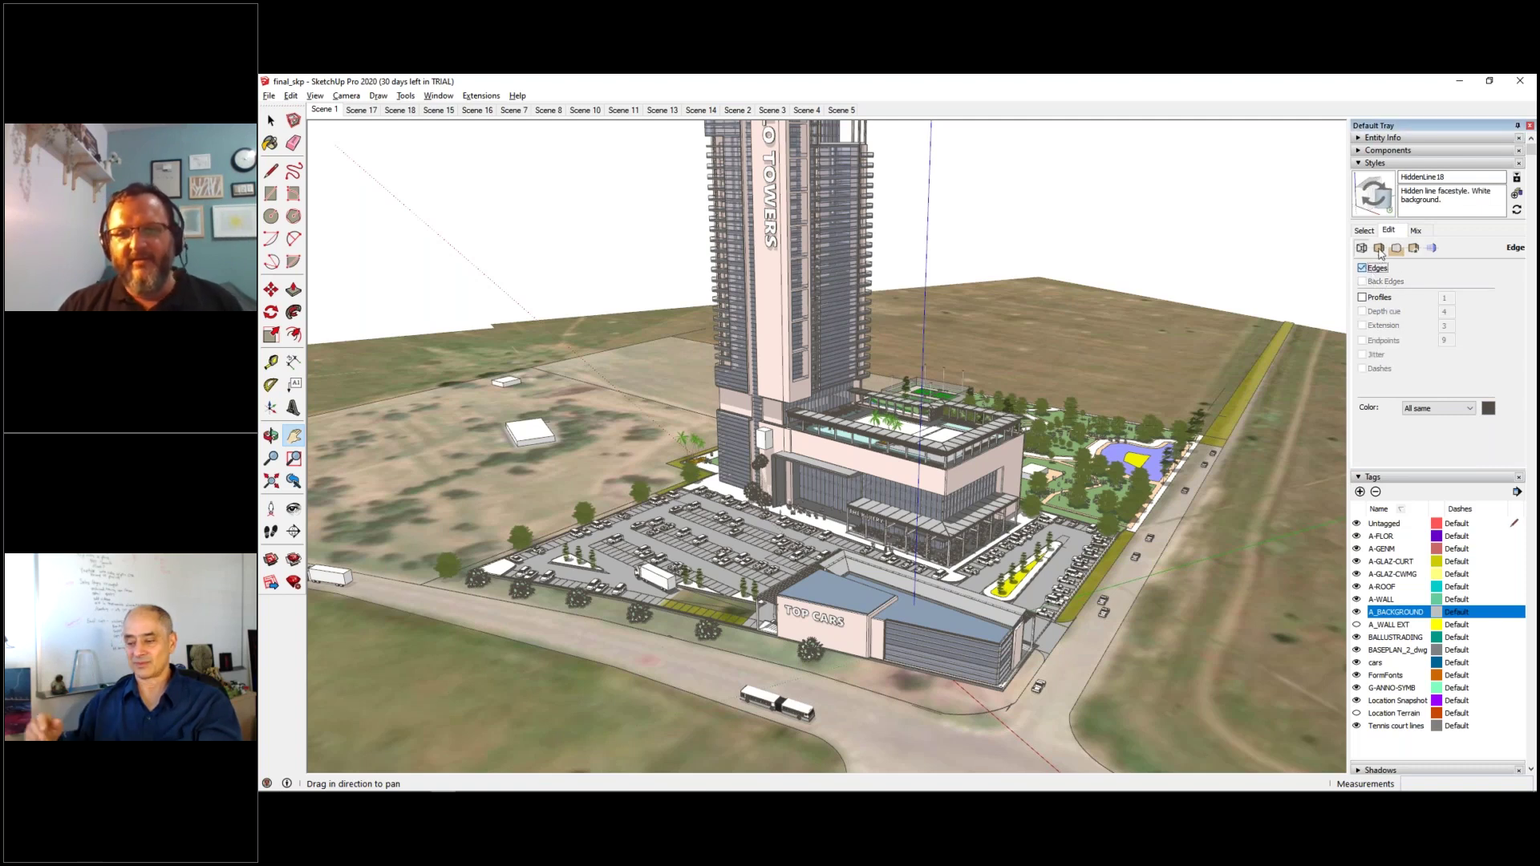
{"action": "left_click", "coordinate": [1379, 249]}
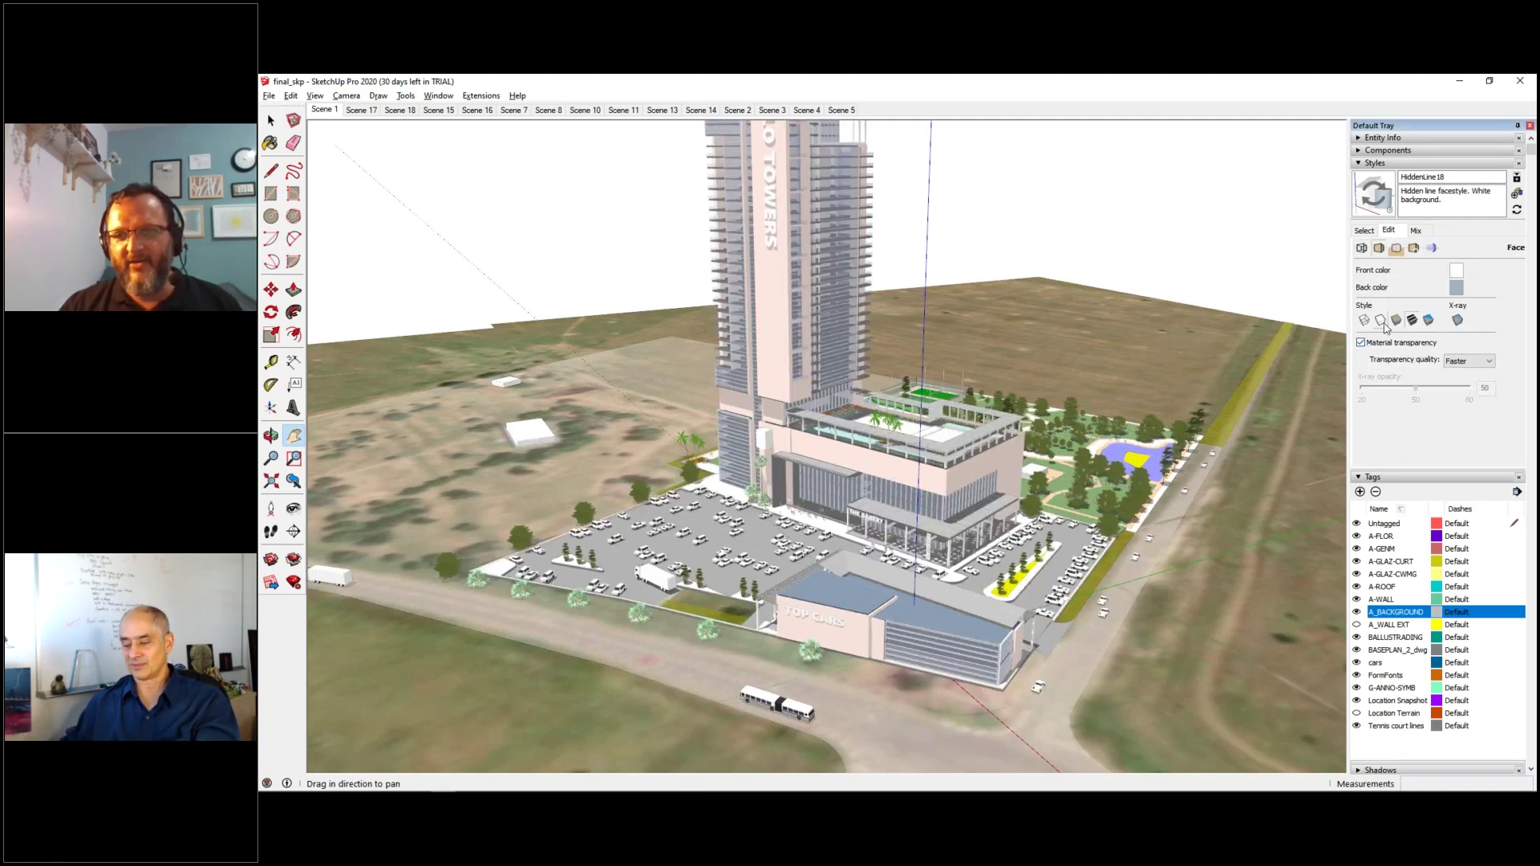
{"action": "left_click", "coordinate": [1381, 321]}
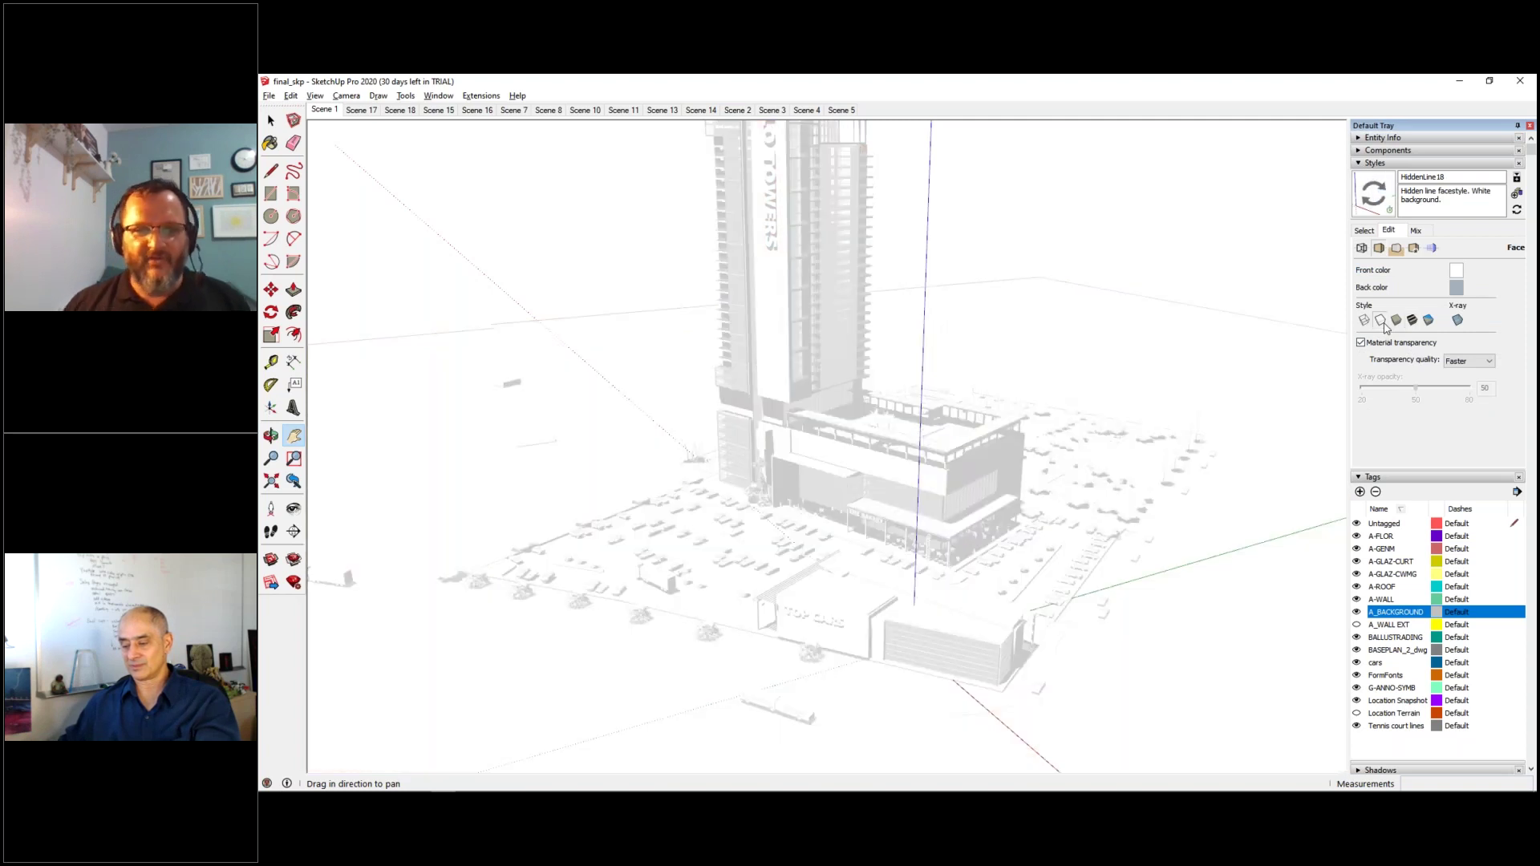
- Collapse the style settings, expand the shadow settings and set the shadow Dark value to 30
{"action": "scroll", "coordinate": [1128, 621], "scroll_direction": "down", "scroll_amount": 1}
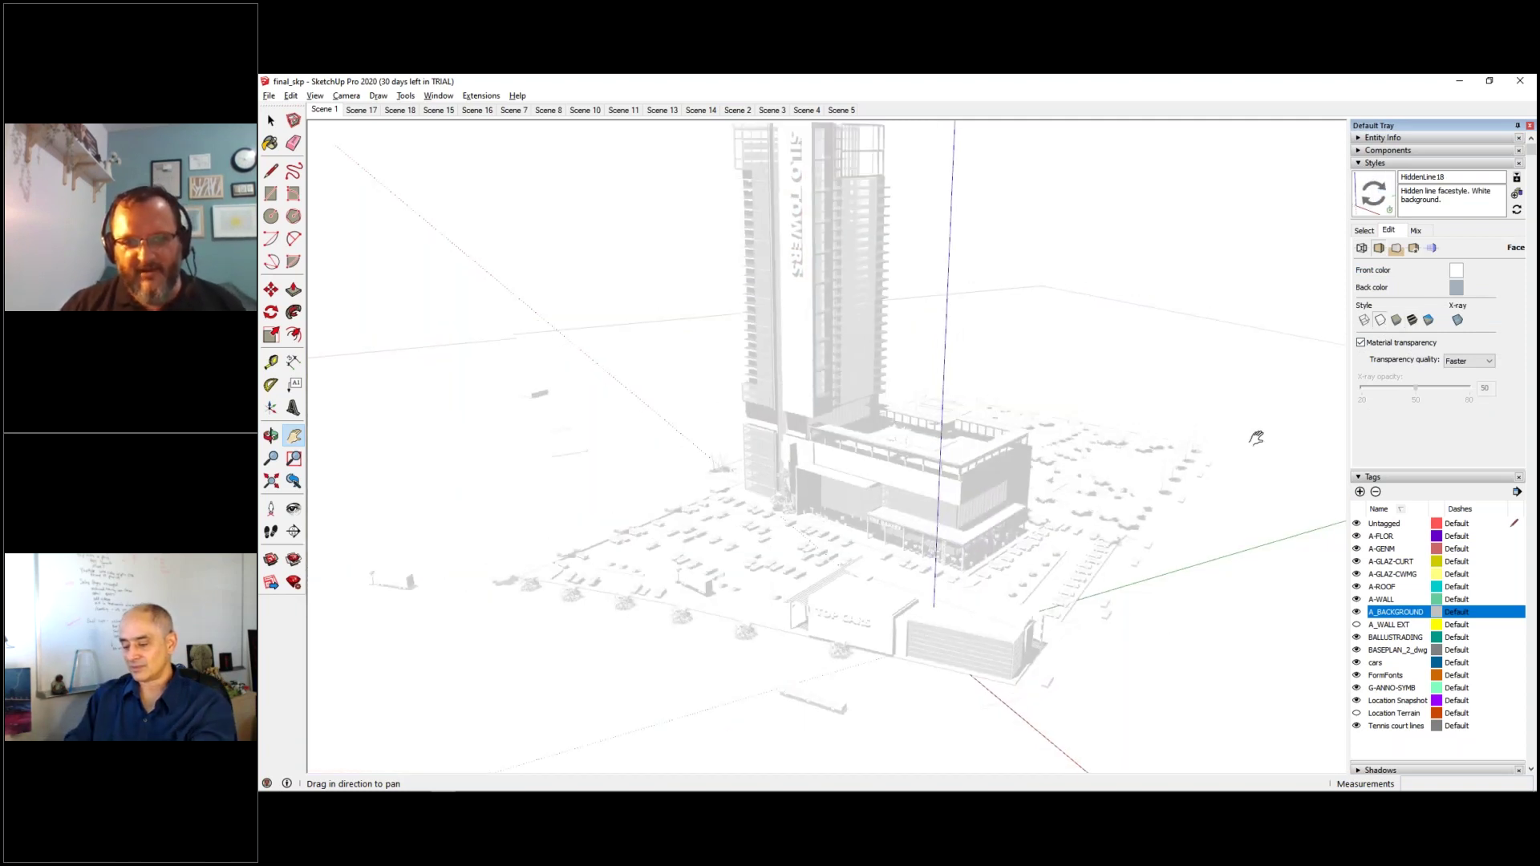
{"action": "scroll", "coordinate": [1256, 438], "scroll_direction": "up", "scroll_amount": 2}
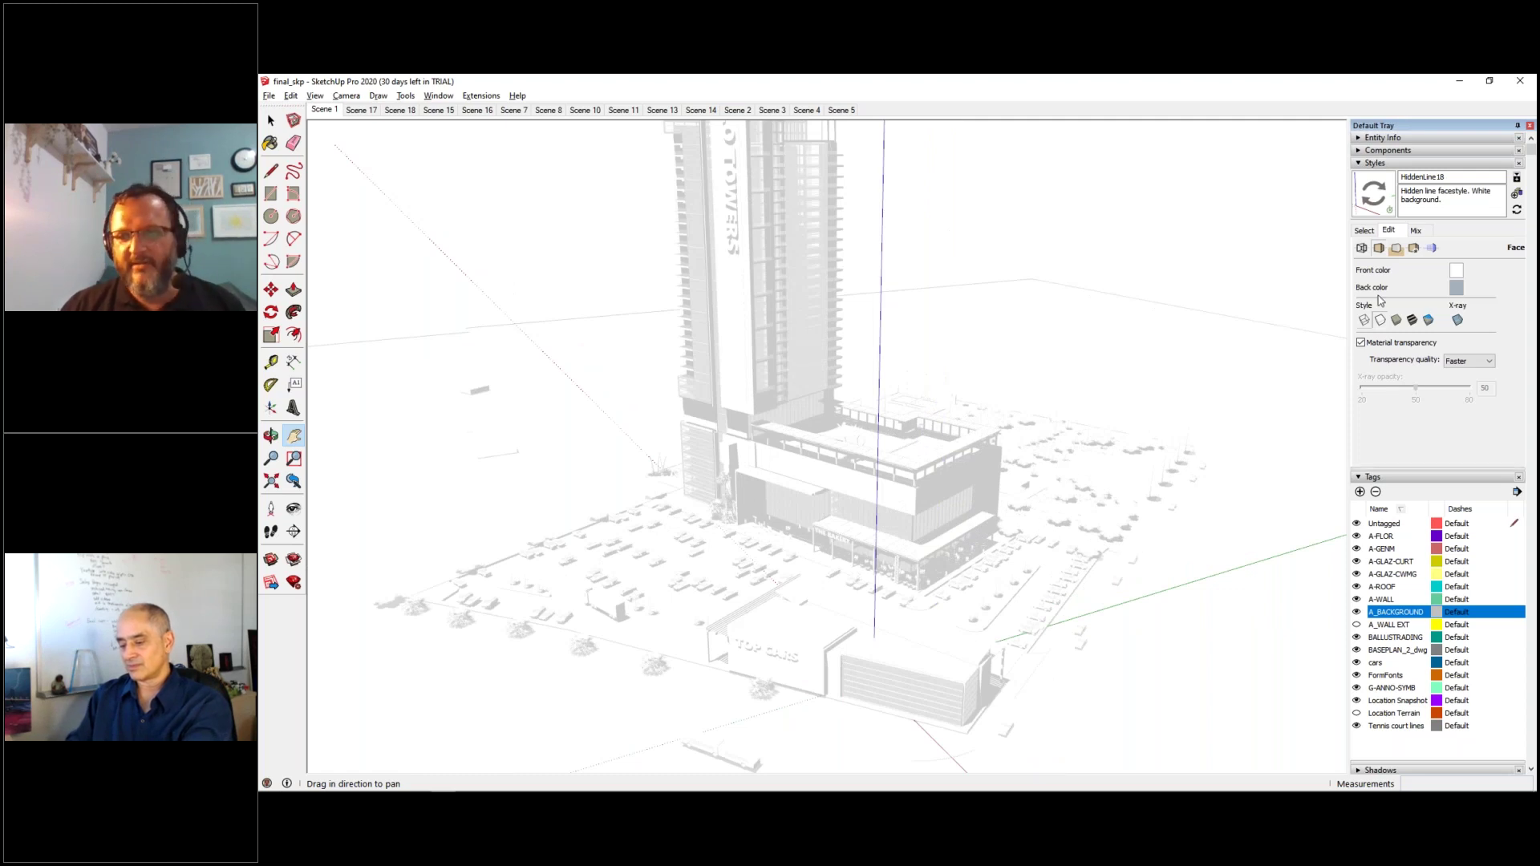
{"action": "left_click", "coordinate": [1396, 164]}
{"action": "left_click", "coordinate": [1380, 469]}
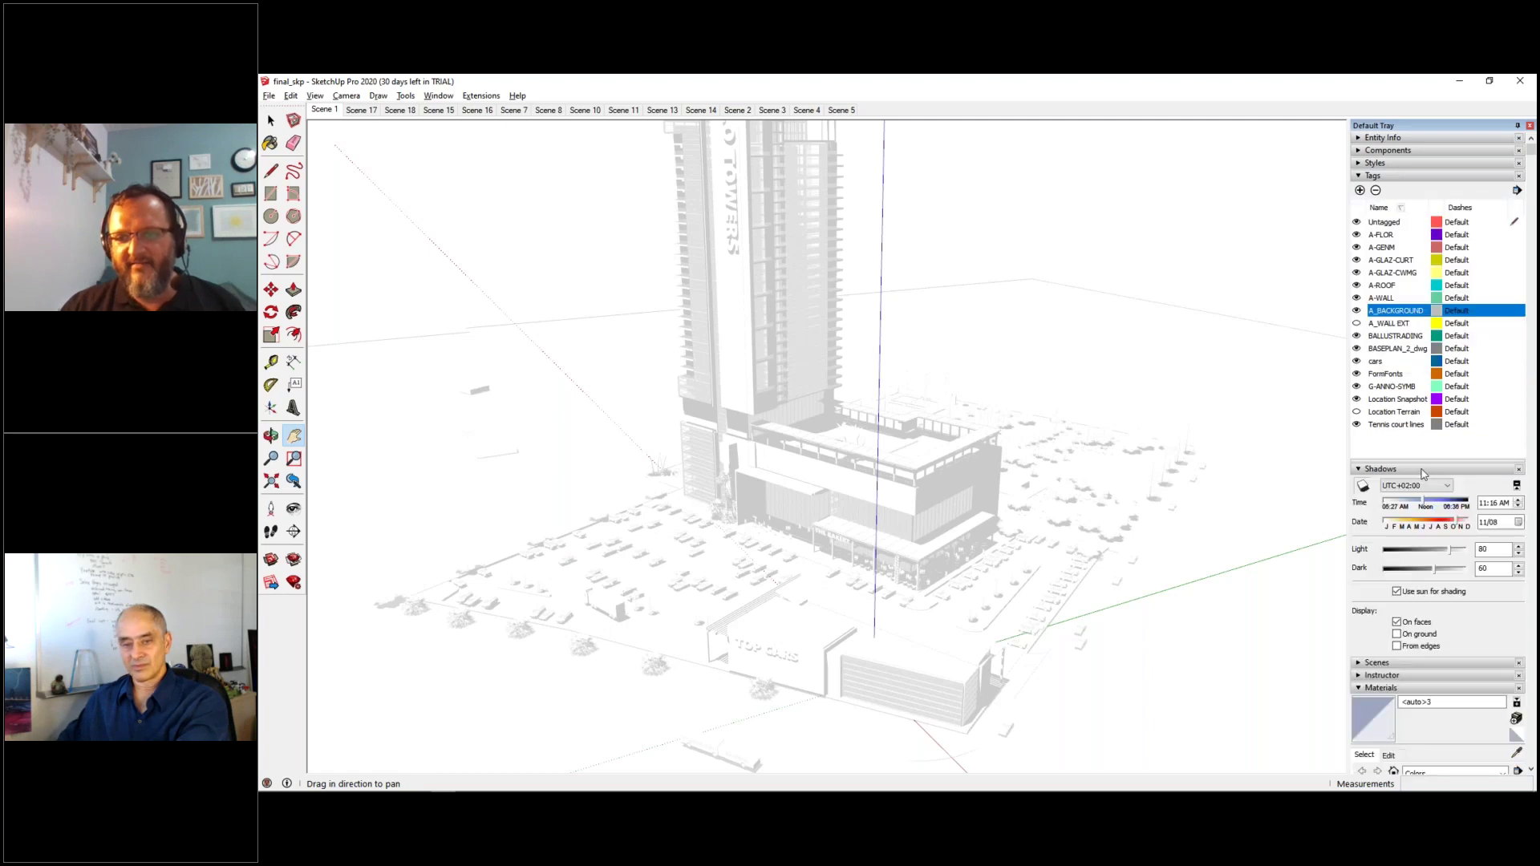
{"action": "left_click_drag", "start_coordinate": [1424, 569], "coordinate": [1409, 569]}
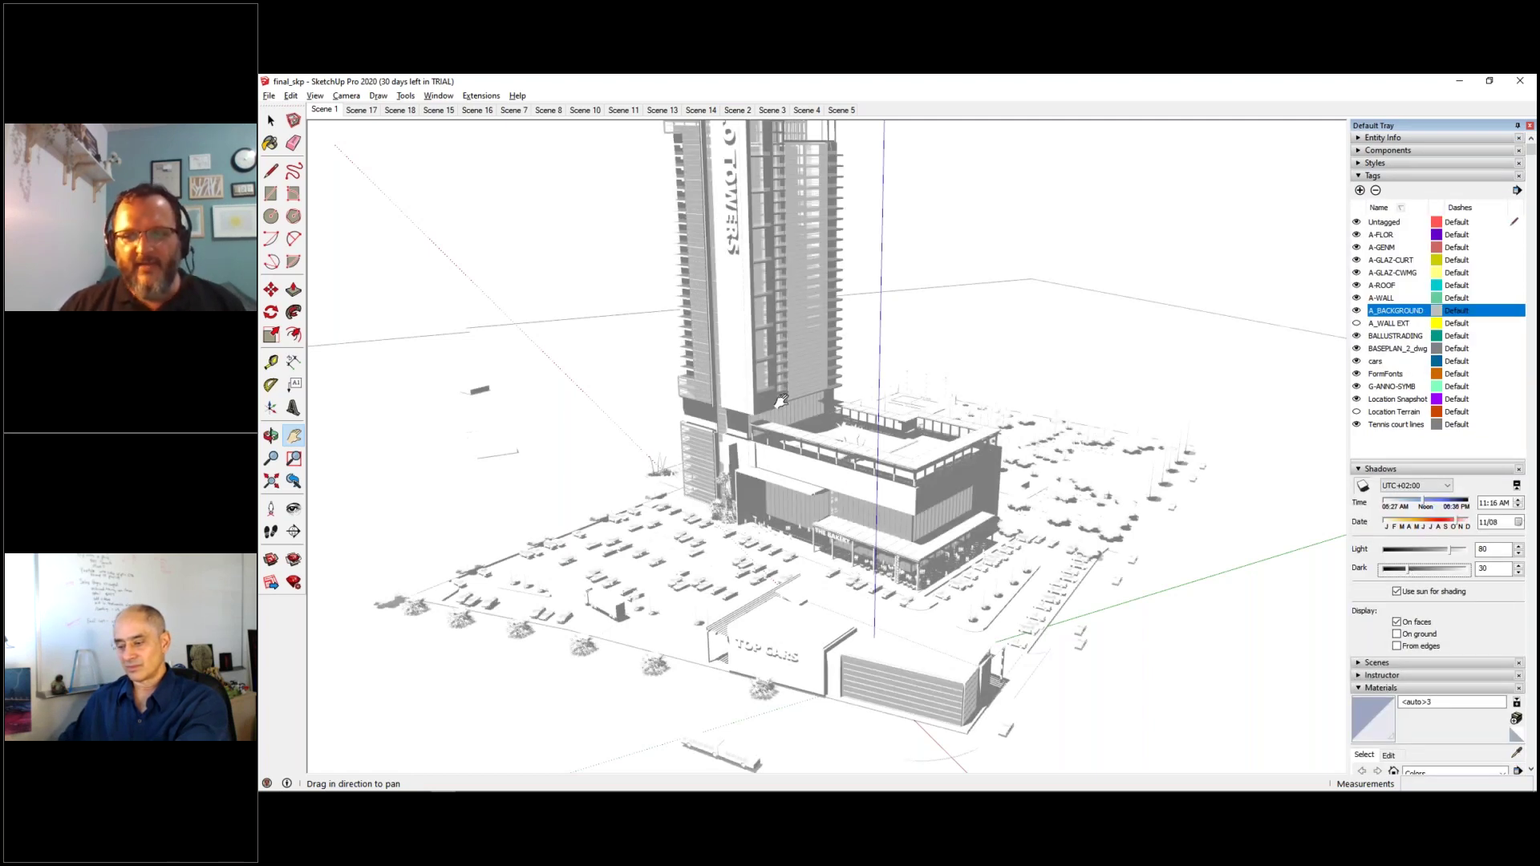
- Try shadow times of 12:27 PM and 01:51 PM, and set the time to 08:41 AM
{"action": "left_click", "coordinate": [1430, 503]}
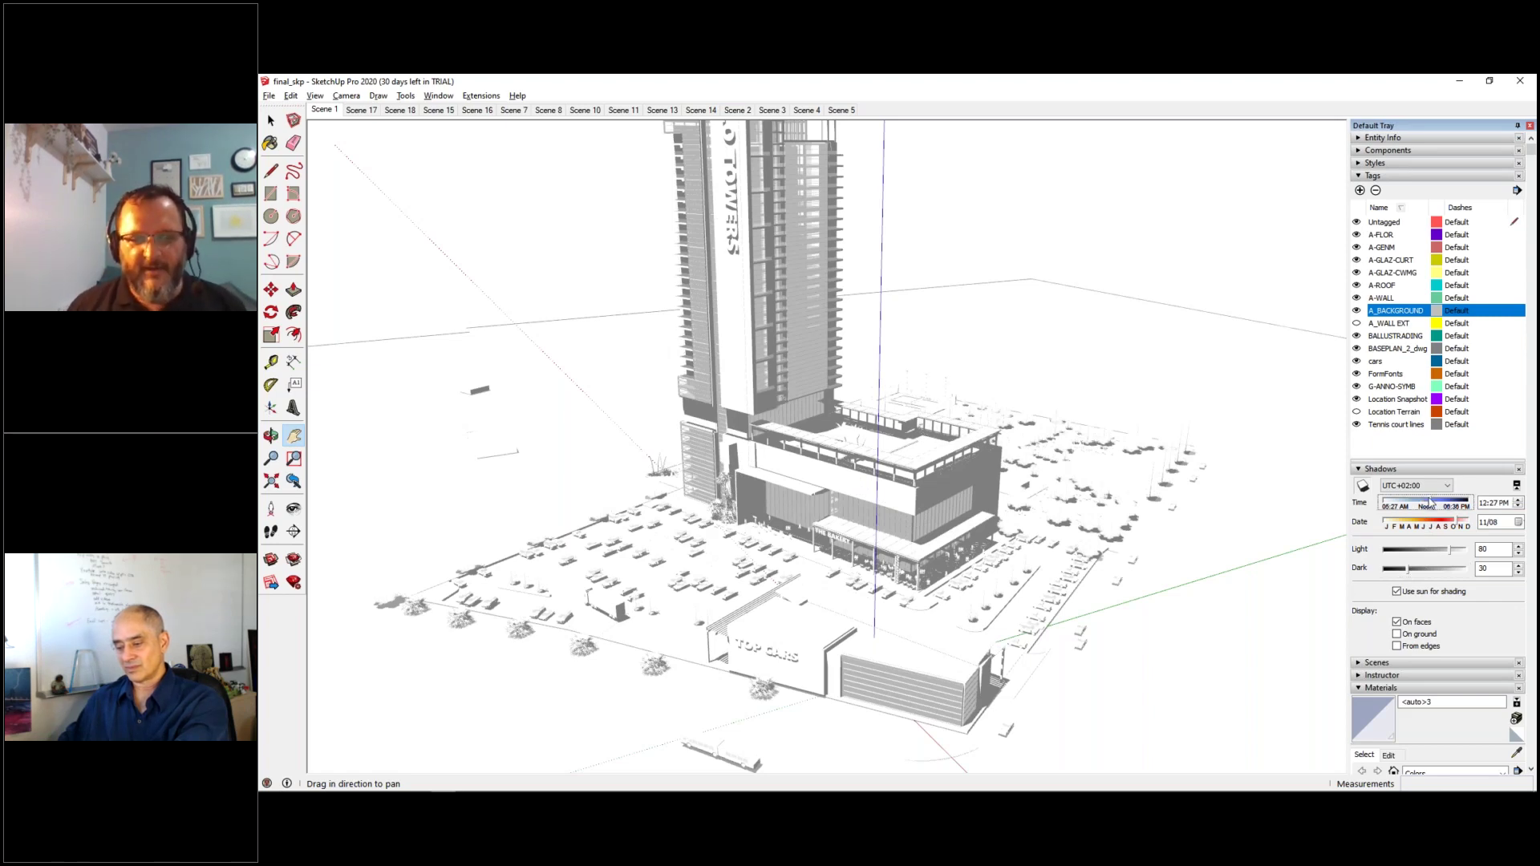
{"action": "left_click_drag", "start_coordinate": [1430, 503], "coordinate": [1438, 503]}
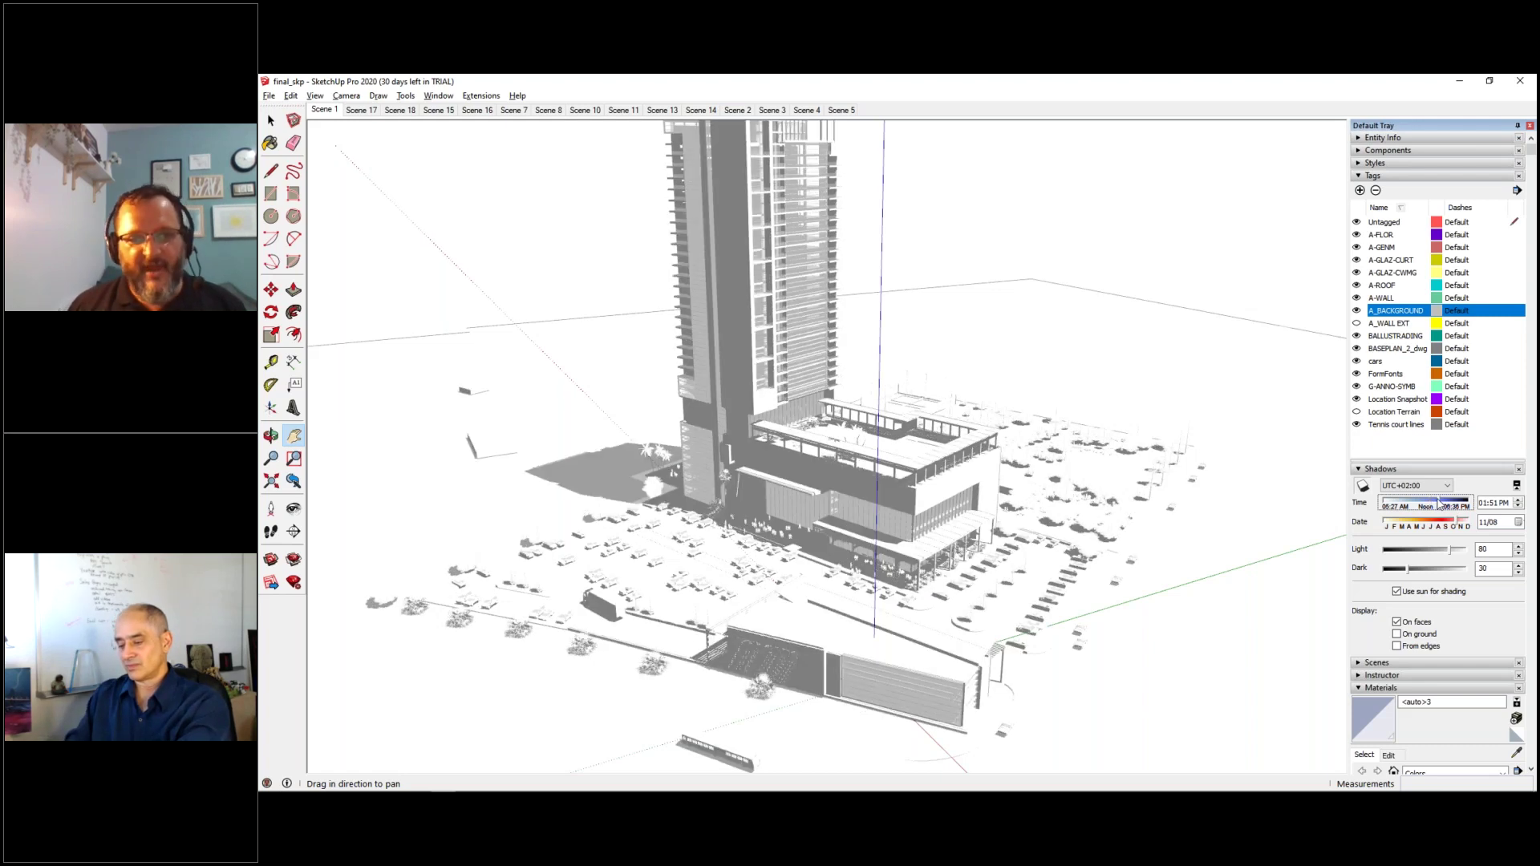
{"action": "left_click_drag", "start_coordinate": [1439, 503], "coordinate": [1431, 504]}
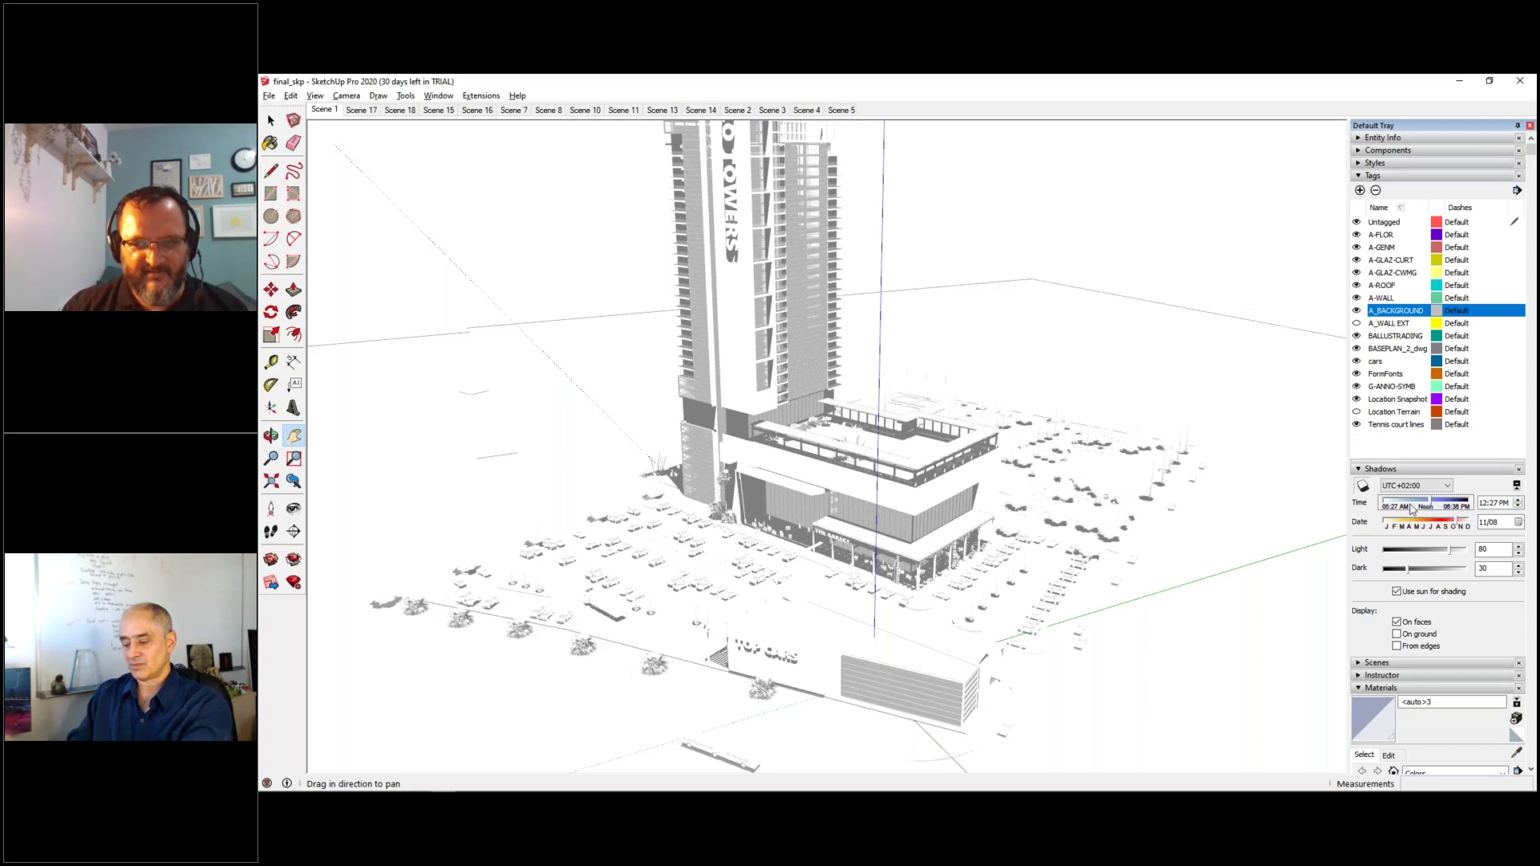
{"action": "left_click", "coordinate": [1406, 503]}
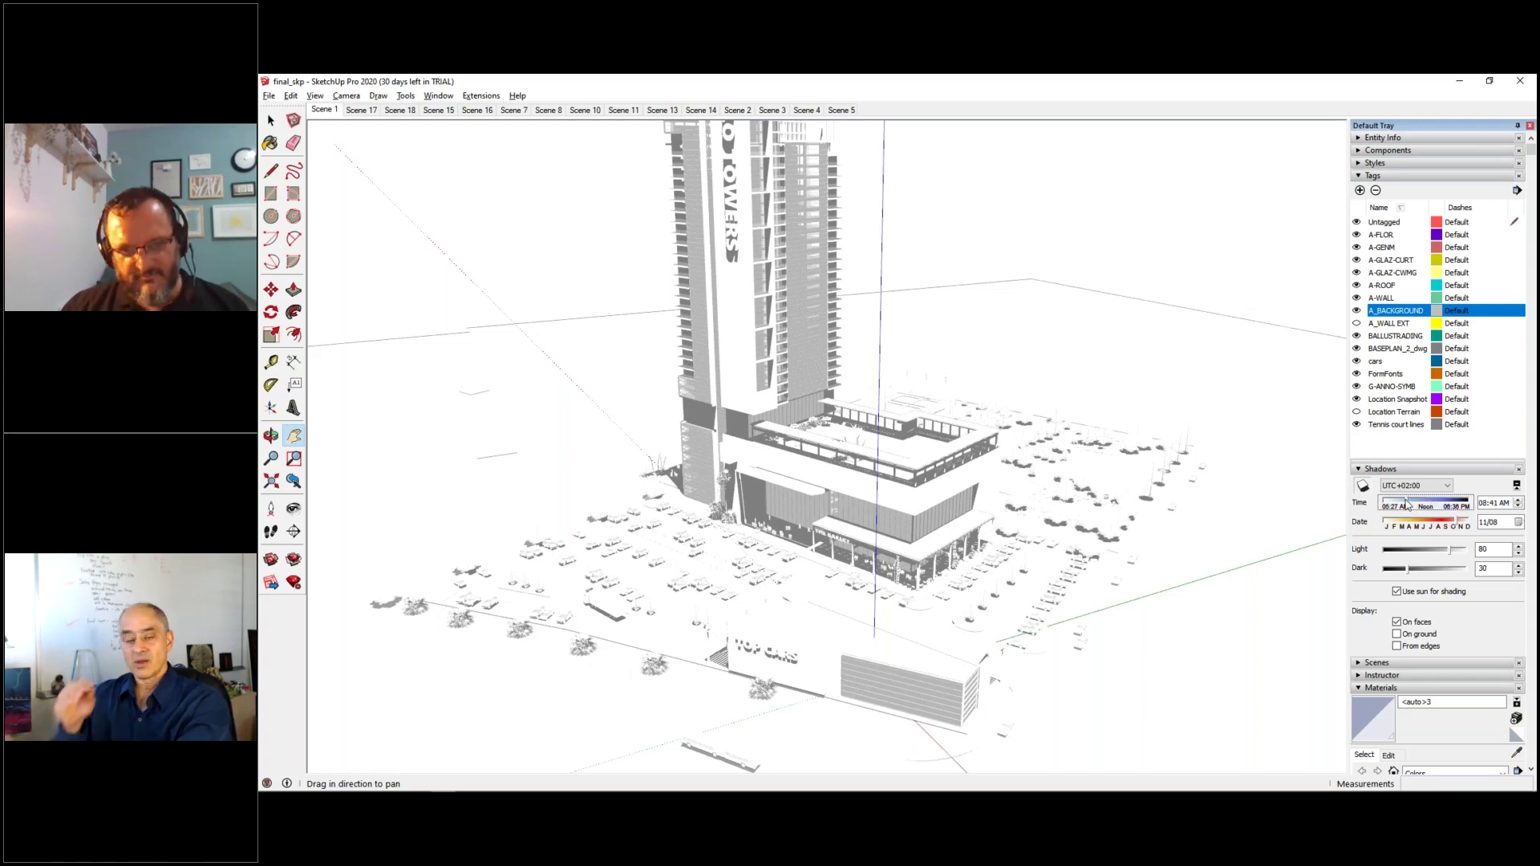
- Set the shadow Dark value to 38 and the Light value to 50
{"action": "left_click_drag", "start_coordinate": [1409, 568], "coordinate": [1421, 565]}
{"action": "left_click", "coordinate": [1423, 551]}
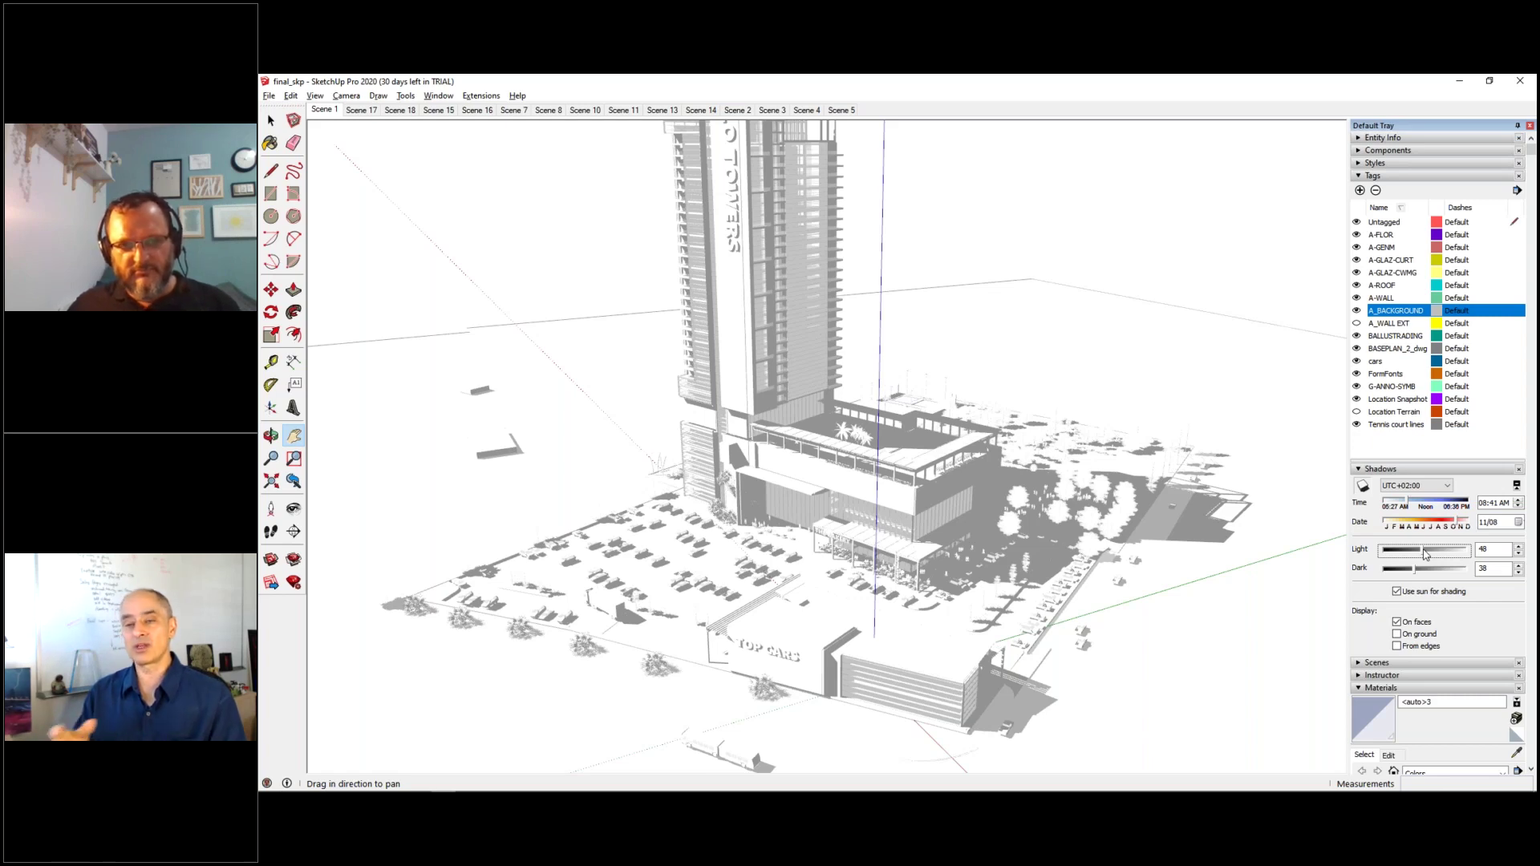
{"action": "left_click_drag", "start_coordinate": [1426, 553], "coordinate": [1429, 554]}
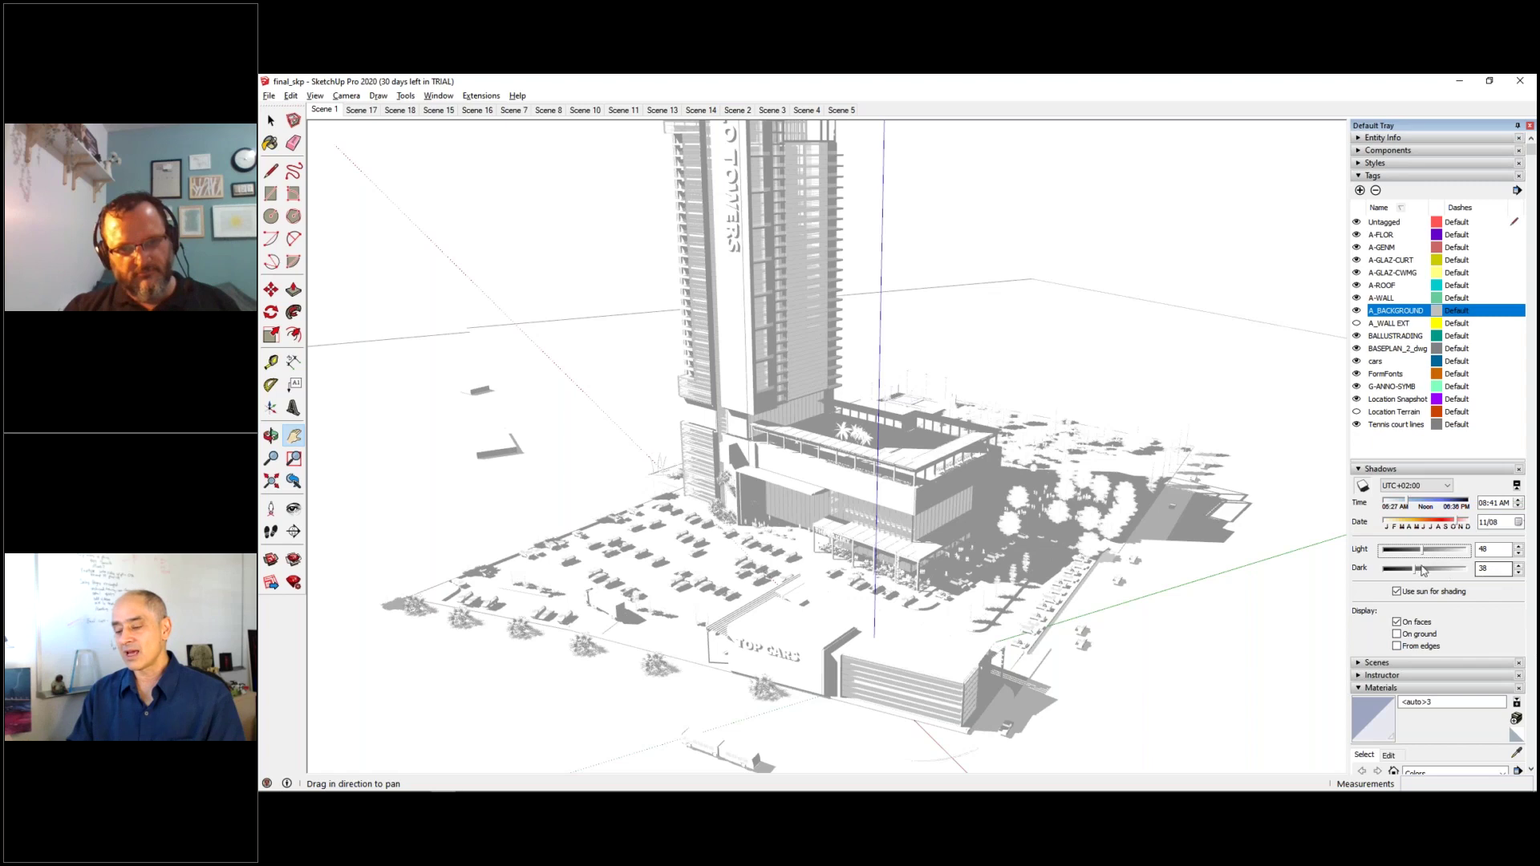
{"action": "middle_click_drag", "start_coordinate": [939, 630], "coordinate": [896, 591]}
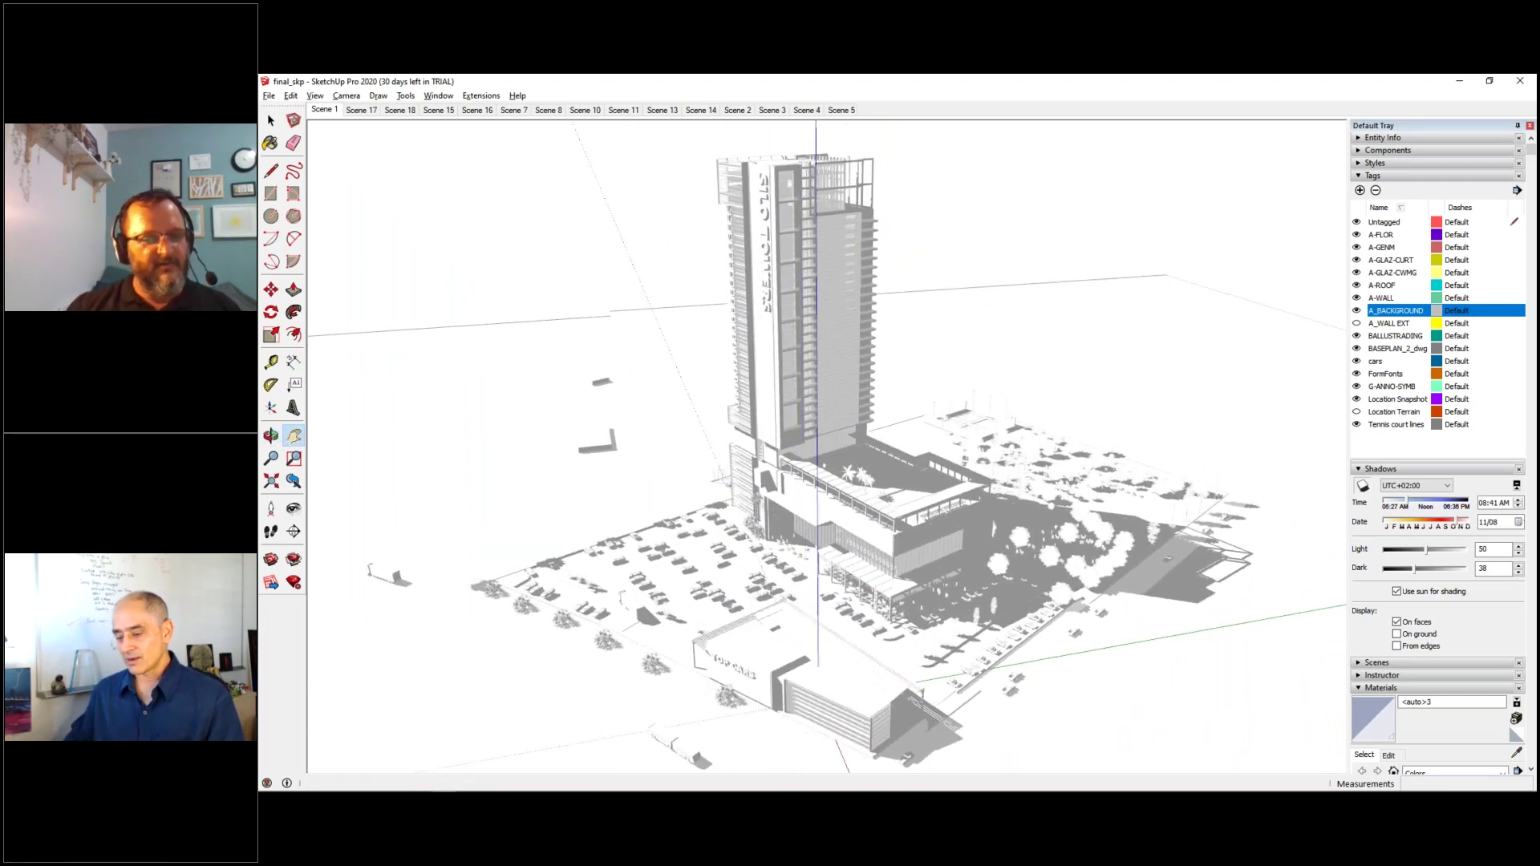
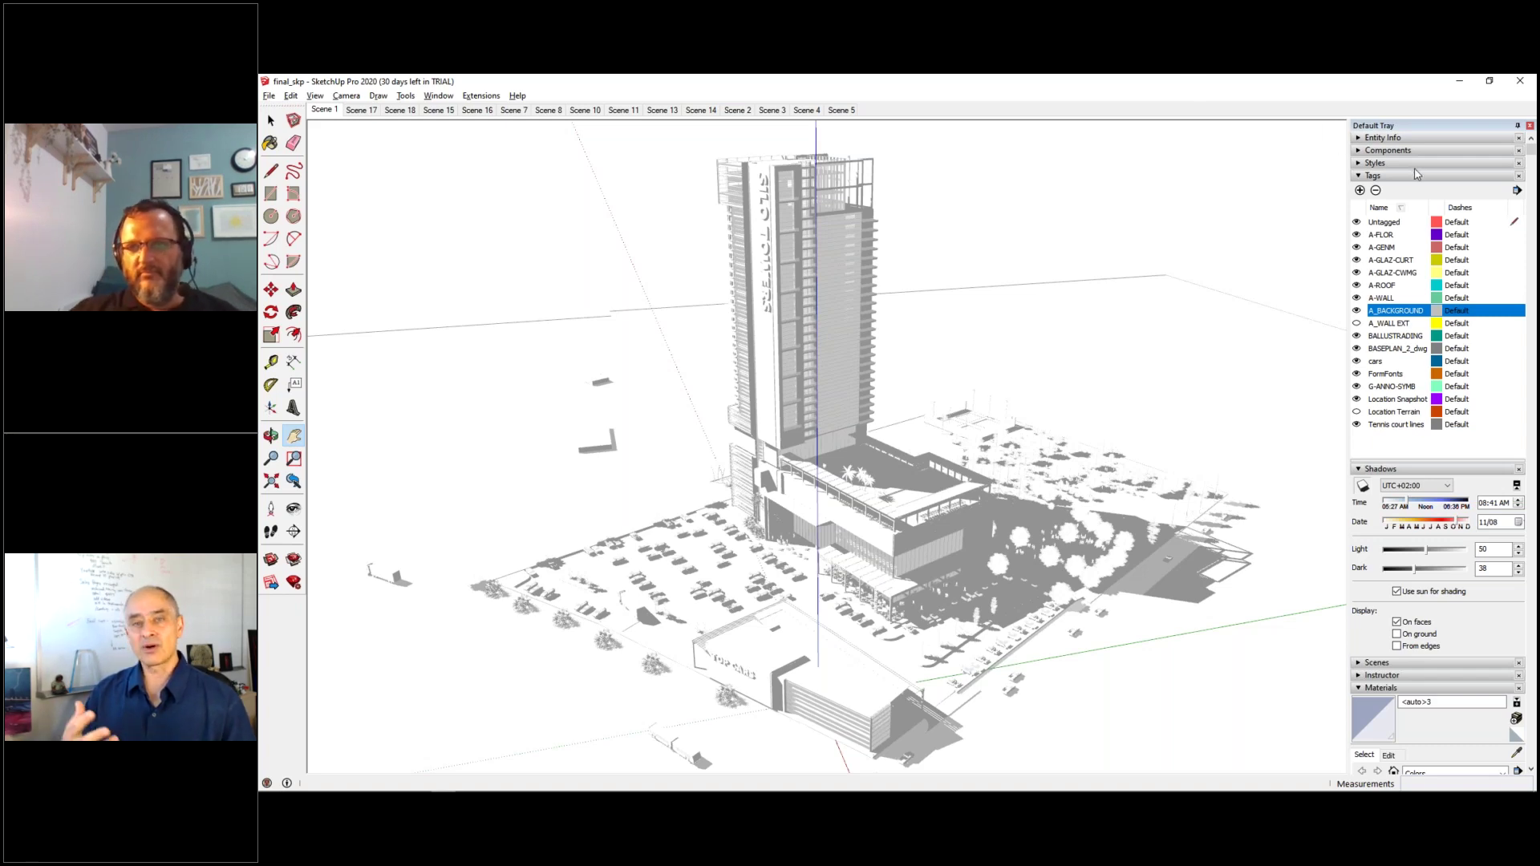
- Turn edges on in the HiddenLine18 style
{"action": "left_click", "coordinate": [1417, 164]}
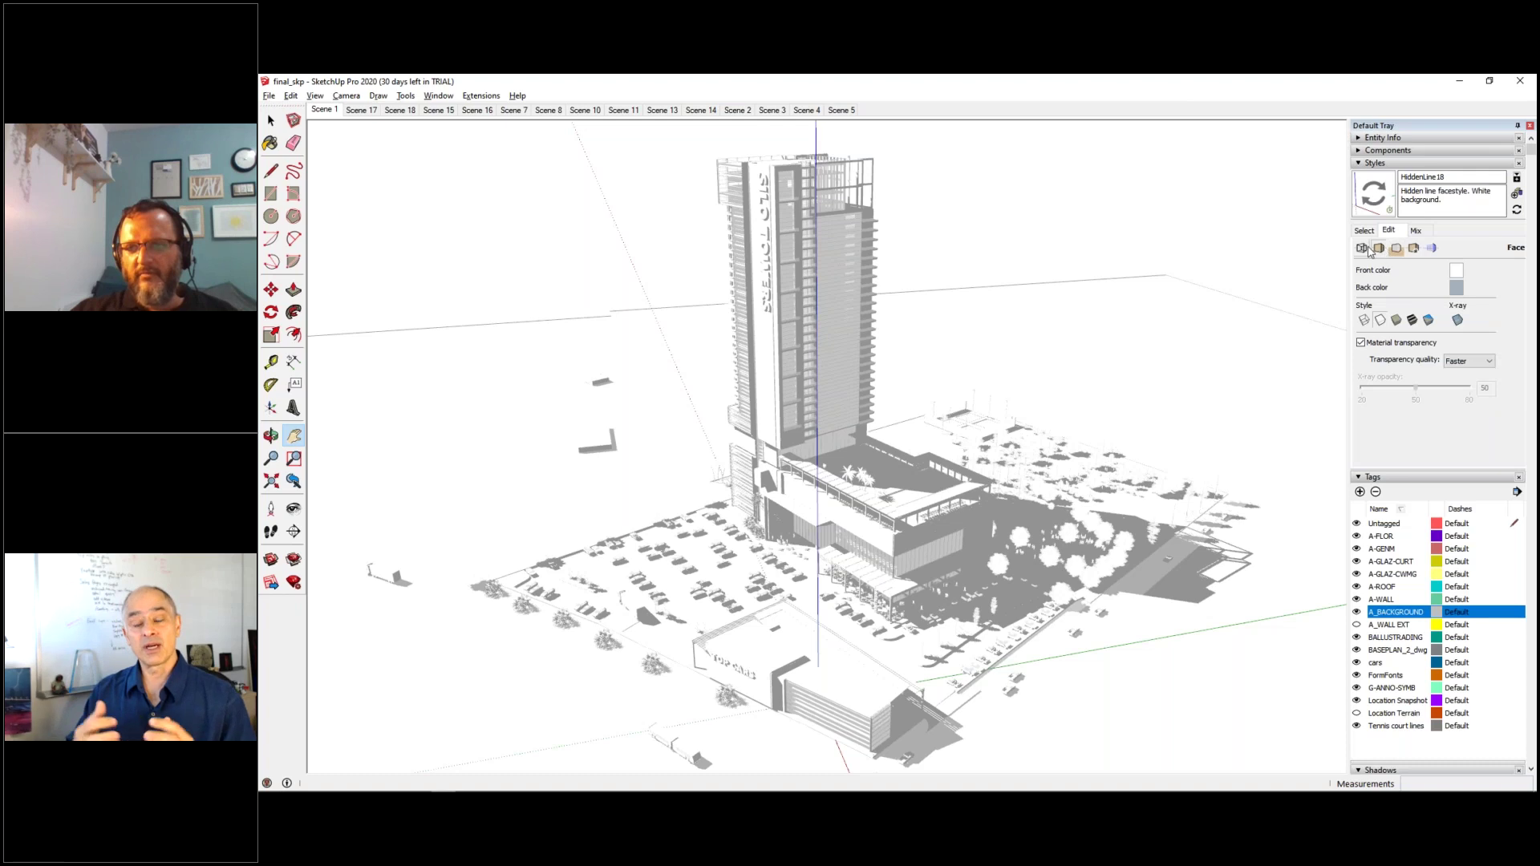
{"action": "left_click", "coordinate": [1363, 248]}
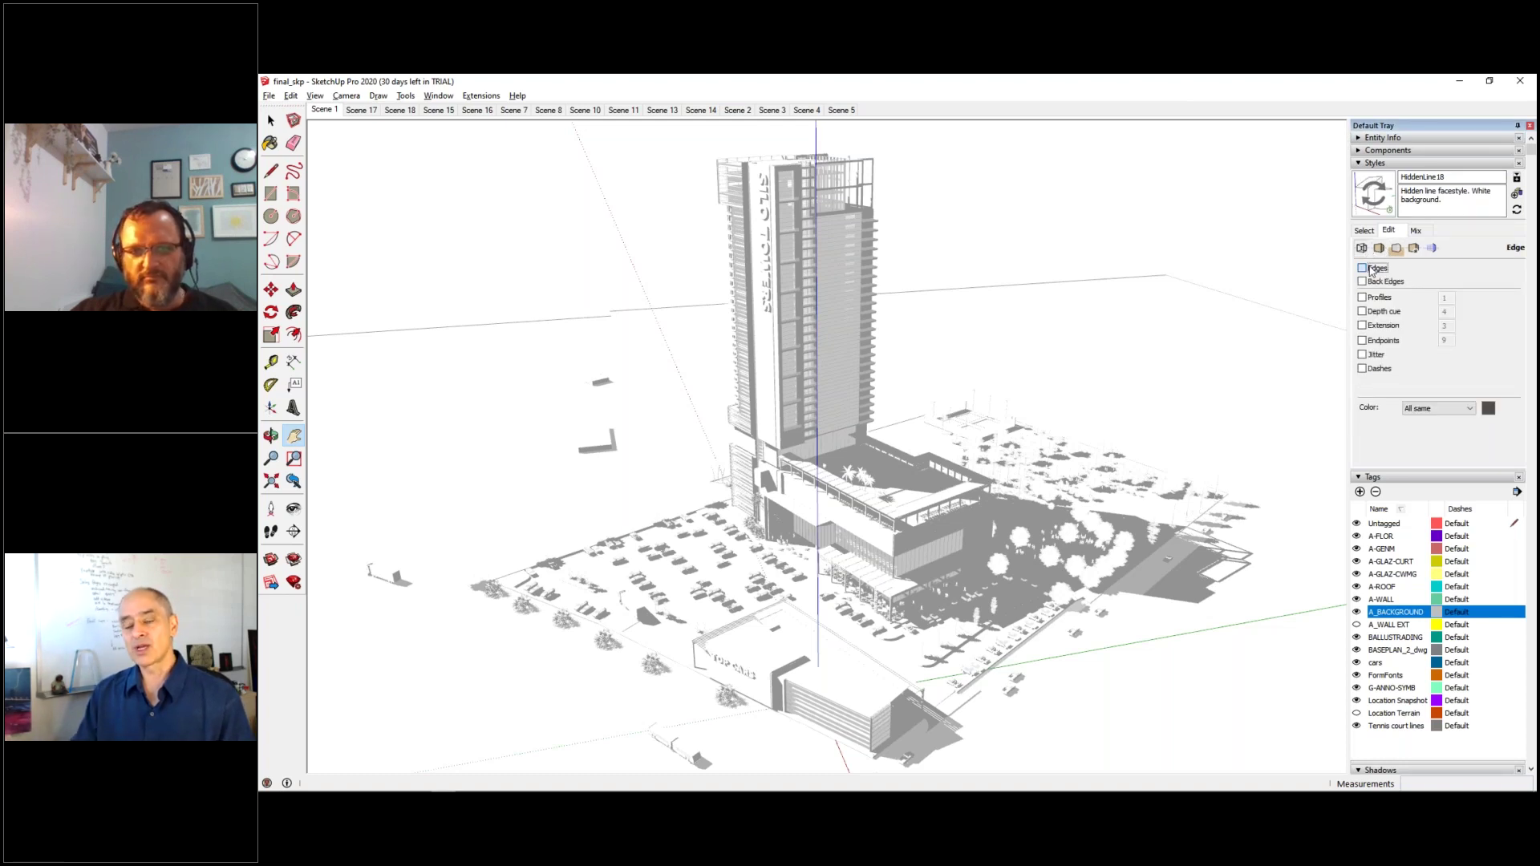
{"action": "left_click", "coordinate": [1362, 268]}
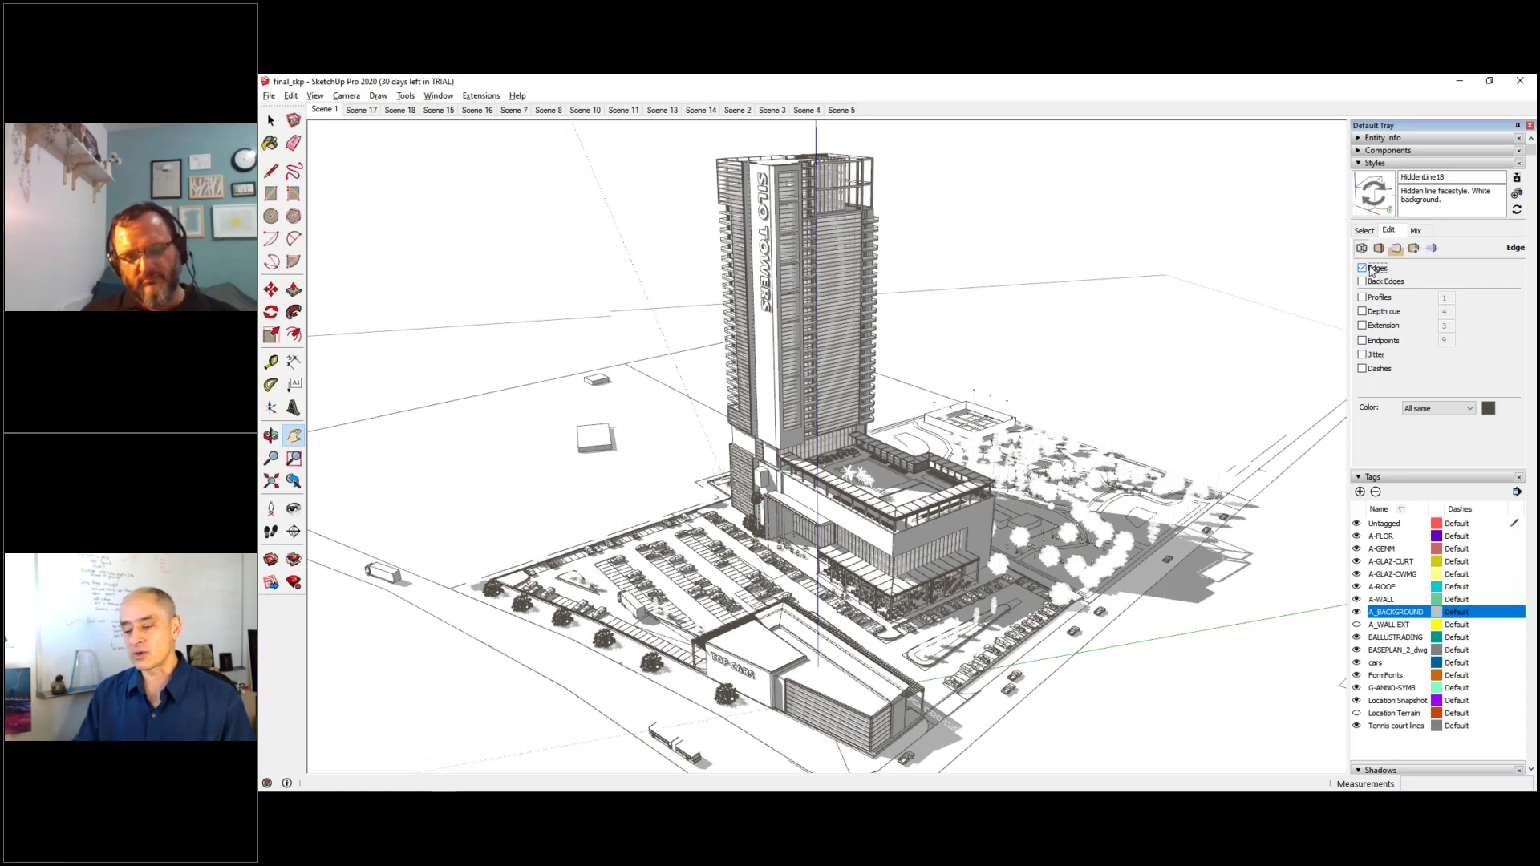
- Examine the whole tower, podium and site with edges and shadows from several angles
{"action": "middle_click_drag", "start_coordinate": [1000, 450], "coordinate": [1024, 446]}
{"action": "scroll", "coordinate": [1024, 446], "scroll_direction": "down", "scroll_amount": 8}
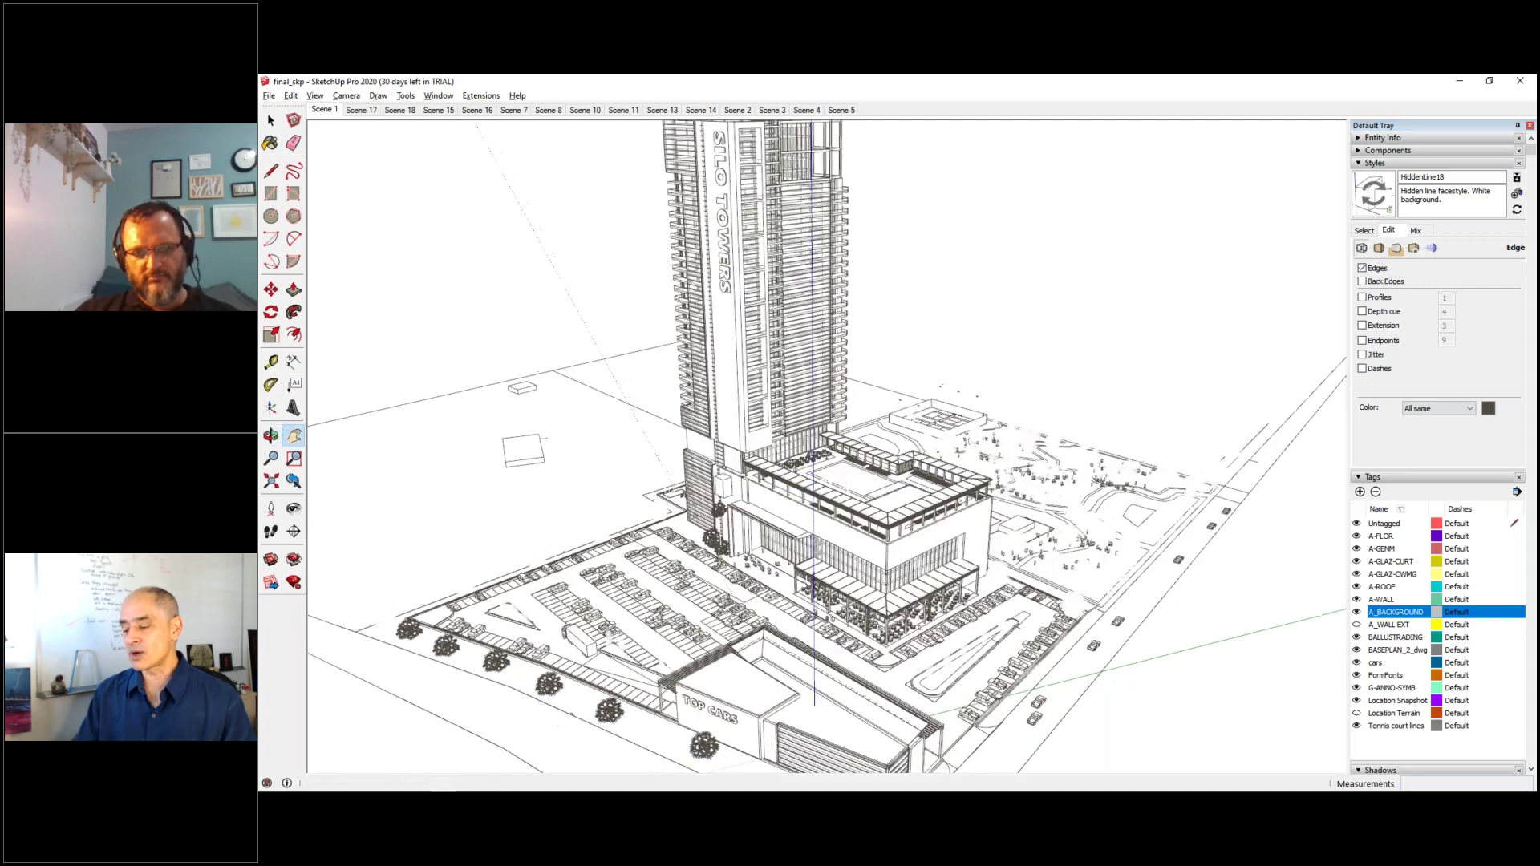
{"action": "scroll", "coordinate": [997, 451], "scroll_direction": "up", "scroll_amount": 3}
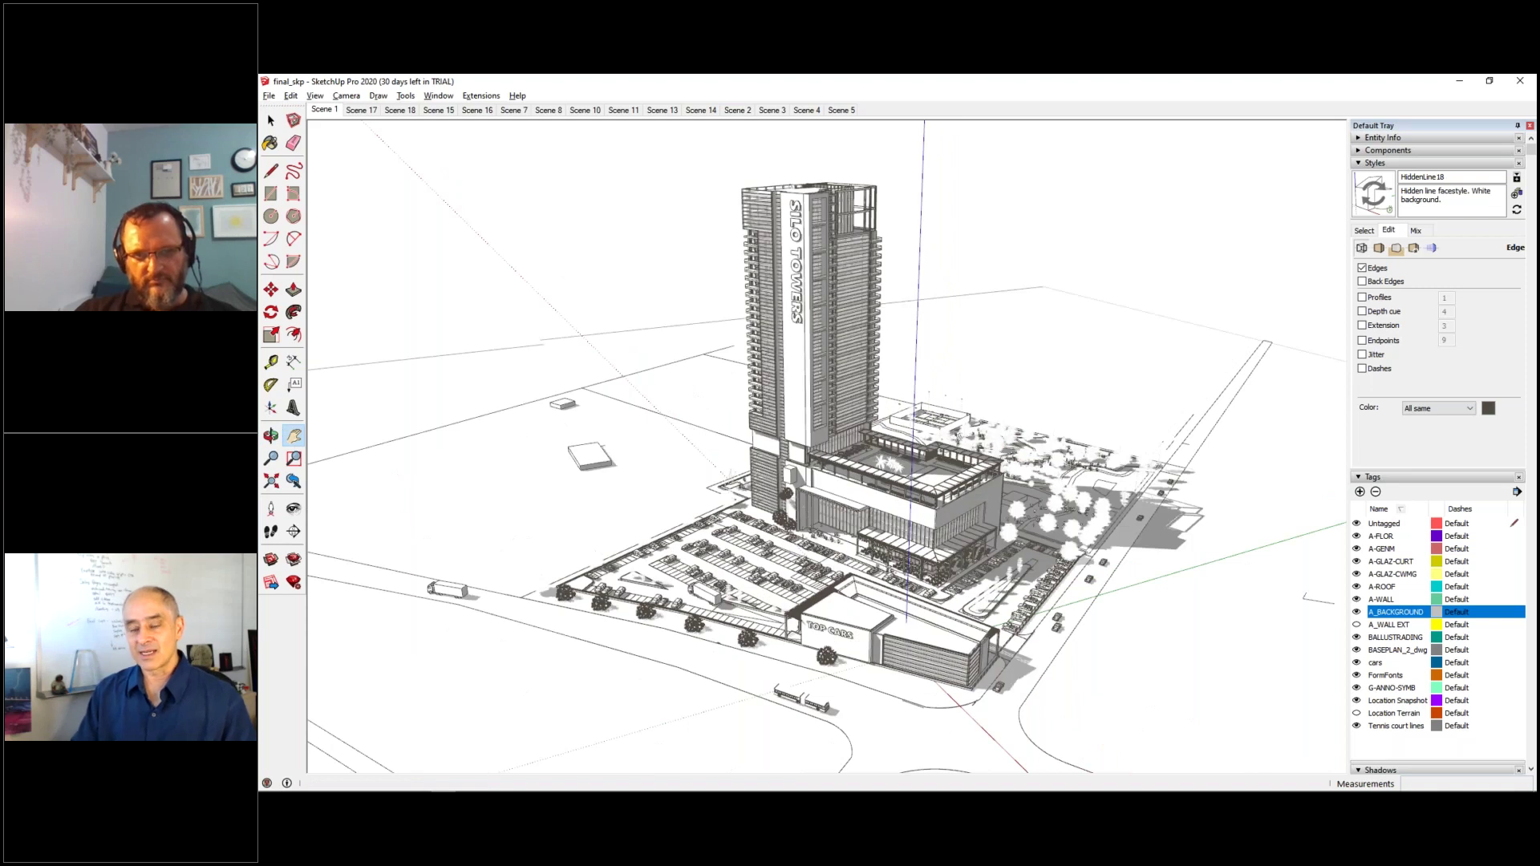
{"action": "scroll", "coordinate": [1043, 442], "scroll_direction": "up", "scroll_amount": 2}
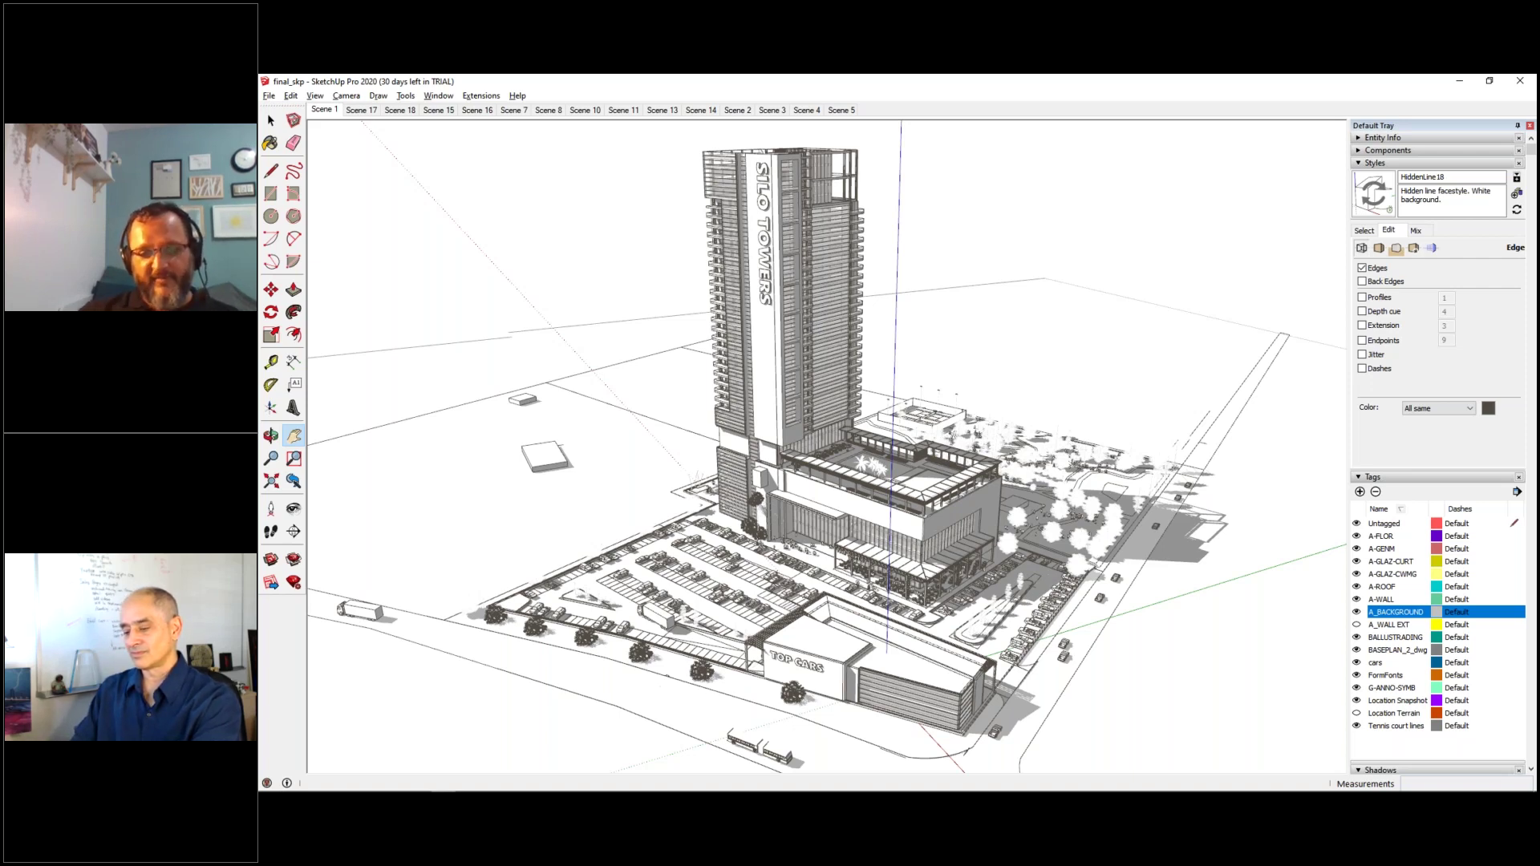
{"action": "middle_click_drag", "start_coordinate": [1083, 417], "coordinate": [1191, 421]}
{"action": "scroll", "coordinate": [1195, 423], "scroll_direction": "up", "scroll_amount": 3}
{"action": "middle_click_drag", "start_coordinate": [882, 437], "coordinate": [924, 429], "text": "shift"}
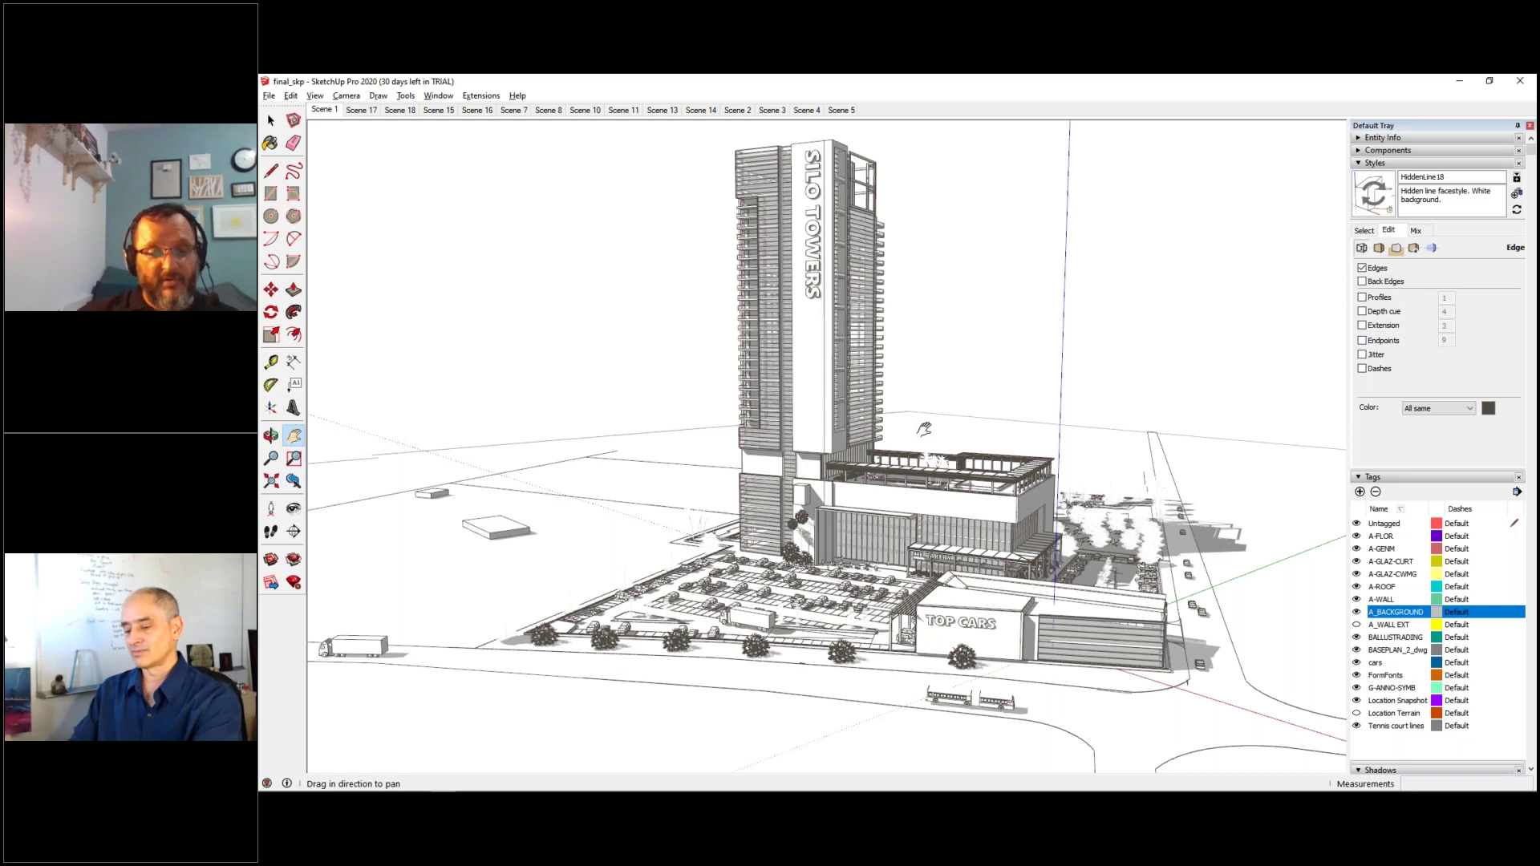
{"action": "middle_click_drag", "start_coordinate": [1081, 486], "coordinate": [933, 528]}
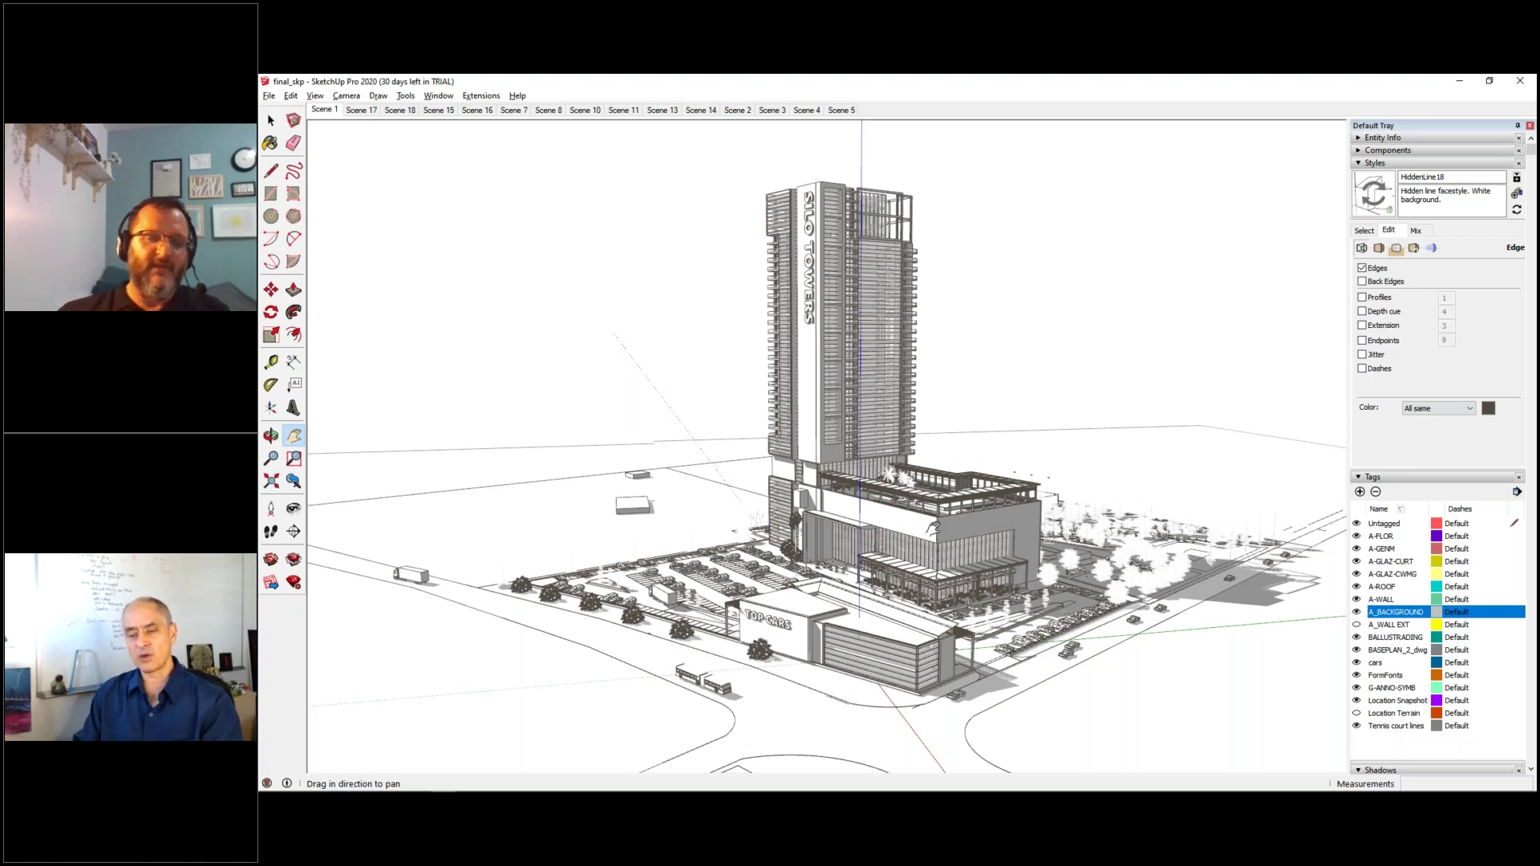
- Examine the furnished restaurant interior behind the podium's ground-floor glazing, and move back outside to The Bakery sign
{"action": "scroll", "coordinate": [906, 589], "scroll_direction": "up", "scroll_amount": 8}
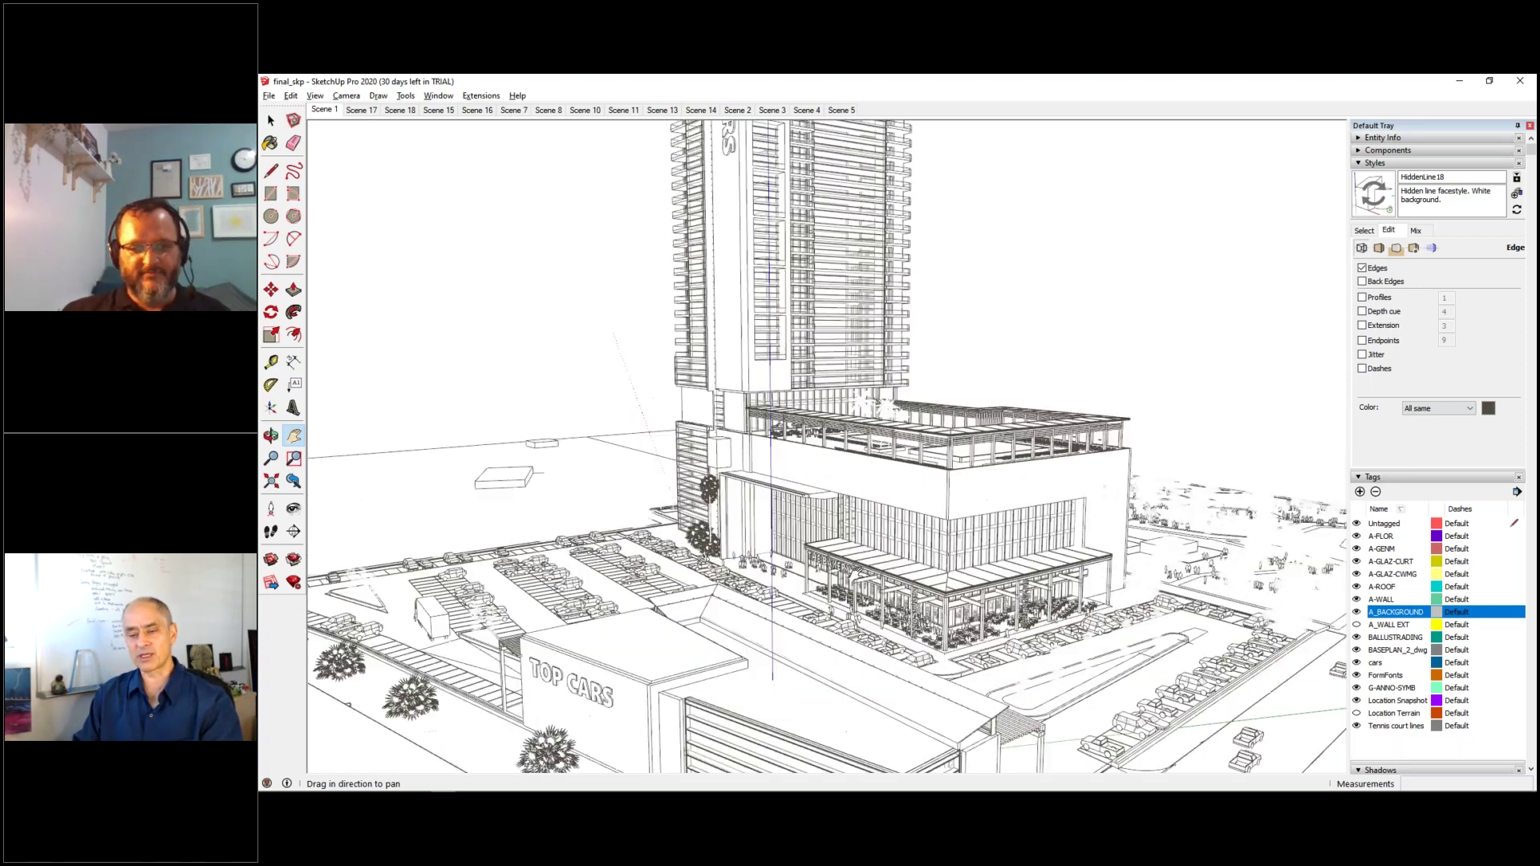
{"action": "scroll", "coordinate": [858, 569], "scroll_direction": "up", "scroll_amount": 10}
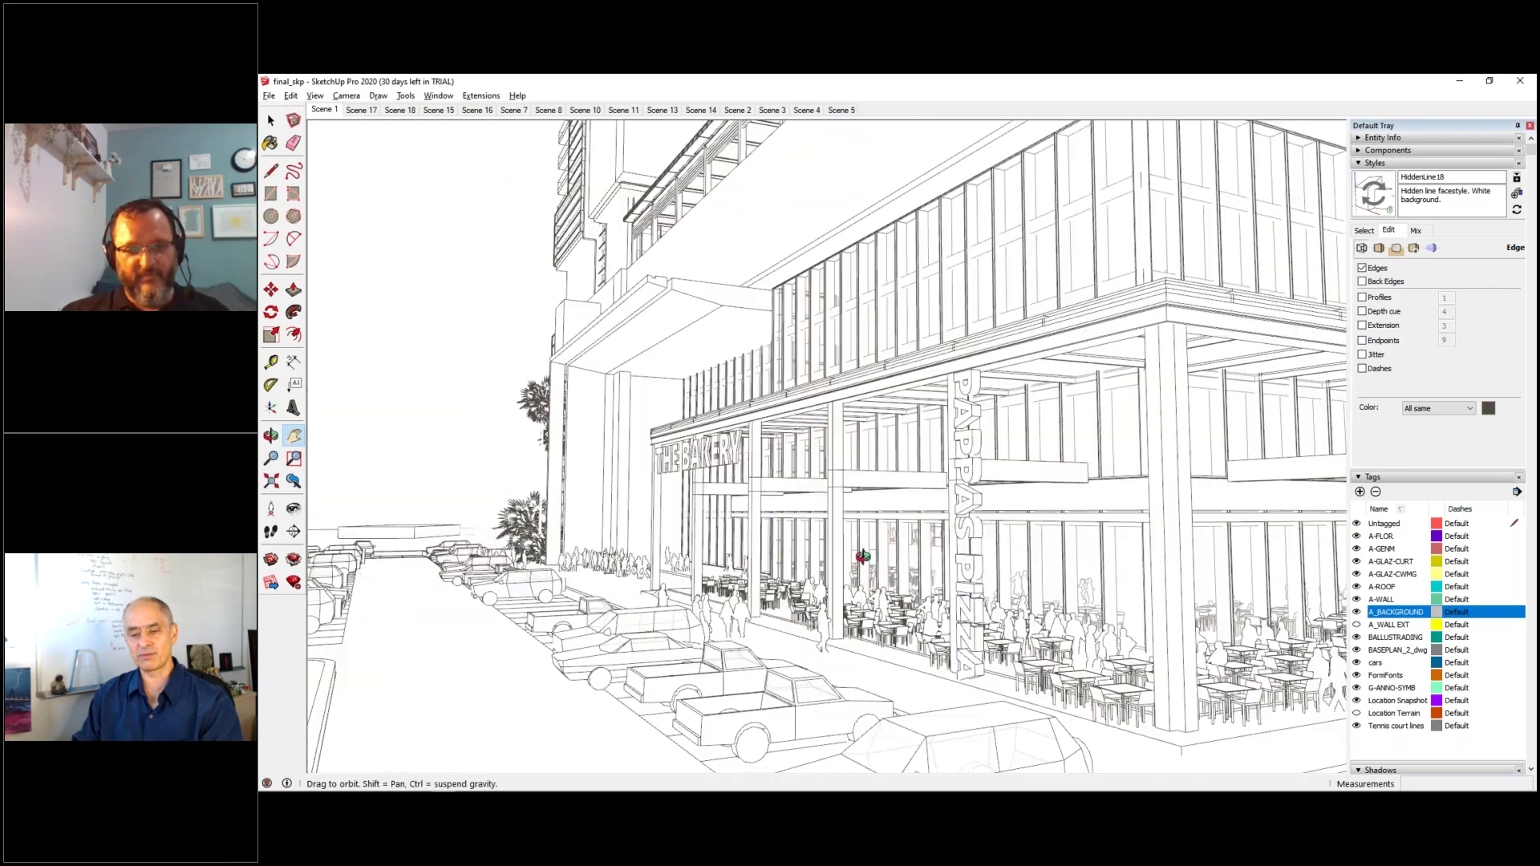
{"action": "scroll", "coordinate": [762, 578], "scroll_direction": "up", "scroll_amount": 10}
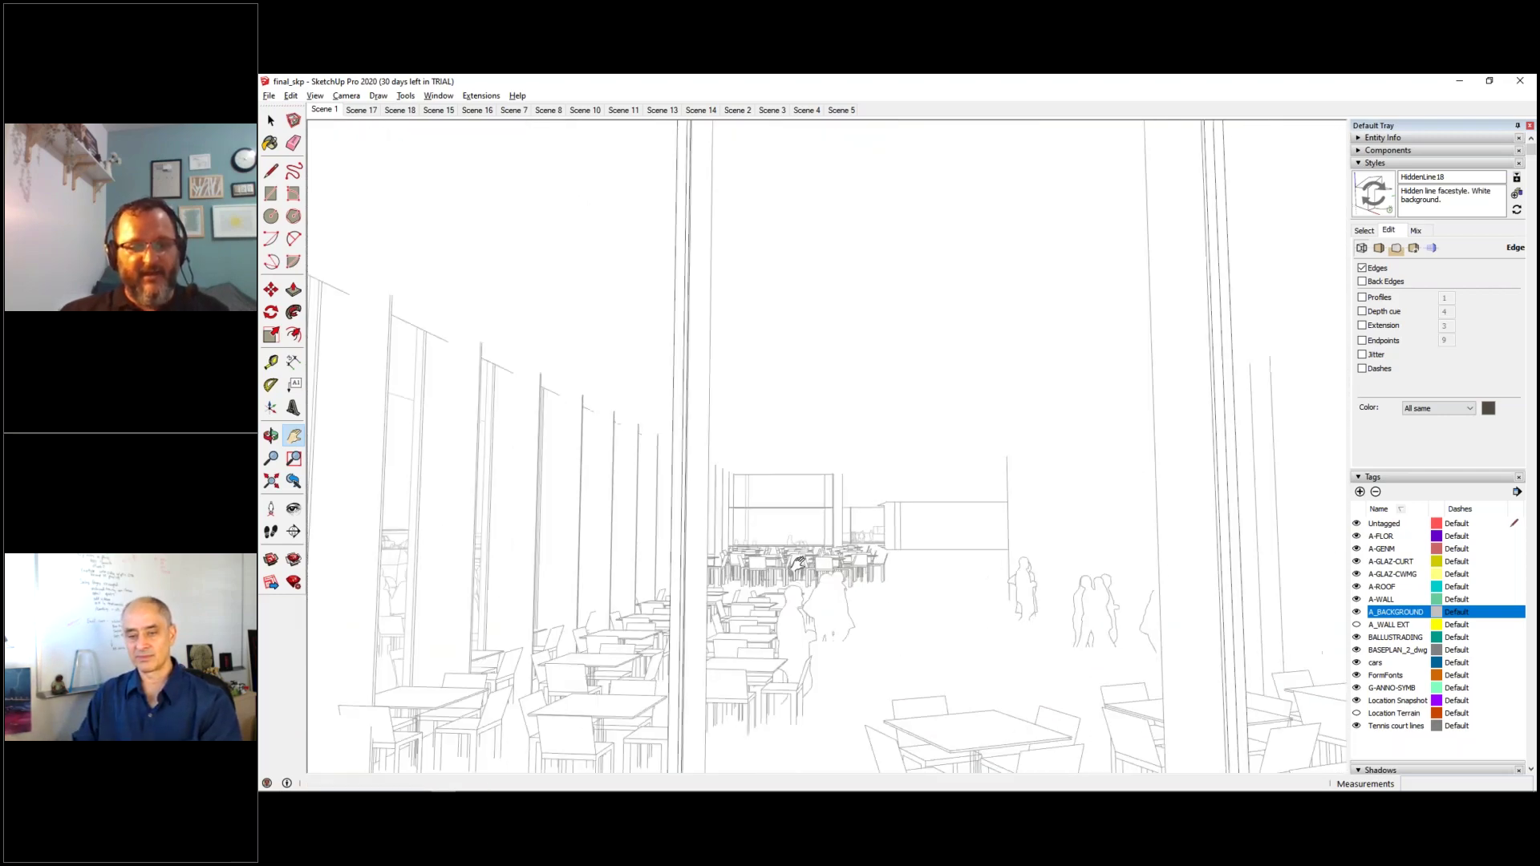
{"action": "scroll", "coordinate": [923, 553], "scroll_direction": "down", "scroll_amount": 3}
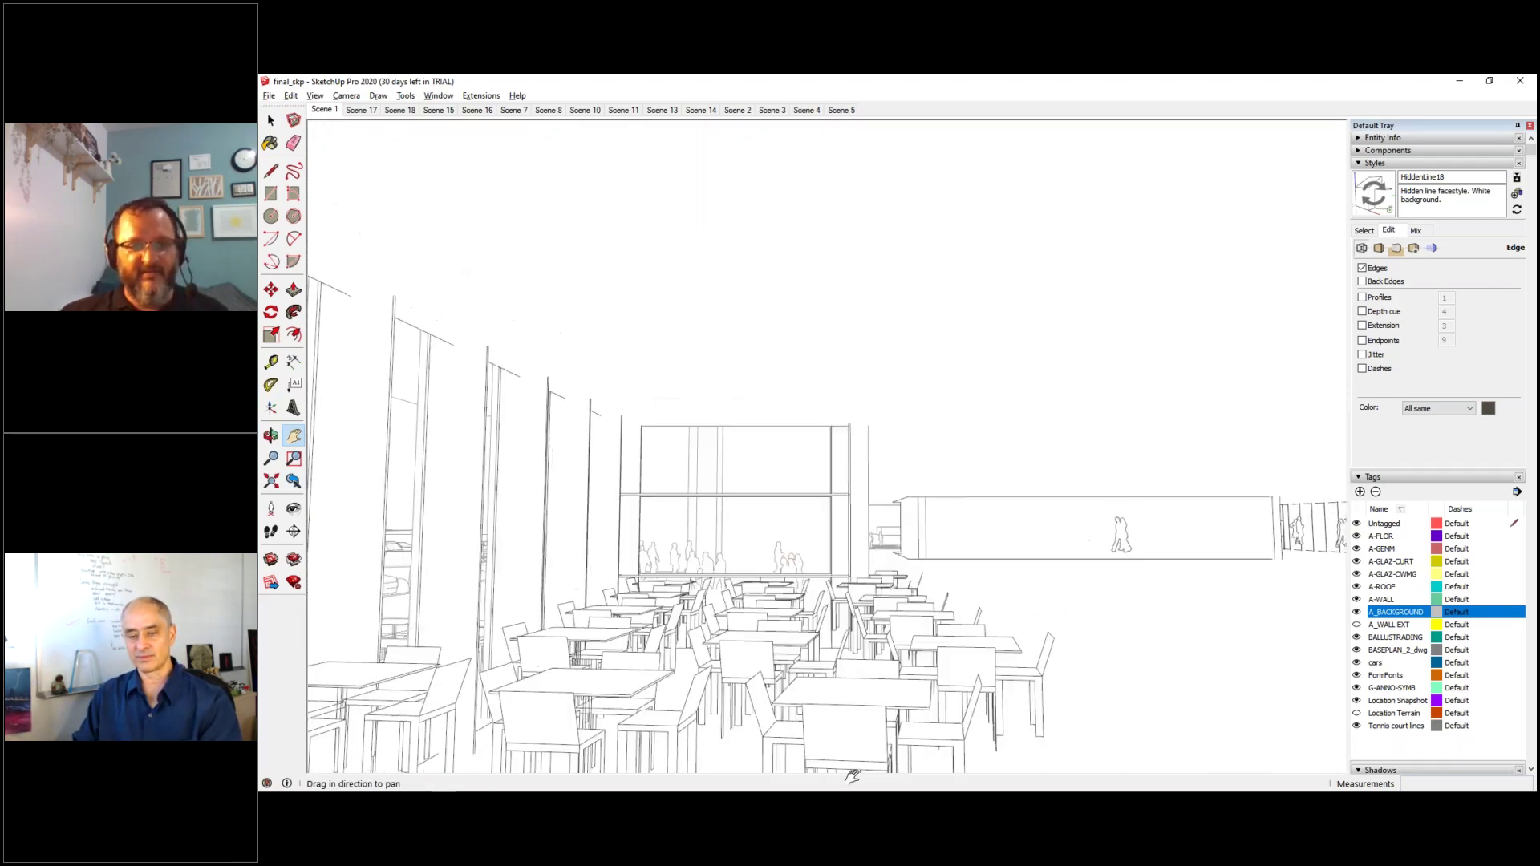
{"action": "key", "text": "o"}
{"action": "scroll", "coordinate": [929, 528], "scroll_direction": "up", "scroll_amount": 5}
{"action": "scroll", "coordinate": [987, 521], "scroll_direction": "down", "scroll_amount": 5}
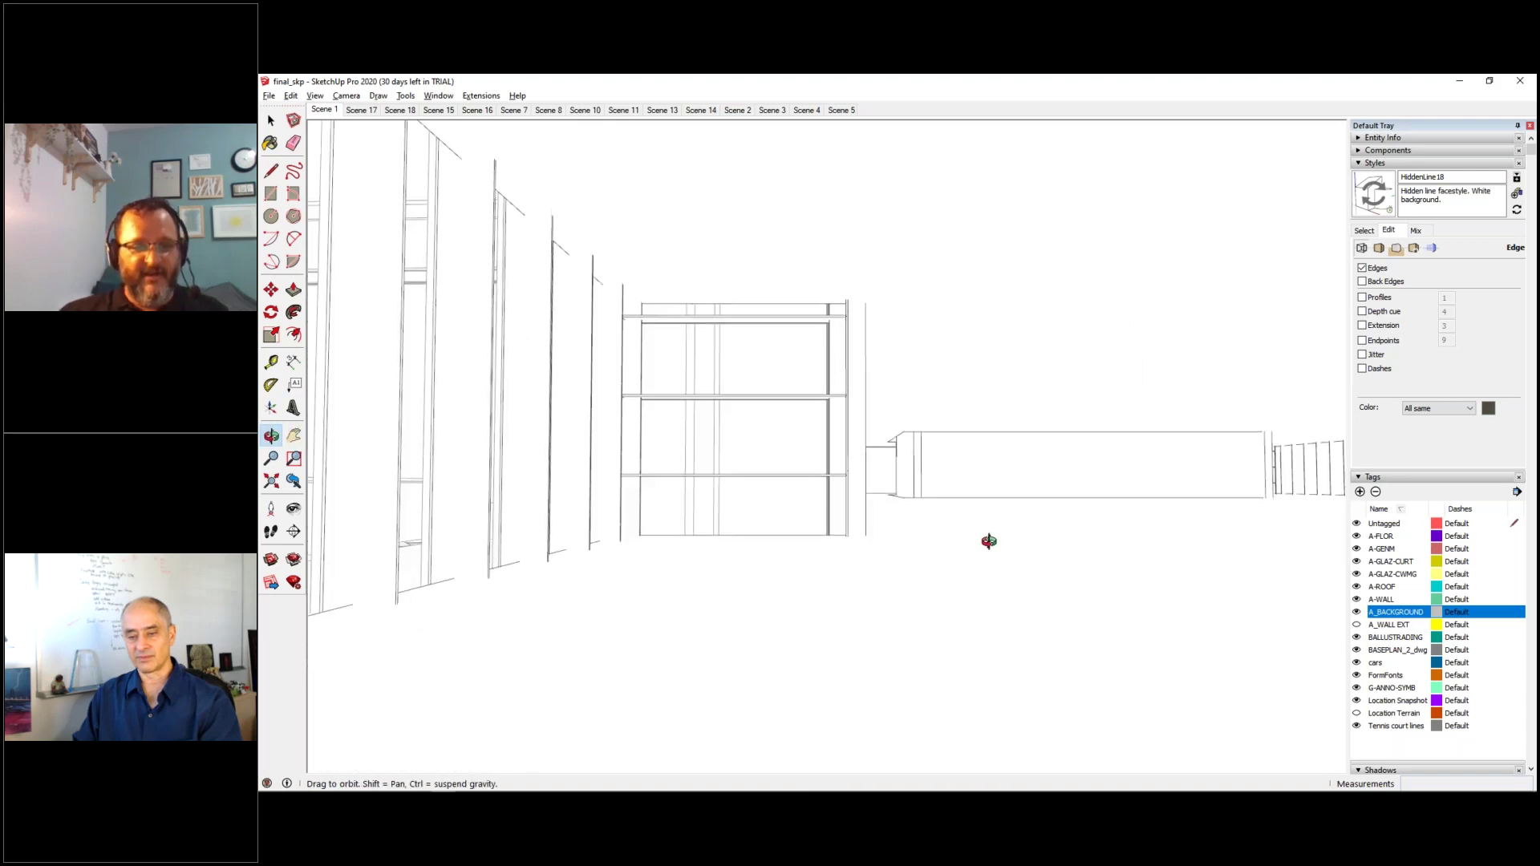
{"action": "scroll", "coordinate": [1005, 549], "scroll_direction": "down", "scroll_amount": 10}
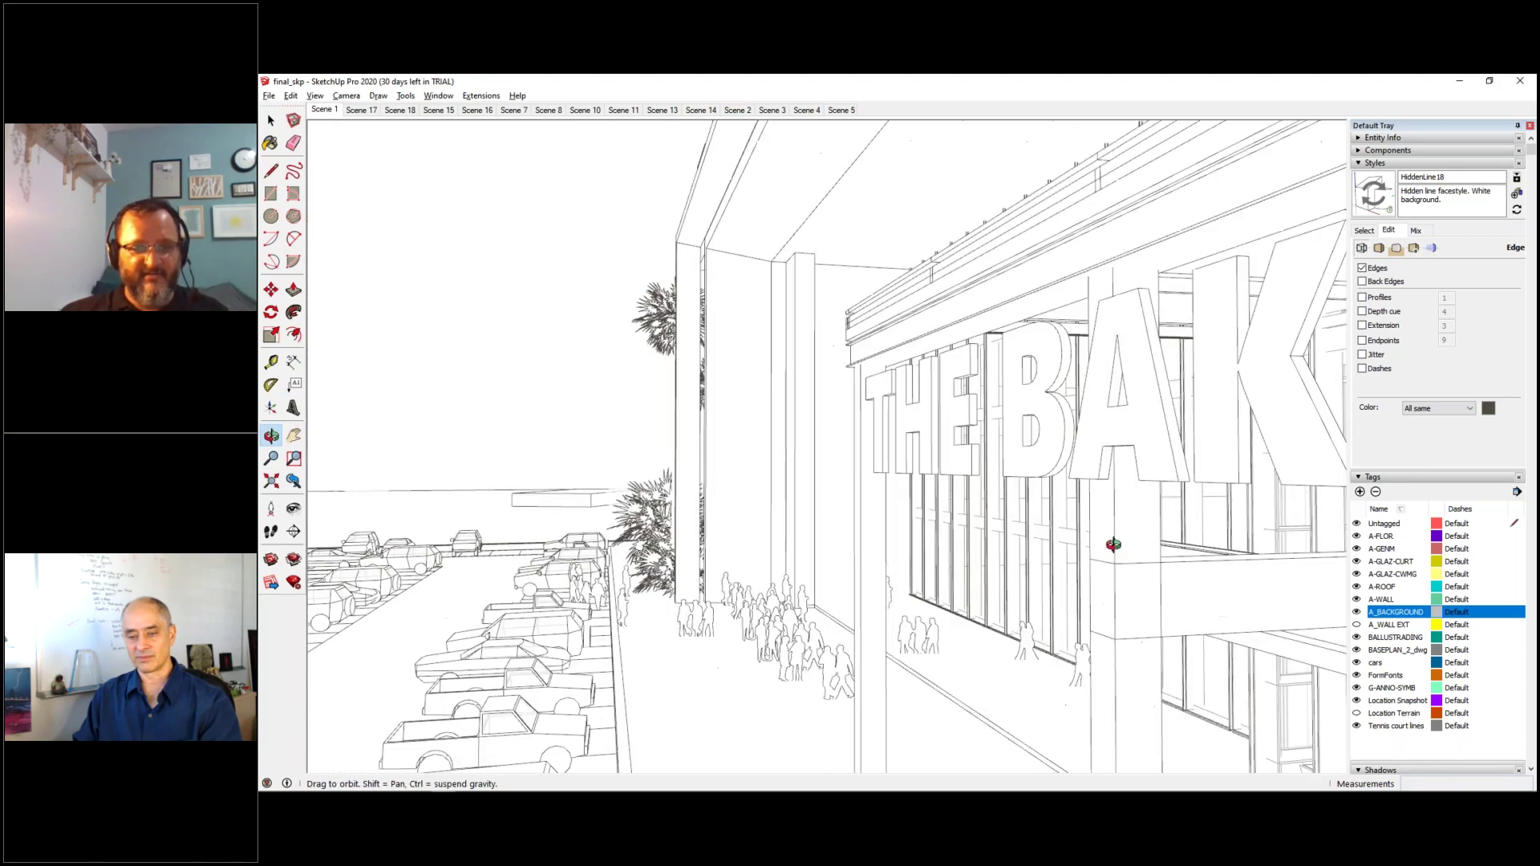
- Examine the covered outdoor seating with its tables and people in front of The Bakery
{"action": "key", "text": "h"}
{"action": "scroll", "coordinate": [413, 425], "scroll_direction": "down", "scroll_amount": 5}
{"action": "mouse_move", "coordinate": [802, 514]}
{"action": "middle_mouse_down"}
{"action": "mouse_move", "coordinate": [650, 433]}
{"action": "mouse_move", "coordinate": [733, 441]}
{"action": "mouse_move", "coordinate": [782, 490]}
{"action": "middle_mouse_up"}
{"action": "scroll", "coordinate": [682, 437], "scroll_direction": "up", "scroll_amount": 3}
{"action": "scroll", "coordinate": [733, 443], "scroll_direction": "up", "scroll_amount": 12}
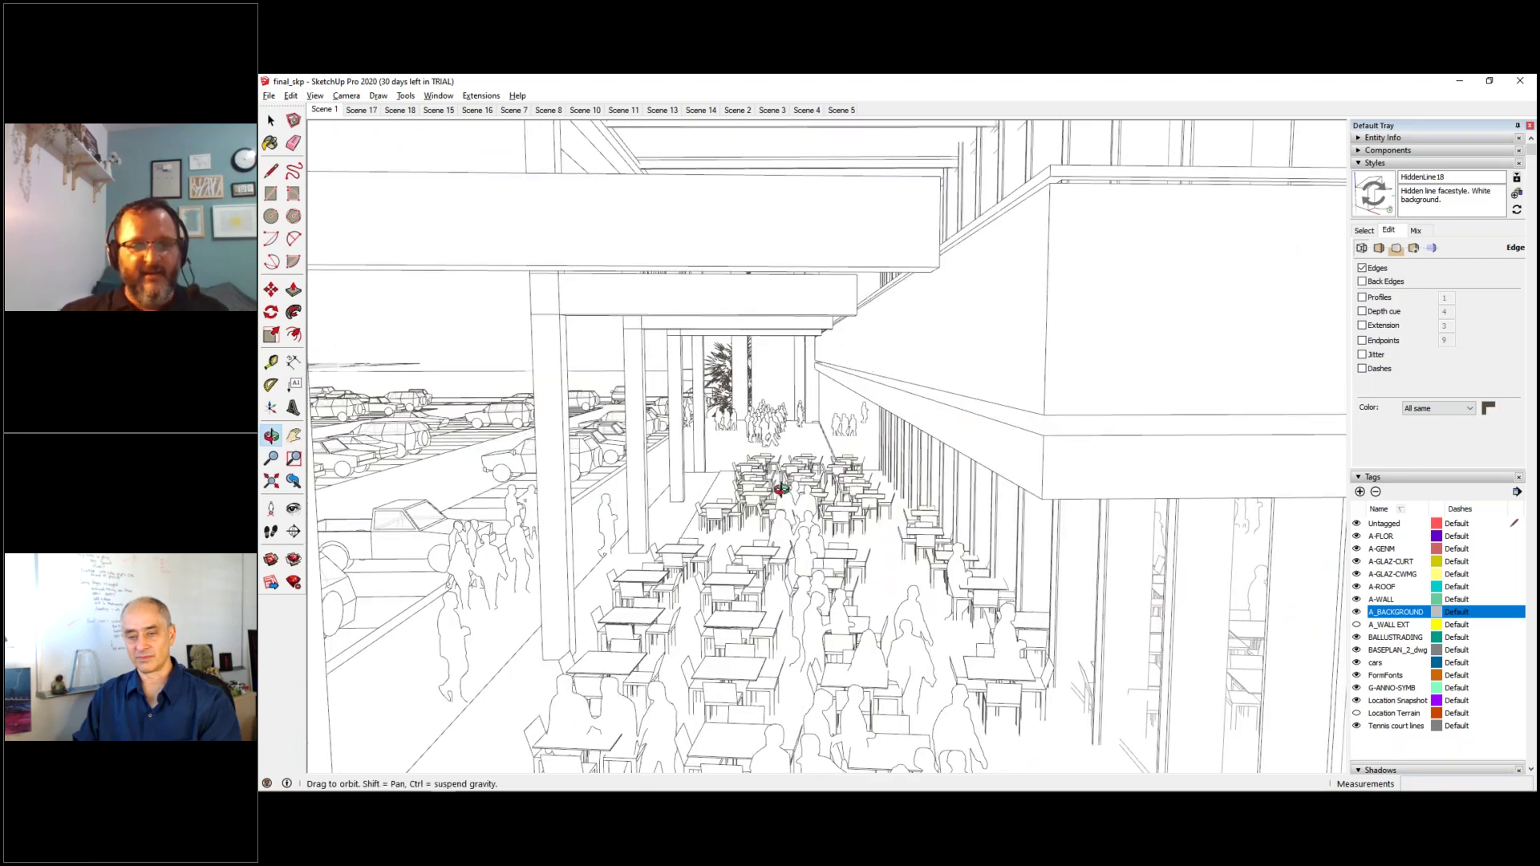
{"action": "scroll", "coordinate": [781, 489], "scroll_direction": "up", "scroll_amount": 10}
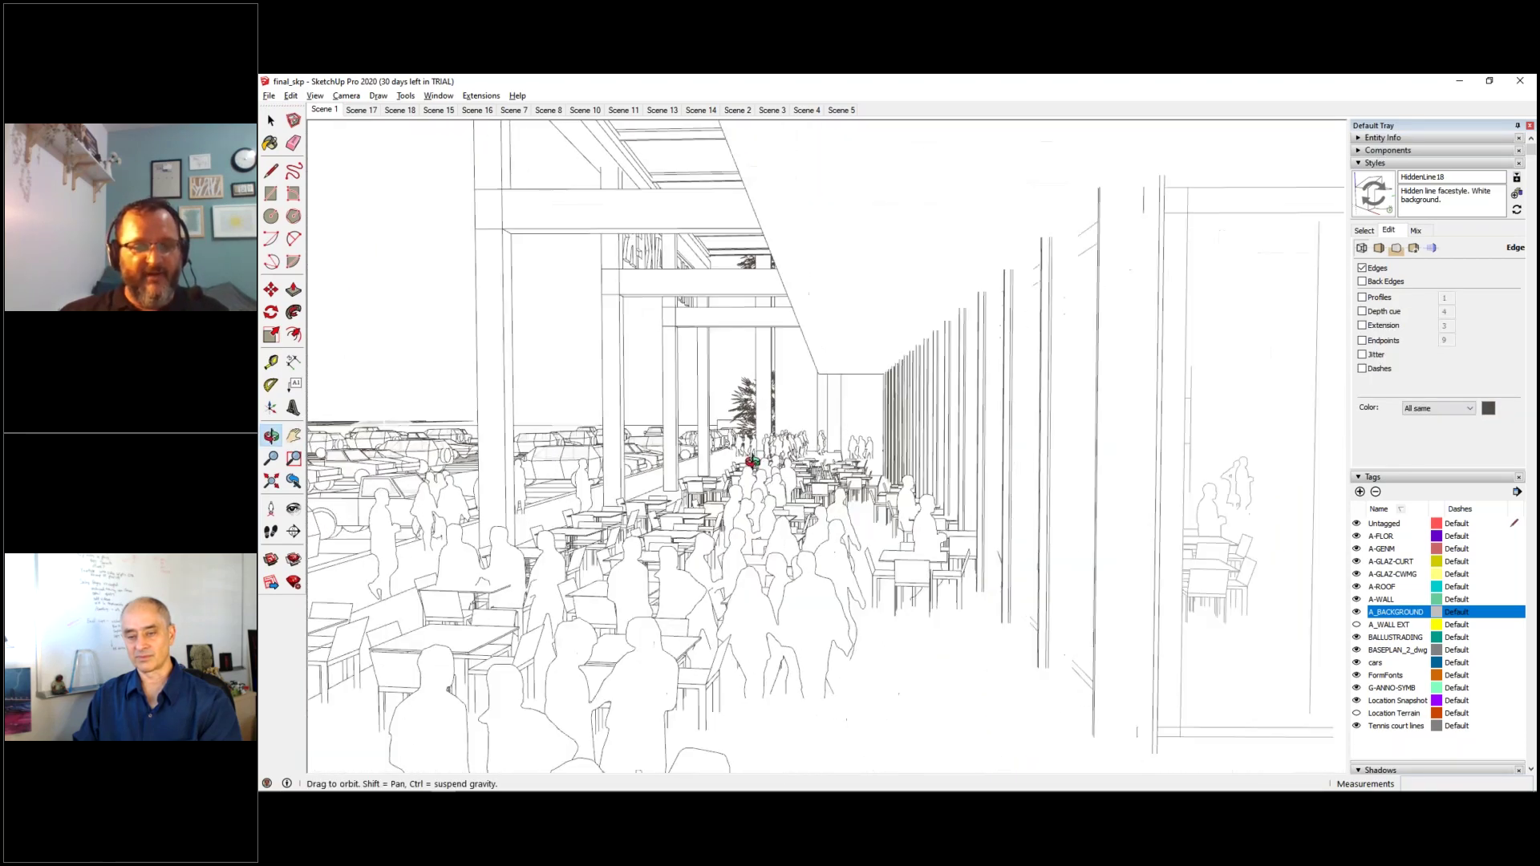
{"action": "middle_click_drag", "start_coordinate": [702, 464], "coordinate": [933, 468]}
{"action": "middle_click_drag", "start_coordinate": [542, 459], "coordinate": [668, 484], "text": "shift"}
{"action": "left_click_drag", "start_coordinate": [637, 553], "coordinate": [443, 479]}
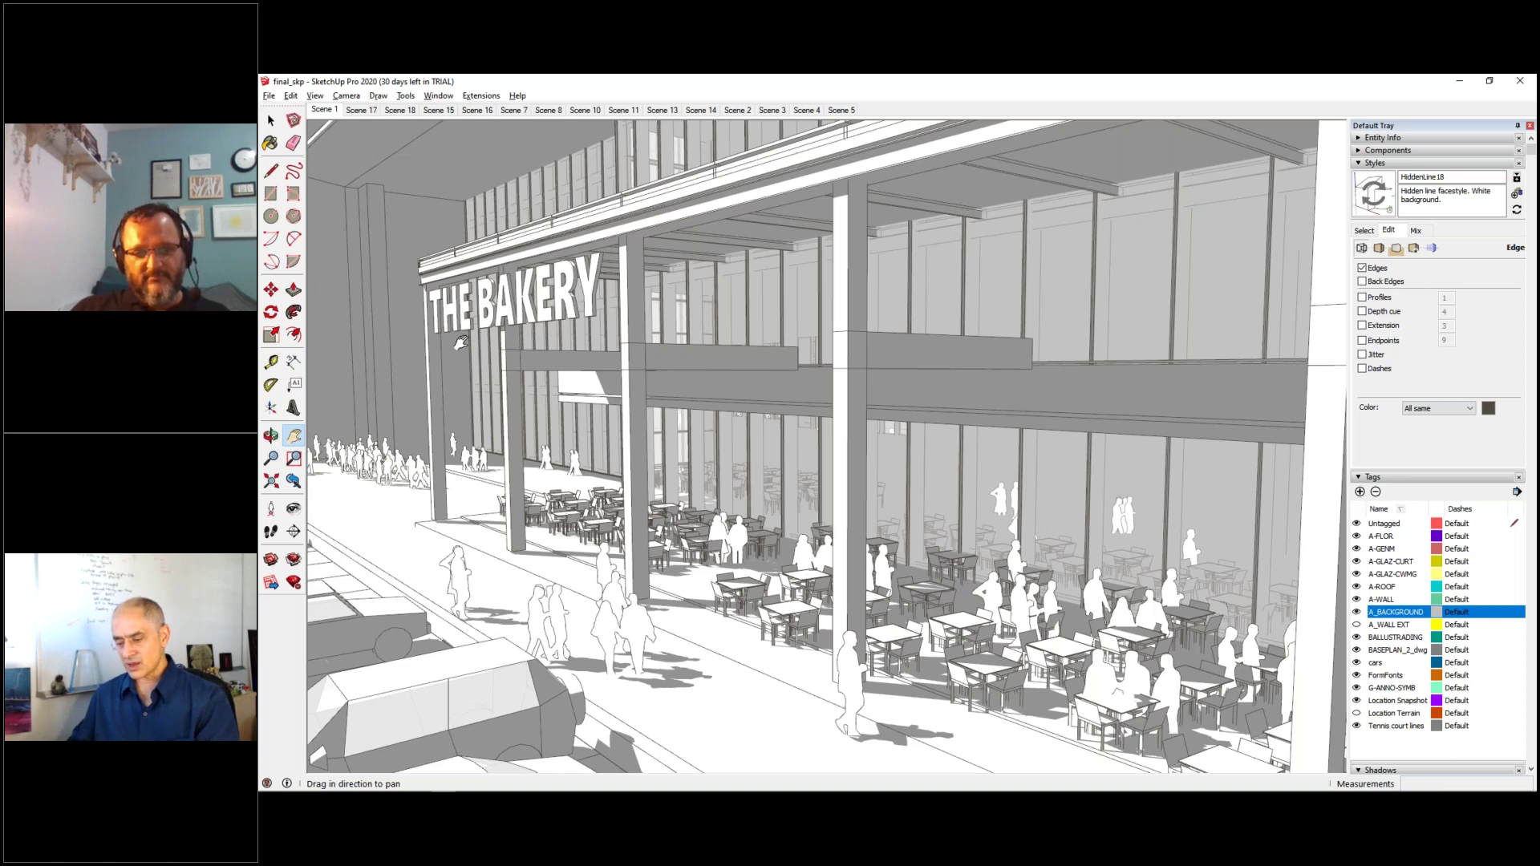
- Return to an elevated overview of the podium, parking lot and TOP CARS building
{"action": "scroll", "coordinate": [462, 343], "scroll_direction": "down", "scroll_amount": 10}
{"action": "middle_click_drag", "start_coordinate": [498, 357], "coordinate": [555, 550]}
{"action": "left_click_drag", "start_coordinate": [554, 550], "coordinate": [756, 532]}
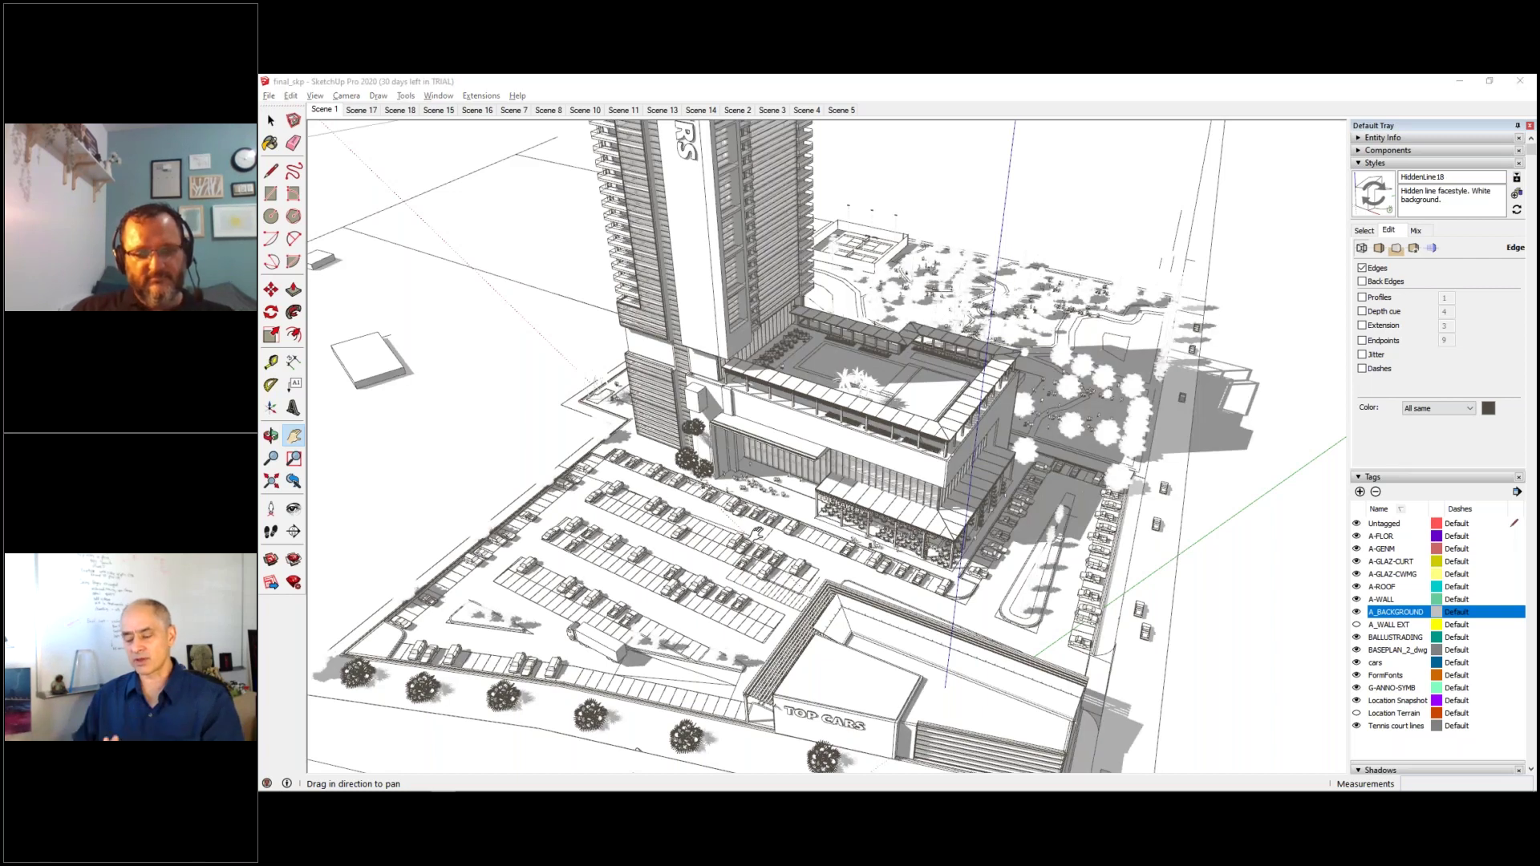
- Switch to File Explorer, look into the compressed folder, and open the 0_final image from the imahery folder
{"action": "key", "text": "alt+Tab"}
{"action": "left_click", "coordinate": [1172, 600]}
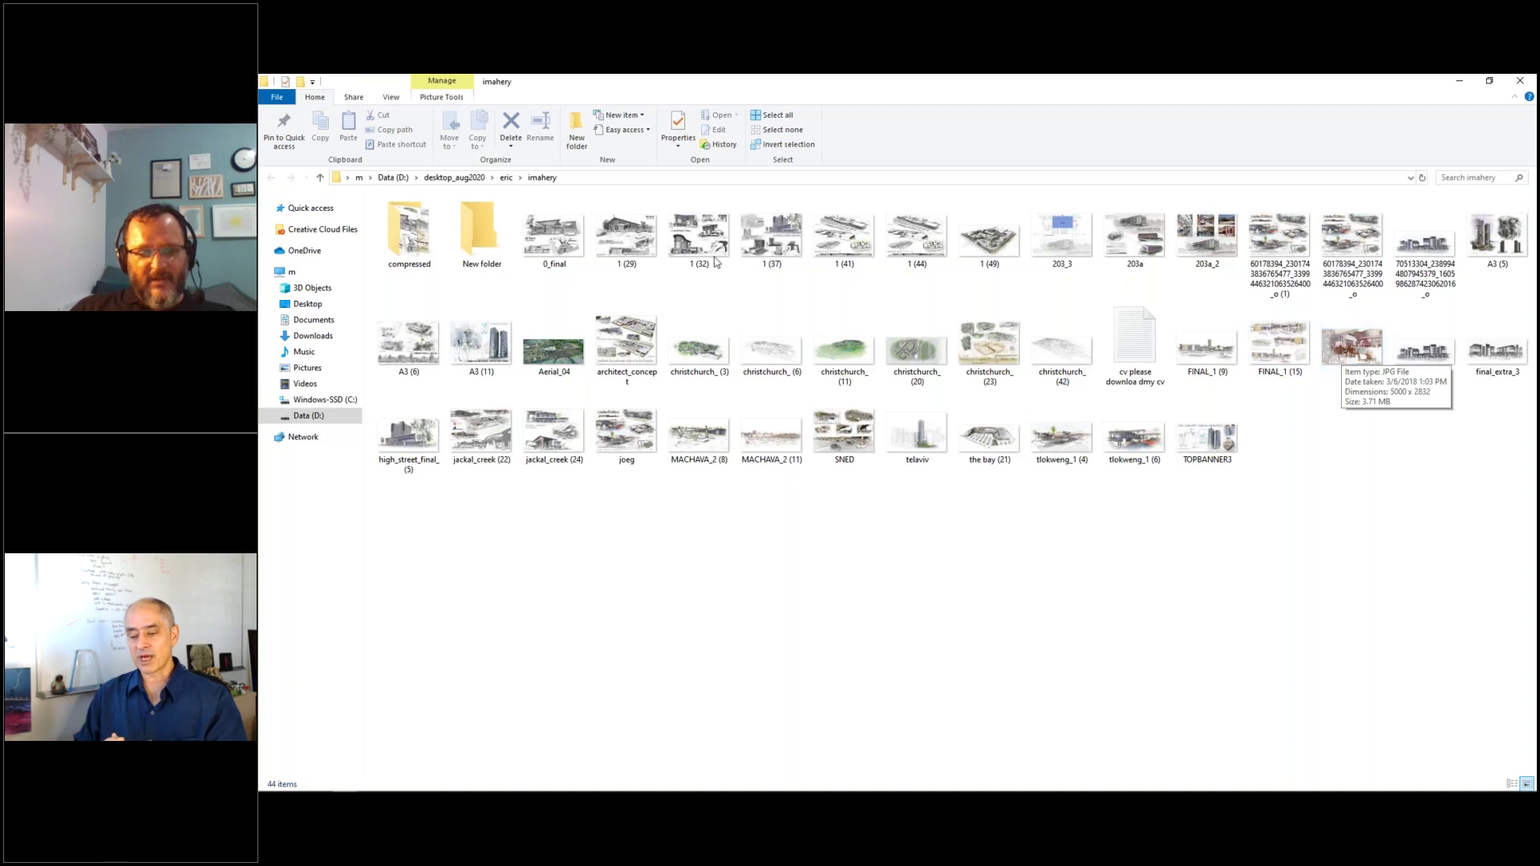
{"action": "double_click", "coordinate": [405, 235]}
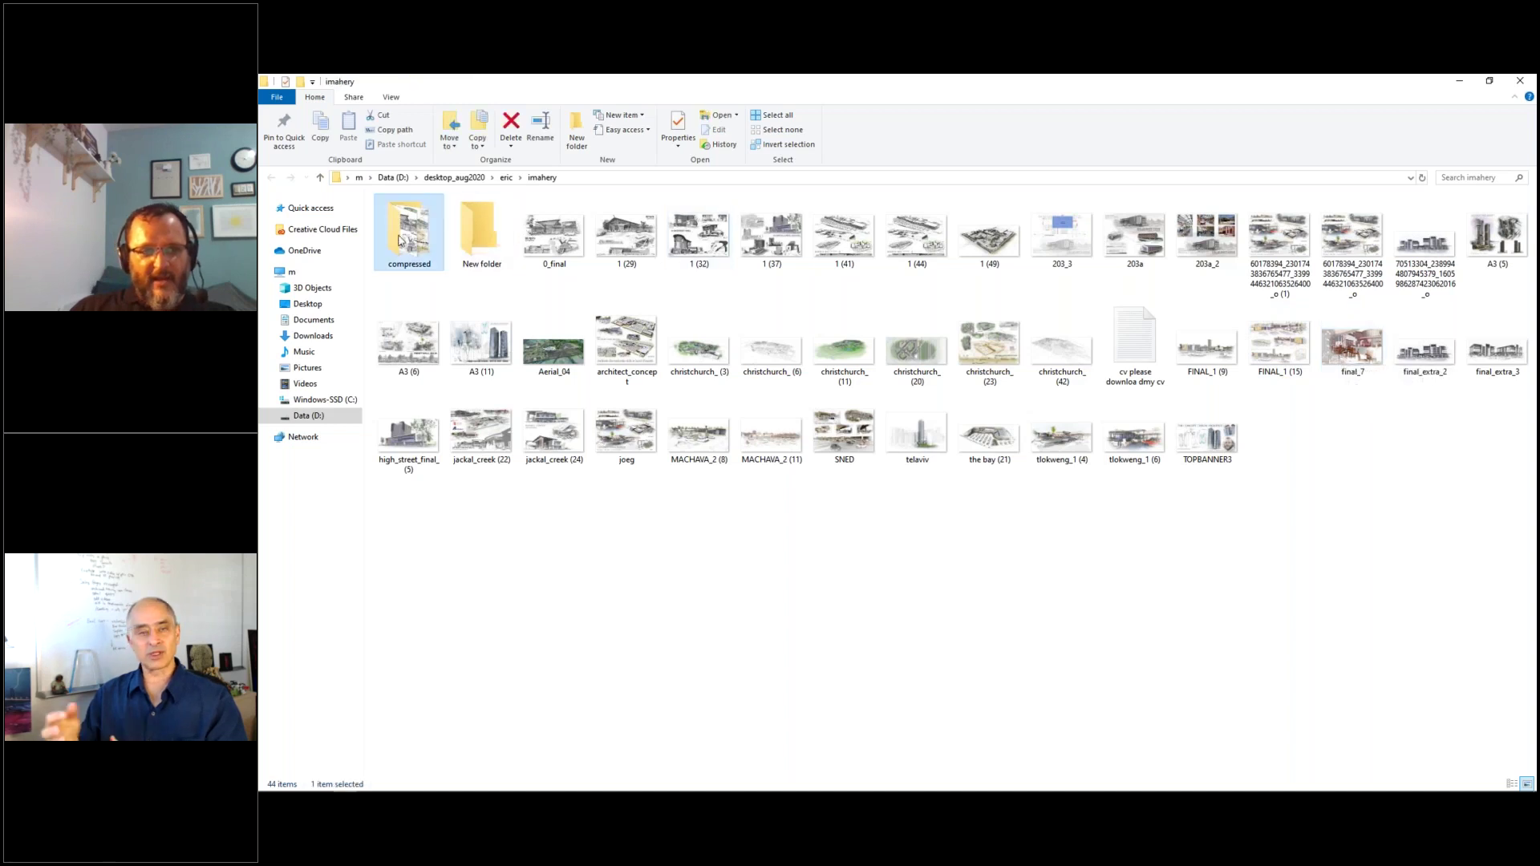
{"action": "left_click", "coordinate": [271, 176]}
{"action": "double_click", "coordinate": [551, 245]}
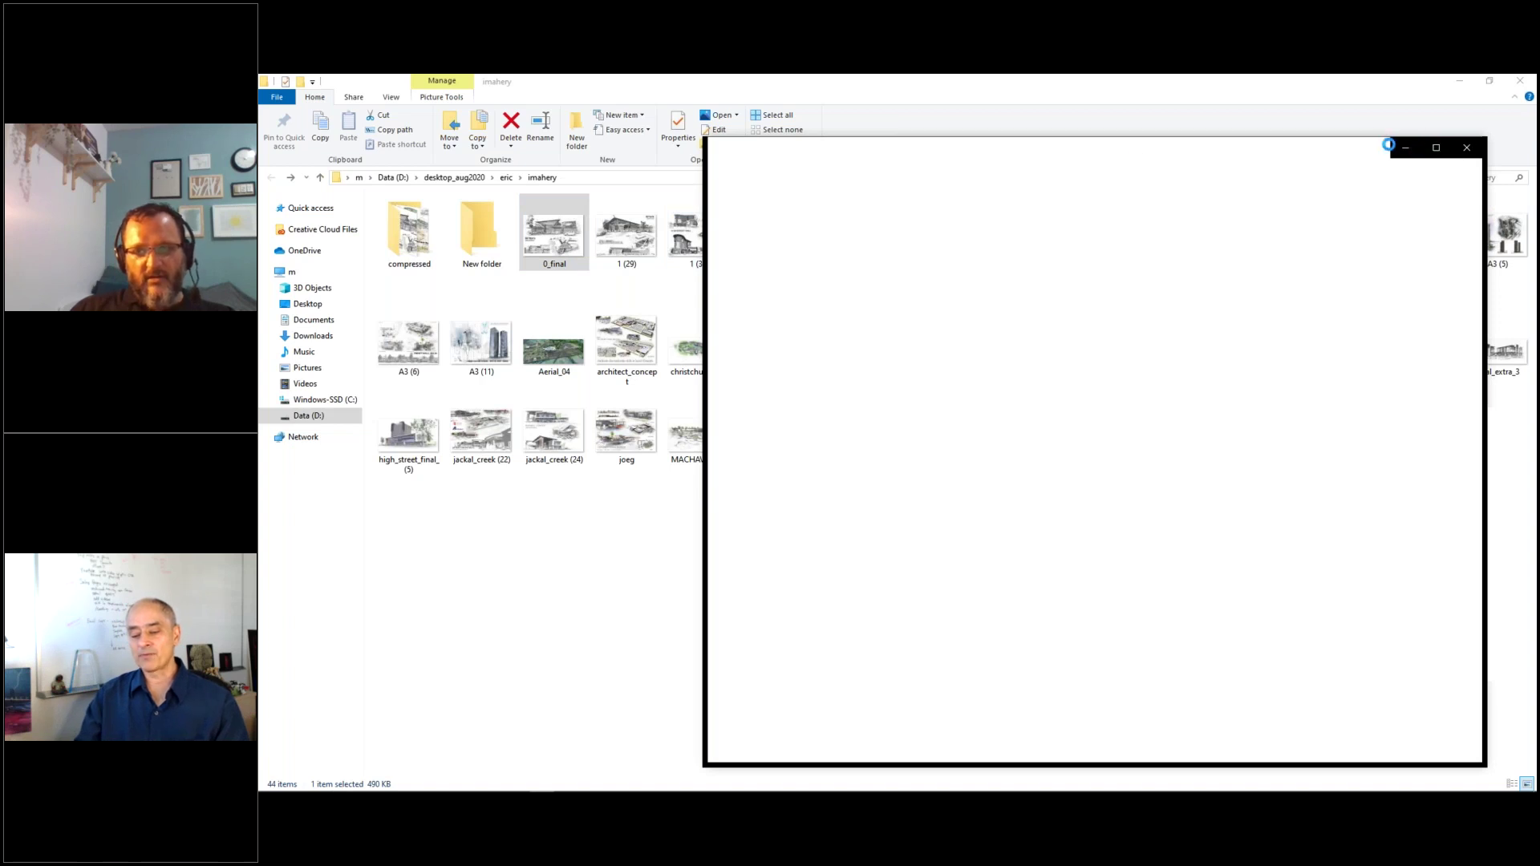
{"action": "left_click", "coordinate": [432, 623]}
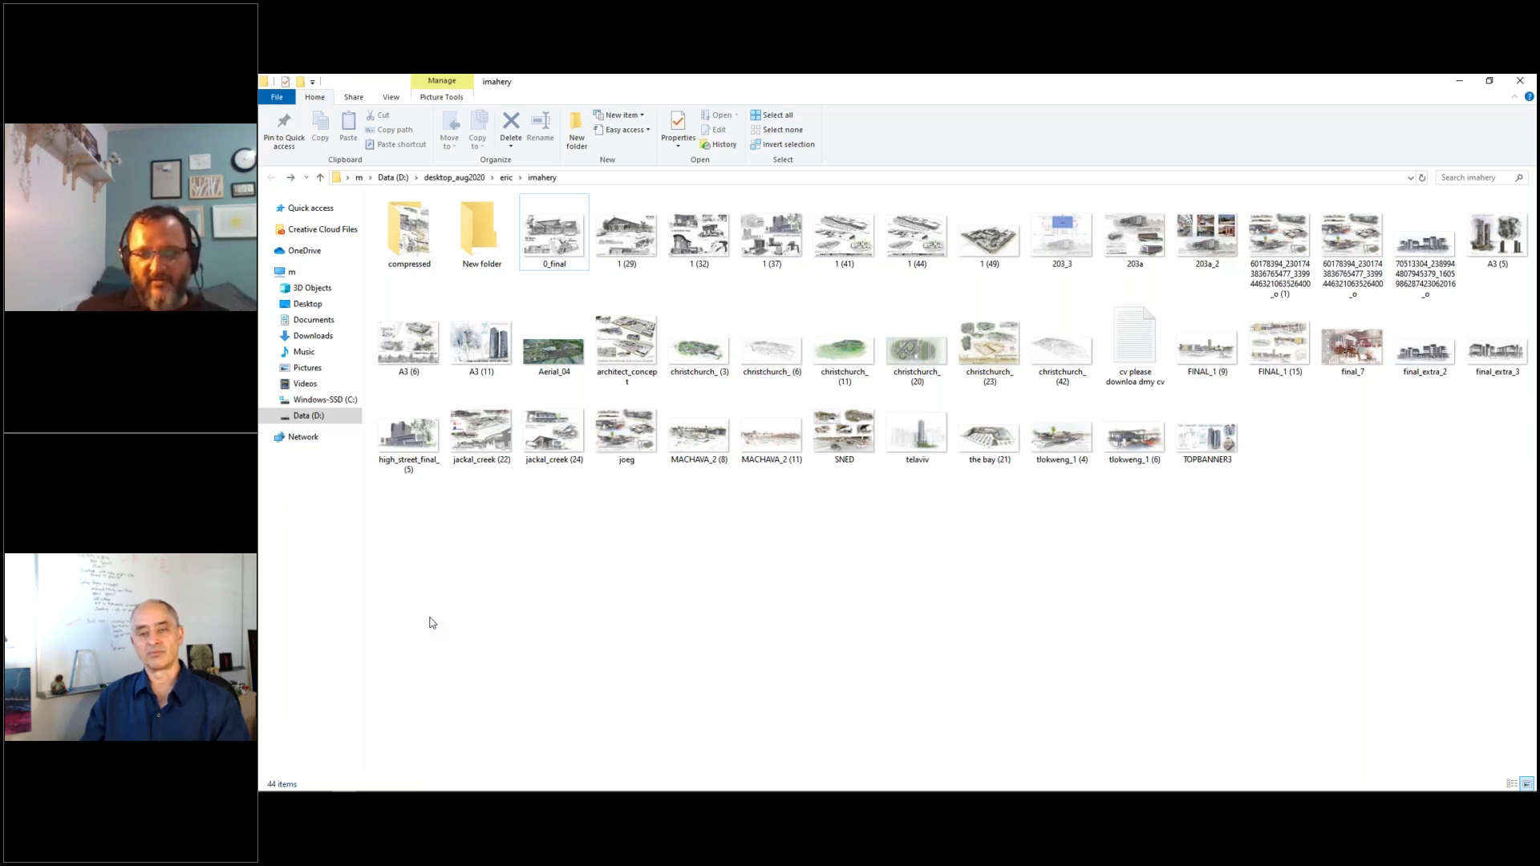
- Open the compressed folder, try to open image 3, and return to the SketchUp model
{"action": "double_click", "coordinate": [413, 231]}
{"action": "left_click", "coordinate": [420, 226]}
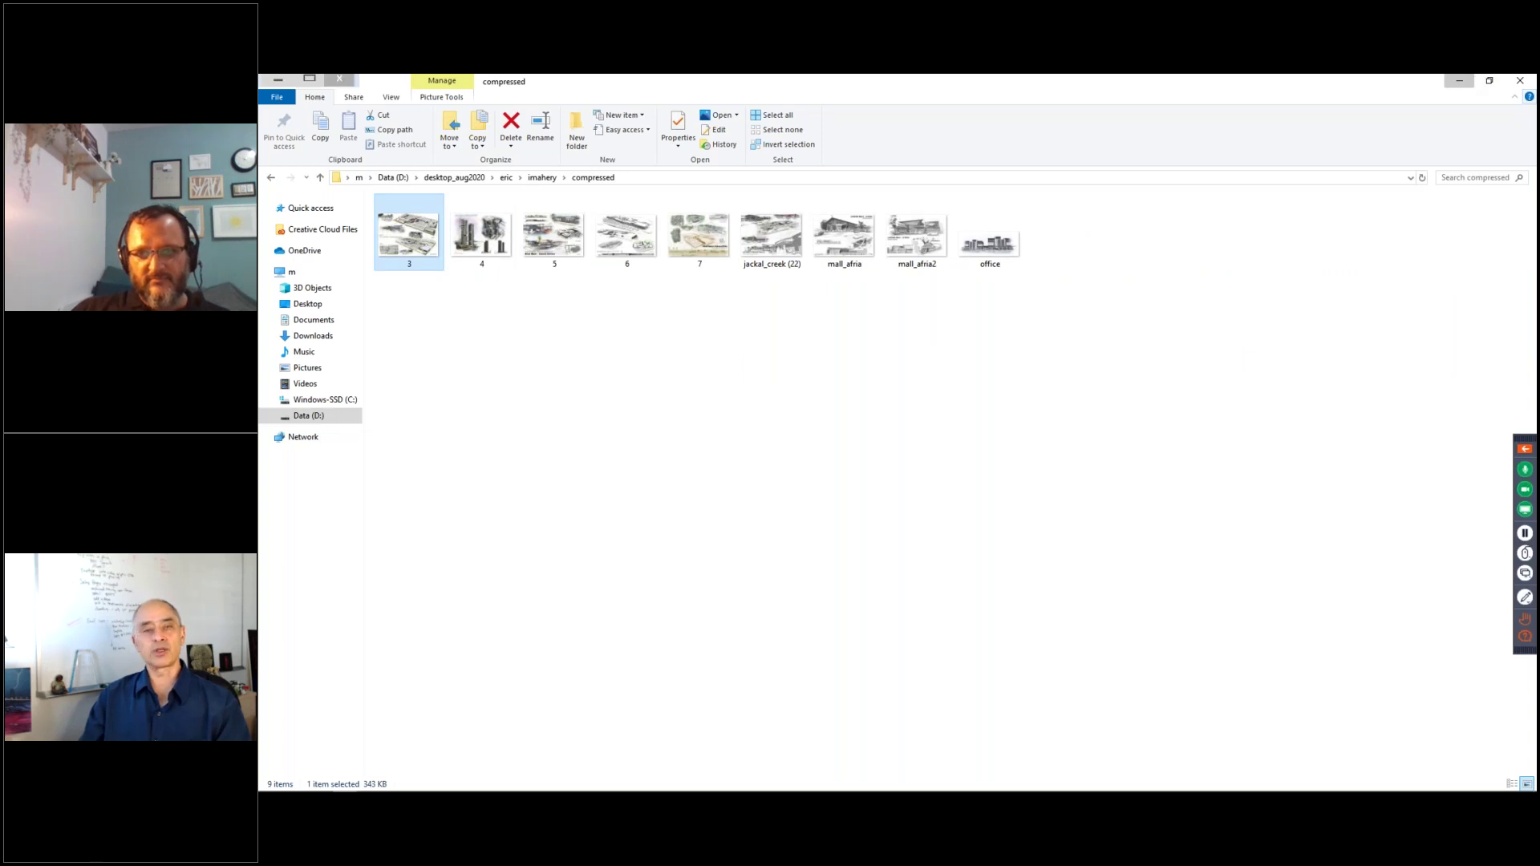
{"action": "left_click", "coordinate": [1459, 81]}
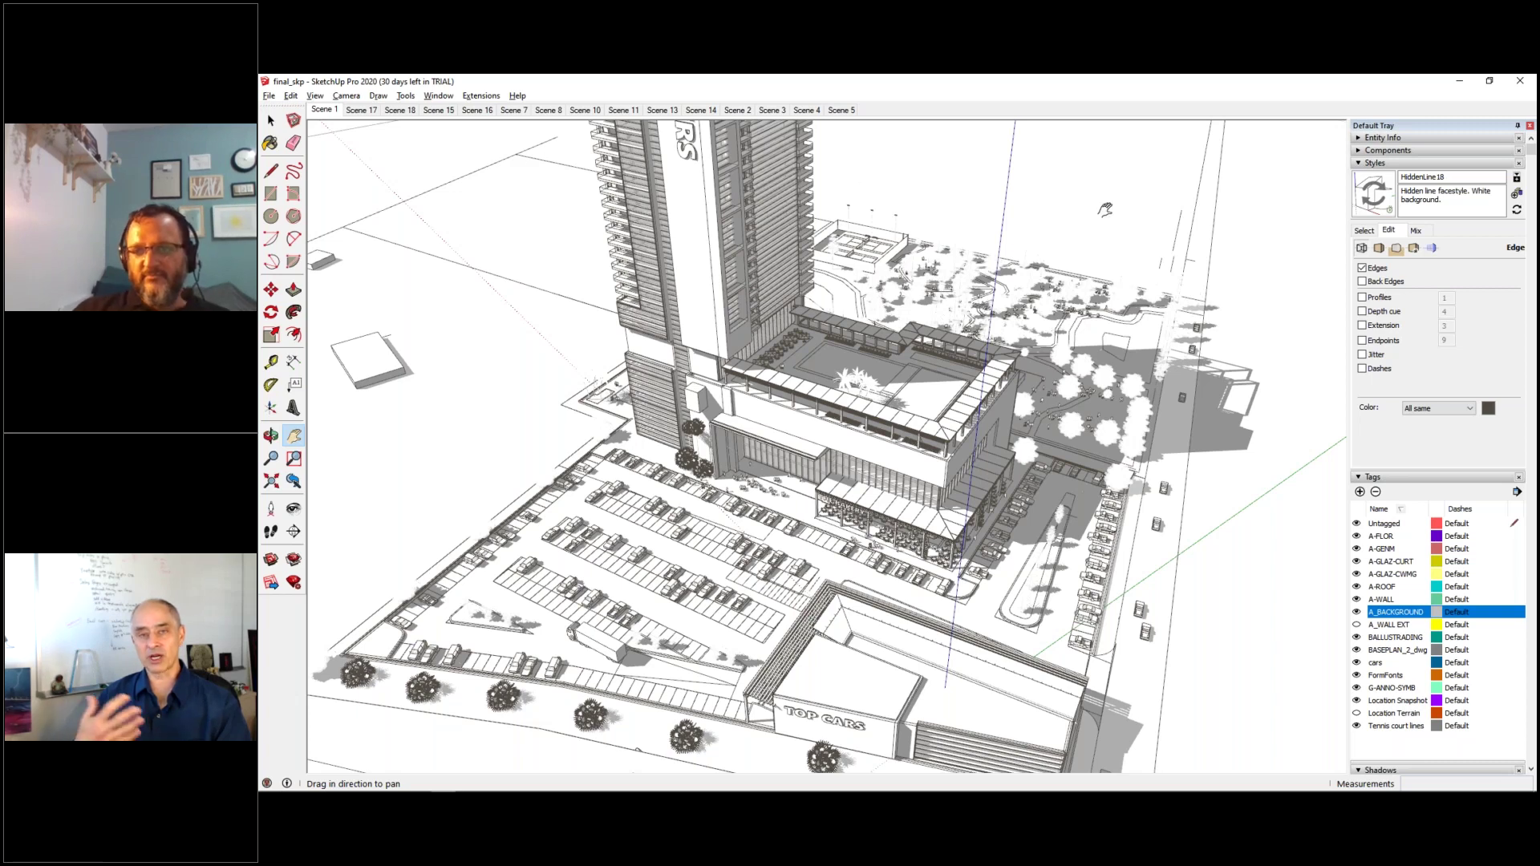
- Turn on Profiles and Extension in the model's edge style and dismiss the image viewer's error message
{"action": "left_click", "coordinate": [1376, 298]}
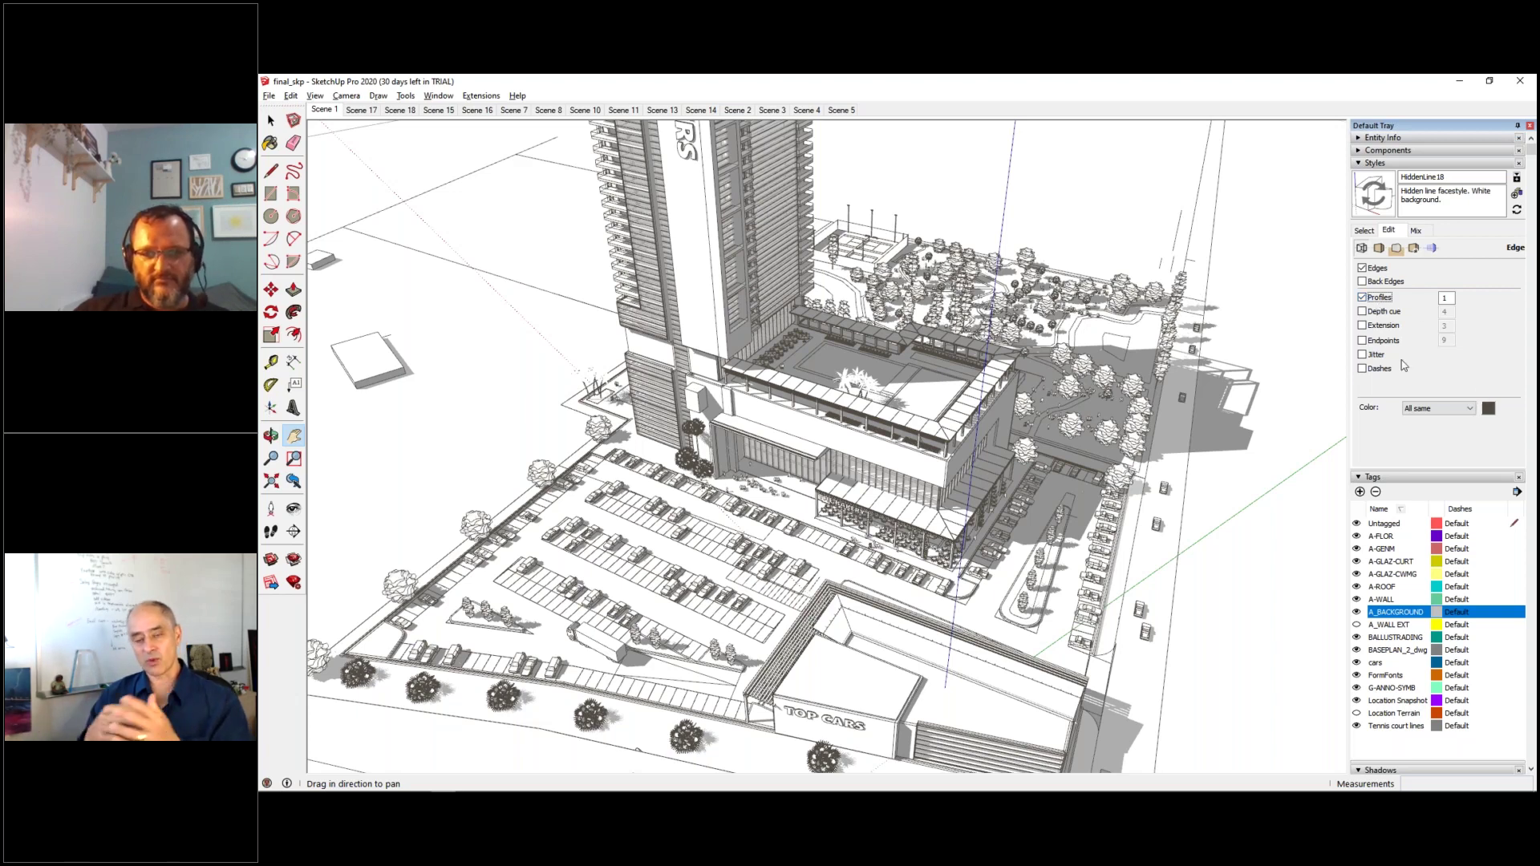
{"action": "middle_click_drag", "start_coordinate": [911, 497], "coordinate": [720, 364]}
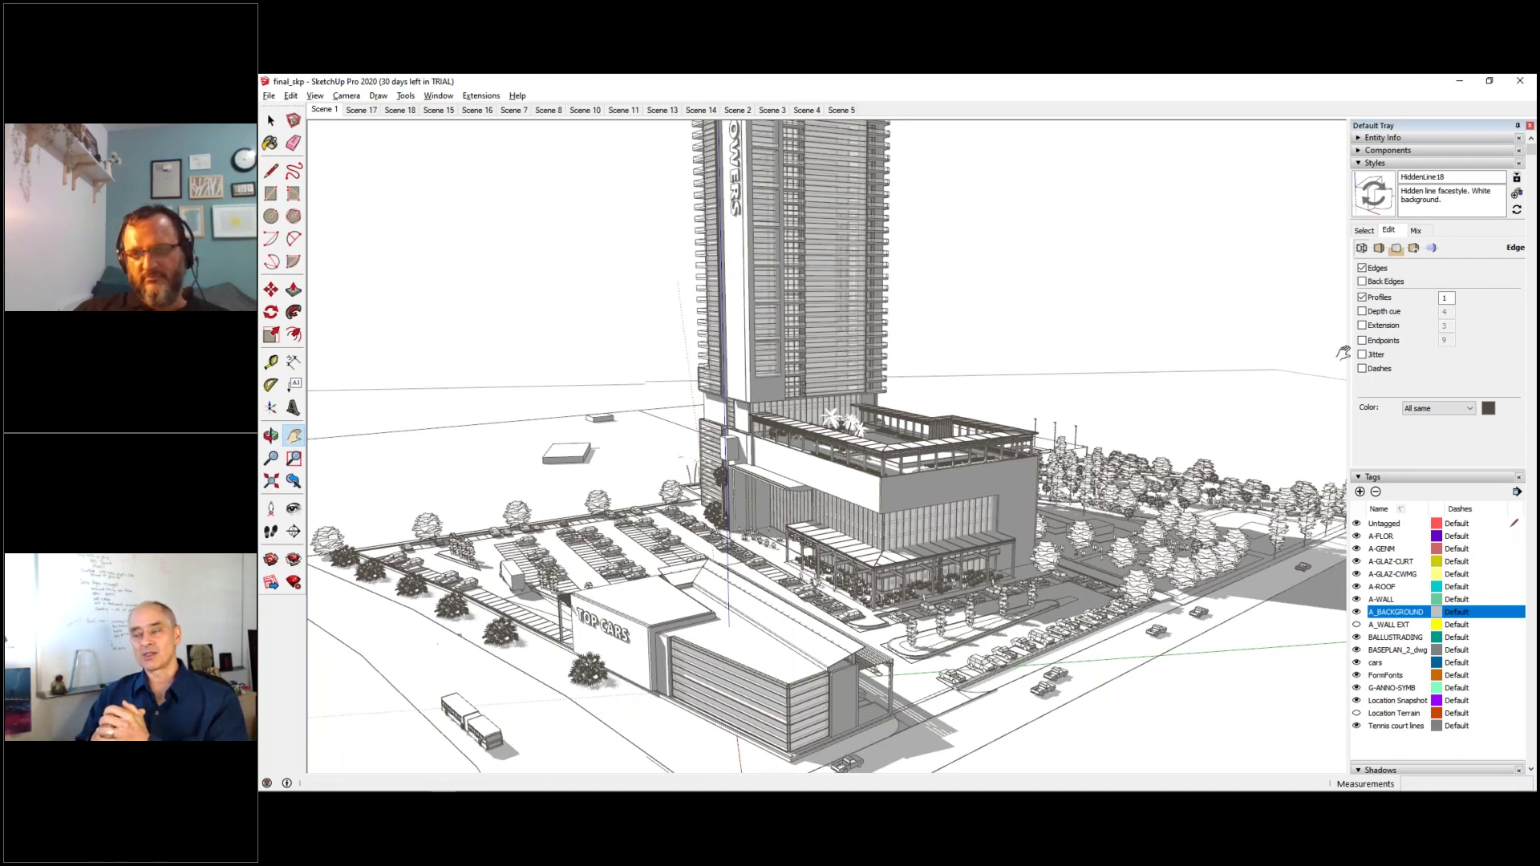
{"action": "left_click", "coordinate": [1383, 334]}
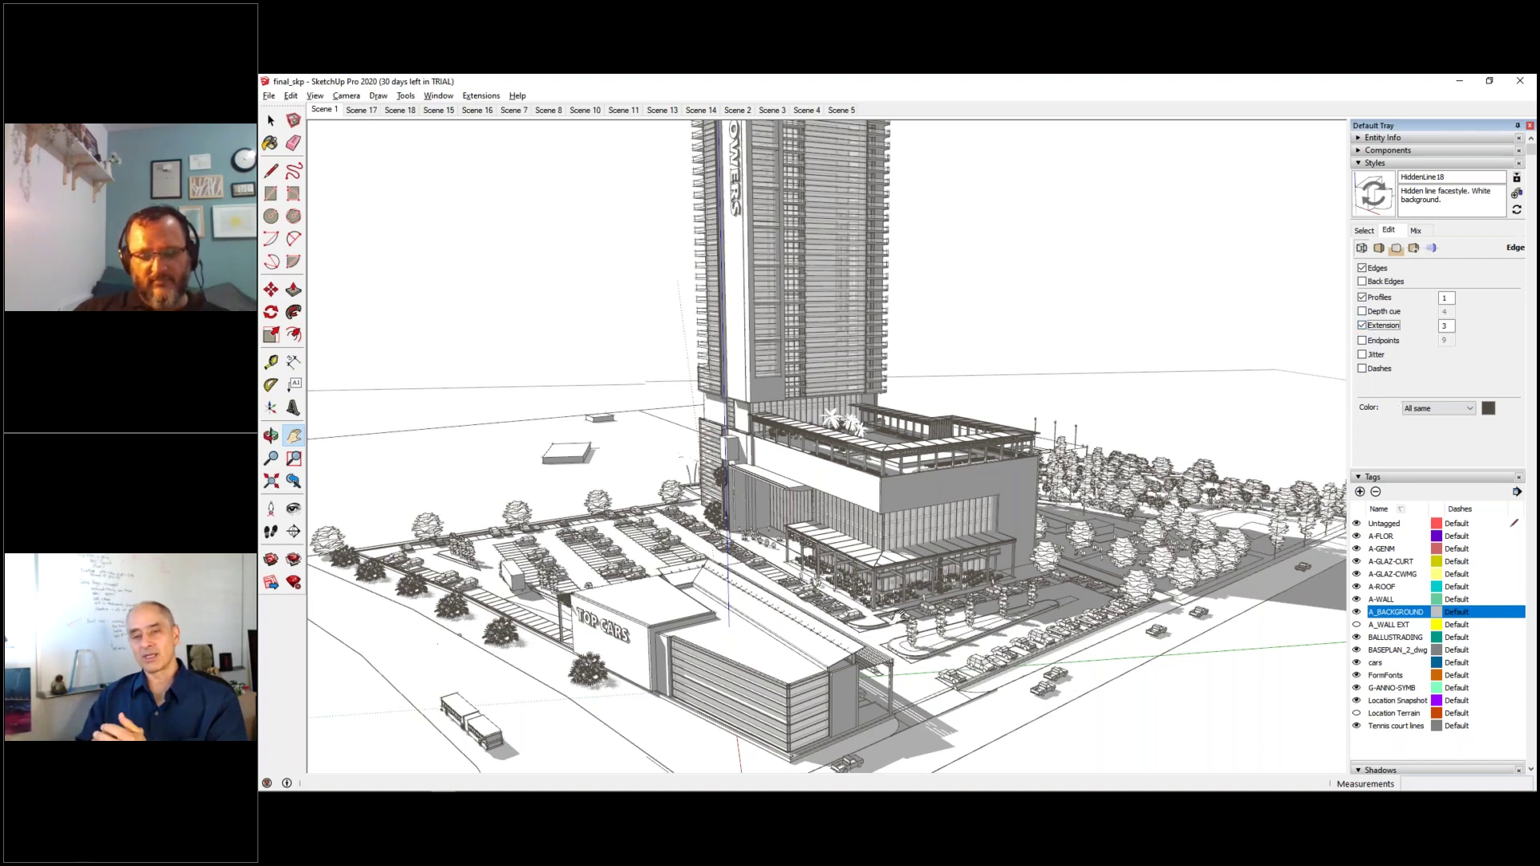
{"action": "scroll", "coordinate": [899, 616], "scroll_direction": "down", "scroll_amount": 1}
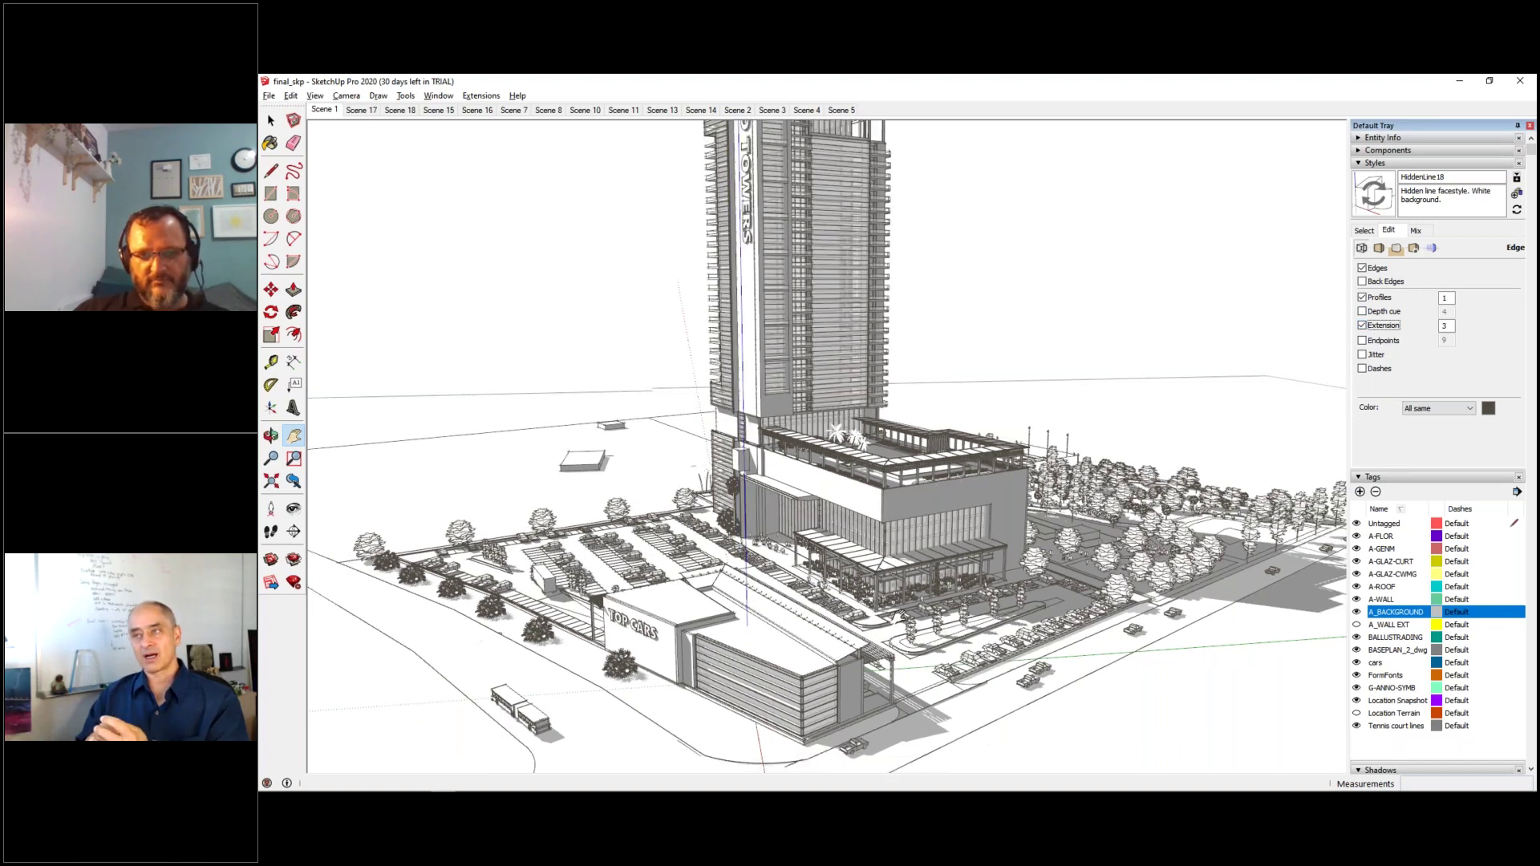
{"action": "middle_click_drag", "start_coordinate": [899, 616], "coordinate": [855, 529]}
{"action": "scroll", "coordinate": [855, 533], "scroll_direction": "up", "scroll_amount": 1}
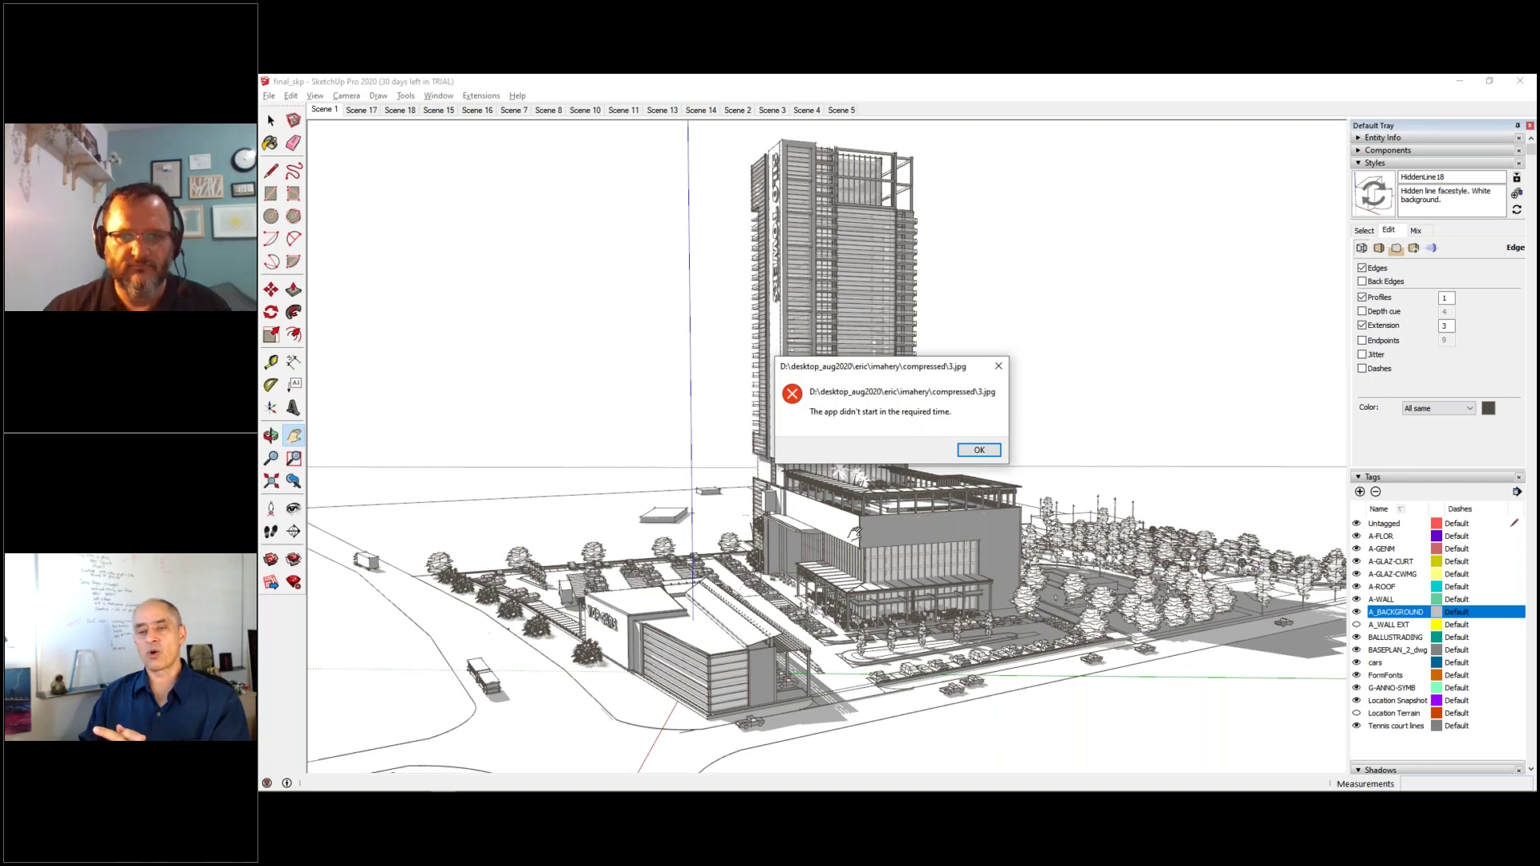
{"action": "left_click", "coordinate": [977, 451]}
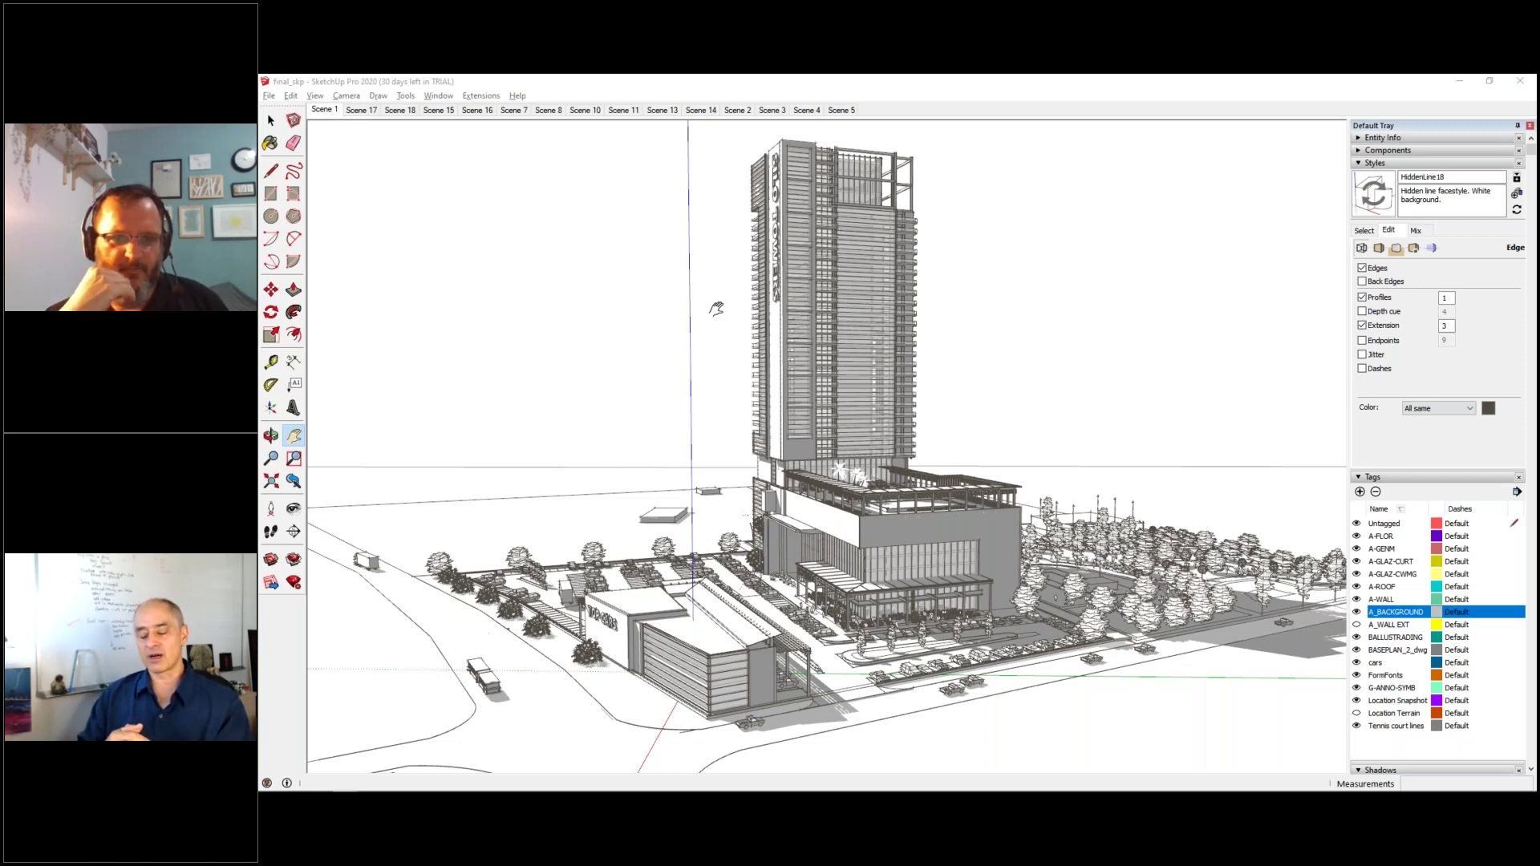
- Turn off the model's shadows and collapse the Styles settings
{"action": "left_click_drag", "start_coordinate": [716, 309], "coordinate": [716, 309]}
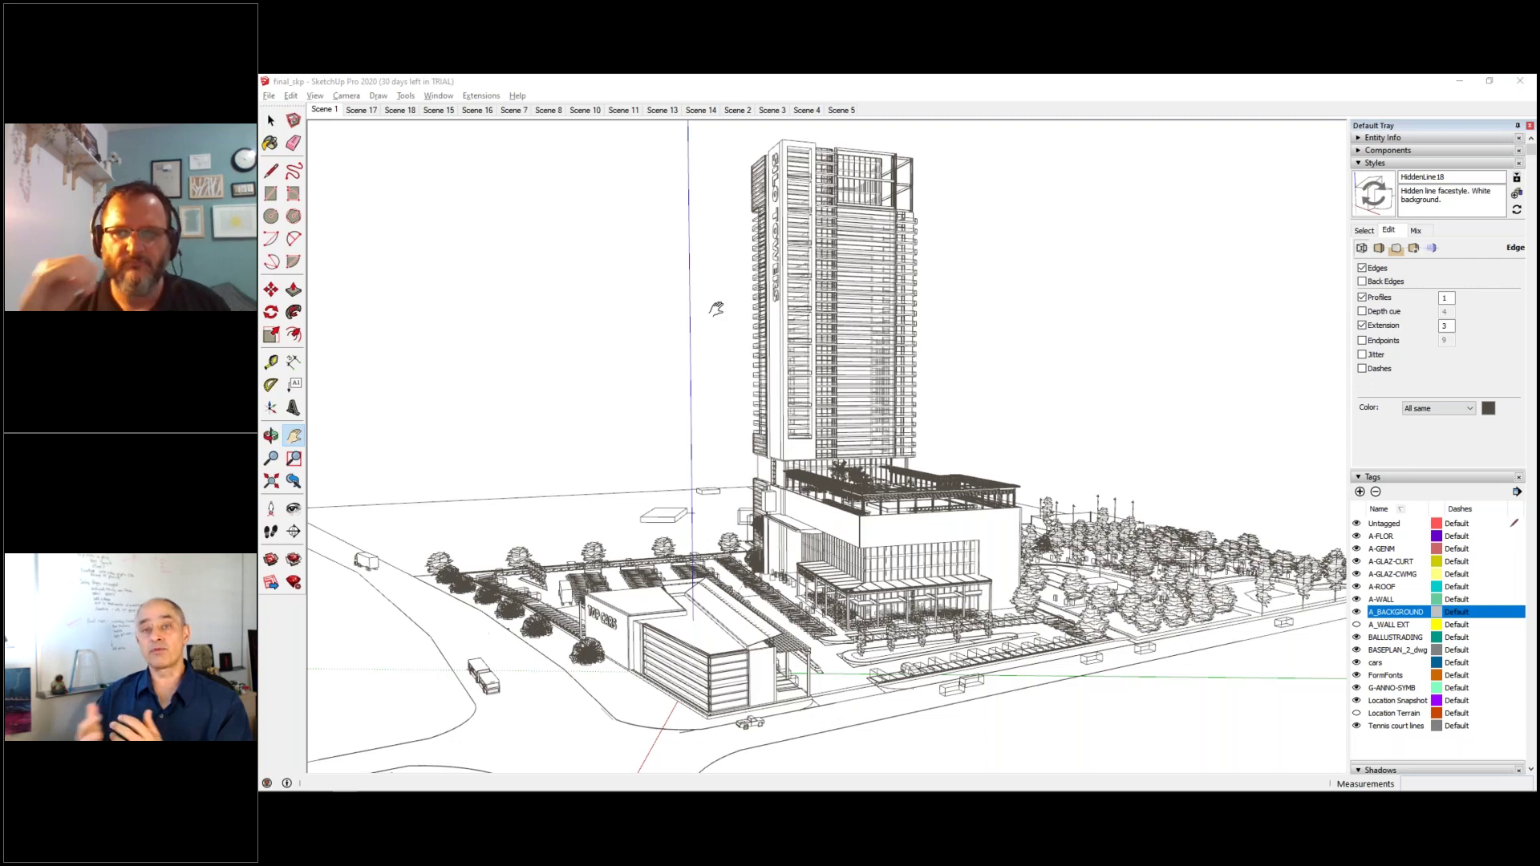
{"action": "left_click", "coordinate": [1372, 164]}
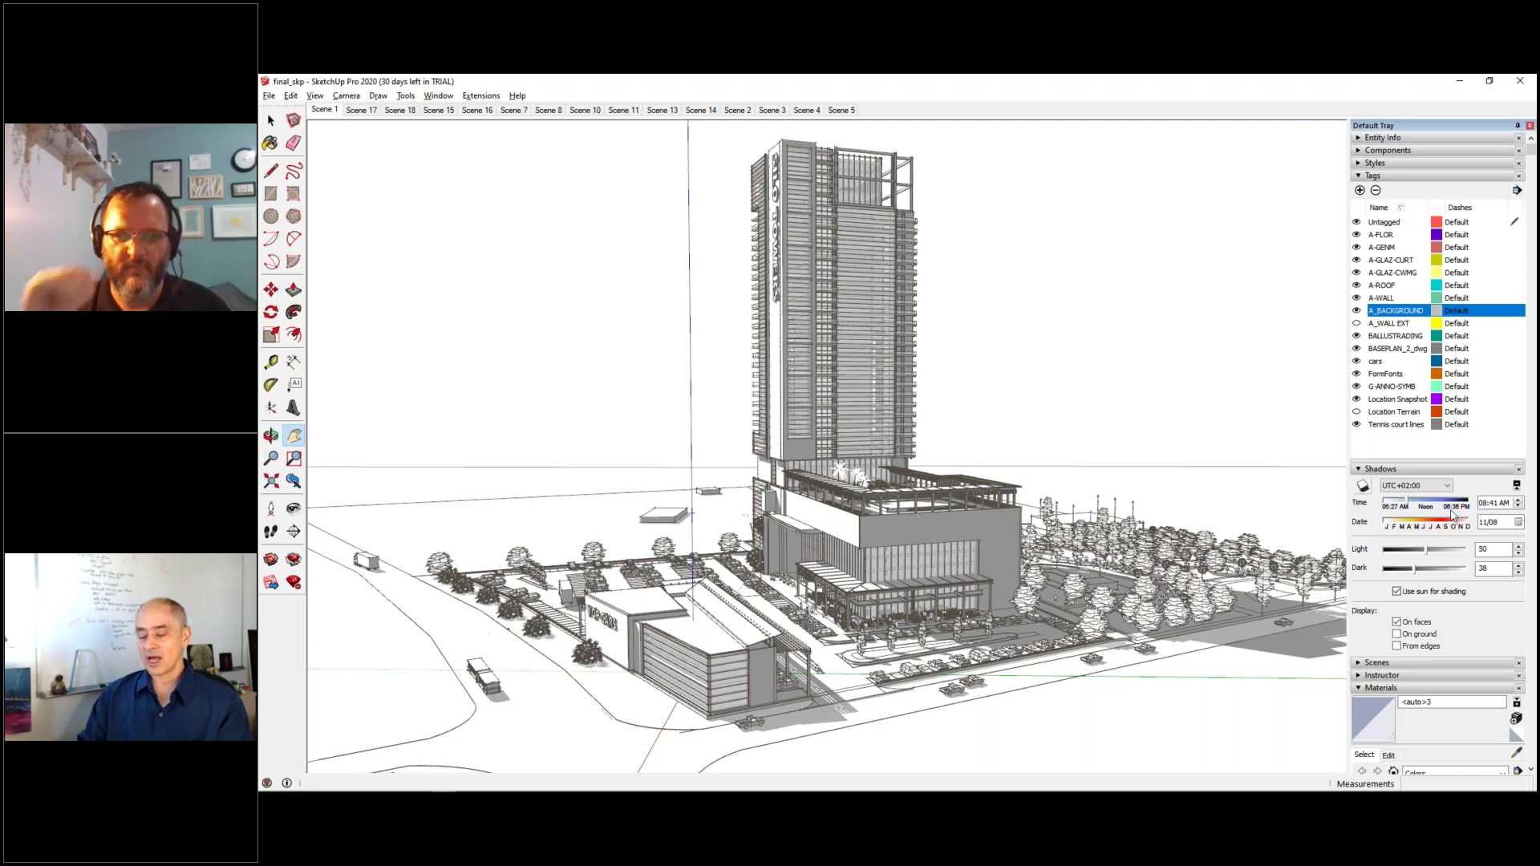
{"action": "key", "text": "alt+s"}
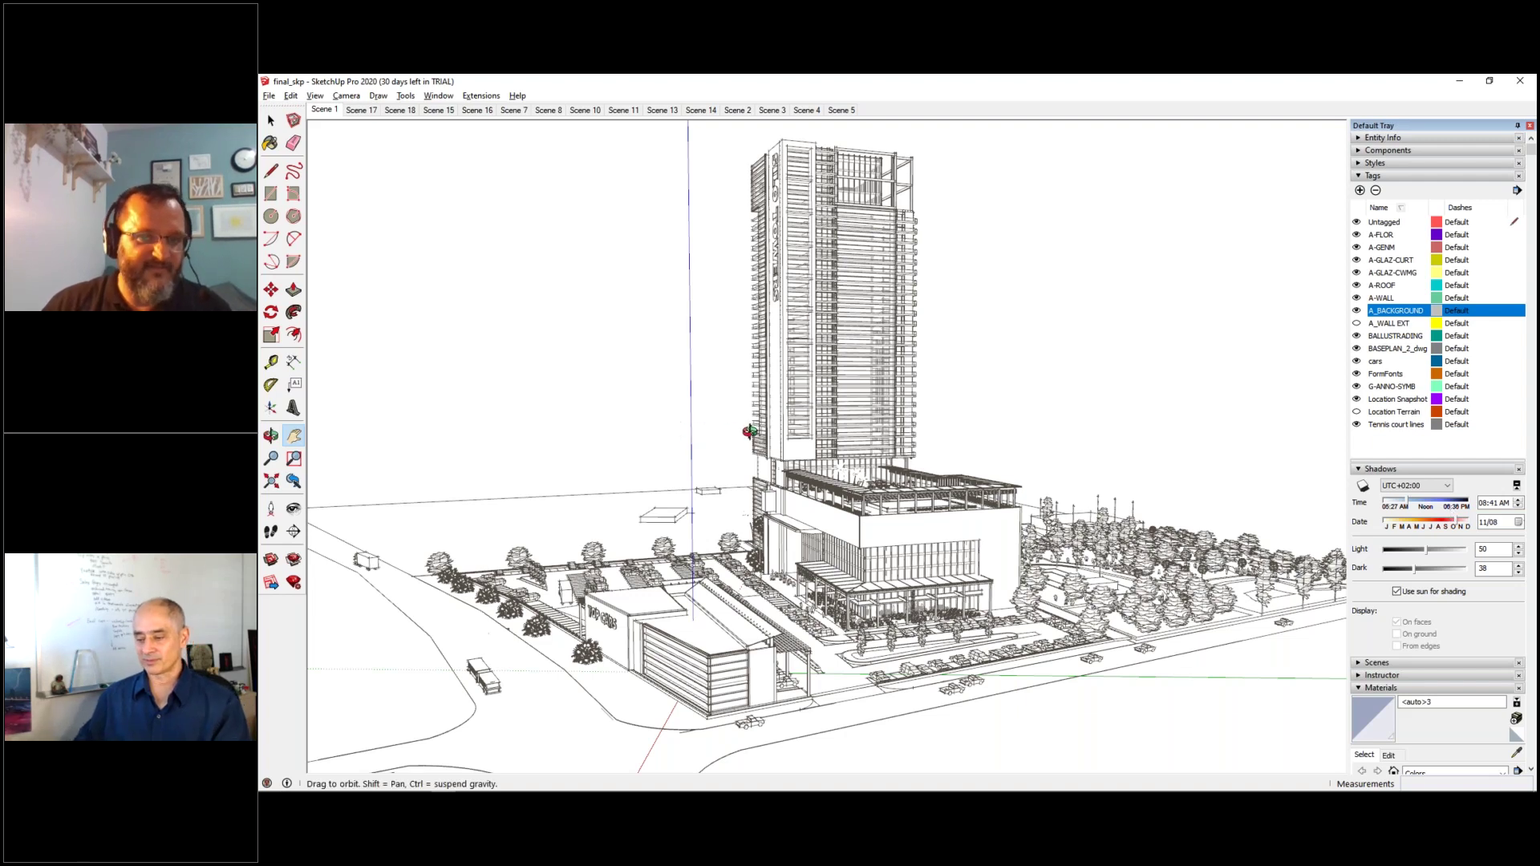
- Examine the shadowless line view of the Silo Towers and TOP CARS building, ending with an overview of the whole site
{"action": "left_click_drag", "start_coordinate": [758, 430], "coordinate": [782, 431]}
{"action": "middle_click_drag", "start_coordinate": [842, 434], "coordinate": [1038, 375]}
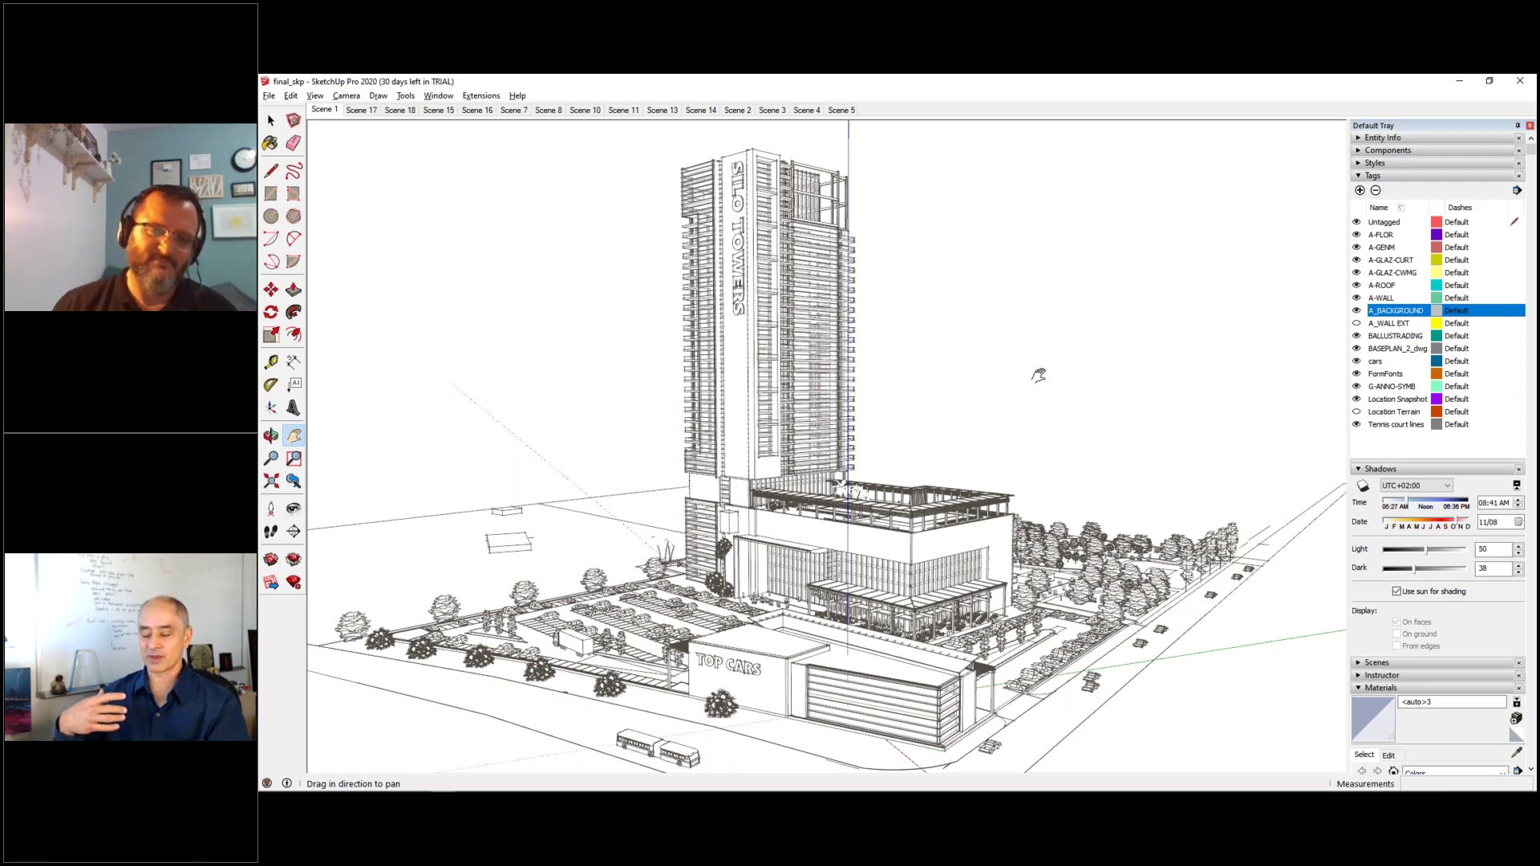
{"action": "mouse_move", "coordinate": [1011, 433]}
{"action": "middle_mouse_down"}
{"action": "mouse_move", "coordinate": [1004, 457]}
{"action": "mouse_move", "coordinate": [1012, 443]}
{"action": "middle_mouse_up"}
{"action": "right_click", "coordinate": [1027, 443]}
{"action": "key", "text": "Escape"}
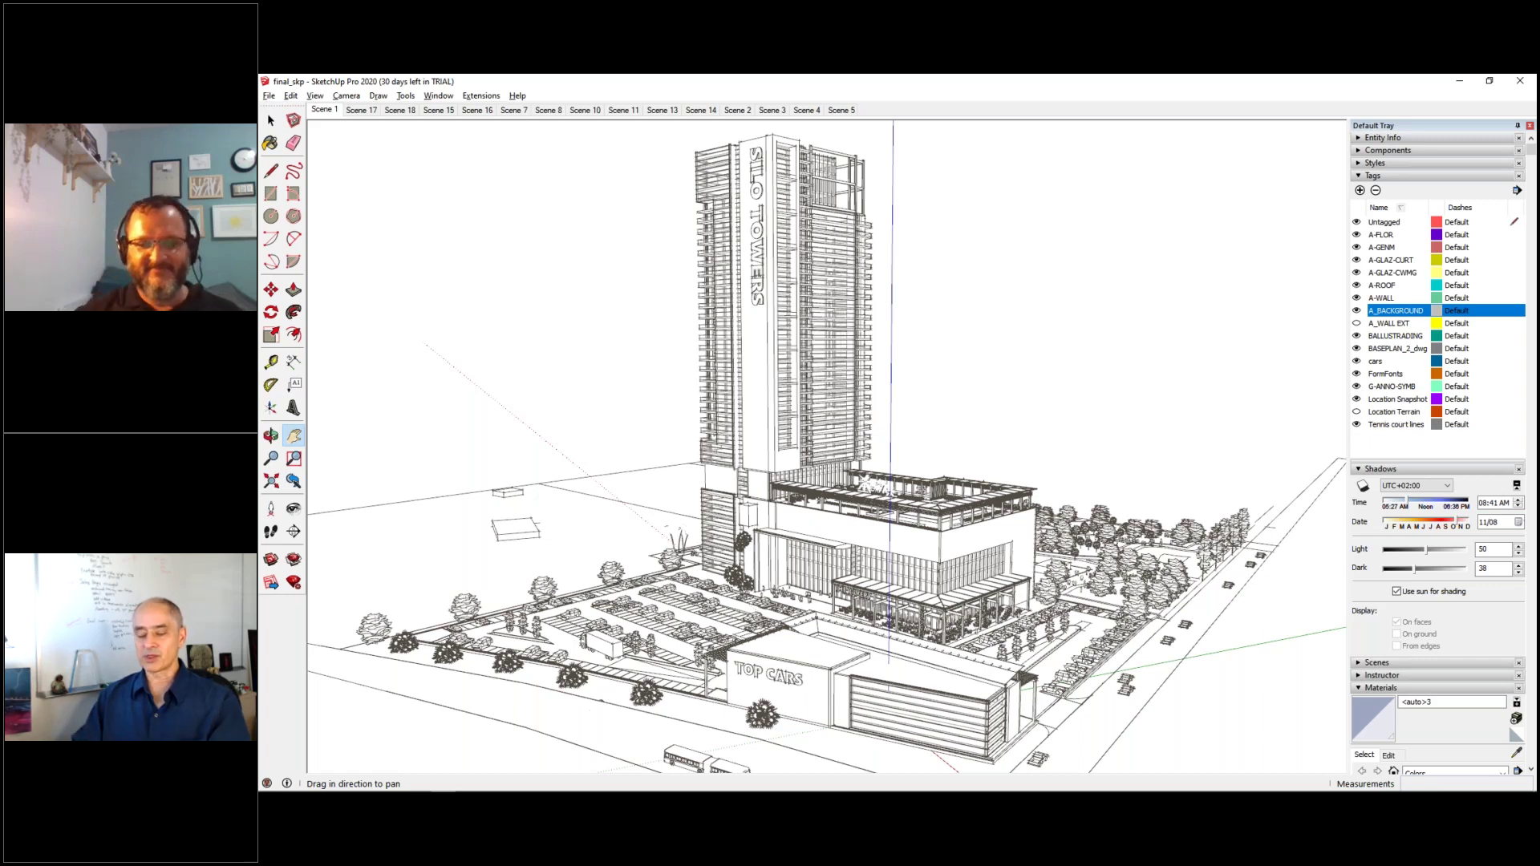
{"action": "scroll", "coordinate": [1028, 427], "scroll_direction": "down", "scroll_amount": 3}
{"action": "middle_click_drag", "start_coordinate": [1028, 428], "coordinate": [1061, 451]}
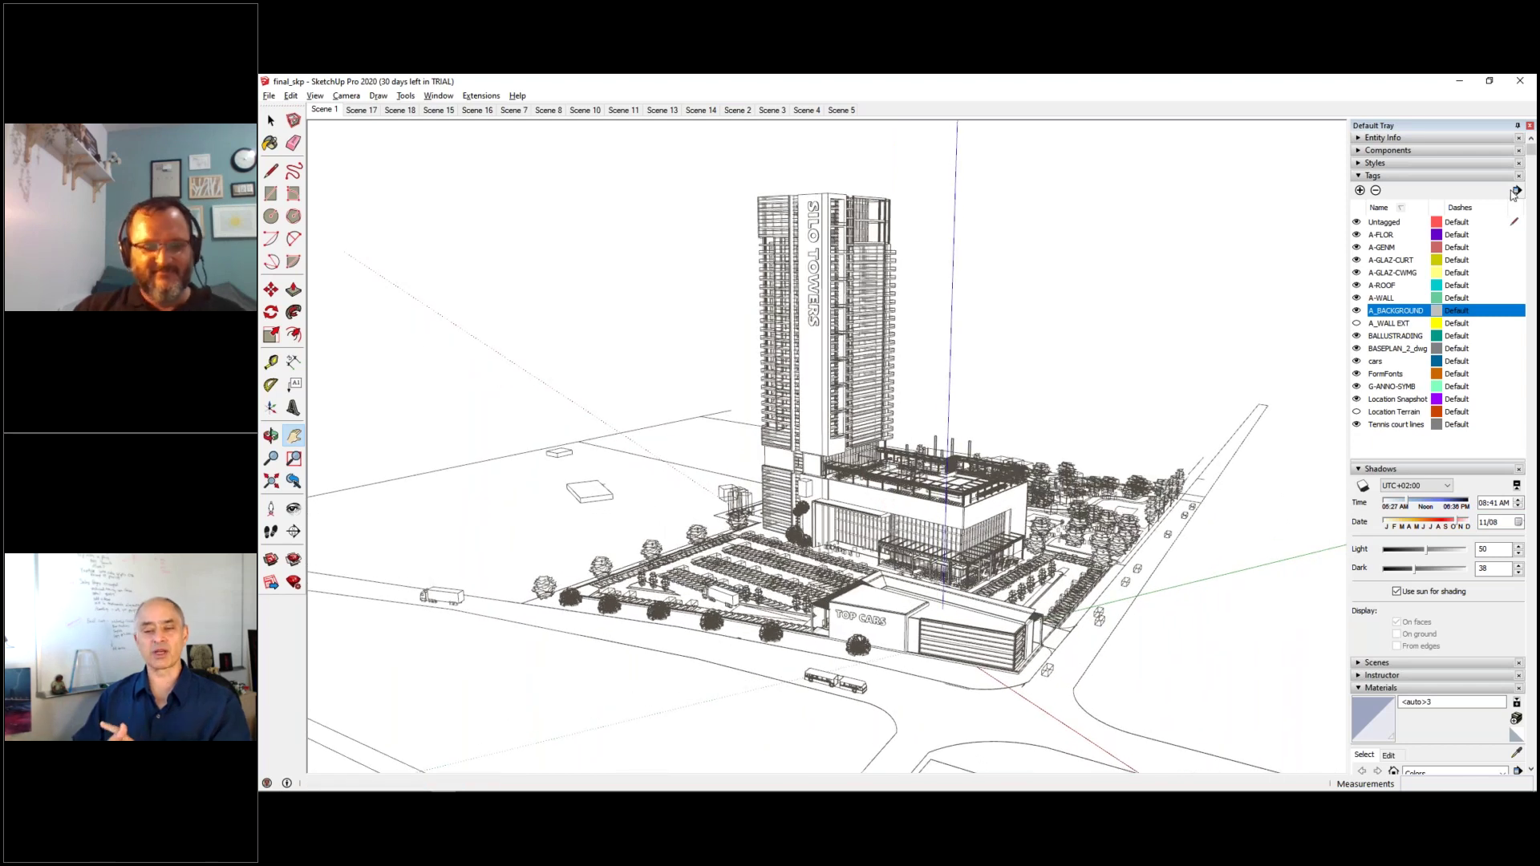
- Switch to File Explorer and open image 3 from the compressed folder in a maximized Photos window
{"action": "key", "text": "alt+Tab"}
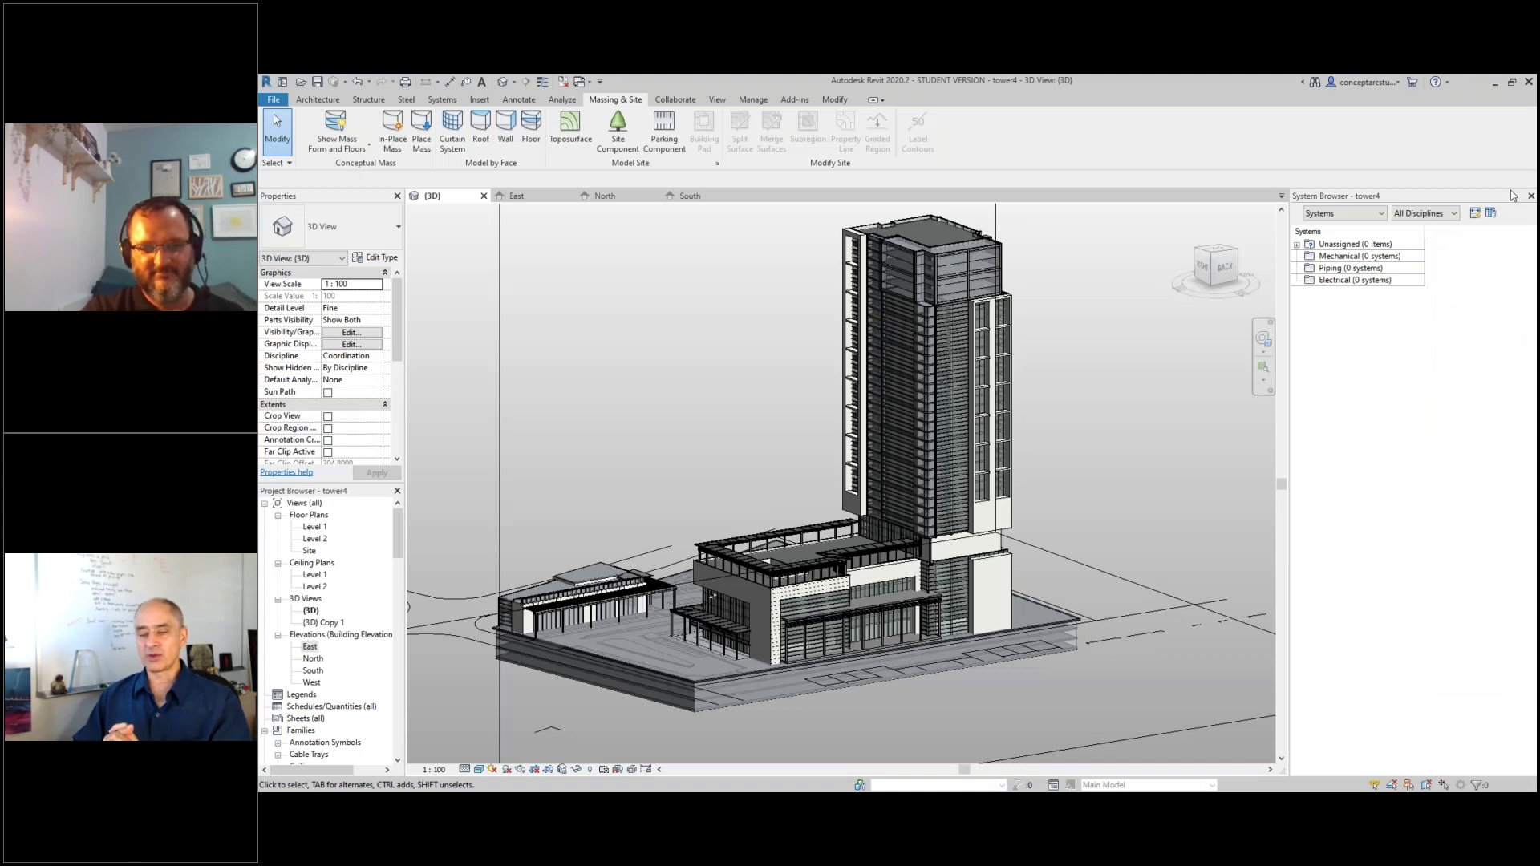
{"action": "key", "text": "alt+Tab"}
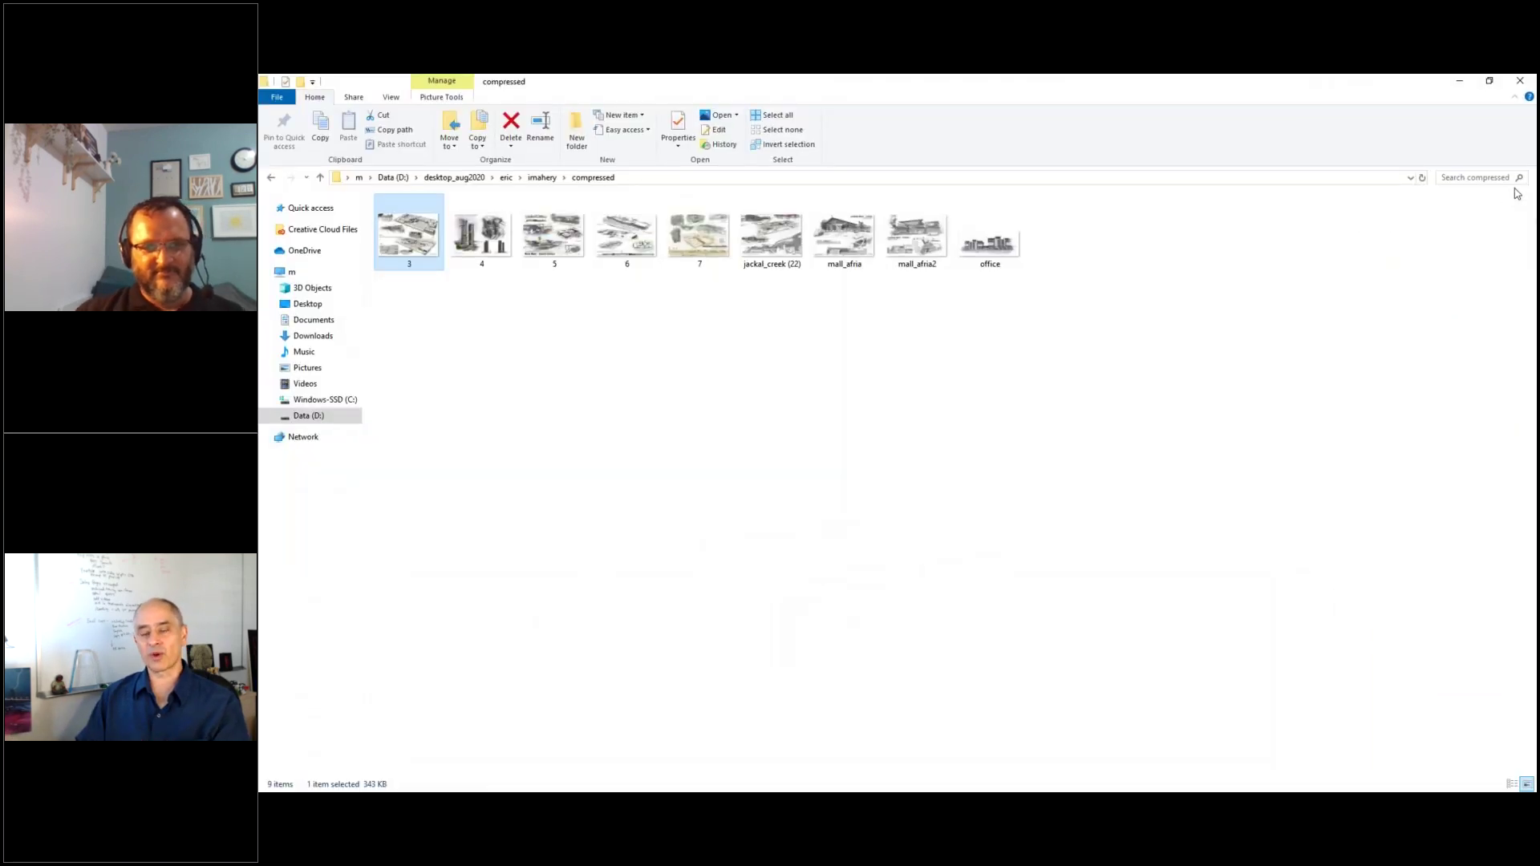
{"action": "double_click", "coordinate": [433, 234]}
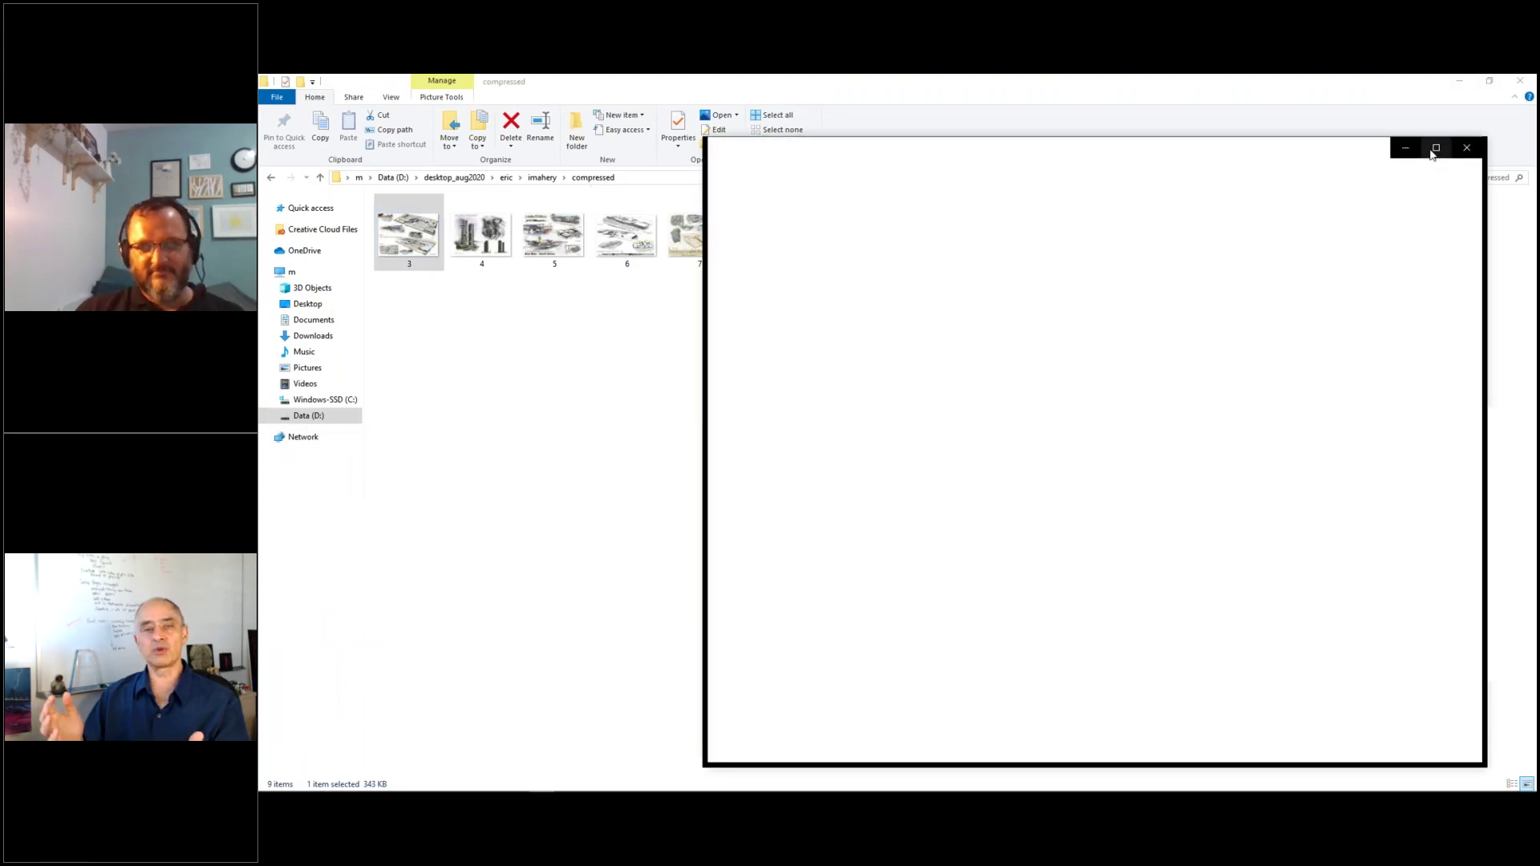
{"action": "left_click", "coordinate": [1435, 149]}
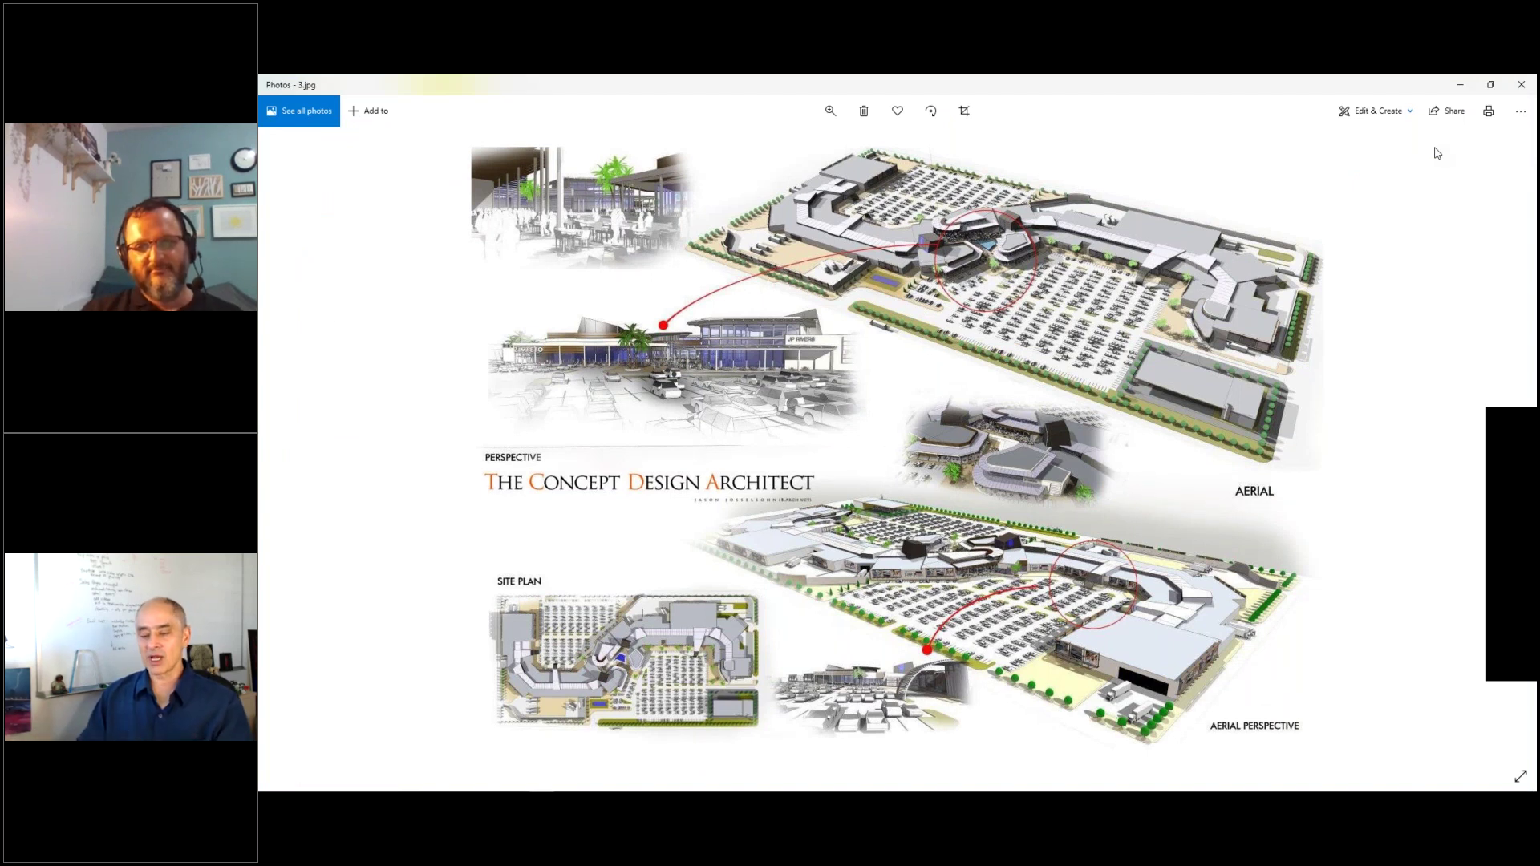
- Browse the presentation boards from image 4 through the mall designs to office.jpg, and enlarge the office building image
{"action": "key", "text": "Right"}
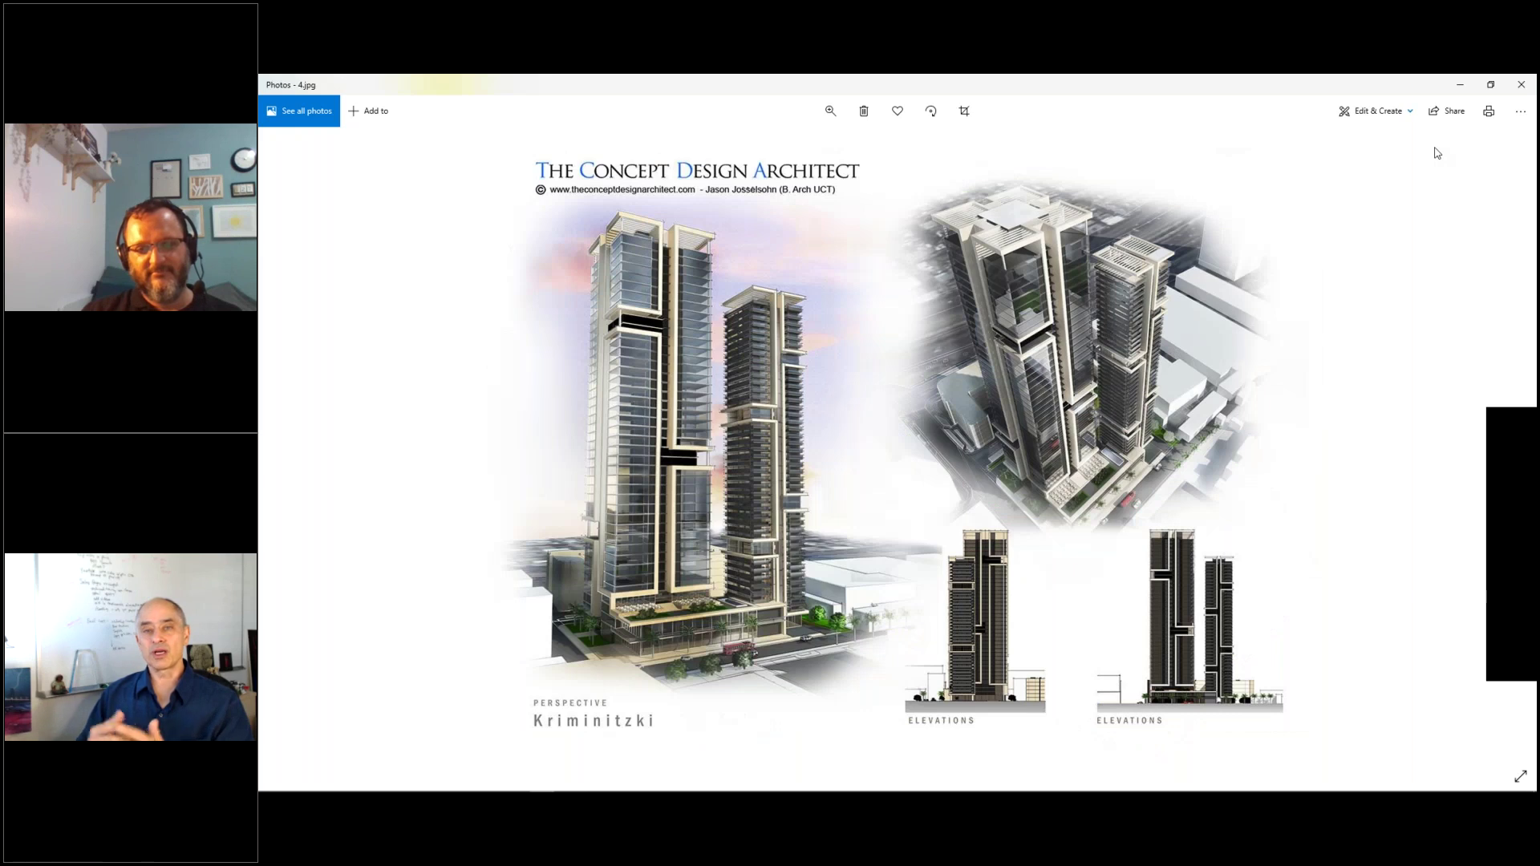
{"action": "key", "text": "Right"}
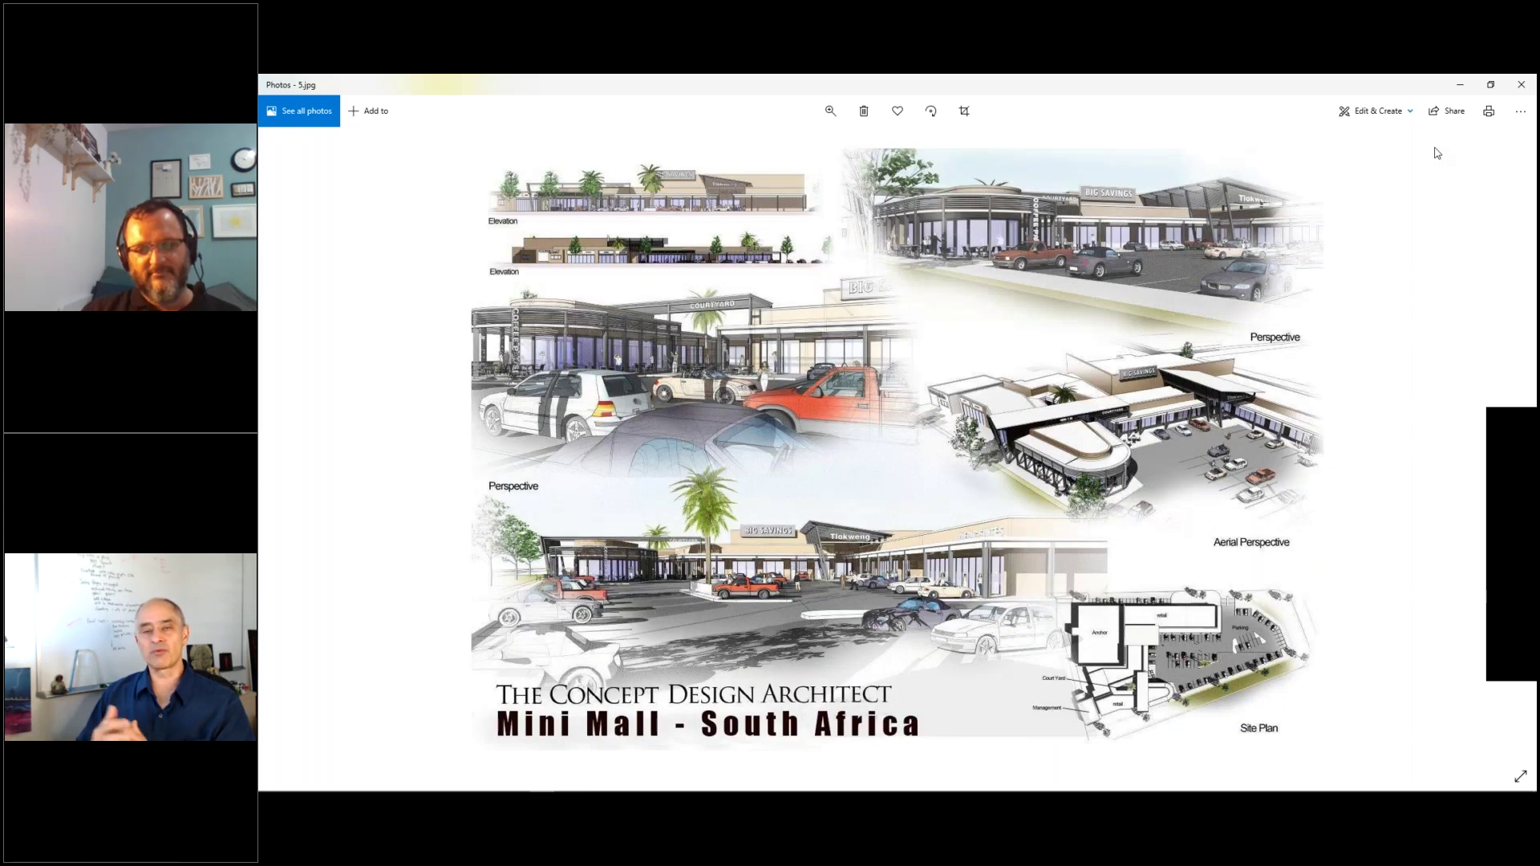
{"action": "key", "text": "Right"}
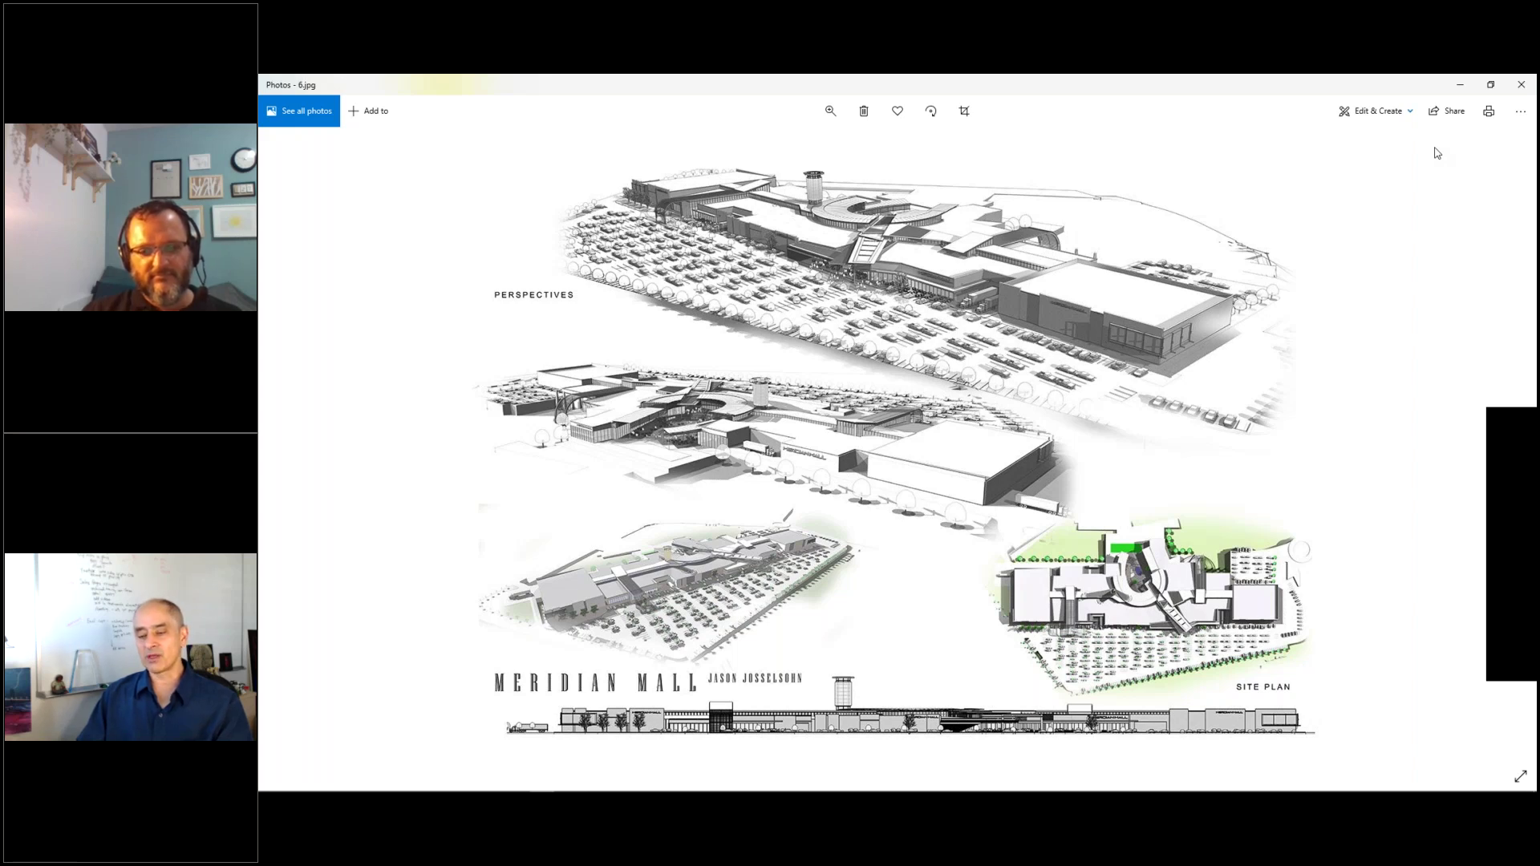
{"action": "key", "text": "Right"}
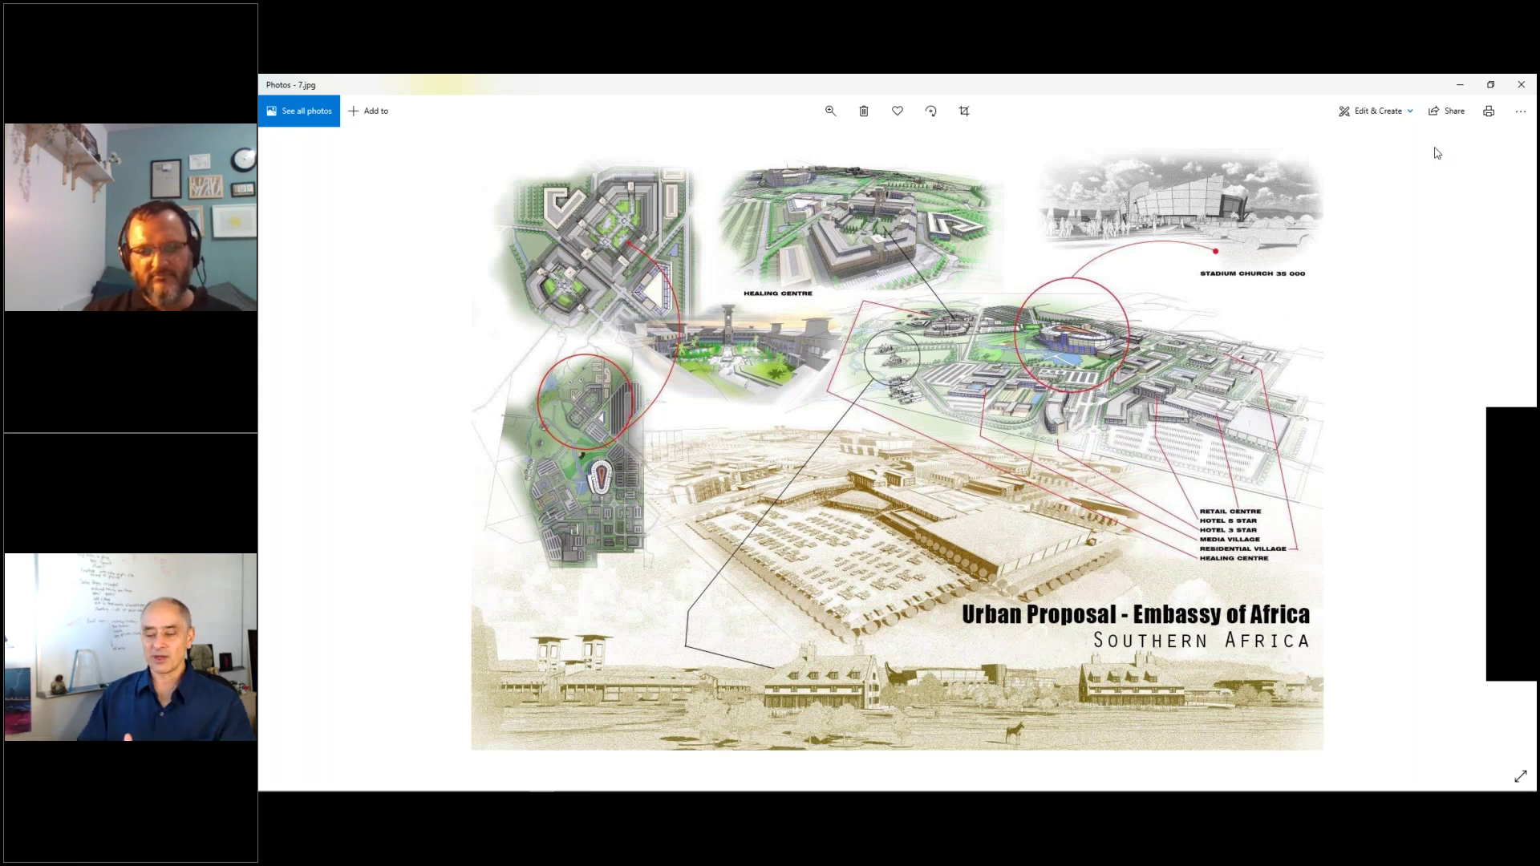
{"action": "key", "text": "Right"}
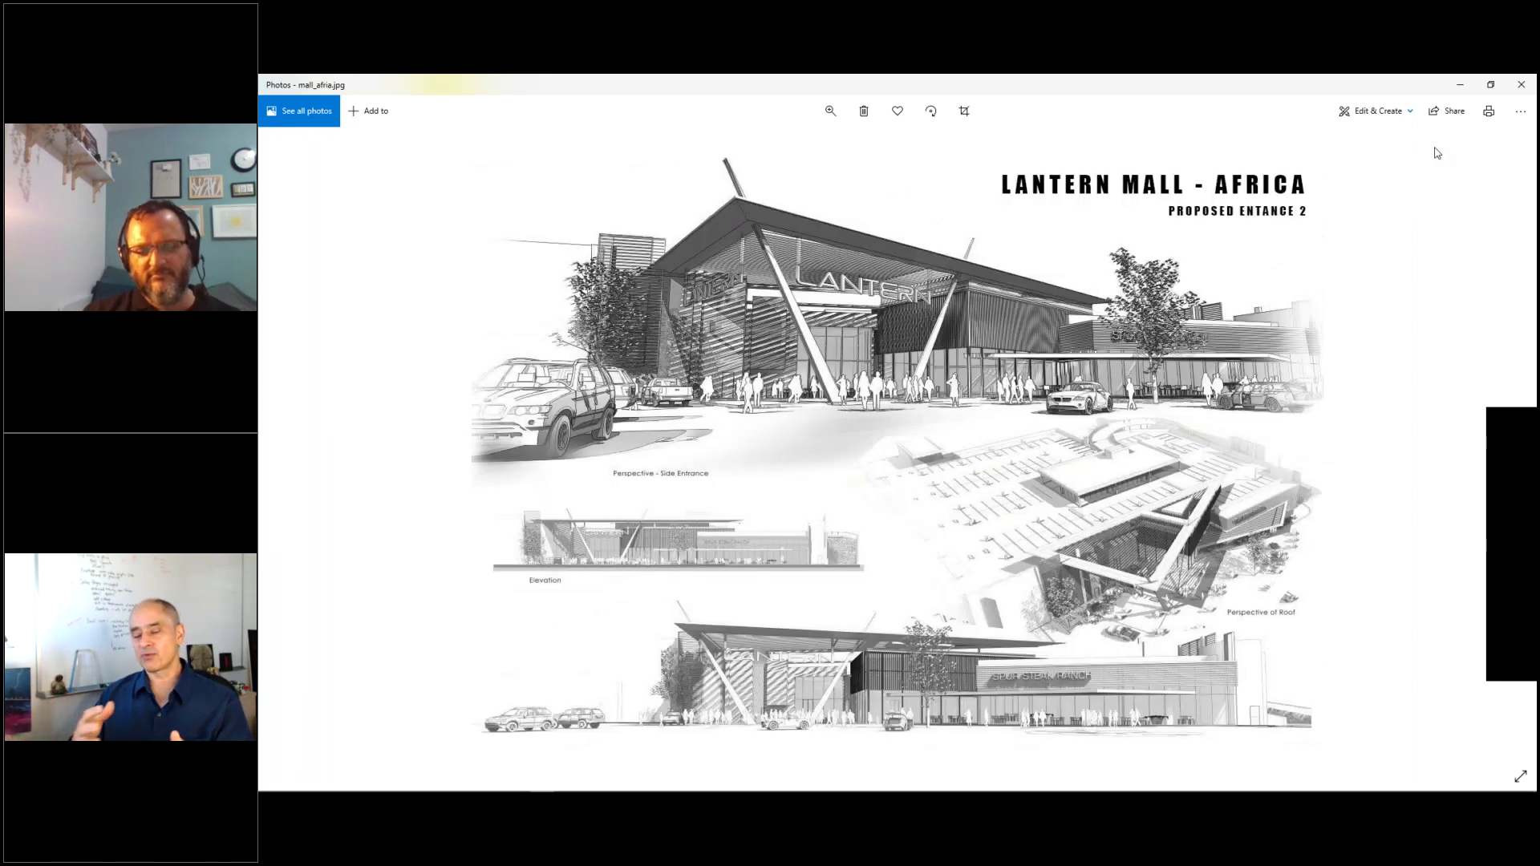
{"action": "key", "text": "Right"}
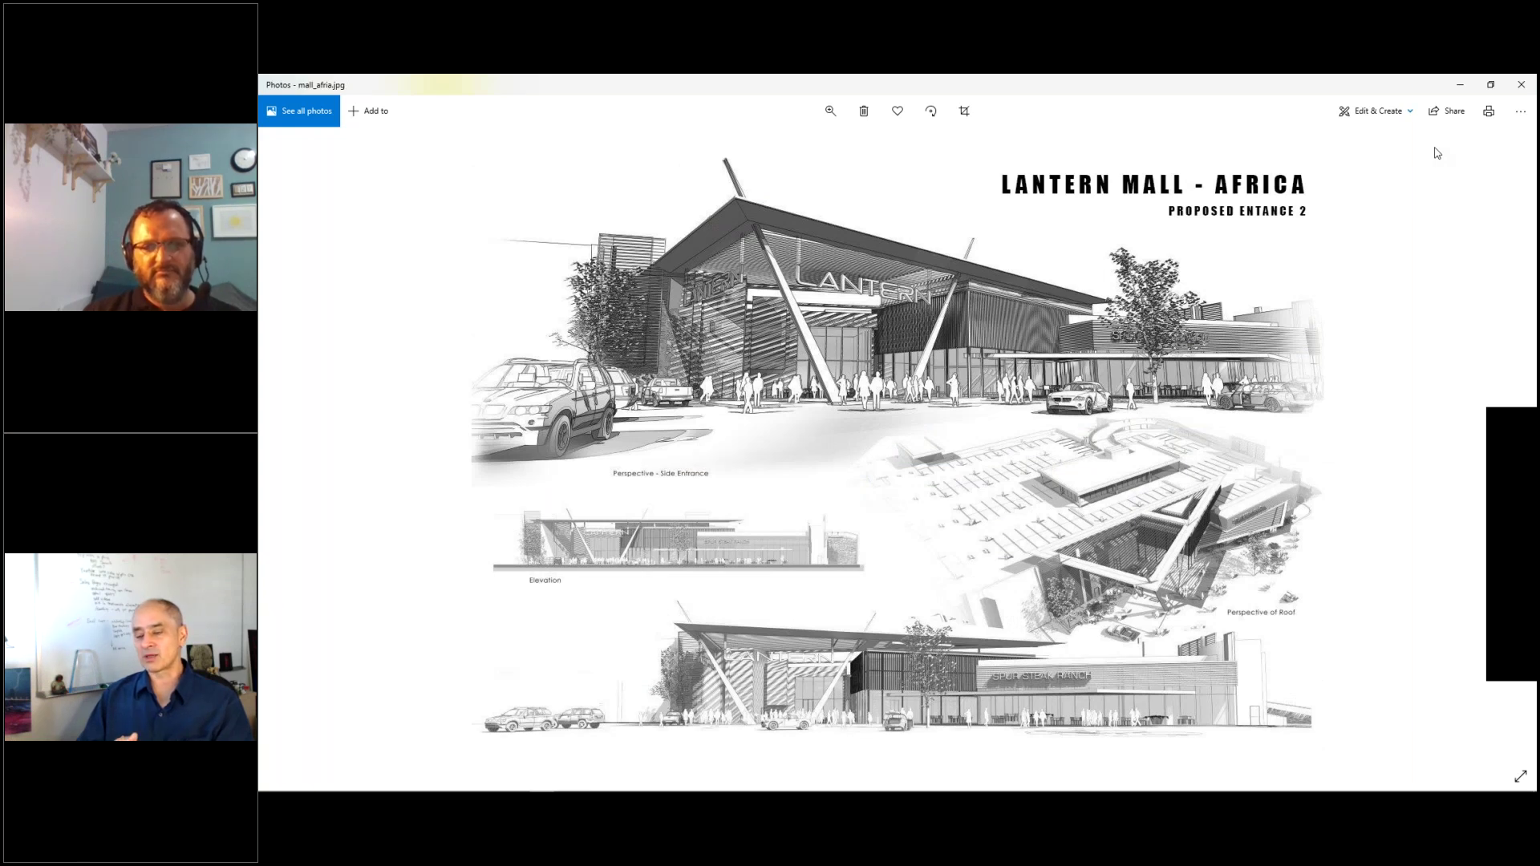
{"action": "key", "text": "Right"}
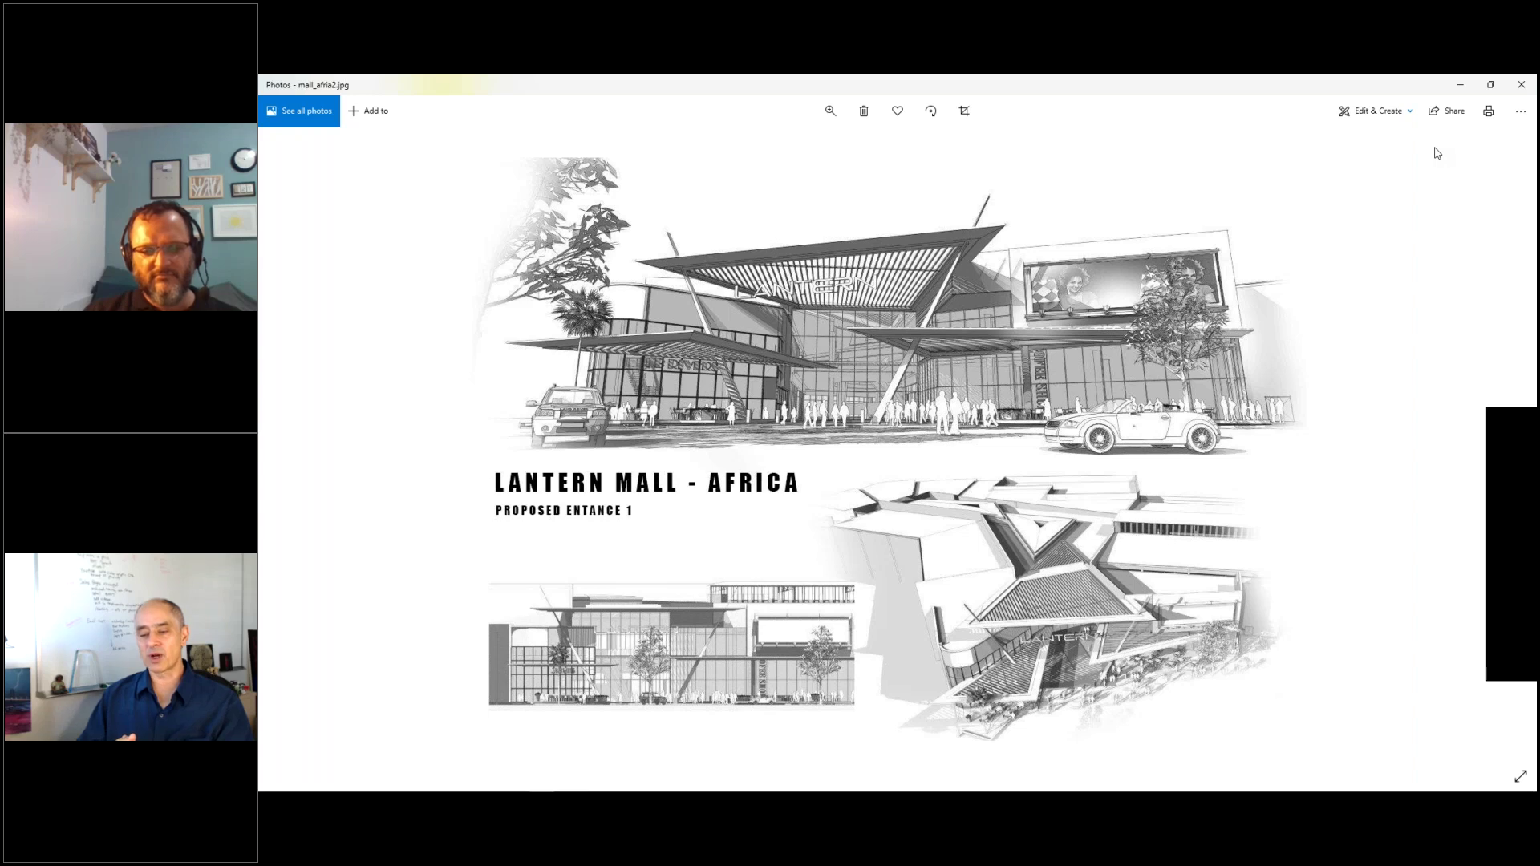
{"action": "key", "text": "Right"}
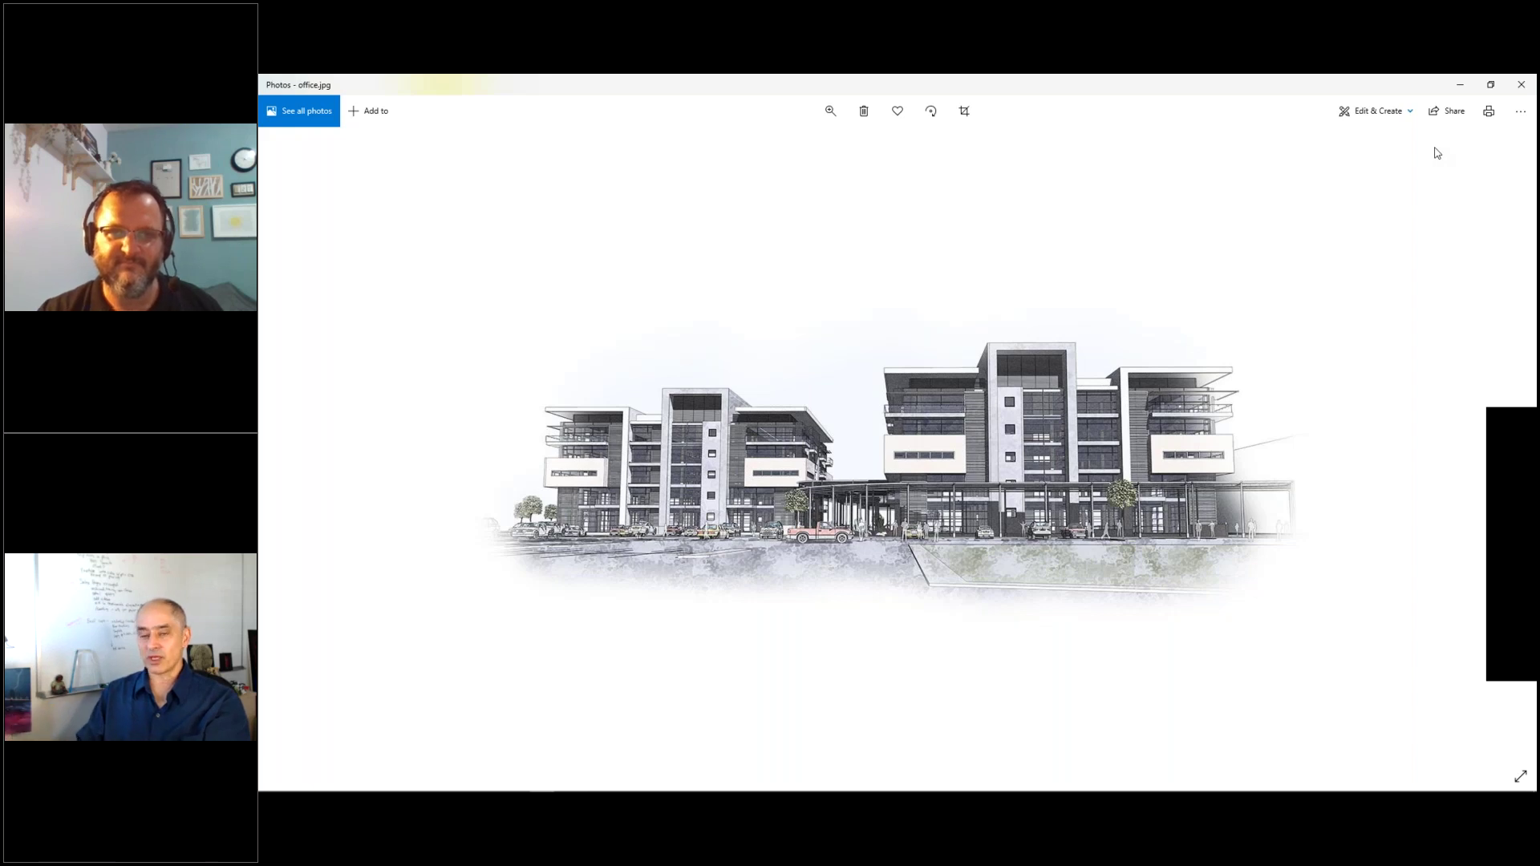
{"action": "left_click", "coordinate": [830, 116]}
{"action": "left_click_drag", "start_coordinate": [775, 149], "coordinate": [782, 146]}
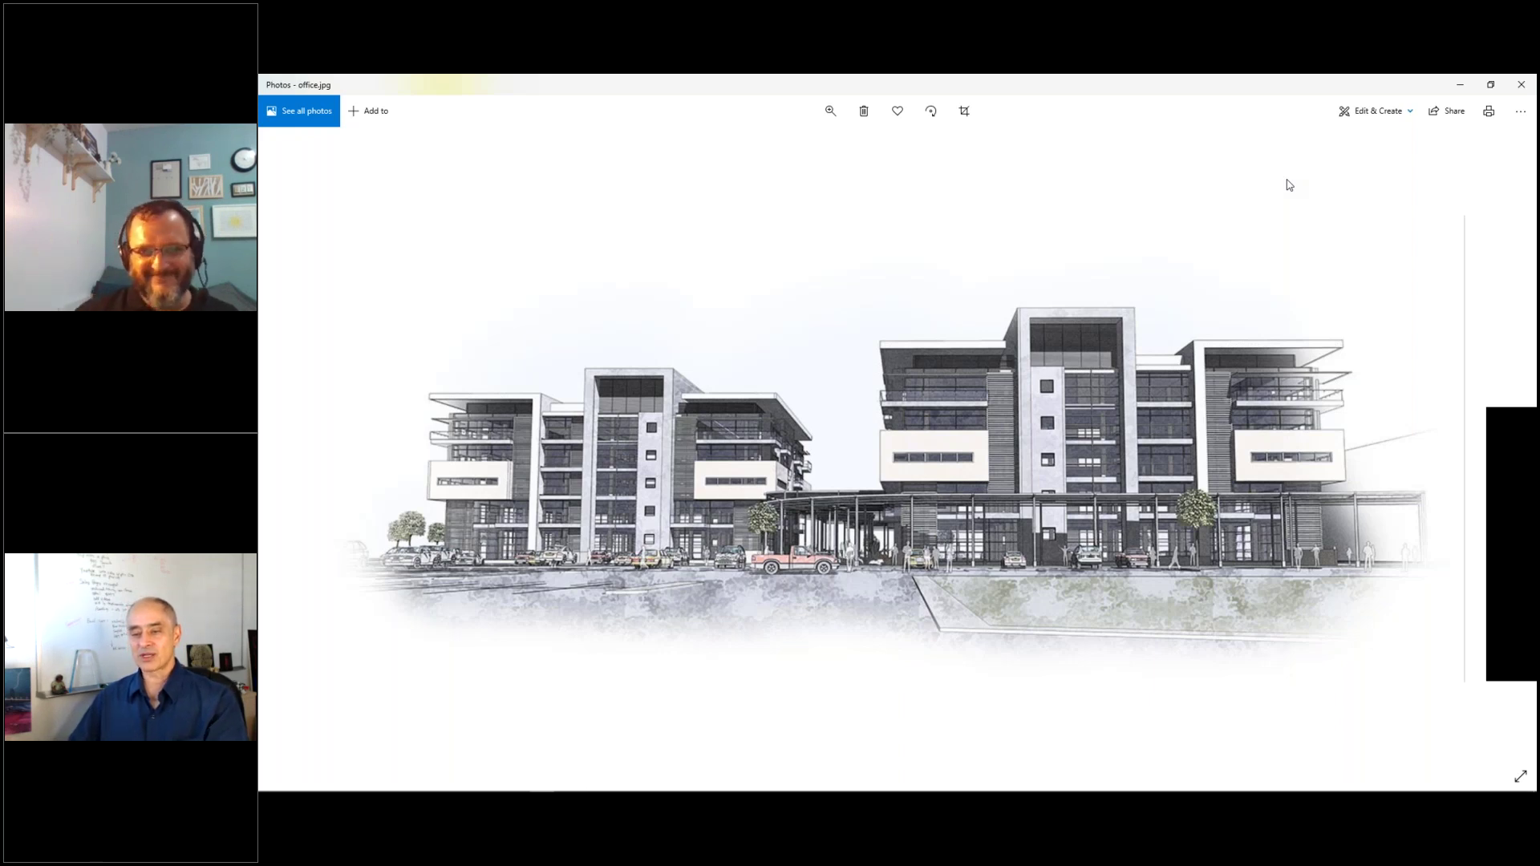
- Minimize the Photos and File Explorer windows to get back to the SketchUp model
{"action": "key", "text": "alt+Tab"}
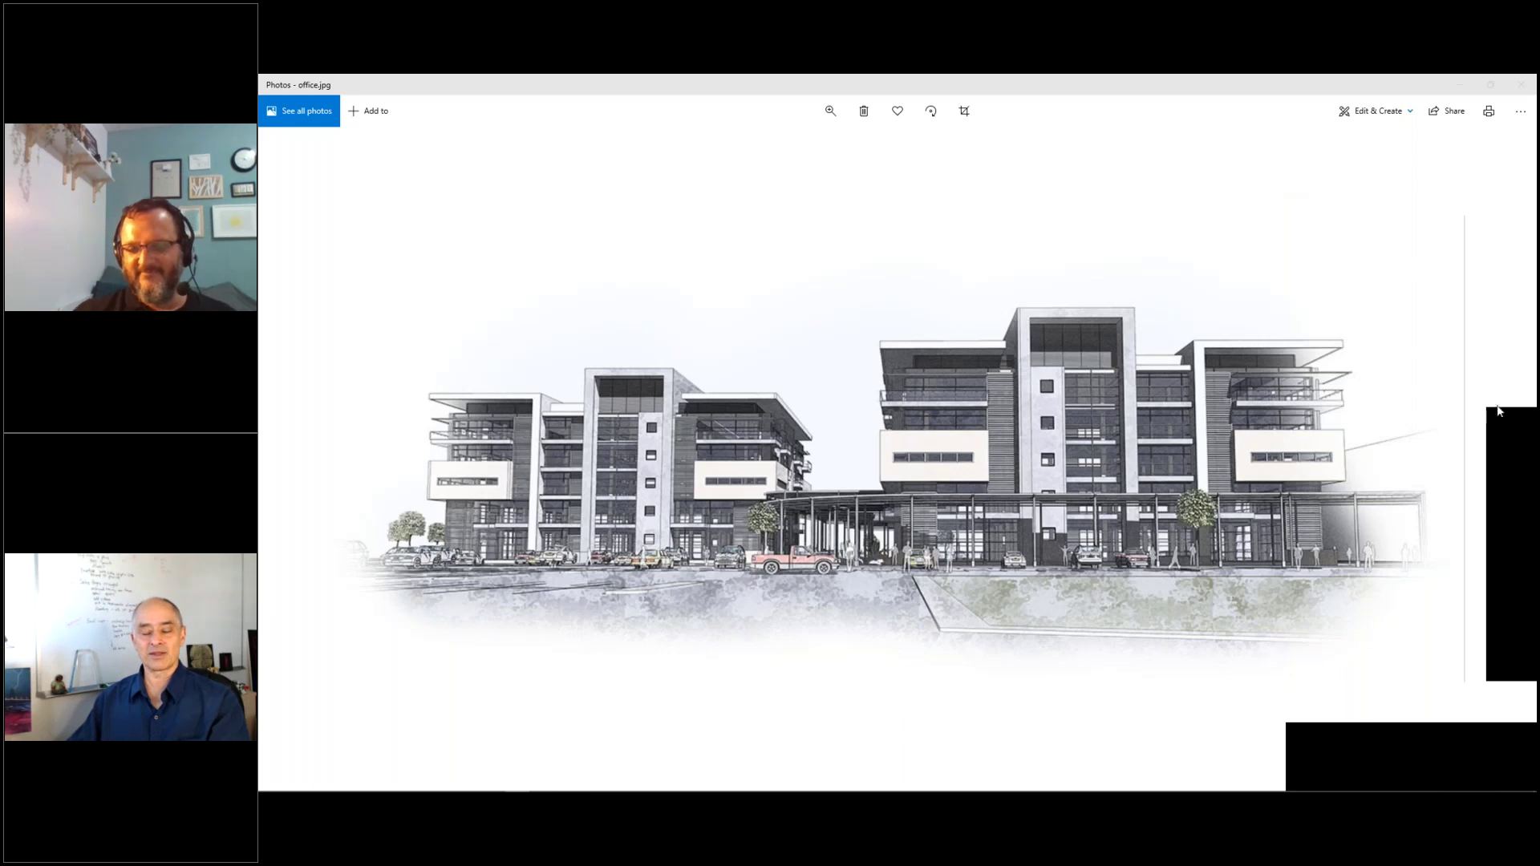
{"action": "mouse_move", "coordinate": [1409, 787]}
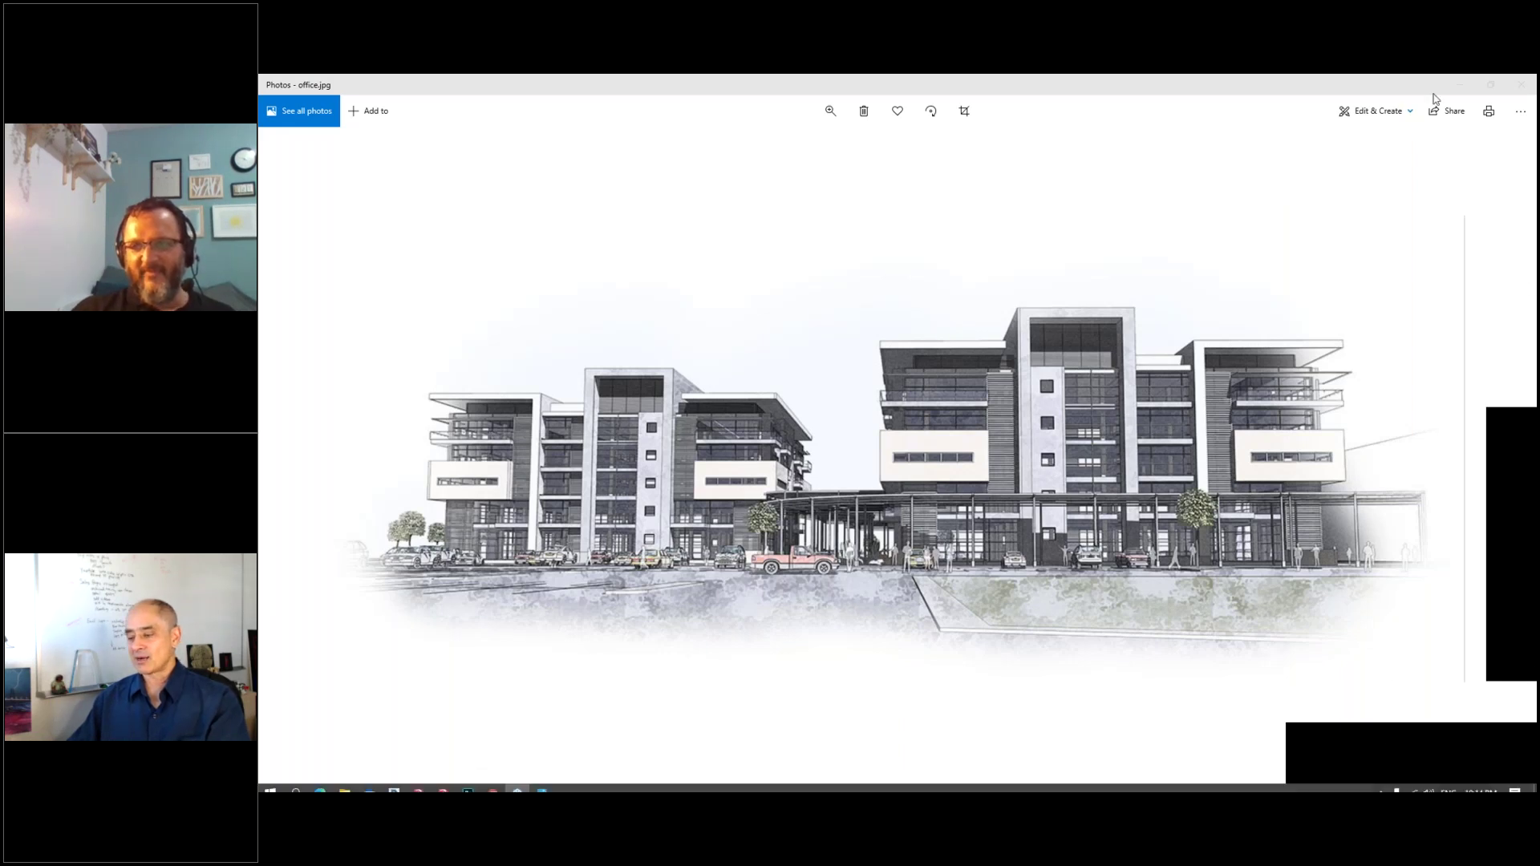
{"action": "left_click", "coordinate": [1459, 85]}
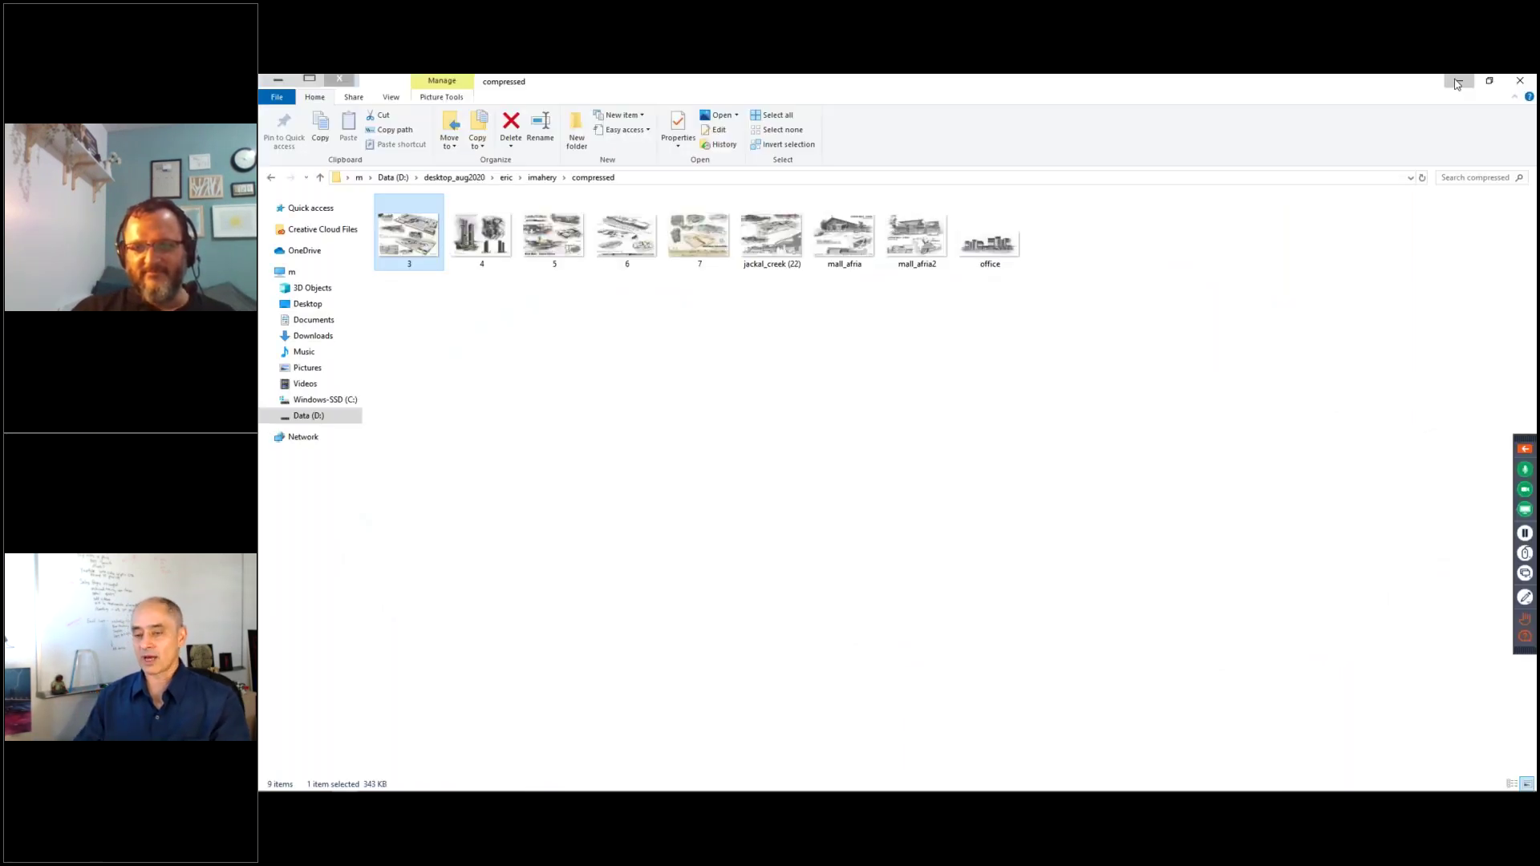
{"action": "left_click", "coordinate": [1458, 84]}
{"action": "left_click", "coordinate": [1497, 83]}
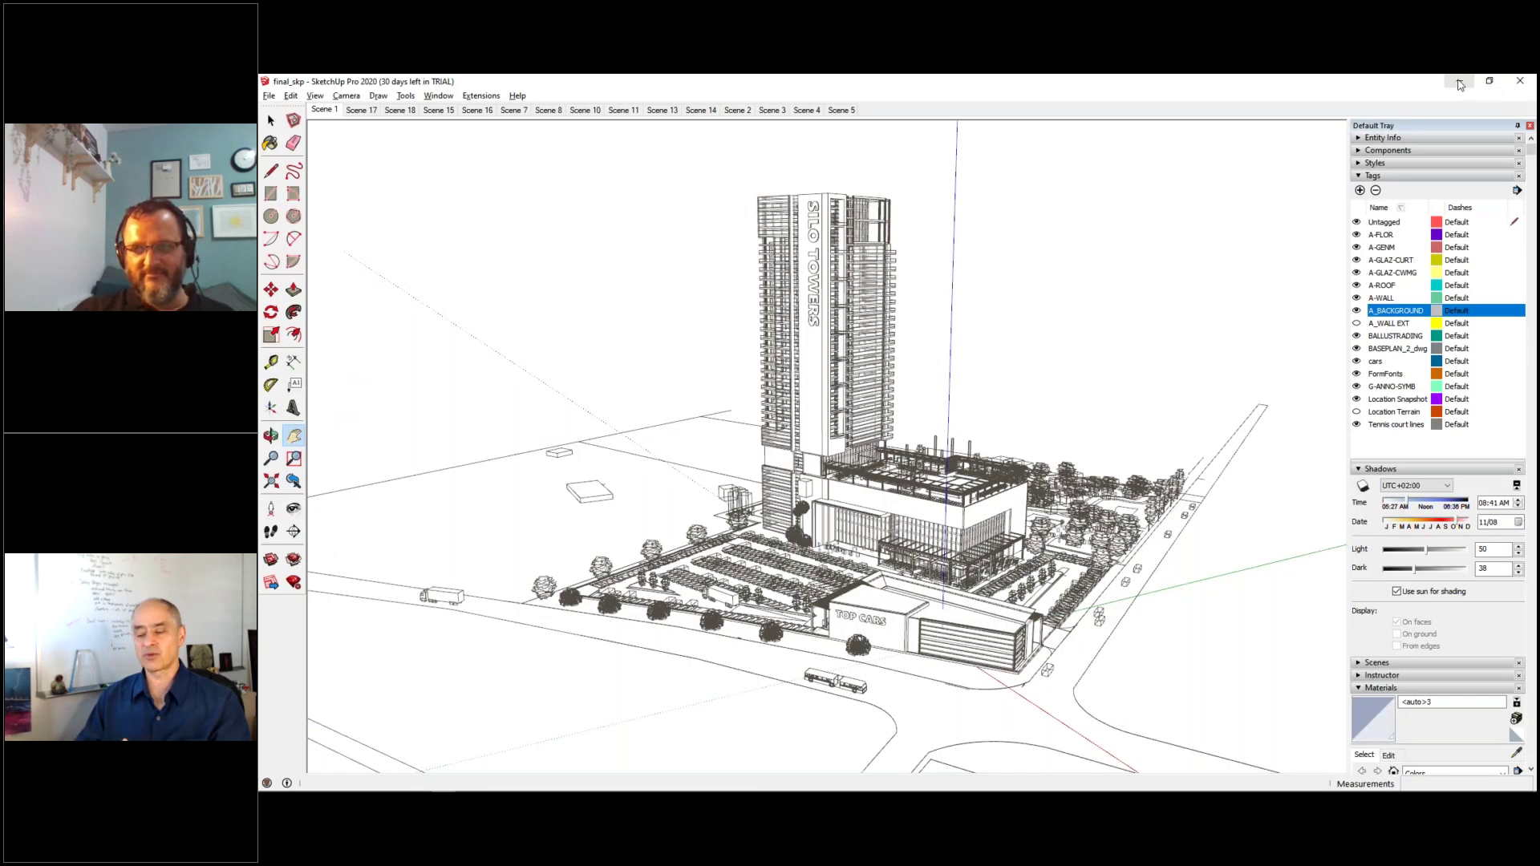
- Clear the desktop by minimizing the SketchUp, Photoshop and Gmail browser windows
{"action": "left_click", "coordinate": [1459, 85]}
{"action": "left_click", "coordinate": [1476, 80]}
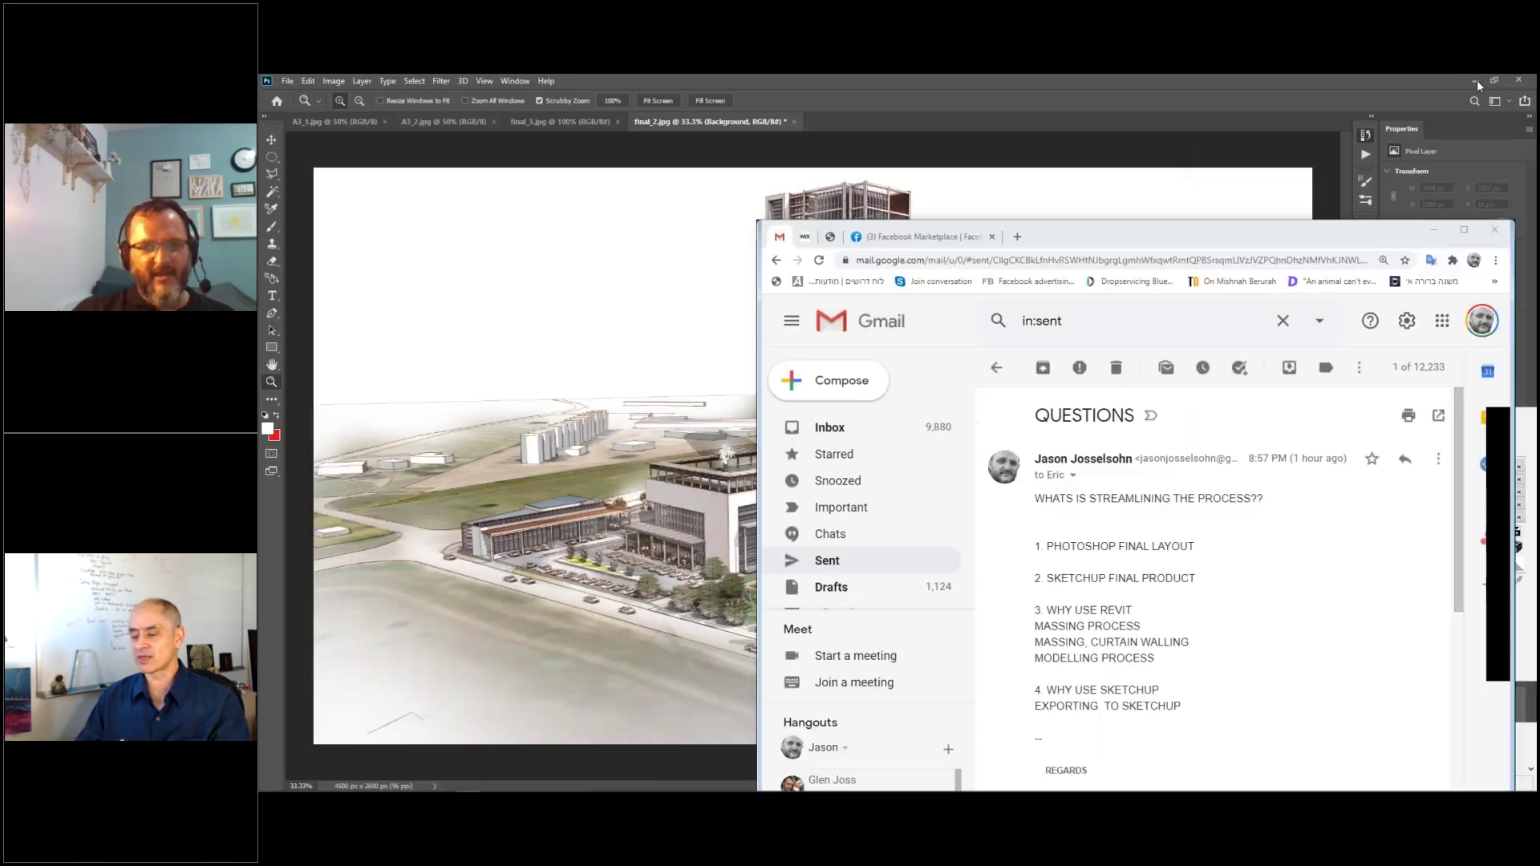
{"action": "left_click", "coordinate": [1476, 81]}
{"action": "left_click", "coordinate": [1463, 76]}
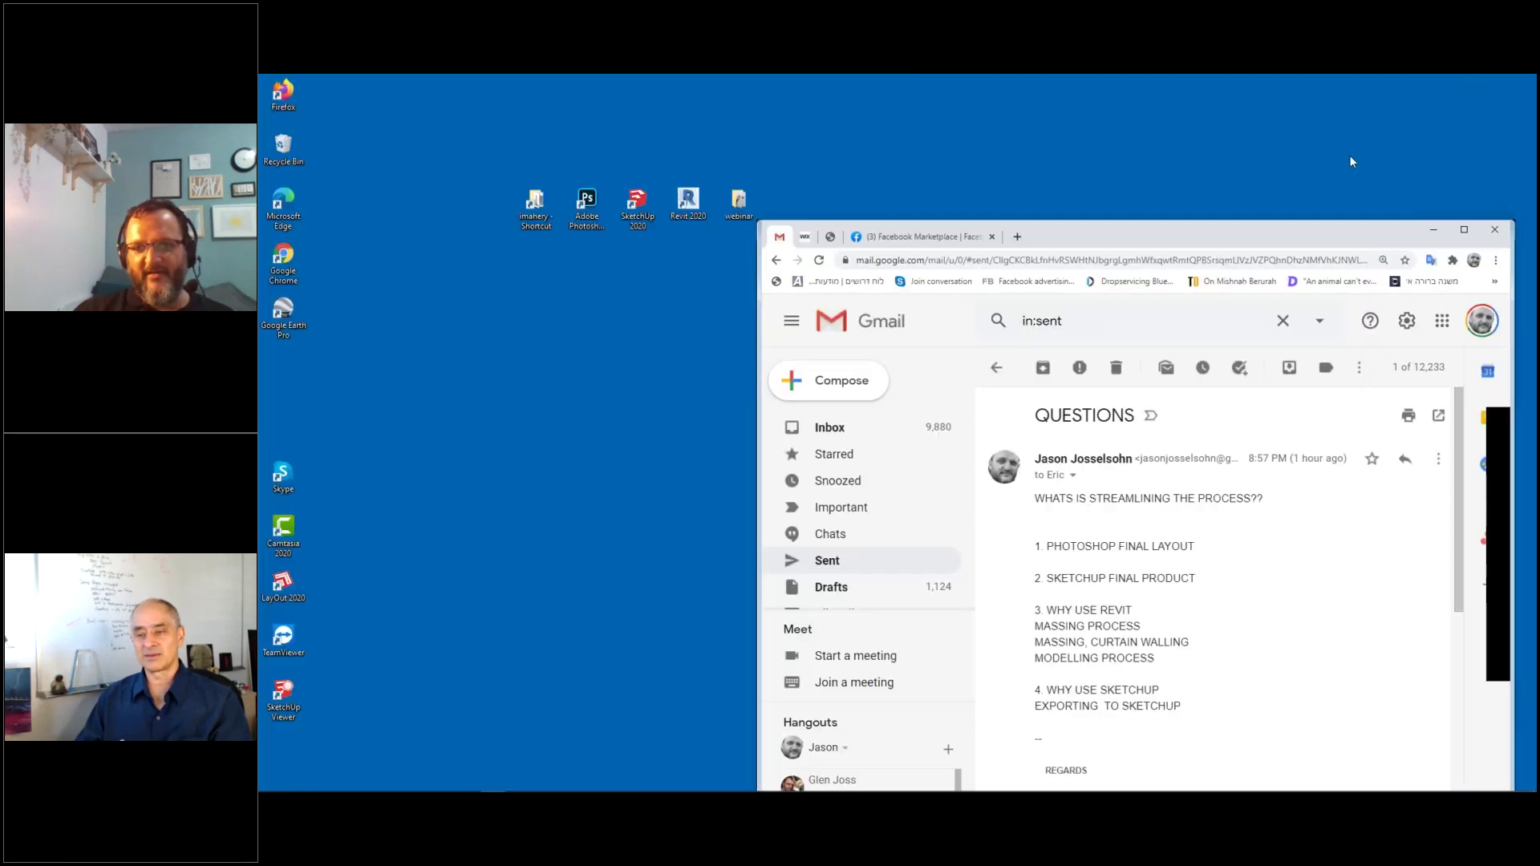
{"action": "left_click_drag", "start_coordinate": [1240, 243], "coordinate": [1105, 149]}
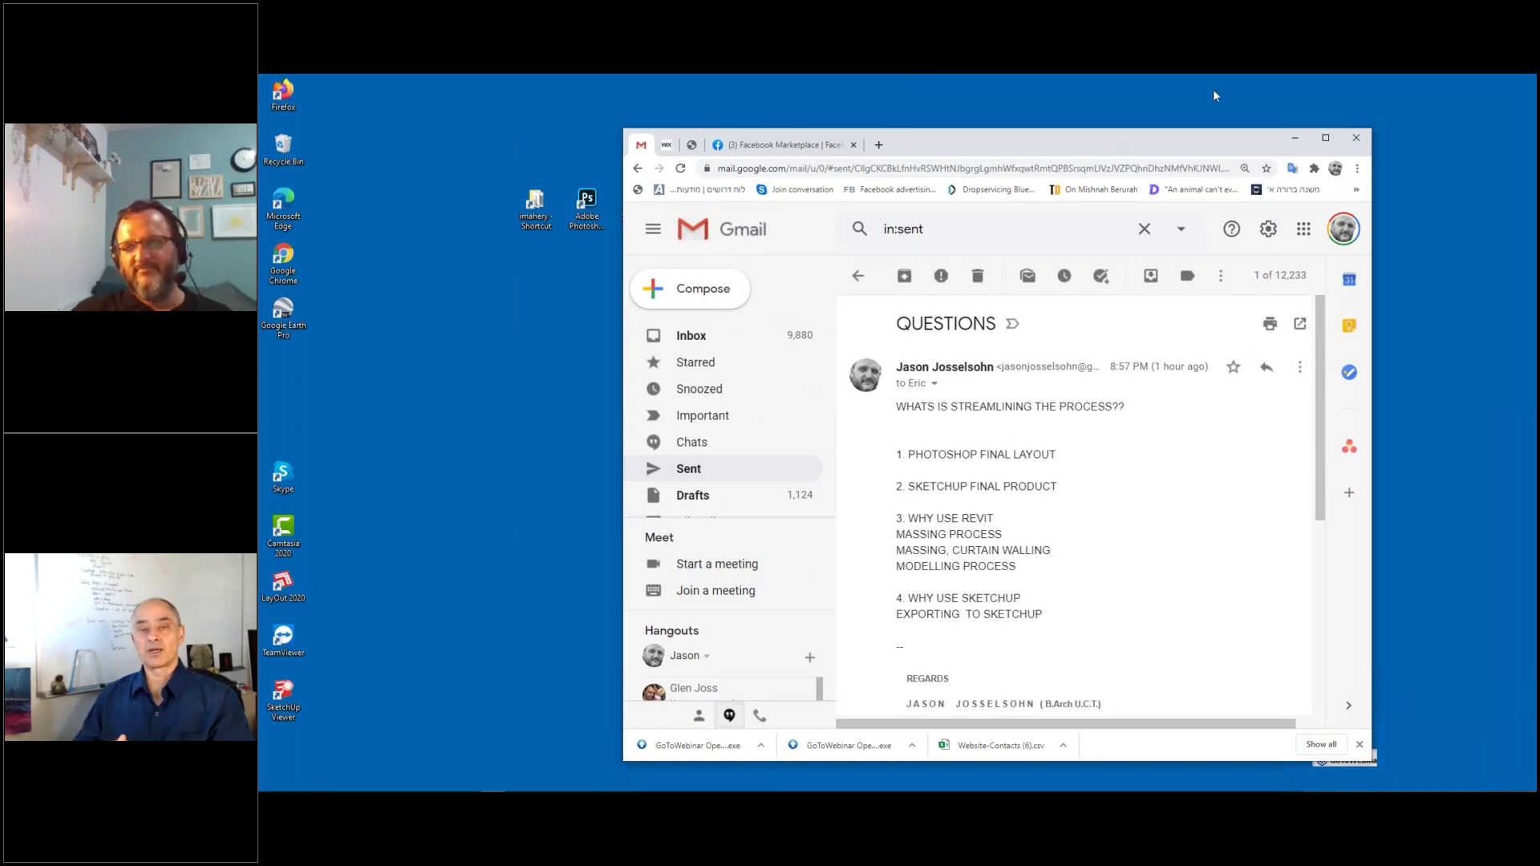
{"action": "left_click", "coordinate": [1295, 138]}
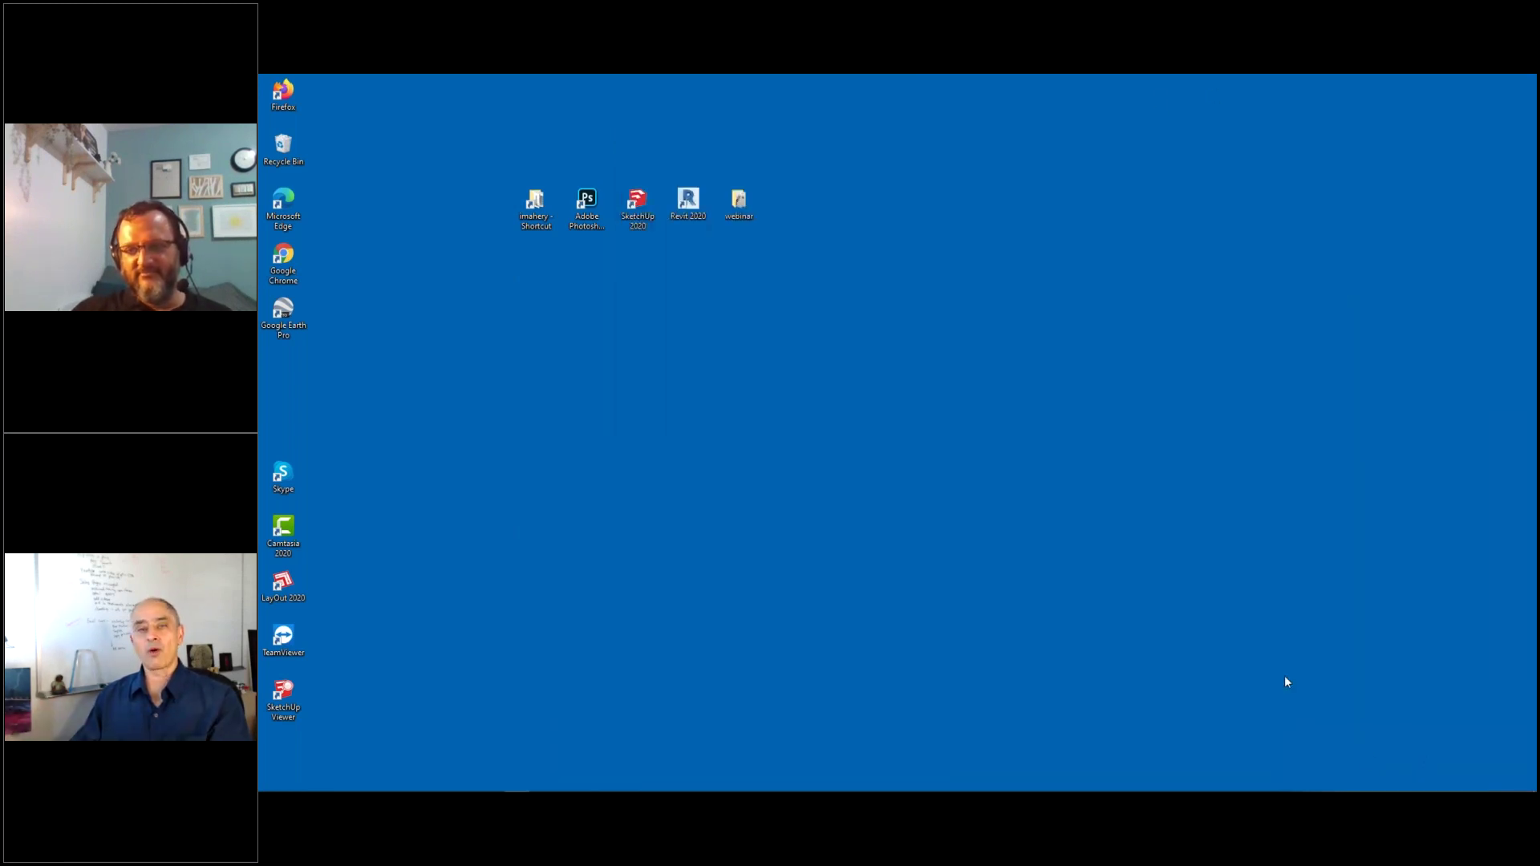